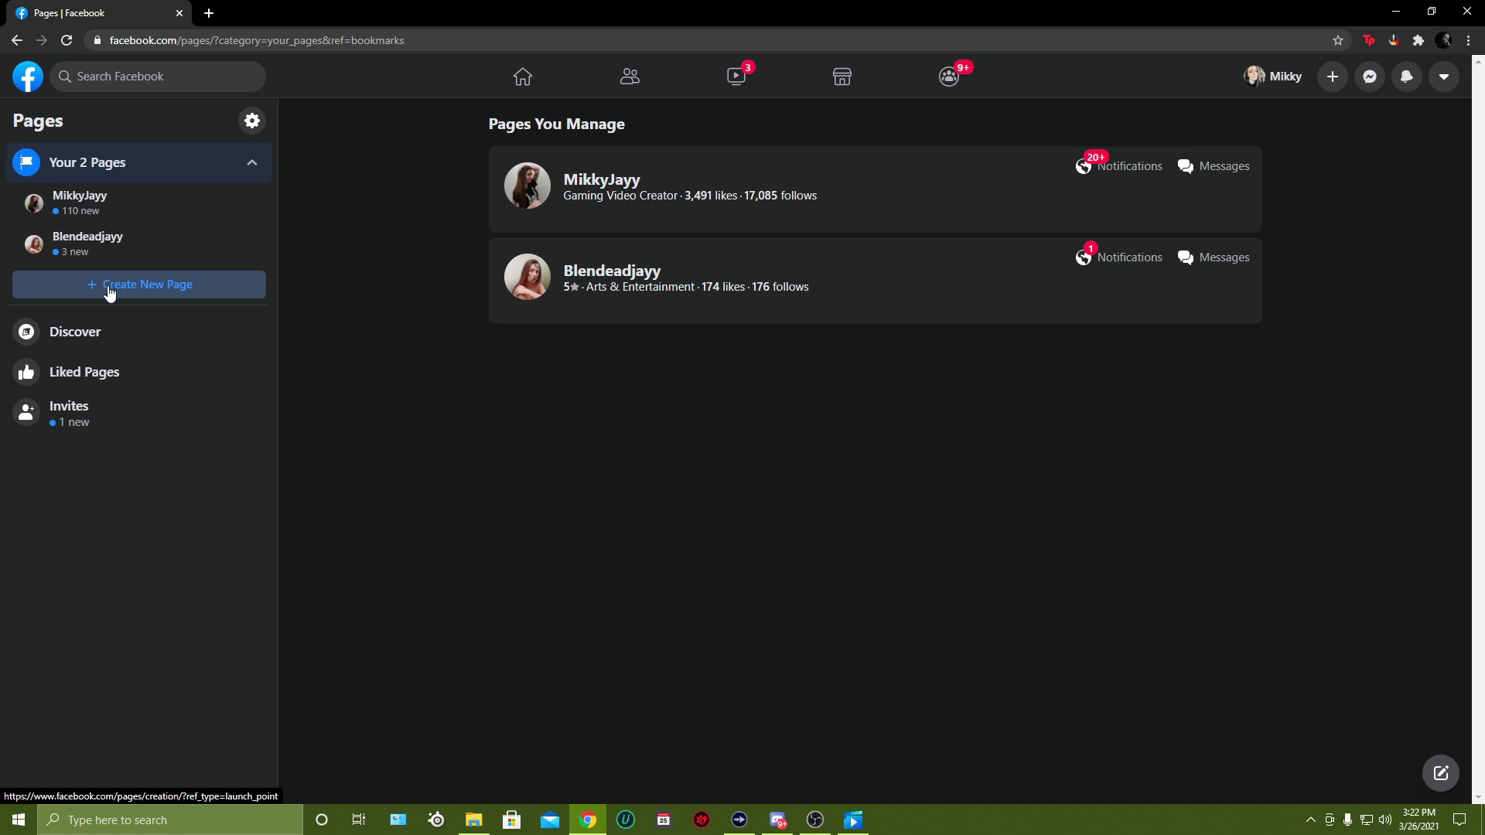
# - Start creating a new Facebook Page and name it "Brand Name"
pyautogui.click(109, 288)
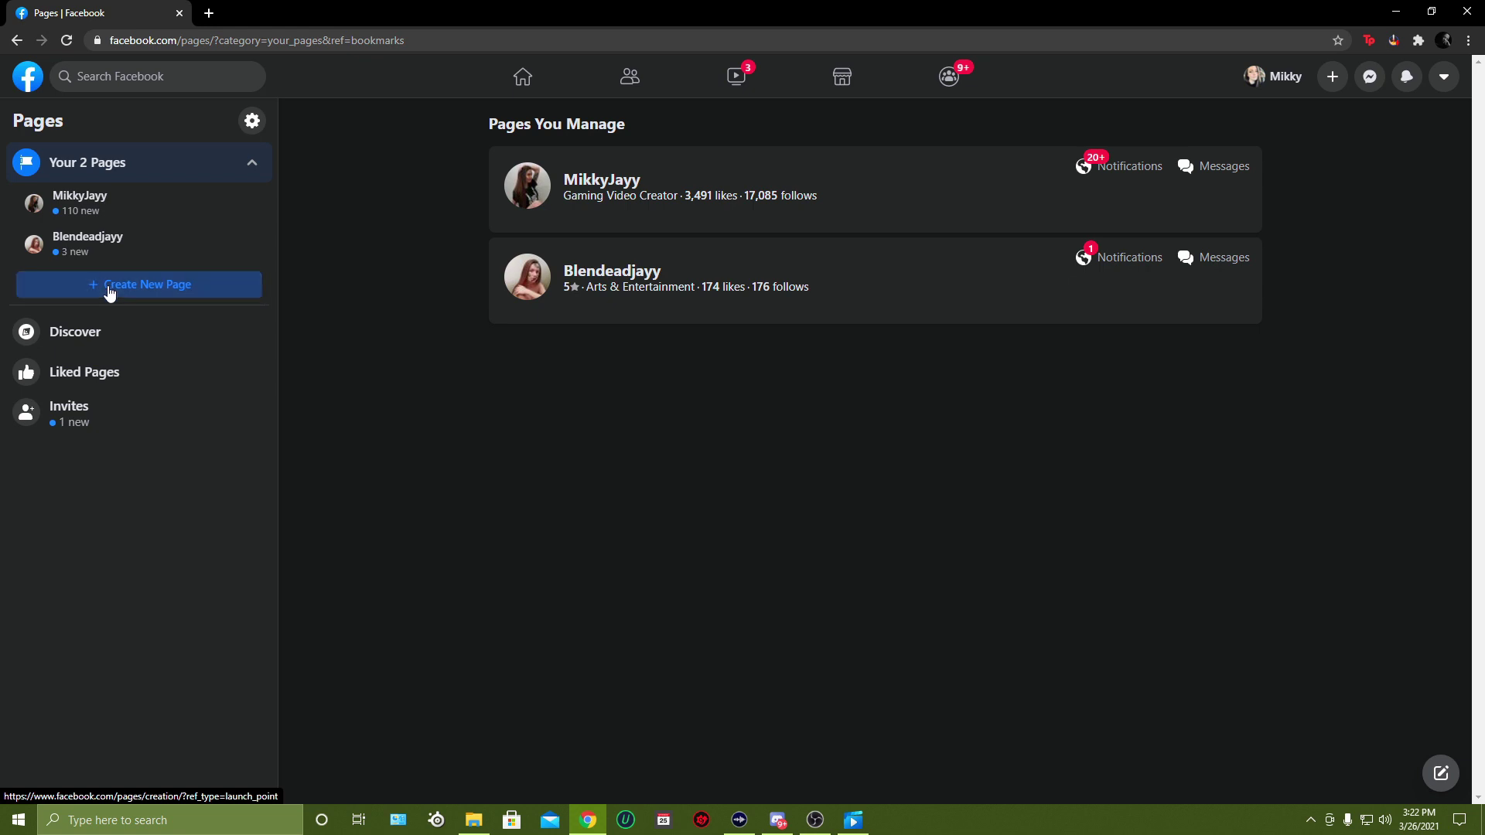
pyautogui.click(75, 224)
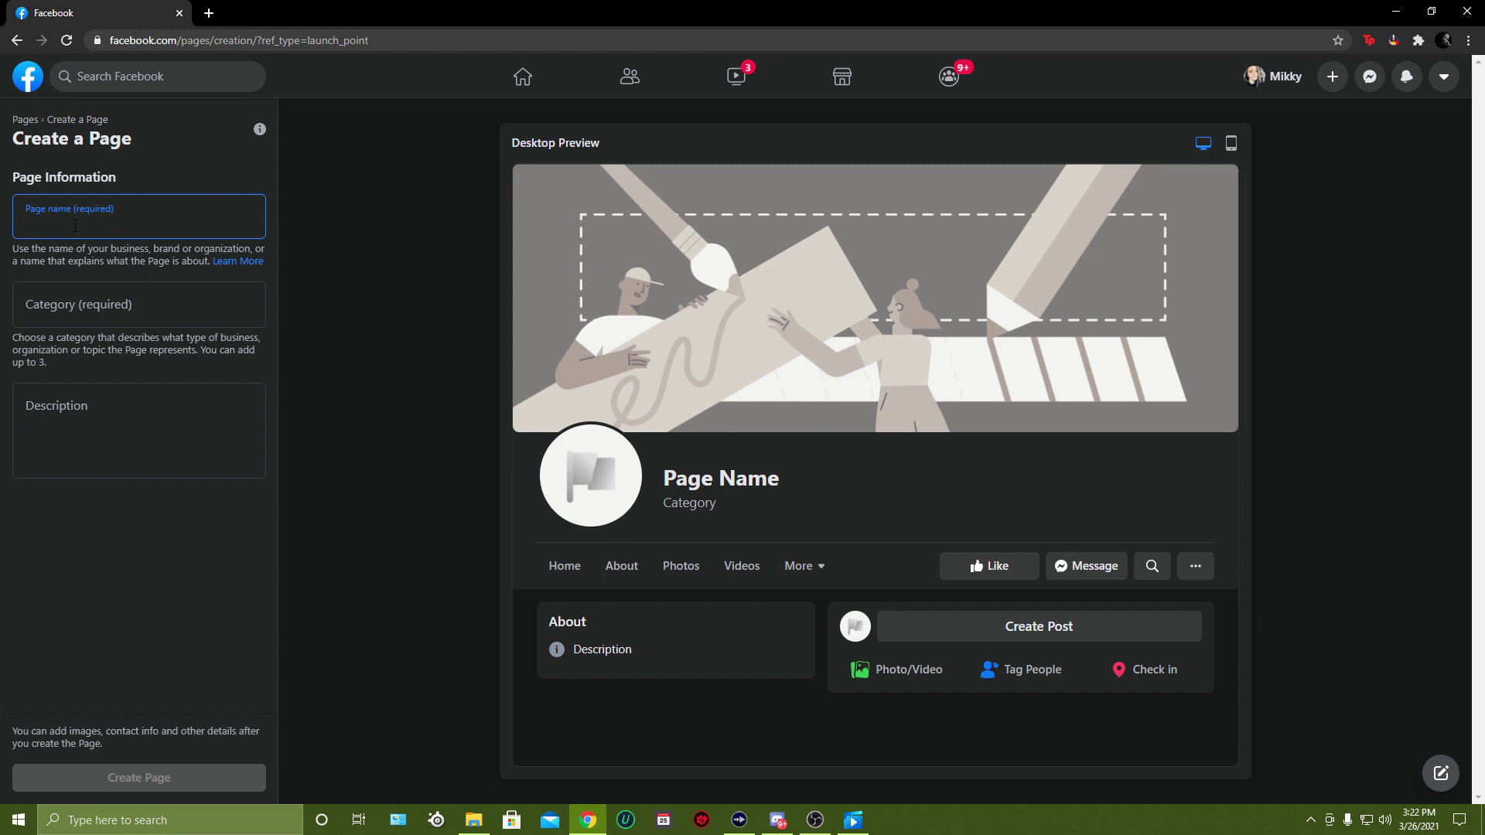
pyautogui.write('Brand Name')
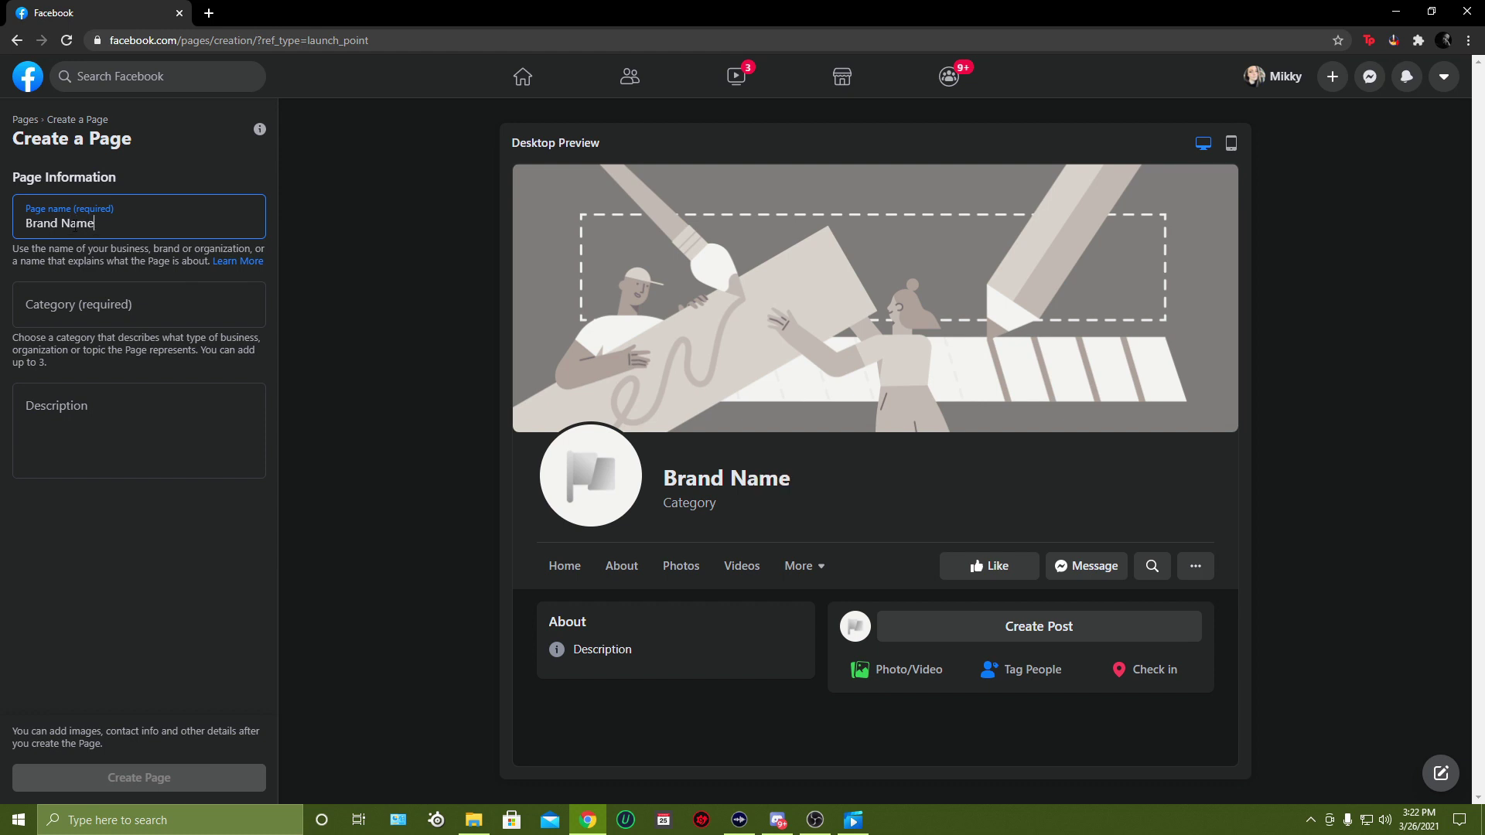
# - Set the Page category to Gaming Video Creator and place the cursor in the description
pyautogui.click(129, 303)
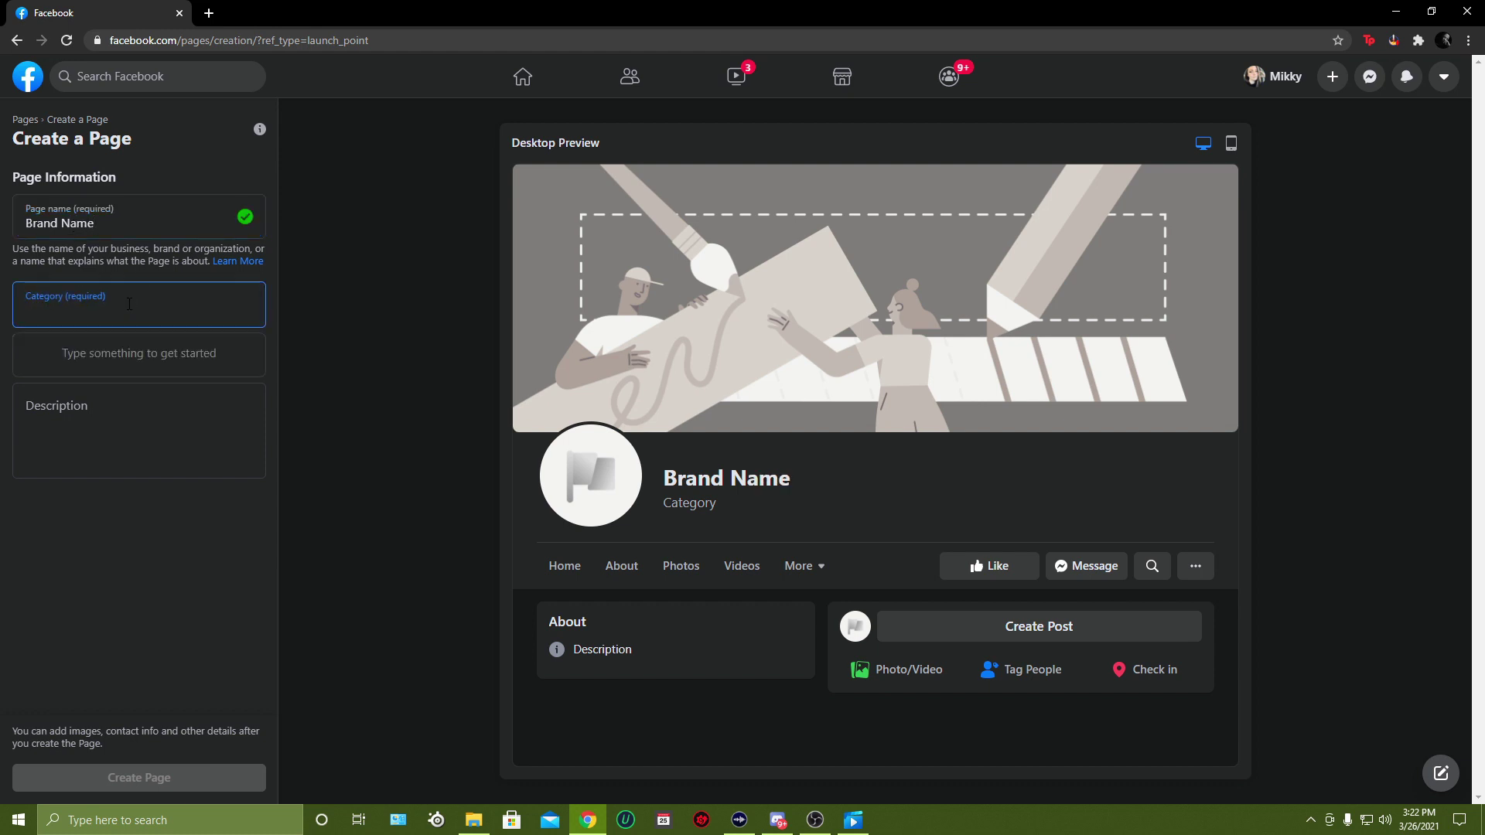
pyautogui.write('Gaming')
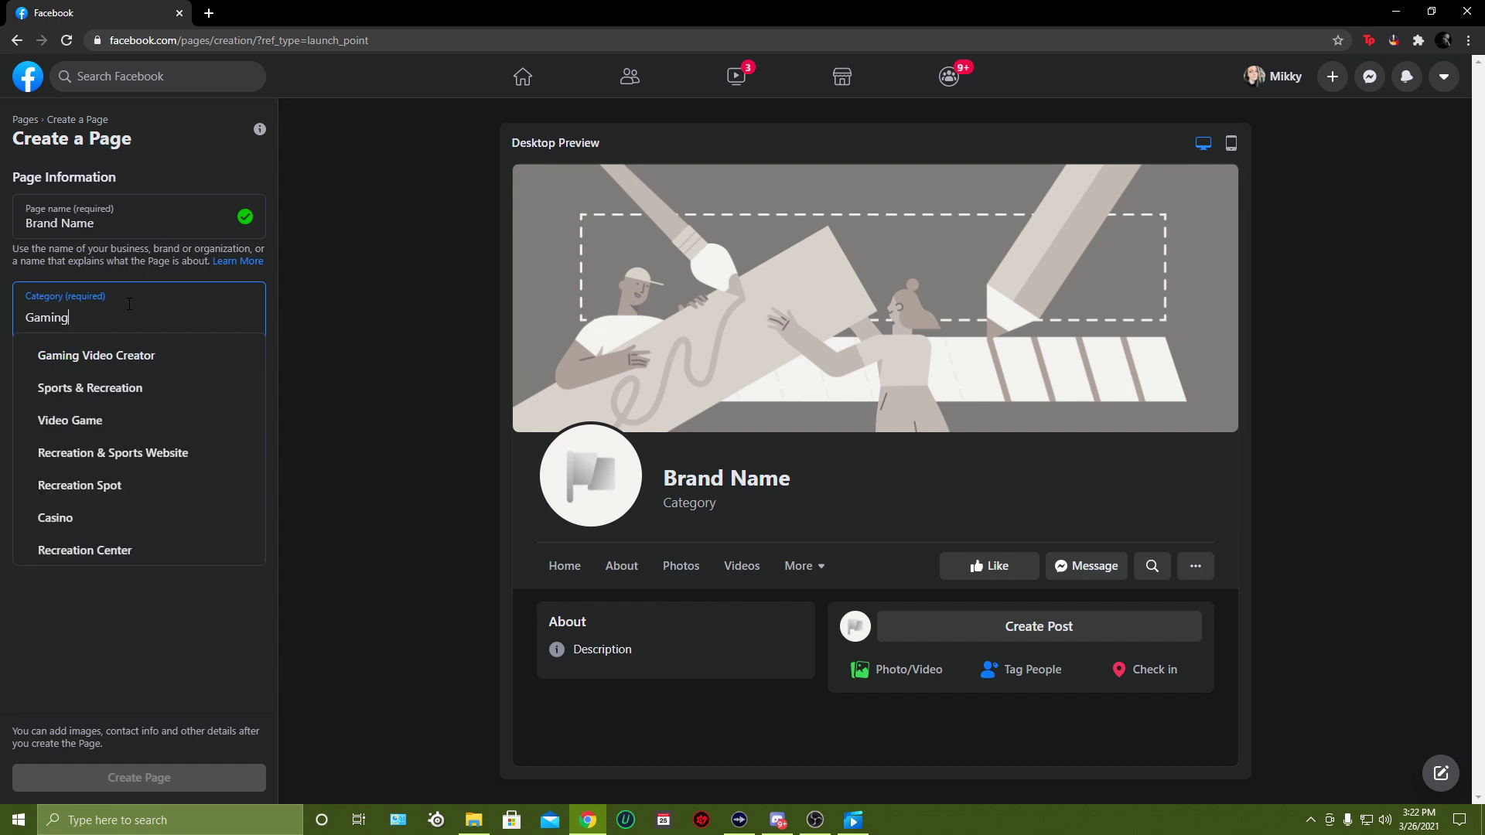
pyautogui.click(137, 371)
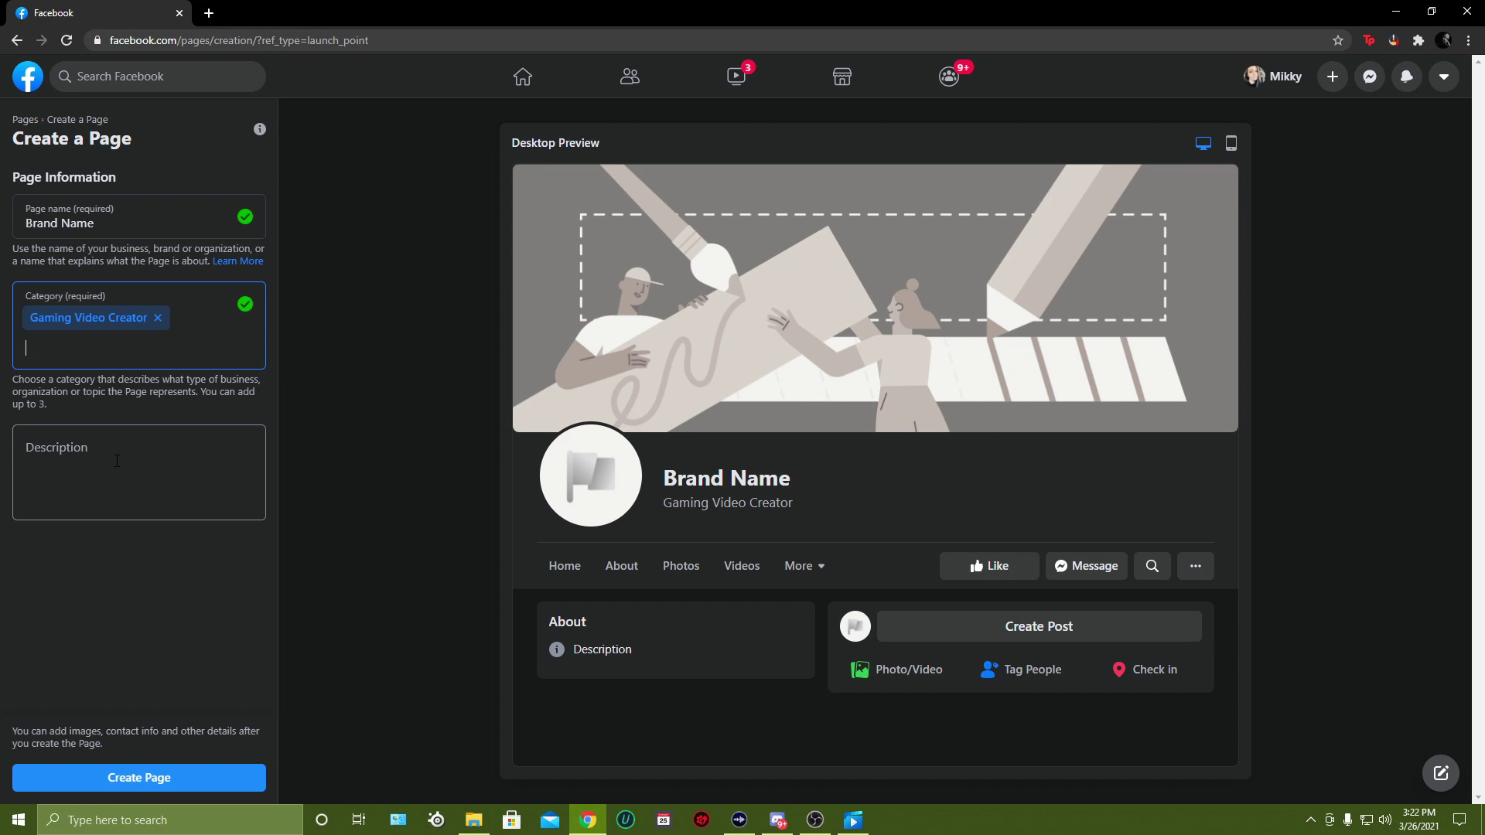
pyautogui.click(117, 461)
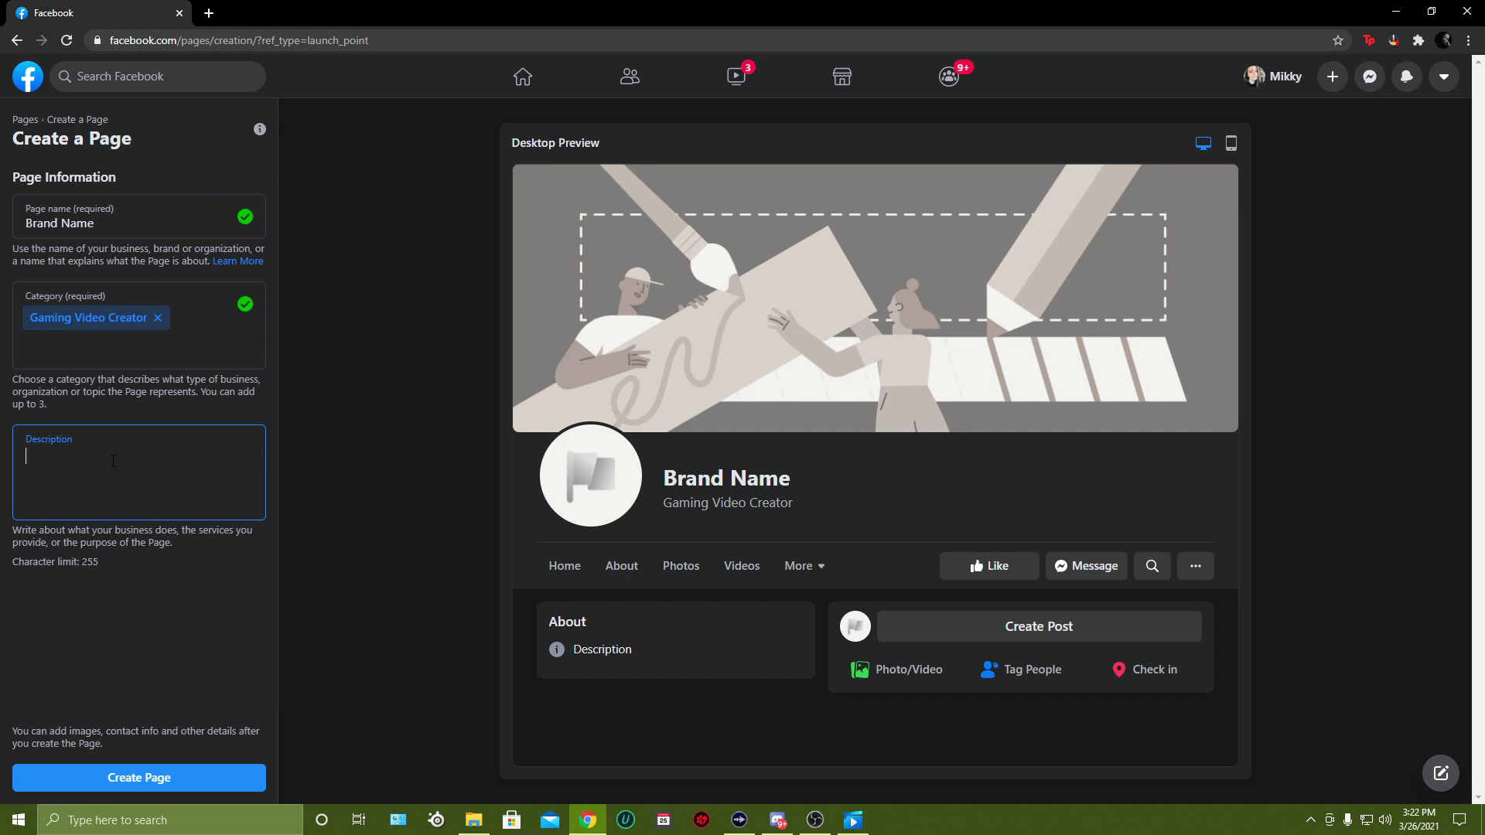
pyautogui.write('My name i')
pyautogui.press('BackSpace')
pyautogui.press('BackSpace')
pyautogui.press('BackSpace')
pyautogui.press('BackSpace')
pyautogui.press('BackSpace')
pyautogui.press('BackSpace')
pyautogui.press('BackSpace')
pyautogui.press('BackSpace')
pyautogui.press('BackSpace')
pyautogui.press('BackSpace')
pyautogui.press('BackSpace')
pyautogui.press('BackSpace')
pyautogui.write('You this')
pyautogui.press('BackSpace')
pyautogui.press('BackSpace')
pyautogui.press('BackSpace')
pyautogui.press('BackSpace')
pyautogui.press('BackSpace')
pyautogui.press('BackSpace')
pyautogui.press('BackSpace')
pyautogui.press('BackSpace')
# - Enter the description "This is a page where I will game." and create the Page
pyautogui.write('This is a page where I wi')
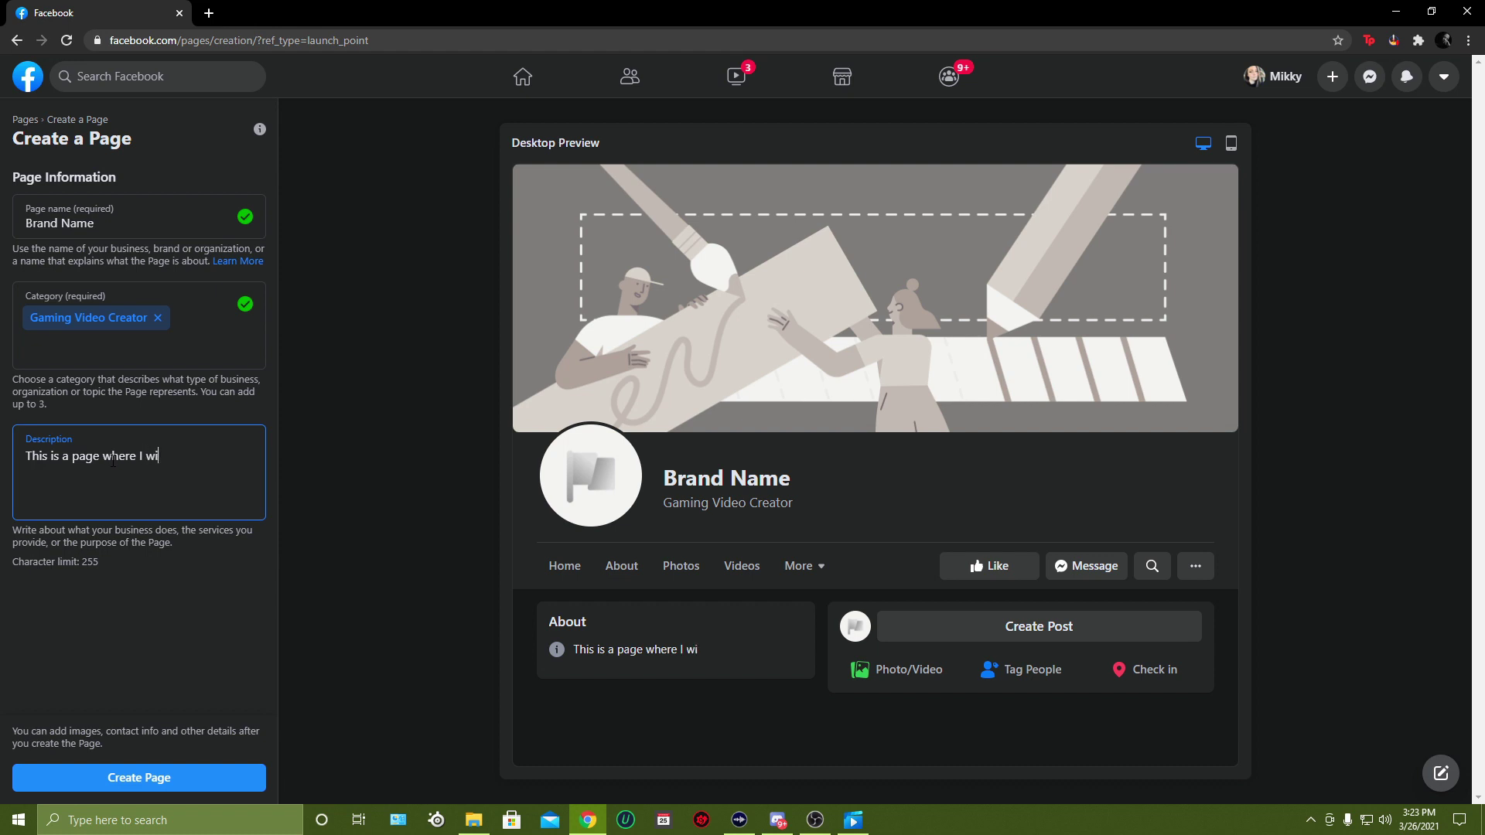
pyautogui.write('ll game.')
pyautogui.click(136, 778)
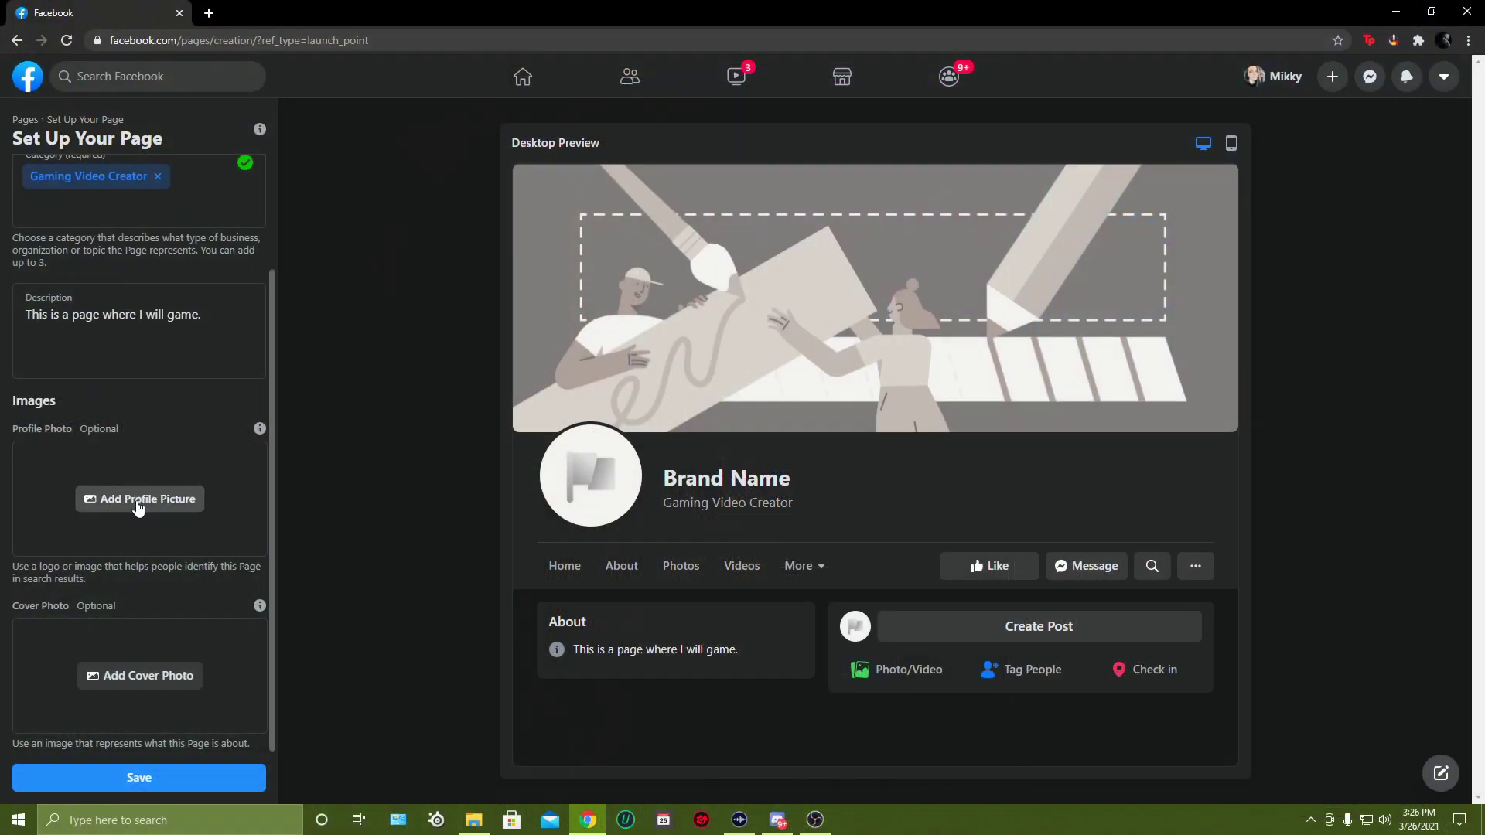
pyautogui.click(186, 499)
pyautogui.scroll(-3, 464, 244)
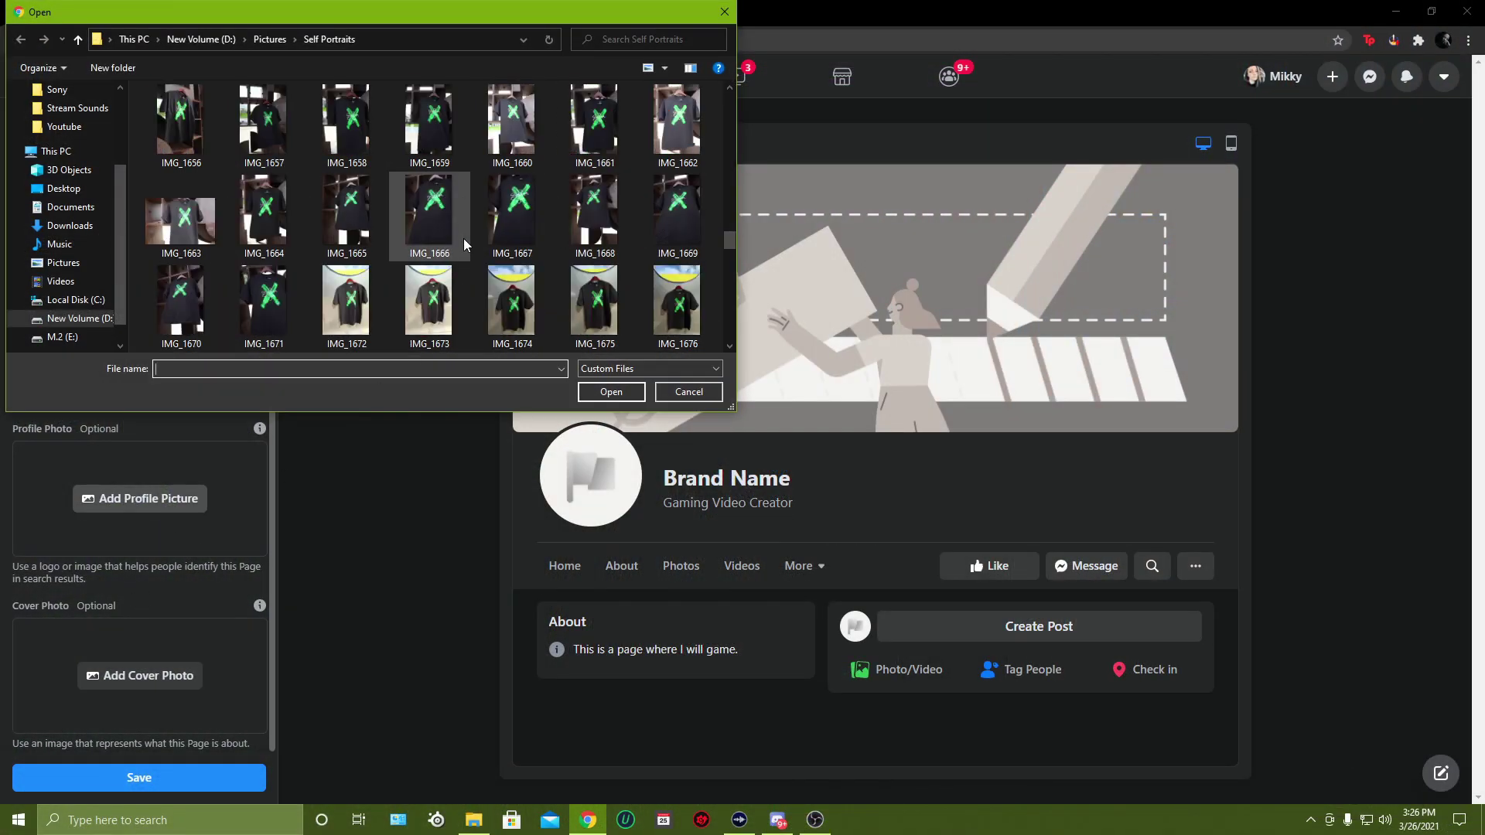
pyautogui.scroll(-20, 464, 244)
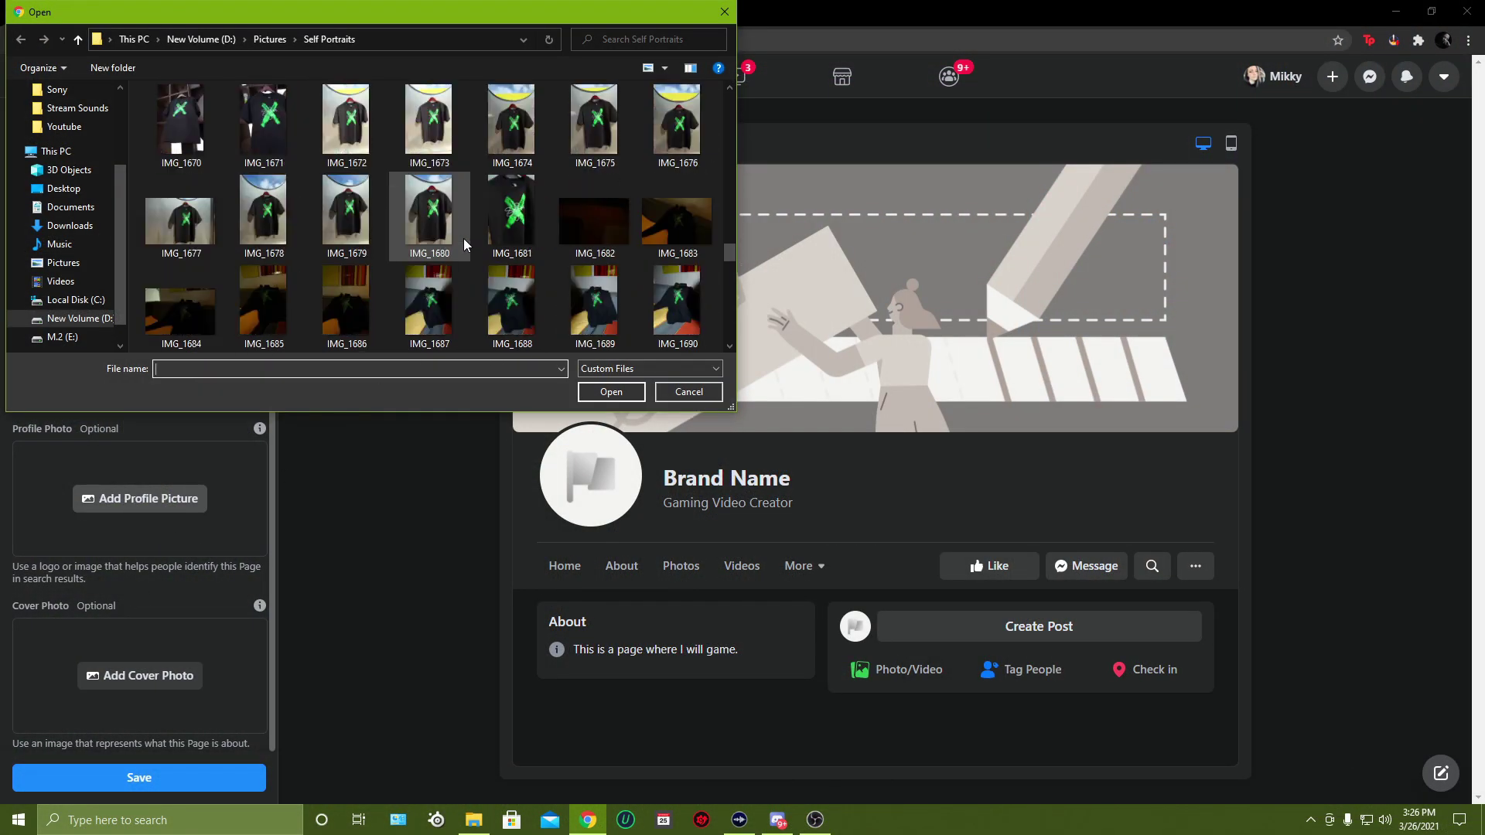
pyautogui.click(192, 316)
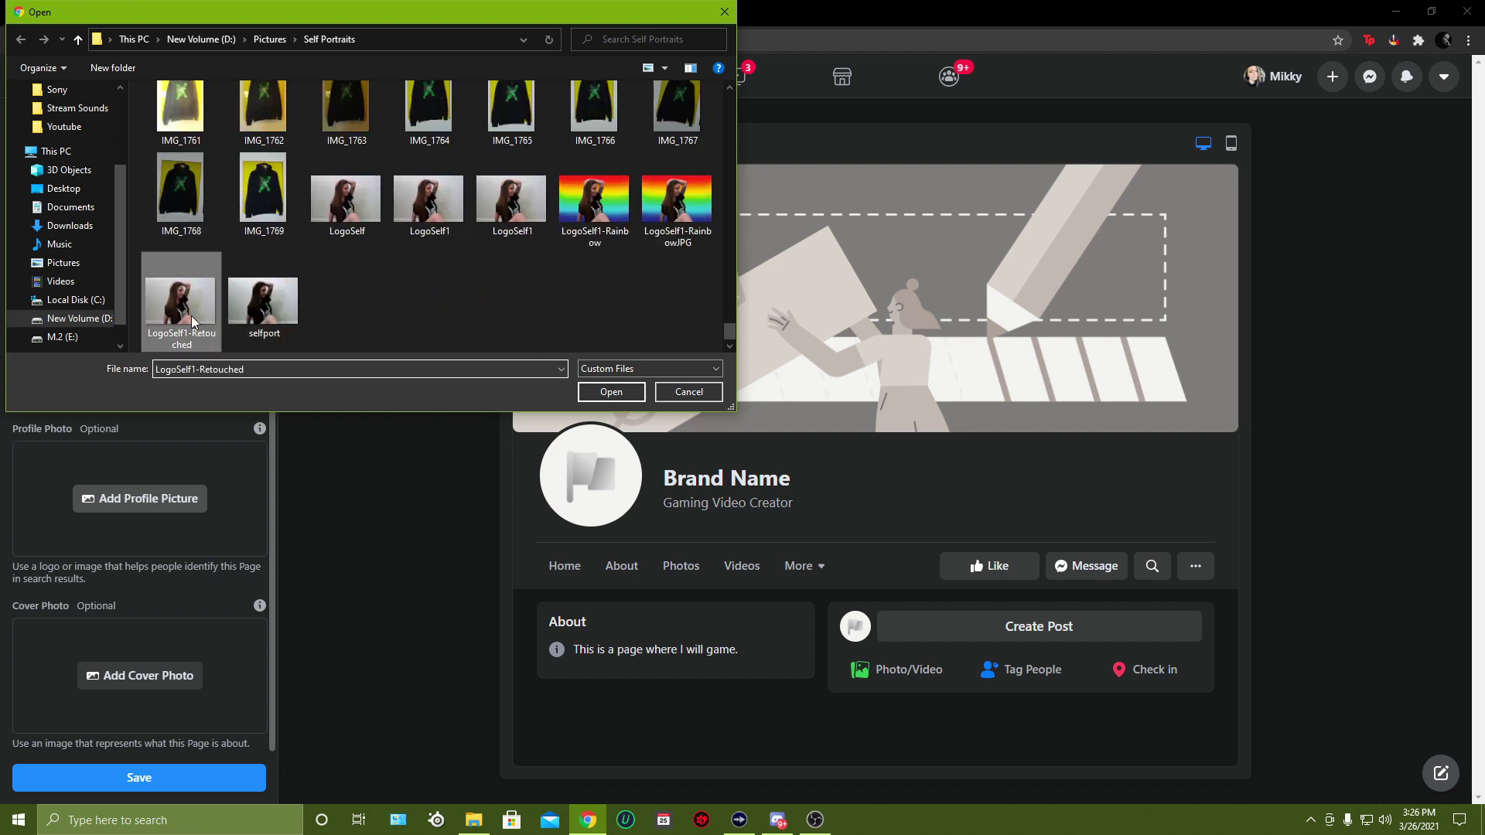
pyautogui.click(609, 393)
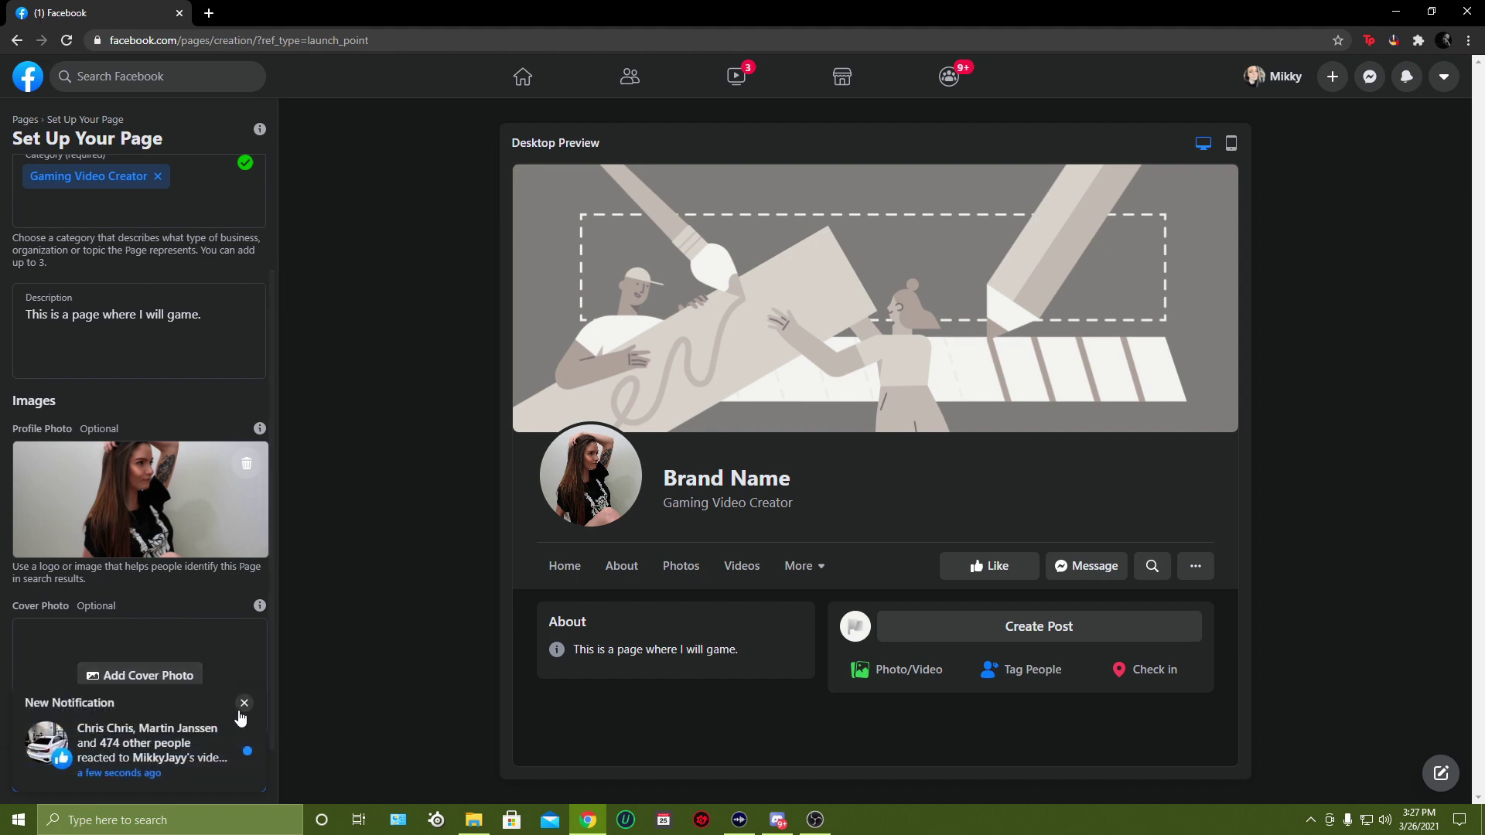
# - Add the MKHEADSET image from the Pictures > Designs folder as the cover photo and save the Page setup
pyautogui.click(243, 704)
pyautogui.click(153, 687)
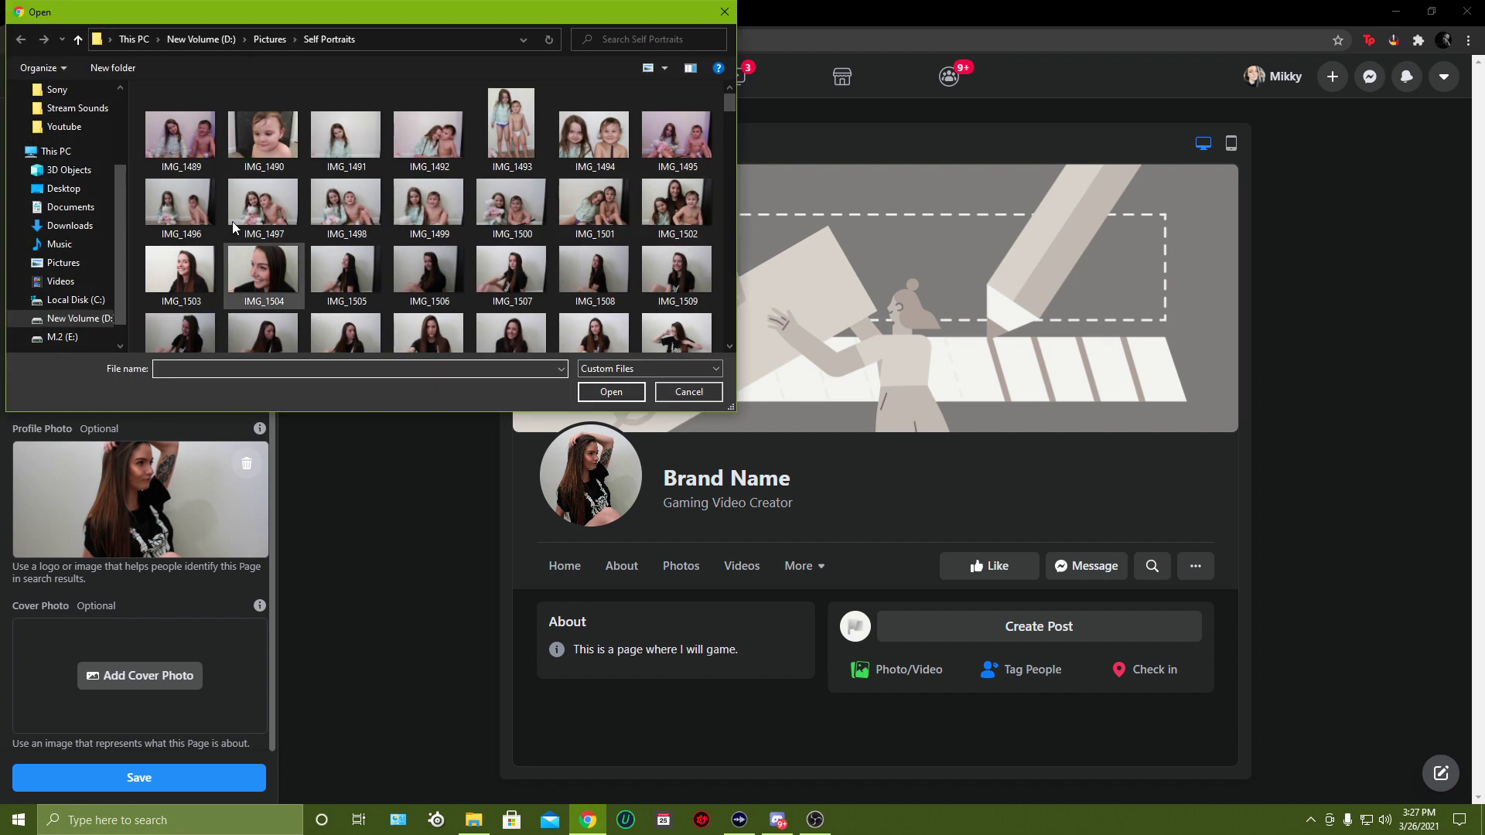
pyautogui.click(203, 39)
pyautogui.doubleClick(201, 258)
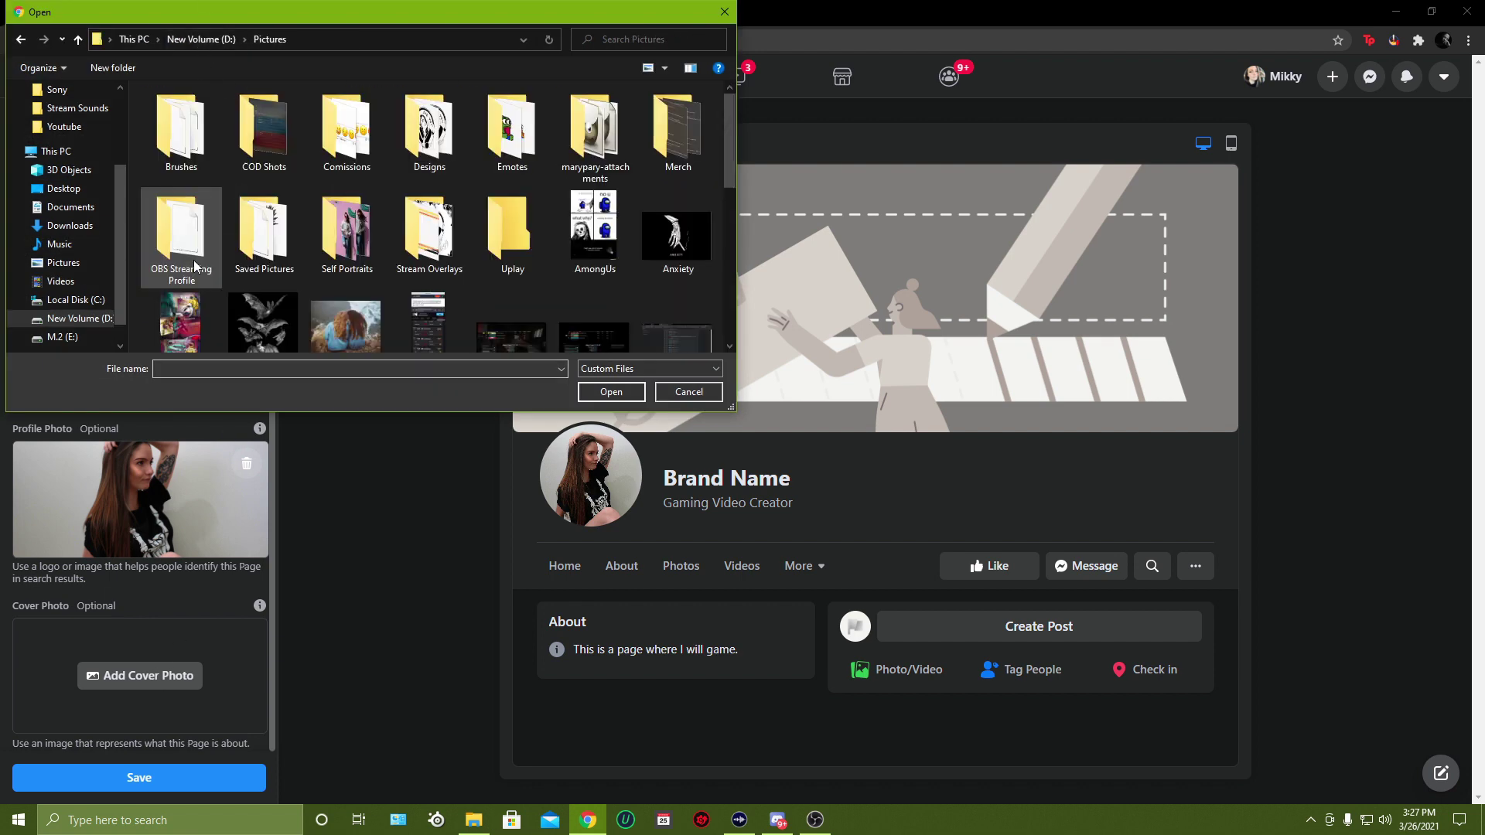
pyautogui.doubleClick(410, 145)
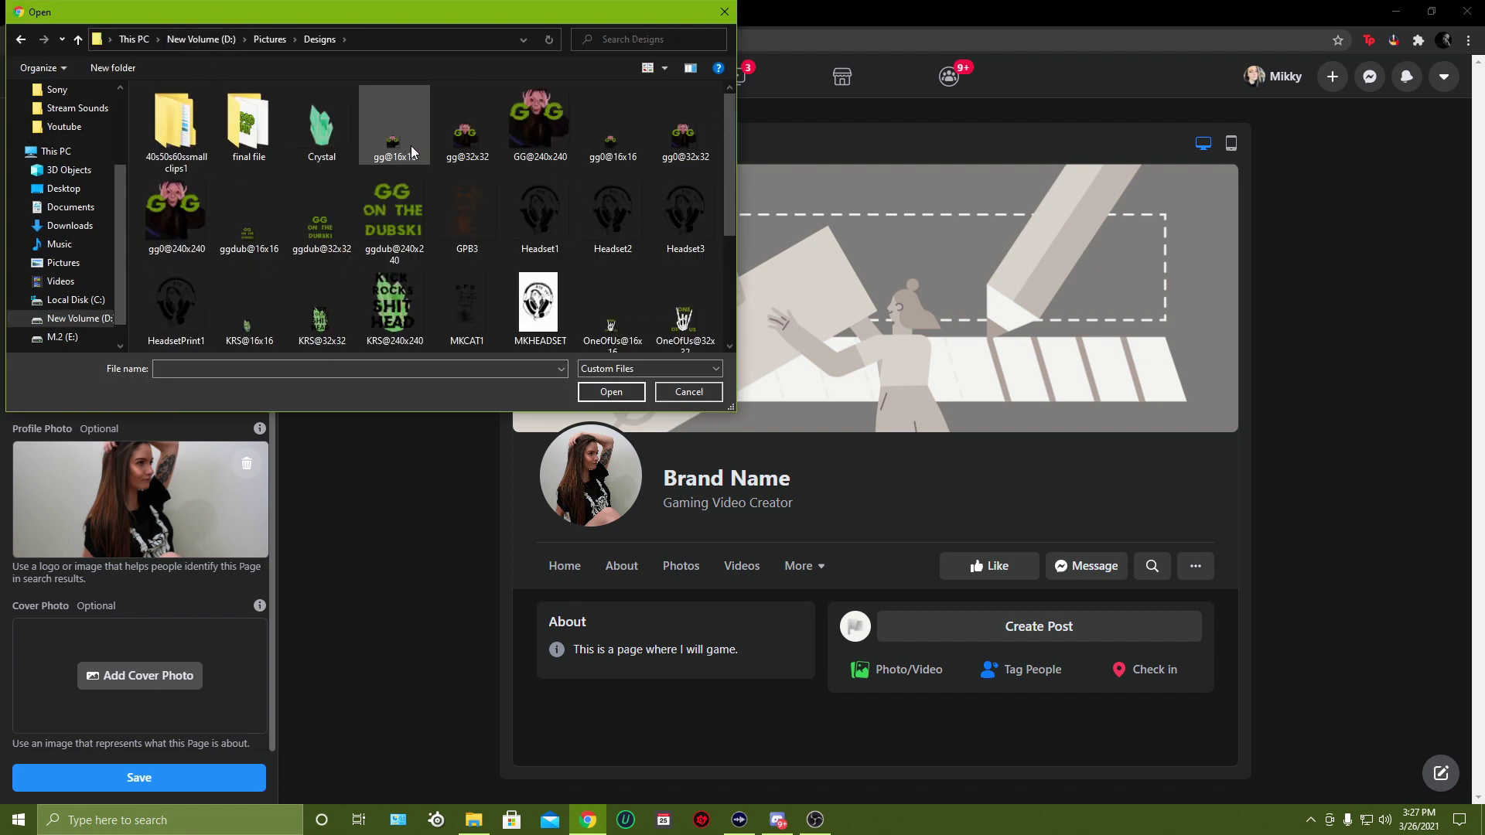
pyautogui.scroll(2, 417, 198)
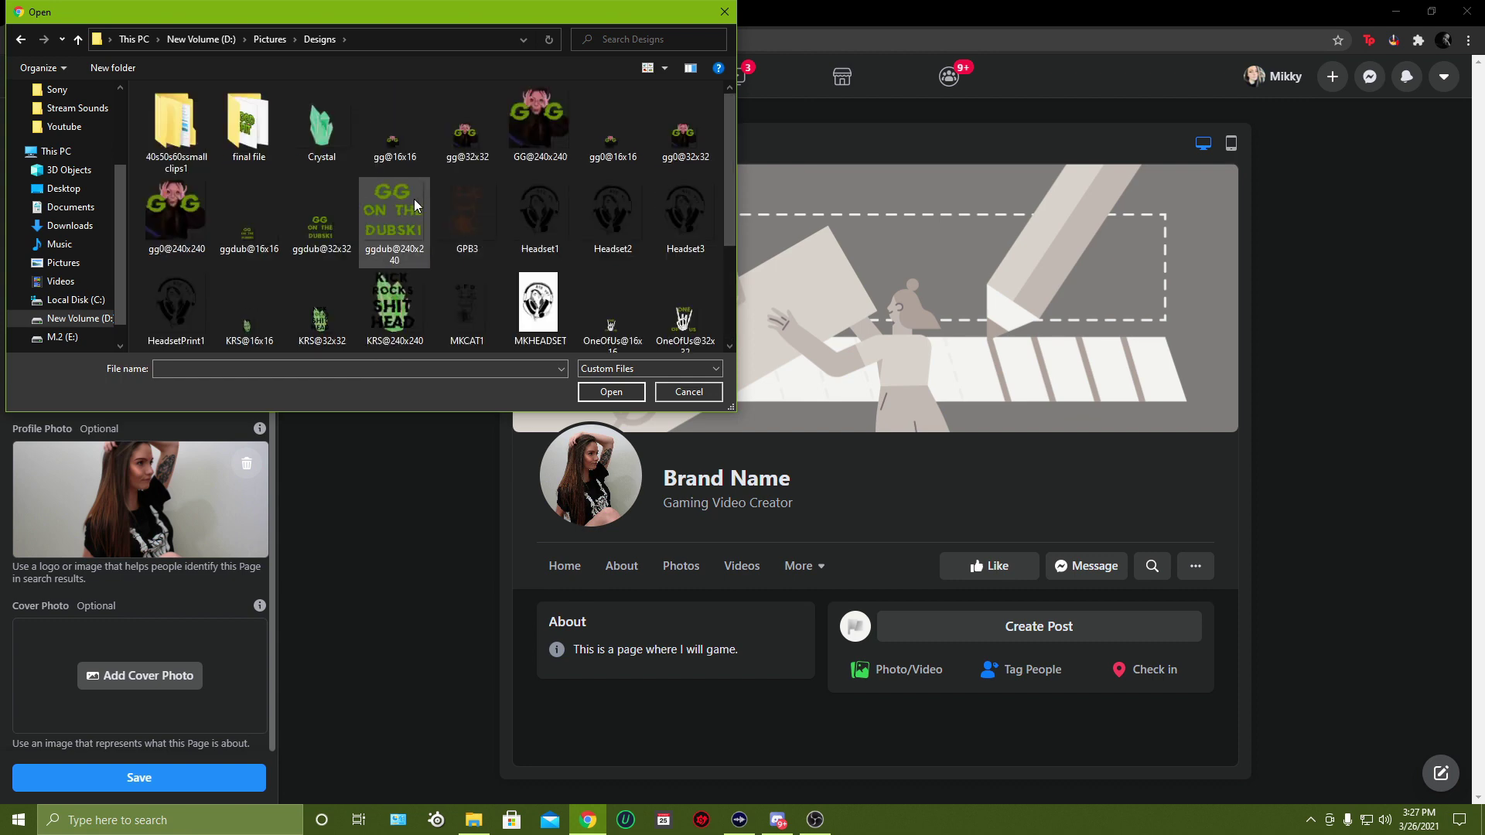
pyautogui.click(550, 322)
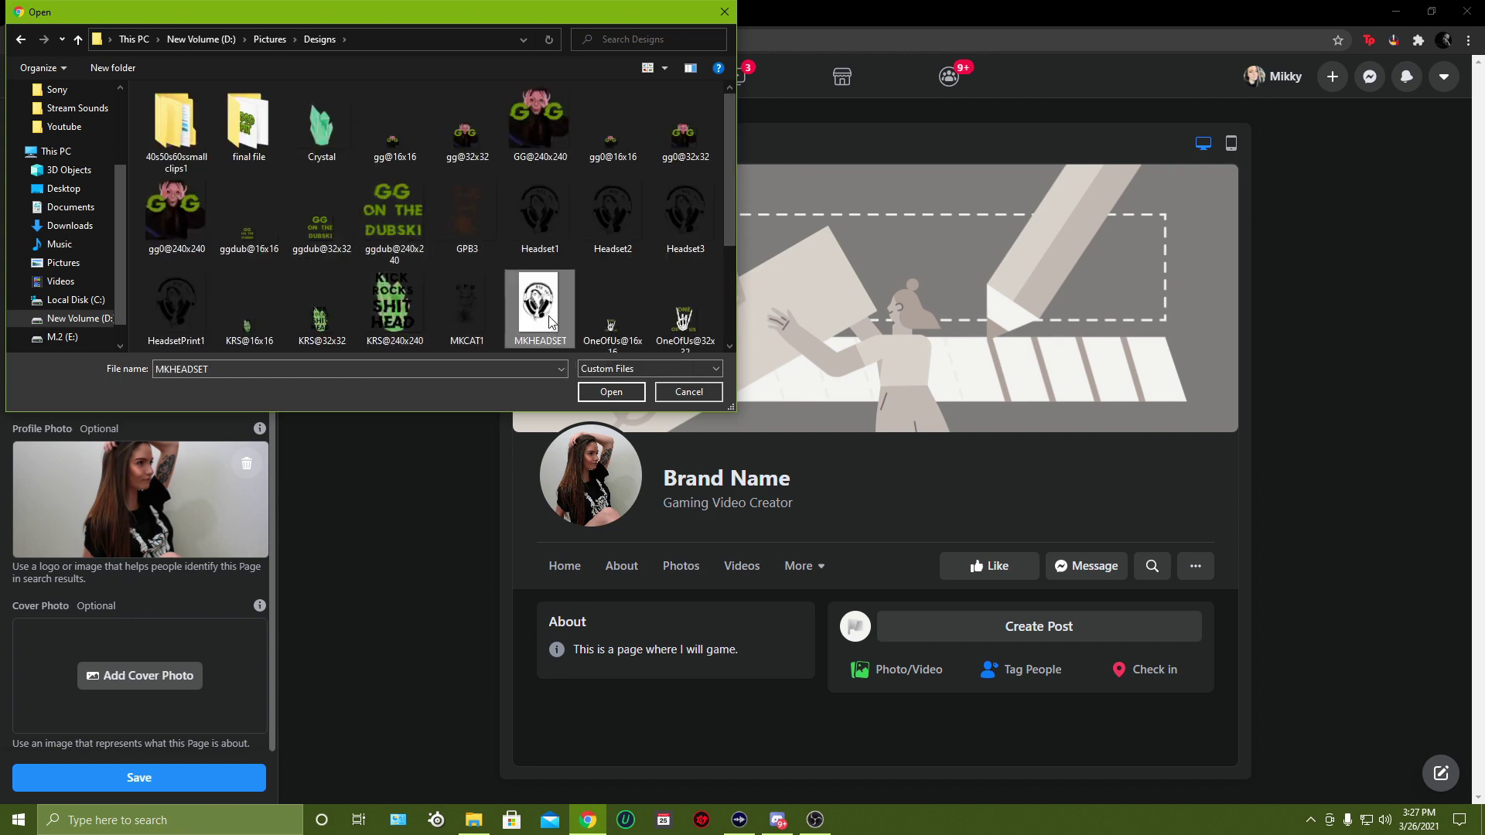
pyautogui.click(611, 392)
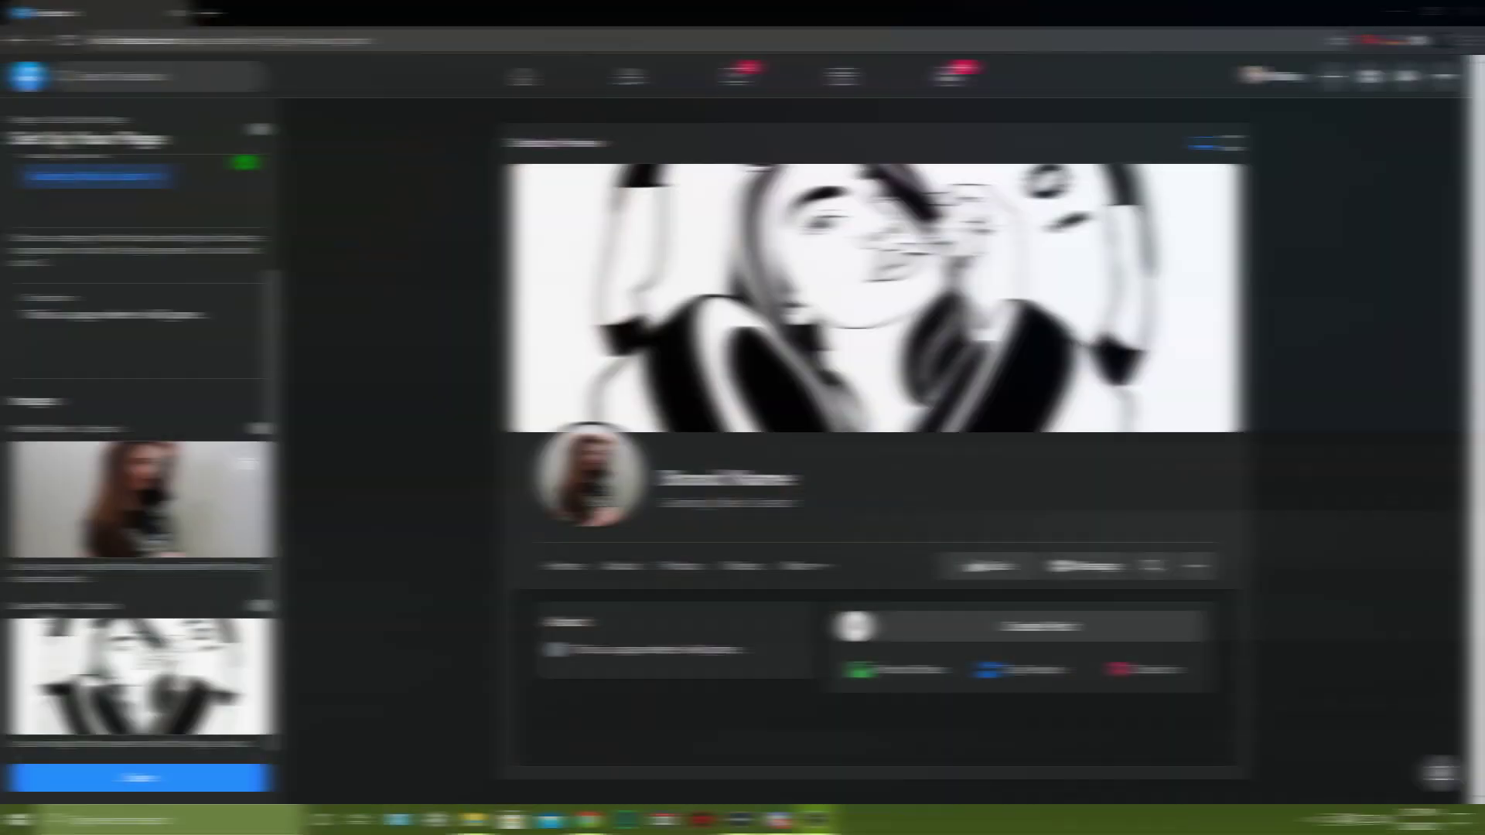
pyautogui.moveTo(201, 673); pyautogui.dragTo(202, 658)
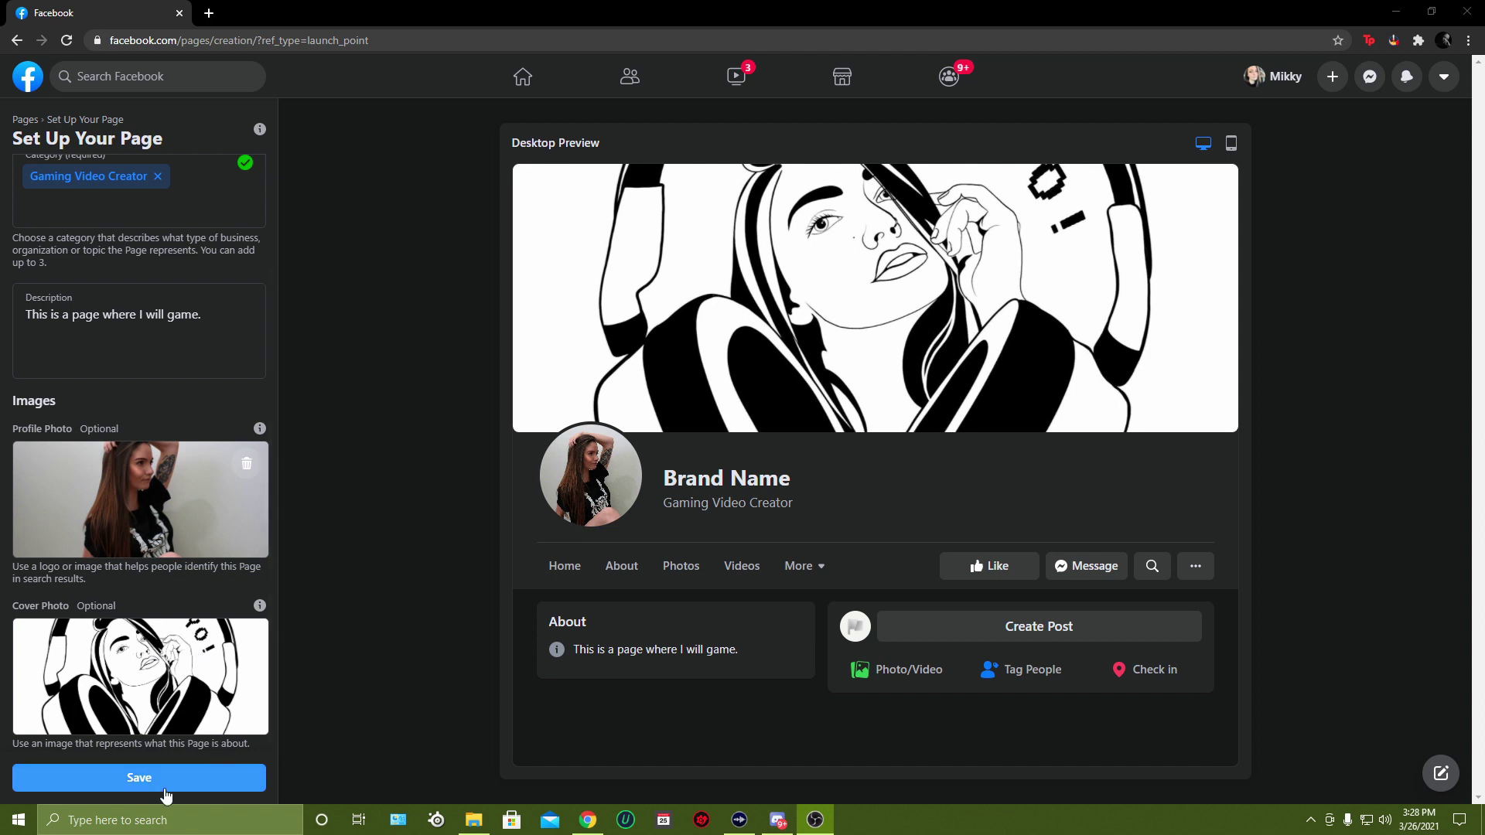
pyautogui.click(165, 793)
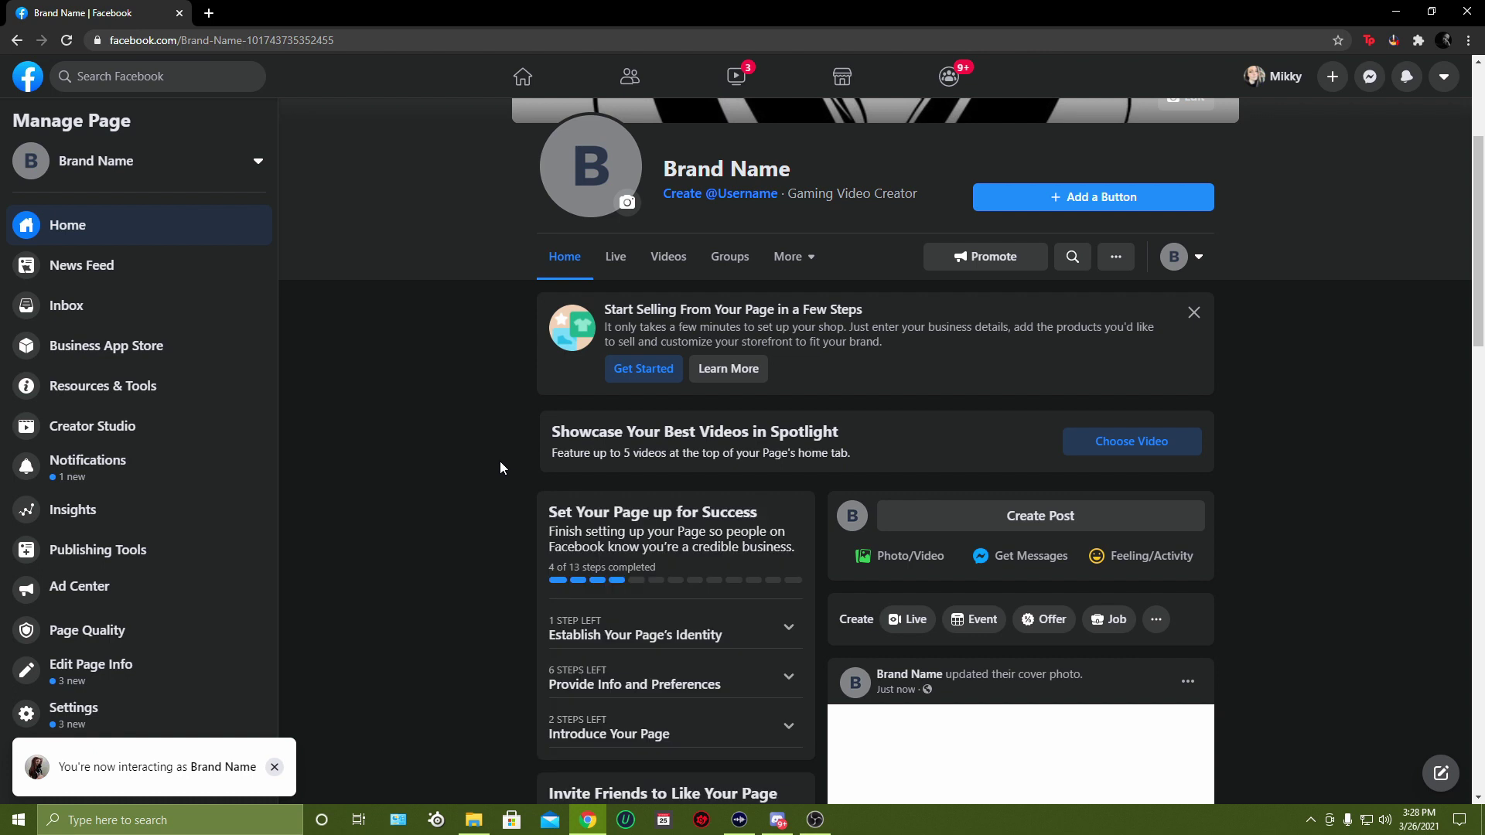
# - Look over the new Page's home and examine the Establish Your Page's Identity items in the setup checklist
pyautogui.scroll(4, 425, 376)
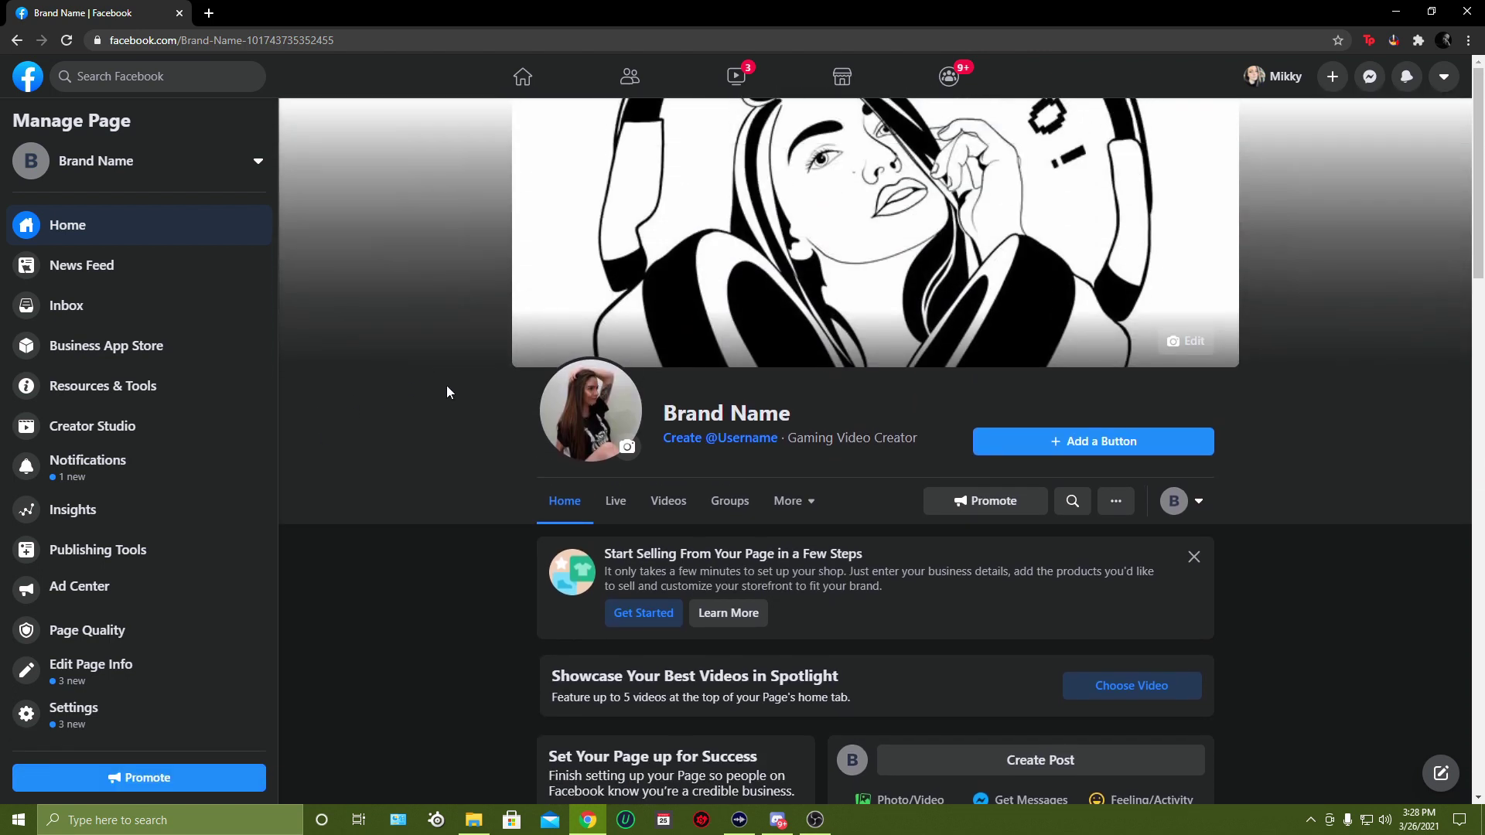
pyautogui.scroll(-3, 447, 392)
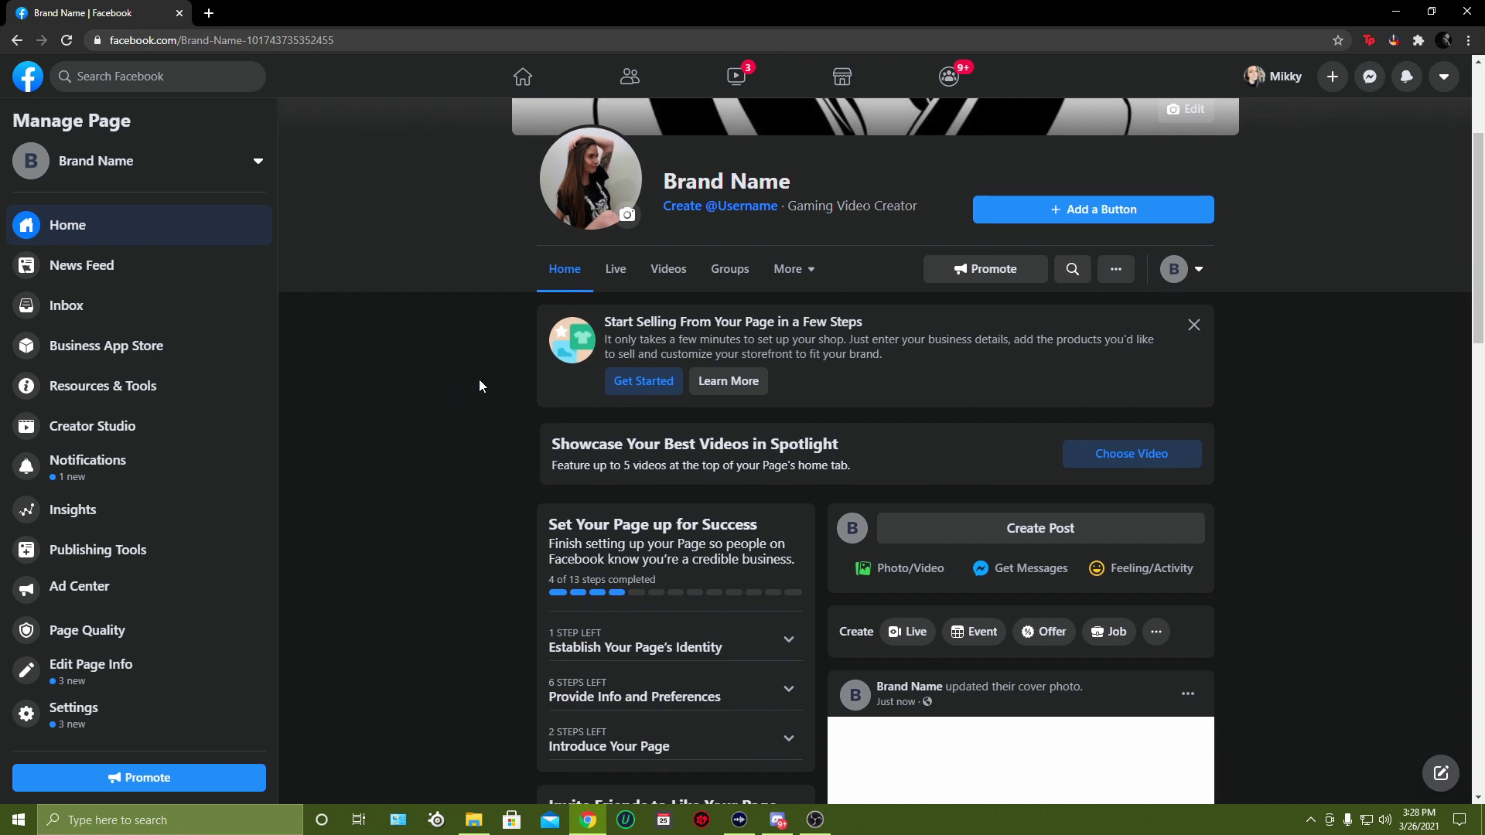
pyautogui.scroll(-2, 479, 384)
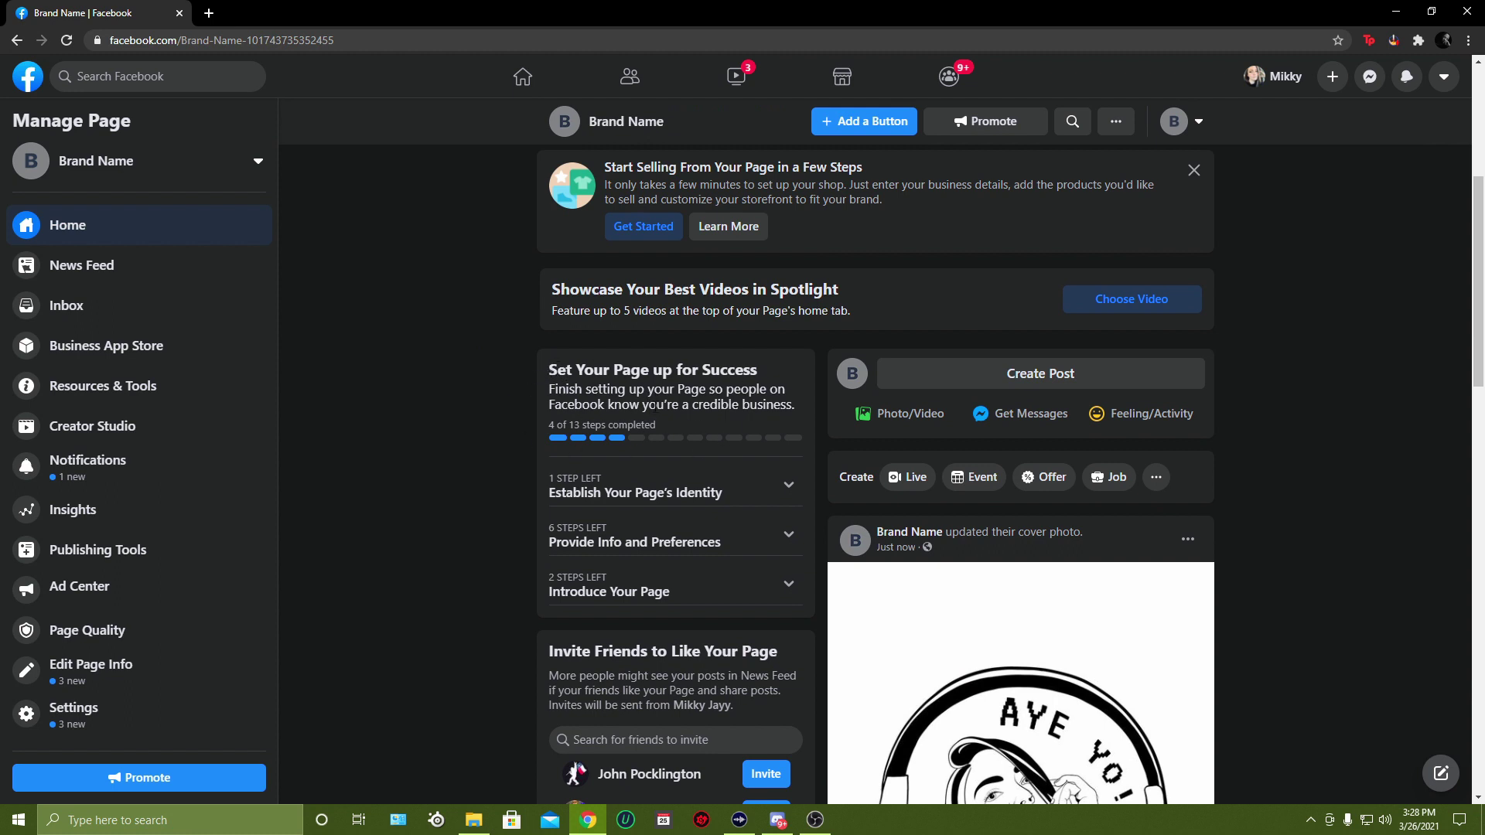
pyautogui.click(786, 485)
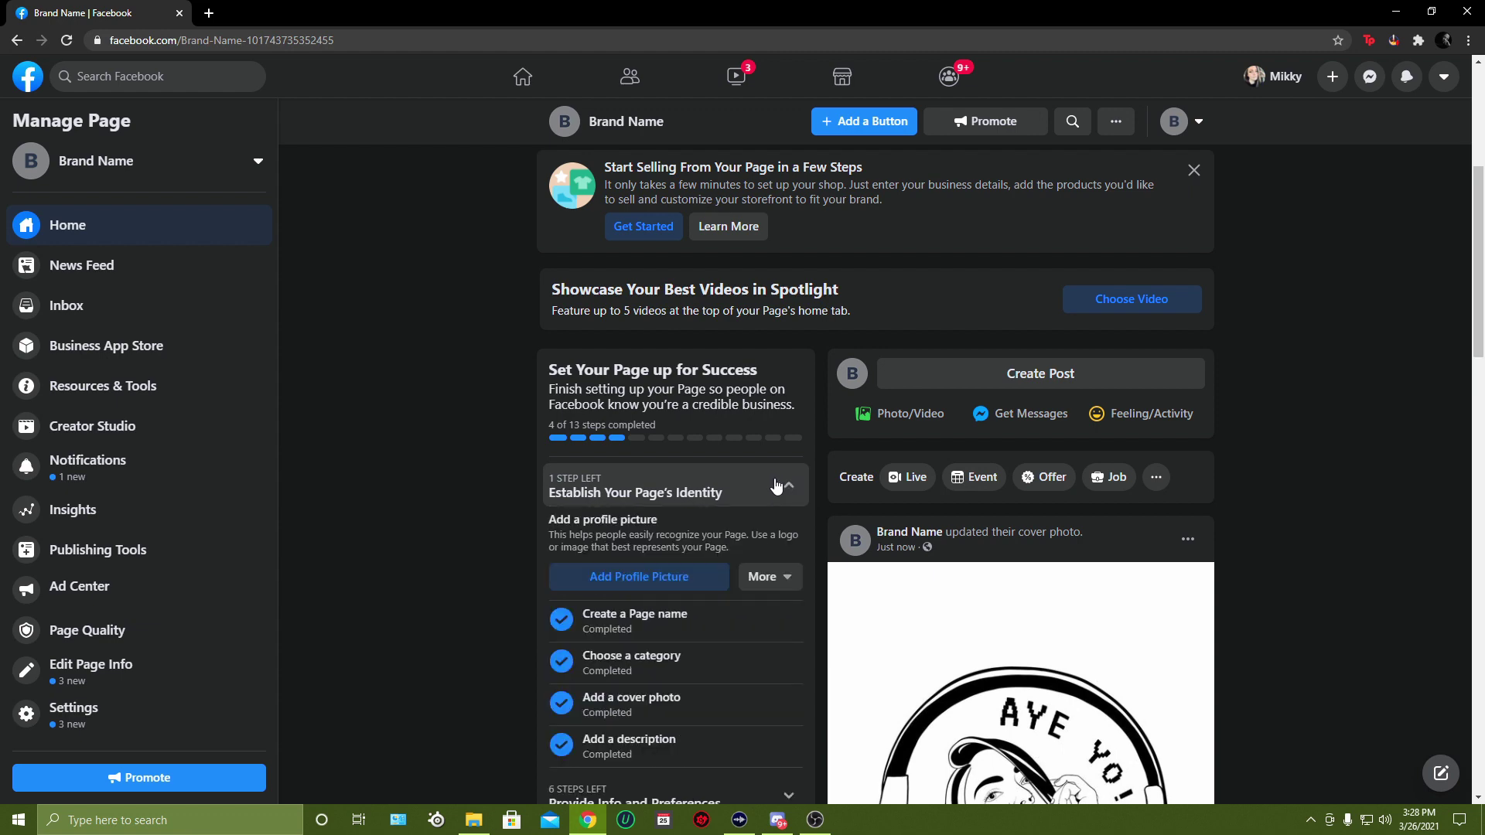
pyautogui.scroll(-3, 651, 473)
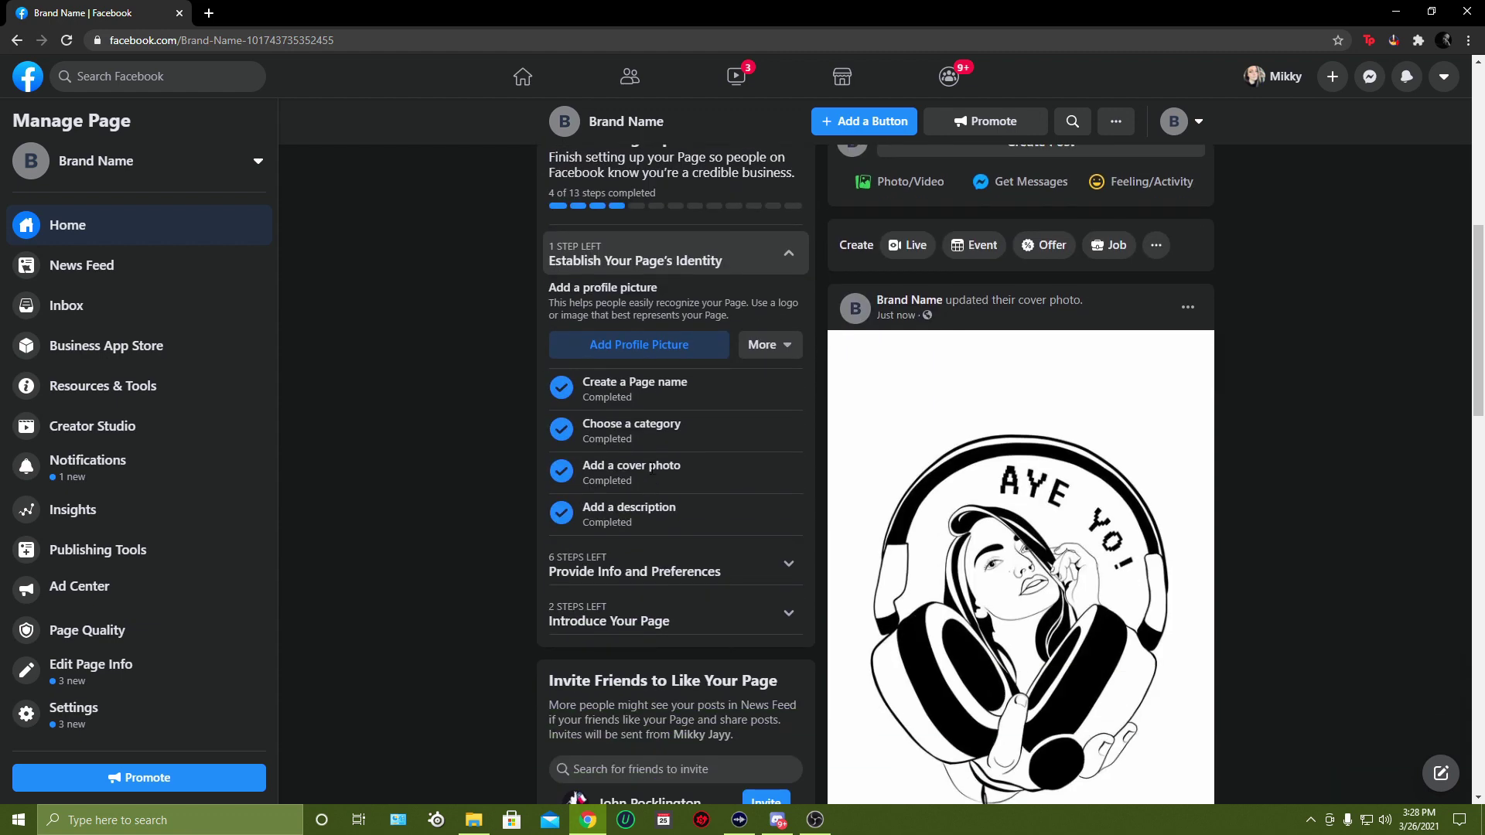
# - Collapse the identity section and examine the Provide Info and Preferences items, including phone number and business hours
pyautogui.click(789, 253)
pyautogui.click(787, 306)
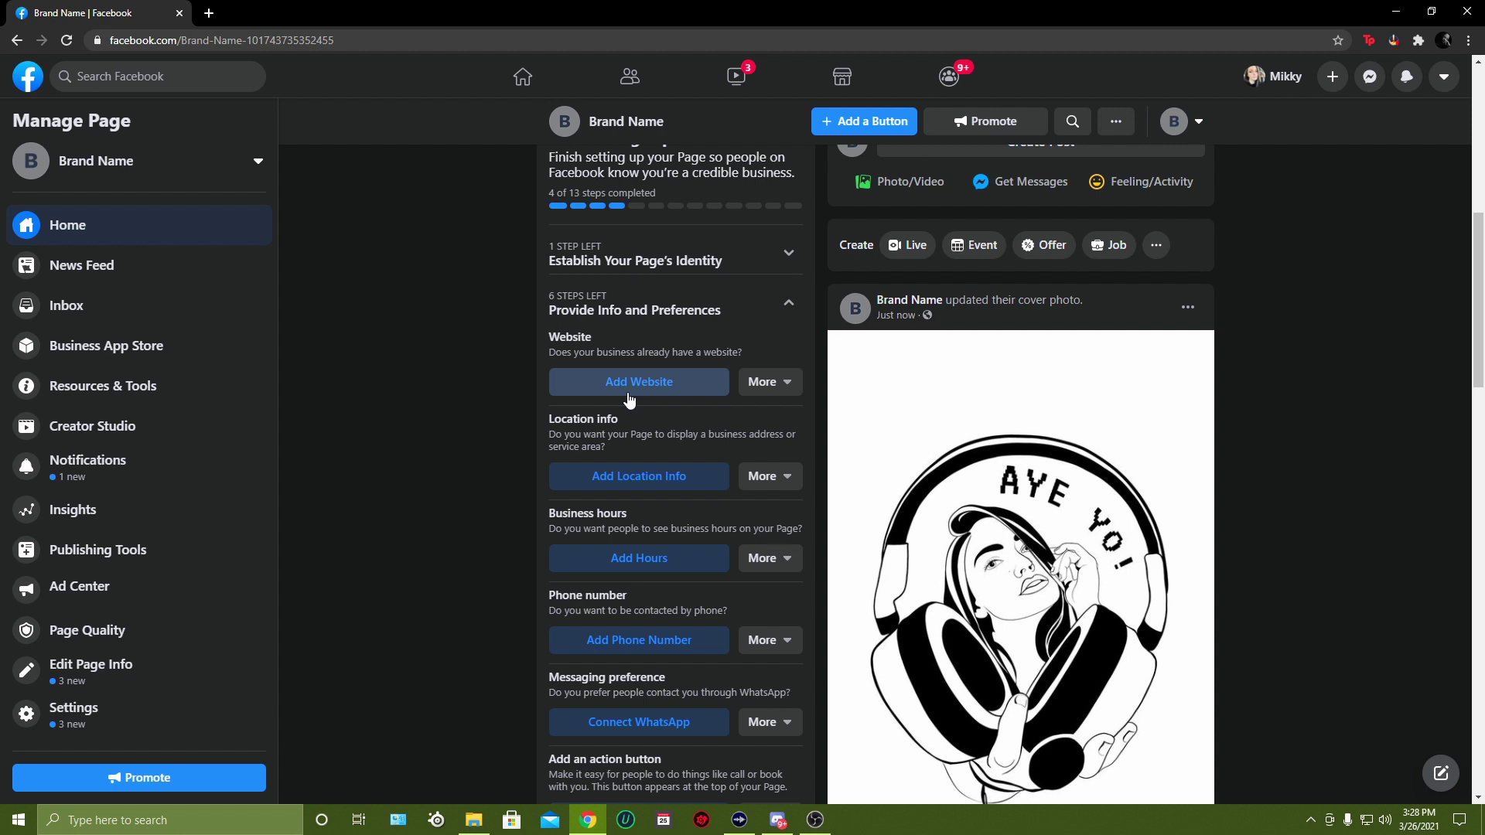
pyautogui.scroll(-1, 628, 399)
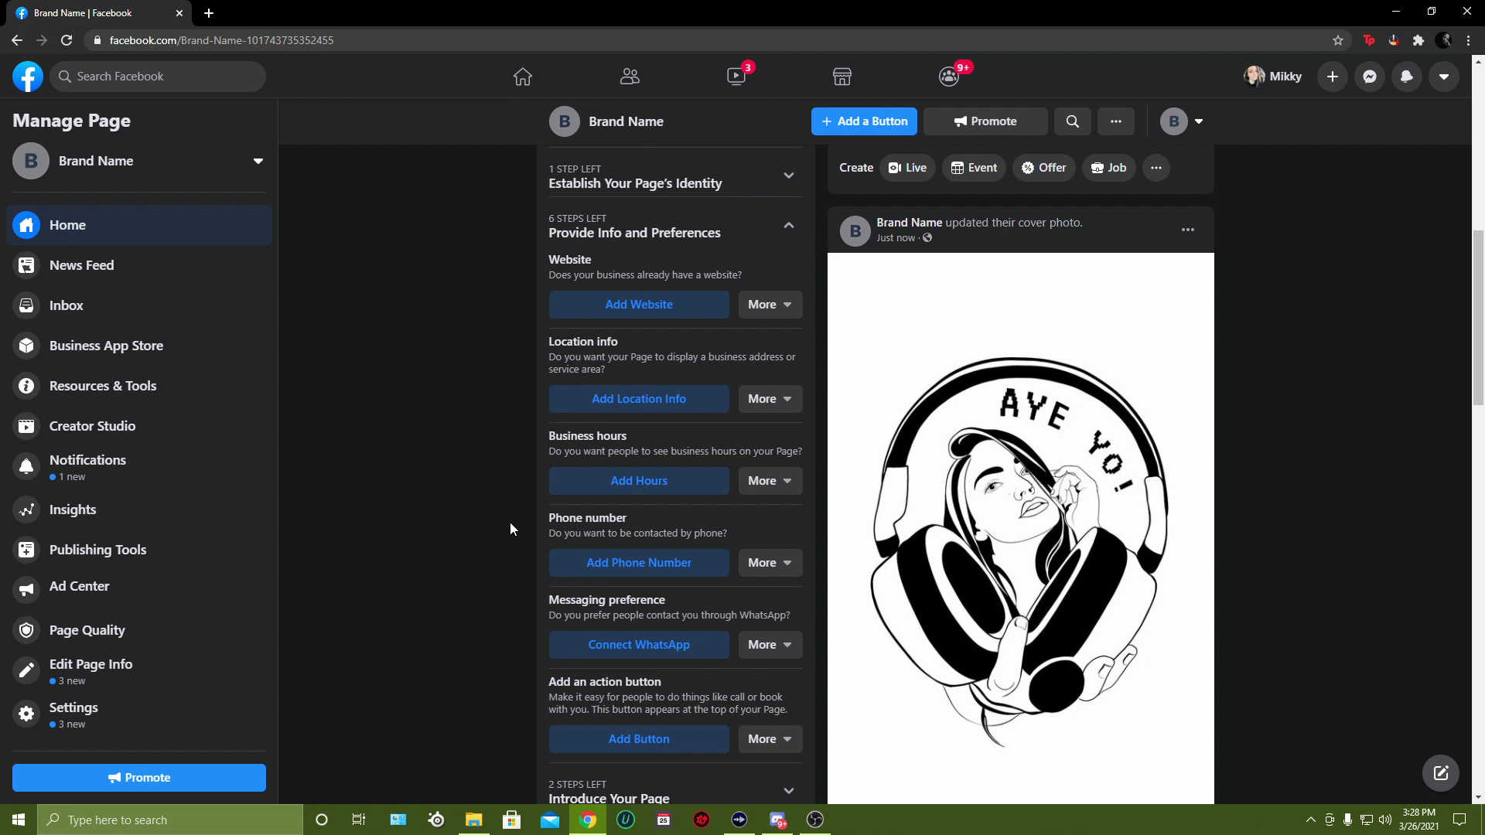
pyautogui.moveTo(661, 520); pyautogui.dragTo(573, 517)
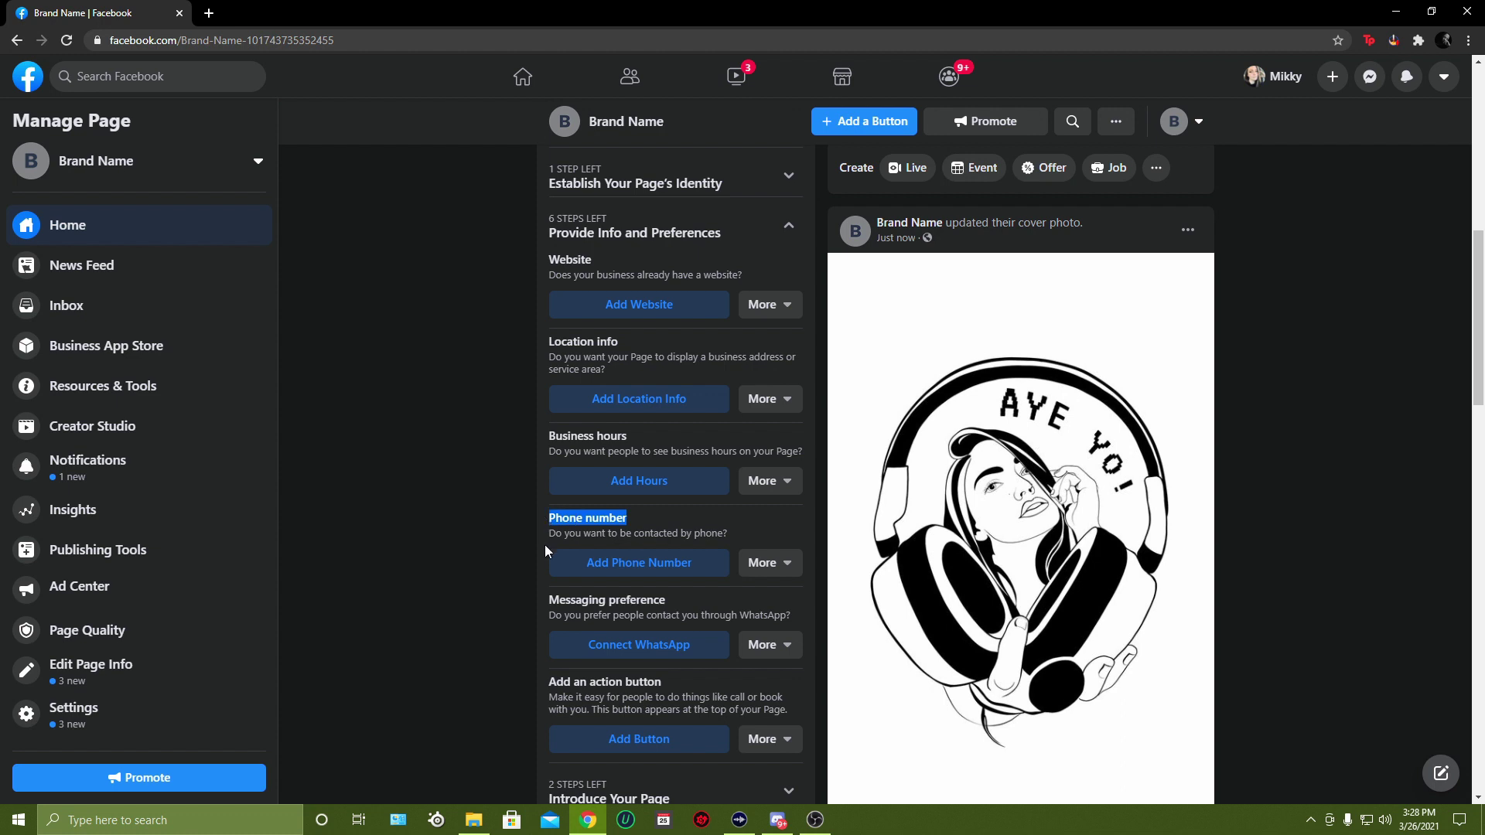
pyautogui.click(661, 522)
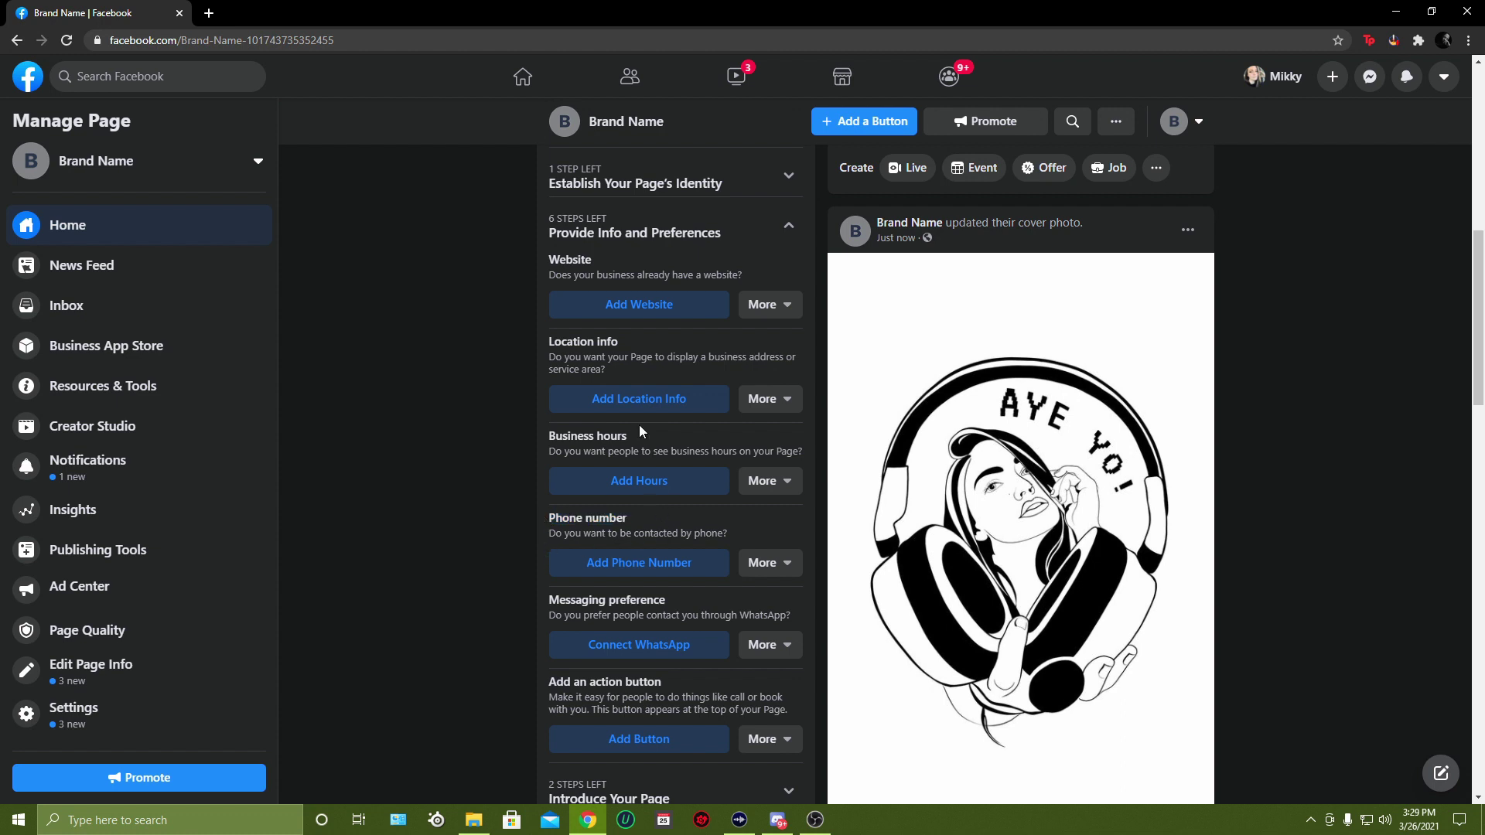
pyautogui.moveTo(641, 431); pyautogui.dragTo(481, 471)
pyautogui.moveTo(643, 438); pyautogui.dragTo(550, 437)
pyautogui.click(642, 439)
pyautogui.scroll(-1, 643, 439)
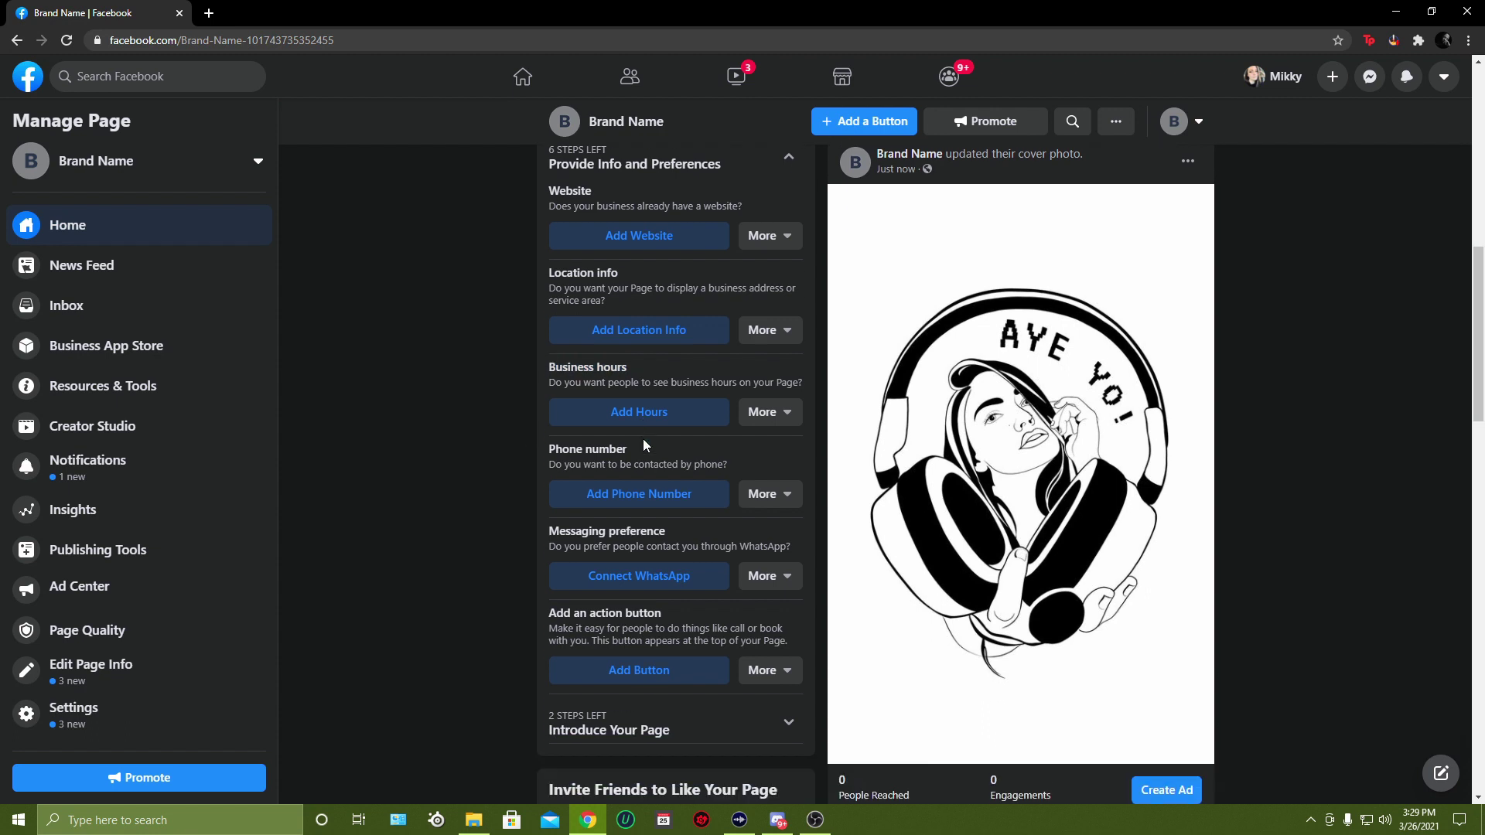
# - Expand the Introduce Your Page section and review its items and the friend invitations below
pyautogui.scroll(-3, 643, 438)
pyautogui.click(785, 483)
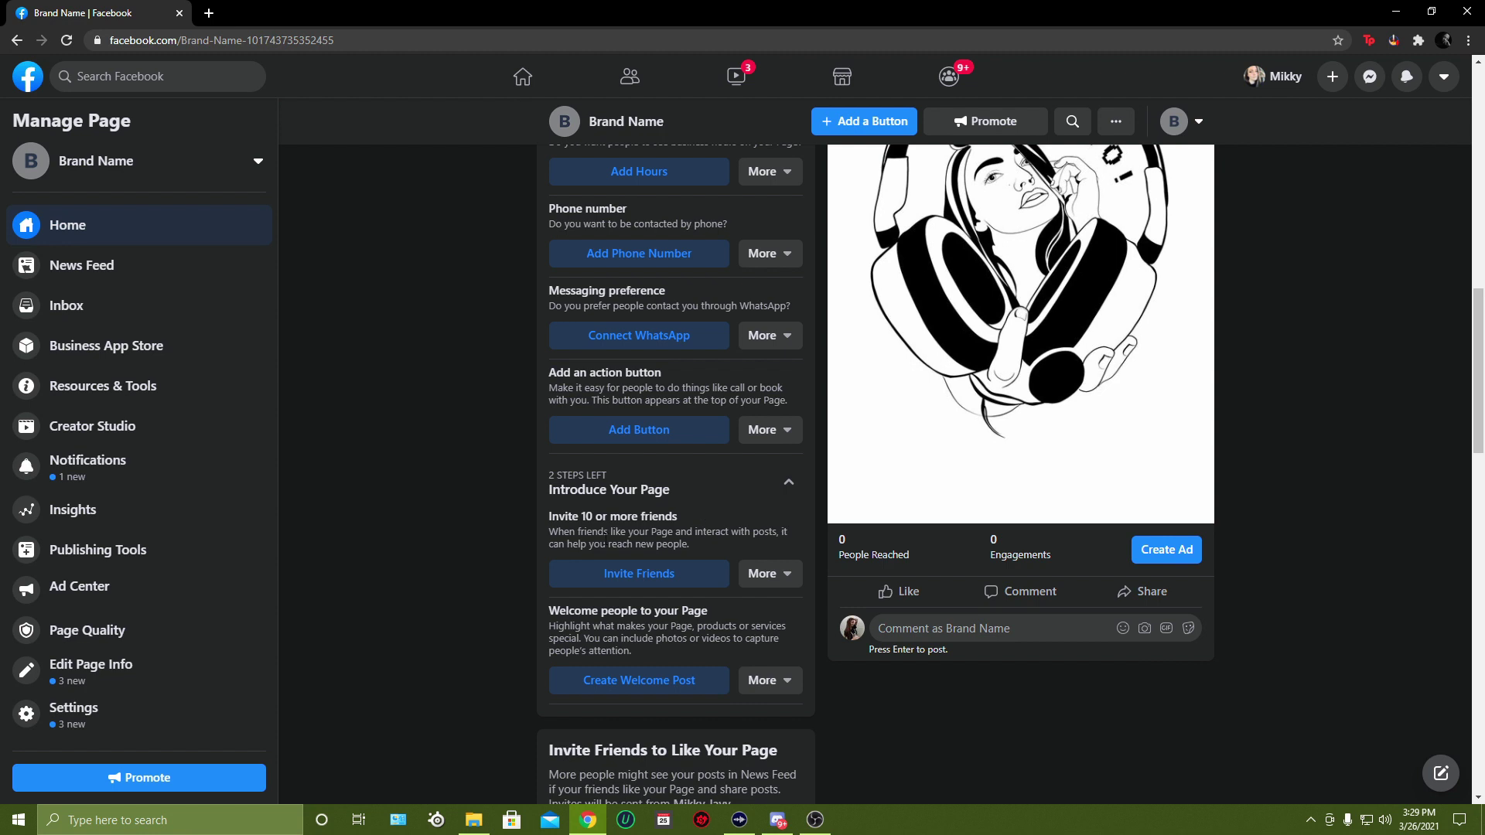
pyautogui.scroll(-1, 650, 561)
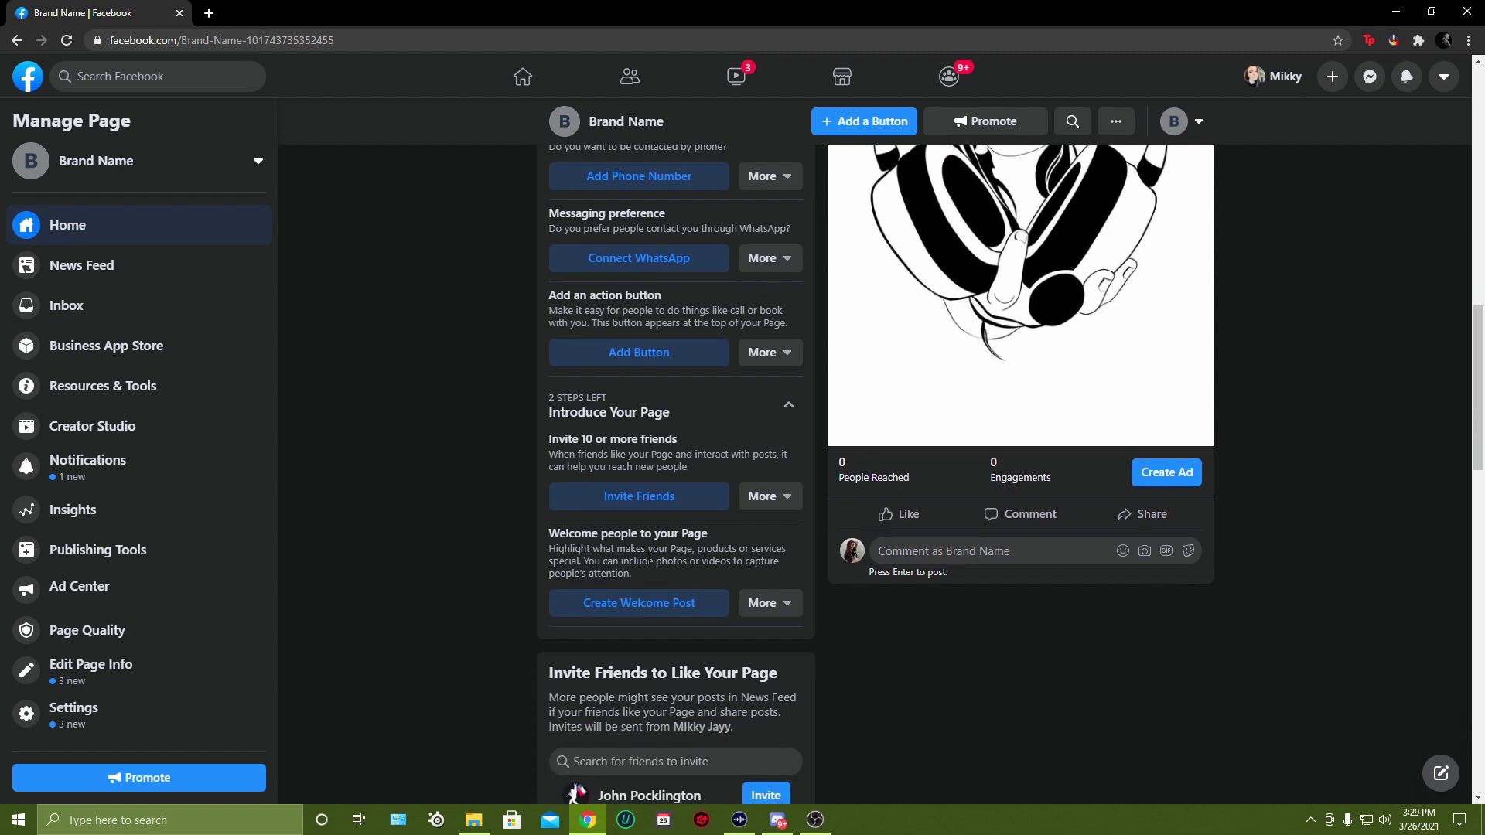
pyautogui.scroll(-1, 649, 561)
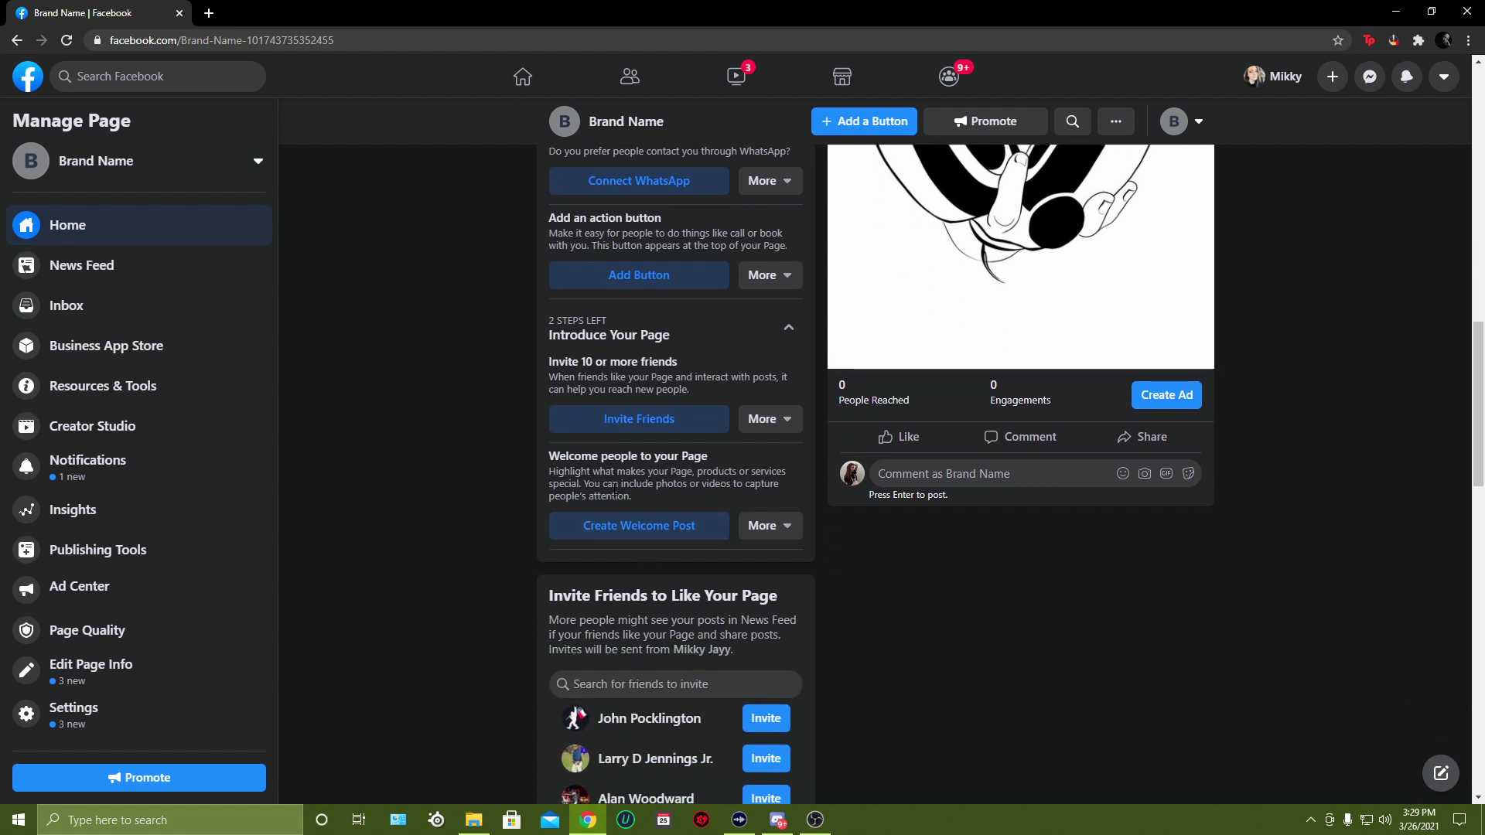
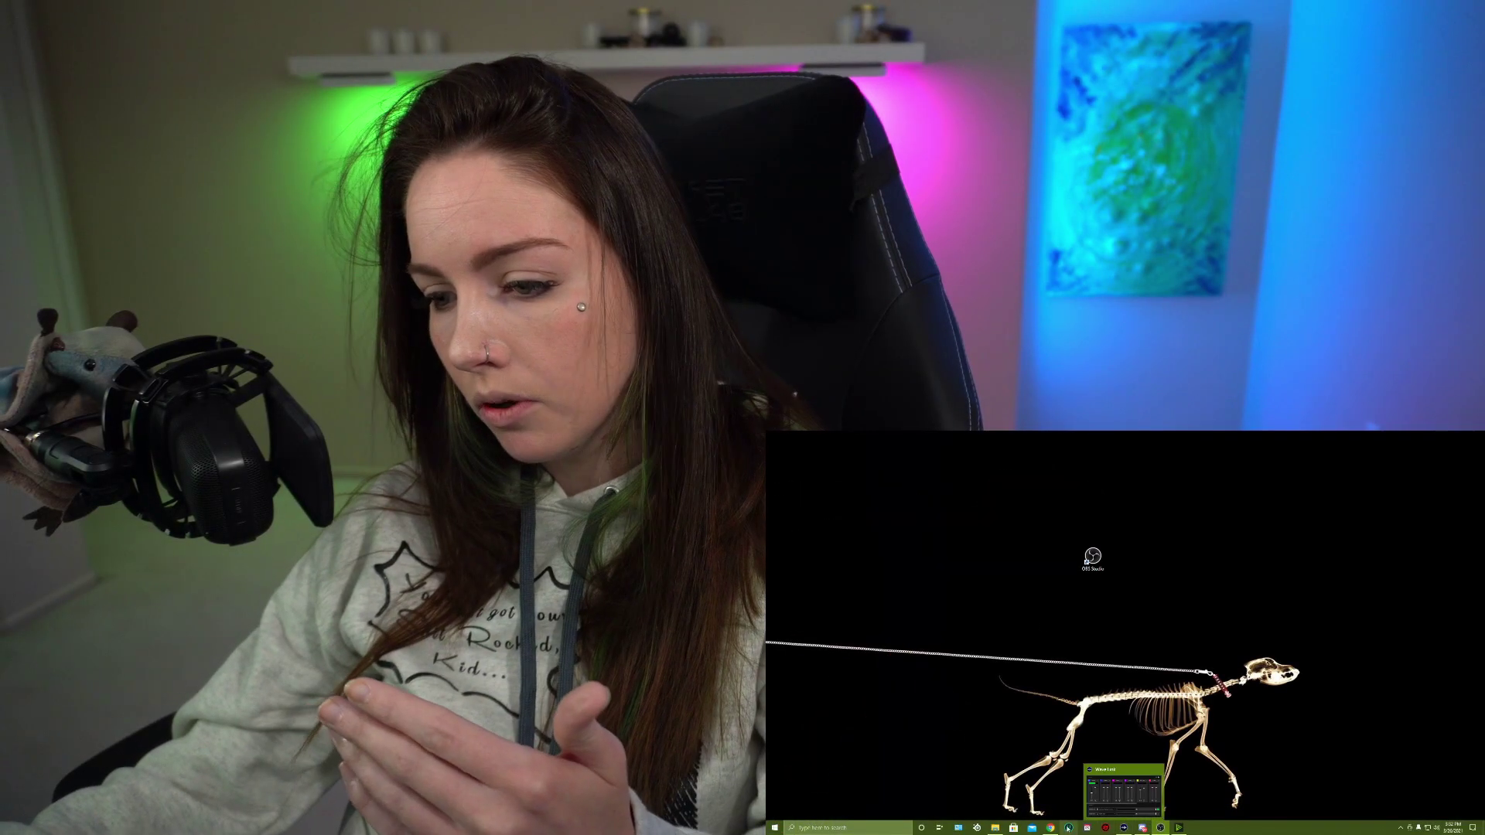
# - Search Google for "obs studio download", open the Download OBS Studio page, and close the duplicate OBS download tab
pyautogui.click(1051, 789)
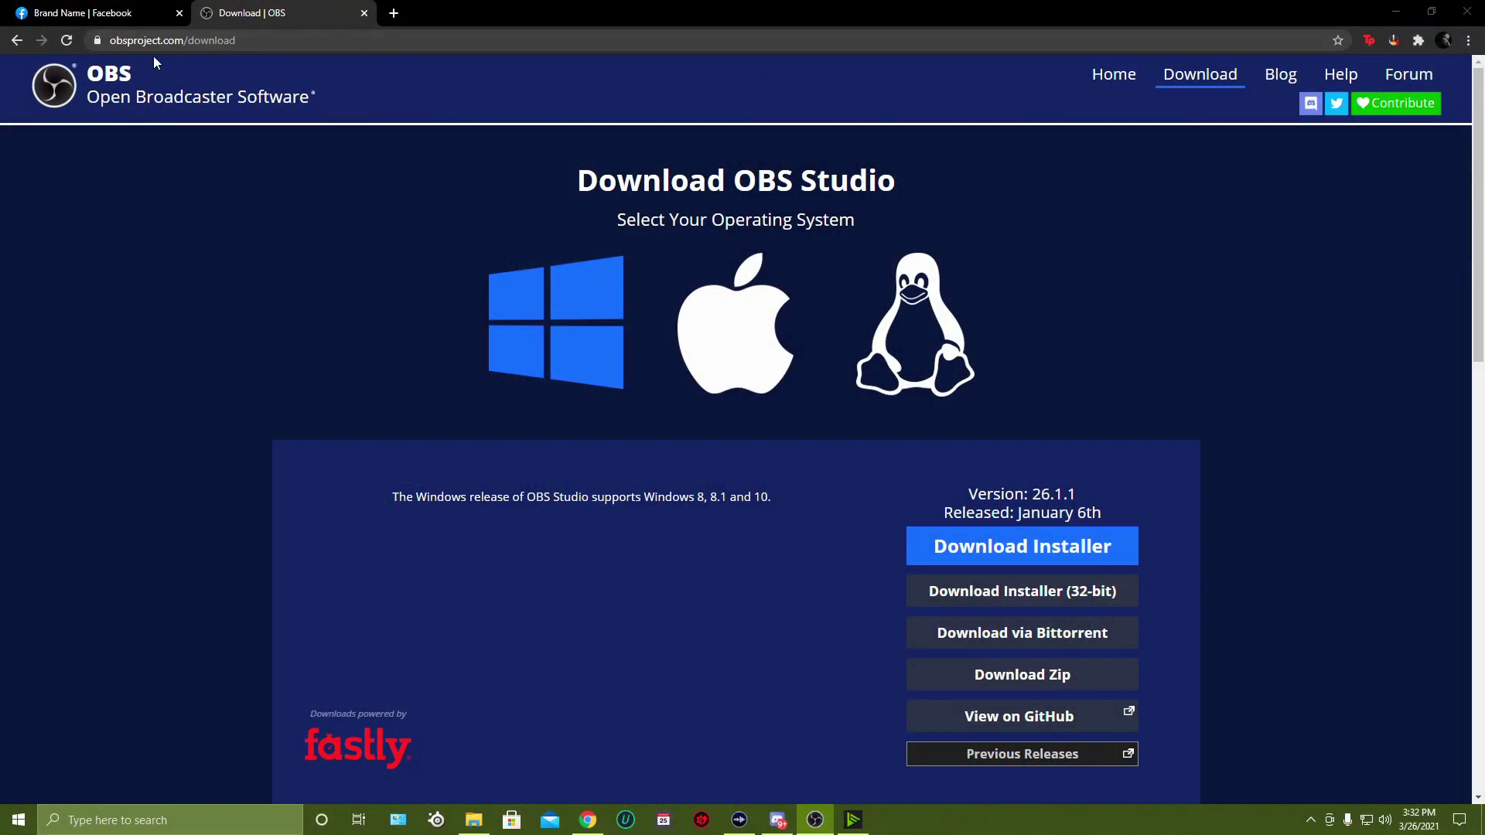
pyautogui.click(394, 13)
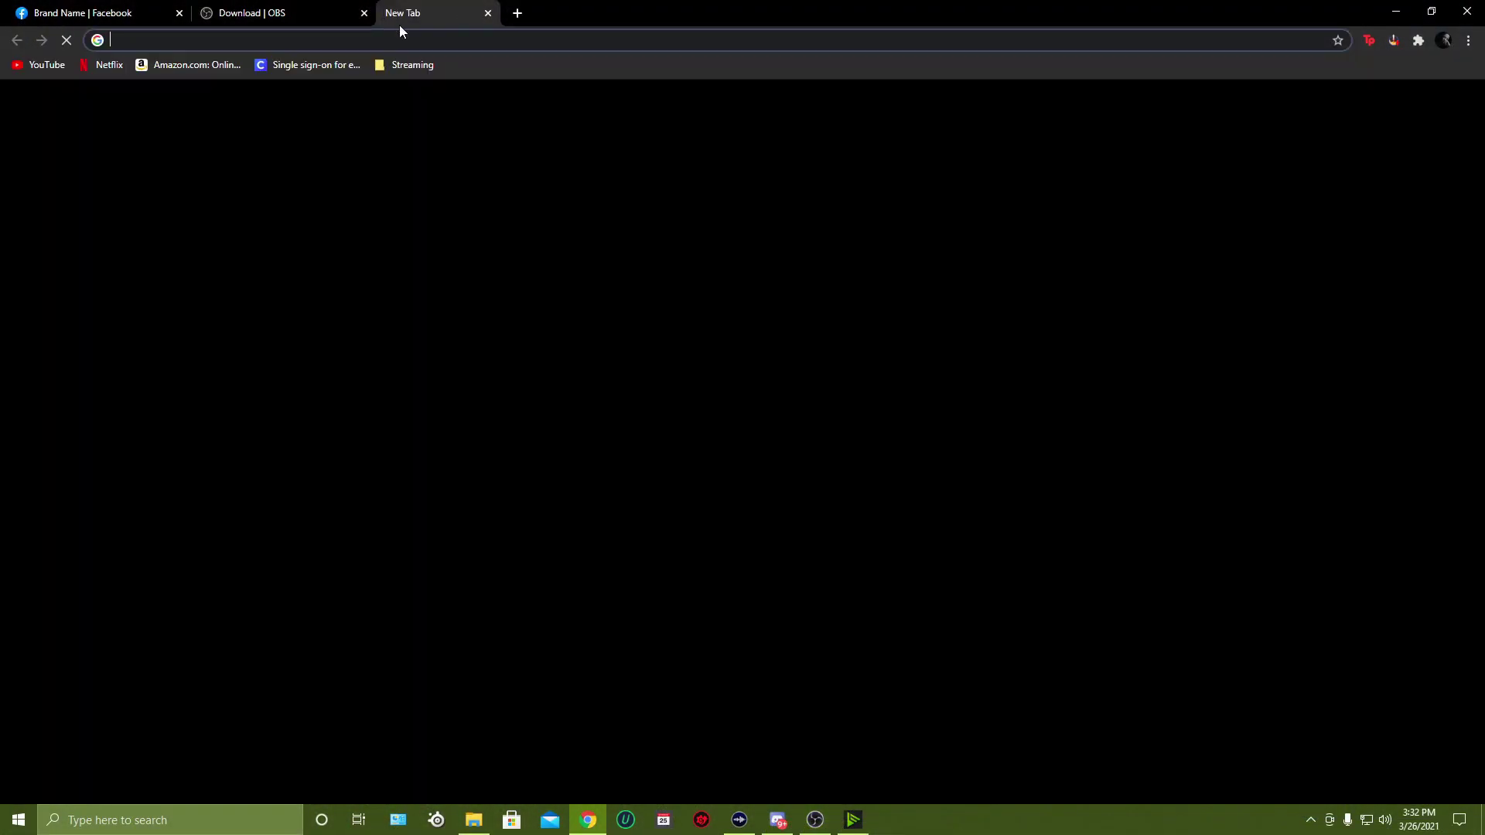
pyautogui.write('obs studio download')
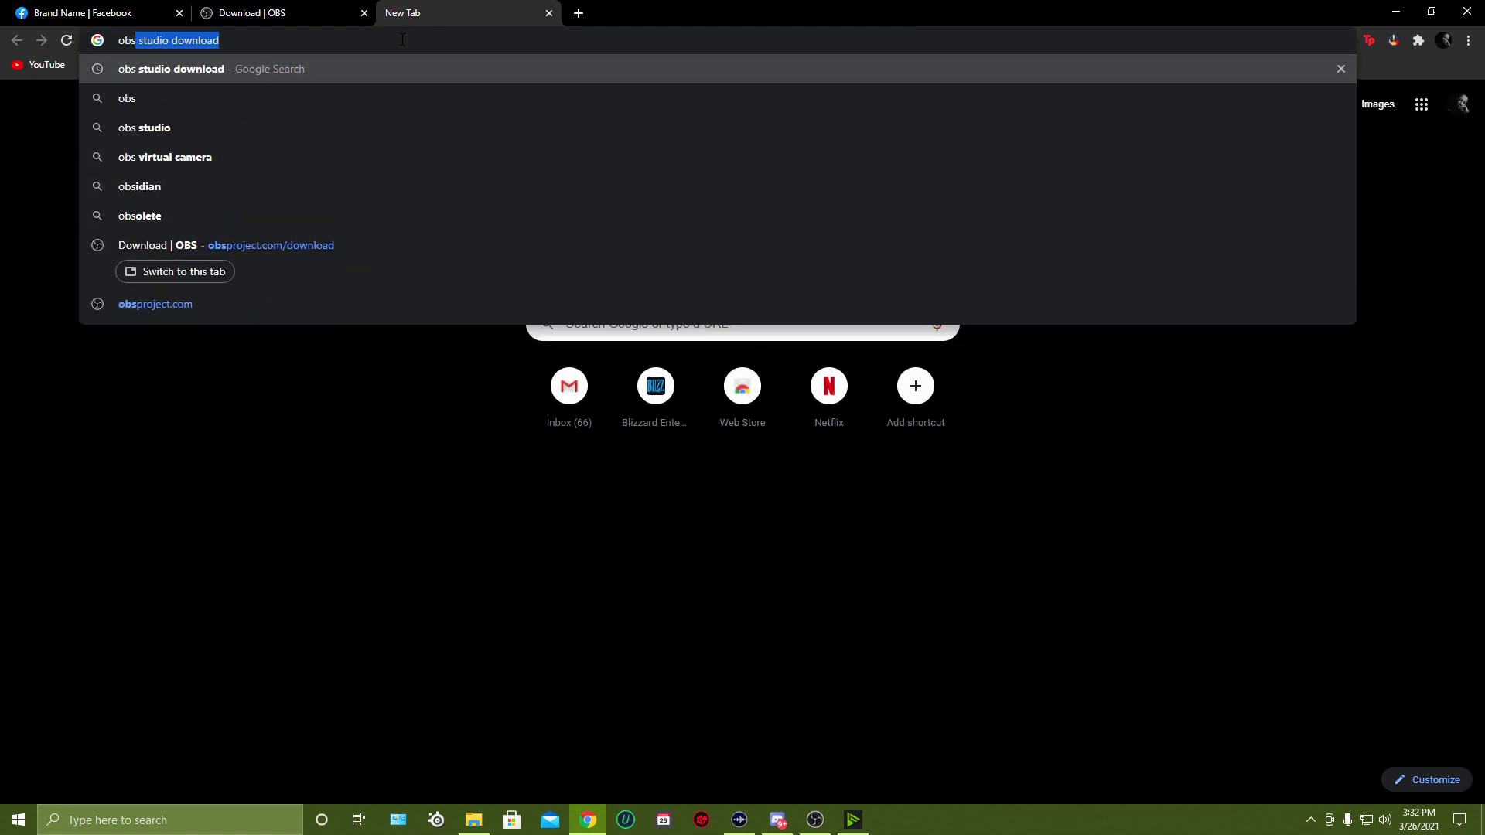
pyautogui.click(216, 69)
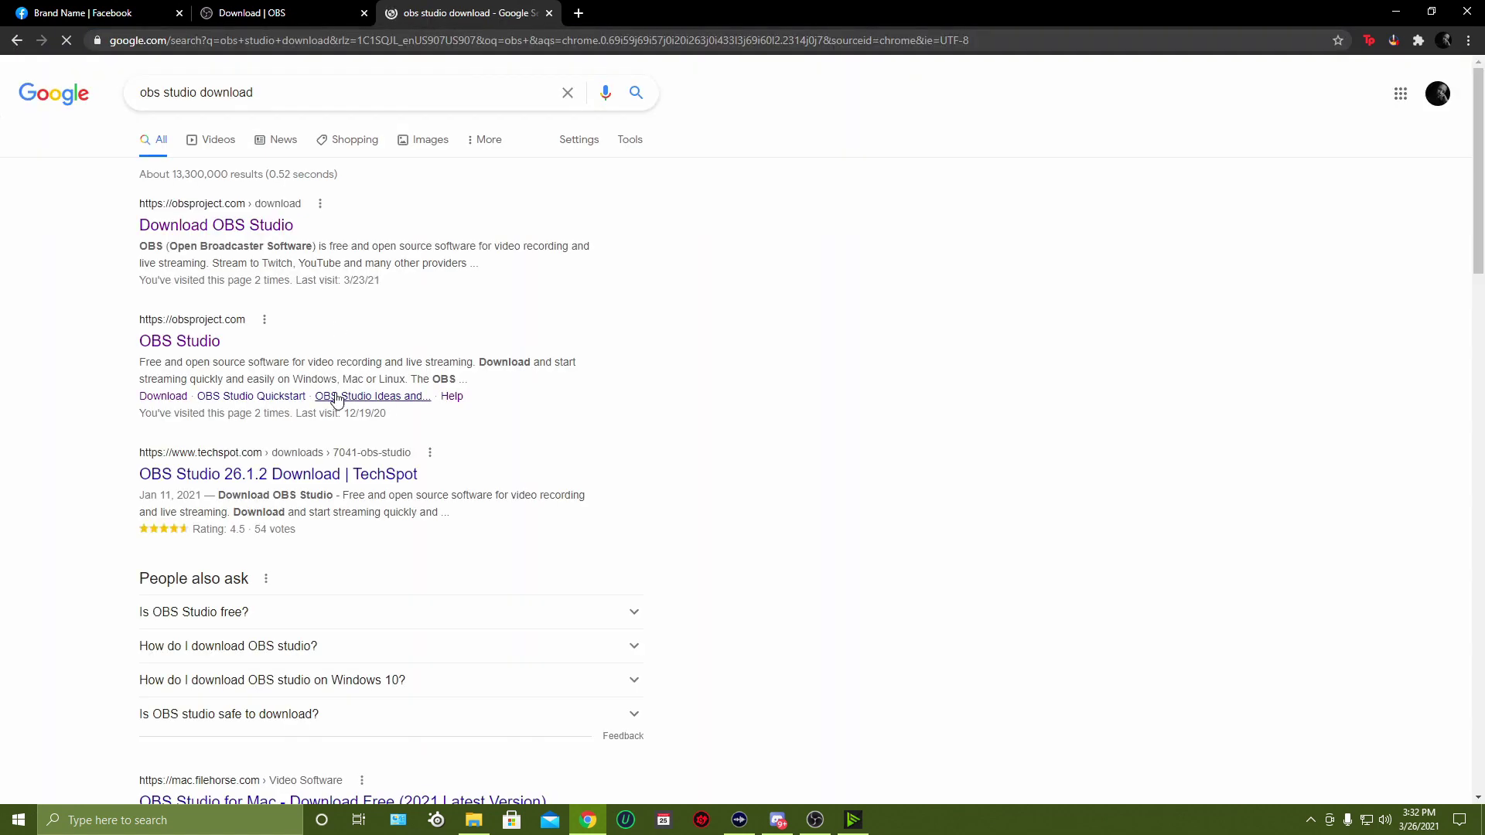
pyautogui.click(198, 232)
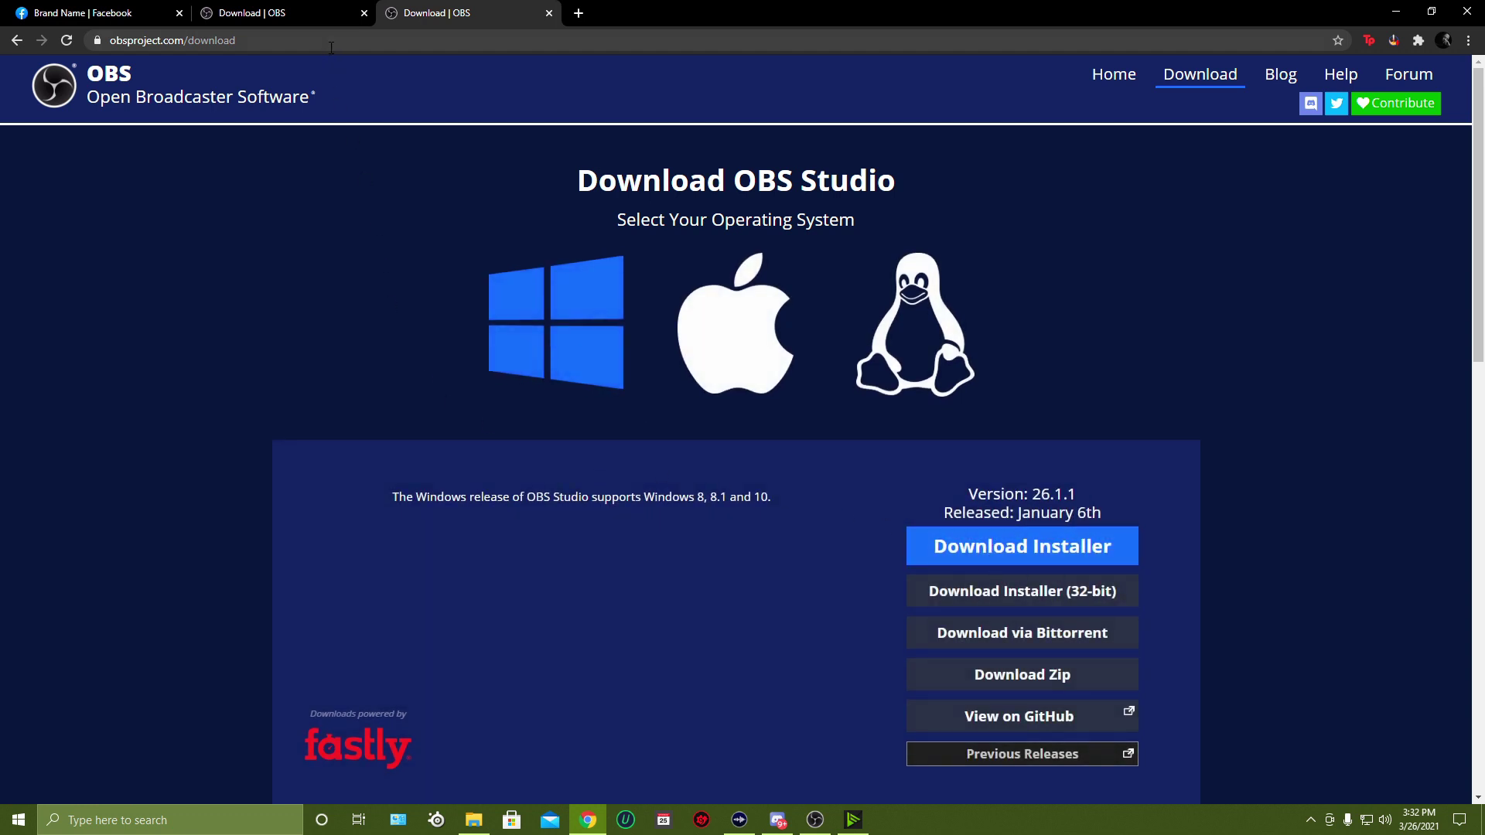
pyautogui.click(360, 16)
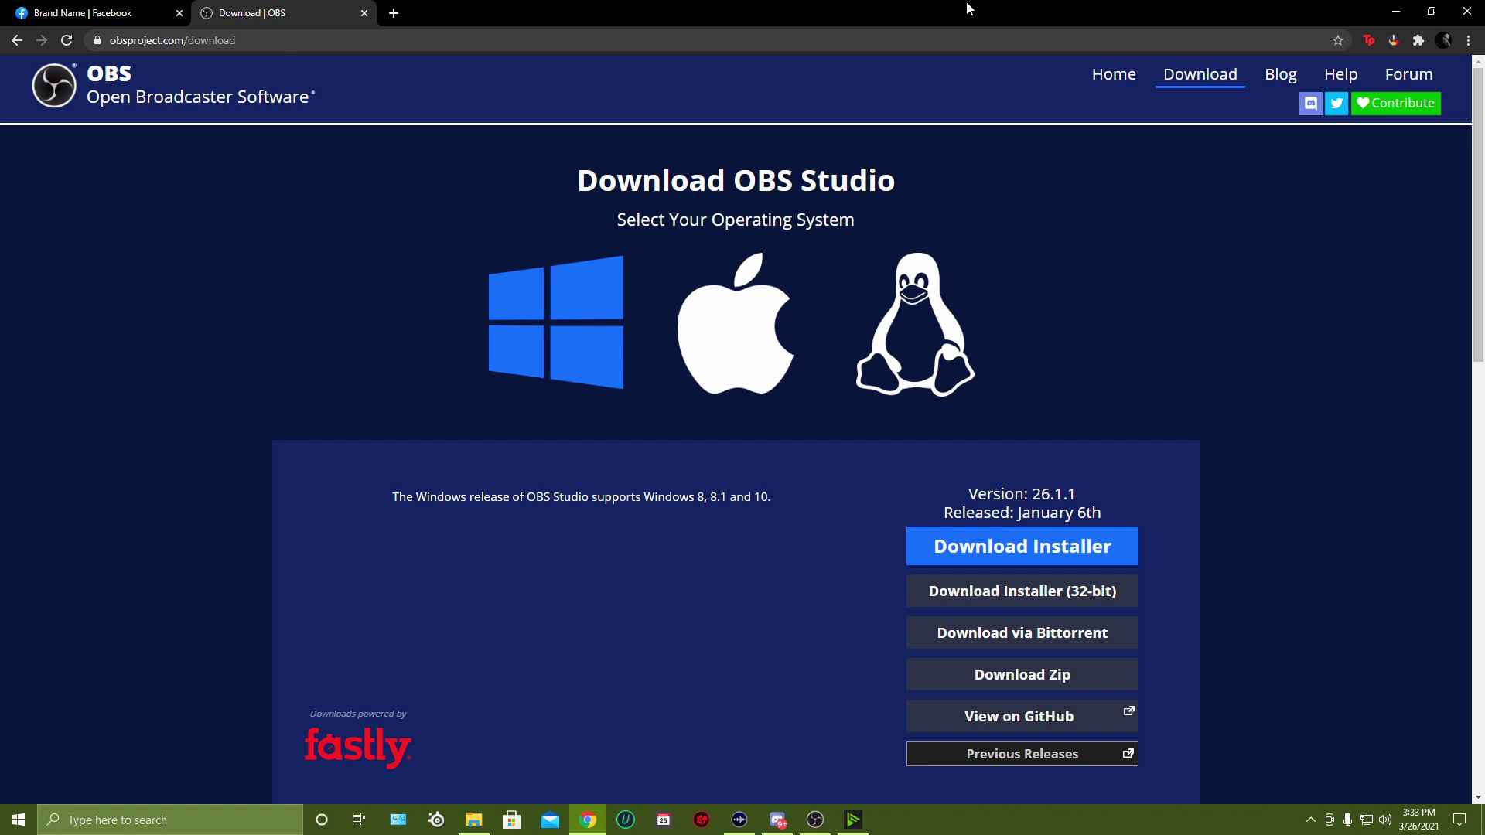
# - Minimize the browser, switch to OBS Studio, and restore its window to a smaller size
pyautogui.click(1396, 10)
pyautogui.click(815, 820)
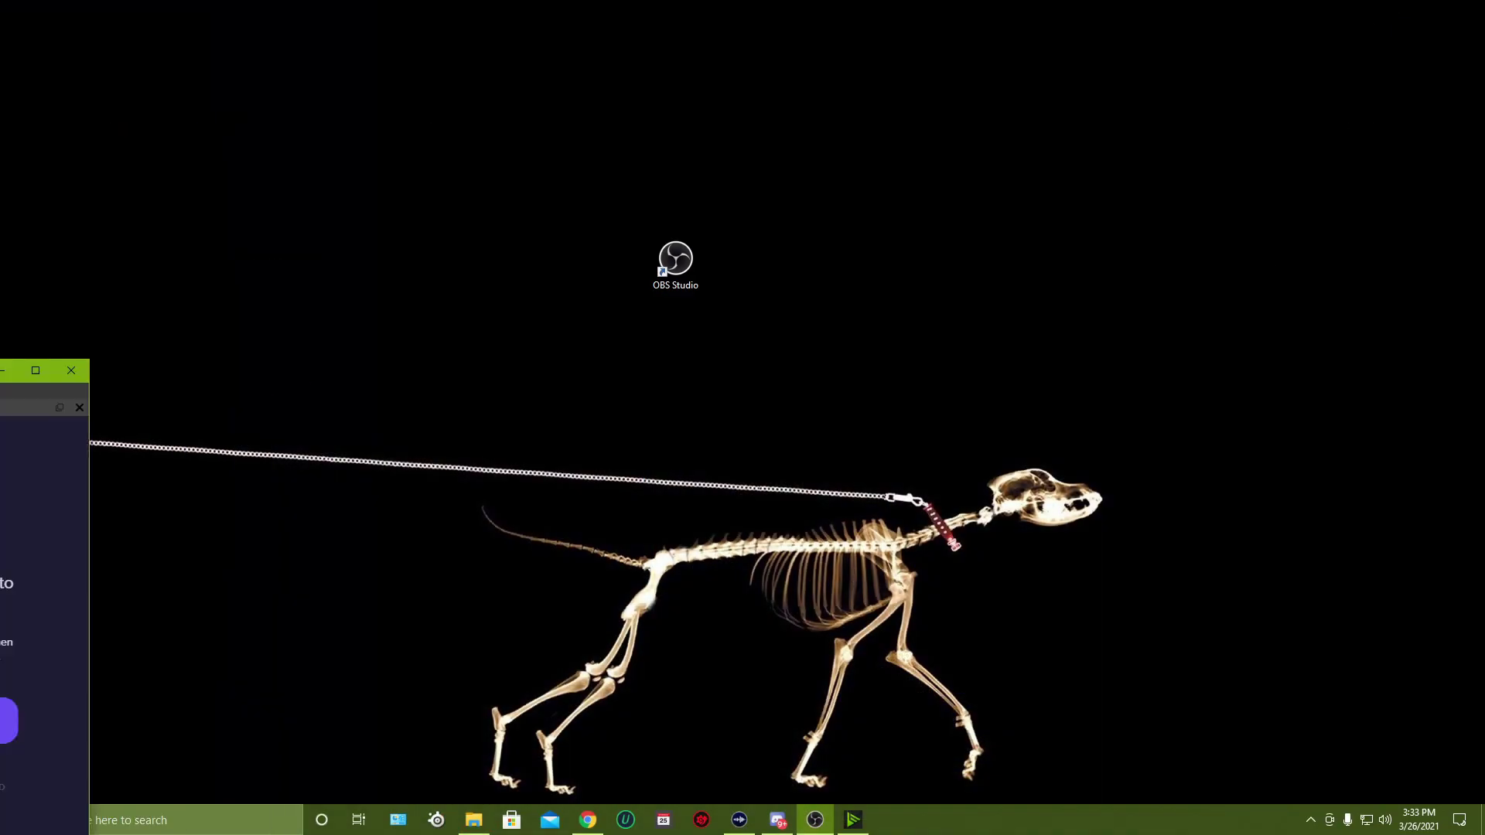
pyautogui.moveTo(748, 49); pyautogui.dragTo(736, 0)
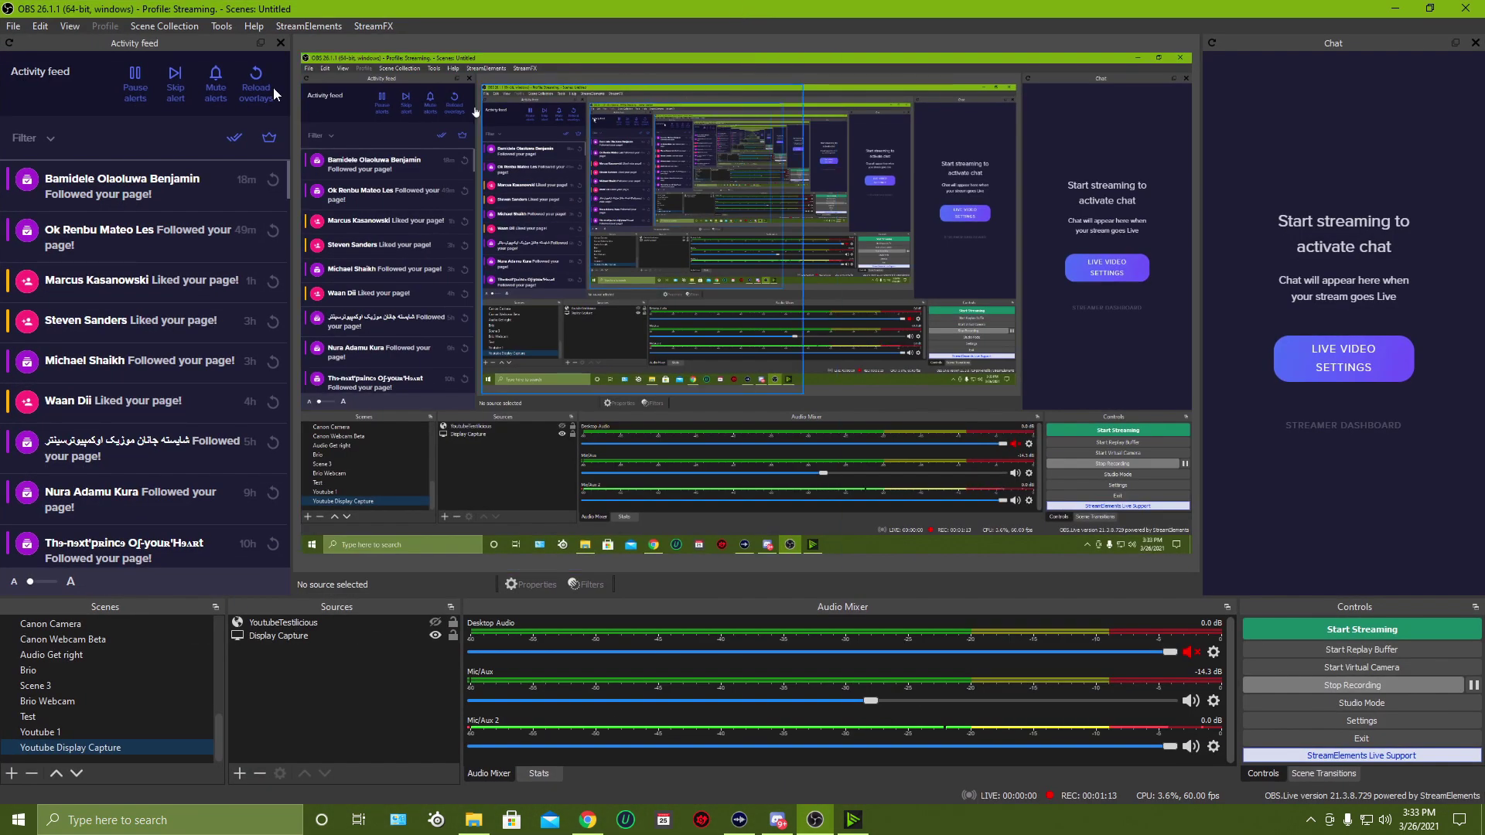
pyautogui.click(1430, 8)
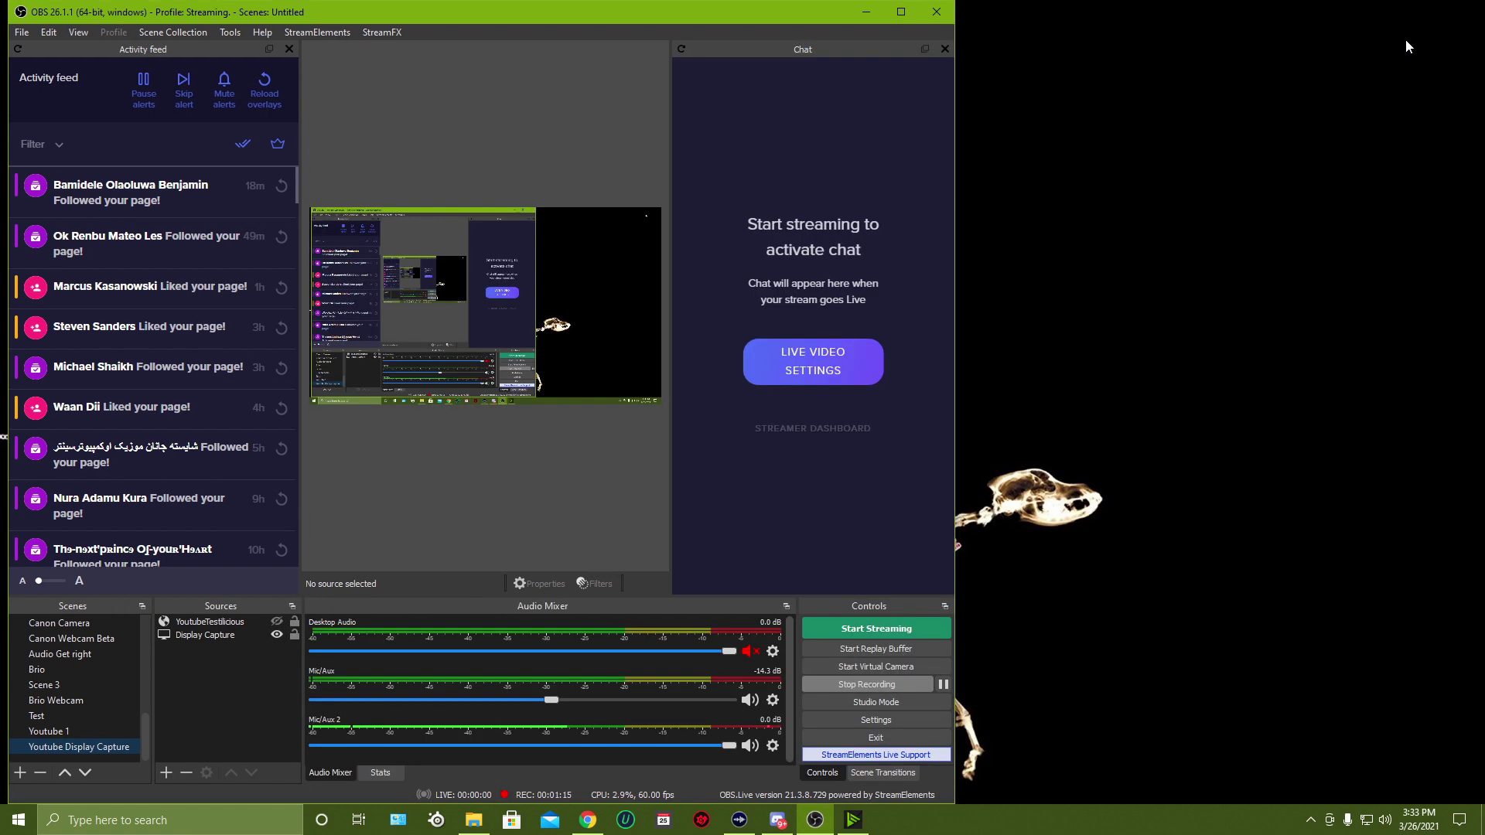
# - Close the Activity feed and Chat docks and shift the OBS window slightly across the desktop
pyautogui.click(290, 49)
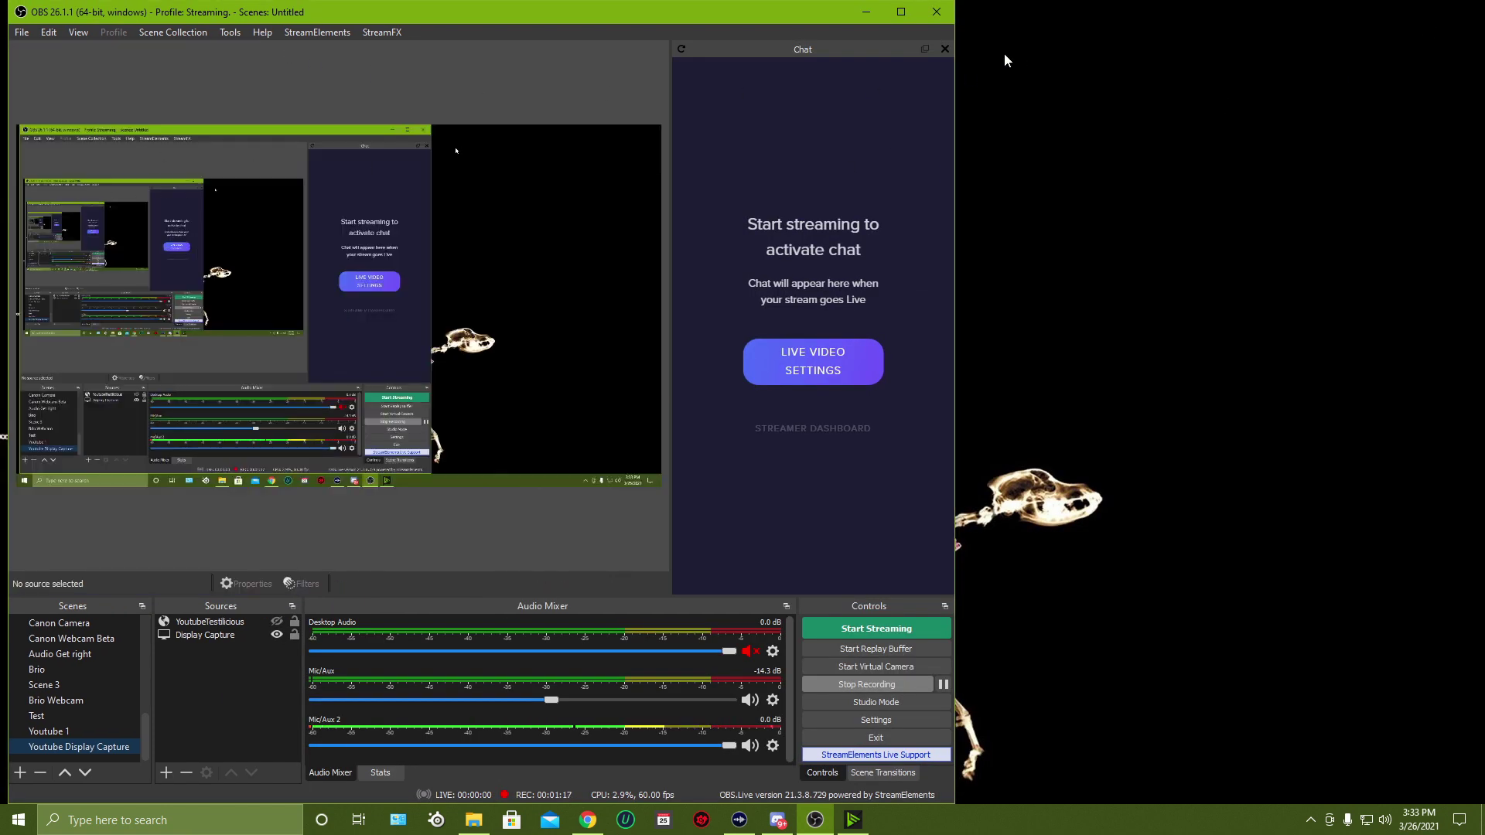
pyautogui.click(945, 49)
pyautogui.moveTo(659, 15); pyautogui.dragTo(701, 16)
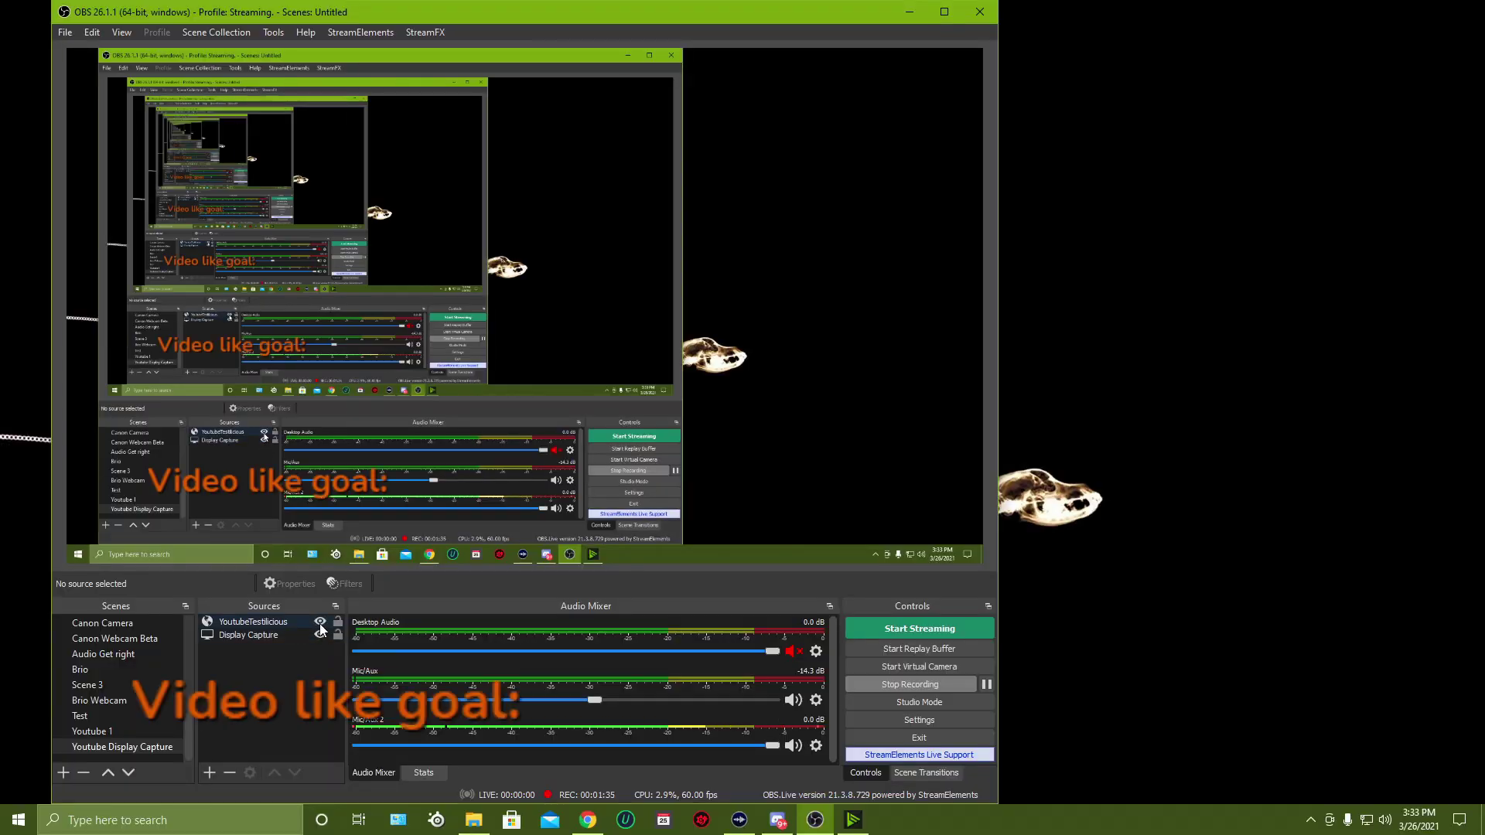
# - Hide the YoutubeTestilicious source and remove it from the Youtube Display Capture scene
pyautogui.click(319, 623)
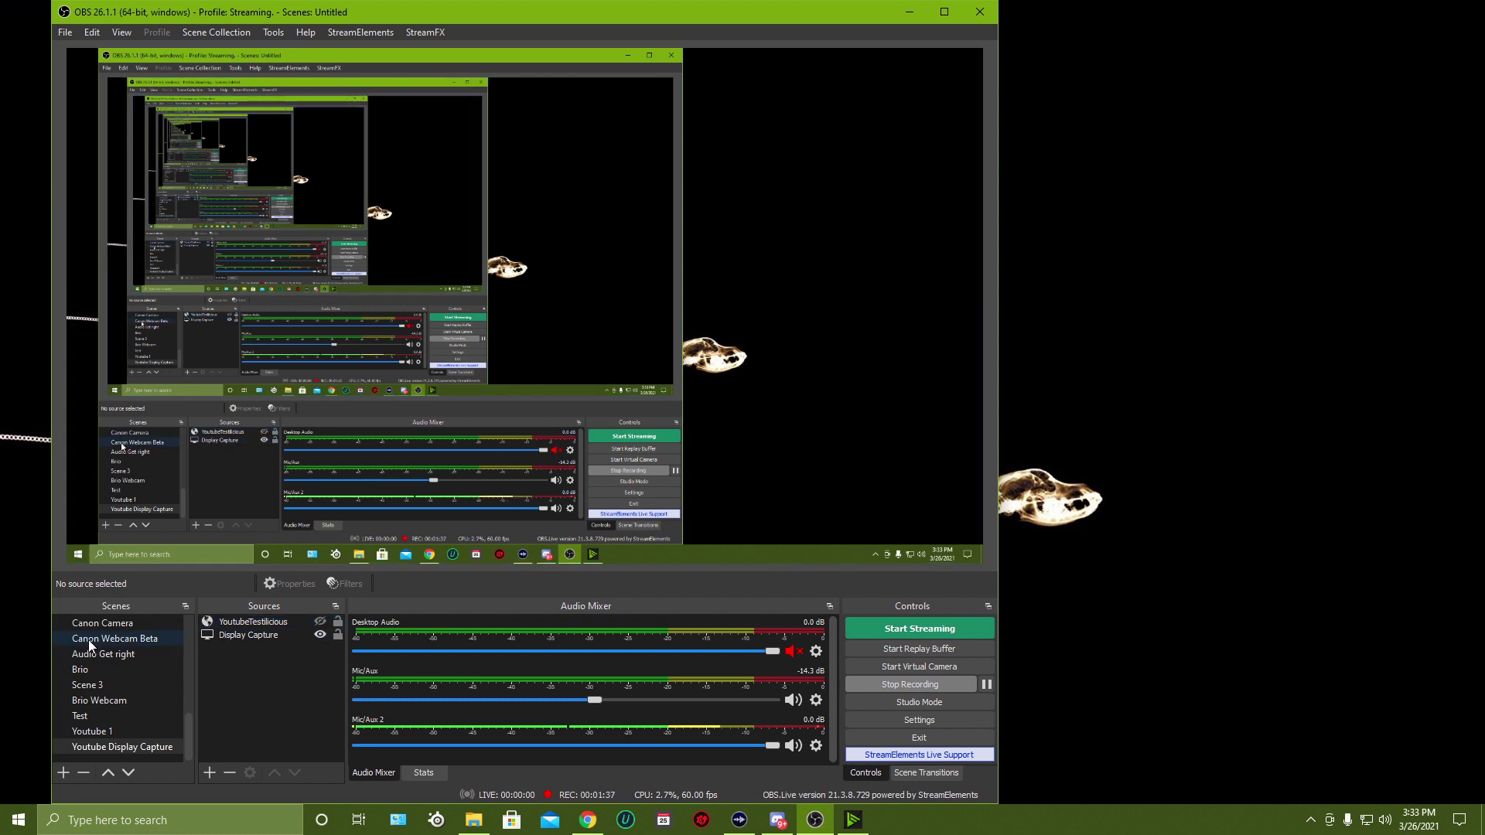
pyautogui.rightClick(248, 627)
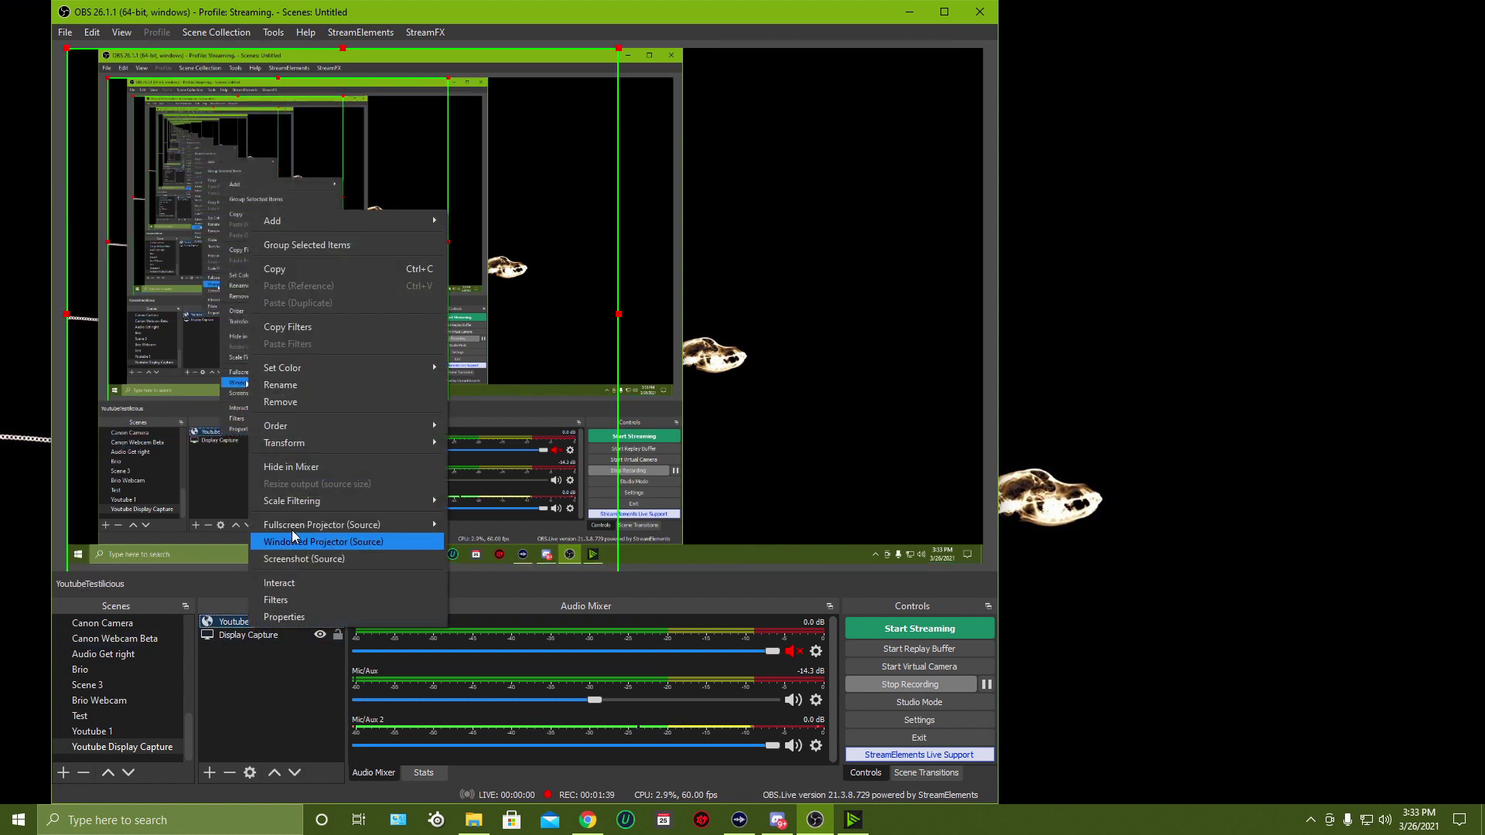
pyautogui.click(310, 401)
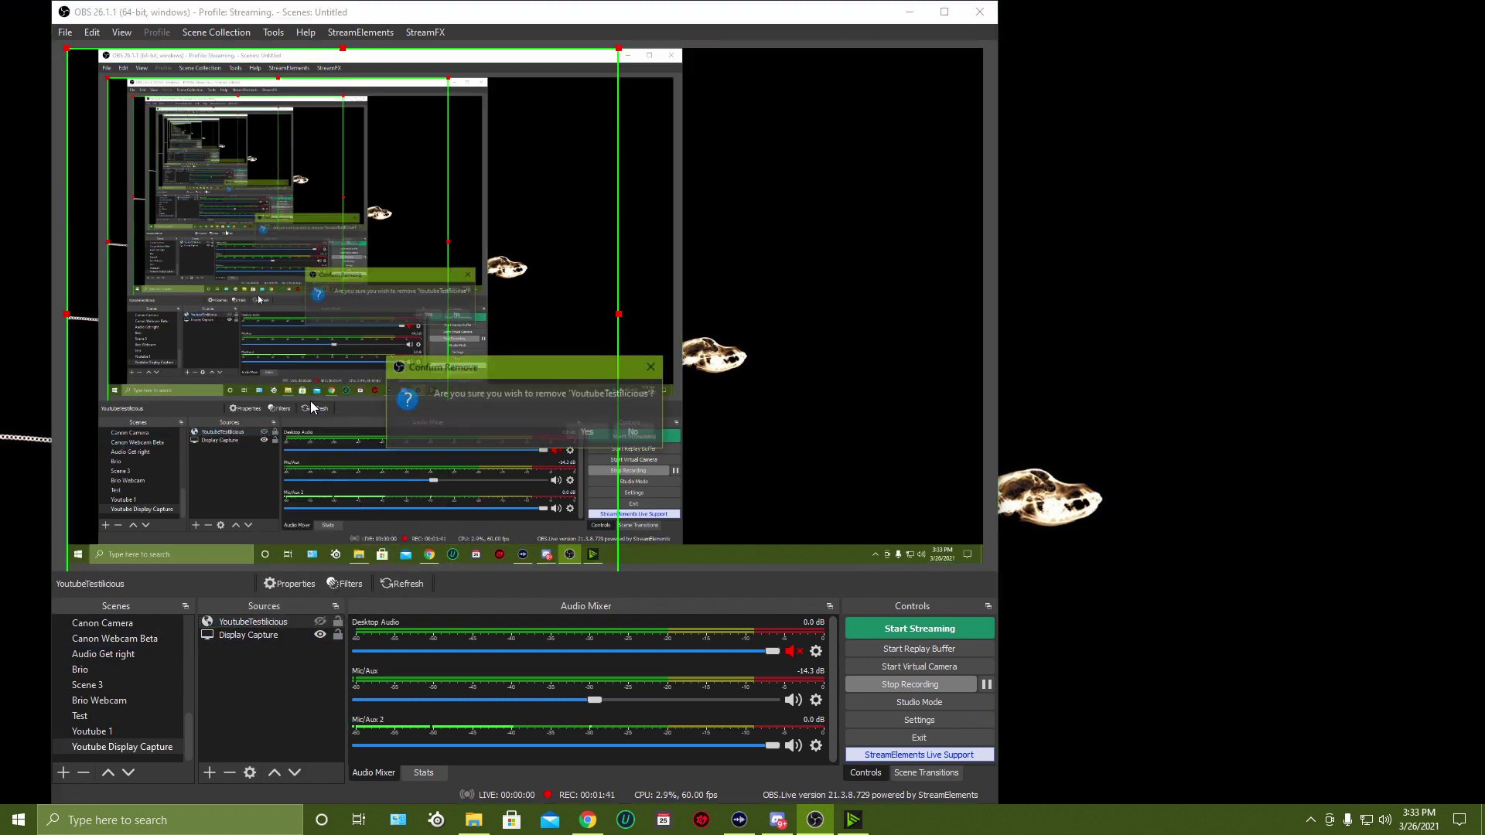
pyautogui.click(586, 432)
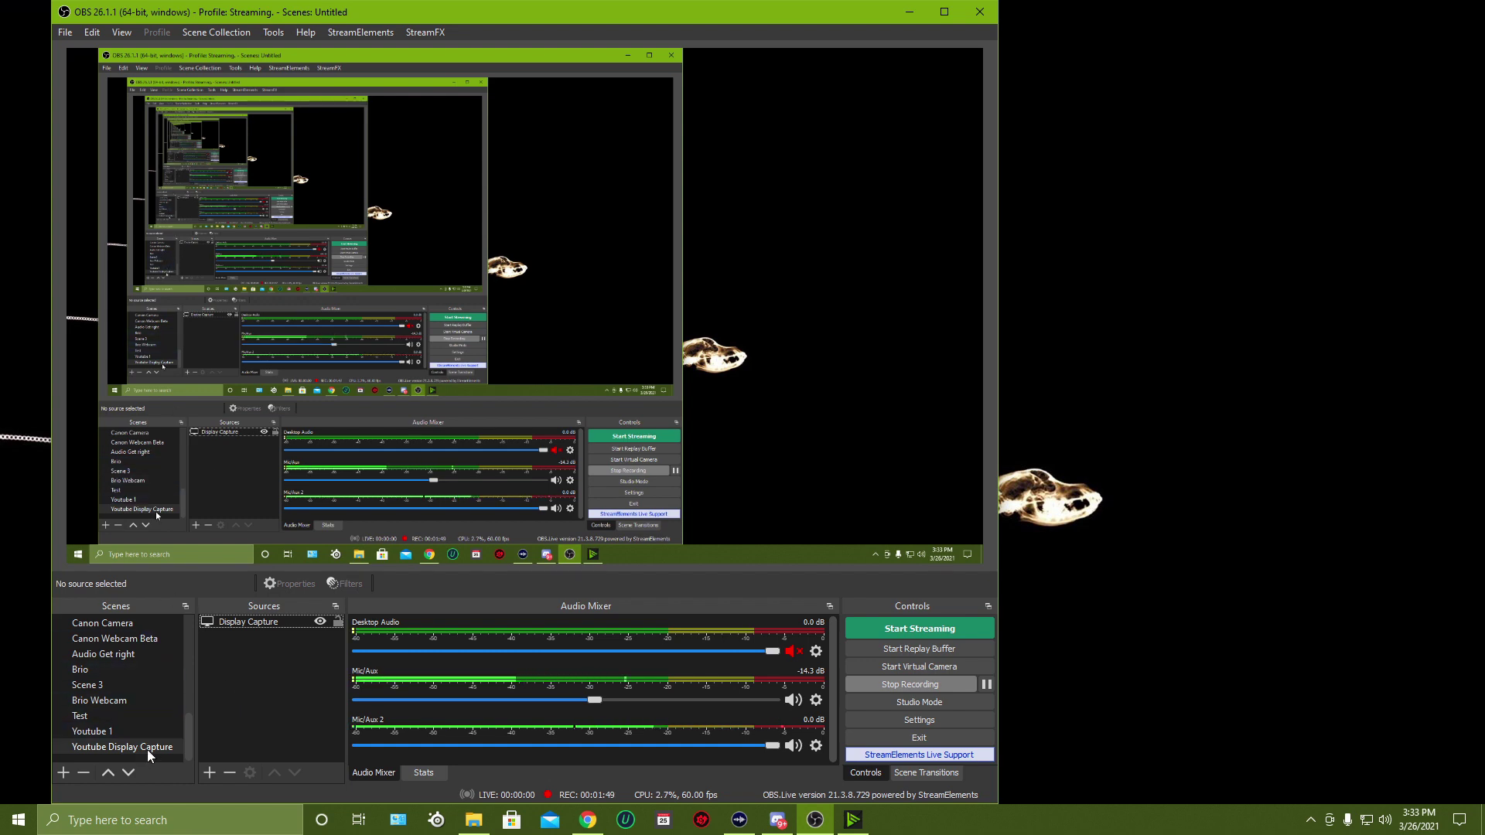
# - Examine the available source types for the scene and view the Color Source creation dialog without adding one
pyautogui.click(133, 731)
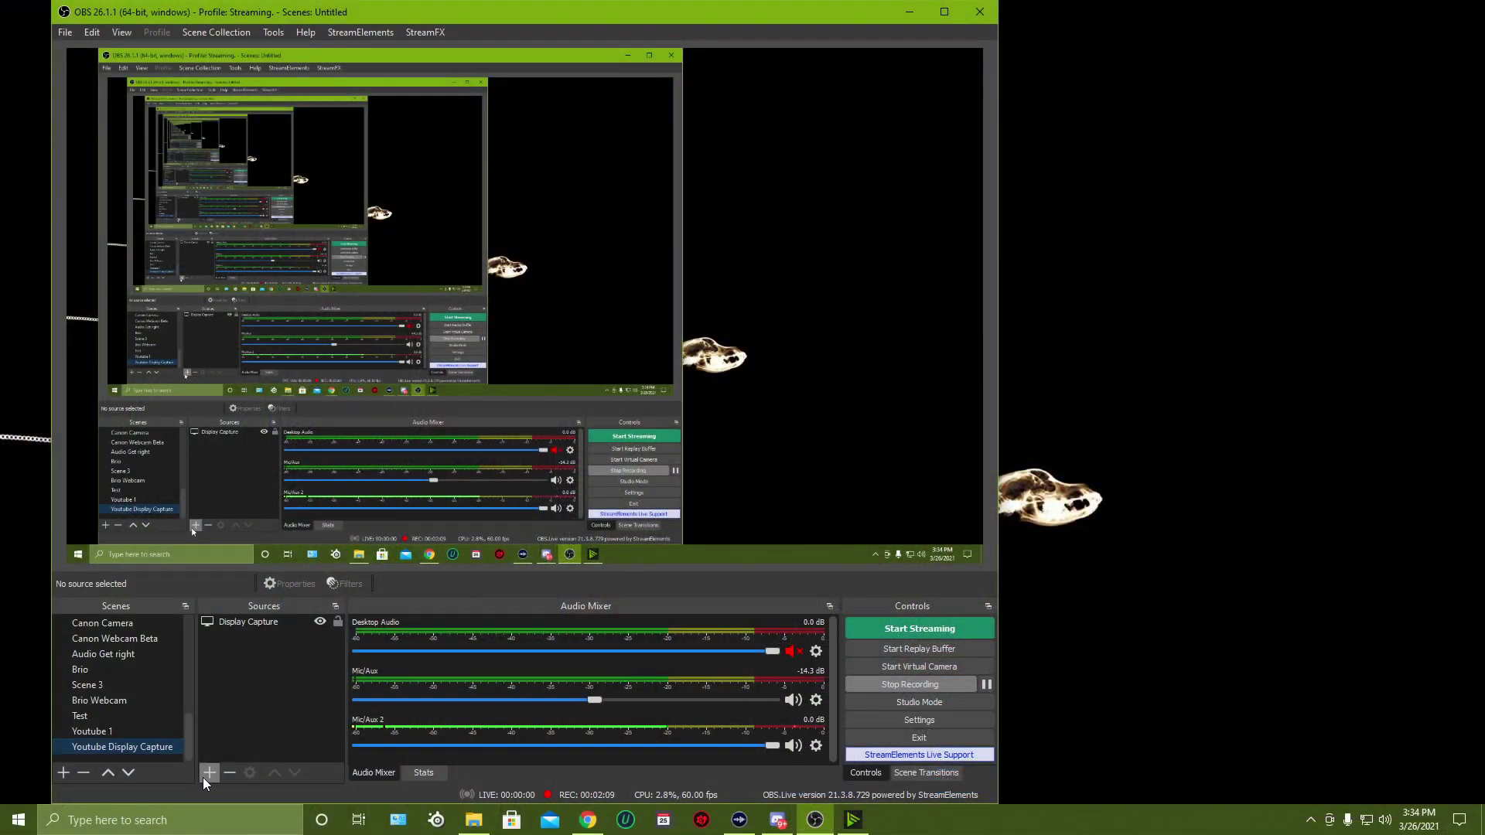
pyautogui.click(203, 777)
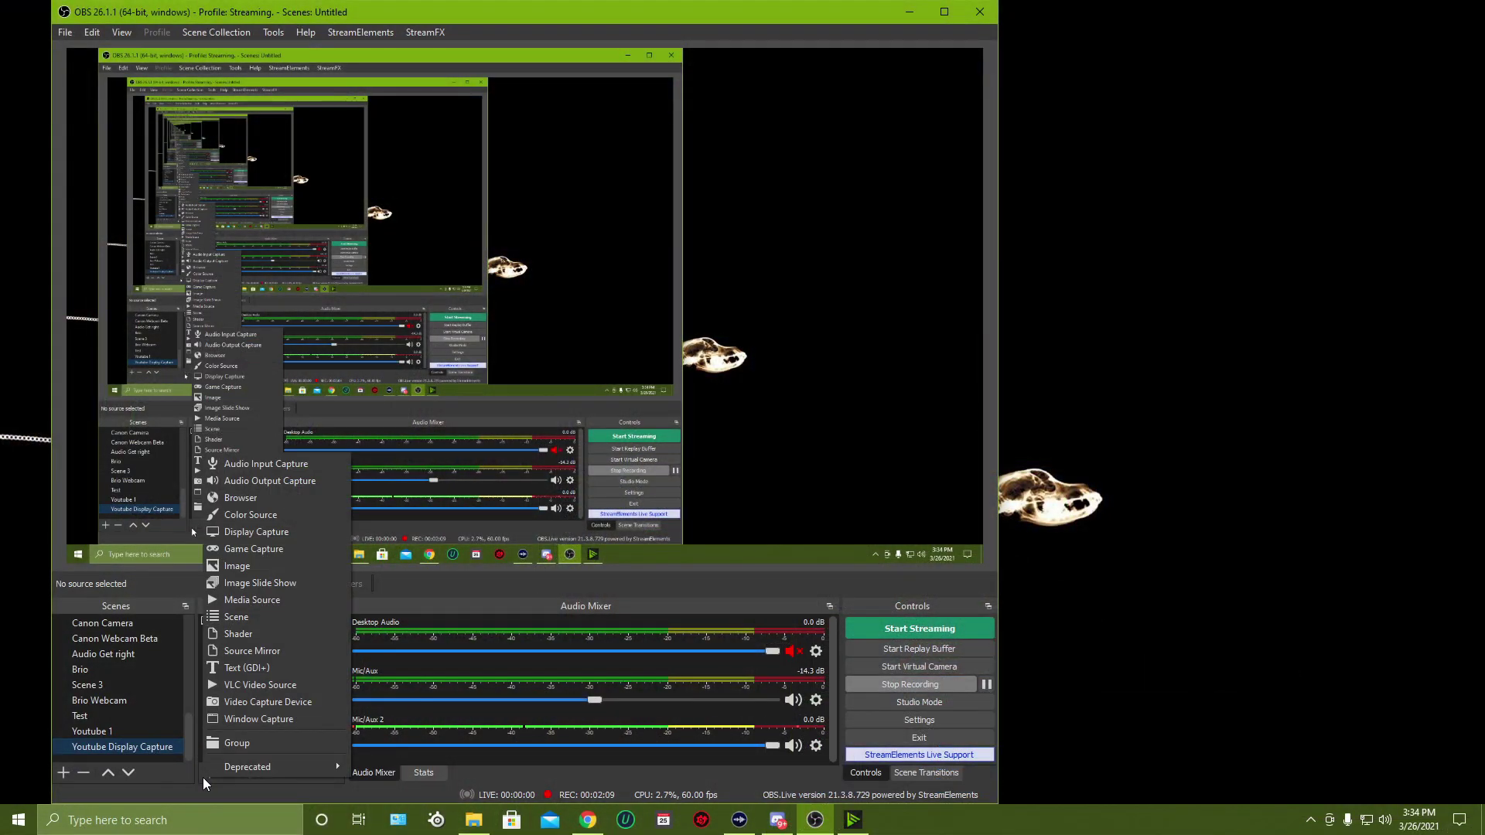
pyautogui.click(167, 787)
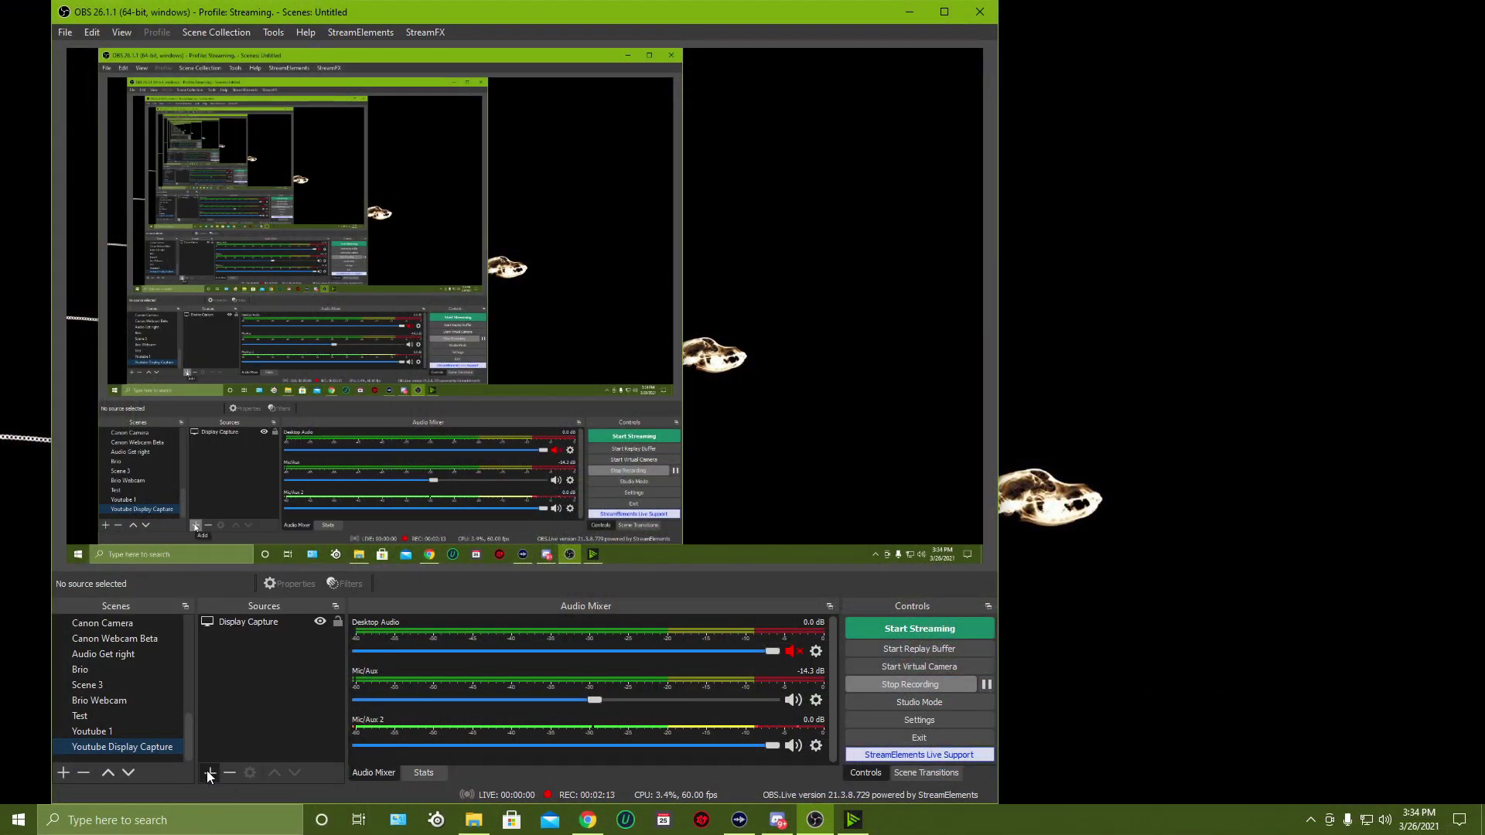
pyautogui.click(208, 771)
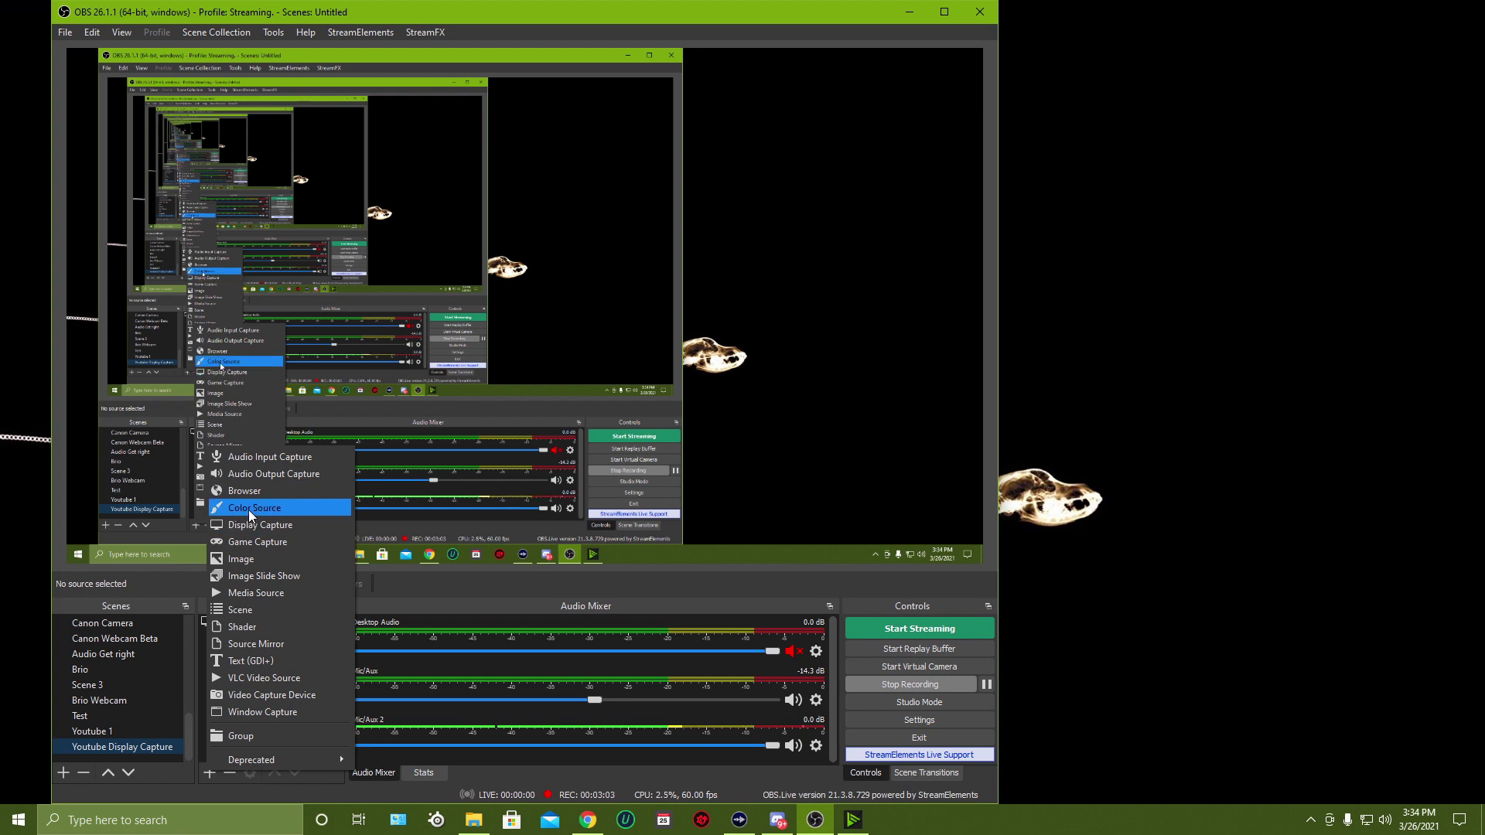
pyautogui.click(249, 509)
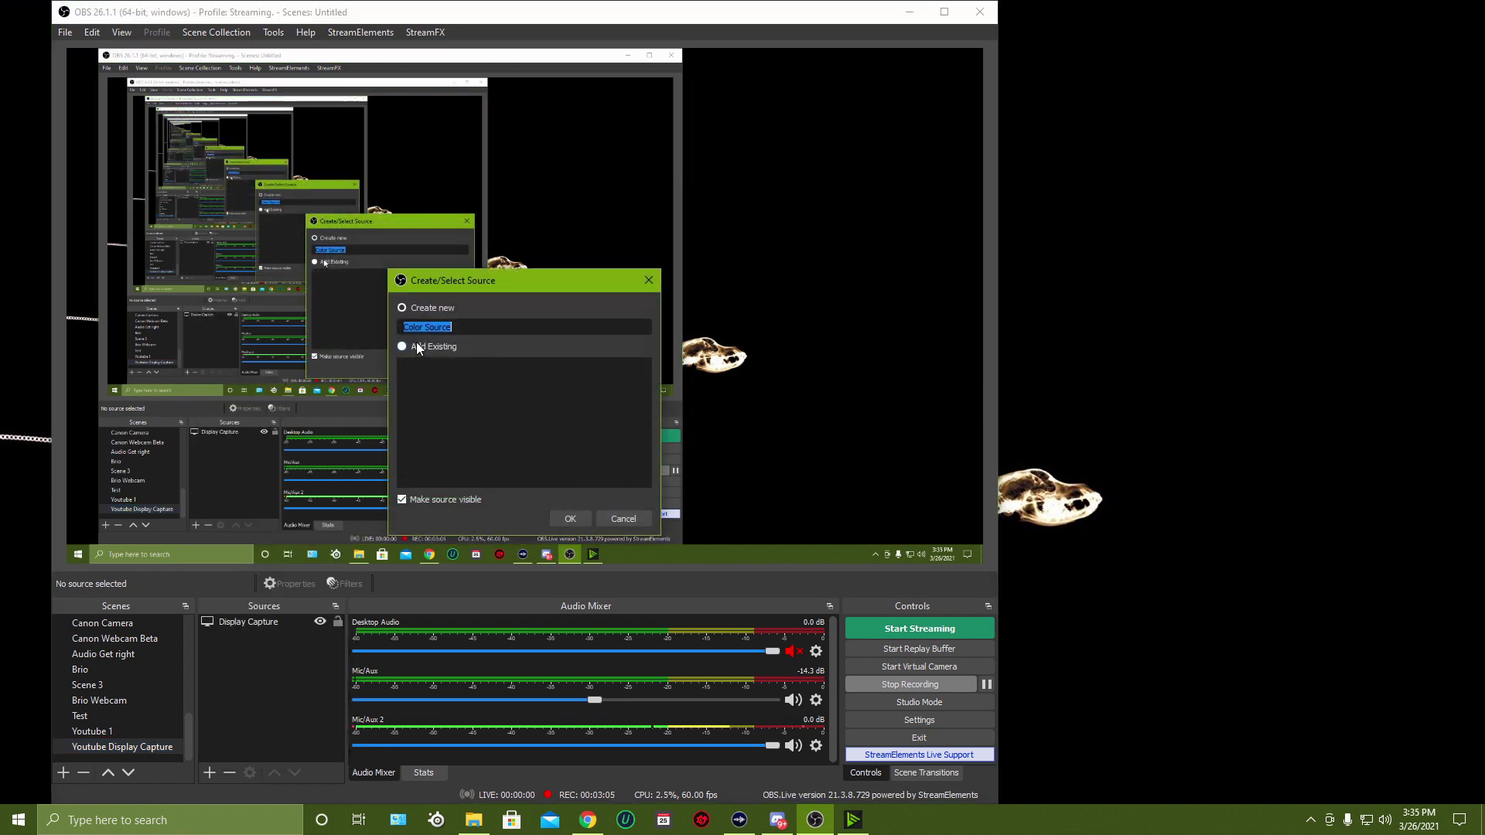
pyautogui.click(641, 518)
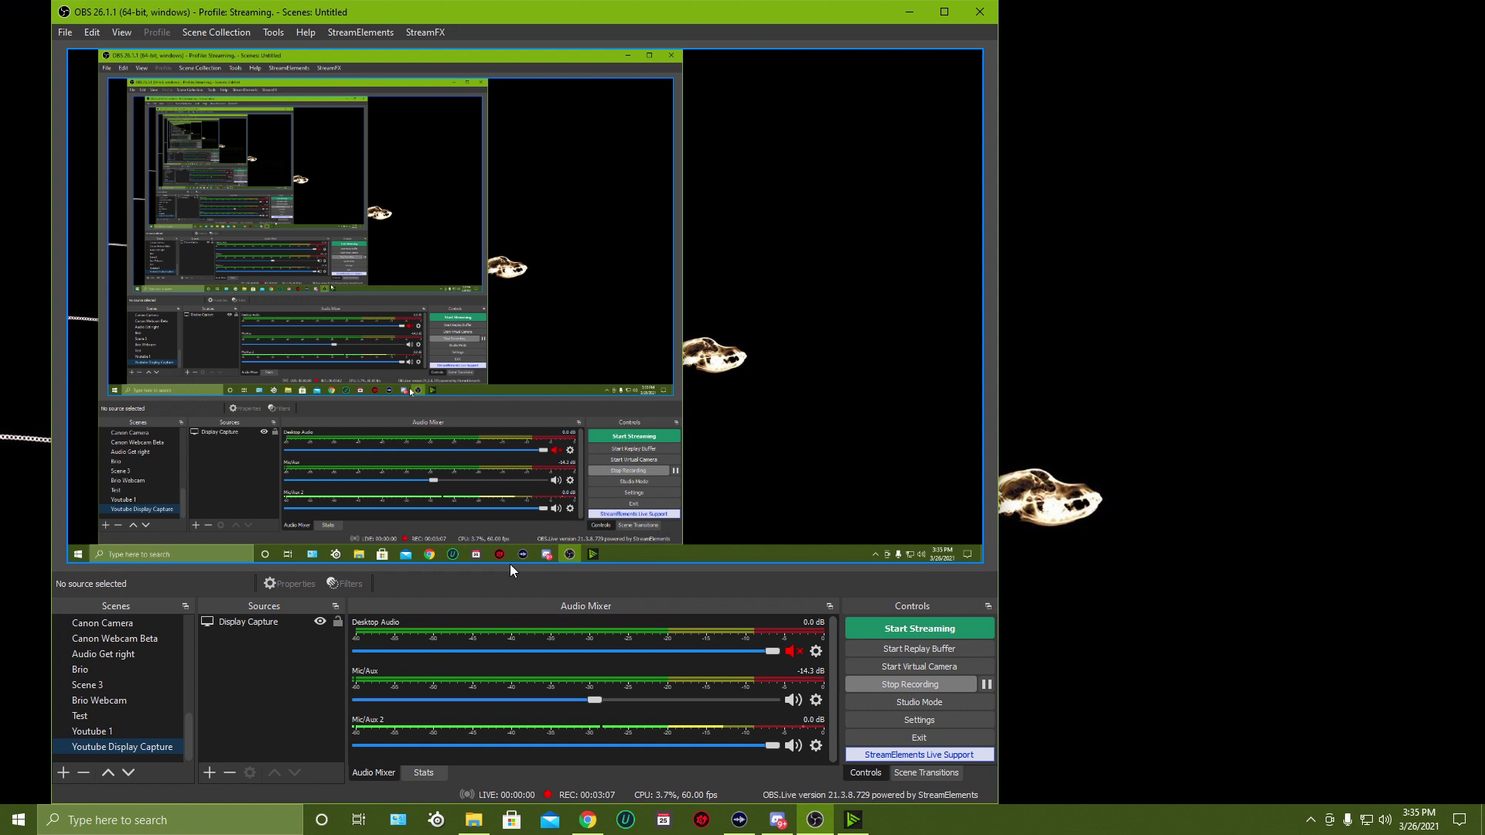
# - Look up Display Capture among the source types and toggle the existing Display Capture source's visibility off and back on
pyautogui.click(209, 772)
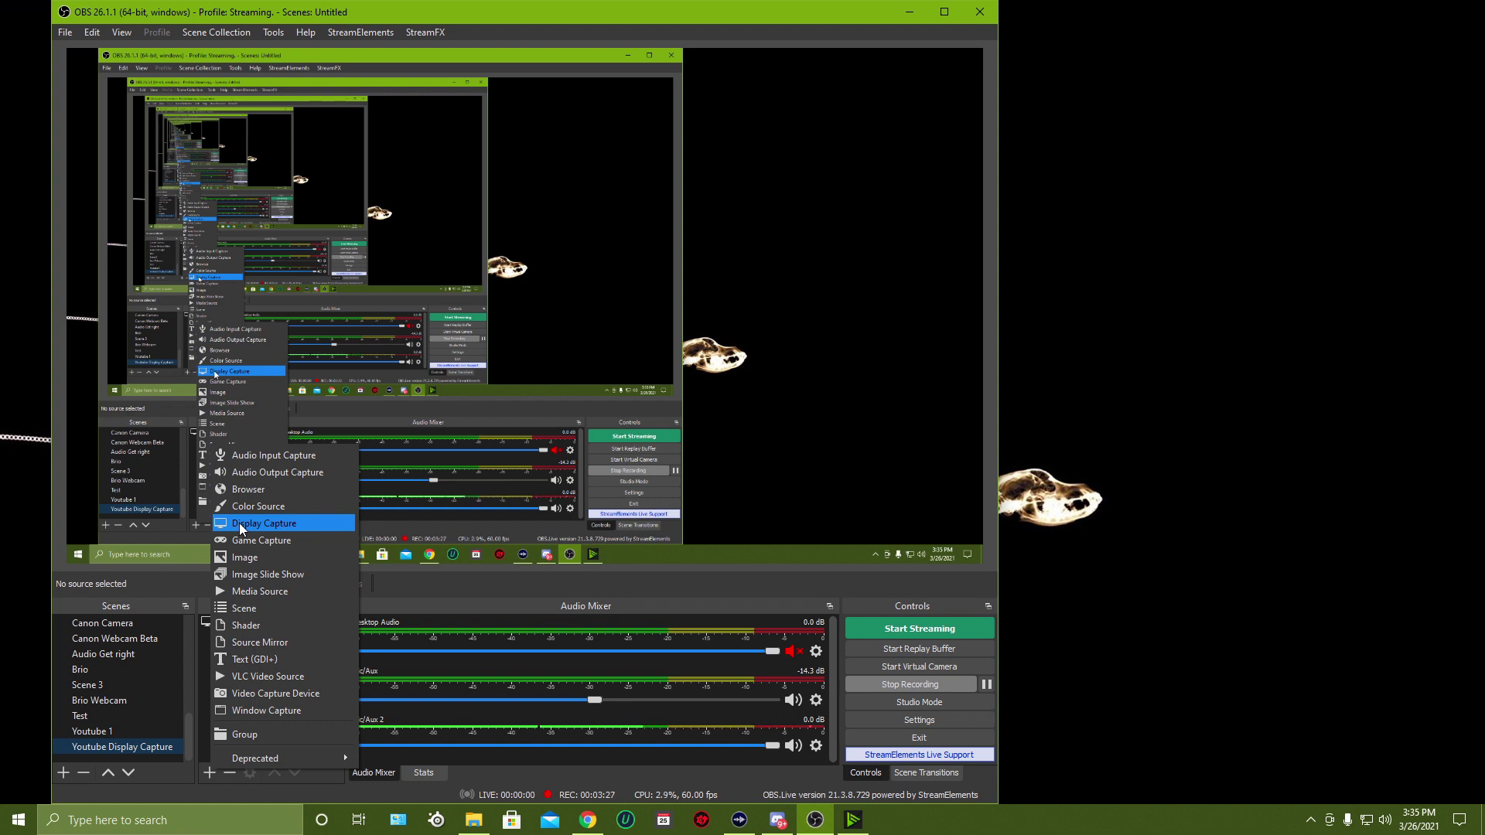
pyautogui.click(453, 682)
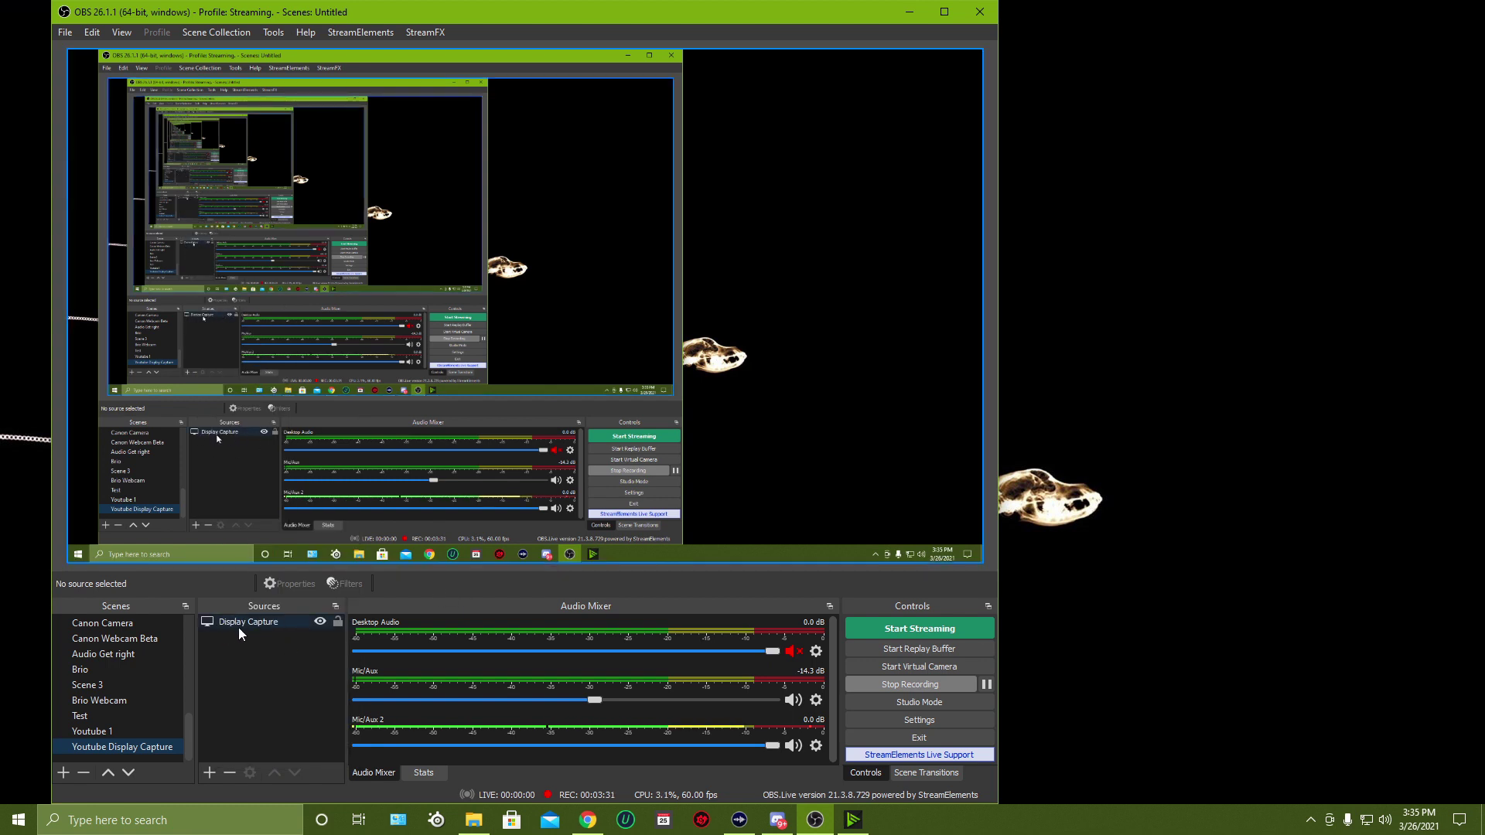
pyautogui.click(319, 622)
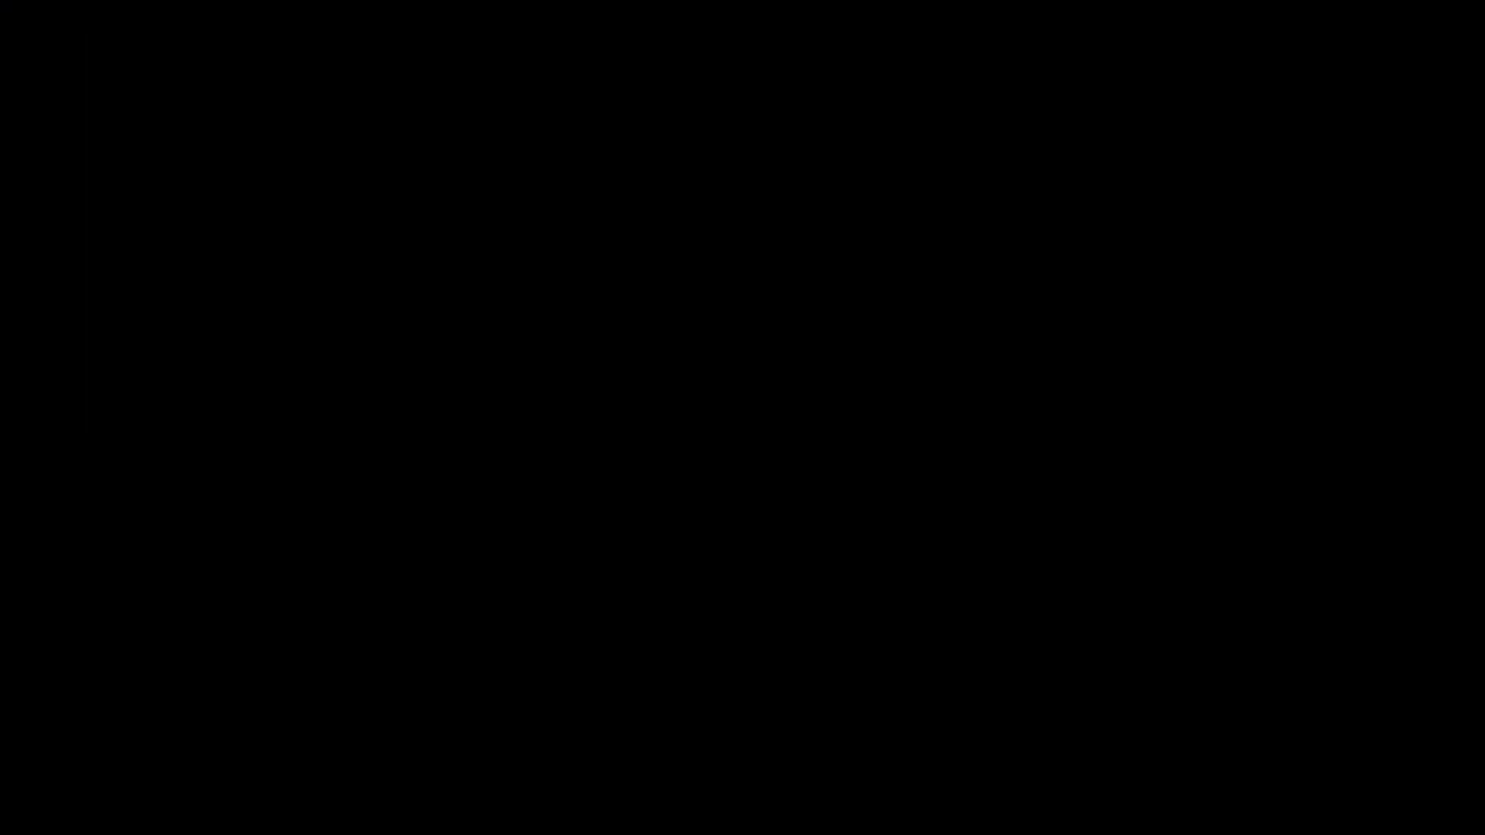
pyautogui.click(320, 622)
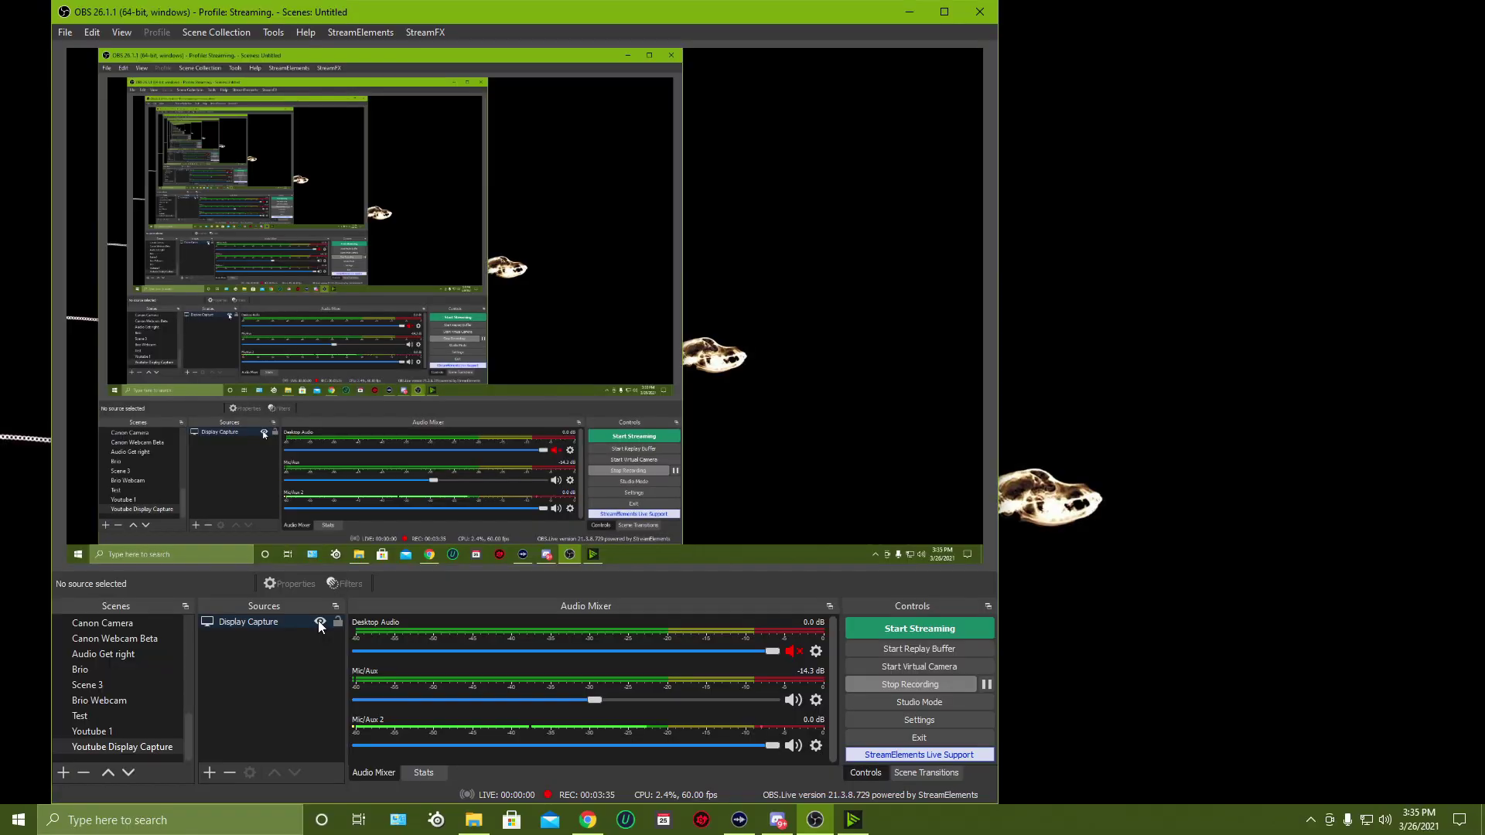
# - Examine the Game Capture source dialog without adding one, and open the list of source types again
pyautogui.click(207, 774)
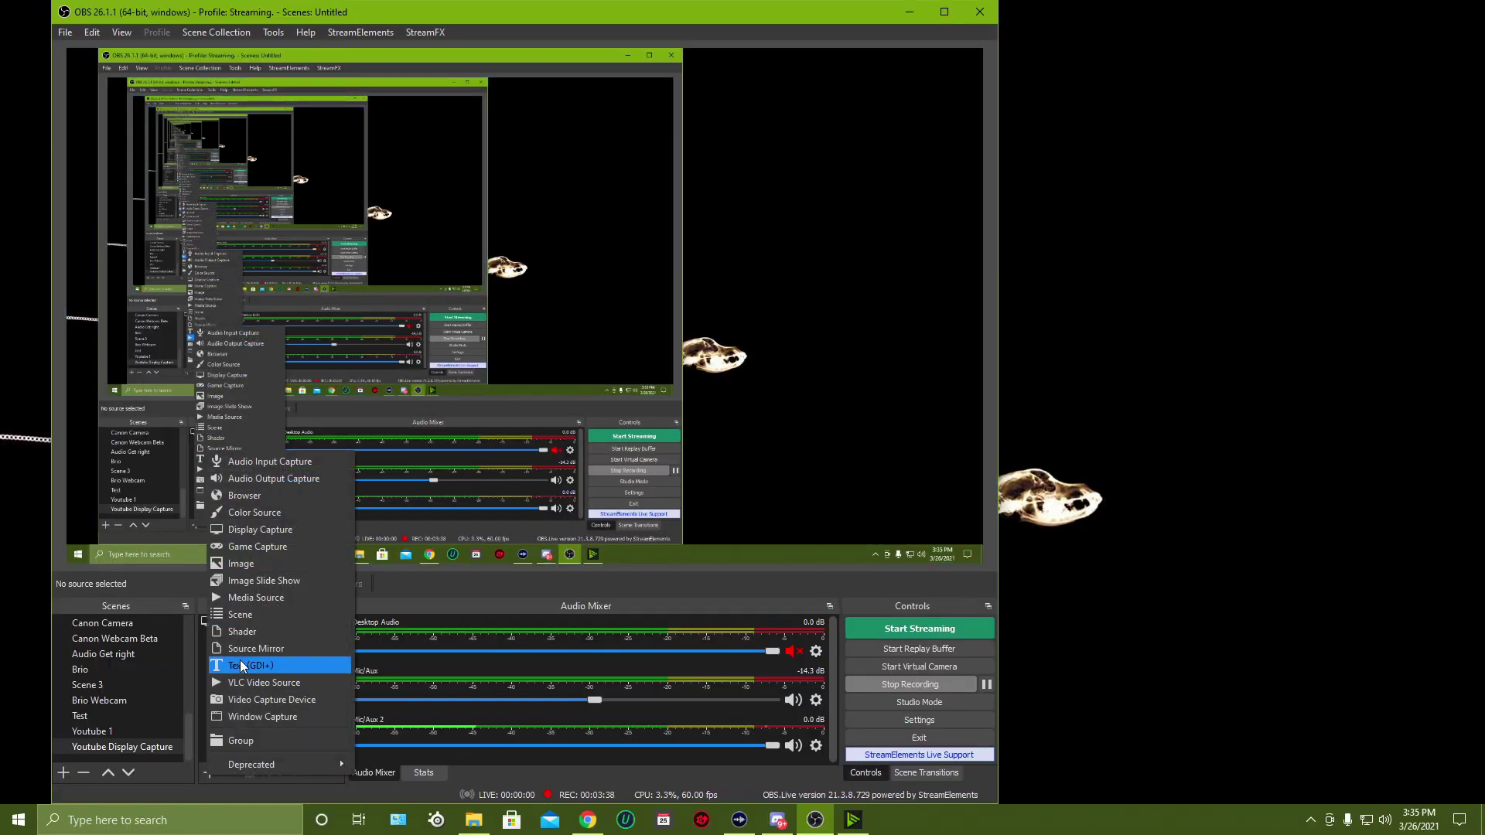
pyautogui.click(253, 550)
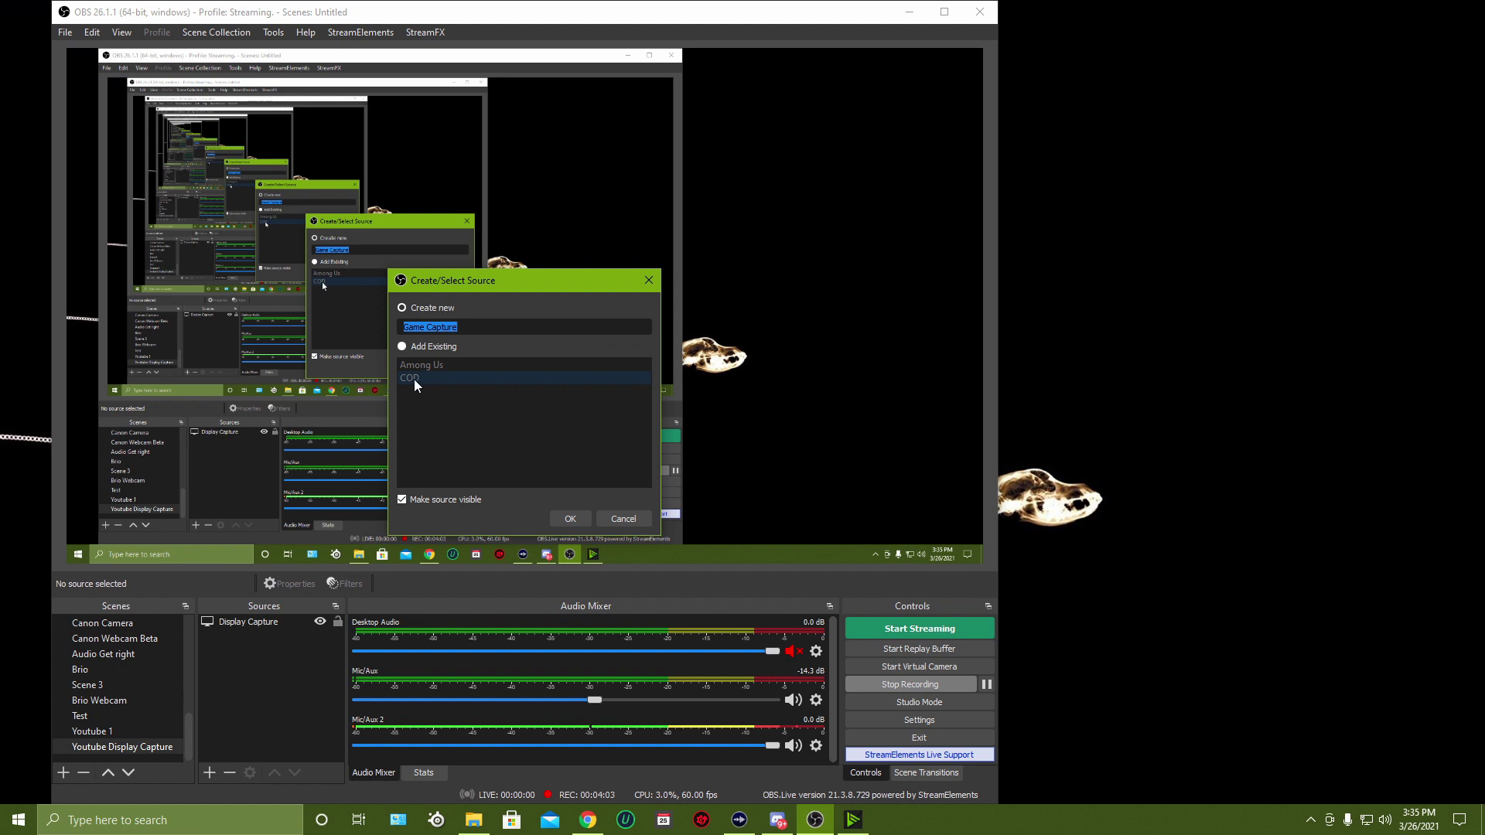
pyautogui.click(636, 515)
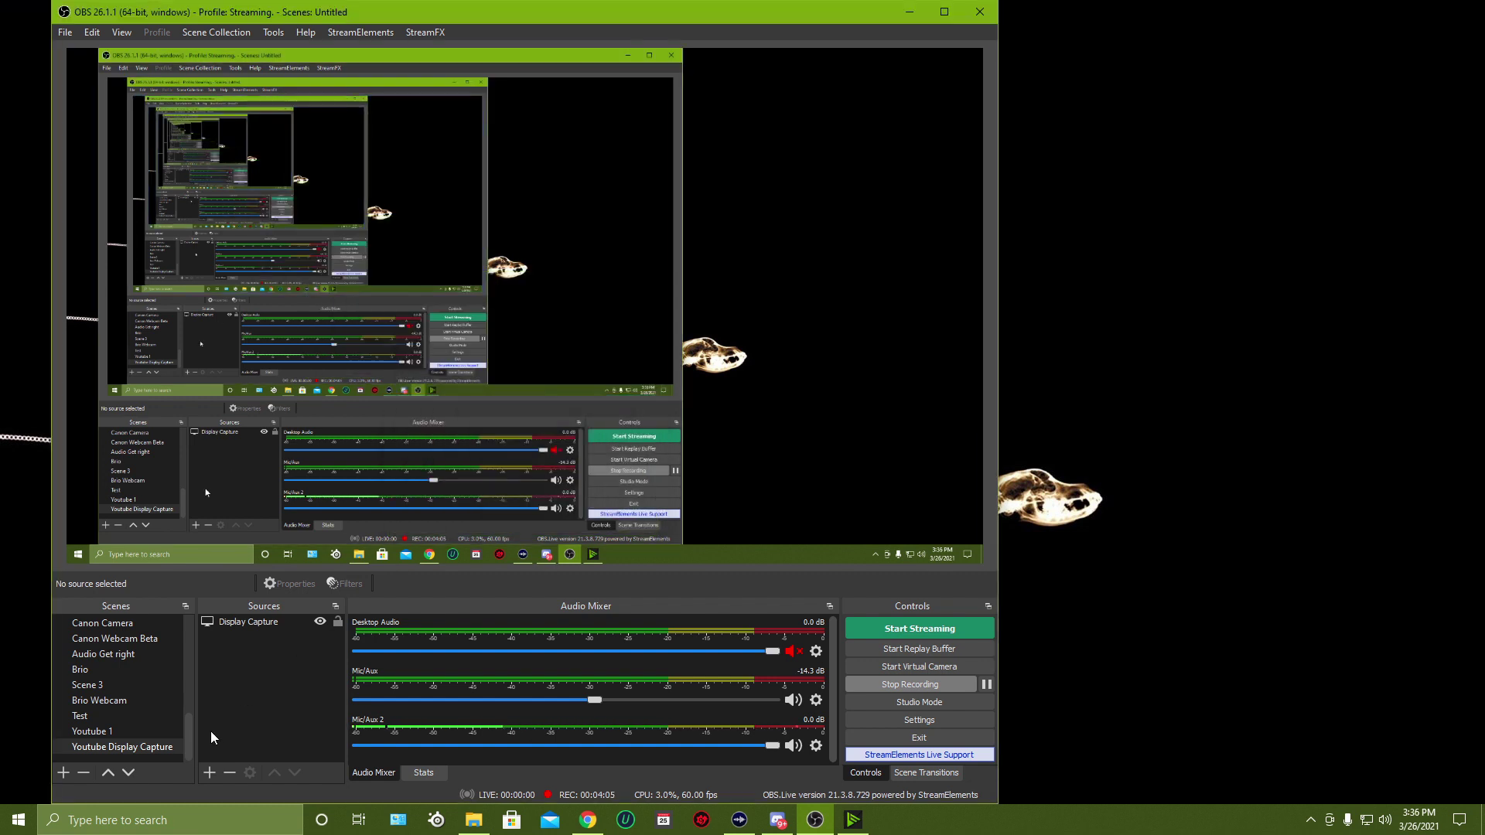
pyautogui.click(209, 772)
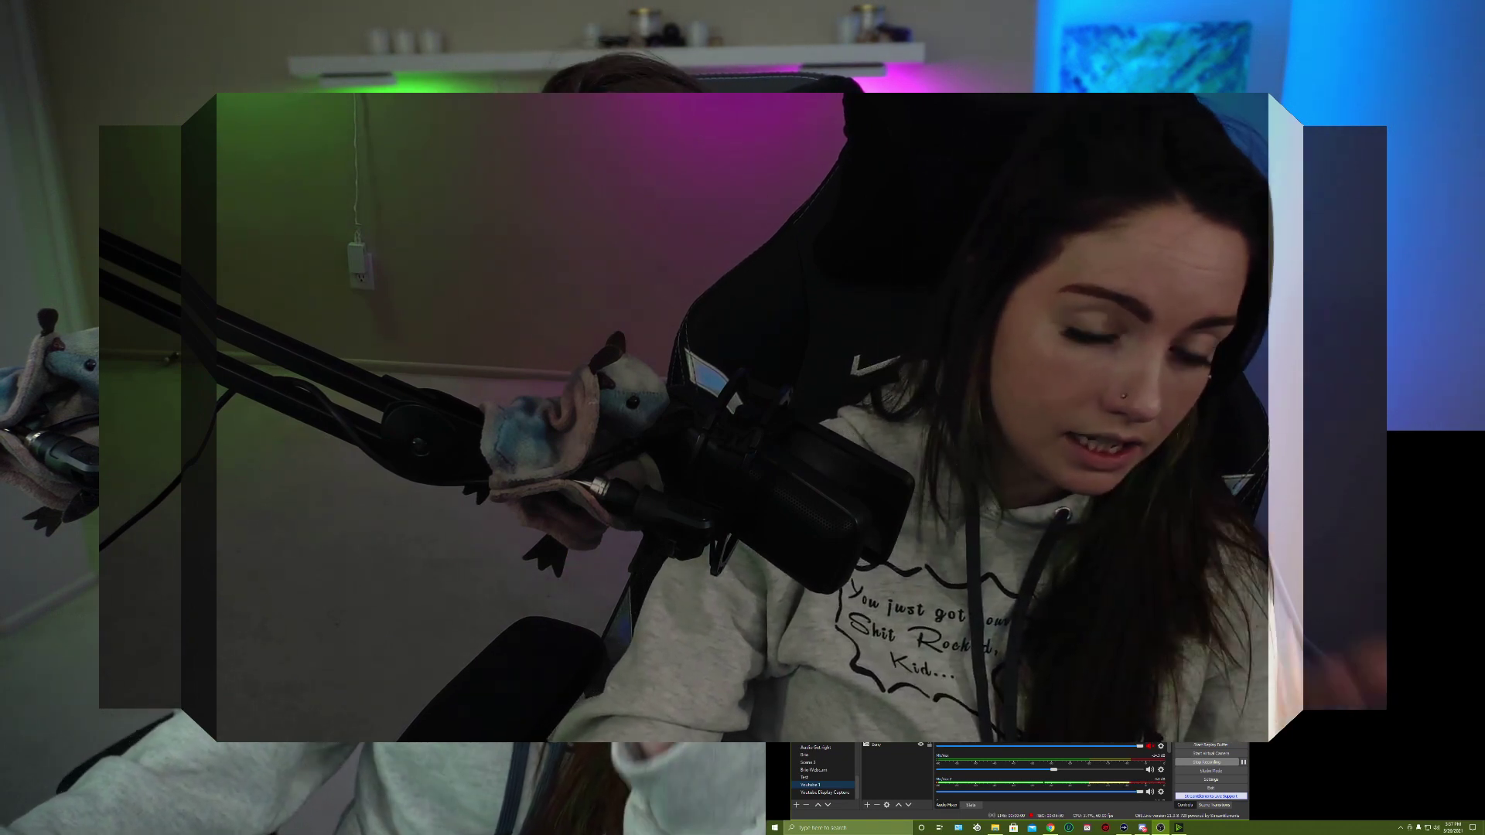
# - Look through the full list of scenes and switch back to the Youtube Display Capture scene
pyautogui.scroll(3, 834, 772)
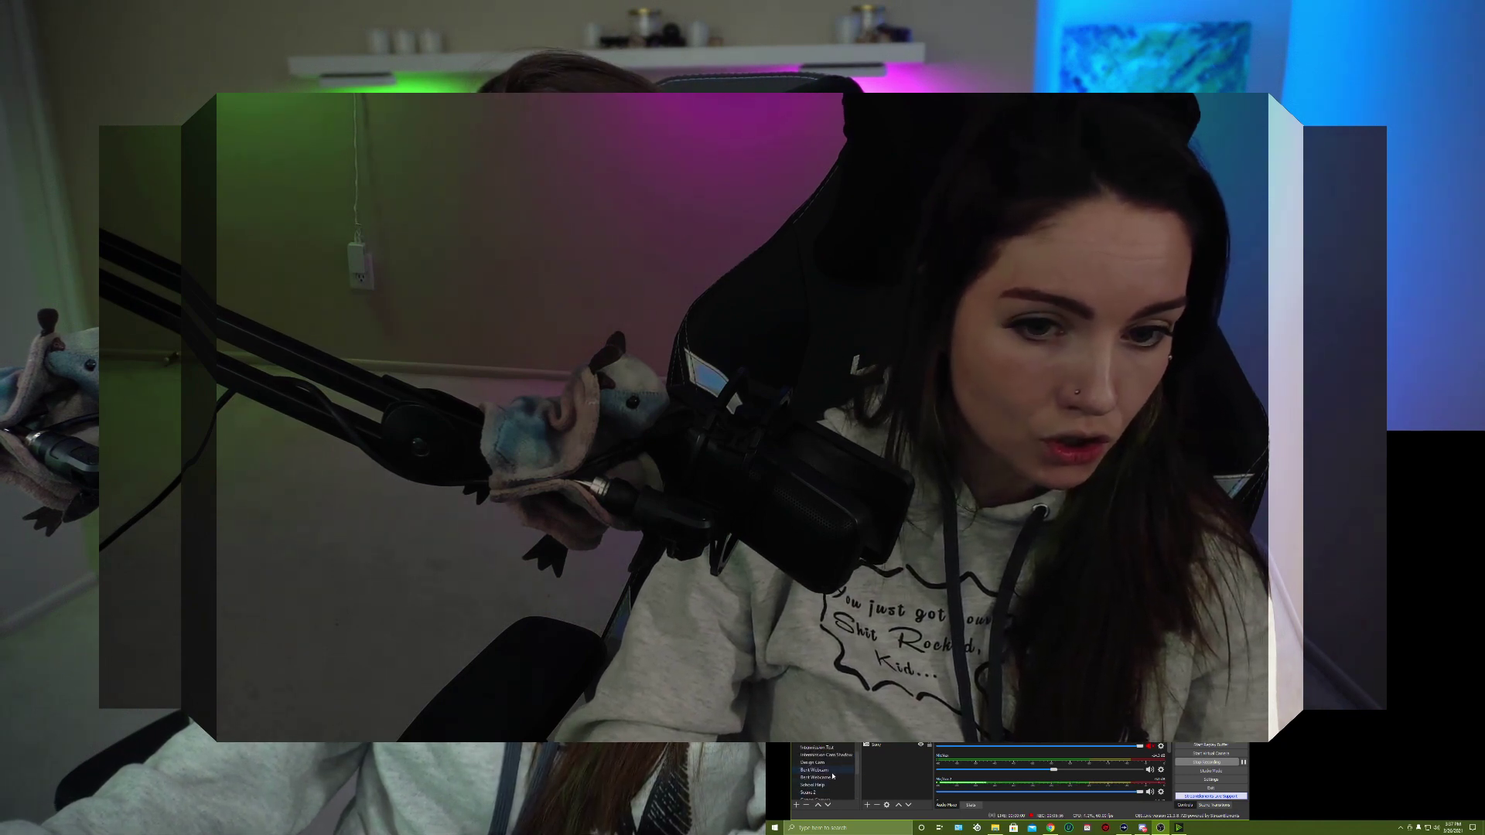
pyautogui.scroll(-5, 825, 773)
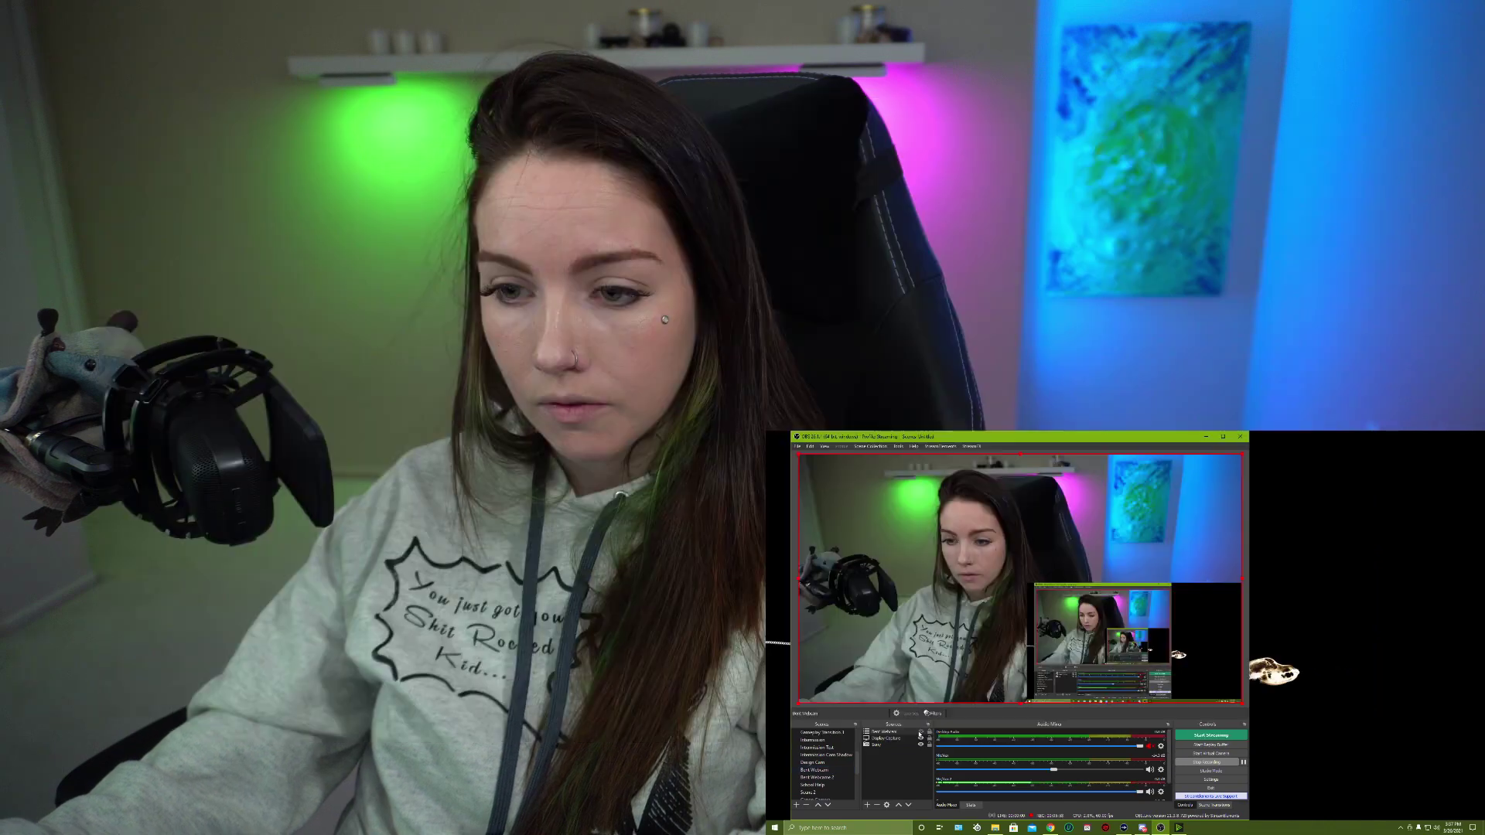
pyautogui.click(825, 785)
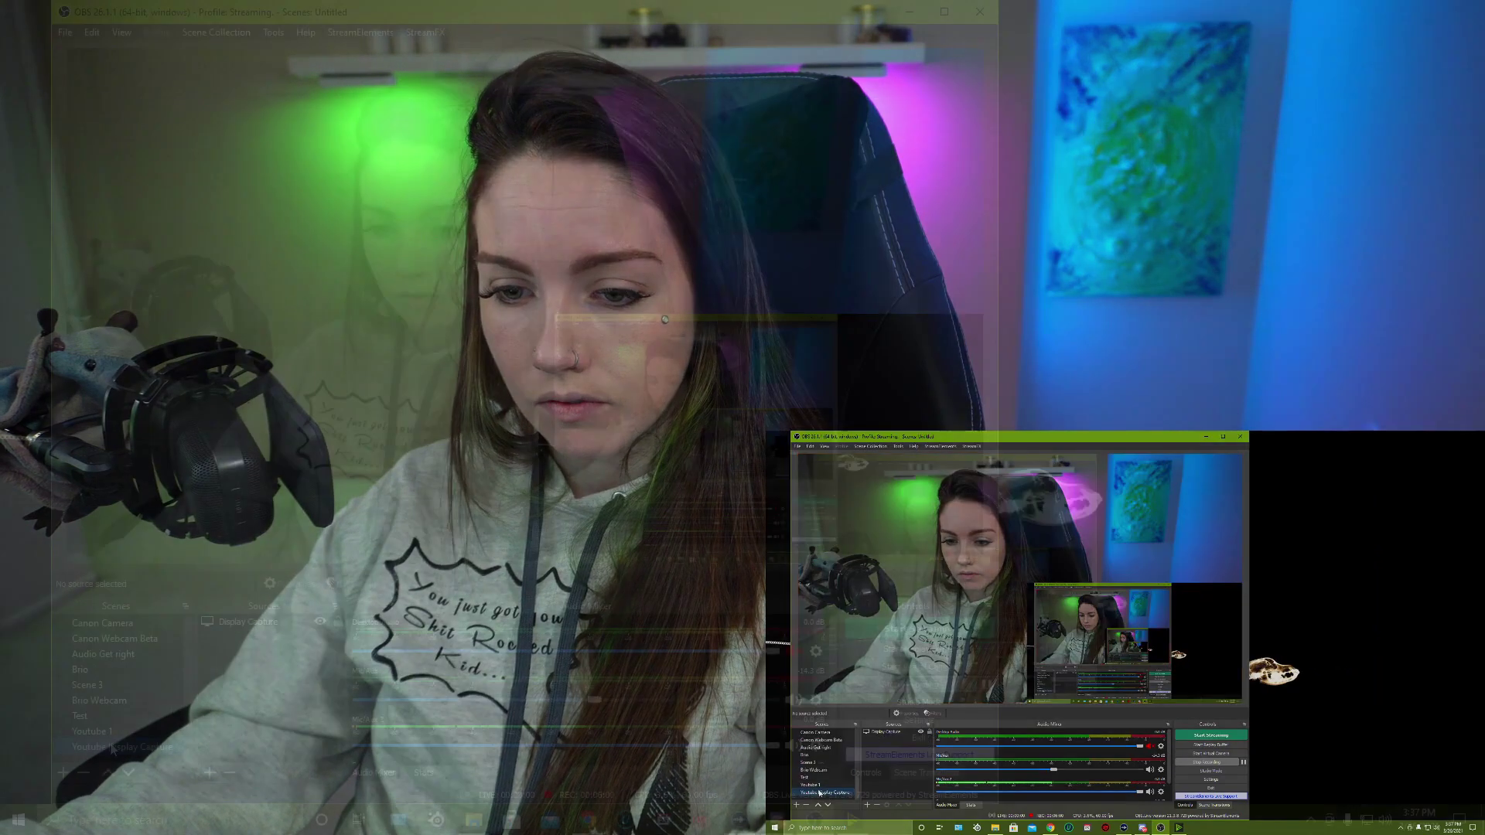
pyautogui.scroll(3, 118, 656)
pyautogui.scroll(2, 116, 666)
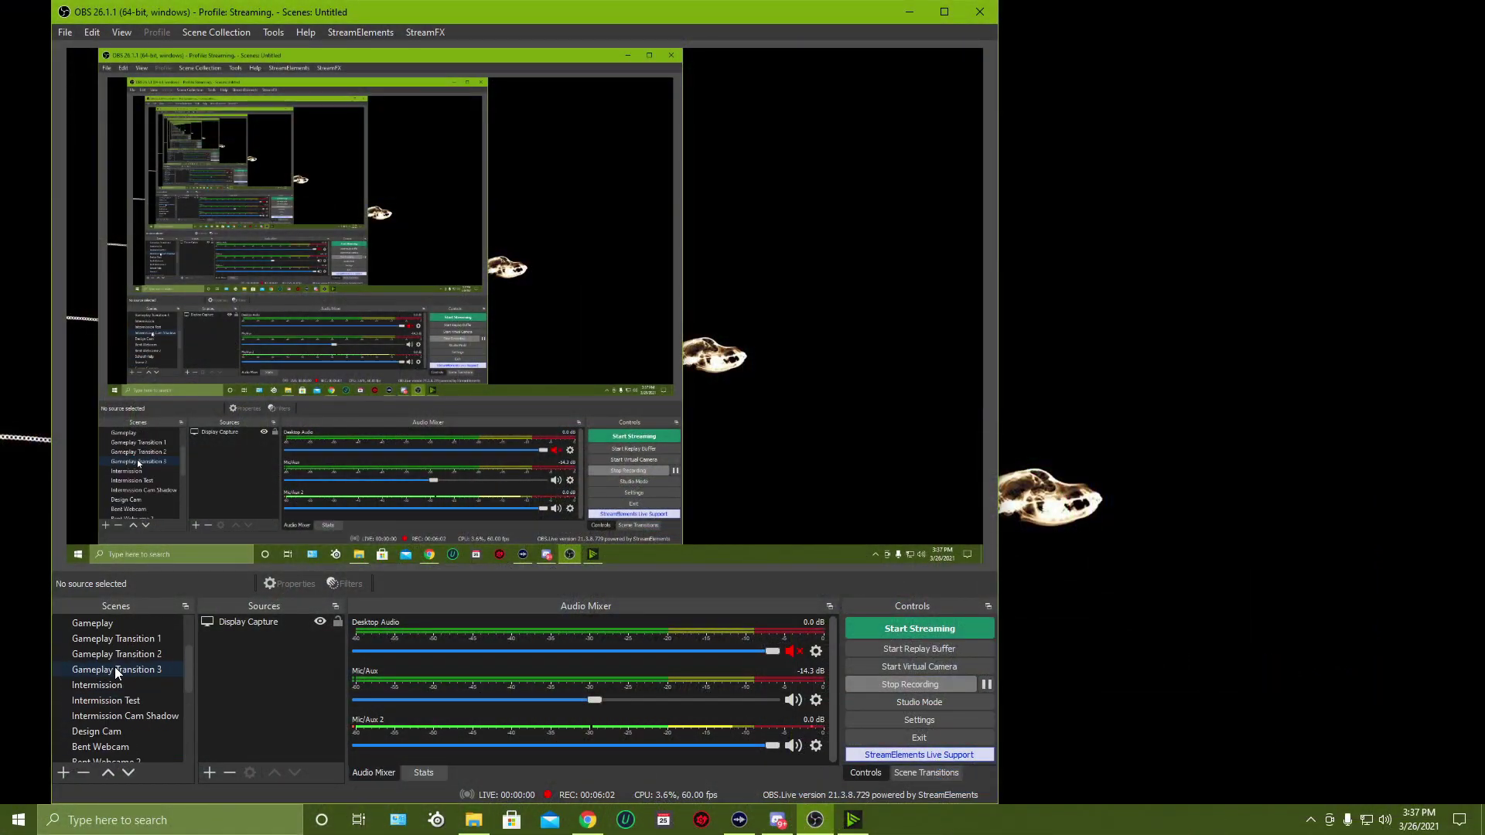
pyautogui.scroll(-3, 114, 666)
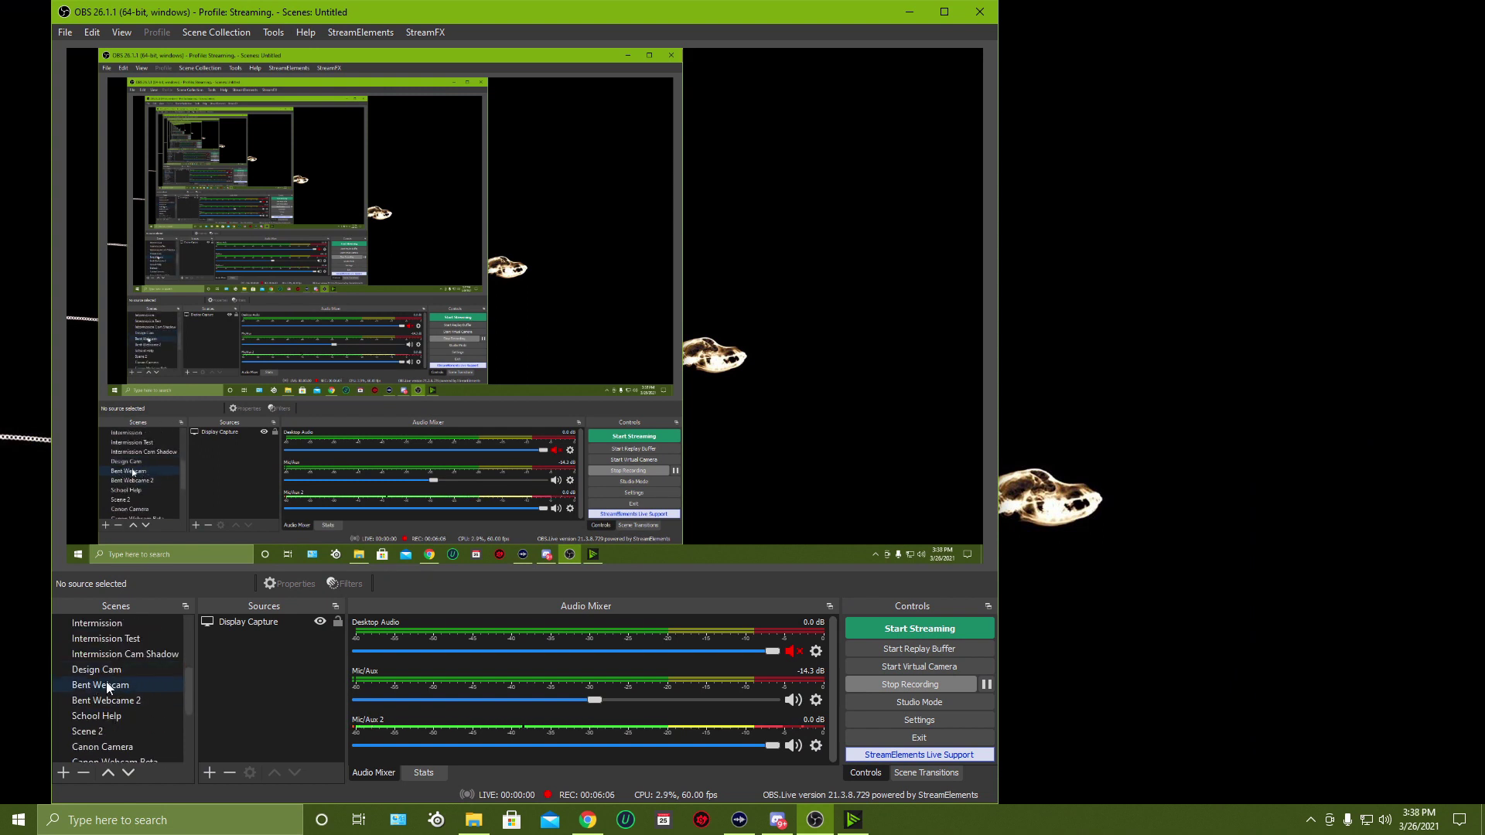
pyautogui.scroll(-3, 106, 681)
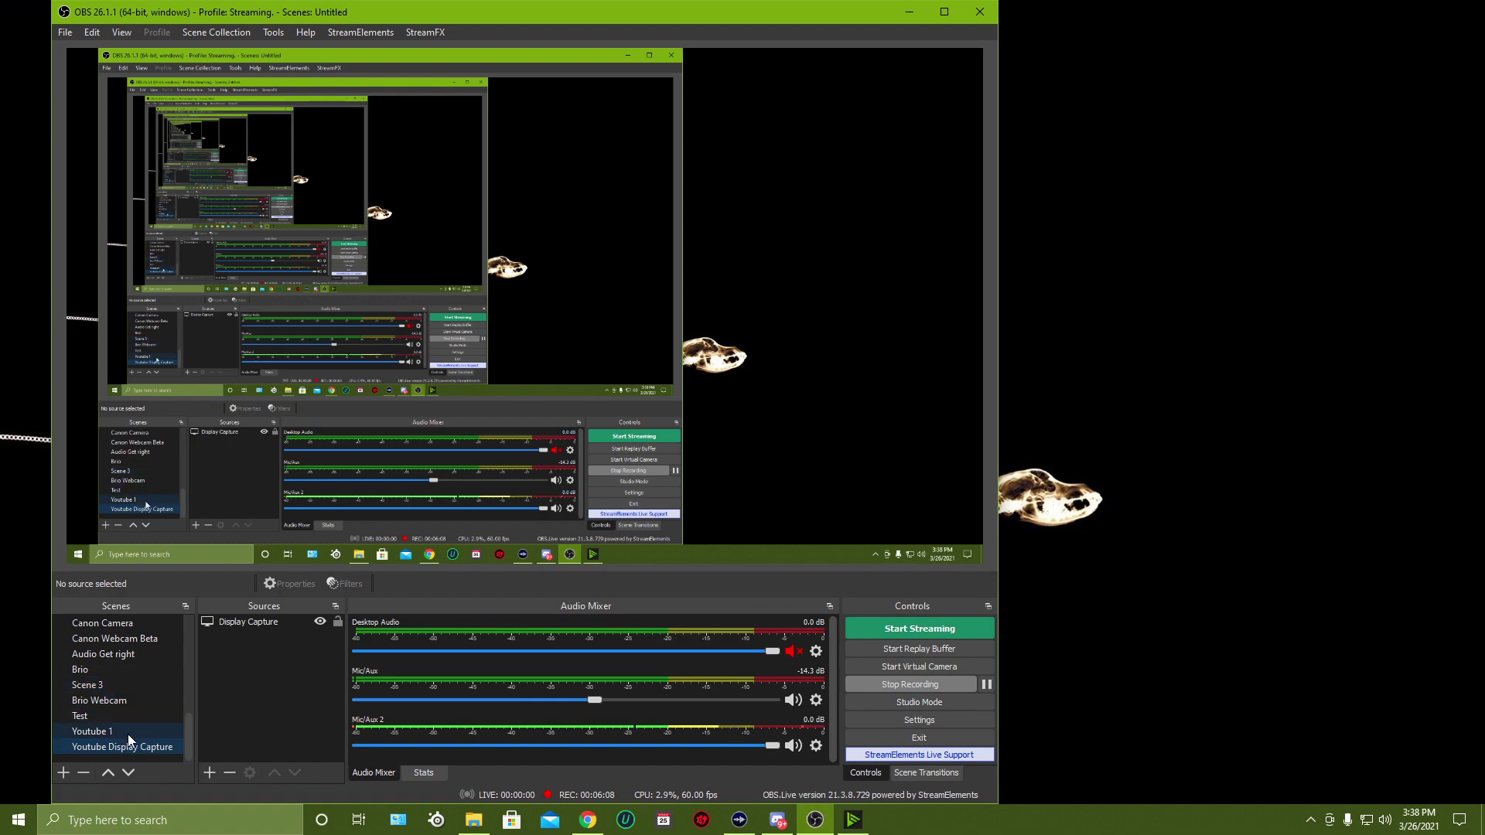
# - Switch to the Youtube 1 scene and remove the topmost source from its source list, confirming the removal
pyautogui.click(128, 733)
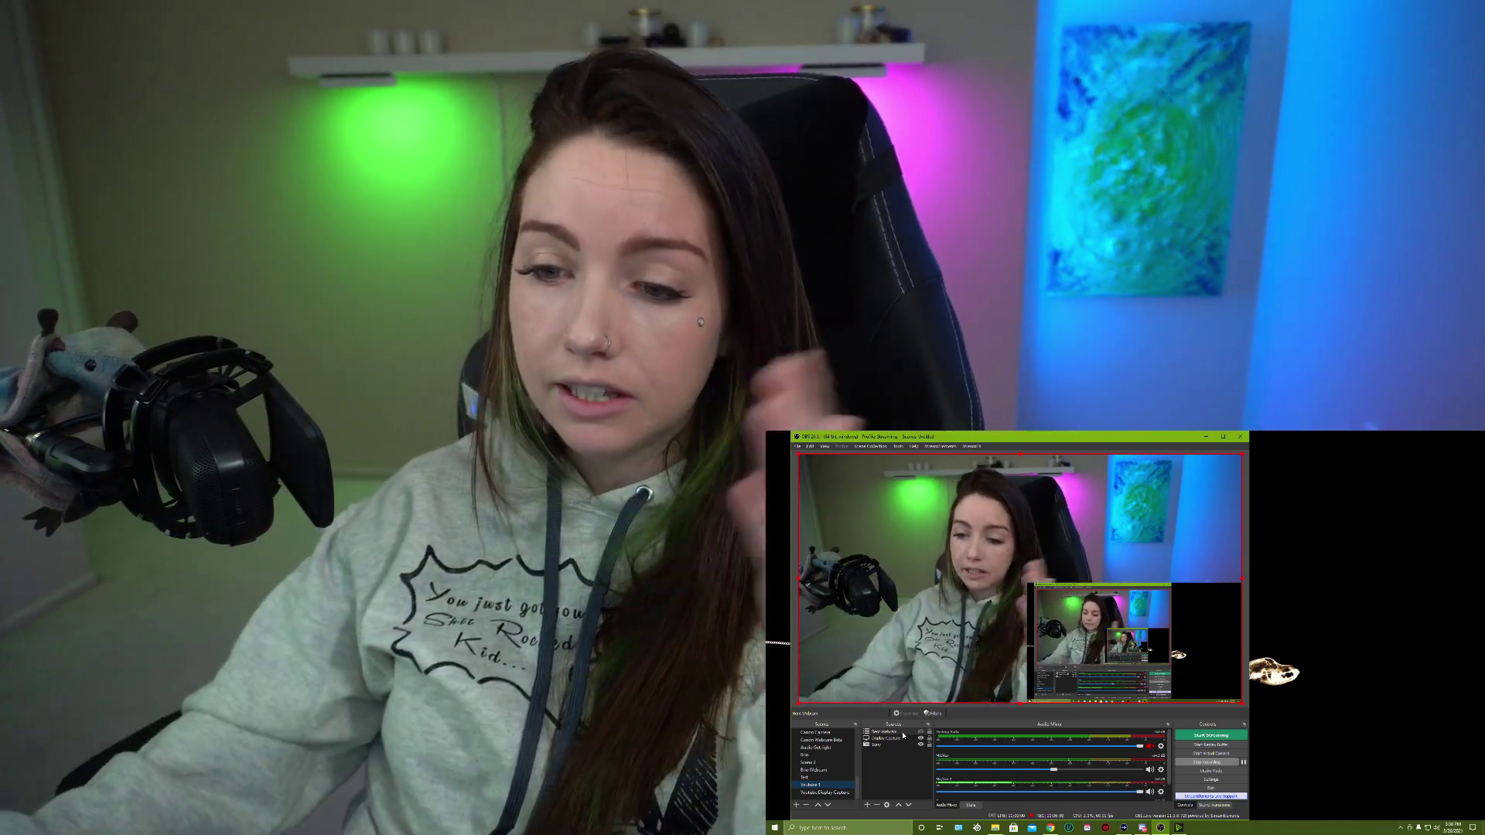
pyautogui.rightClick(903, 735)
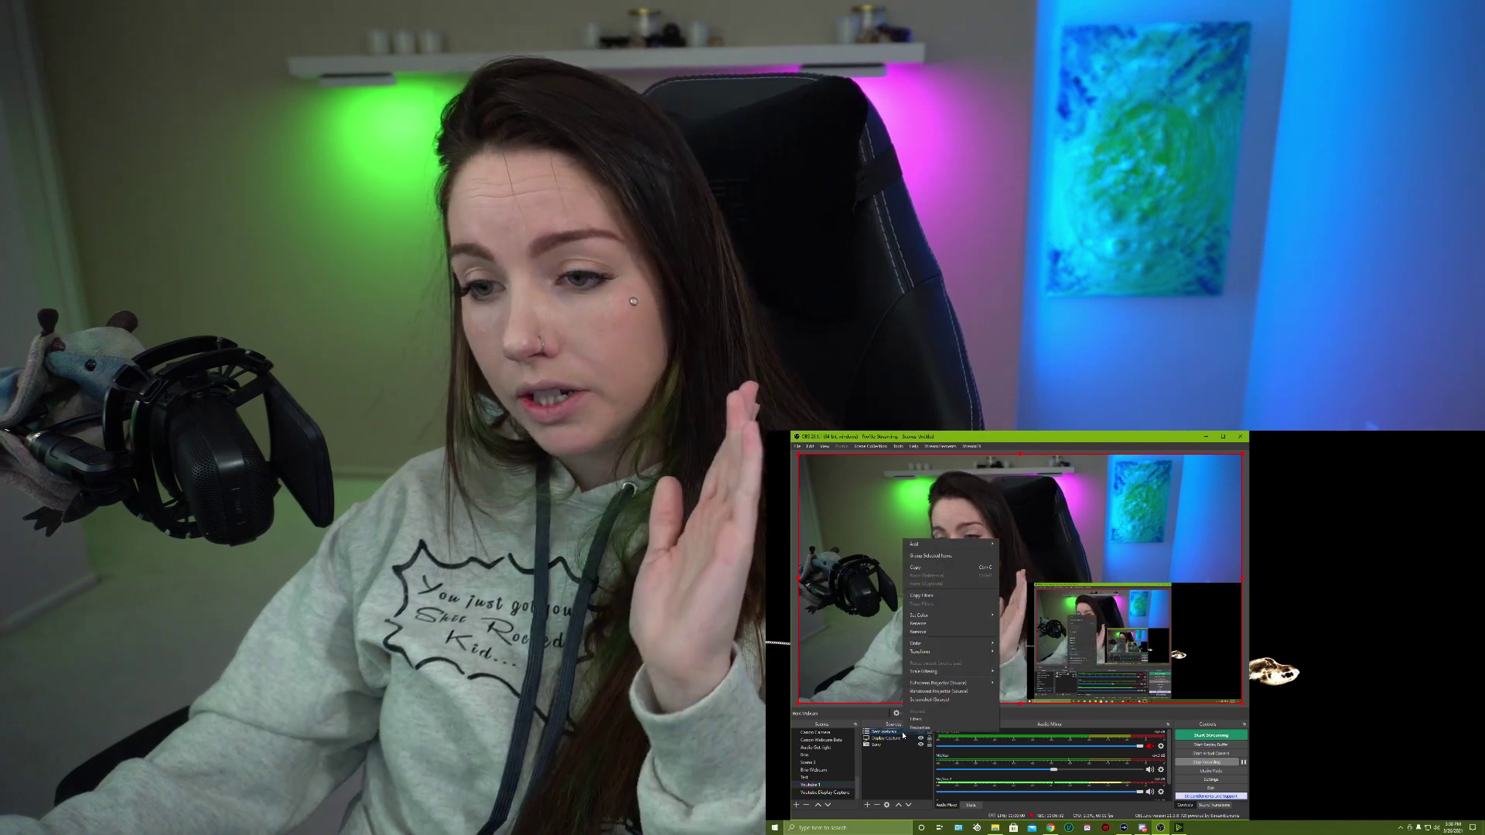
pyautogui.click(919, 632)
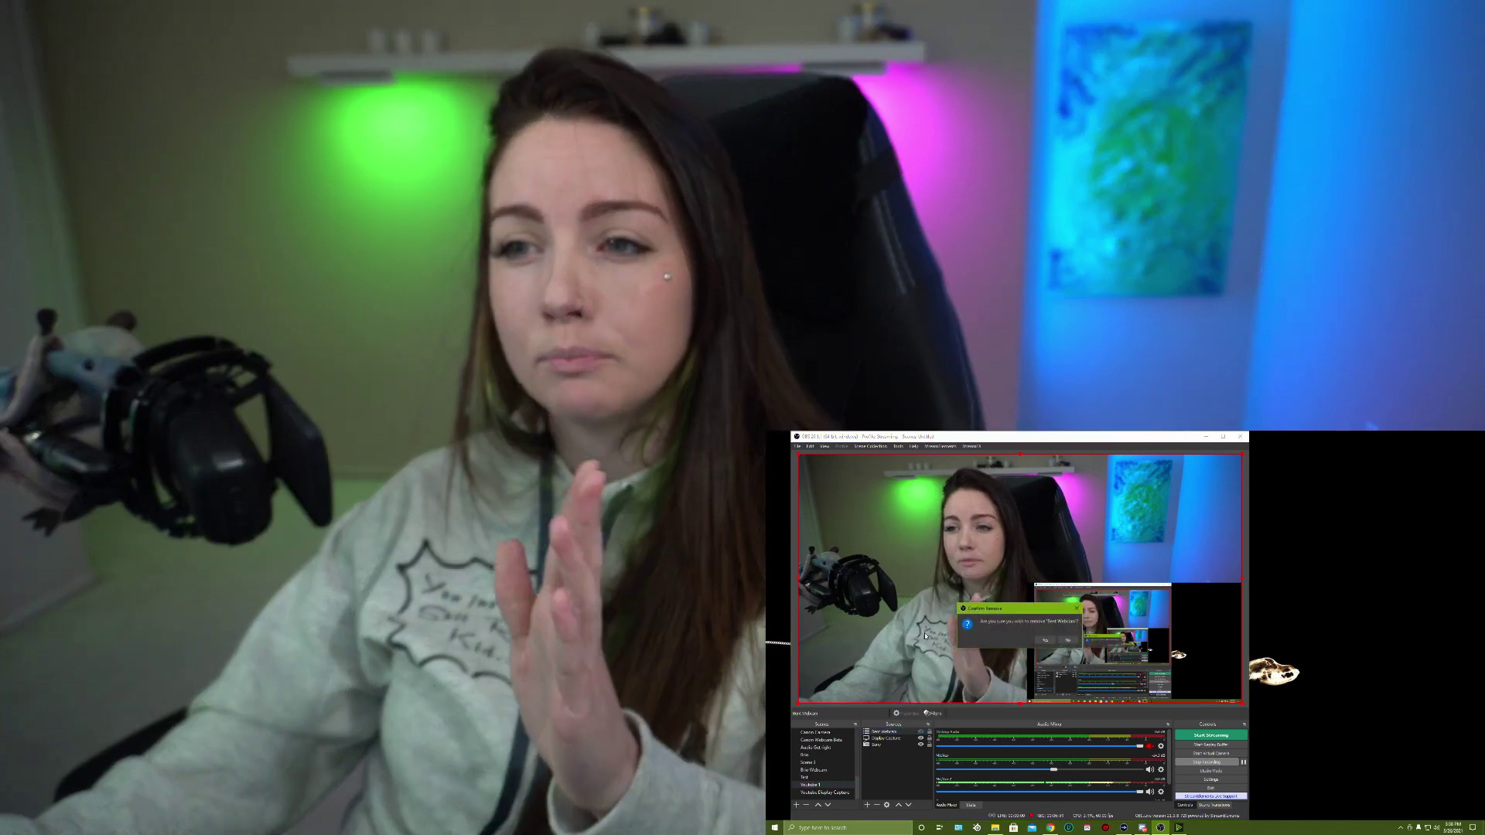
pyautogui.click(1046, 641)
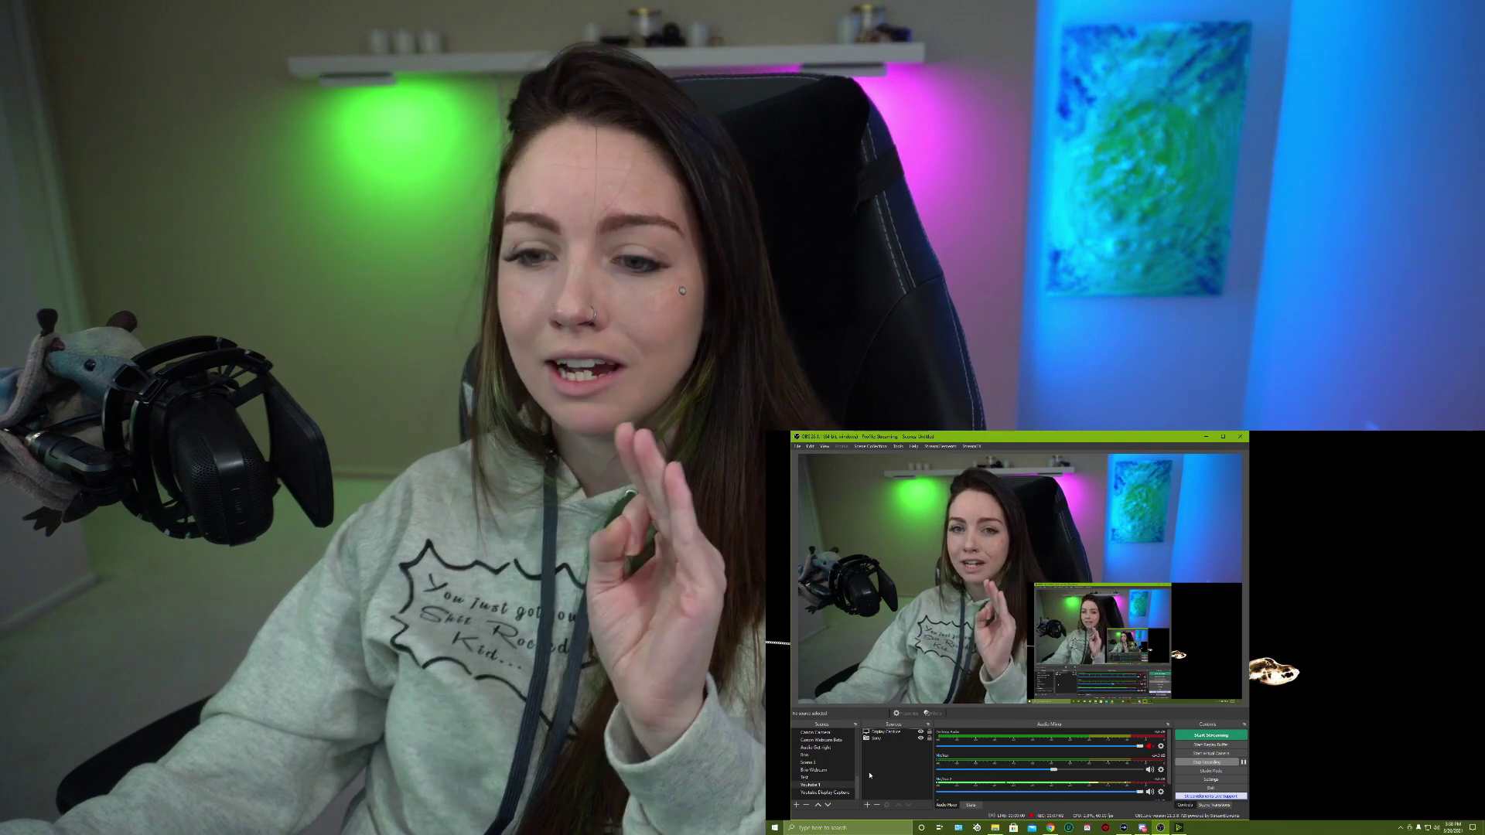
# - Return to the Youtube Display Capture scene and view the creation dialog for a Video Capture Device source
pyautogui.click(866, 805)
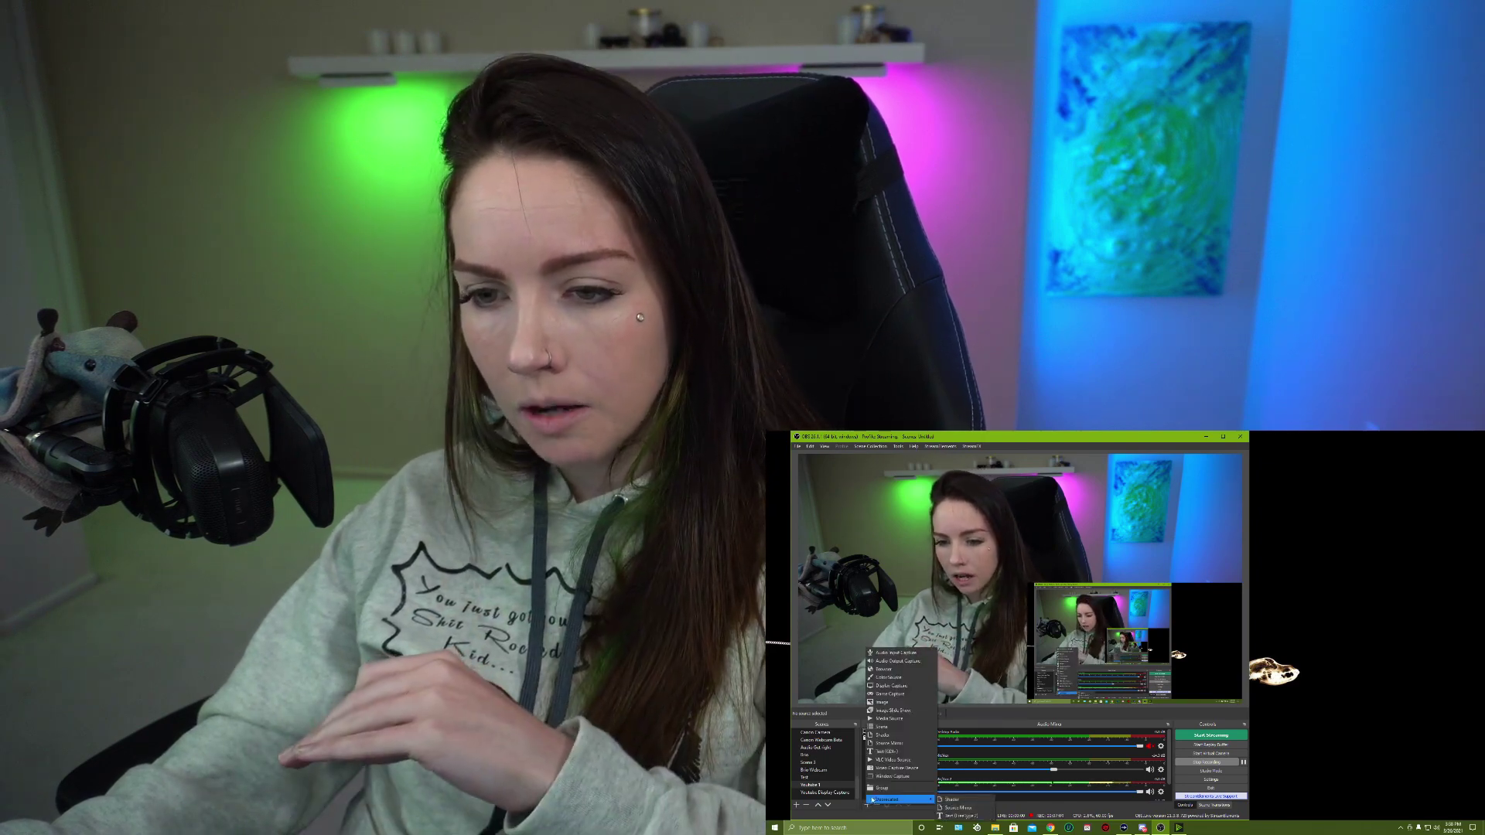
pyautogui.click(827, 794)
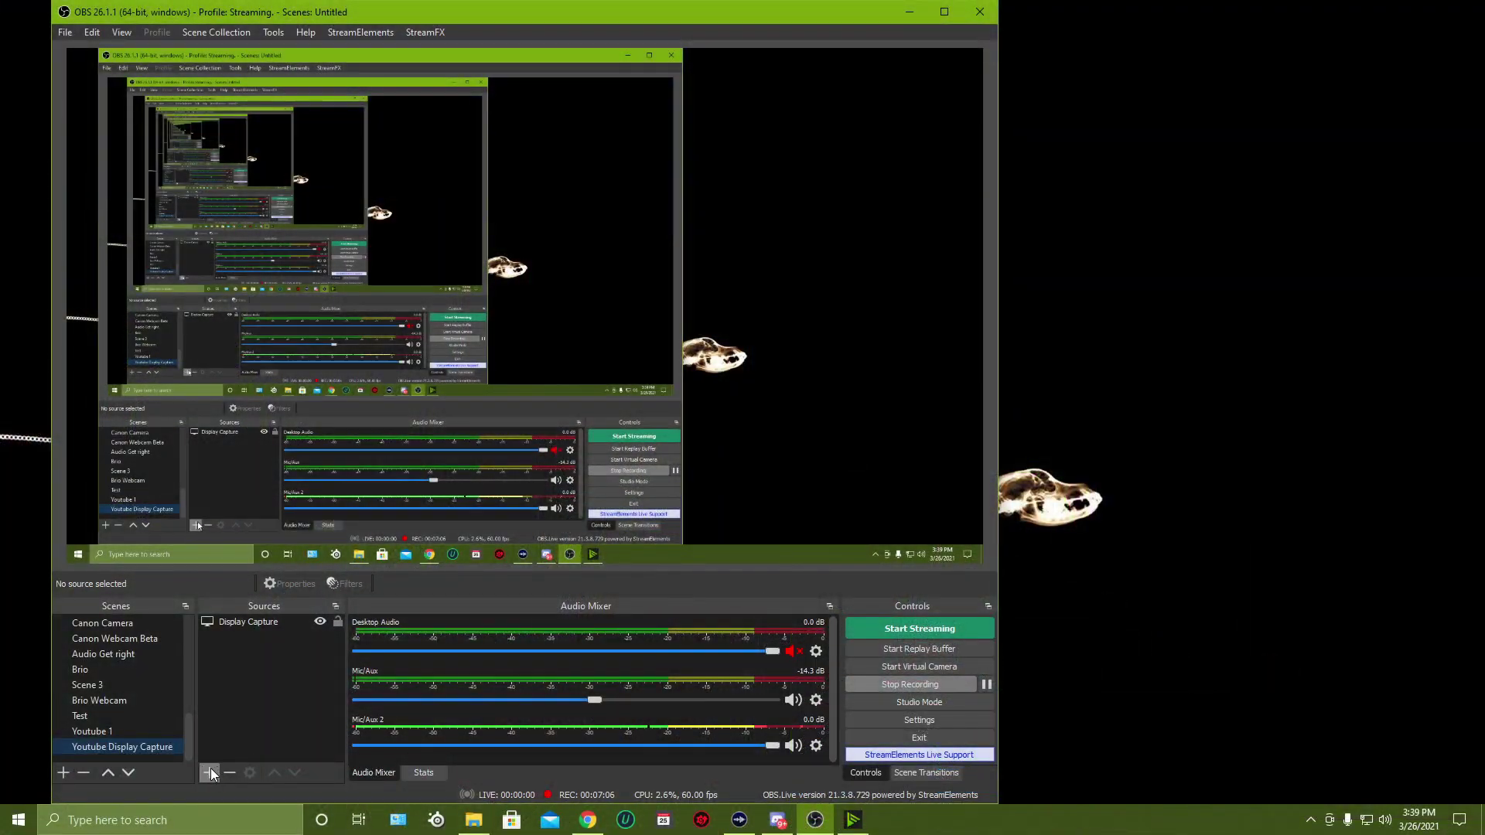
pyautogui.click(210, 771)
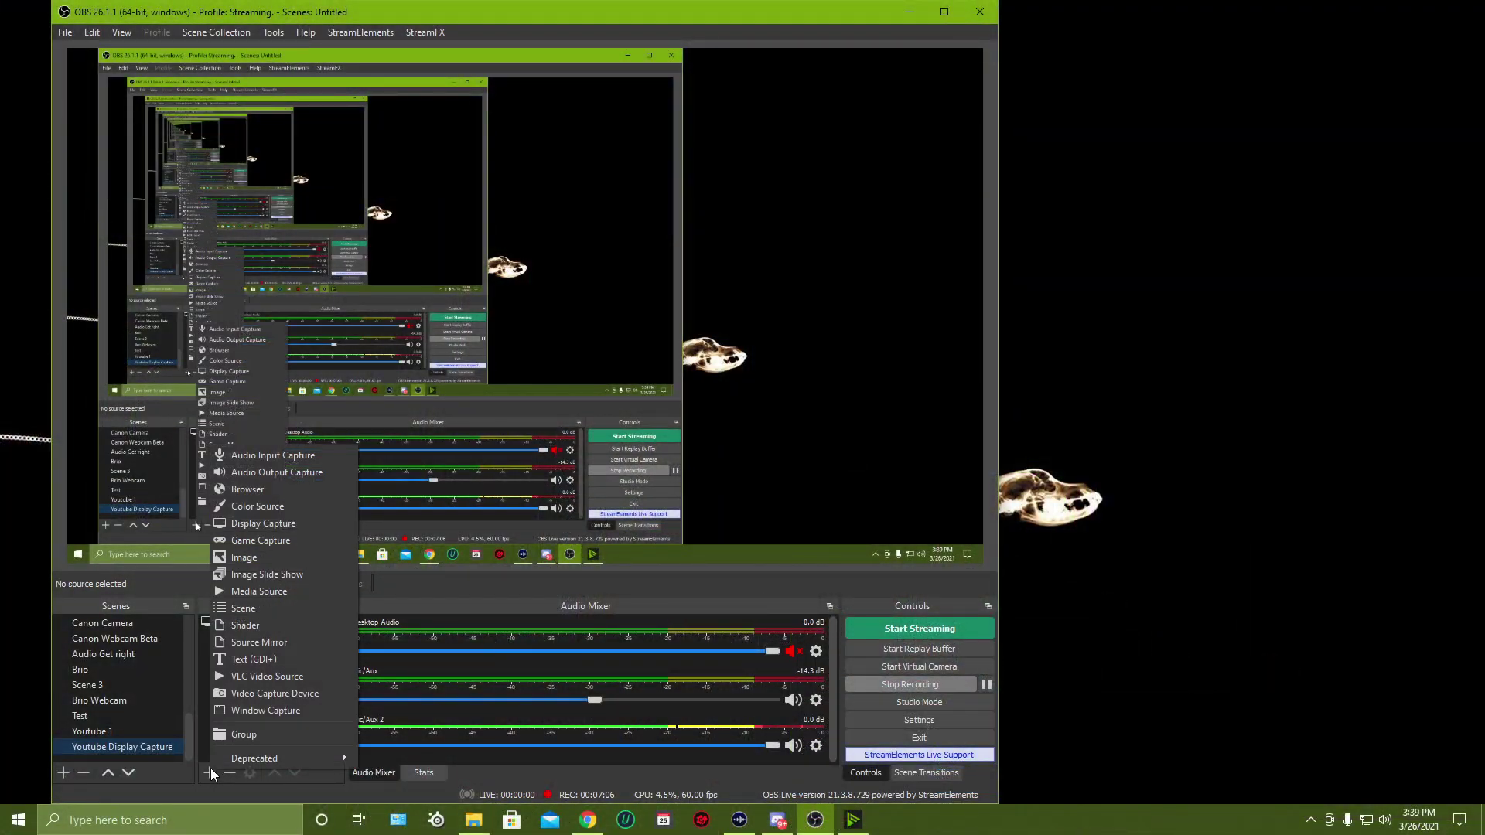
pyautogui.click(321, 698)
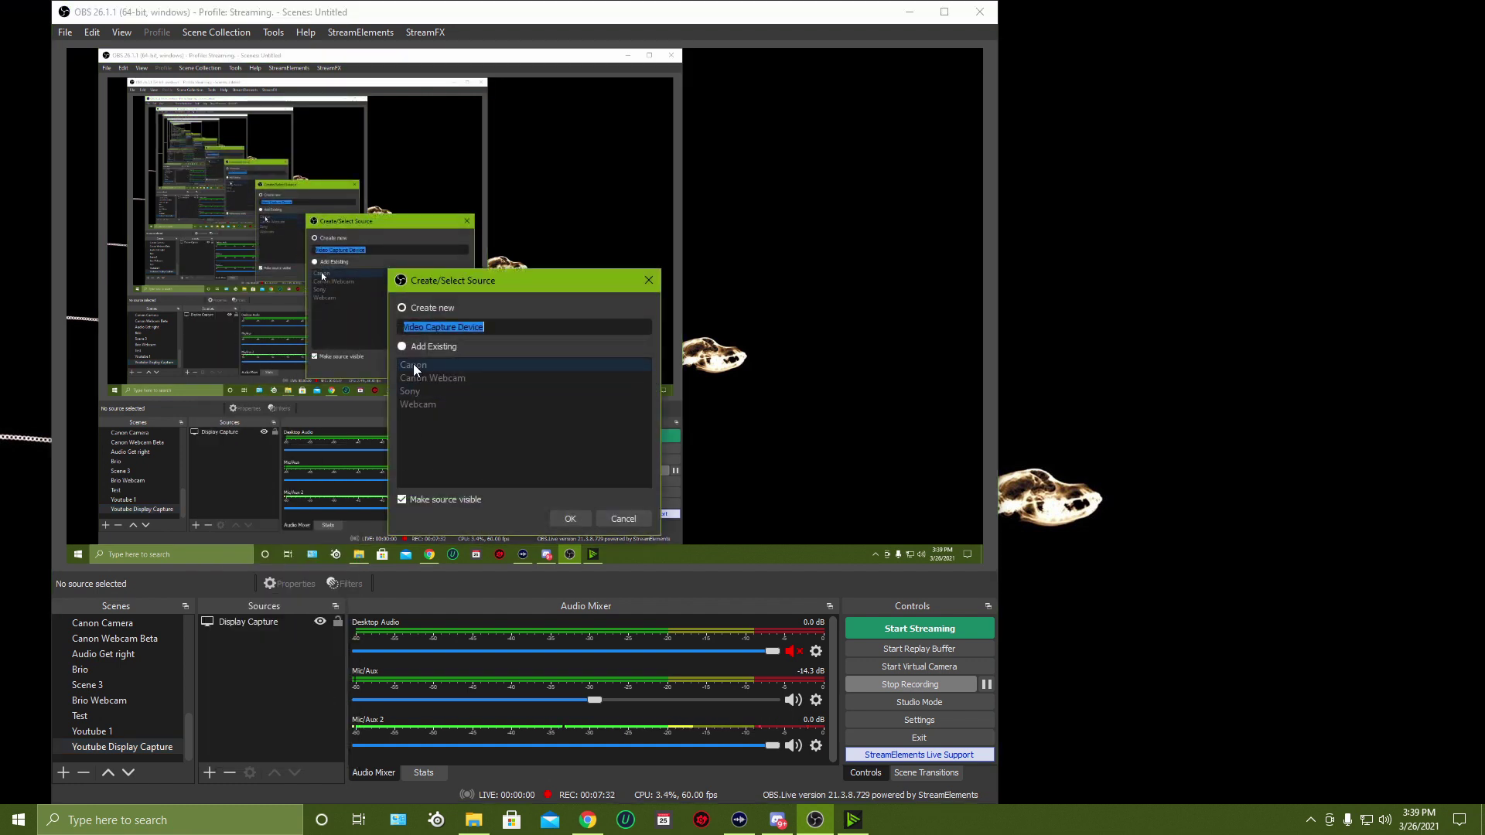
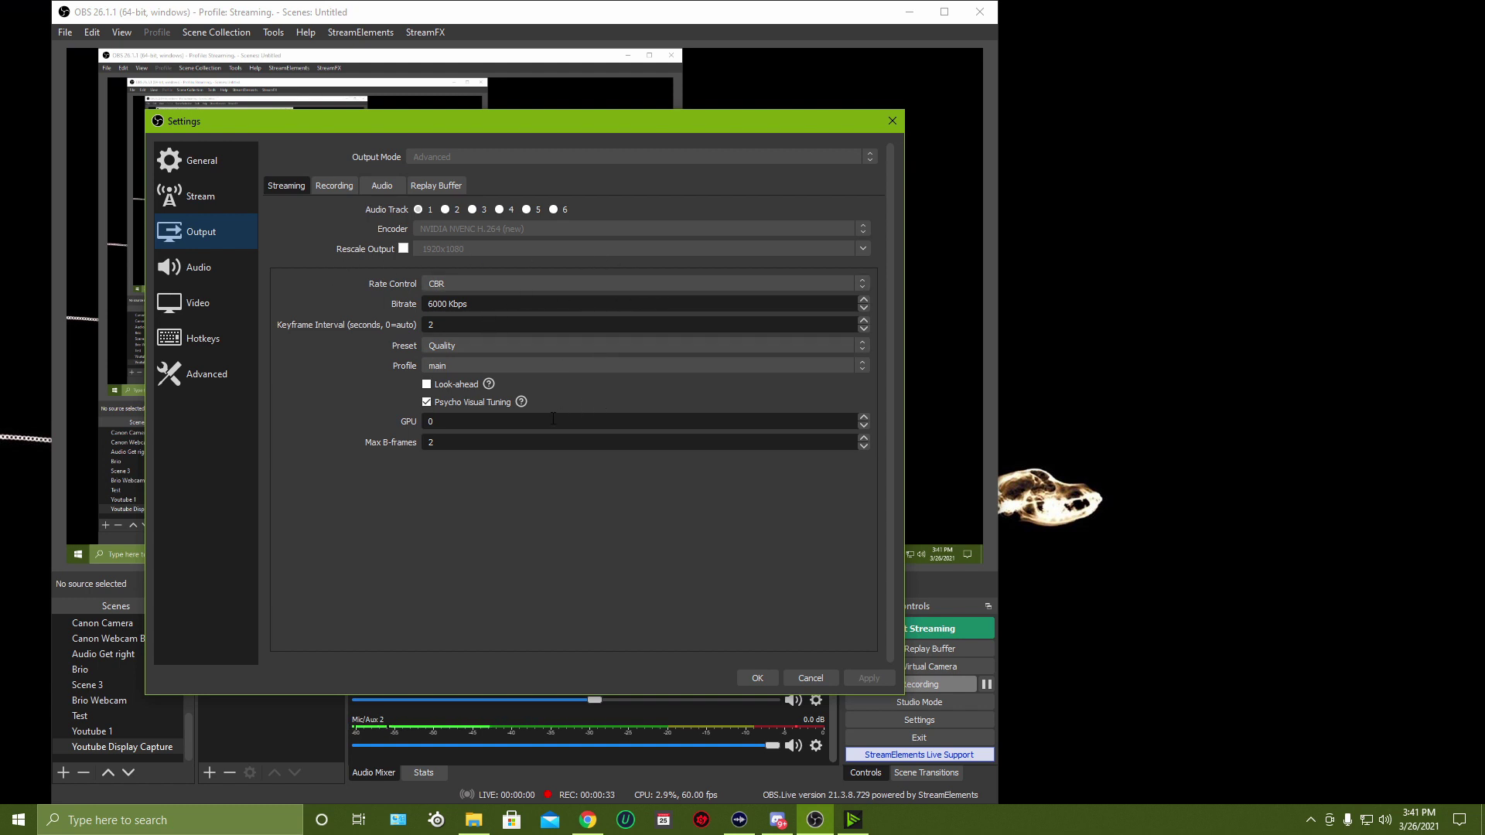
# - Examine the output settings for recording, audio tracks, replay buffer and streaming
pyautogui.click(333, 187)
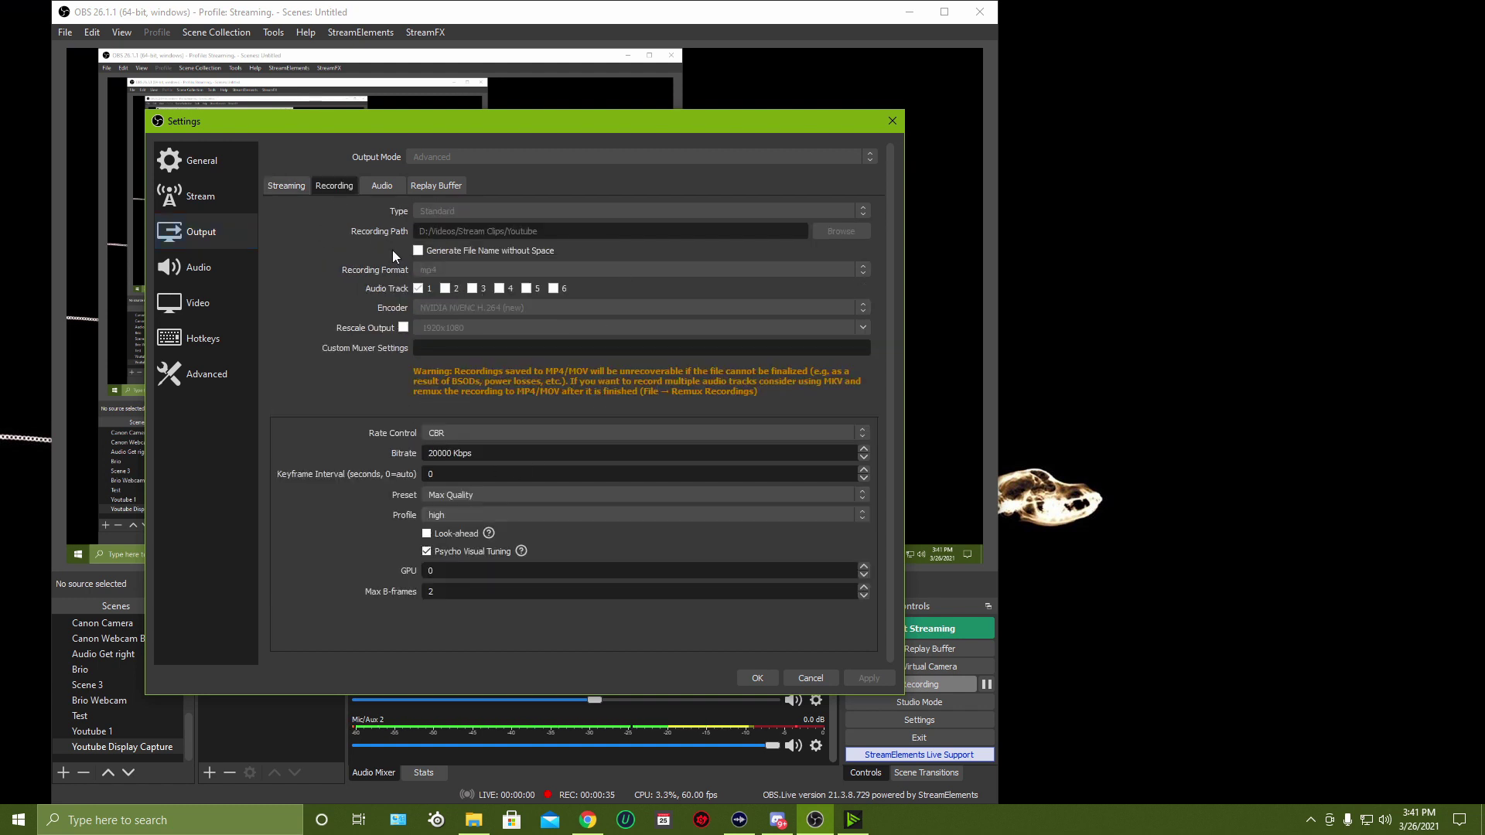
pyautogui.click(375, 187)
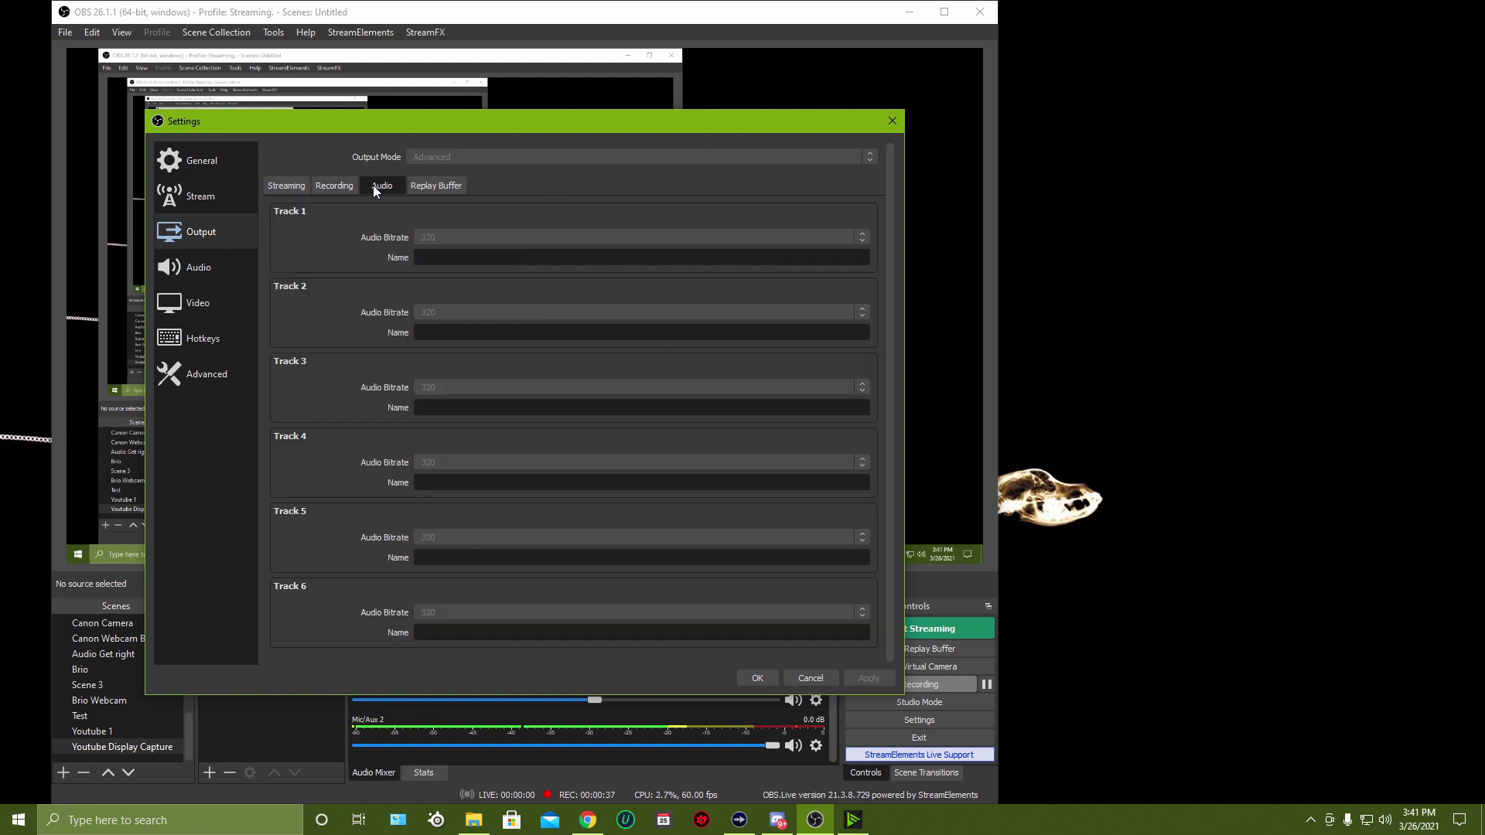
pyautogui.click(434, 186)
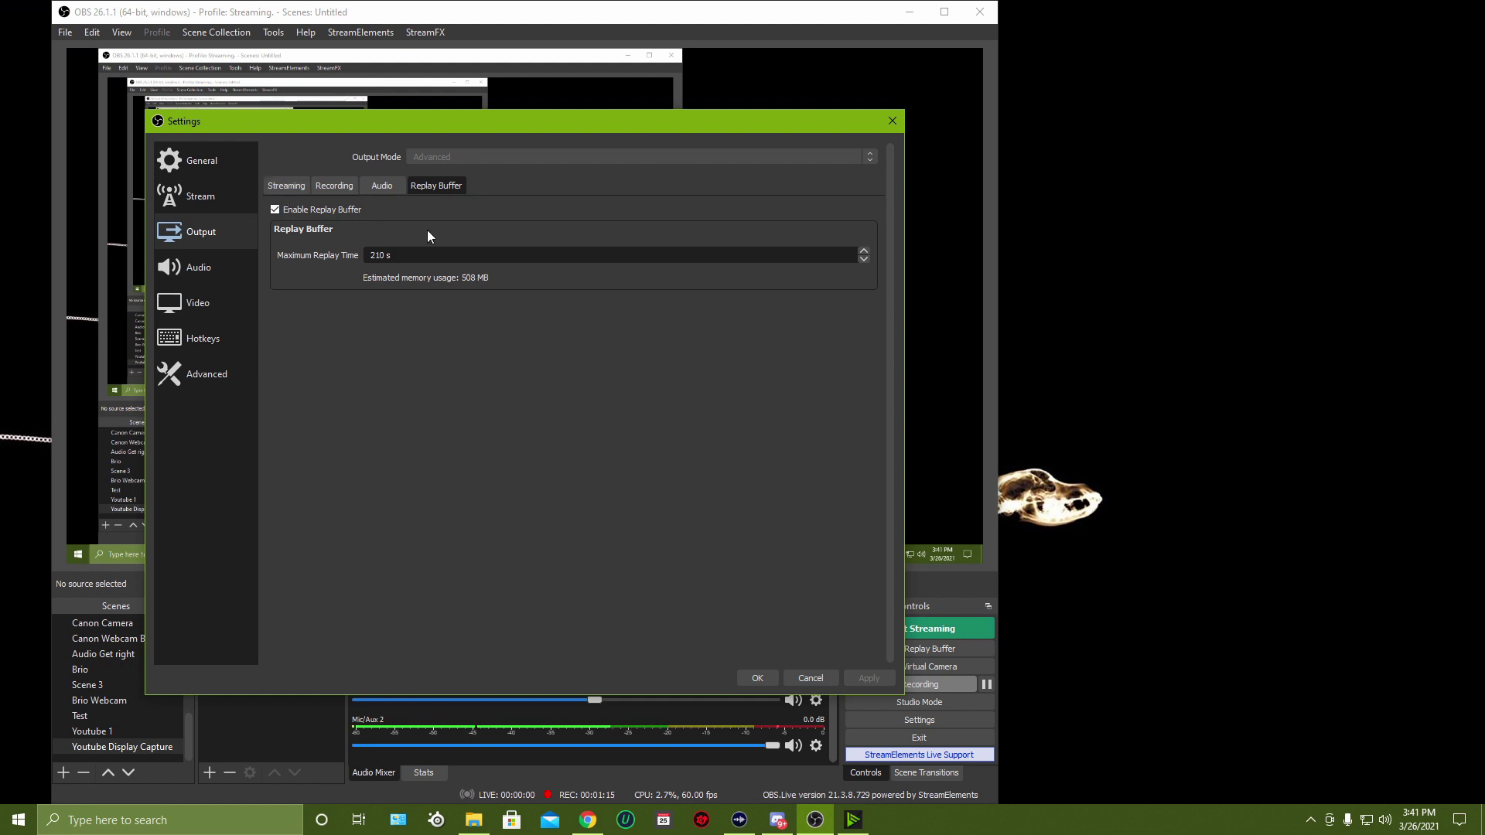
pyautogui.click(283, 186)
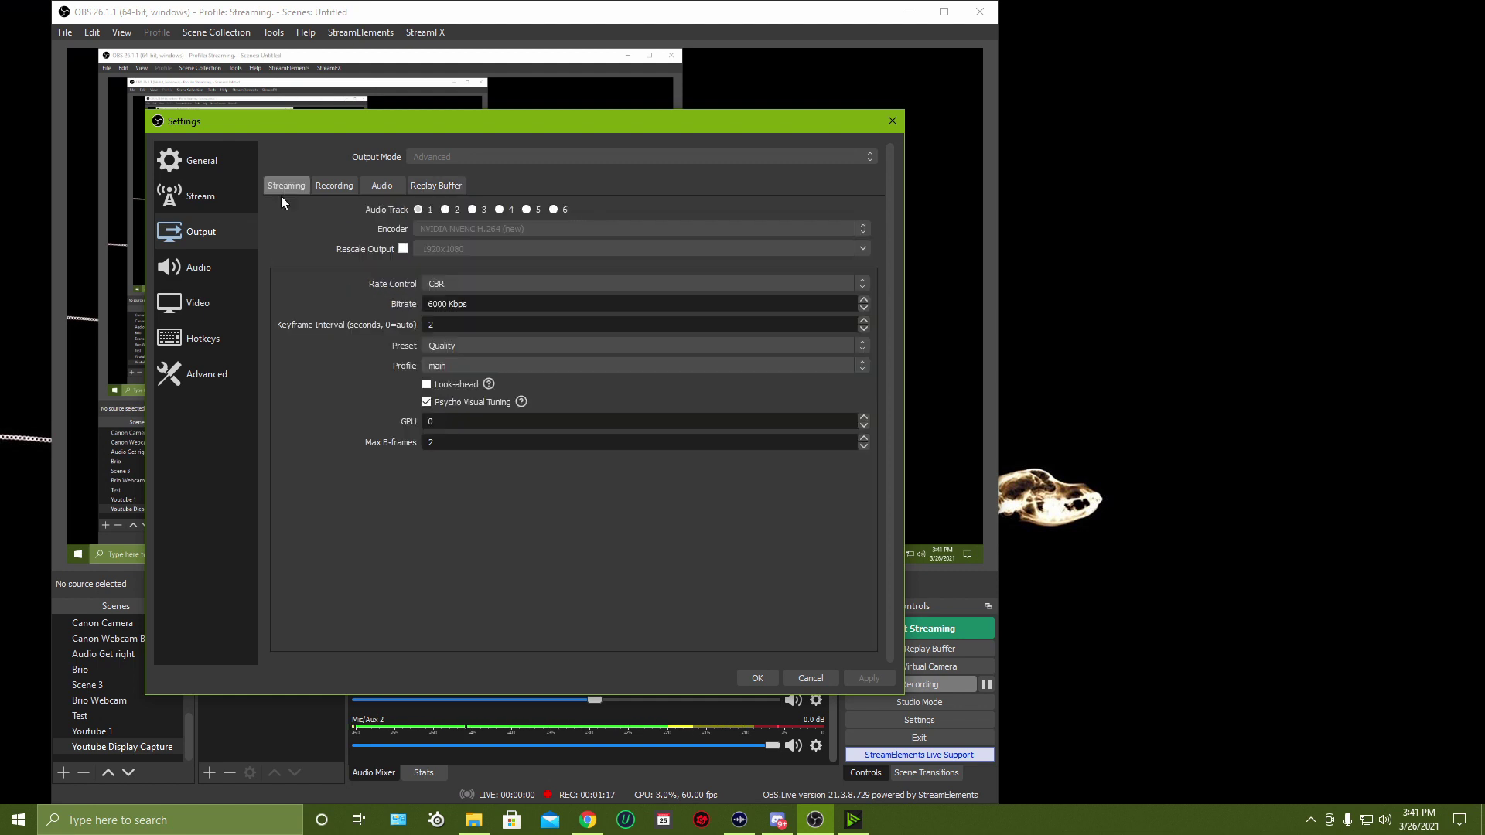
# - Review the global audio device settings and look through the available Desktop Audio devices without changing the selection
pyautogui.click(206, 264)
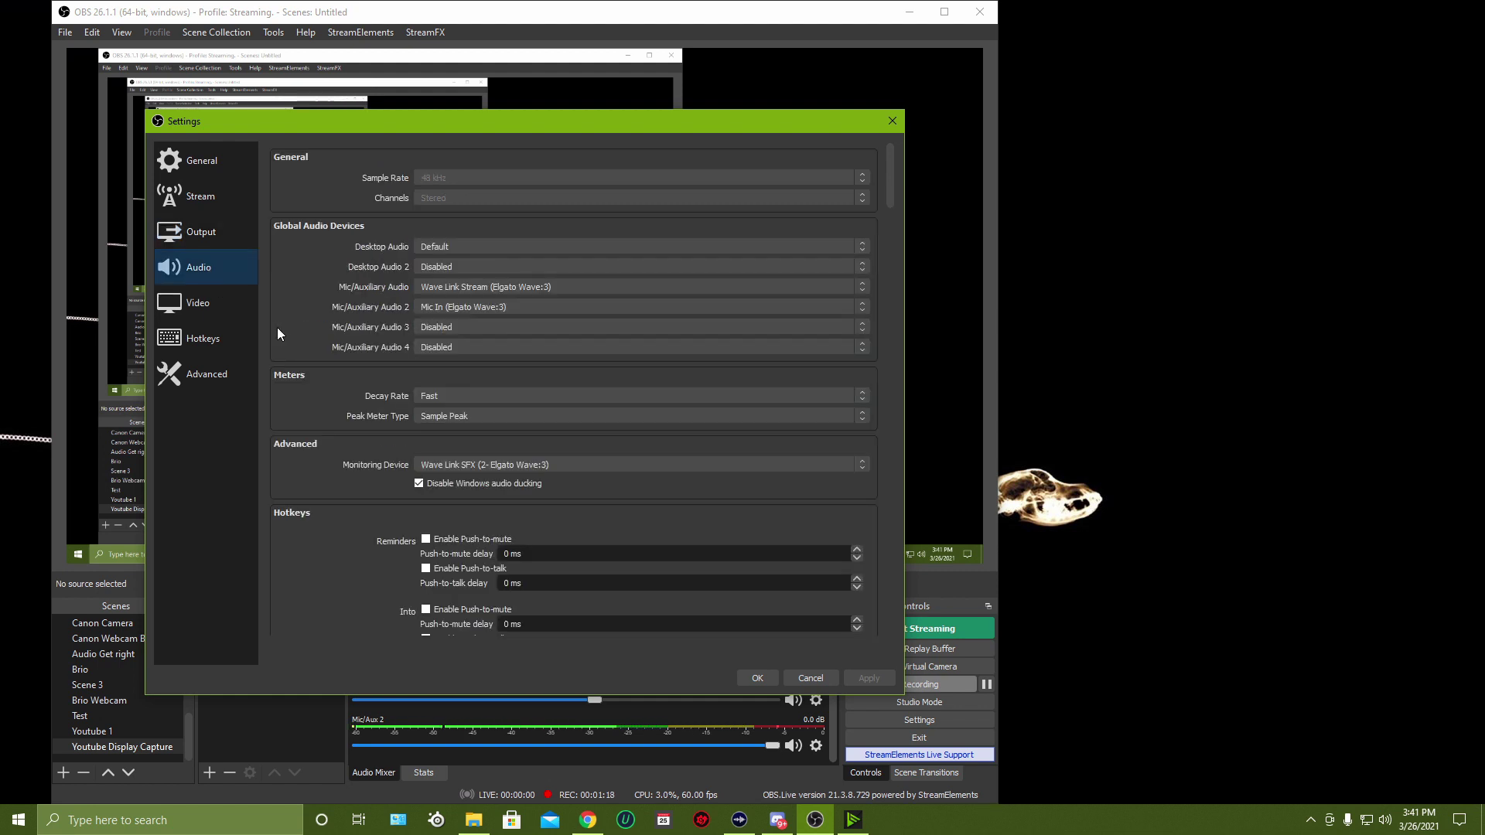
pyautogui.click(461, 249)
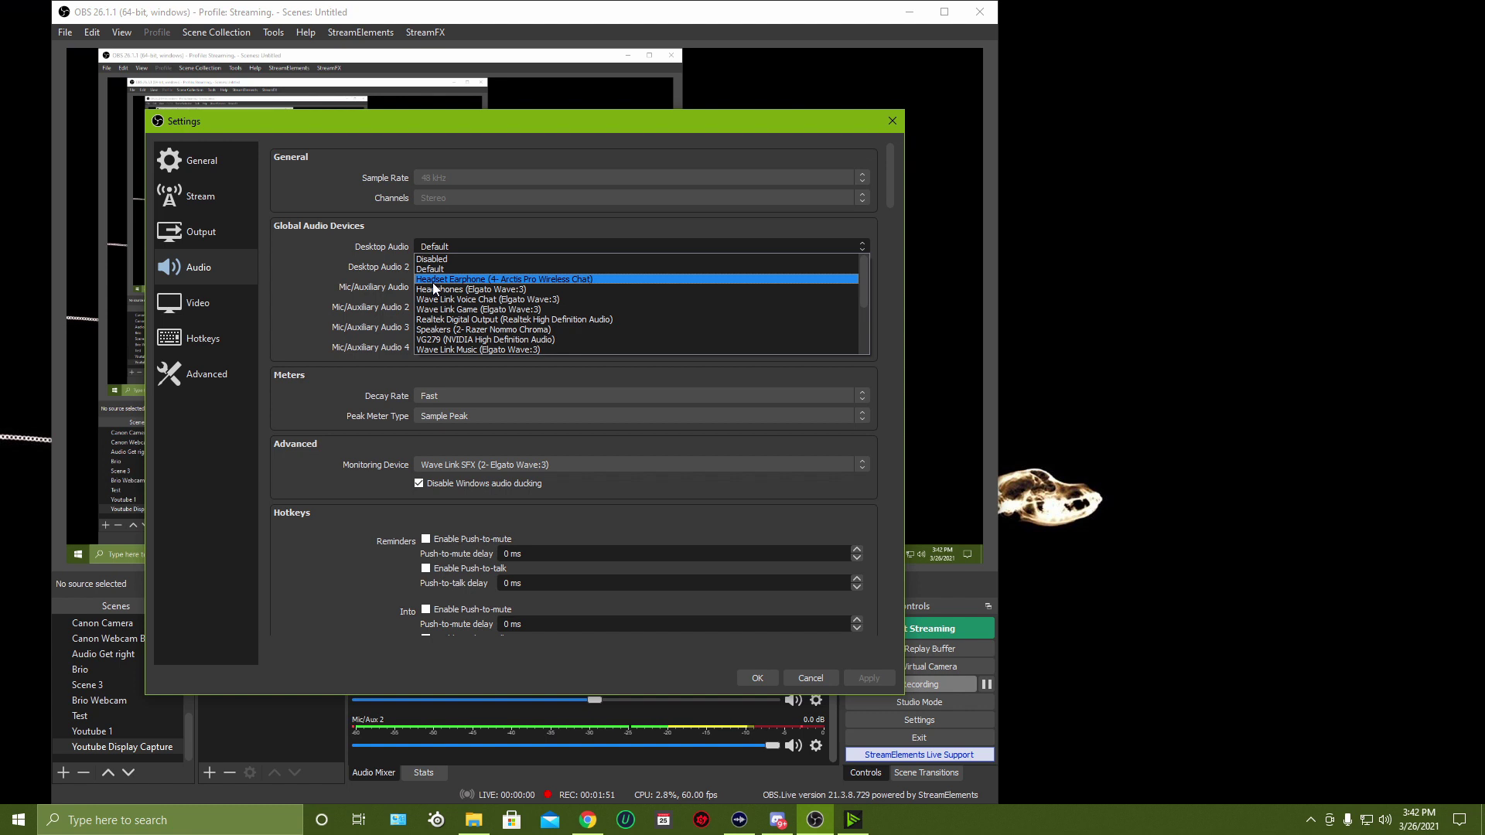
pyautogui.click(353, 248)
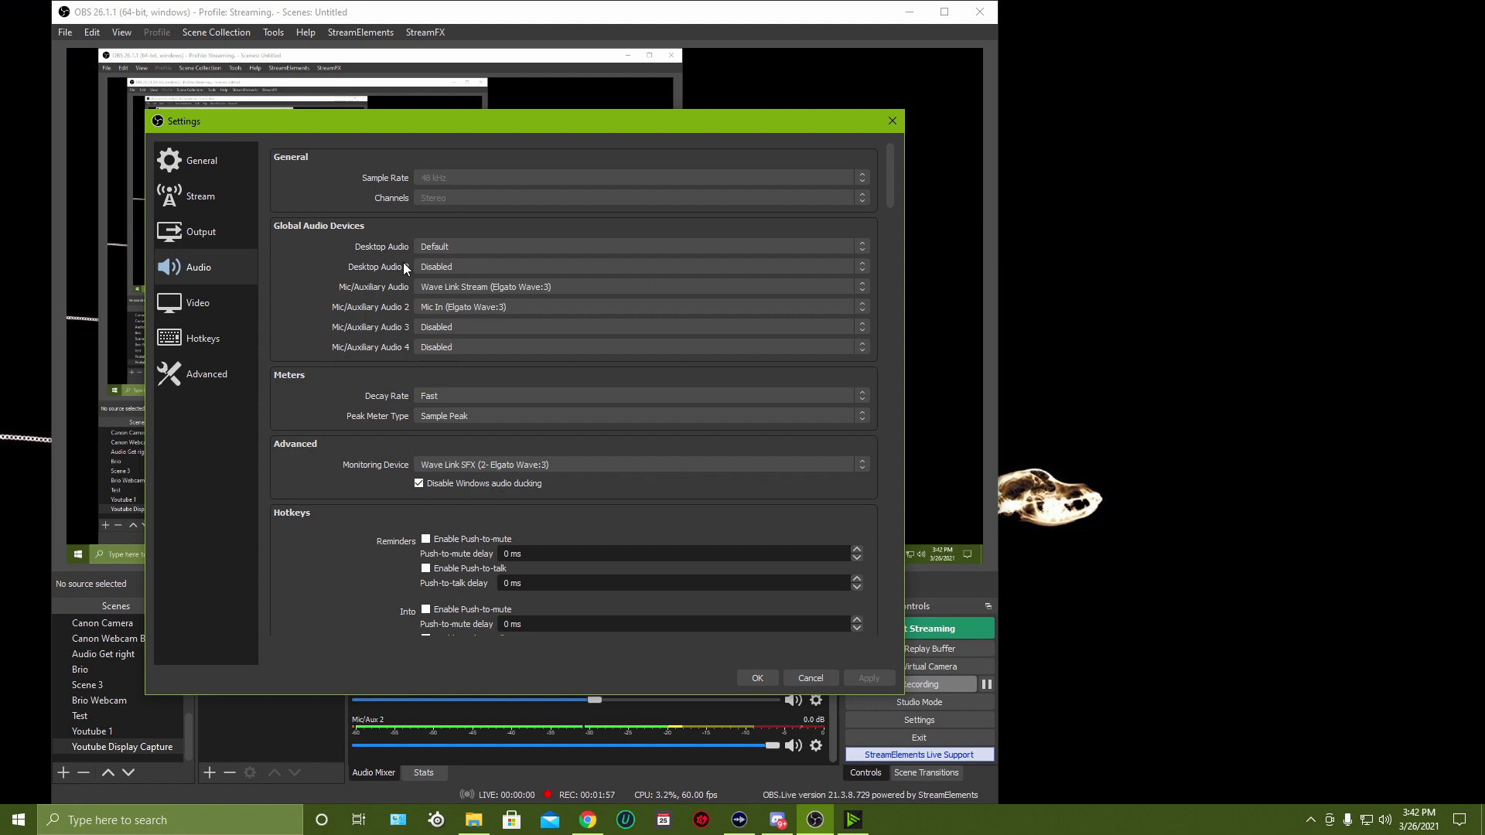
# - Look through the available output devices in the Windows system sound settings, keep the current one and close the settings
pyautogui.click(18, 819)
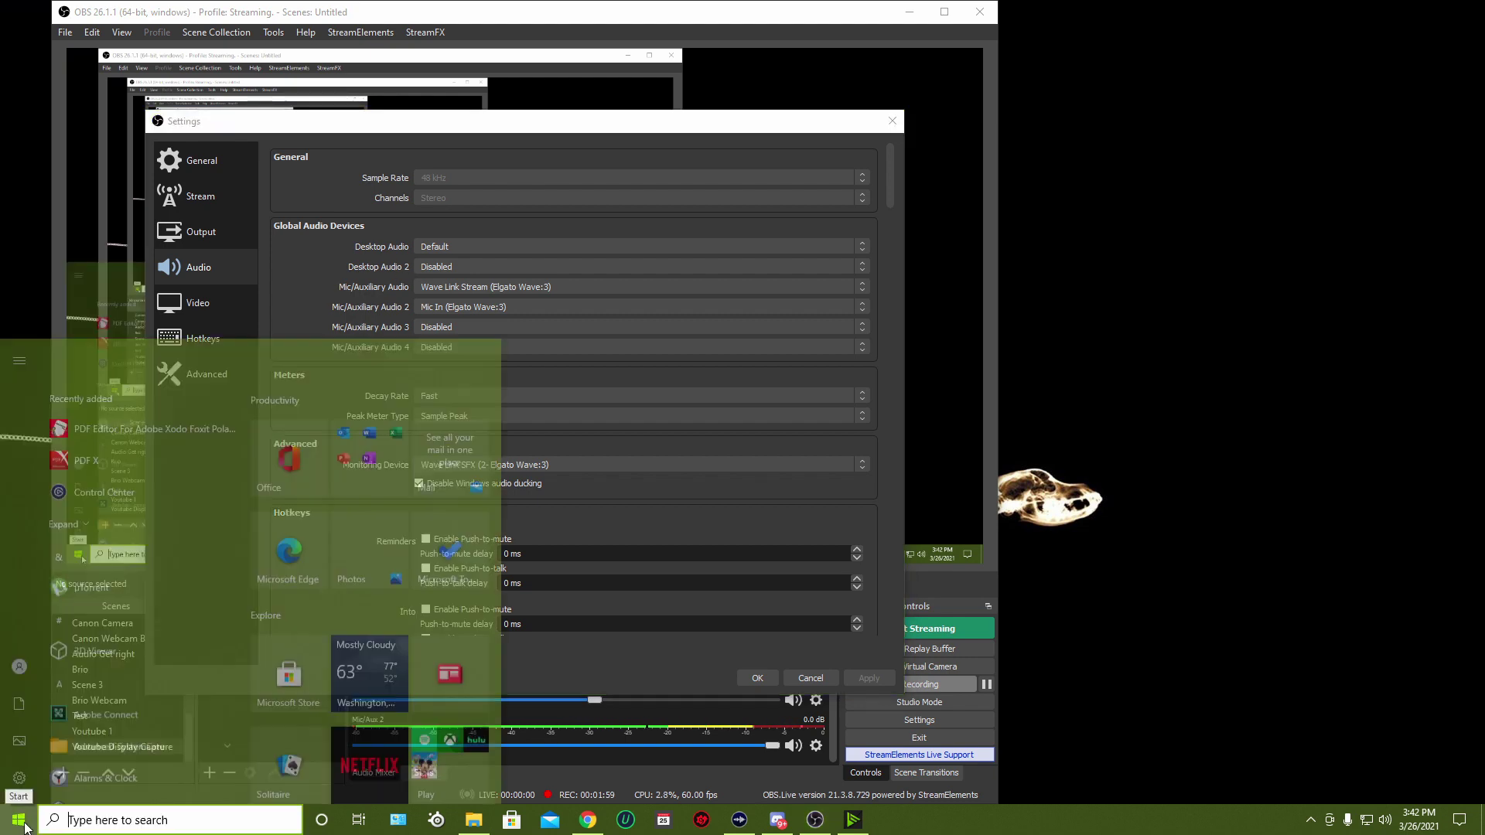
pyautogui.click(18, 745)
pyautogui.click(176, 331)
pyautogui.click(220, 294)
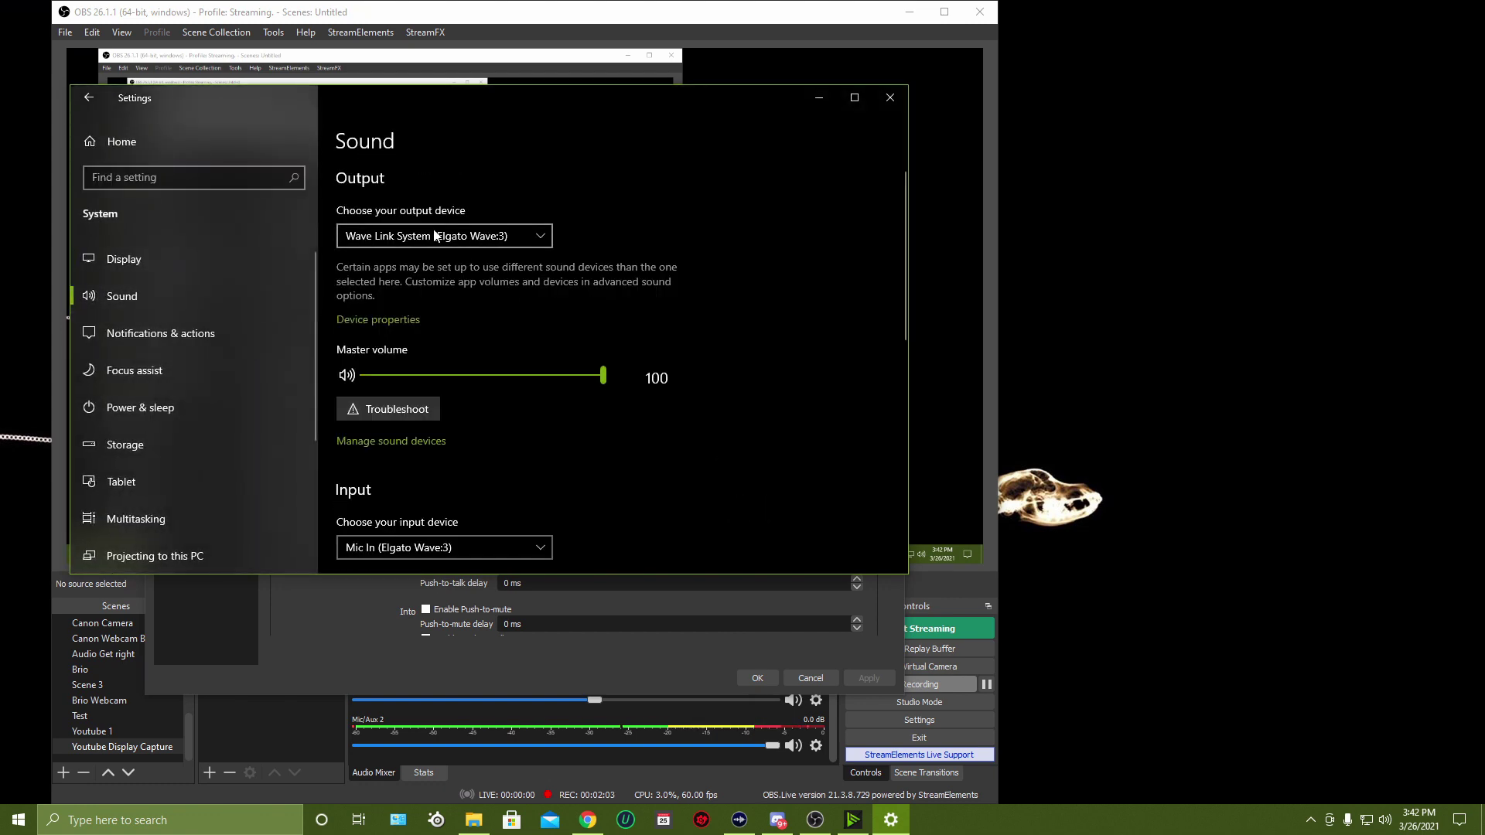
pyautogui.click(489, 246)
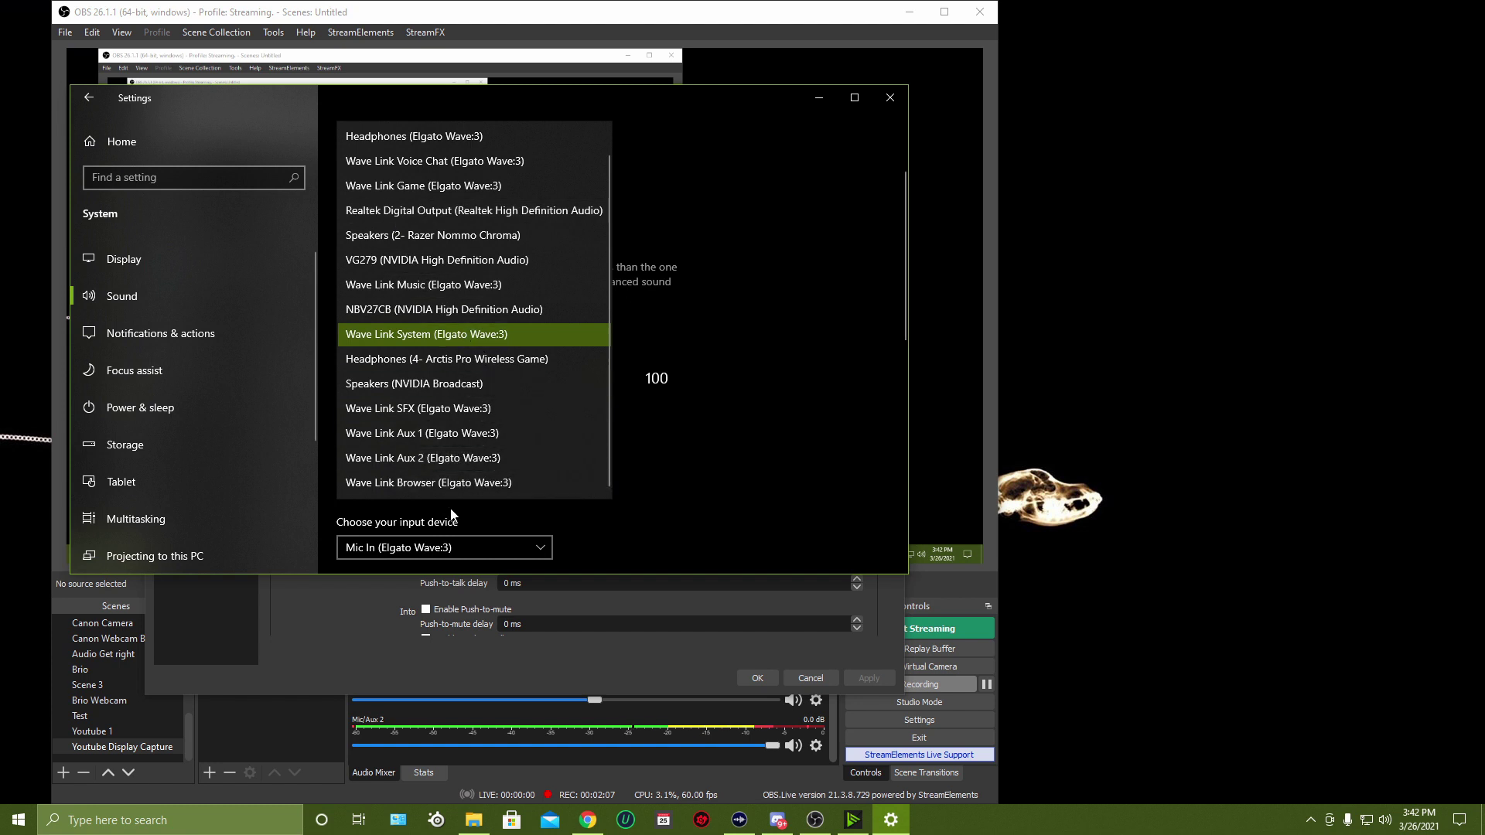
pyautogui.scroll(1, 472, 361)
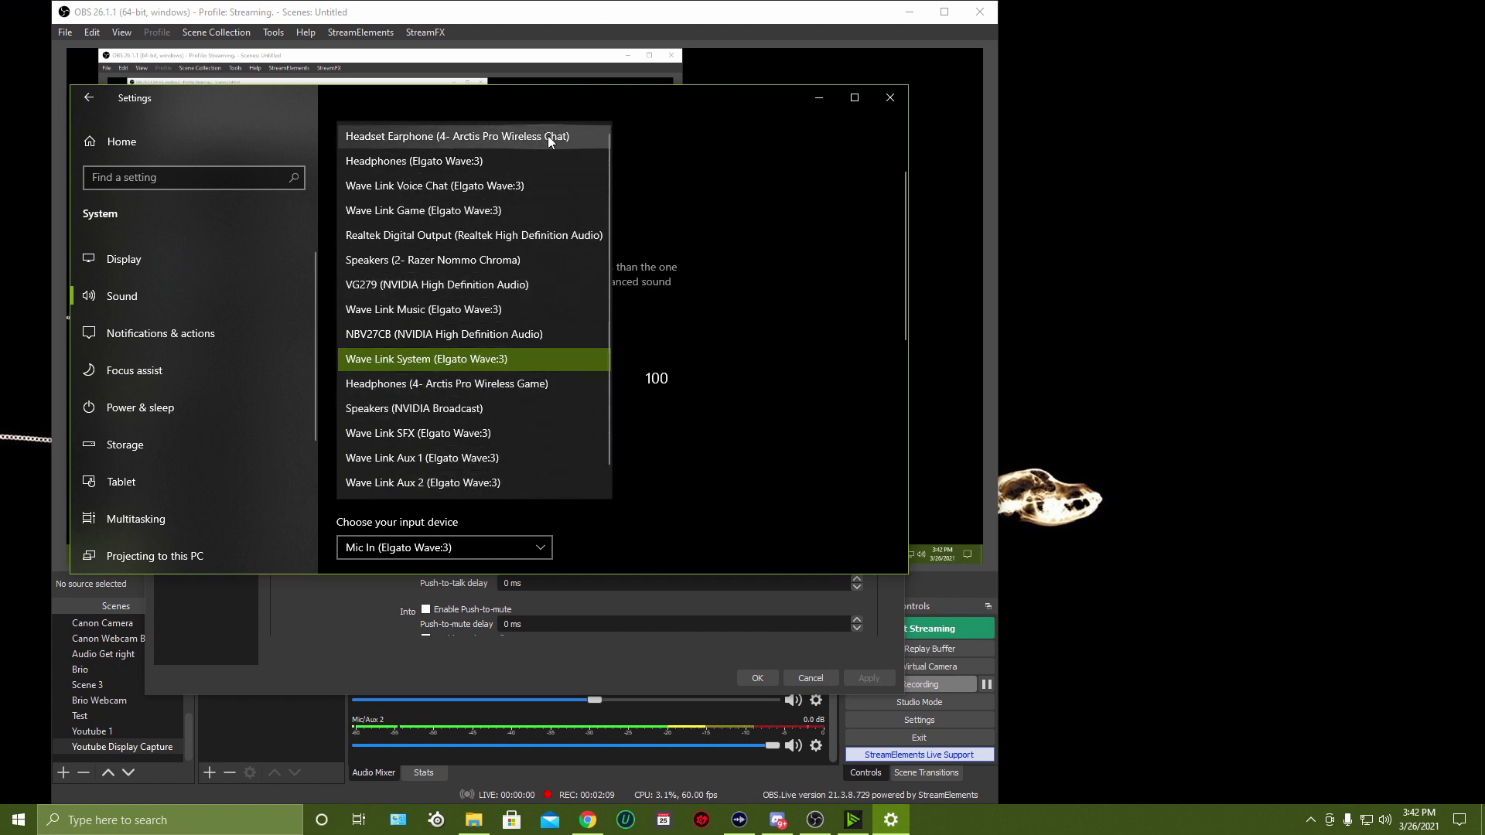
pyautogui.scroll(-1, 551, 427)
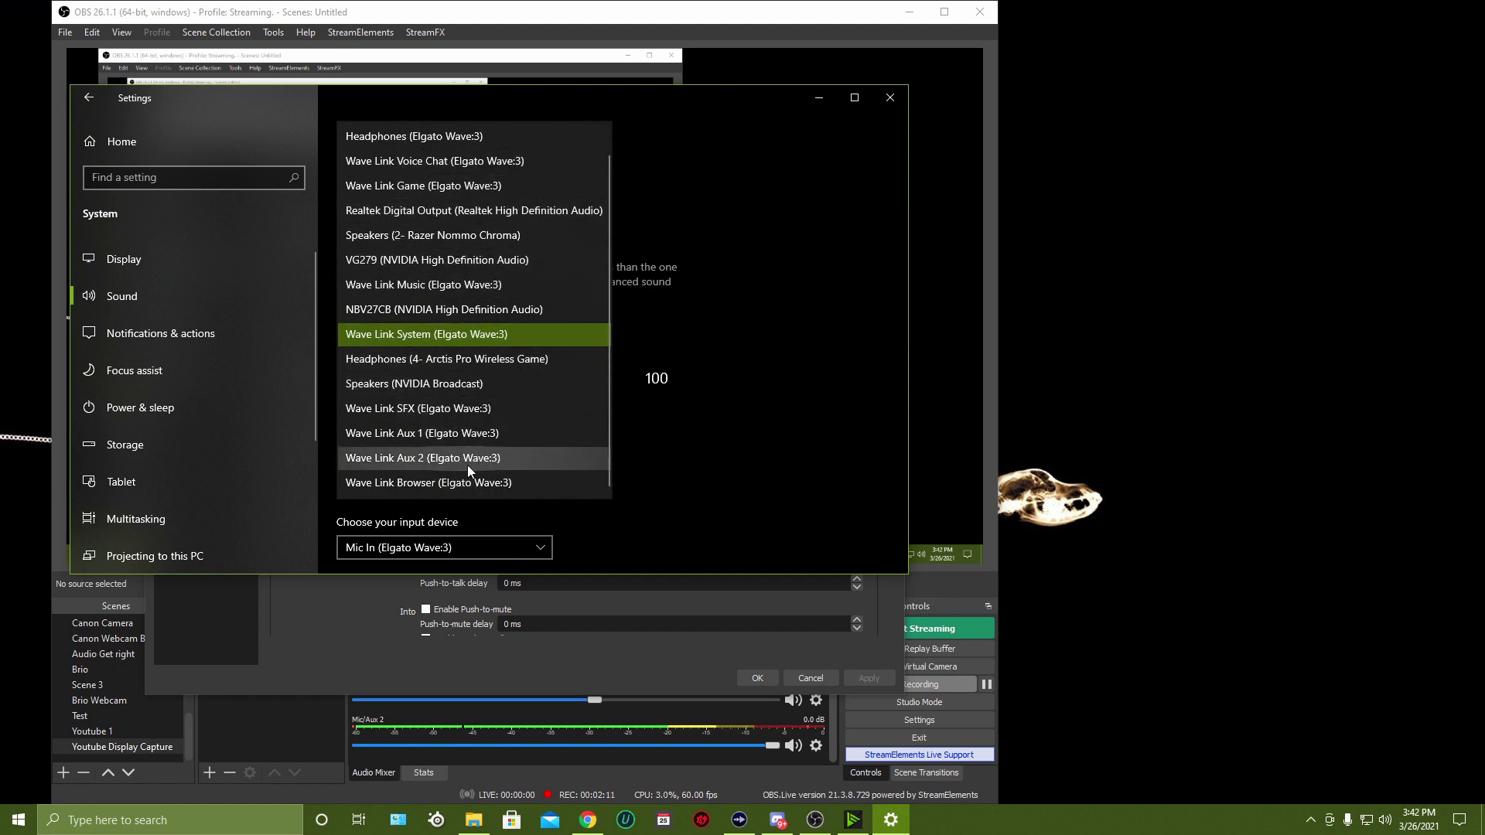
pyautogui.click(733, 420)
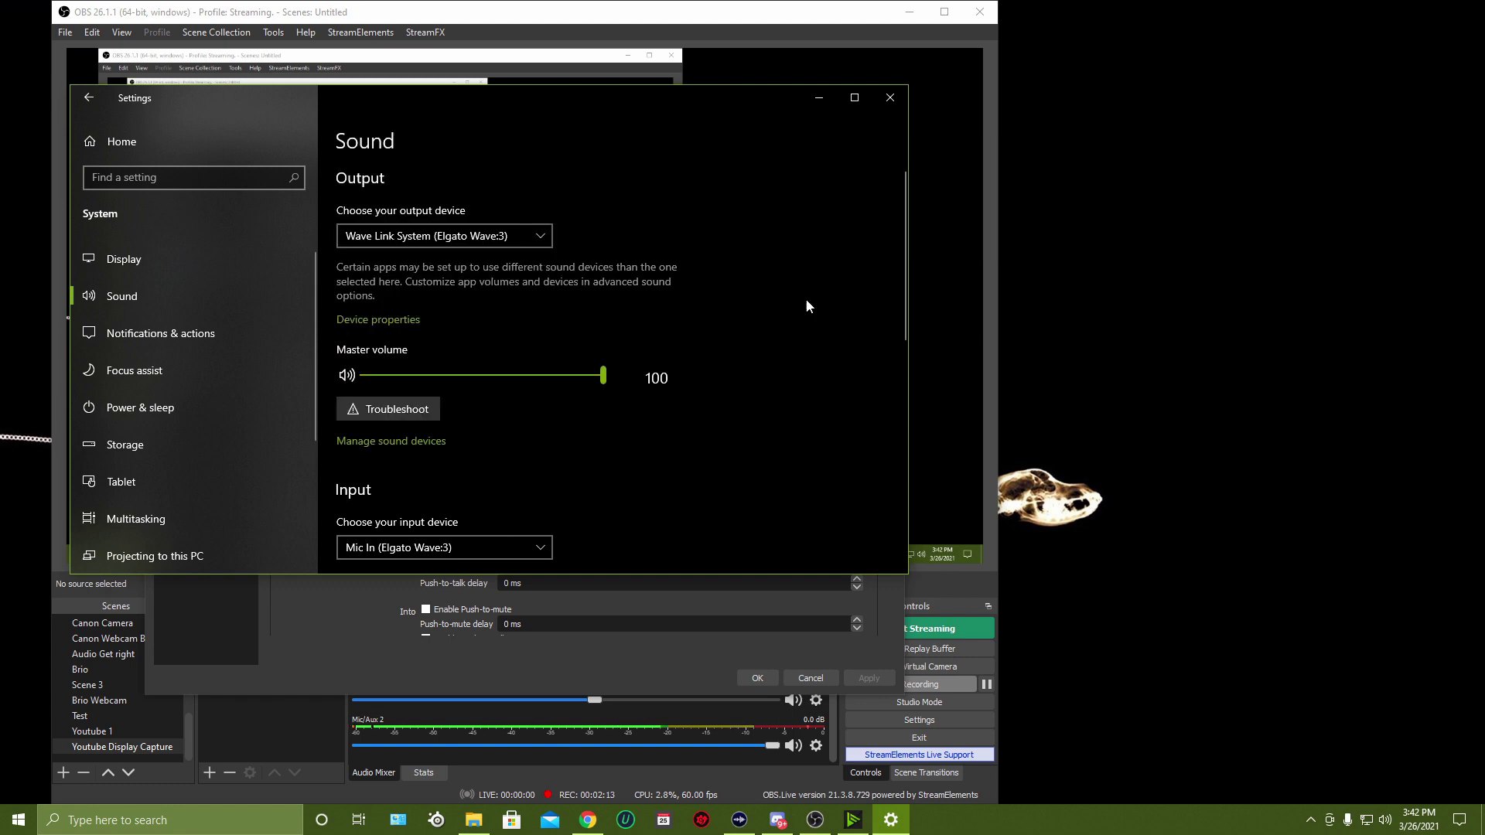
pyautogui.click(890, 98)
# - Reopen the Windows system sound settings to review the output and input devices, and close them again
pyautogui.click(16, 823)
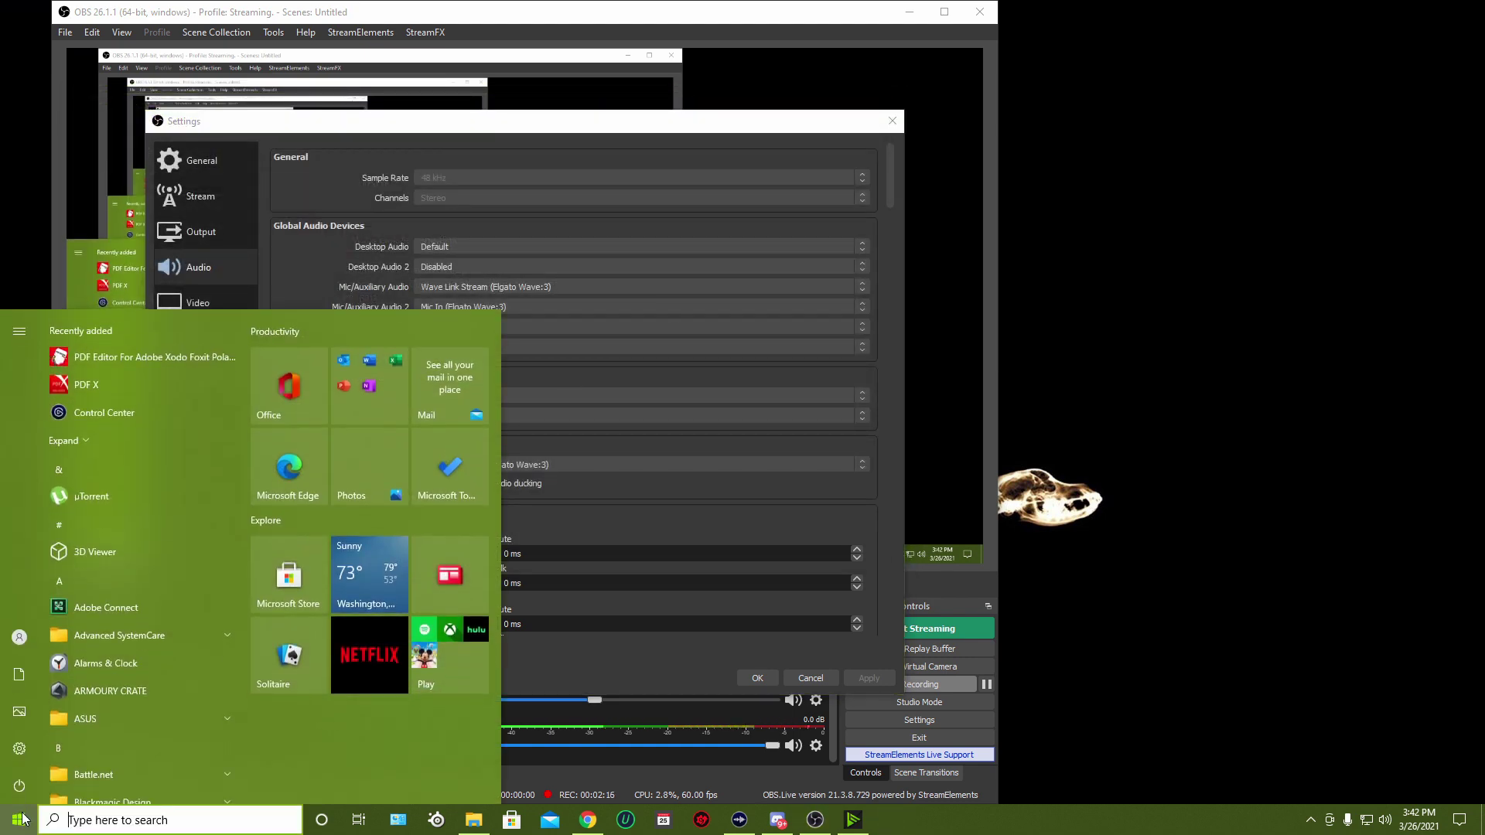
pyautogui.click(20, 748)
pyautogui.click(192, 354)
pyautogui.click(151, 296)
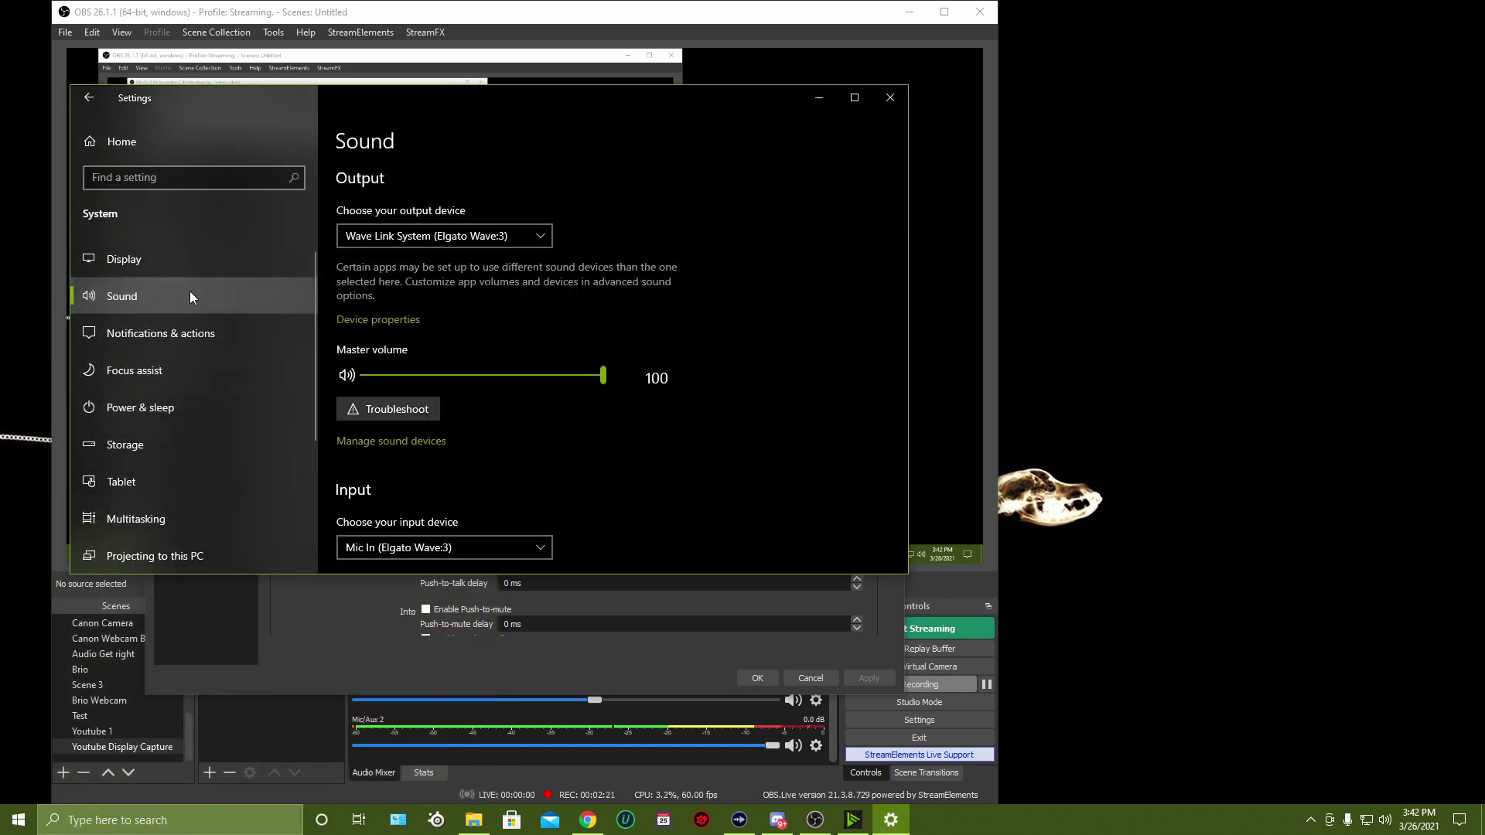
pyautogui.click(890, 97)
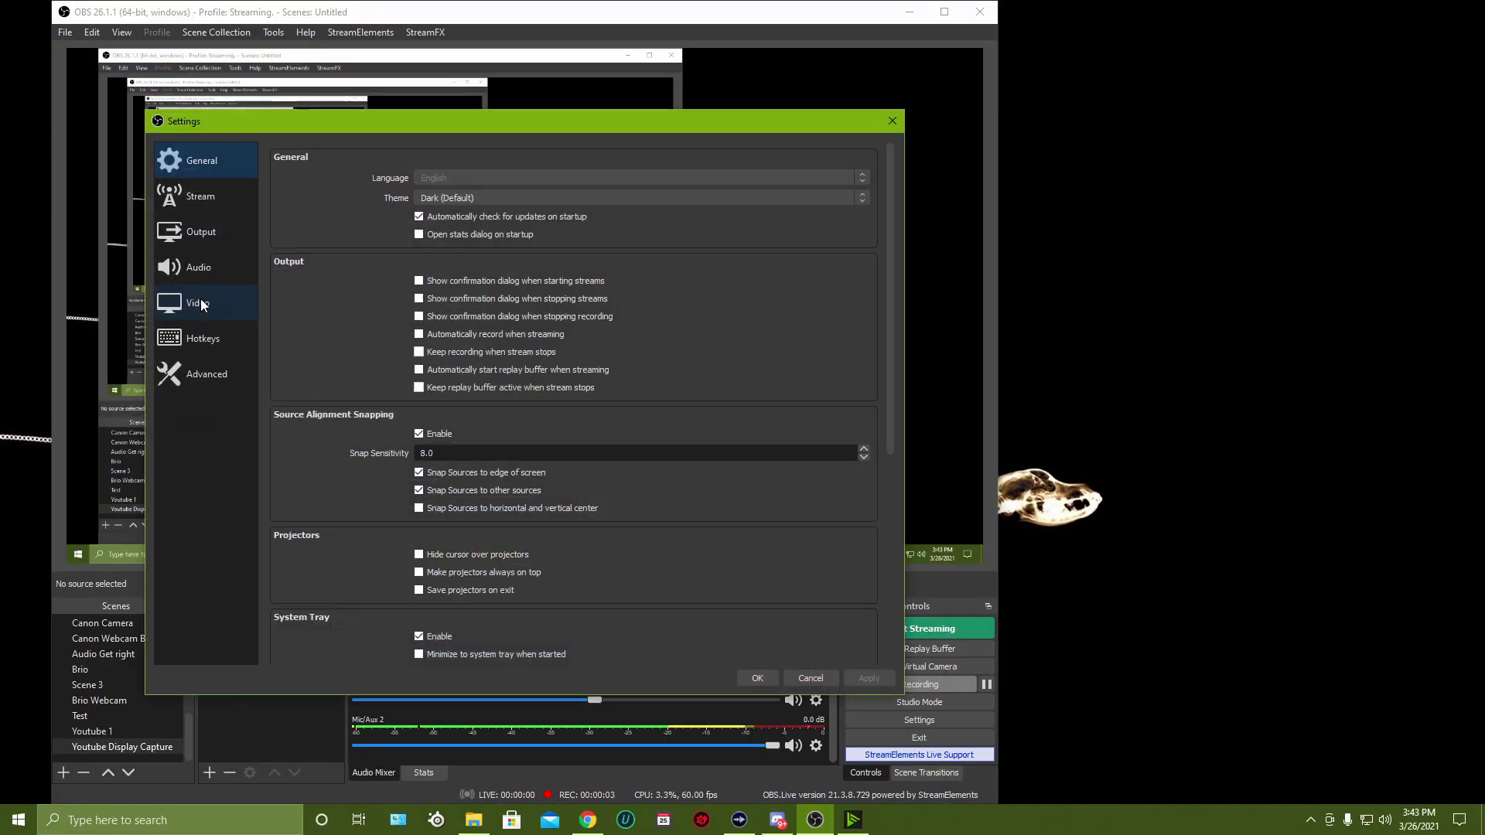
# - Set the audio Monitoring Device to Default in the OBS audio settings
pyautogui.click(186, 266)
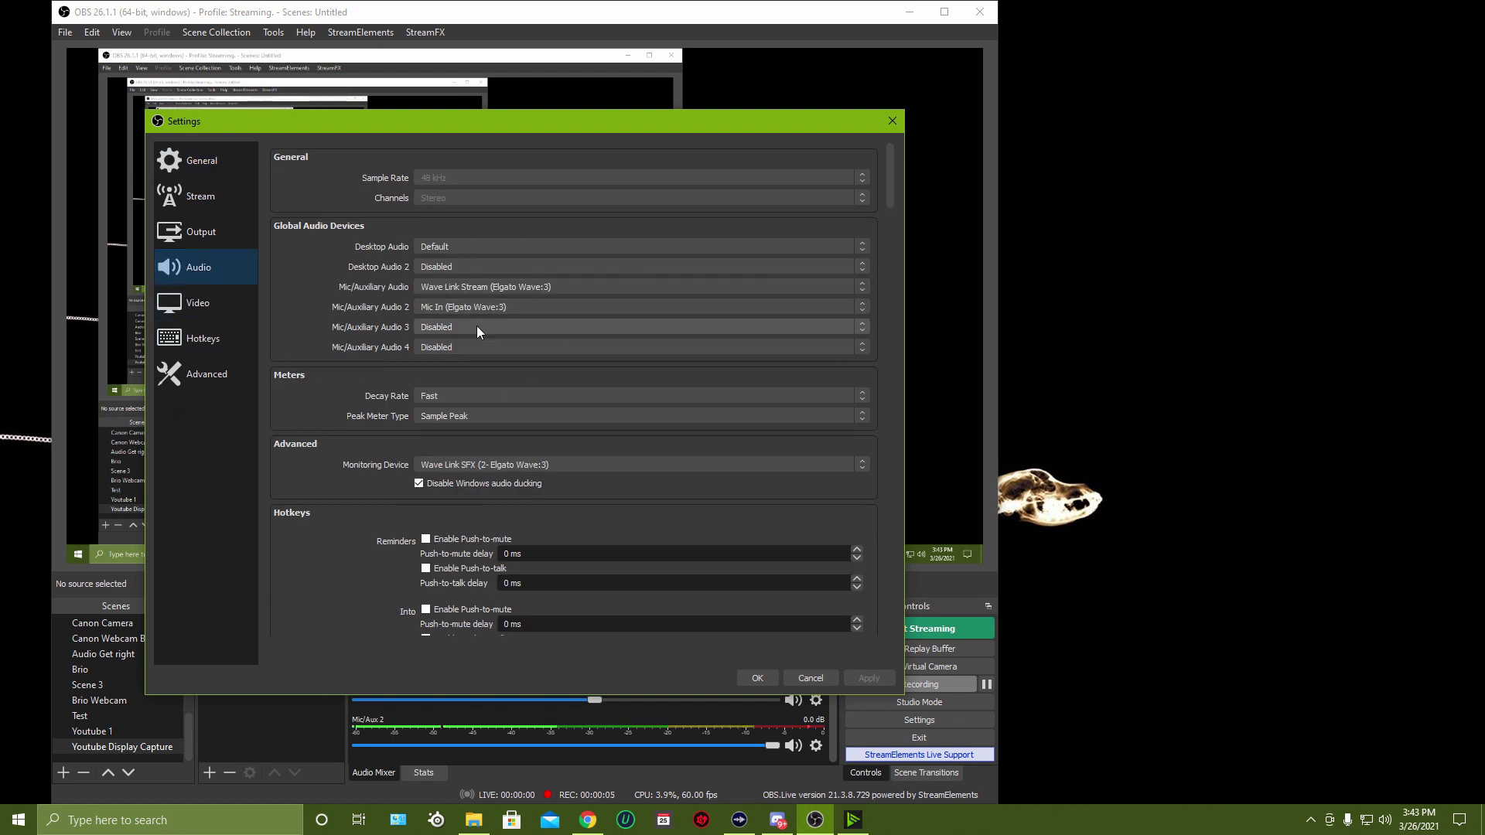
pyautogui.scroll(-1, 465, 369)
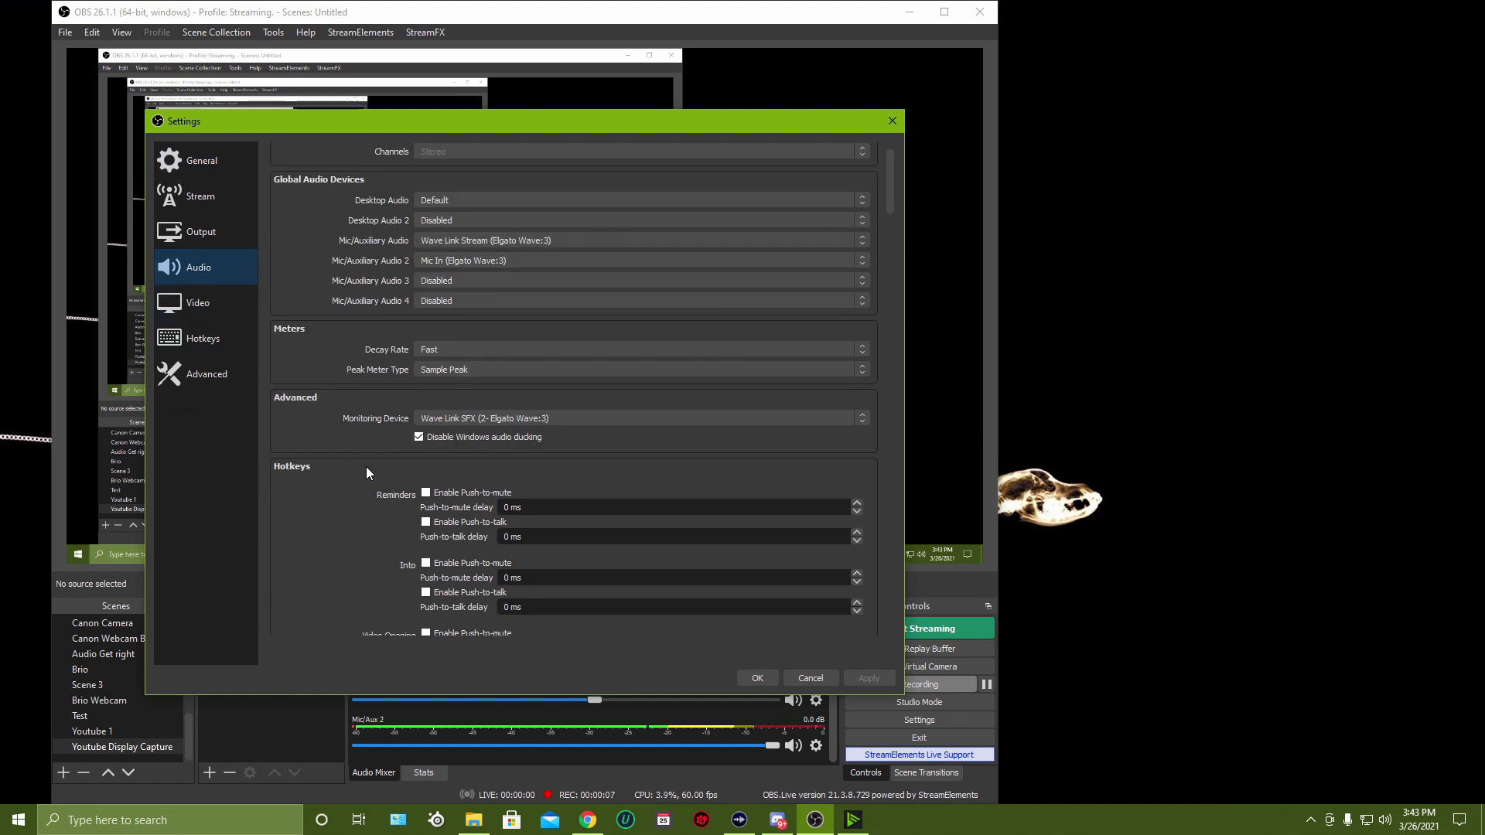
pyautogui.scroll(2, 574, 421)
pyautogui.click(574, 425)
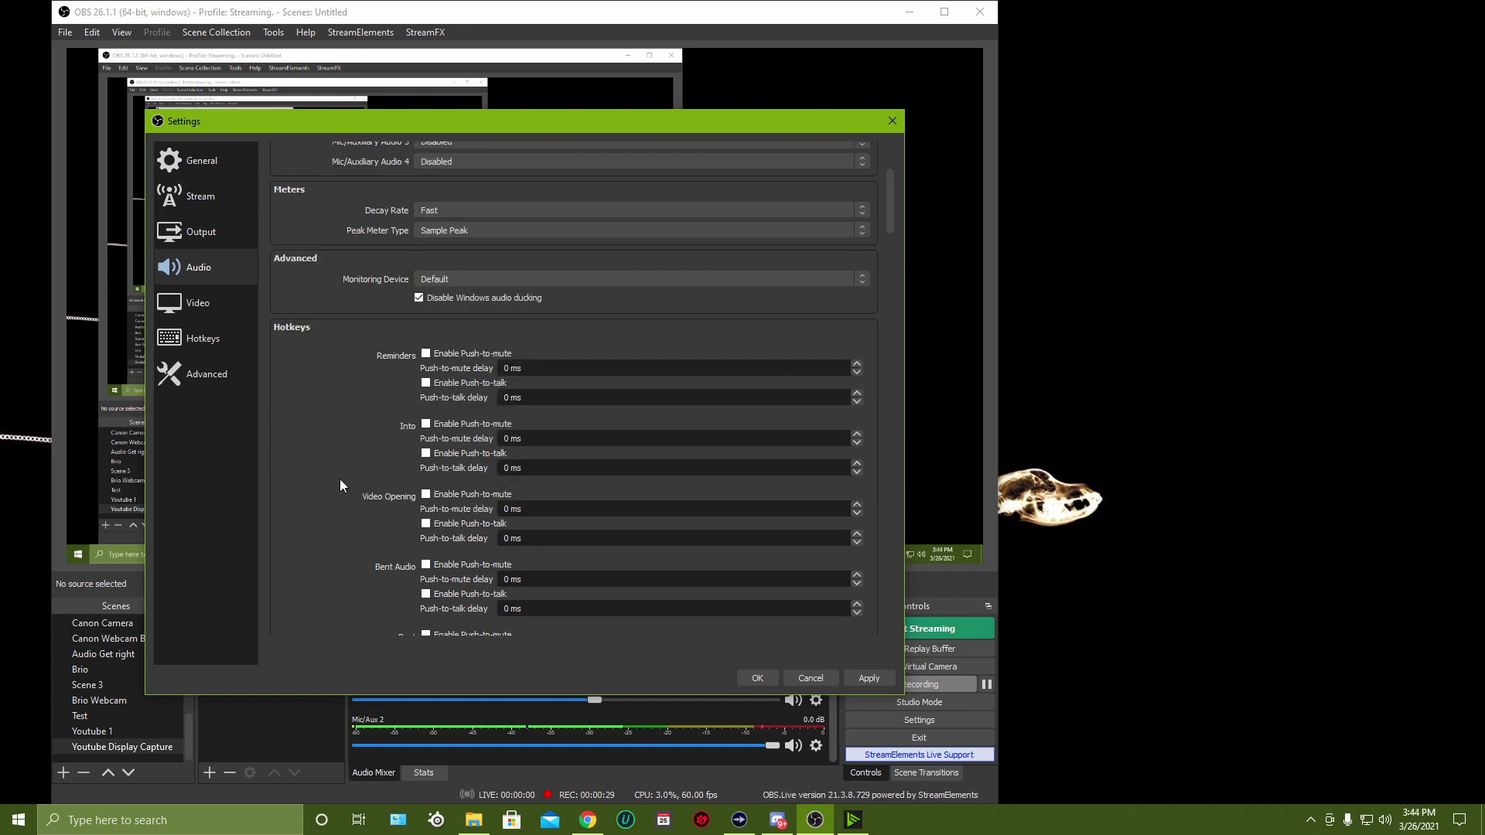
# - Examine the push-to-mute and push-to-talk options for each source in the audio settings
pyautogui.scroll(-5, 340, 481)
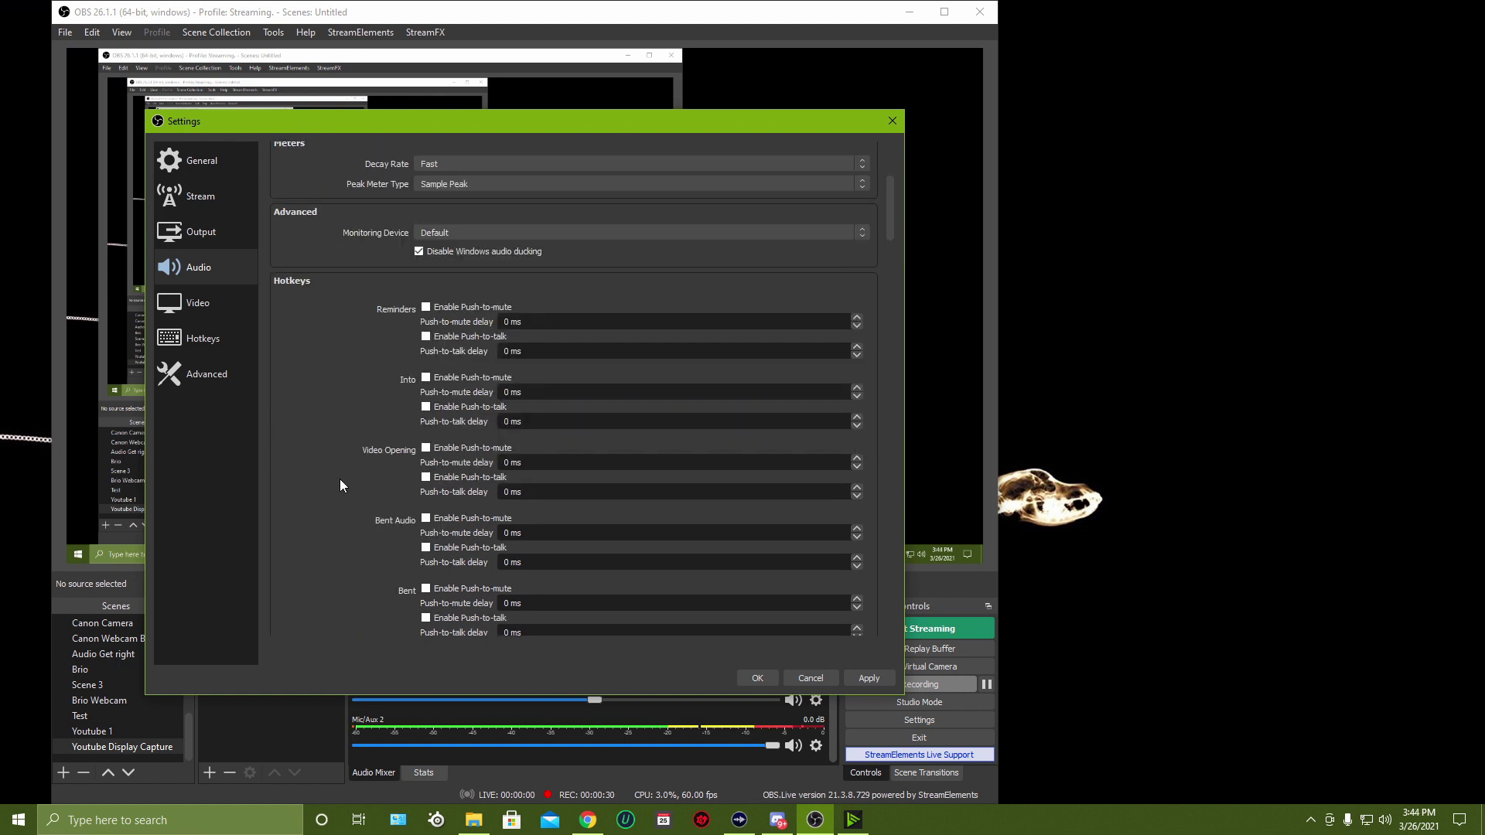
pyautogui.scroll(-3, 341, 485)
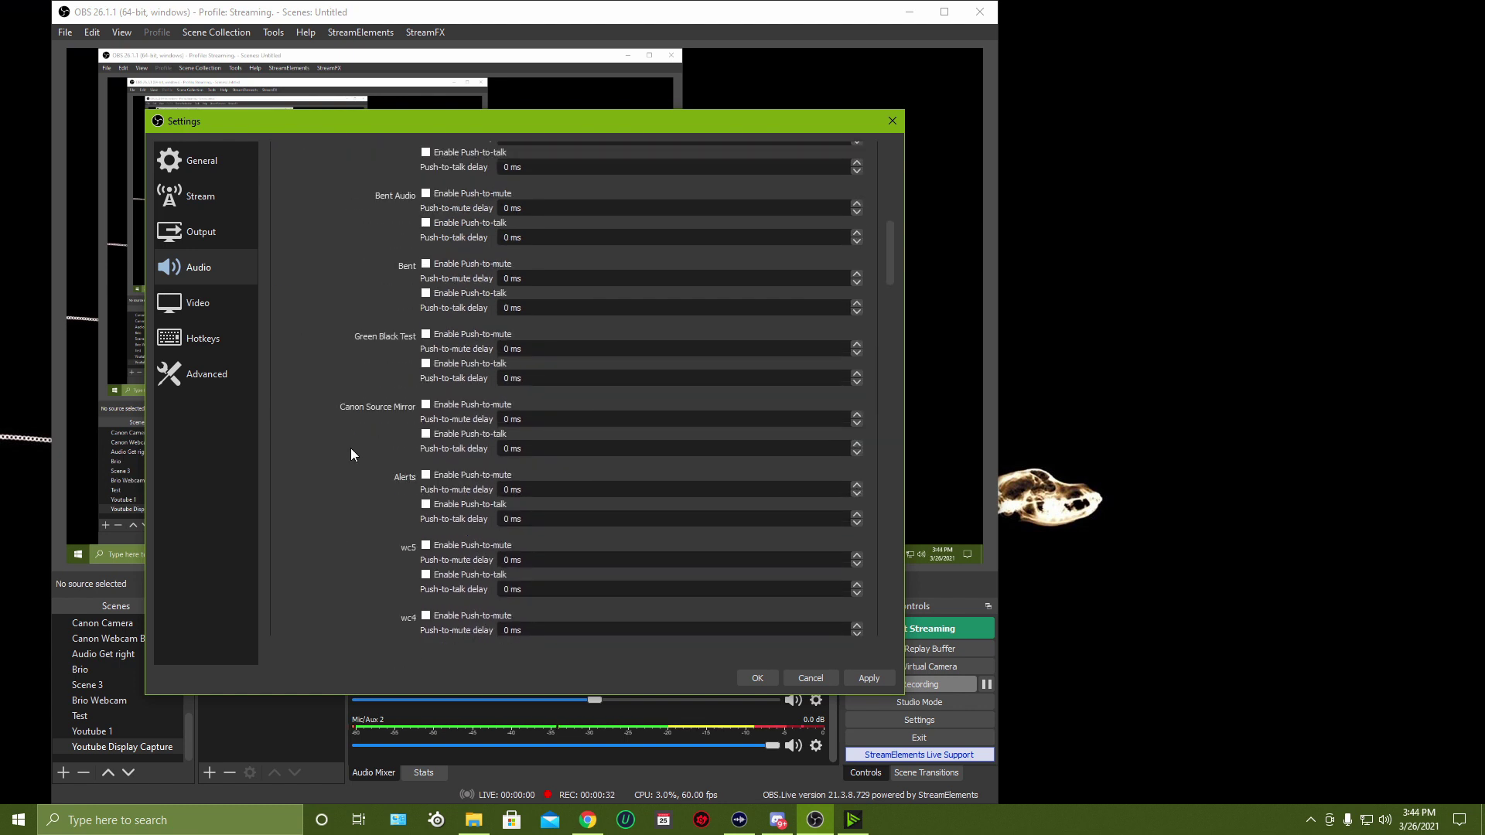
pyautogui.scroll(7, 391, 392)
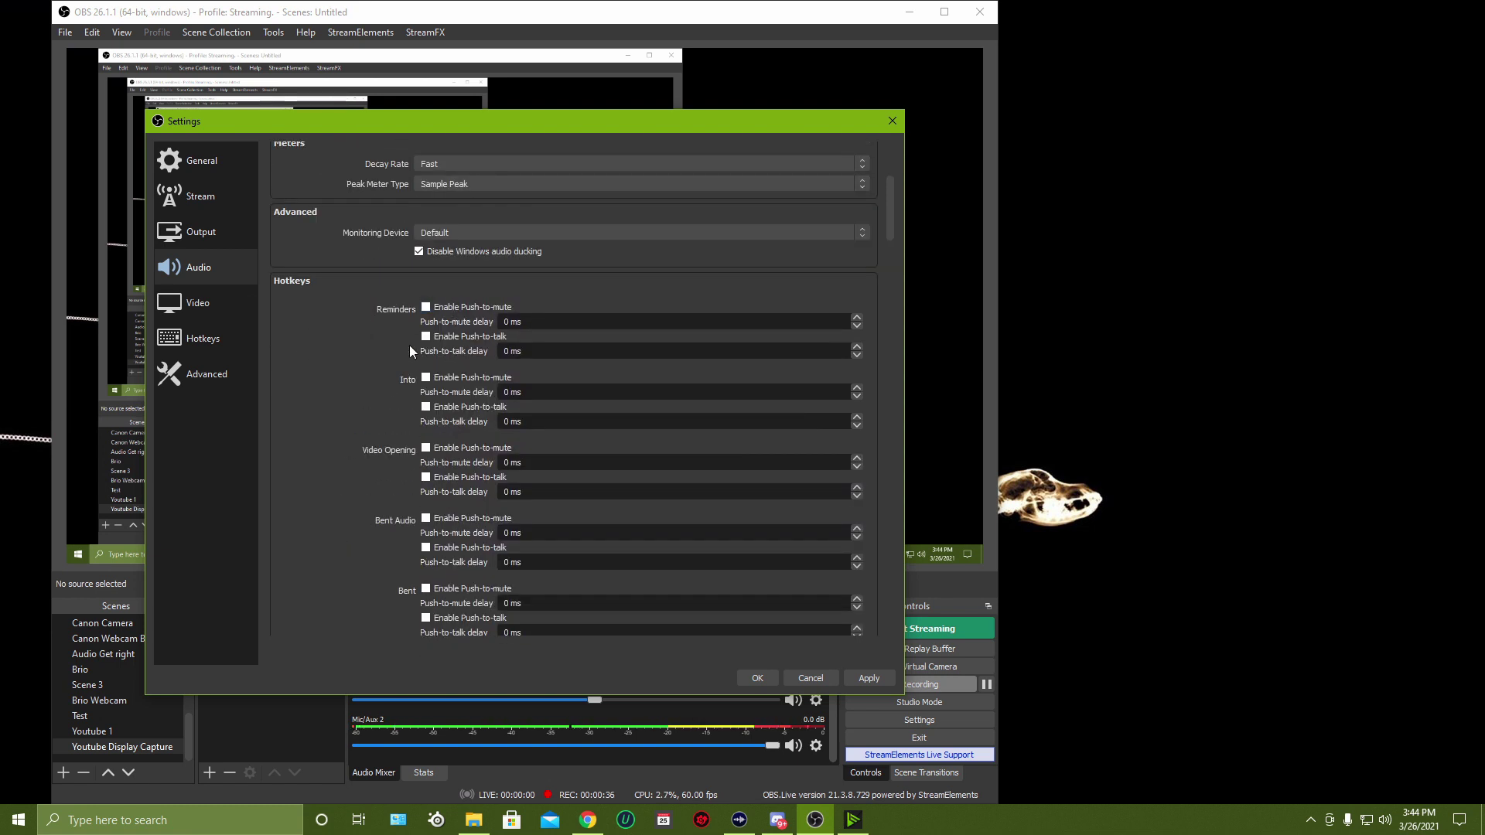
pyautogui.scroll(-3, 353, 453)
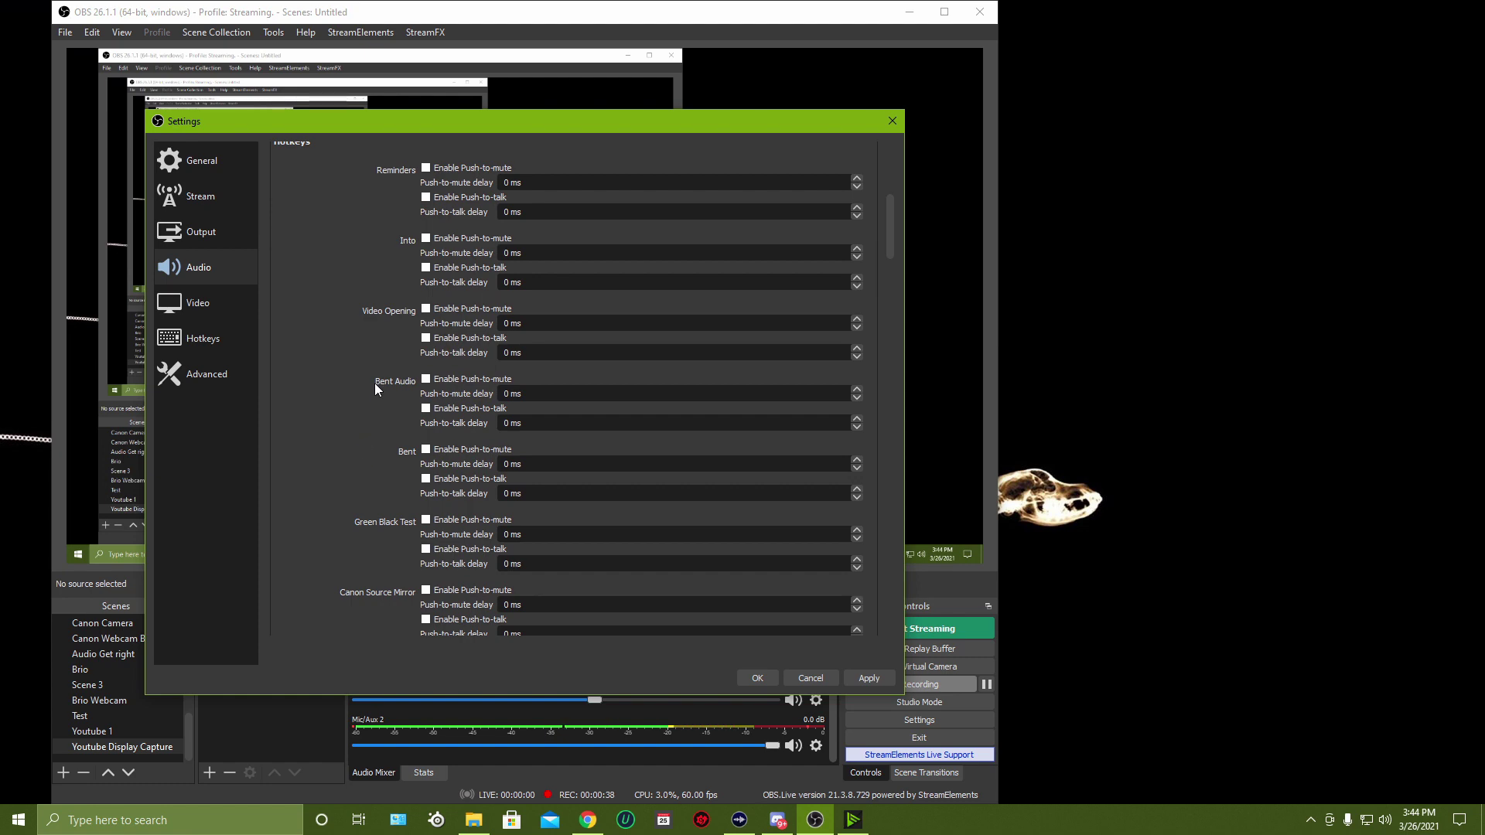
pyautogui.scroll(-10, 374, 393)
pyautogui.scroll(-12, 375, 384)
pyautogui.scroll(-3, 374, 387)
# - Examine the hotkey assignments for streaming, recording, saving replays and switching scenes
pyautogui.click(203, 340)
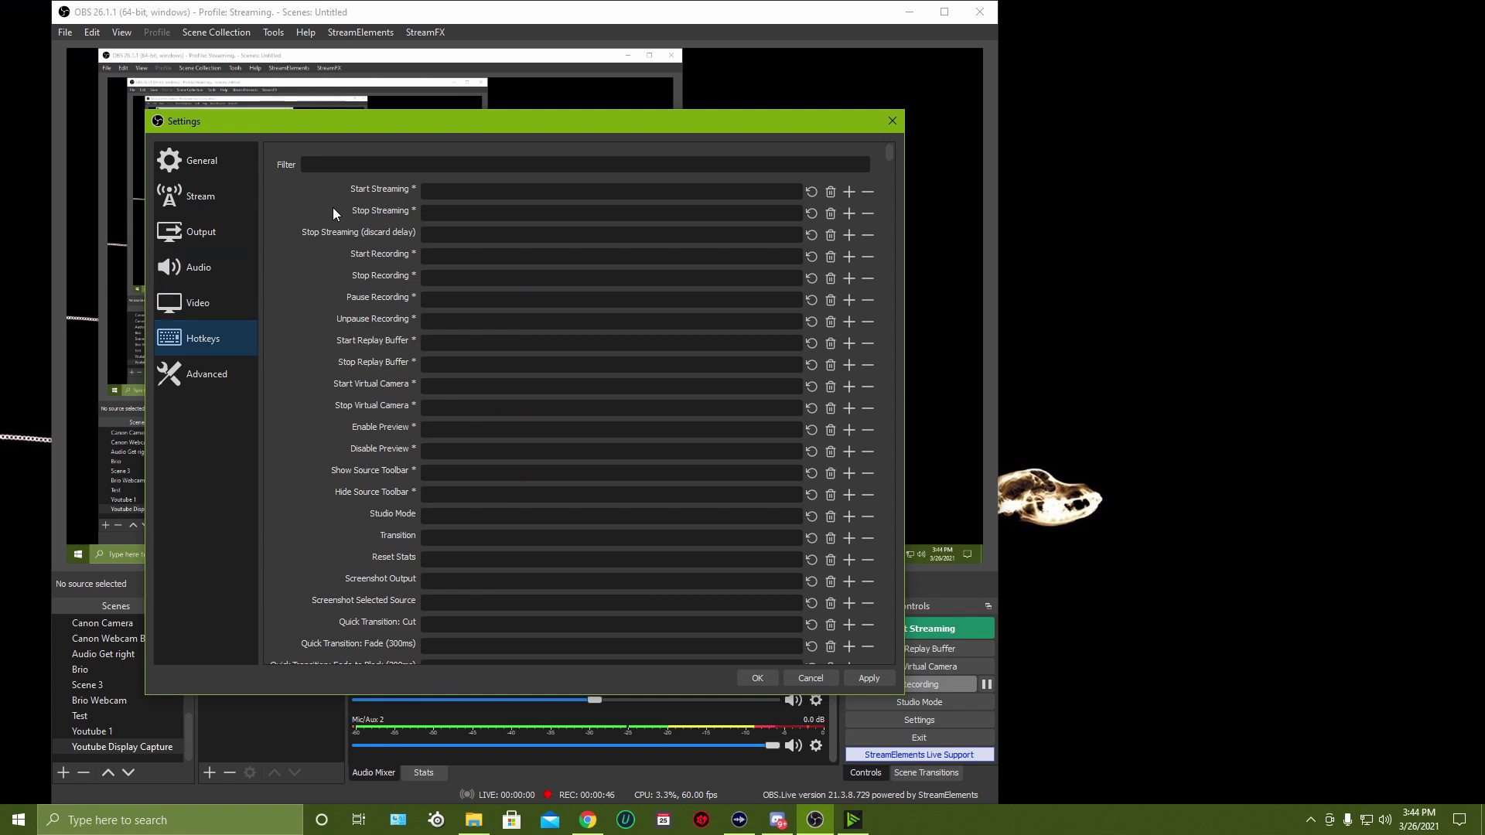
pyautogui.scroll(-3, 332, 207)
pyautogui.scroll(-3, 333, 208)
pyautogui.scroll(4, 333, 207)
pyautogui.scroll(2, 333, 207)
pyautogui.scroll(-4, 342, 302)
pyautogui.scroll(-1, 342, 301)
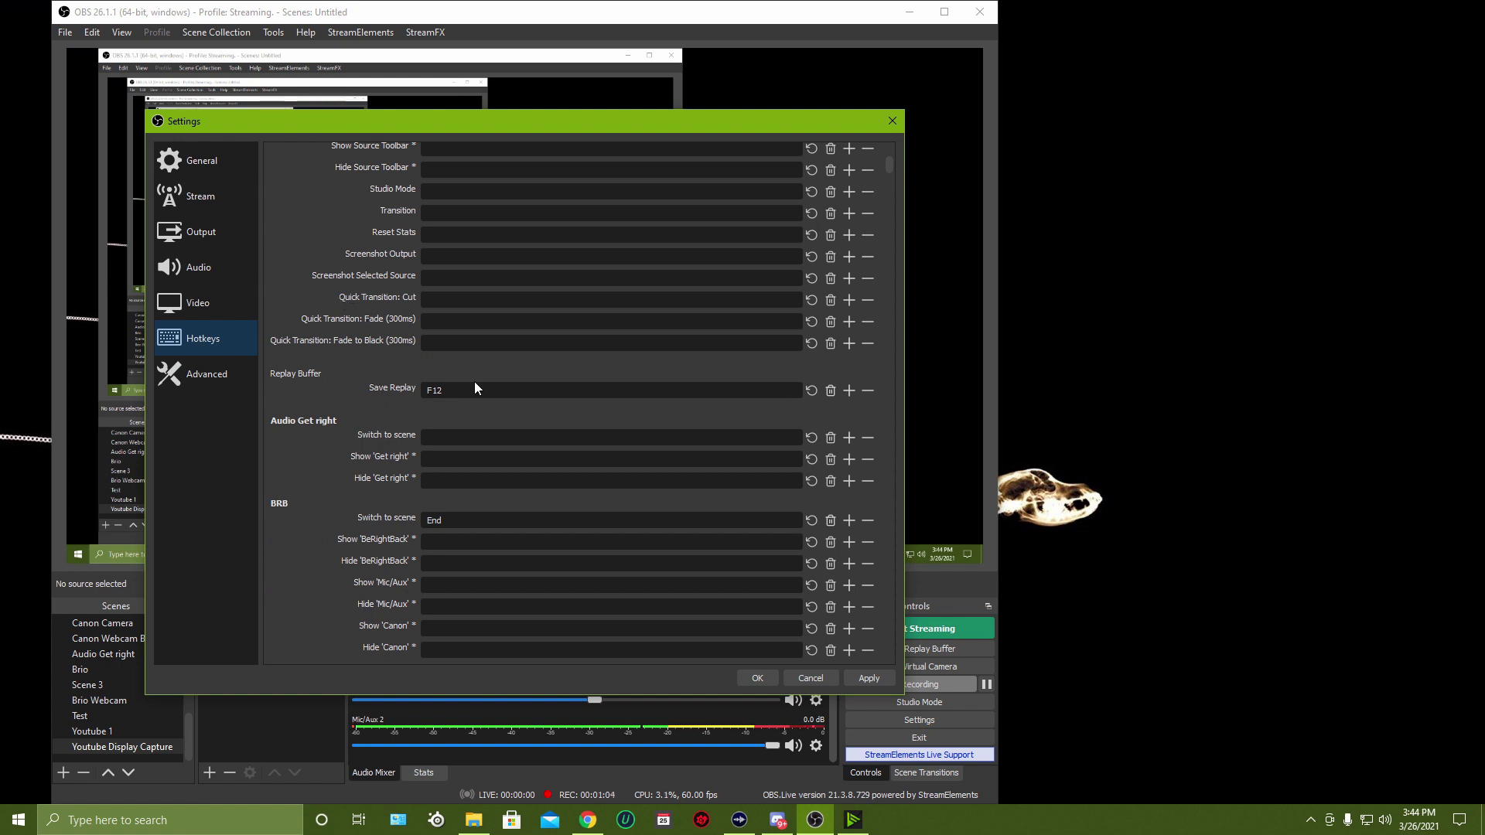
pyautogui.scroll(4, 477, 371)
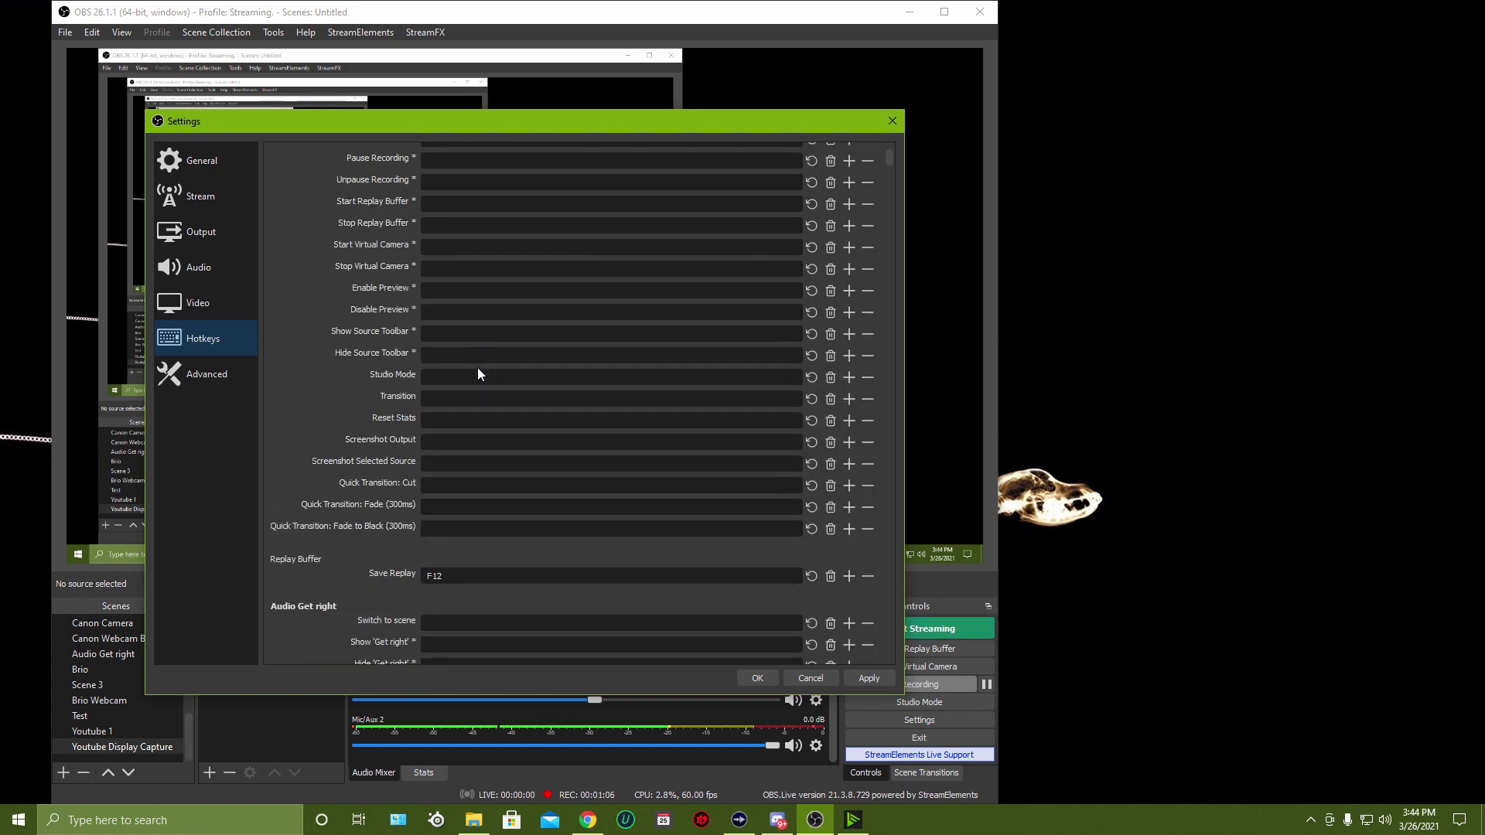
# - Examine the replay buffer hotkey and the switch, show and hide hotkeys of each scene, from BRB and Gameplay to Stream Ending
pyautogui.scroll(-1, 487, 546)
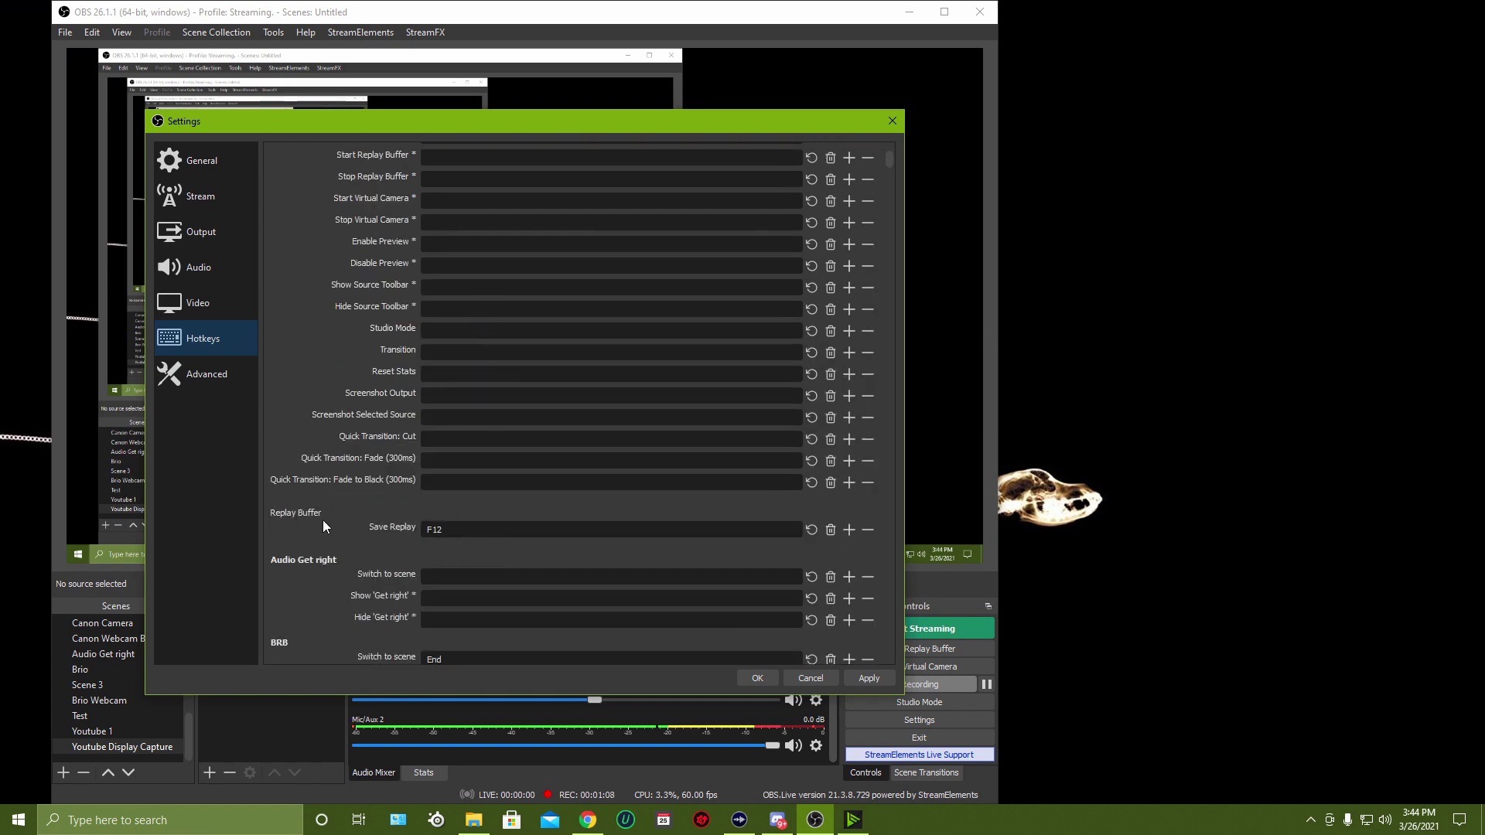
pyautogui.scroll(-1, 463, 533)
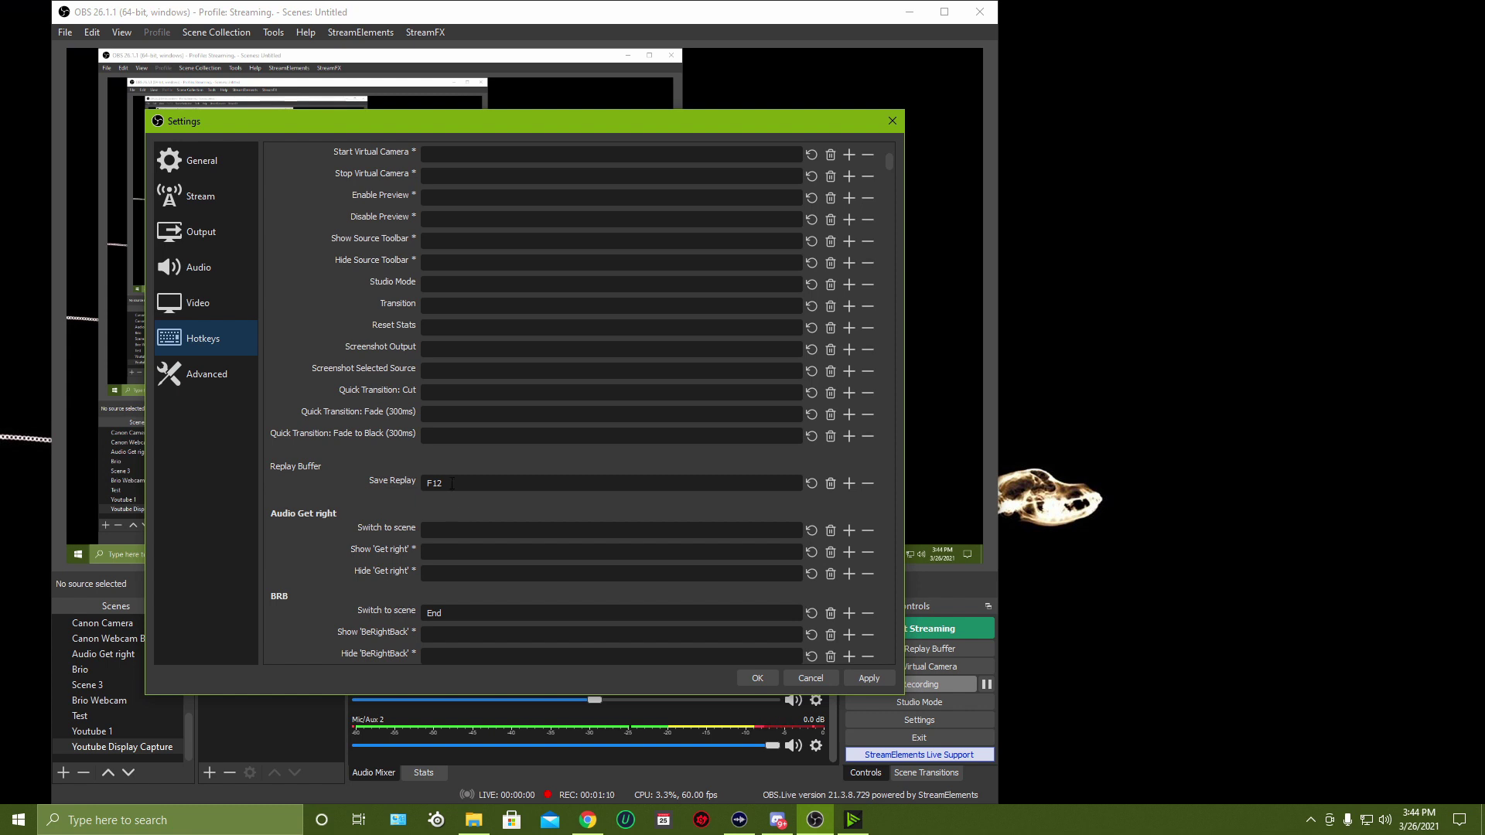
pyautogui.scroll(-3, 451, 483)
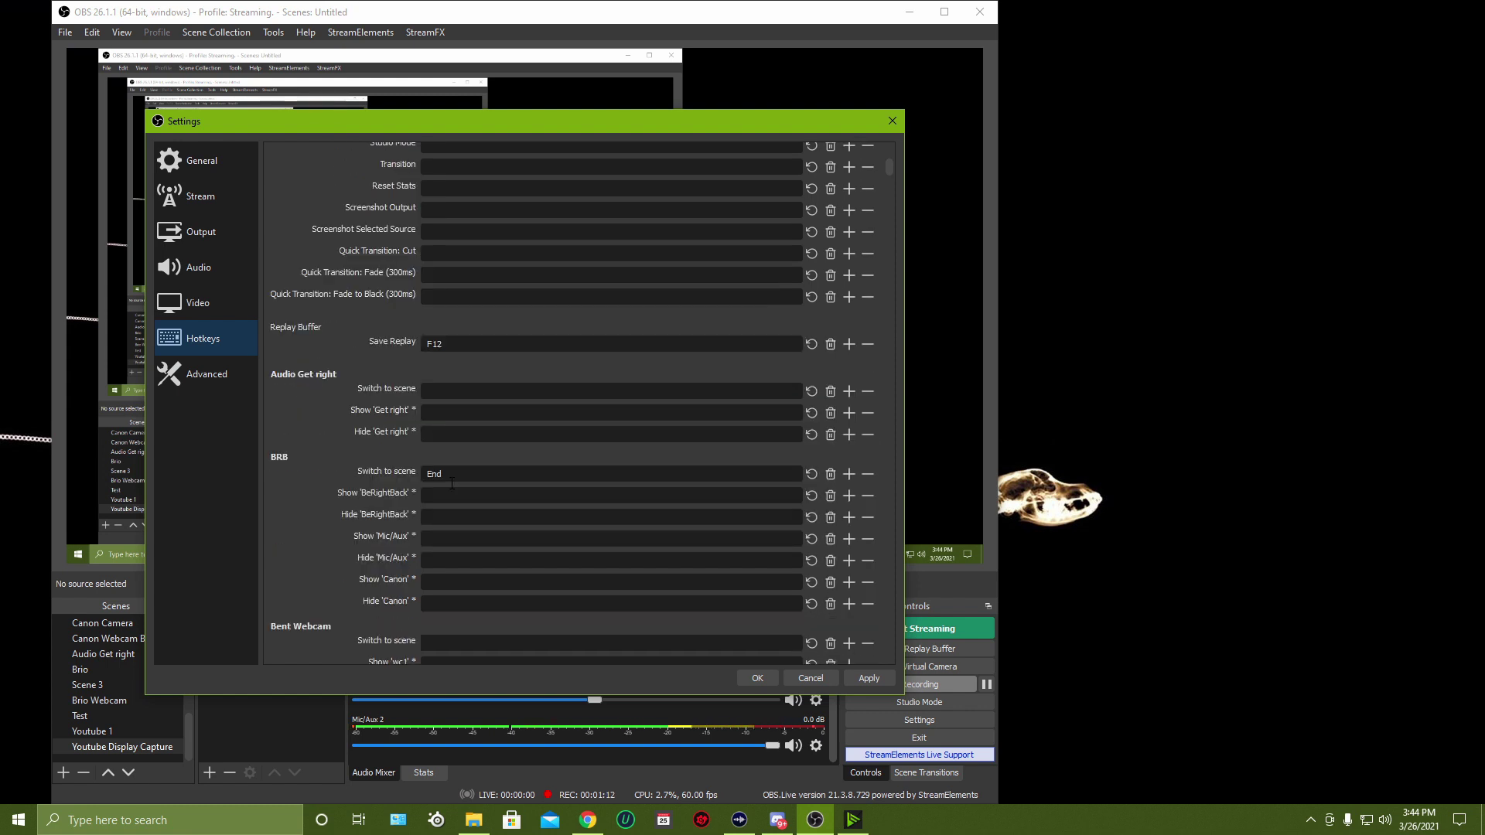
pyautogui.scroll(-4, 467, 472)
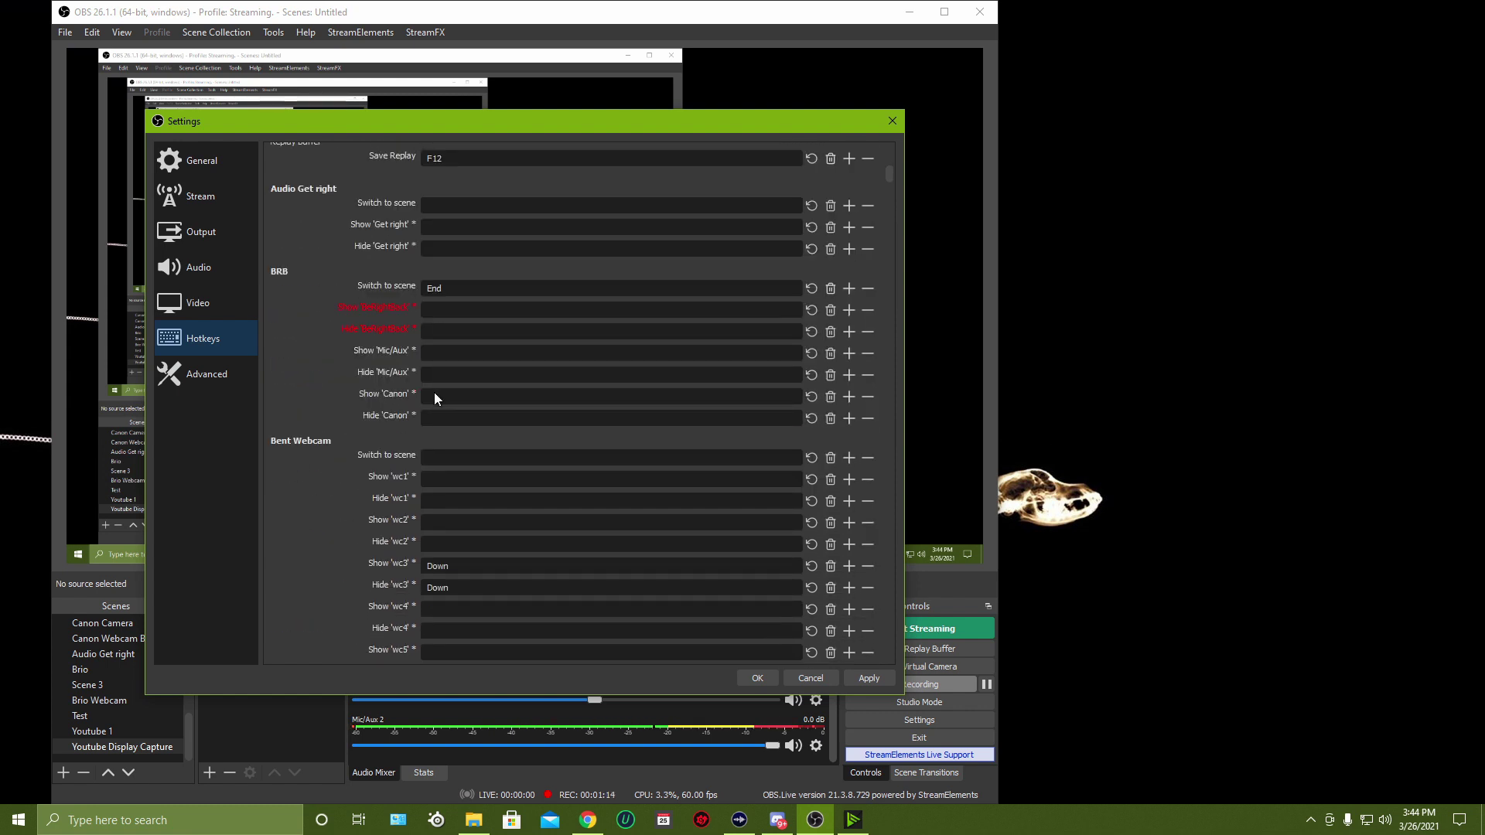
pyautogui.scroll(-2, 300, 453)
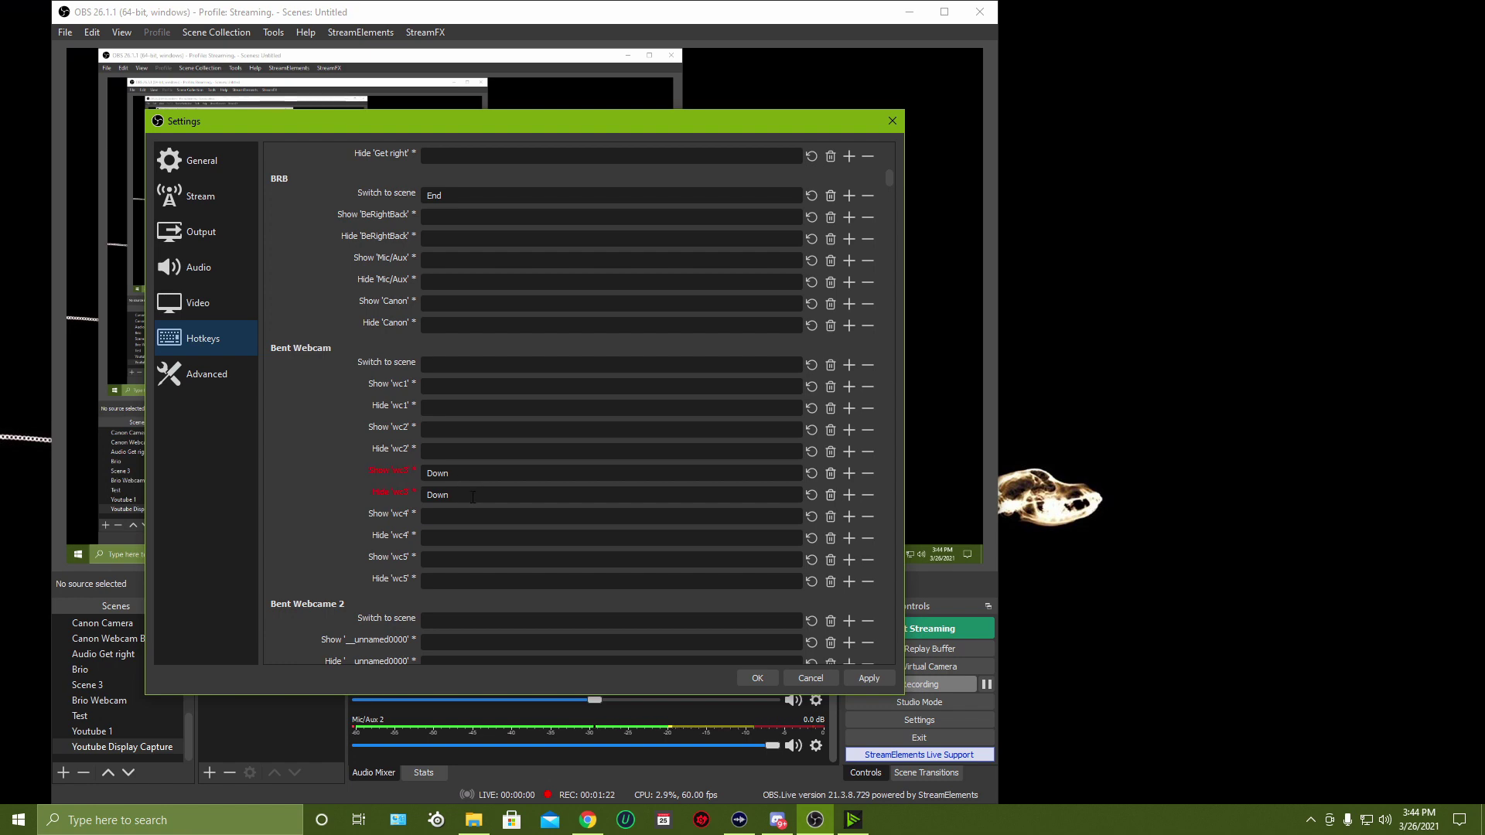
pyautogui.scroll(-5, 326, 468)
pyautogui.scroll(-15, 326, 467)
pyautogui.scroll(-9, 326, 467)
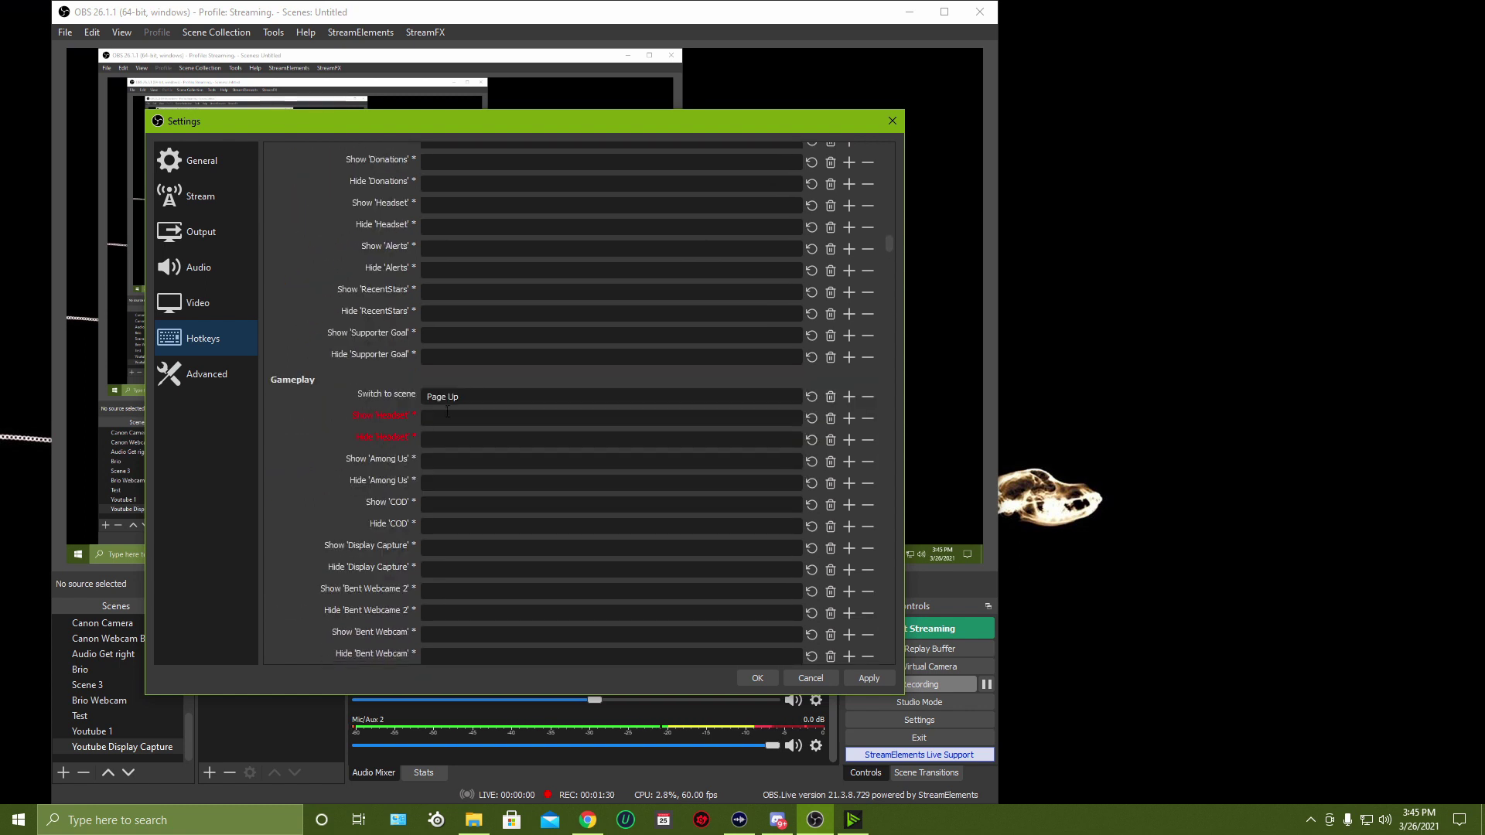
pyautogui.scroll(-3, 375, 432)
pyautogui.scroll(-15, 369, 426)
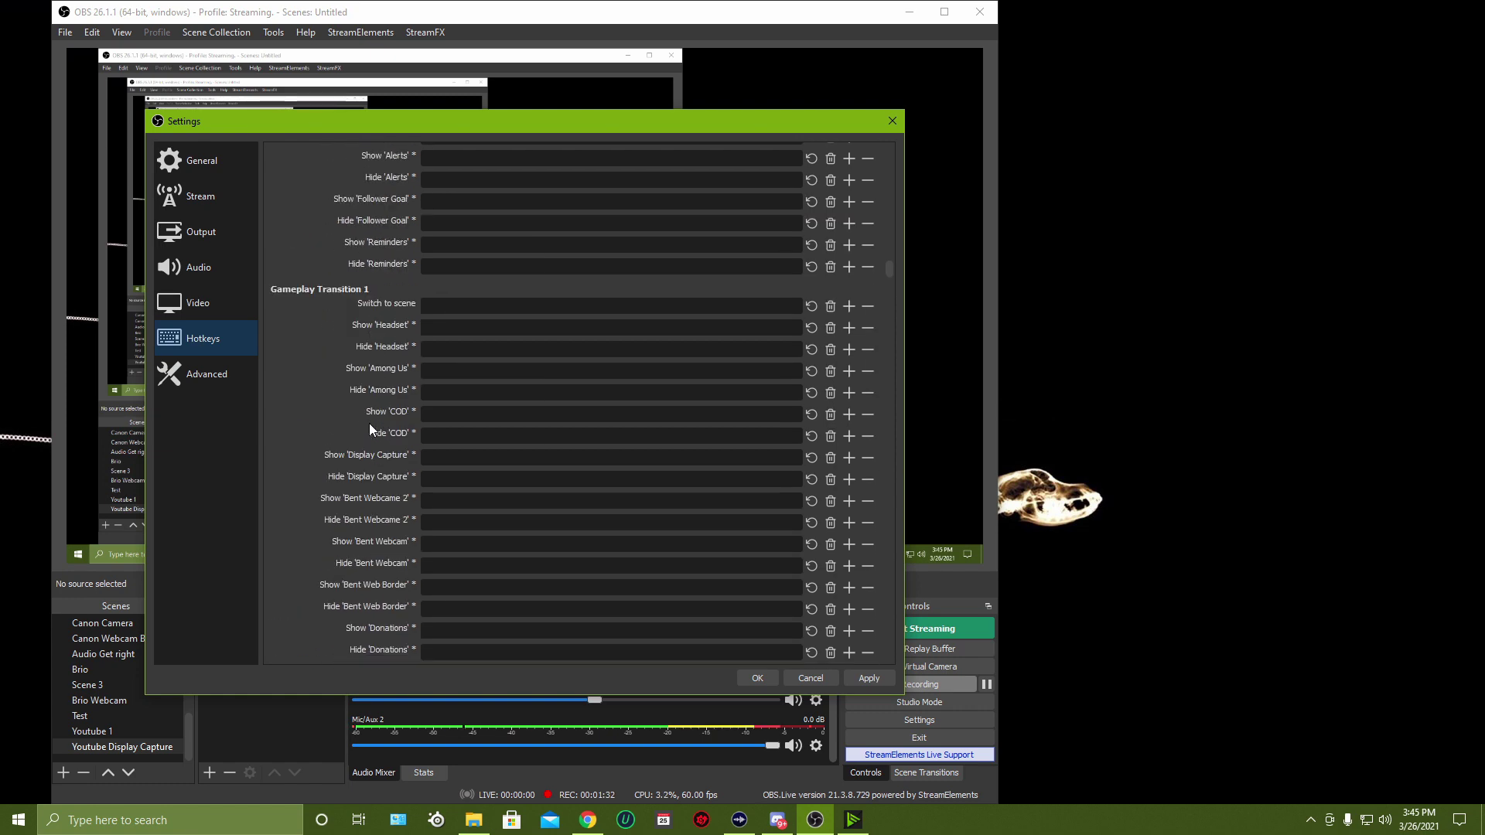
pyautogui.scroll(-10, 369, 424)
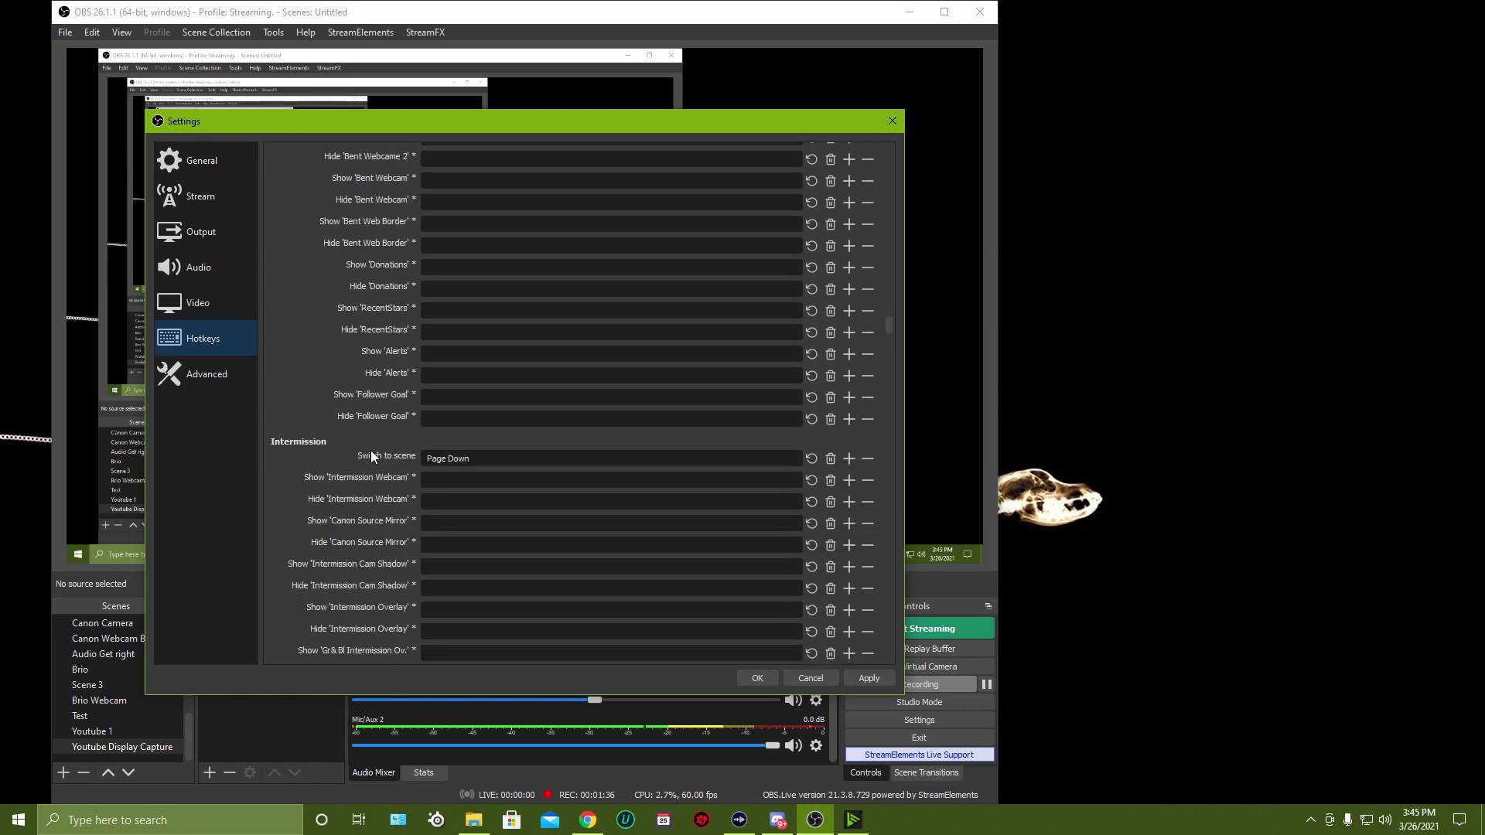
pyautogui.scroll(-15, 371, 451)
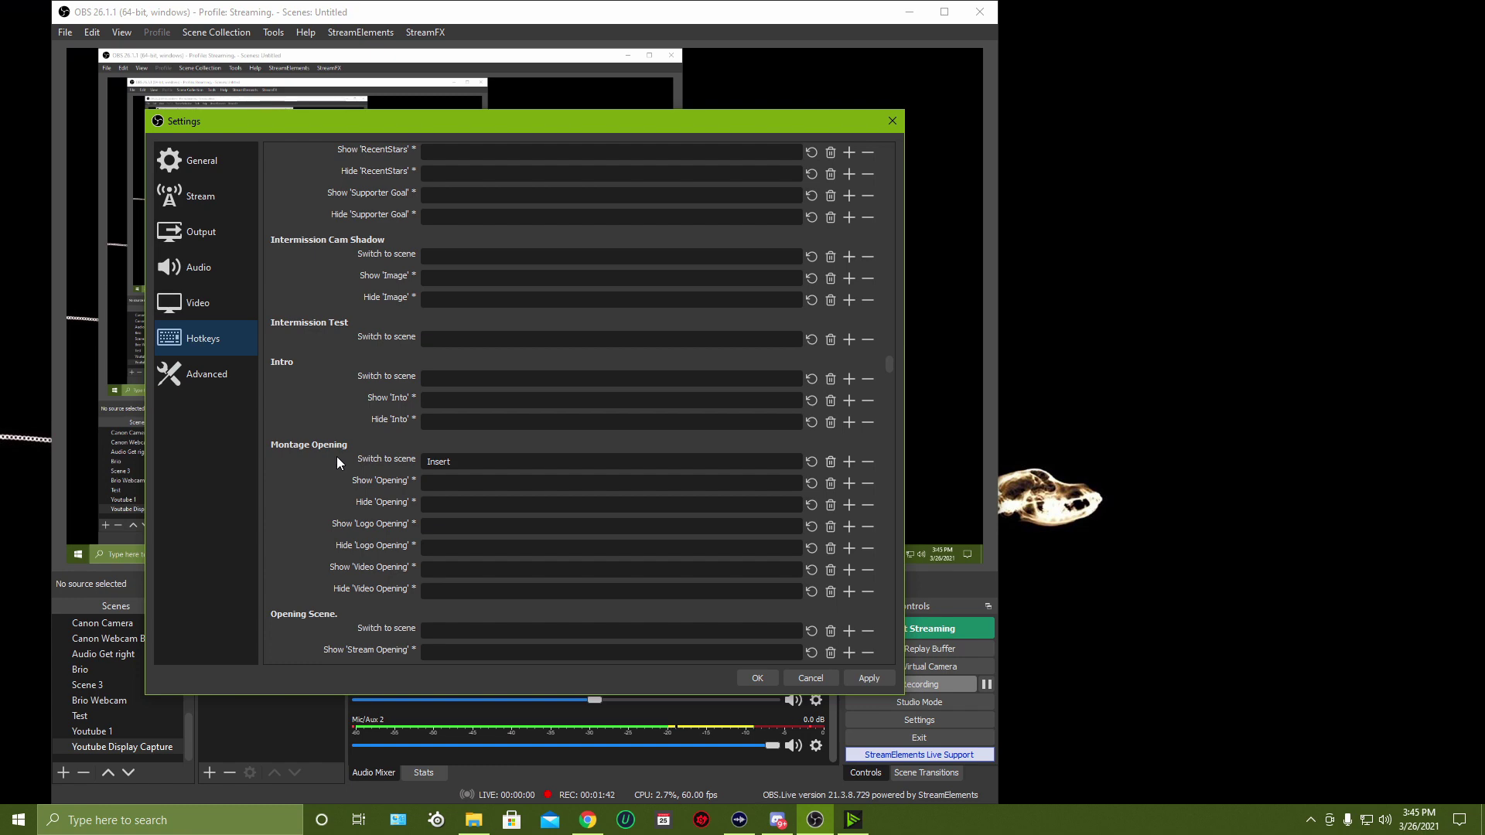
pyautogui.scroll(-9, 337, 462)
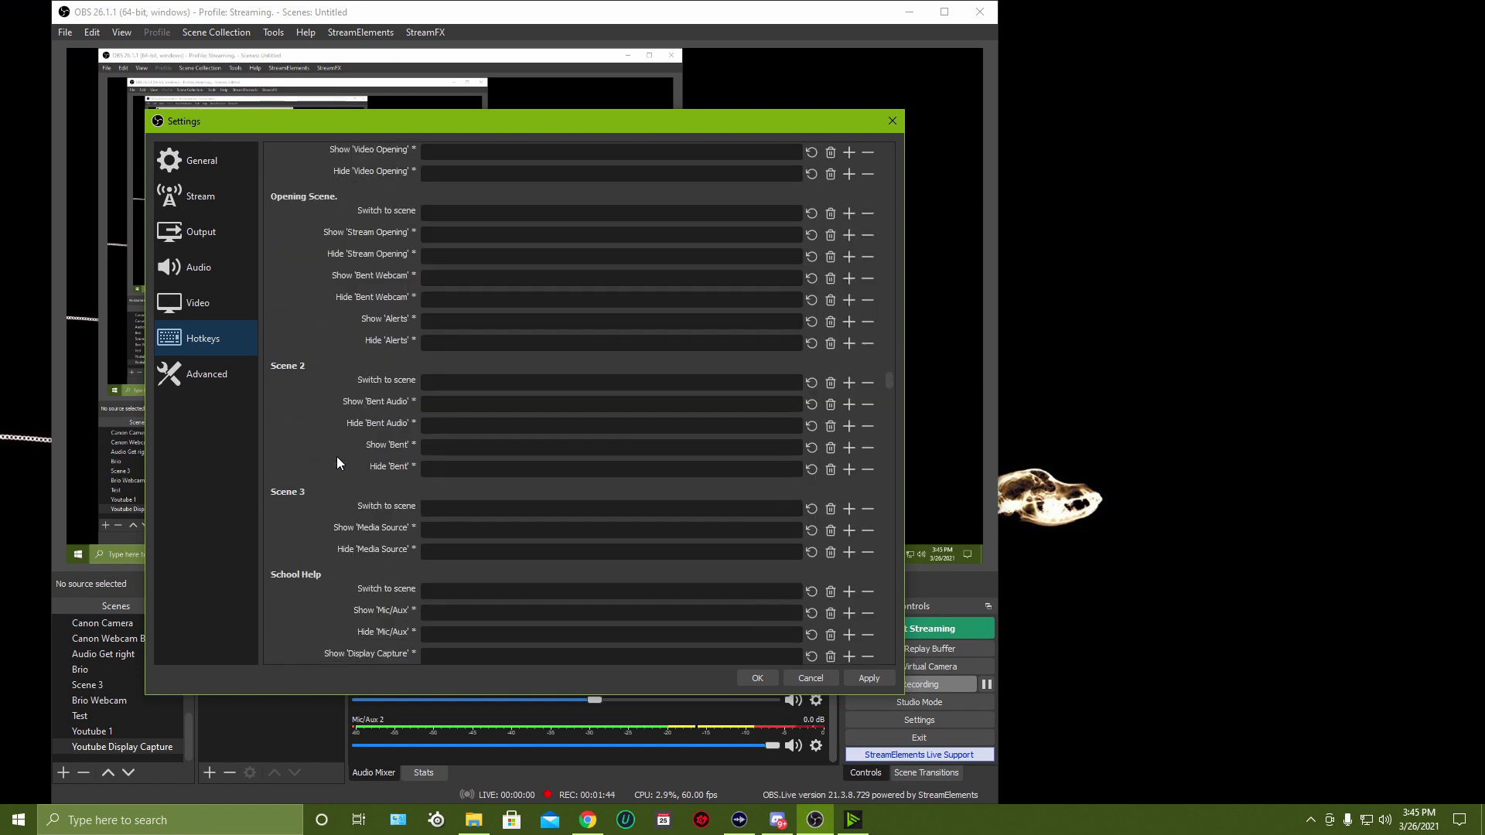
pyautogui.scroll(-11, 337, 462)
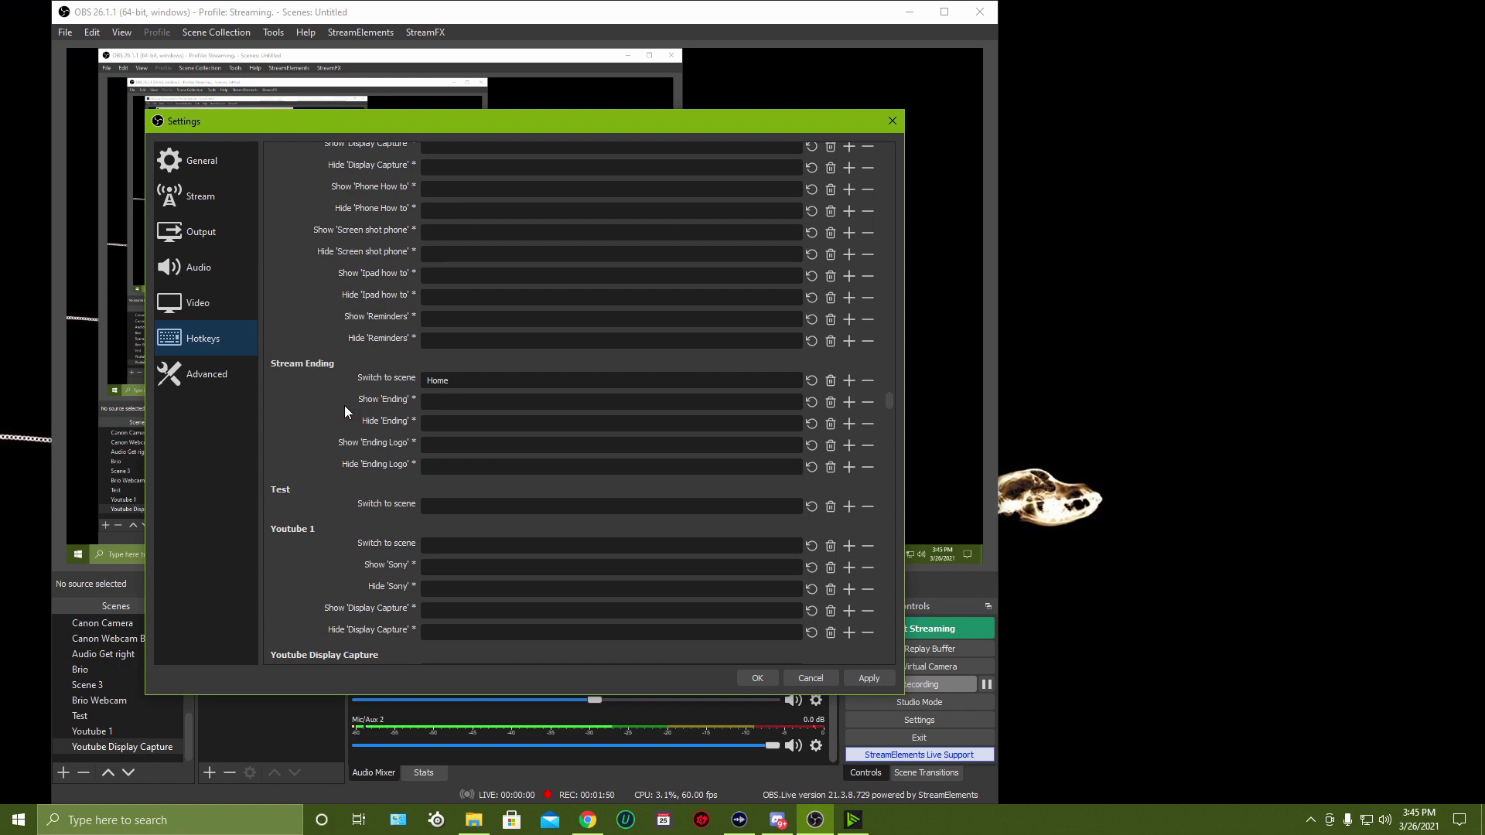
# - Examine the mute, push-to-talk and playback hotkeys of the individual sources, and close the settings without saving
pyautogui.scroll(-15, 387, 406)
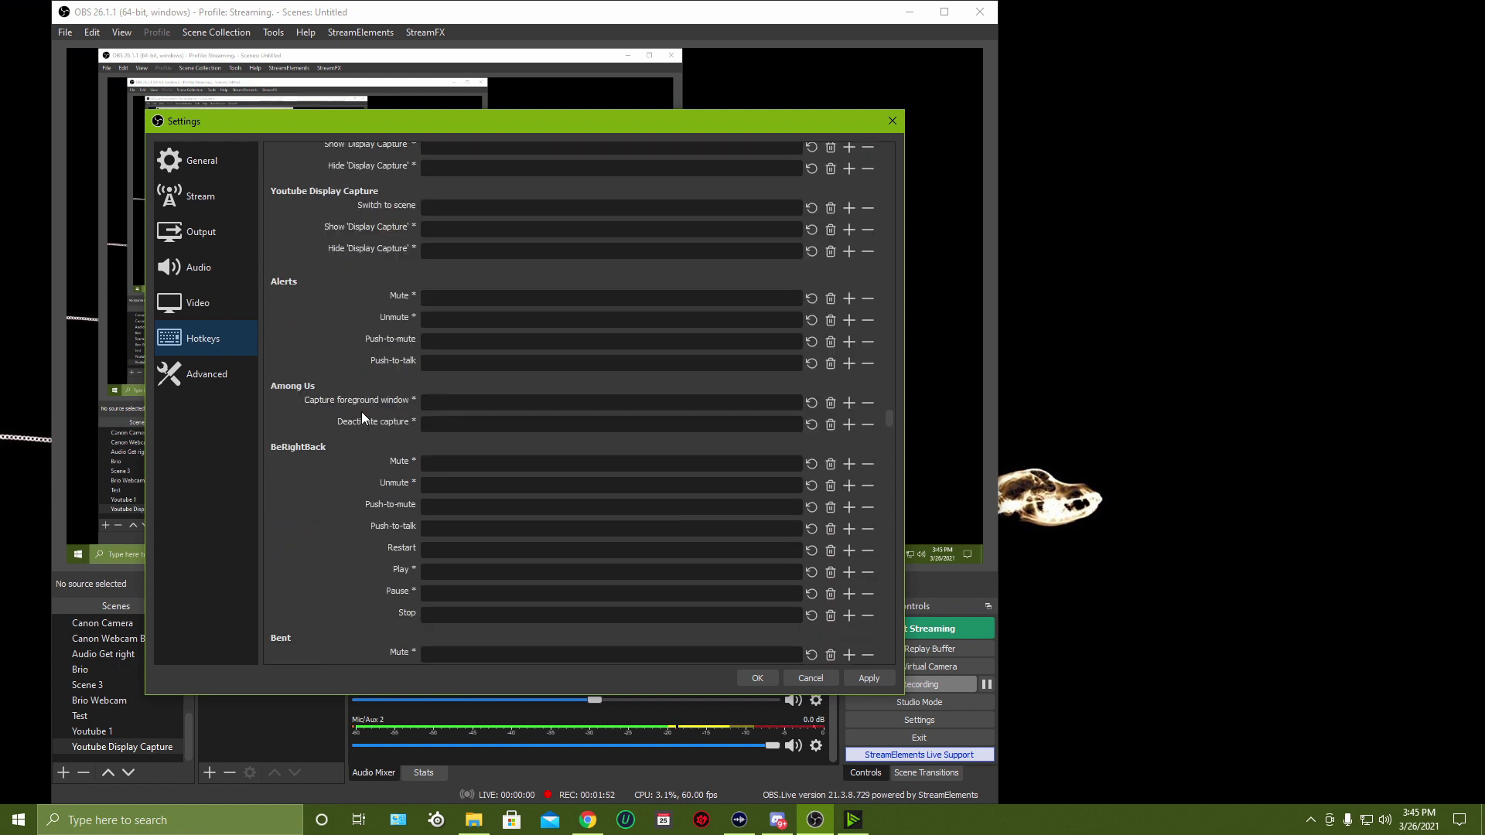
pyautogui.scroll(-10, 362, 418)
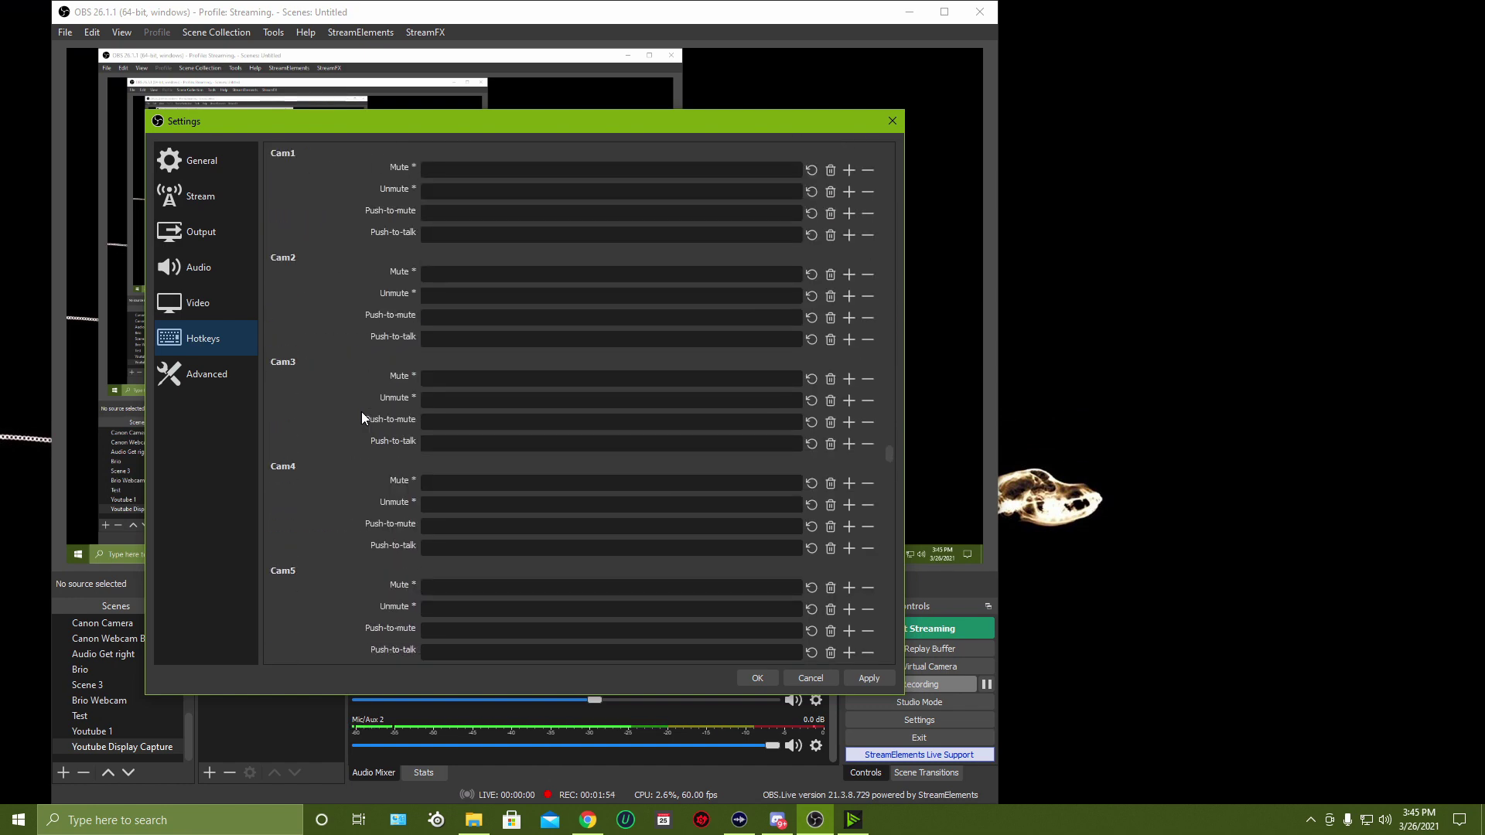
pyautogui.scroll(-10, 362, 417)
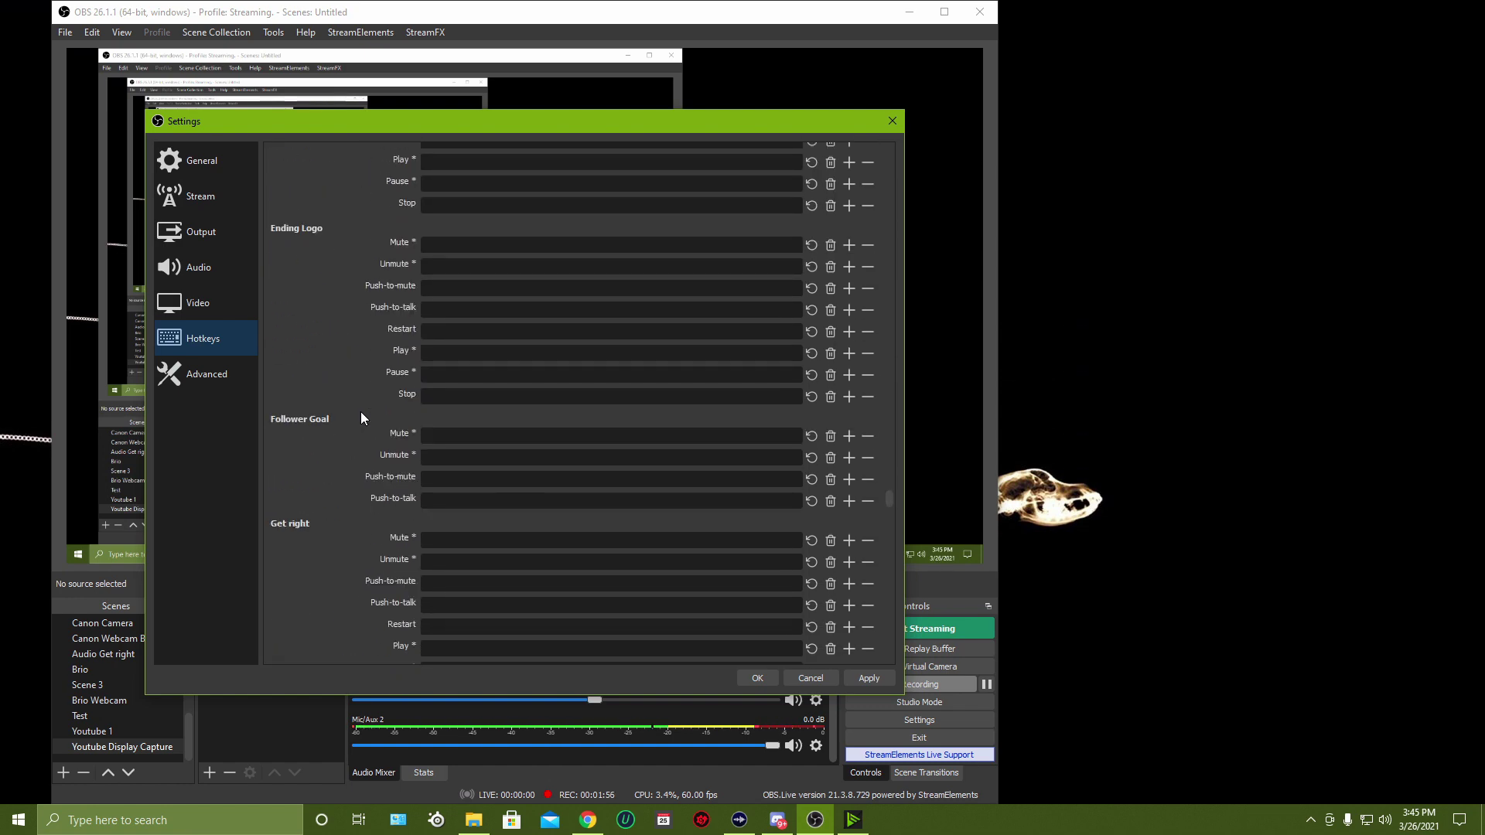
pyautogui.scroll(-10, 360, 414)
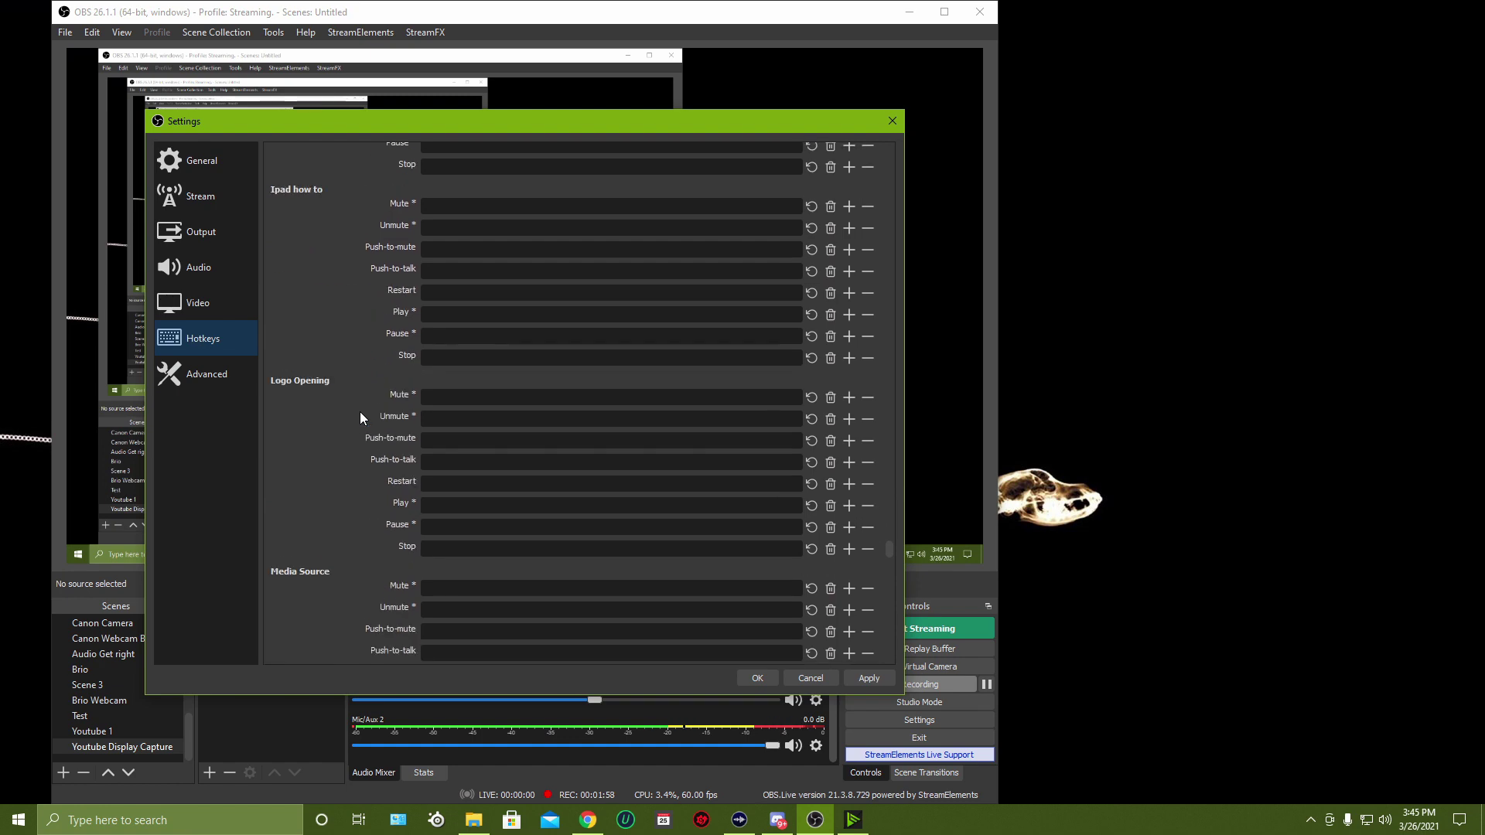
pyautogui.click(810, 678)
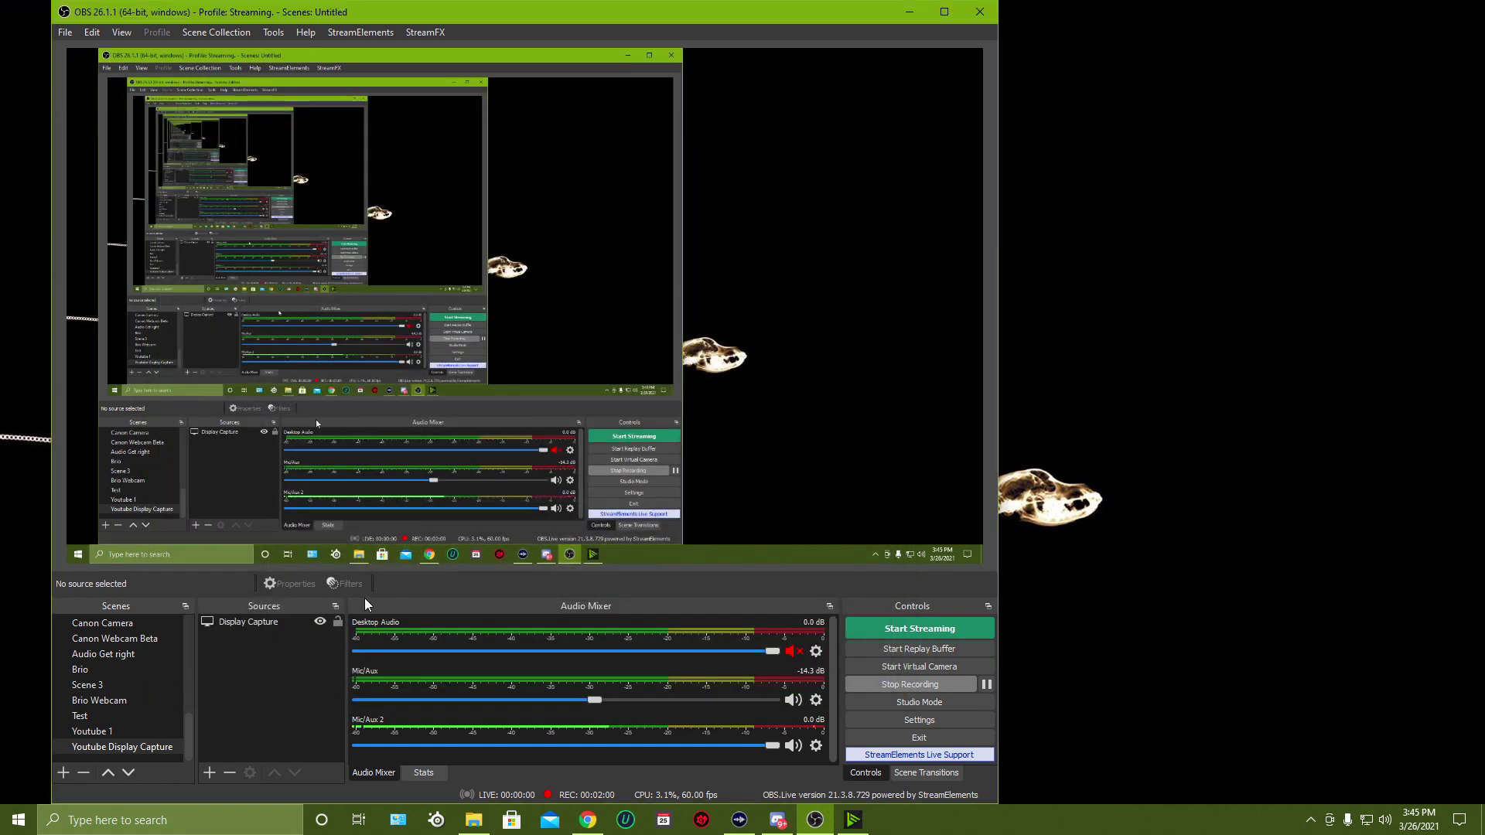
# - Bring the OBS window in front of DaVinci Resolve and switch from the Youtube 1 scene to Youtube Display Capture
pyautogui.click(113, 731)
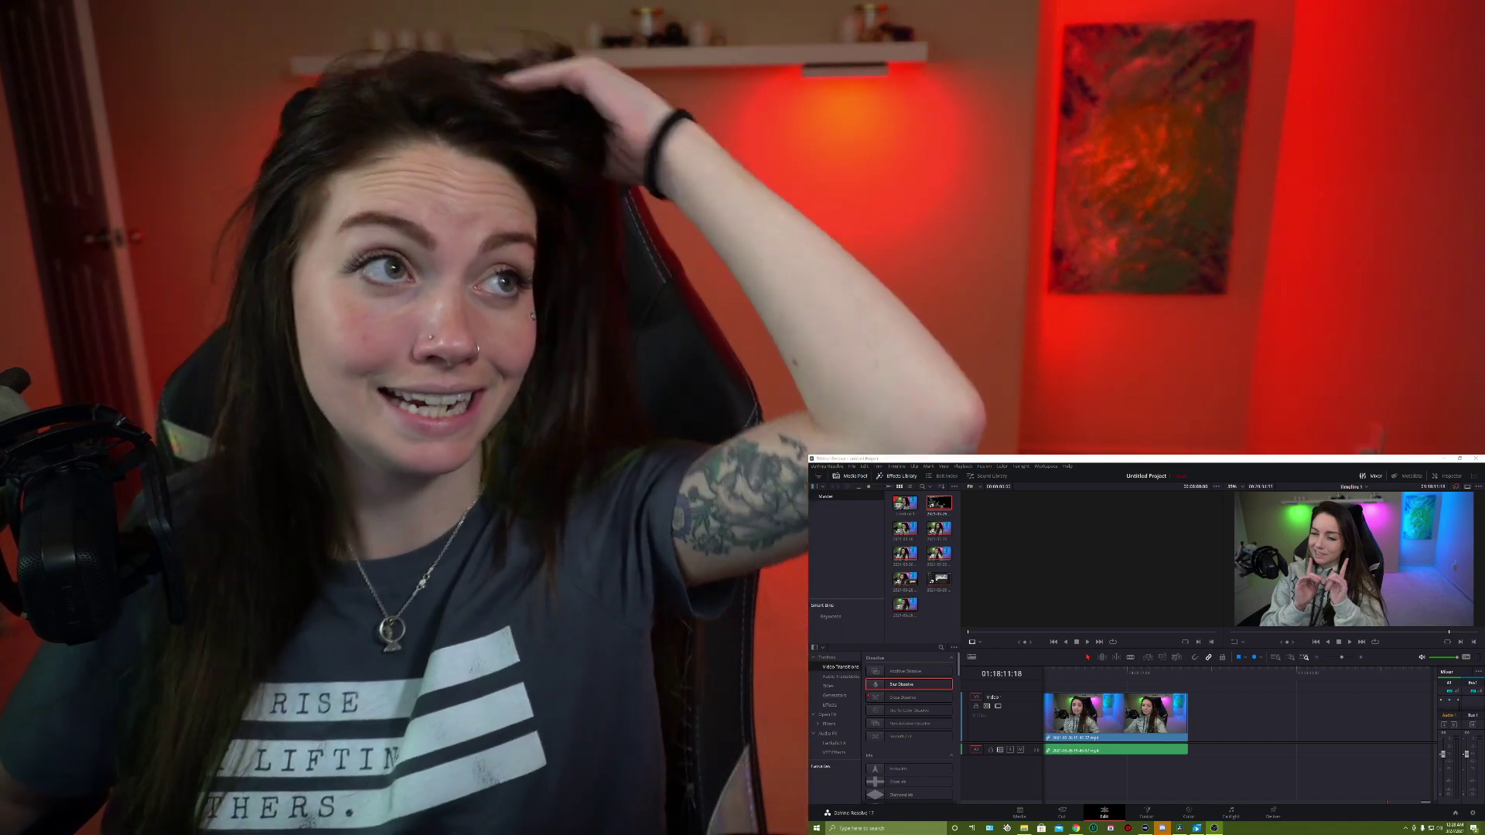
pyautogui.click(1215, 828)
pyautogui.moveTo(1075, 546); pyautogui.dragTo(1191, 462)
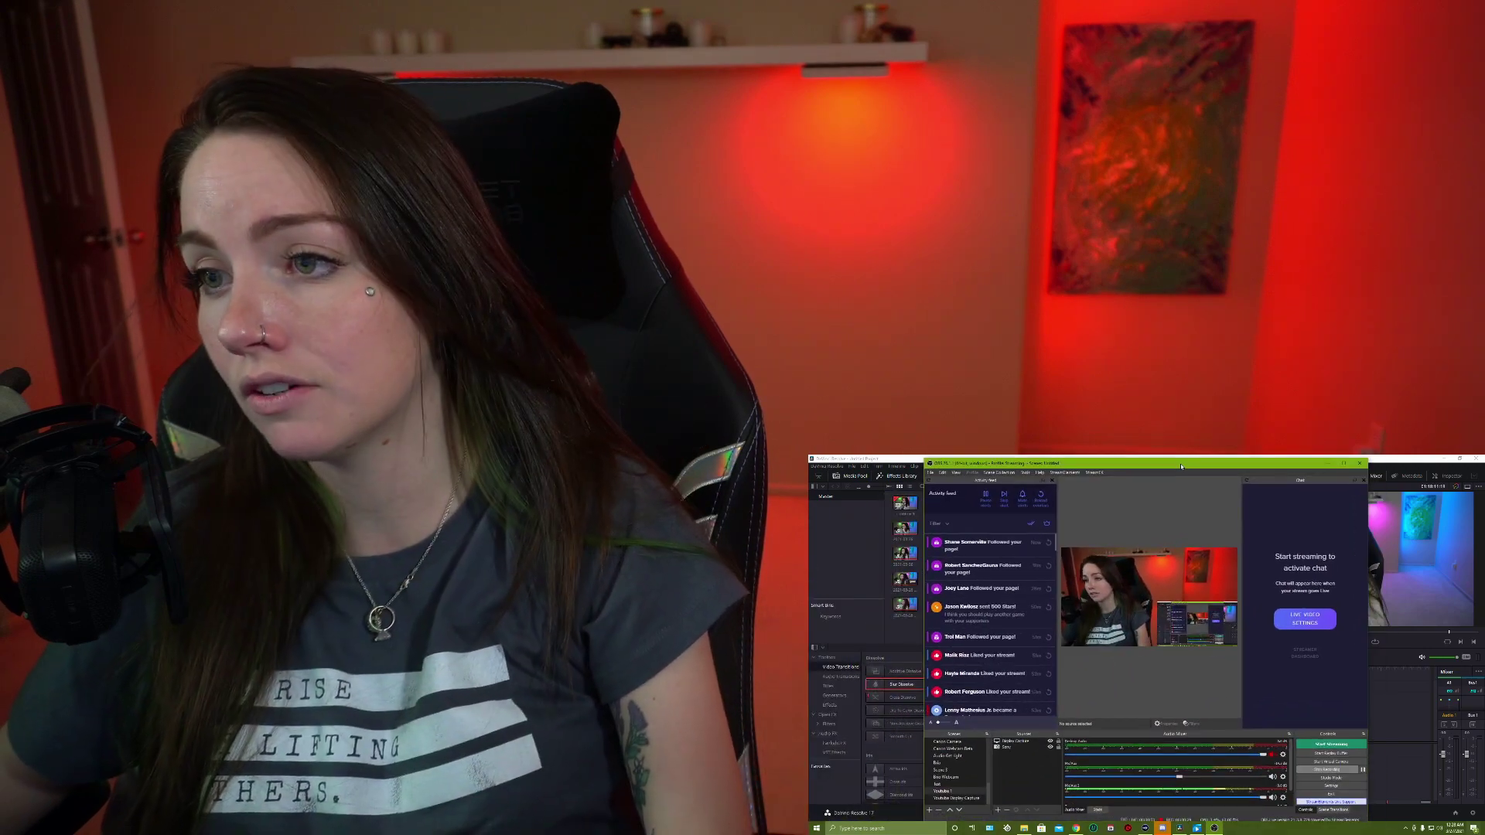
pyautogui.click(951, 799)
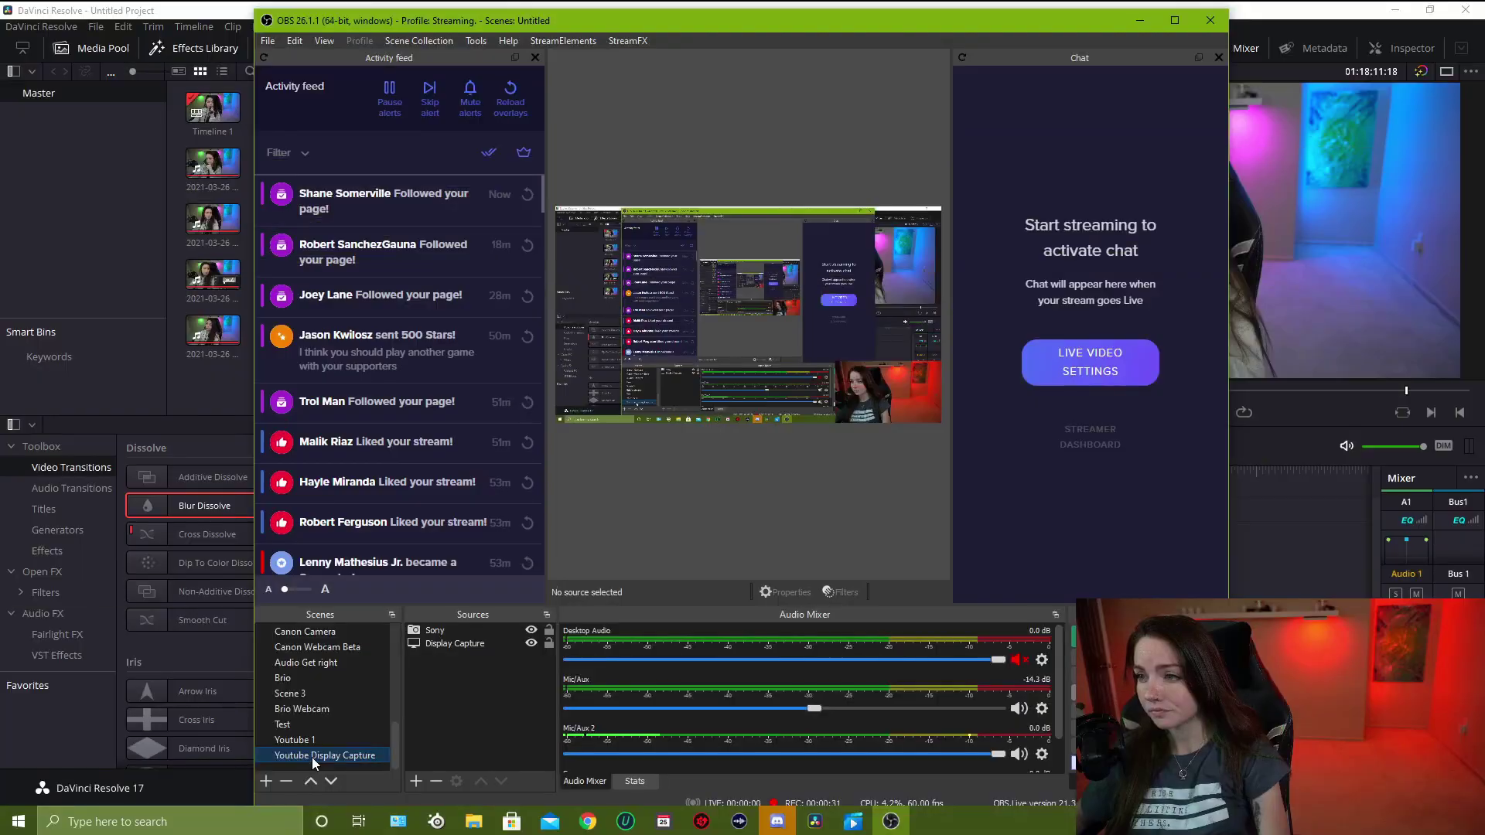
# - Open the OBS settings and examine the general options, from the output confirmations down to studio mode and multiview
pyautogui.click(268, 41)
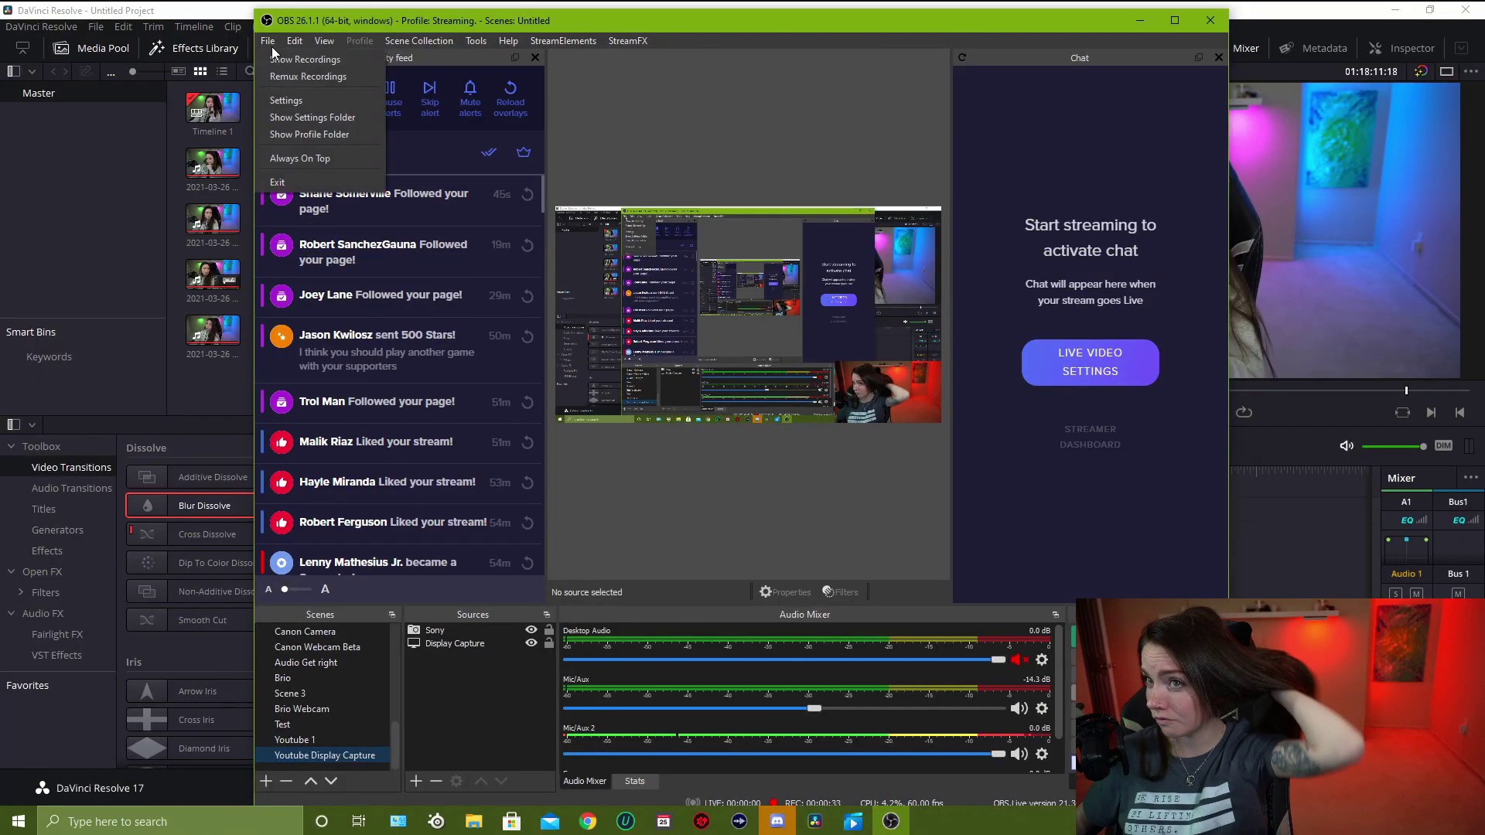
pyautogui.click(295, 99)
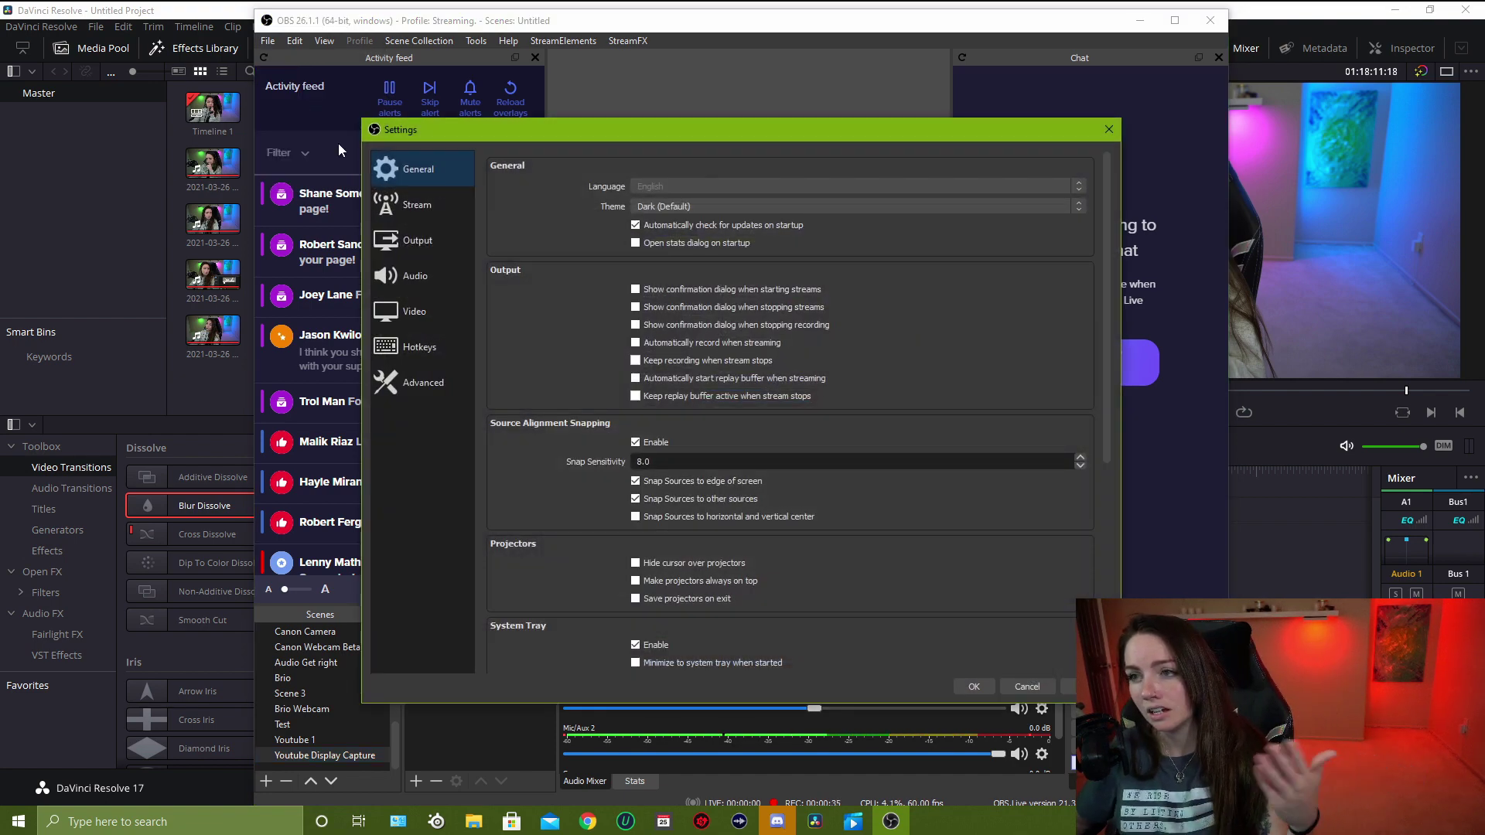
pyautogui.scroll(-4, 704, 322)
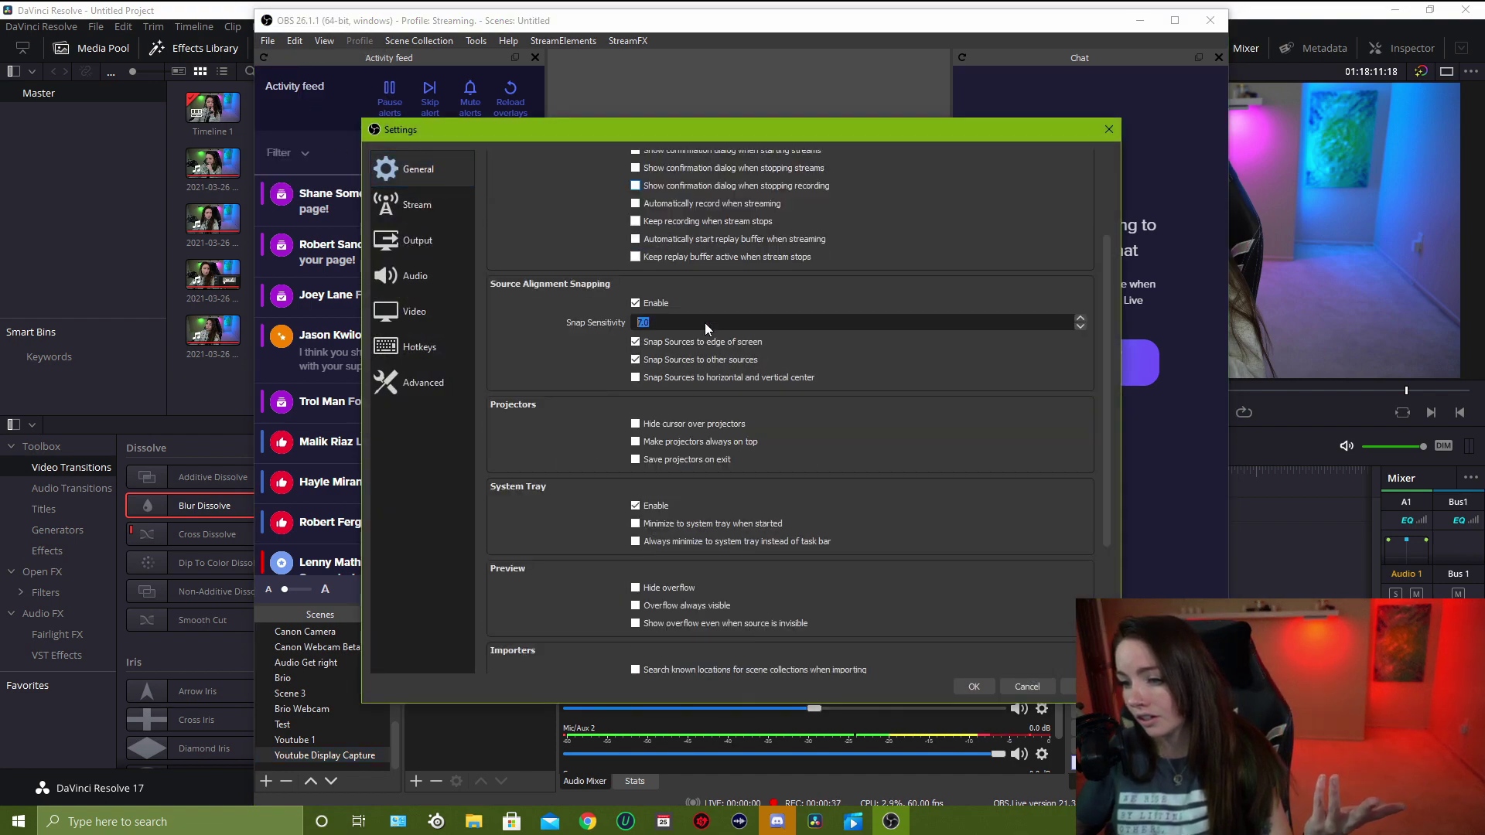
pyautogui.scroll(-3, 801, 538)
pyautogui.scroll(-1, 802, 533)
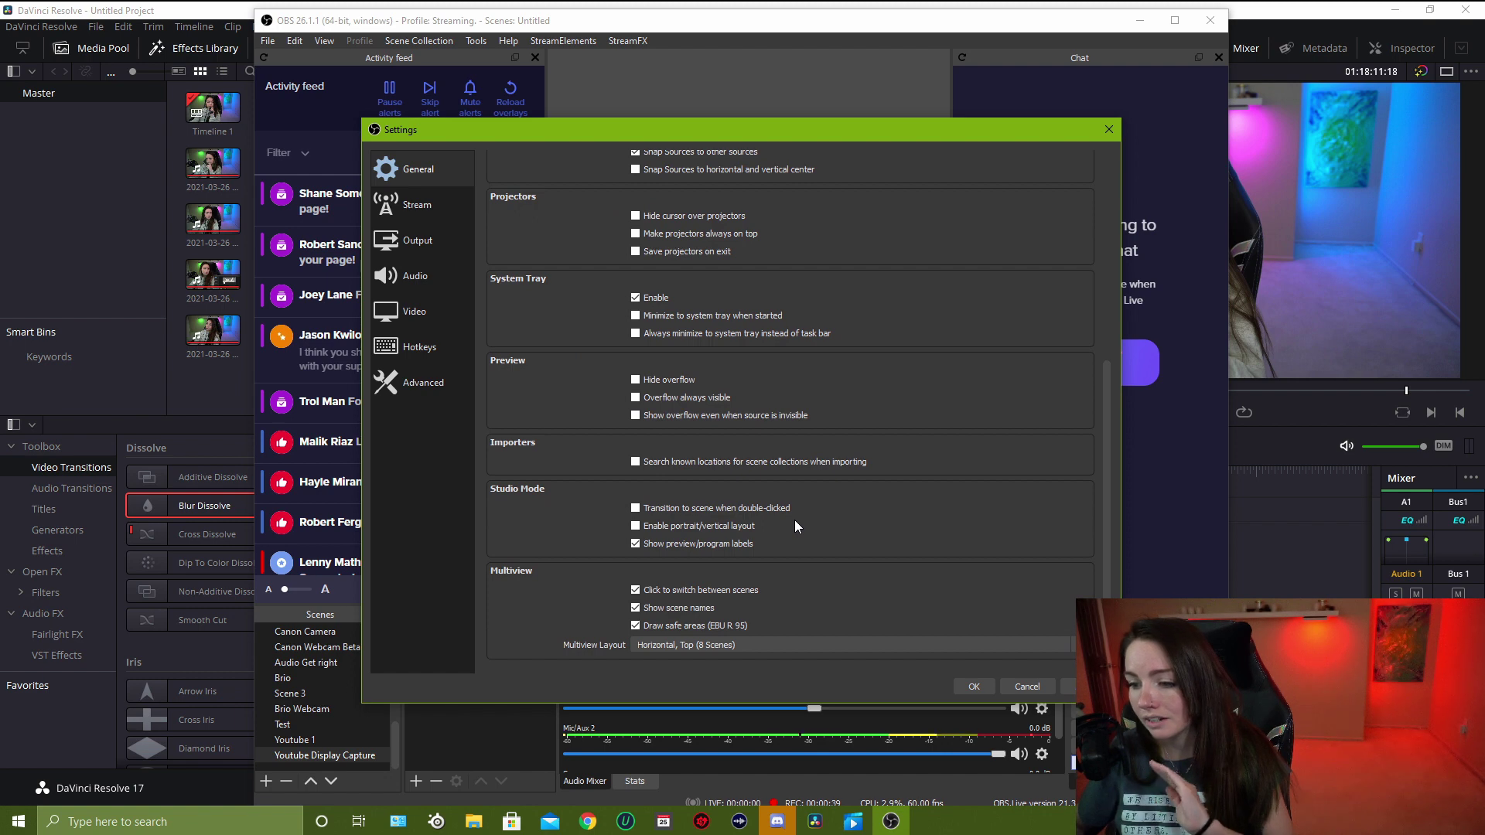
pyautogui.scroll(8, 795, 519)
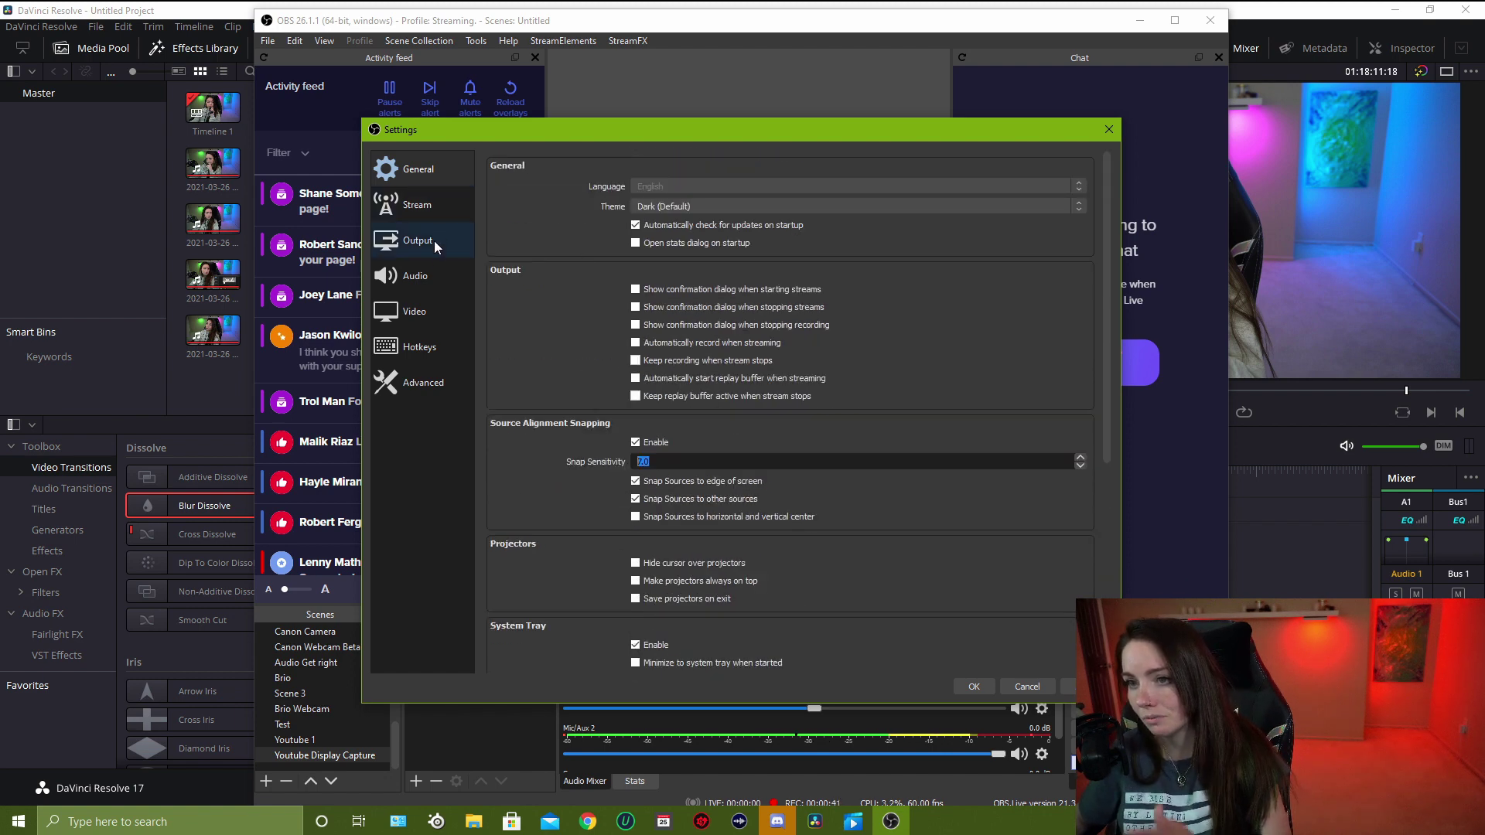
# - Examine the output settings for streaming, recording, audio and the replay buffer
pyautogui.click(436, 242)
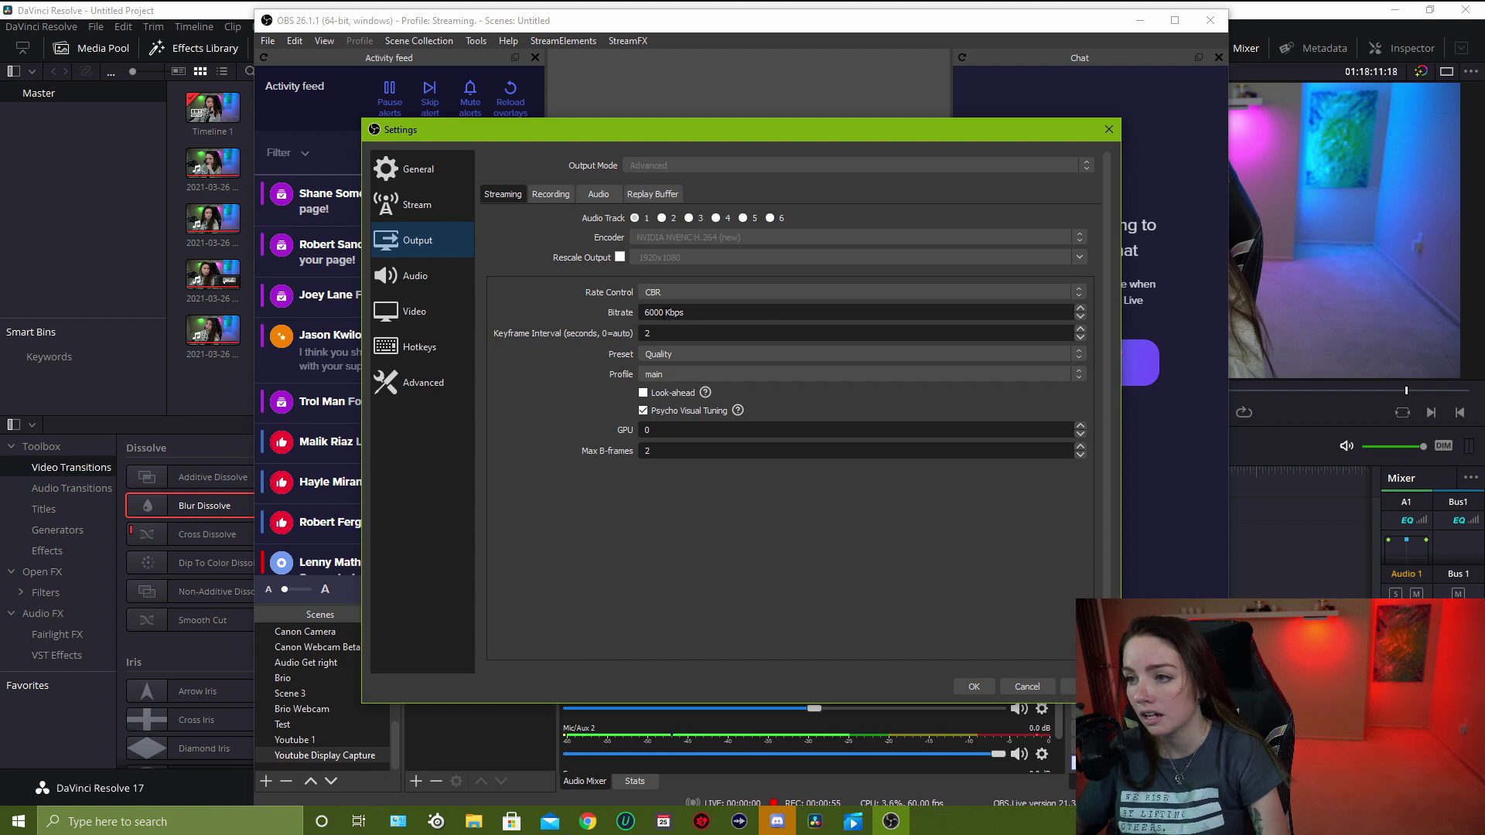
pyautogui.click(721, 315)
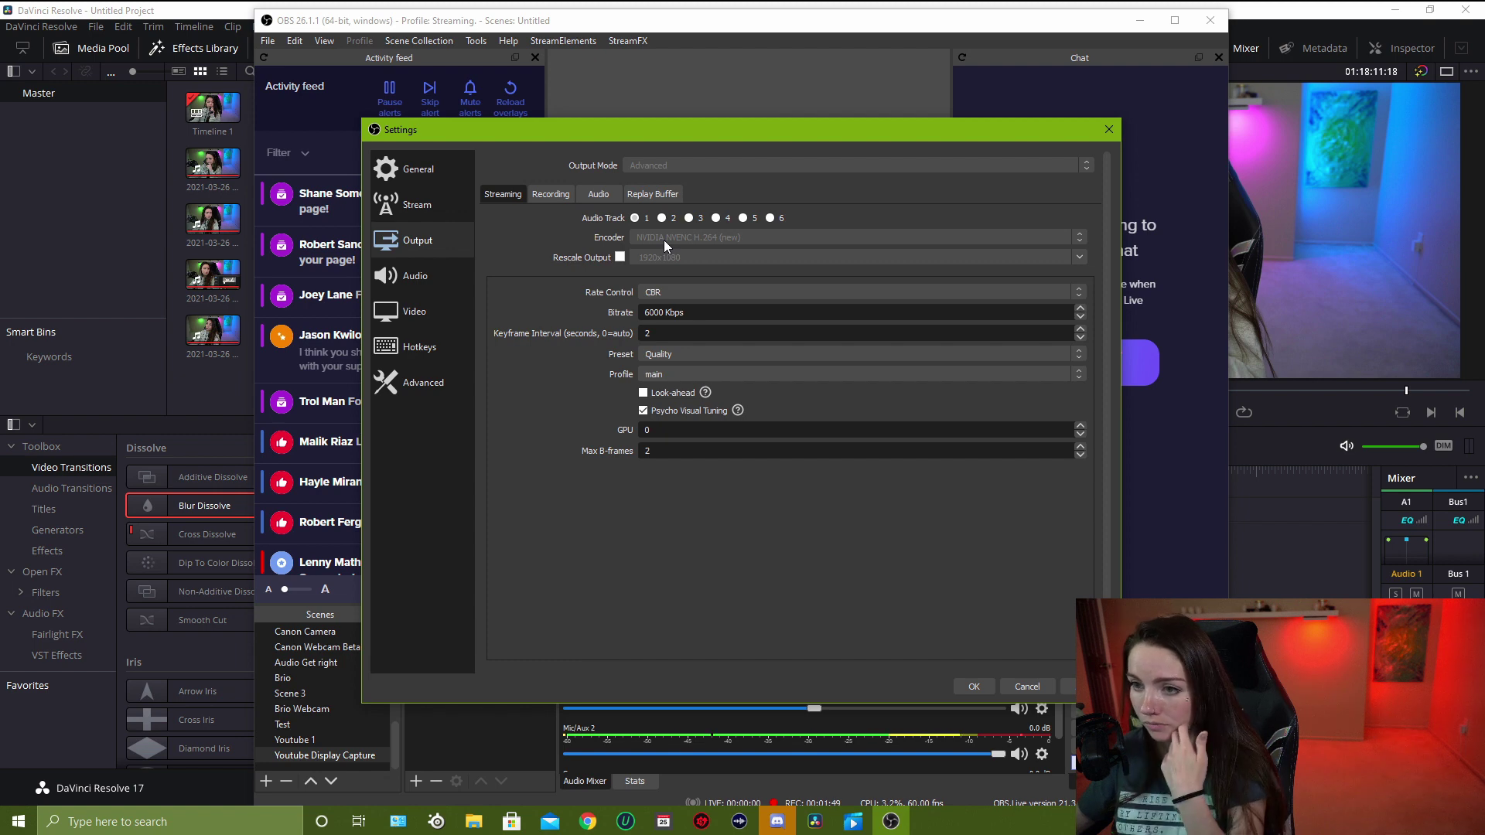
pyautogui.click(554, 197)
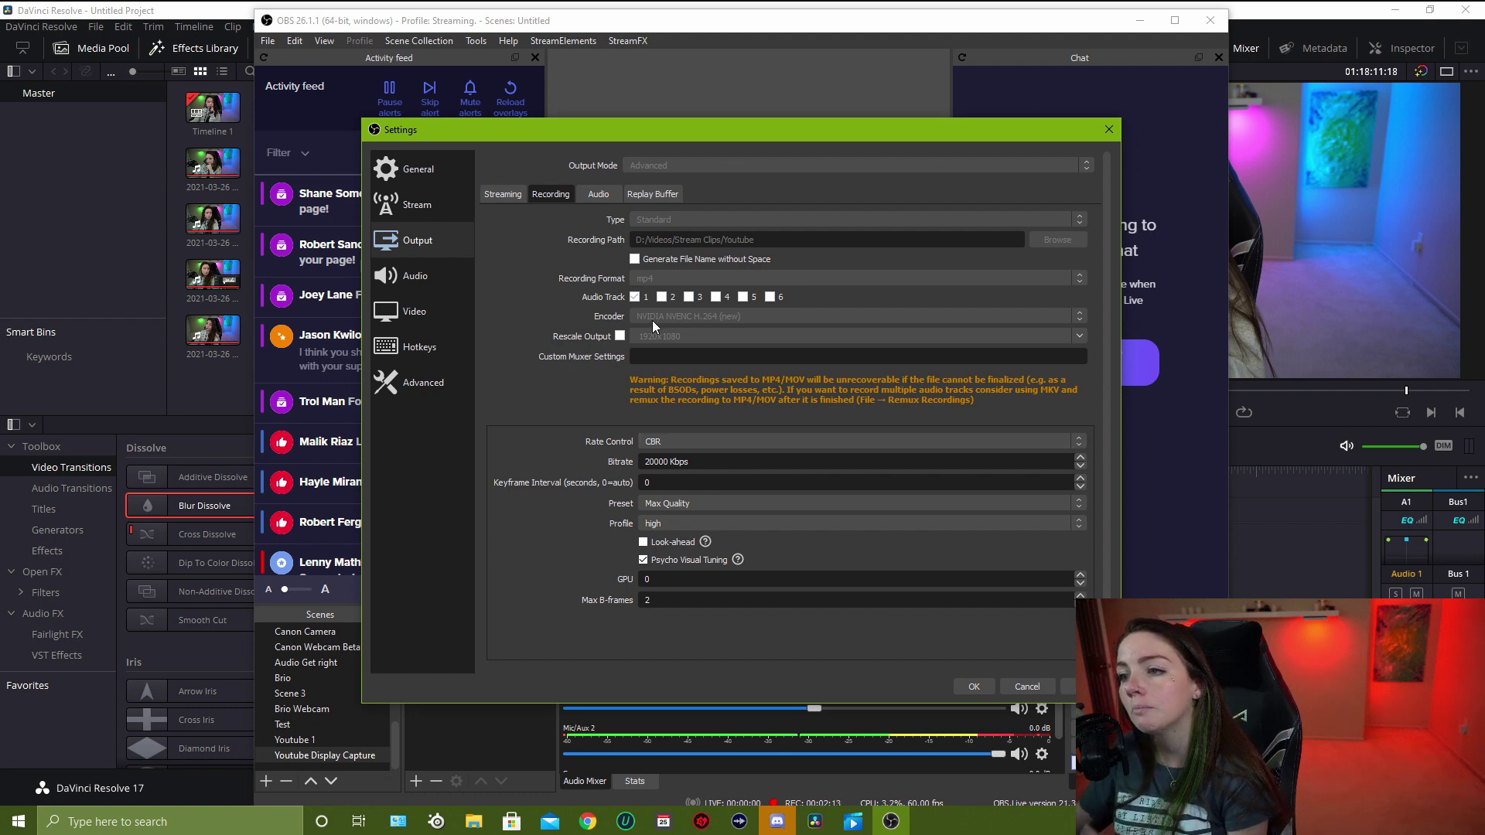
pyautogui.click(589, 197)
pyautogui.click(653, 197)
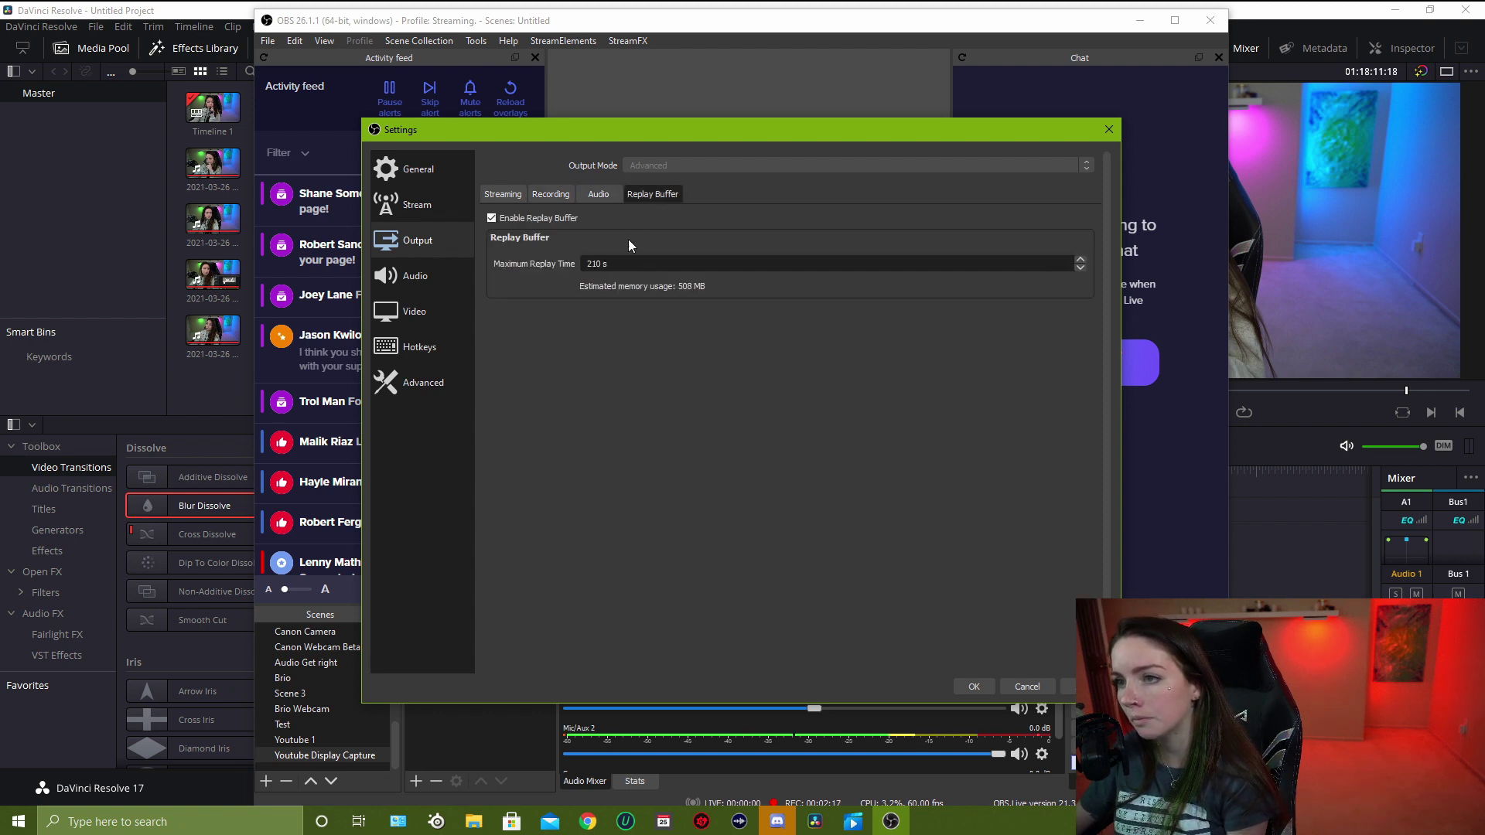
# - Examine the video settings and the advanced options for process priority, recording, stream delay, reconnection and network
pyautogui.click(432, 313)
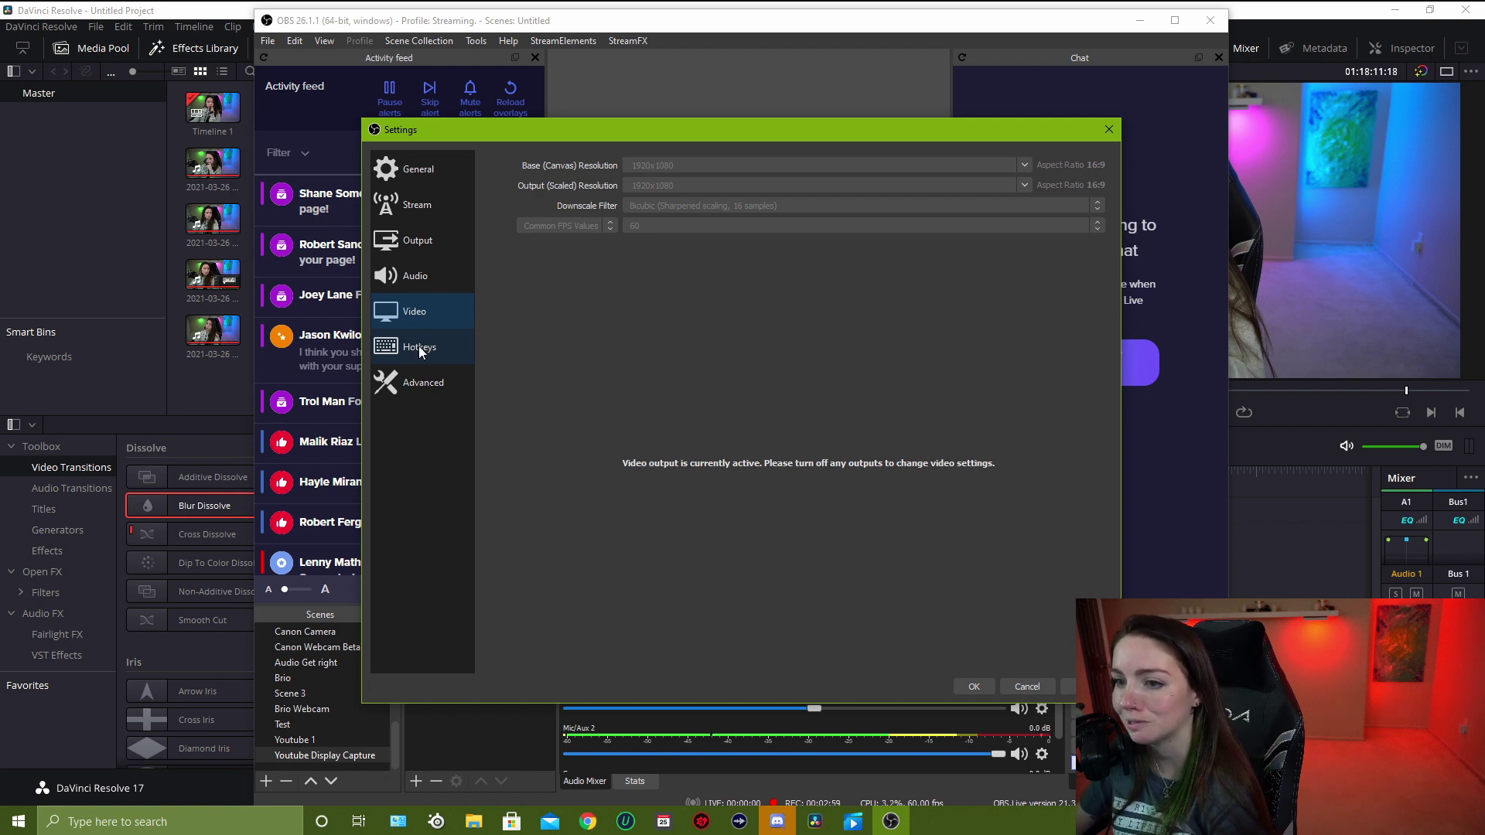
pyautogui.click(420, 386)
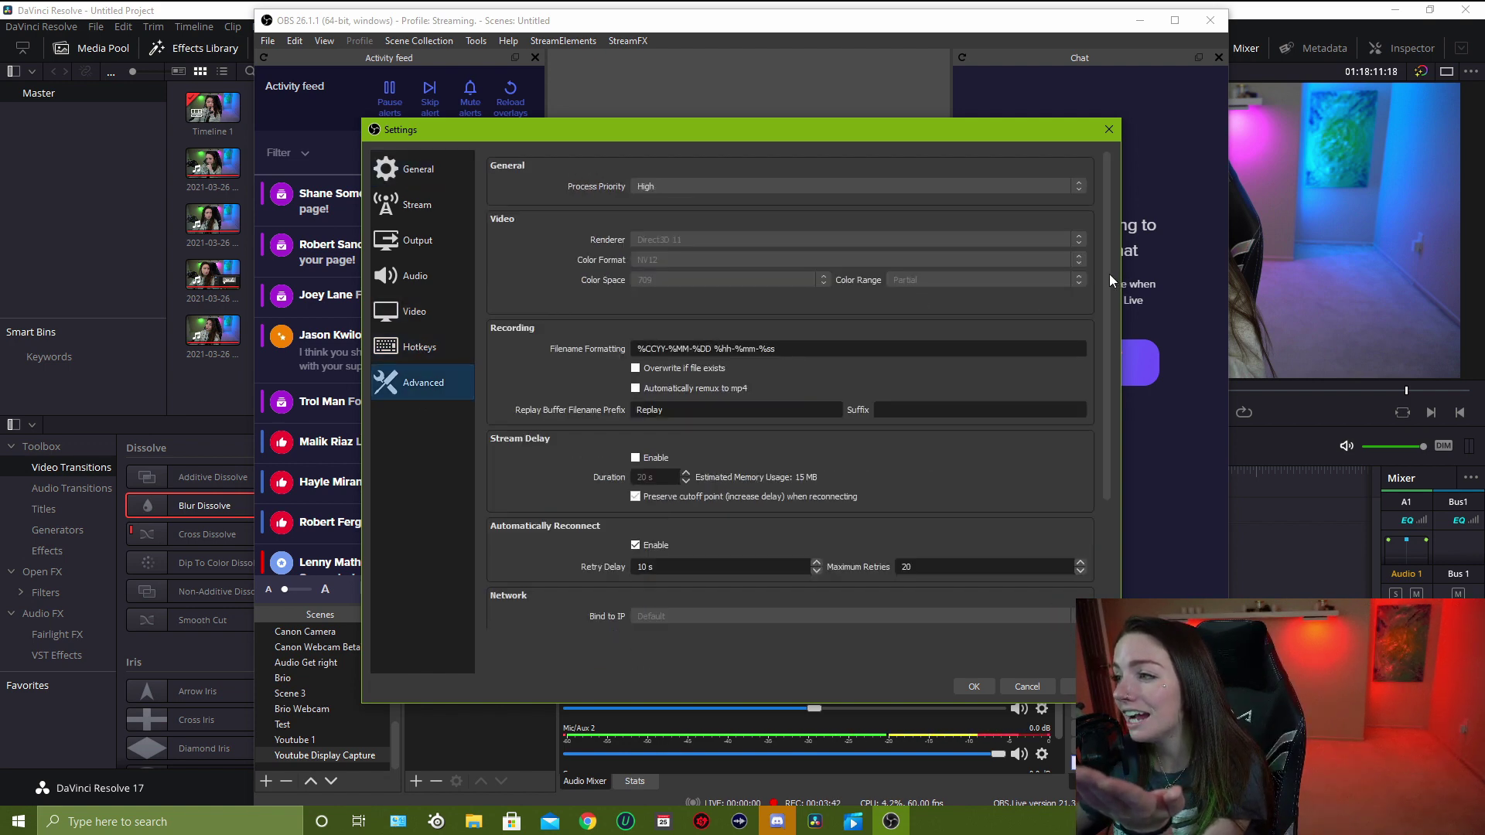
pyautogui.moveTo(1106, 273)
pyautogui.mouseDown()
pyautogui.moveTo(1107, 294)
pyautogui.moveTo(1102, 257)
pyautogui.mouseUp()
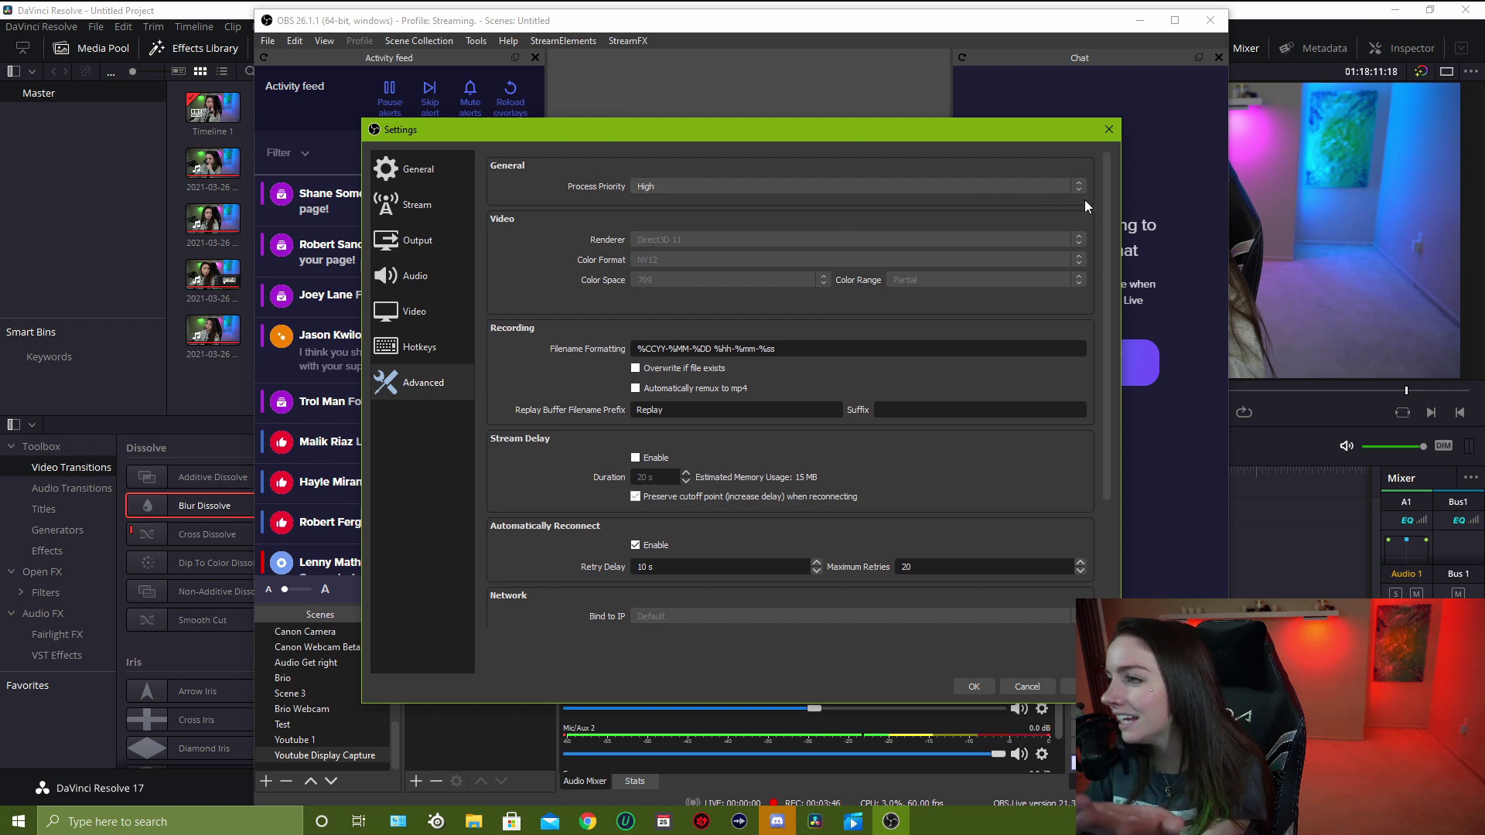
pyautogui.moveTo(1106, 218); pyautogui.dragTo(1111, 394)
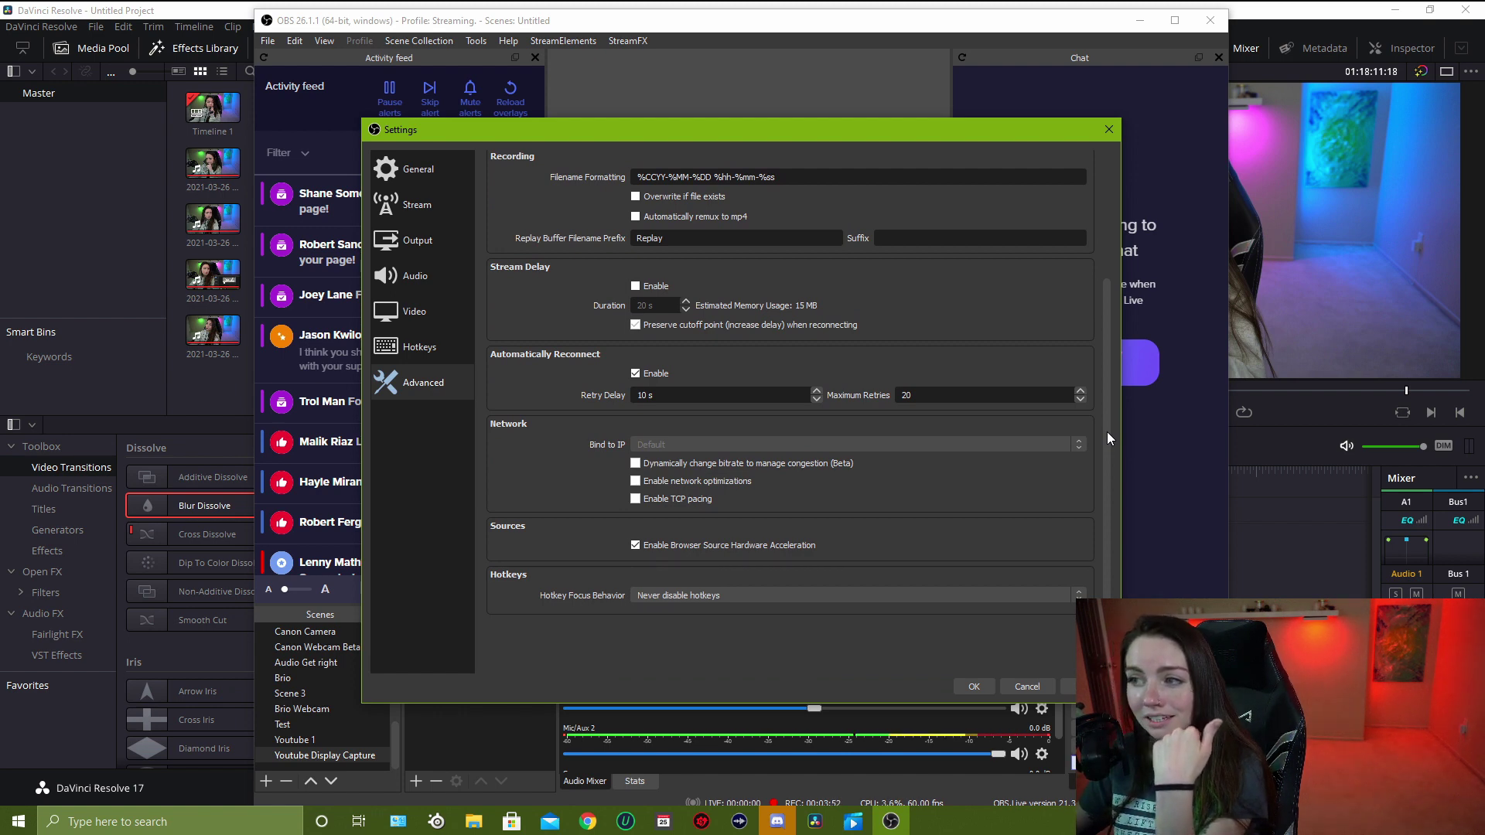
pyautogui.moveTo(1111, 345); pyautogui.dragTo(1101, 199)
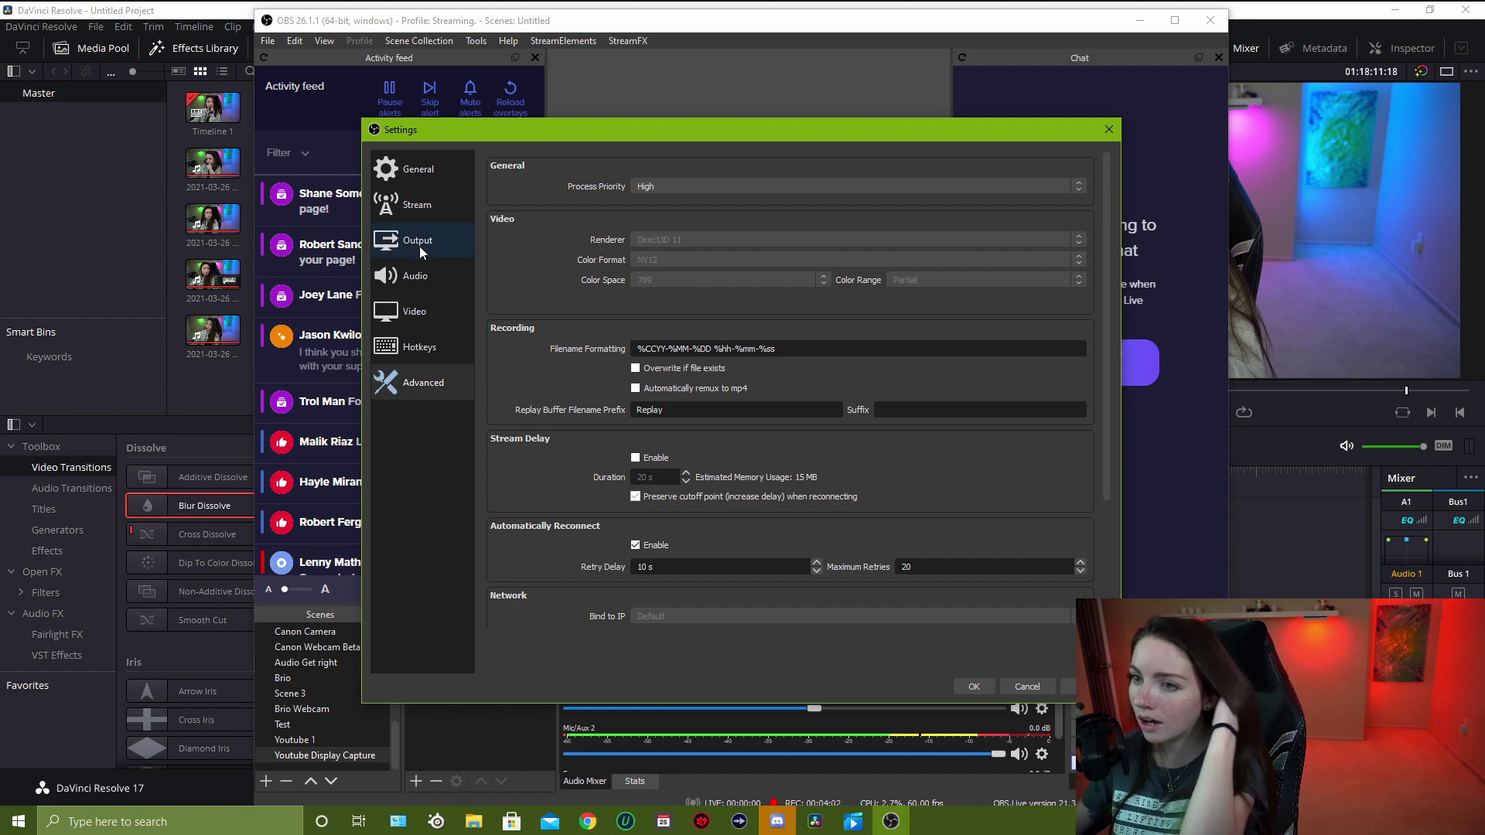
# - Return to the general settings and read through the startup, output and source snapping options again
pyautogui.click(420, 171)
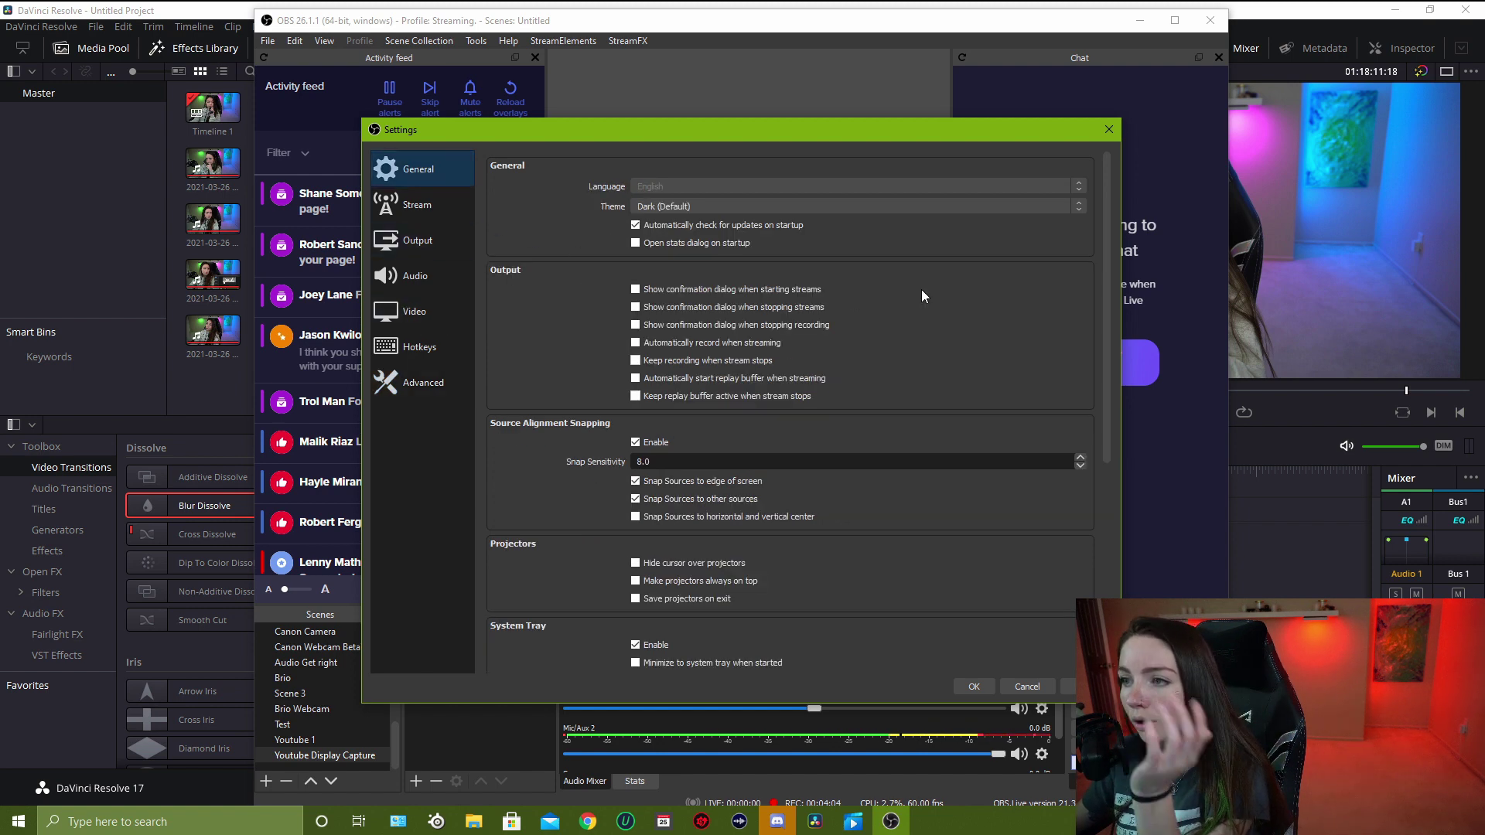
pyautogui.scroll(-5, 922, 291)
pyautogui.scroll(-3, 921, 295)
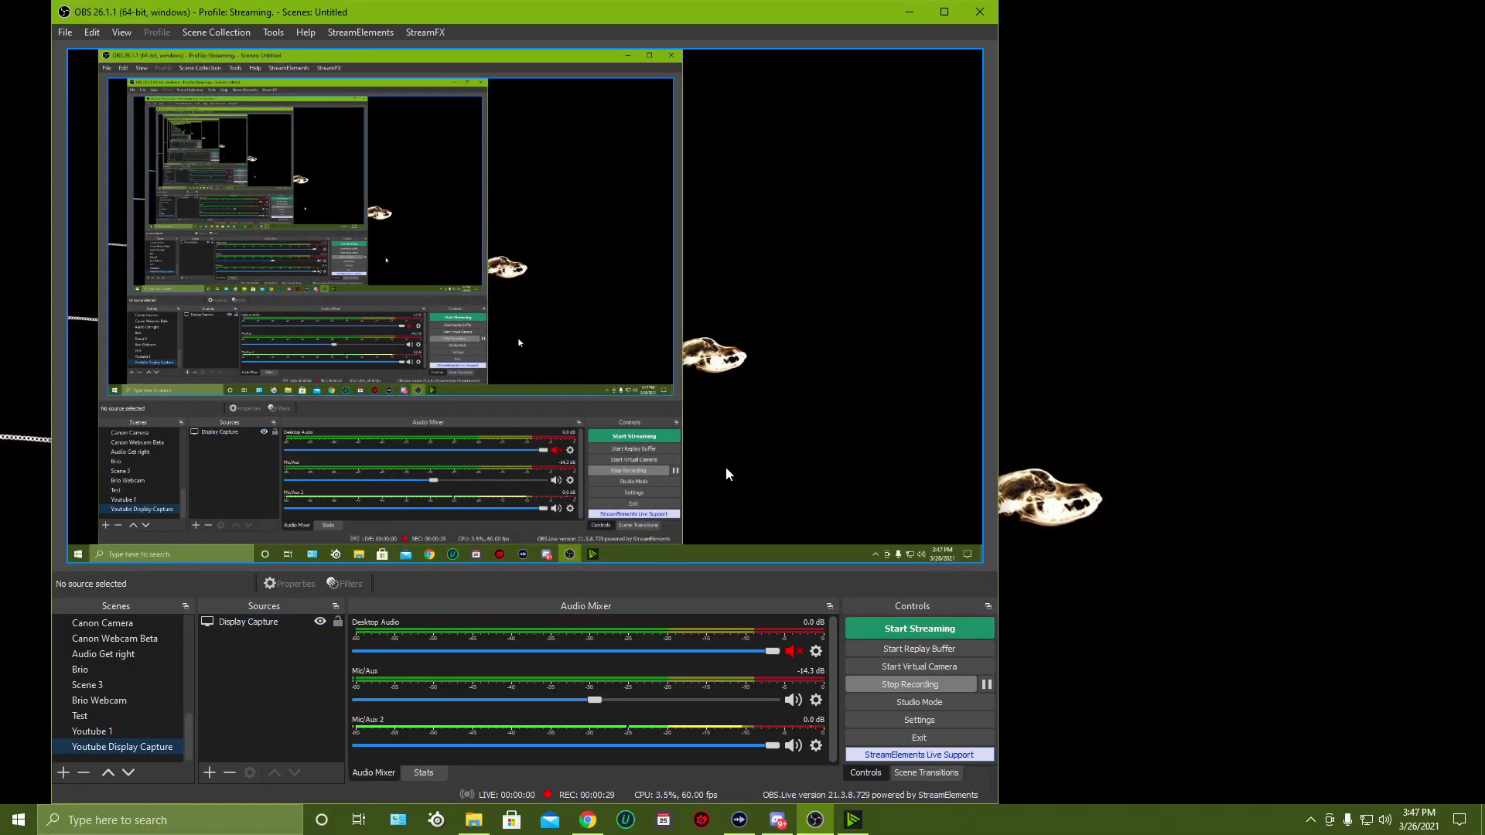
# - Shrink the Display Capture source toward the canvas's lower-right corner and crop off its left half
pyautogui.click(188, 182)
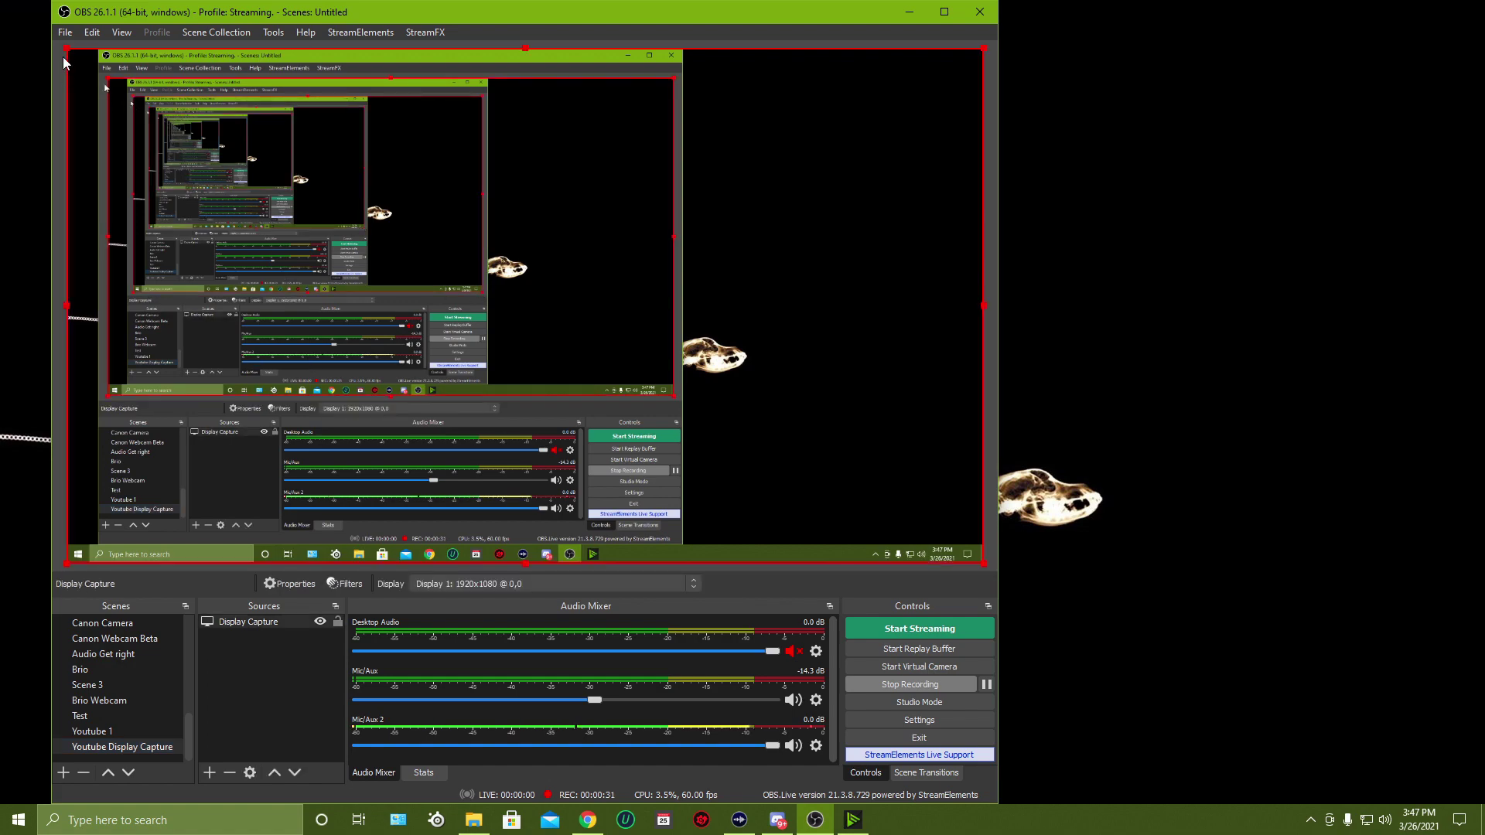
pyautogui.moveTo(68, 49); pyautogui.dragTo(623, 363)
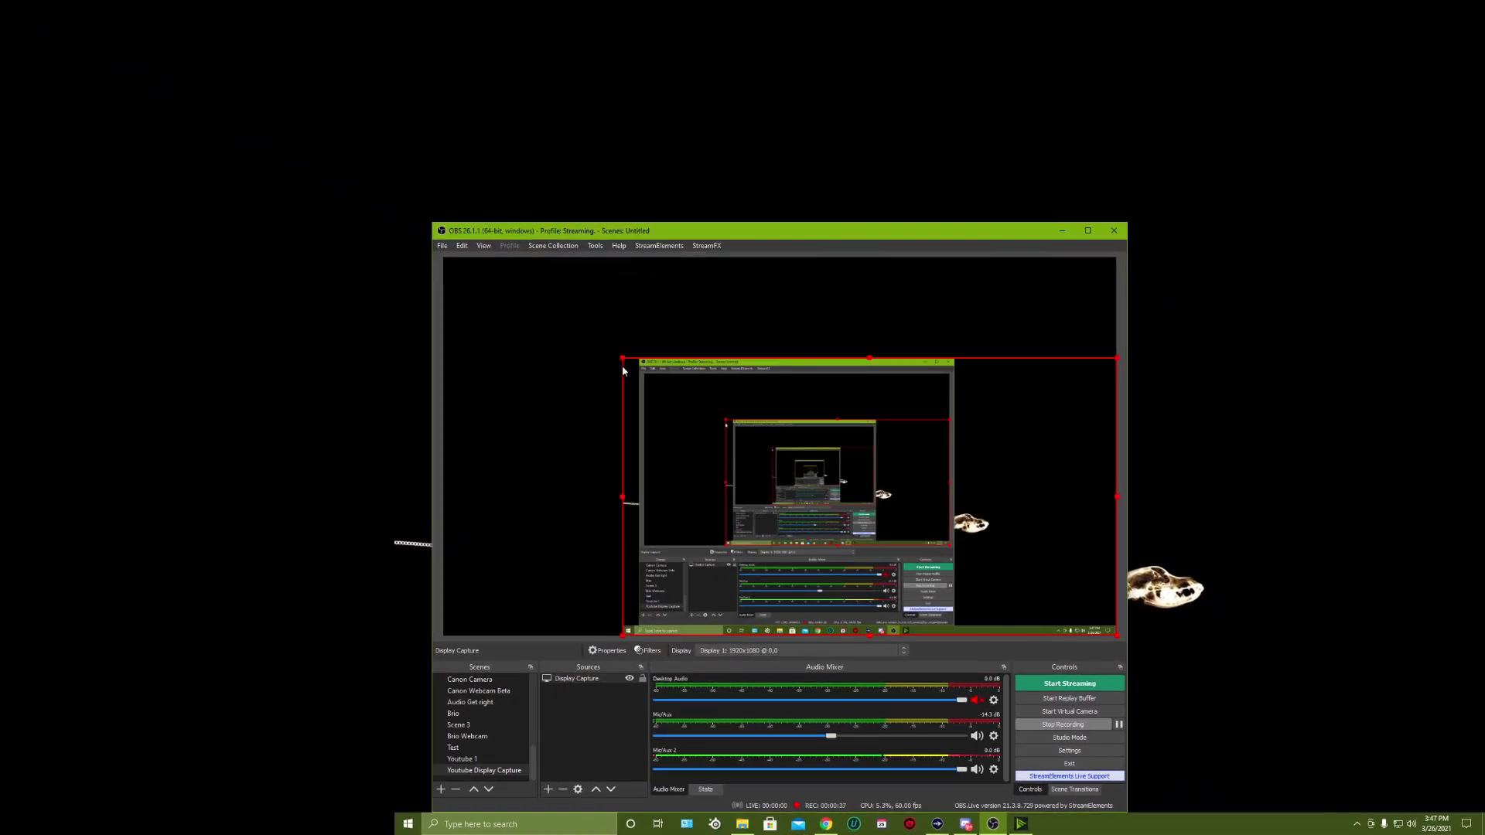
pyautogui.moveTo(633, 501); pyautogui.dragTo(870, 501)
pyautogui.moveTo(1028, 495); pyautogui.dragTo(968, 523)
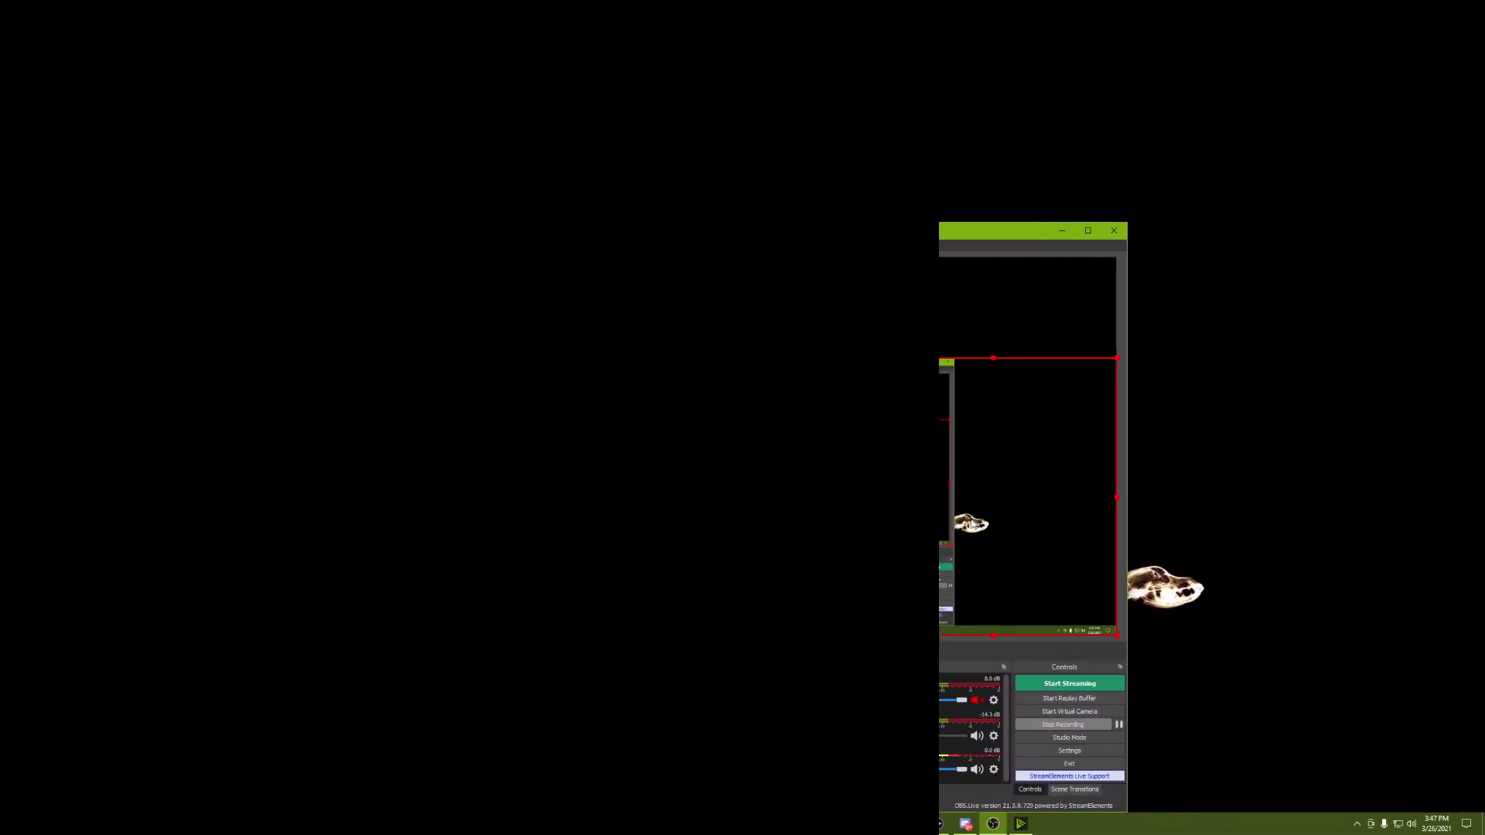
# - Uncrop the left side of the Display Capture source and enlarge it to fill the canvas
pyautogui.moveTo(870, 498); pyautogui.dragTo(622, 497)
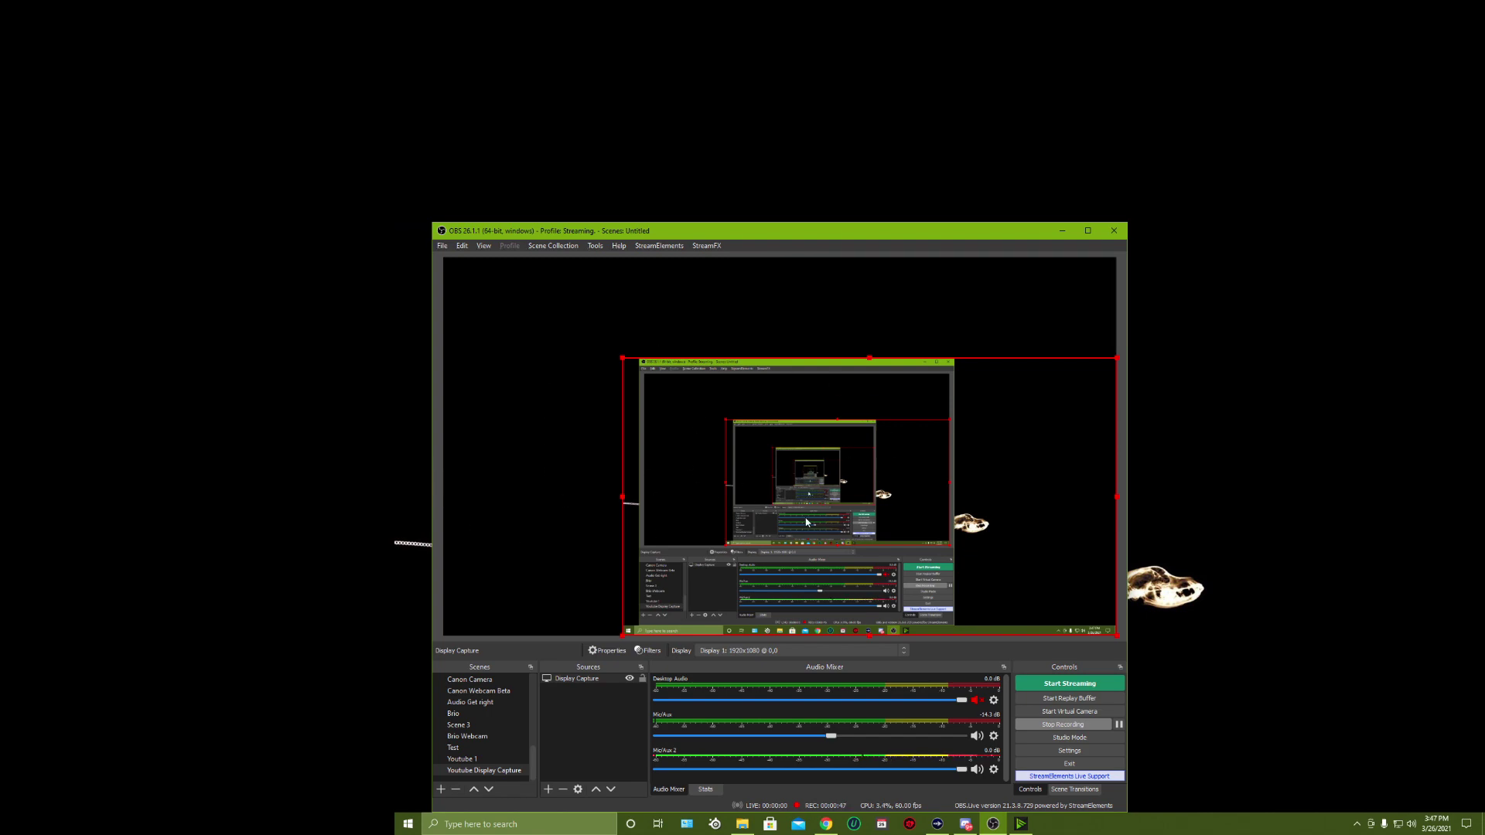
pyautogui.moveTo(623, 358); pyautogui.dragTo(426, 287)
pyautogui.moveTo(92, 82); pyautogui.dragTo(986, 569)
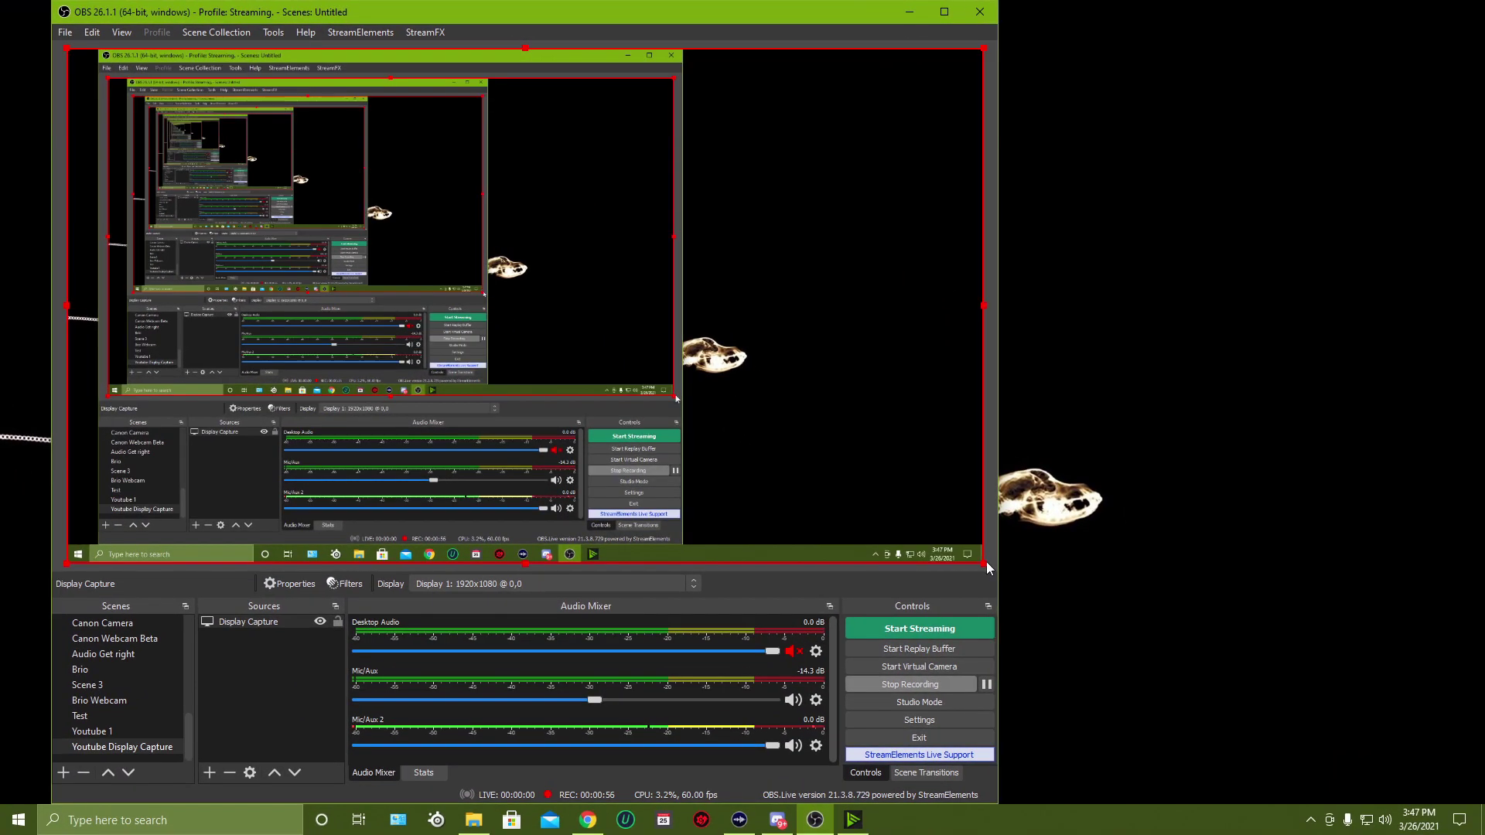
# - Create a new video capture device source named Test Sony in the Youtube Display Capture scene
pyautogui.click(209, 772)
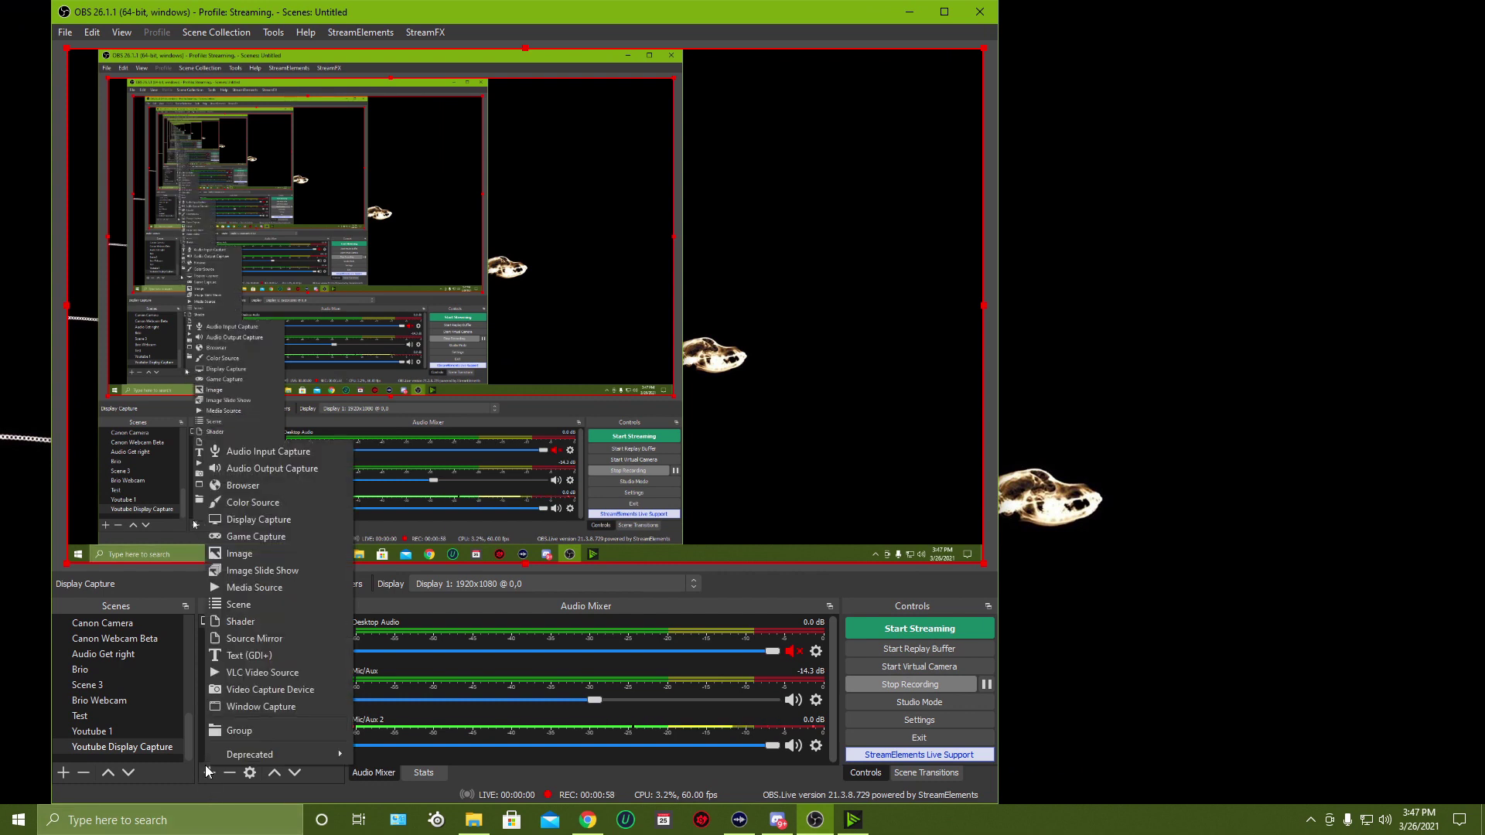
pyautogui.click(224, 693)
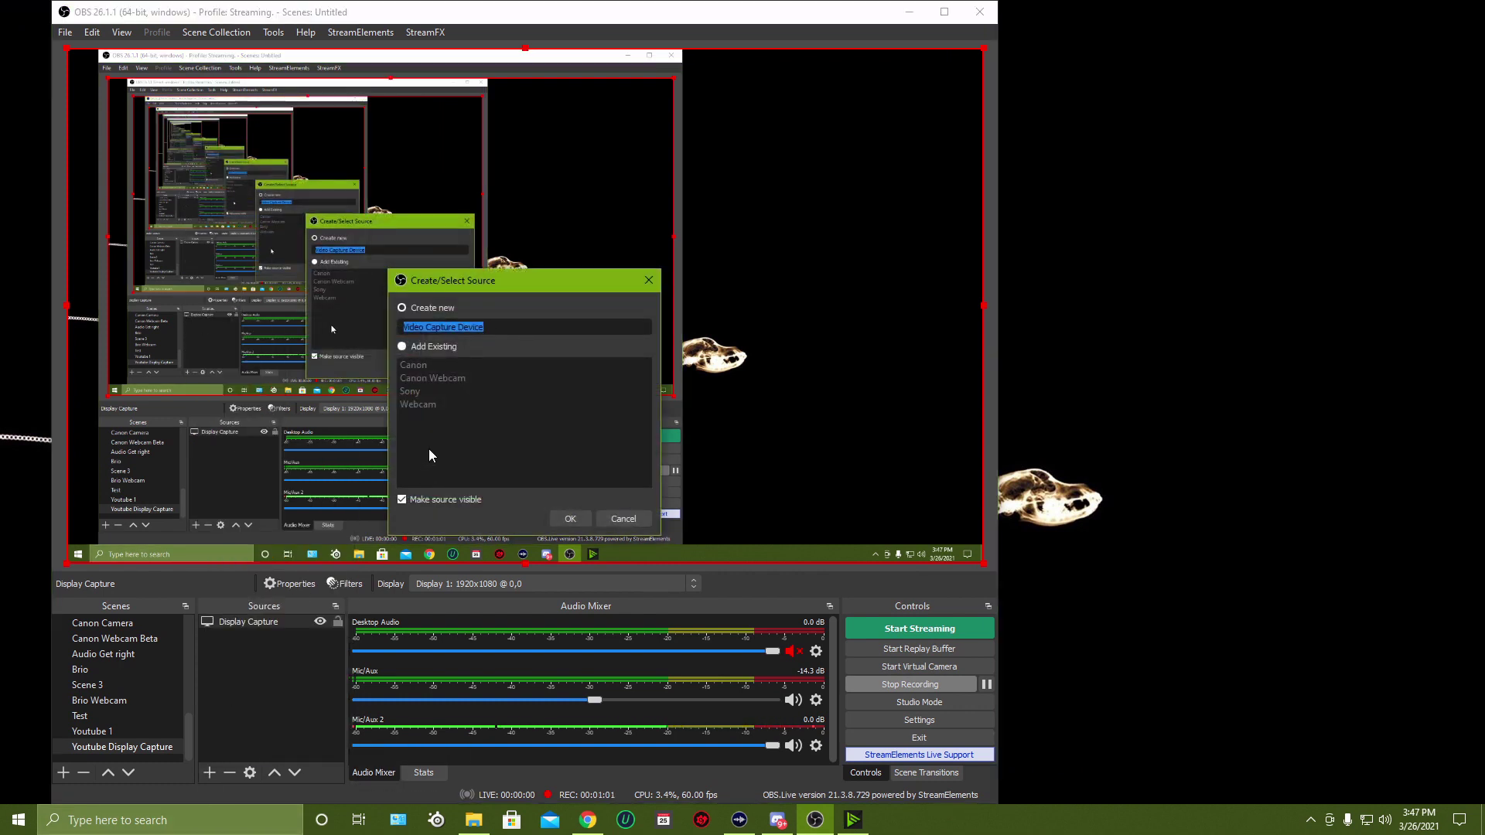
pyautogui.write('S')
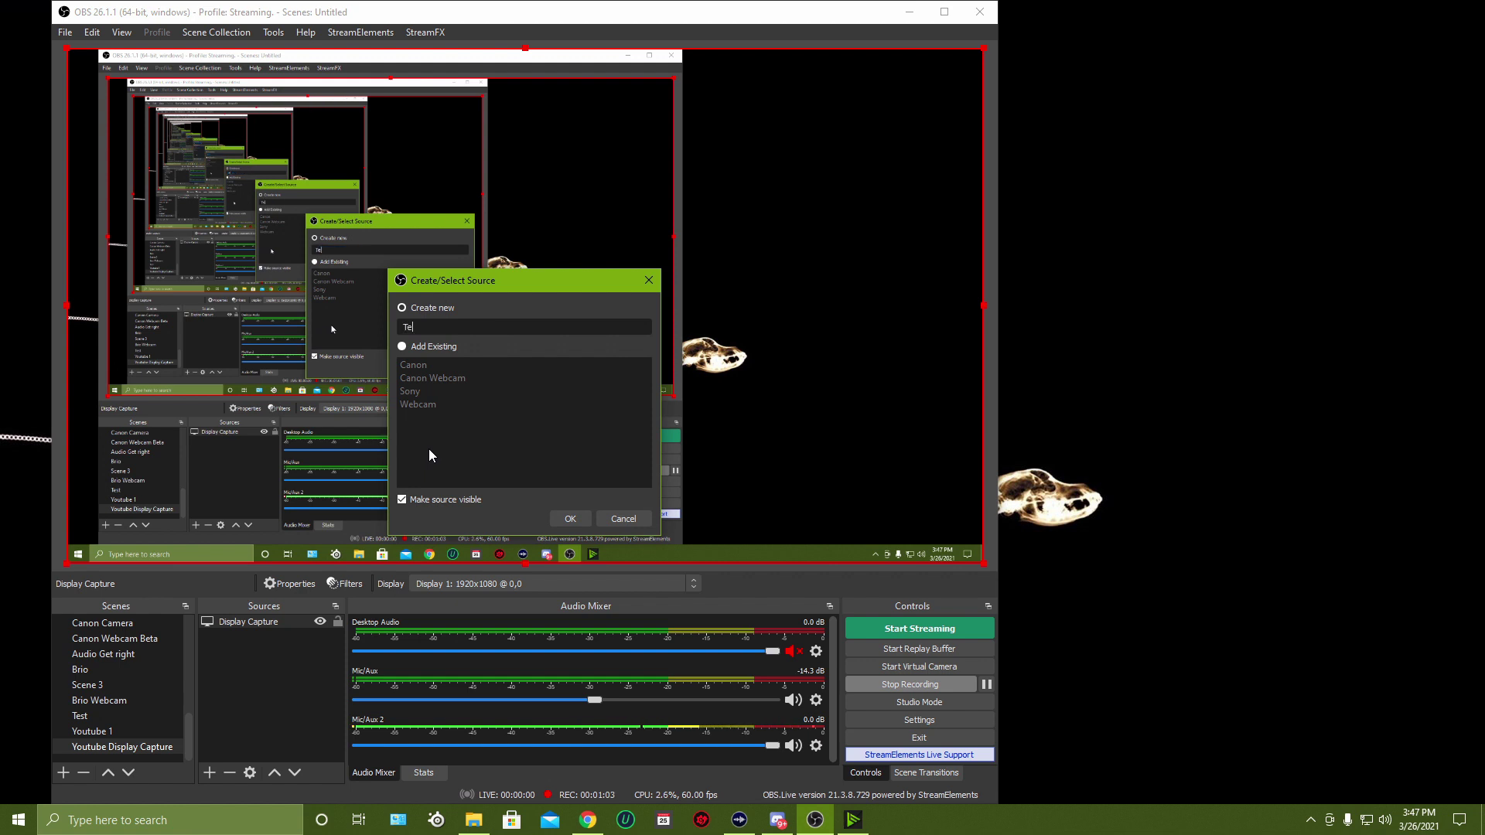
pyautogui.press('BackSpace')
pyautogui.write('Test Sony')
pyautogui.click(569, 520)
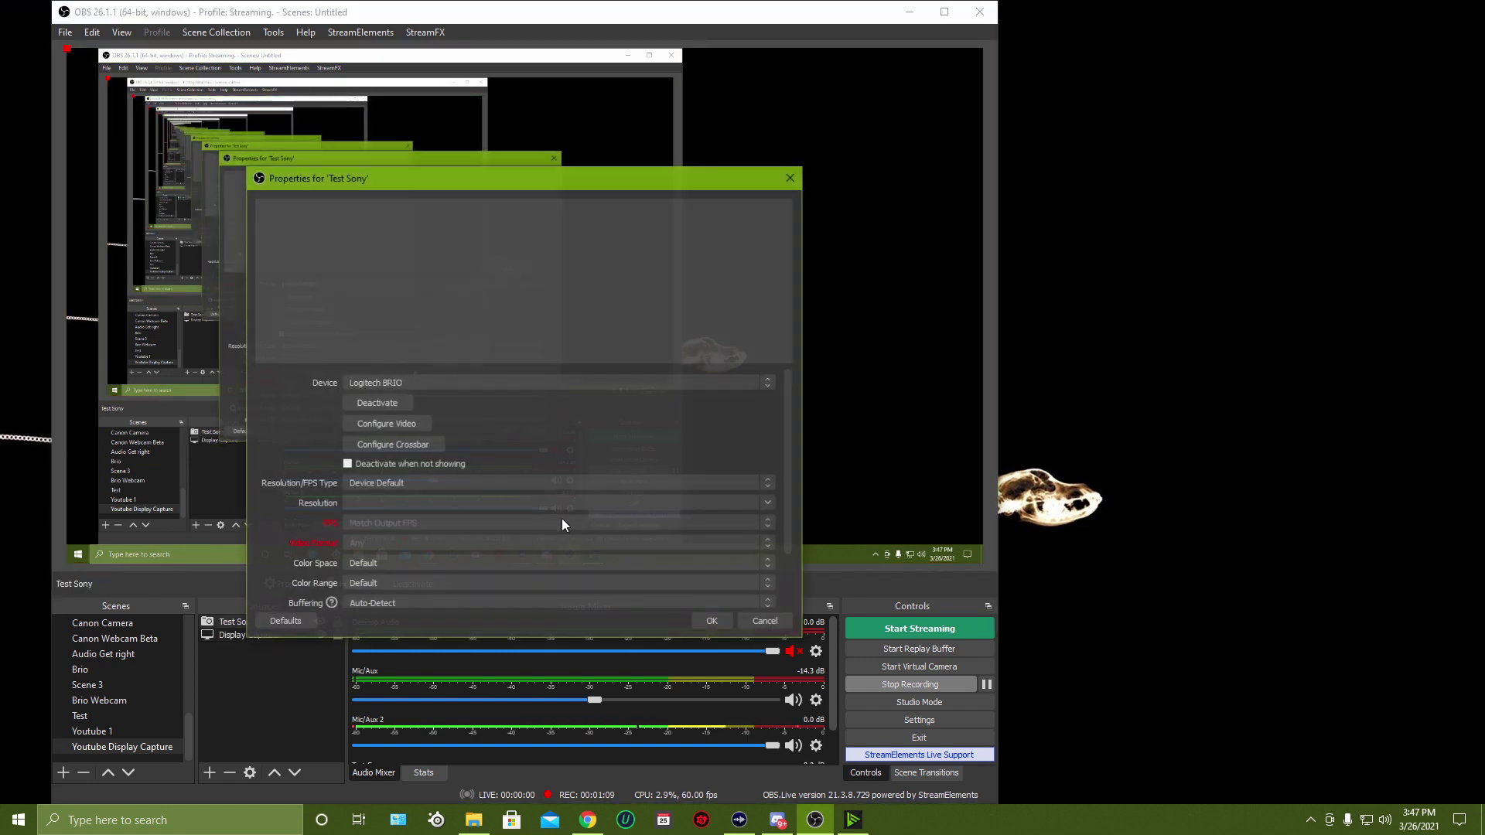
# - Examine the available devices and the resolution, color, buffering and audio properties of the Test Sony source
pyautogui.click(512, 389)
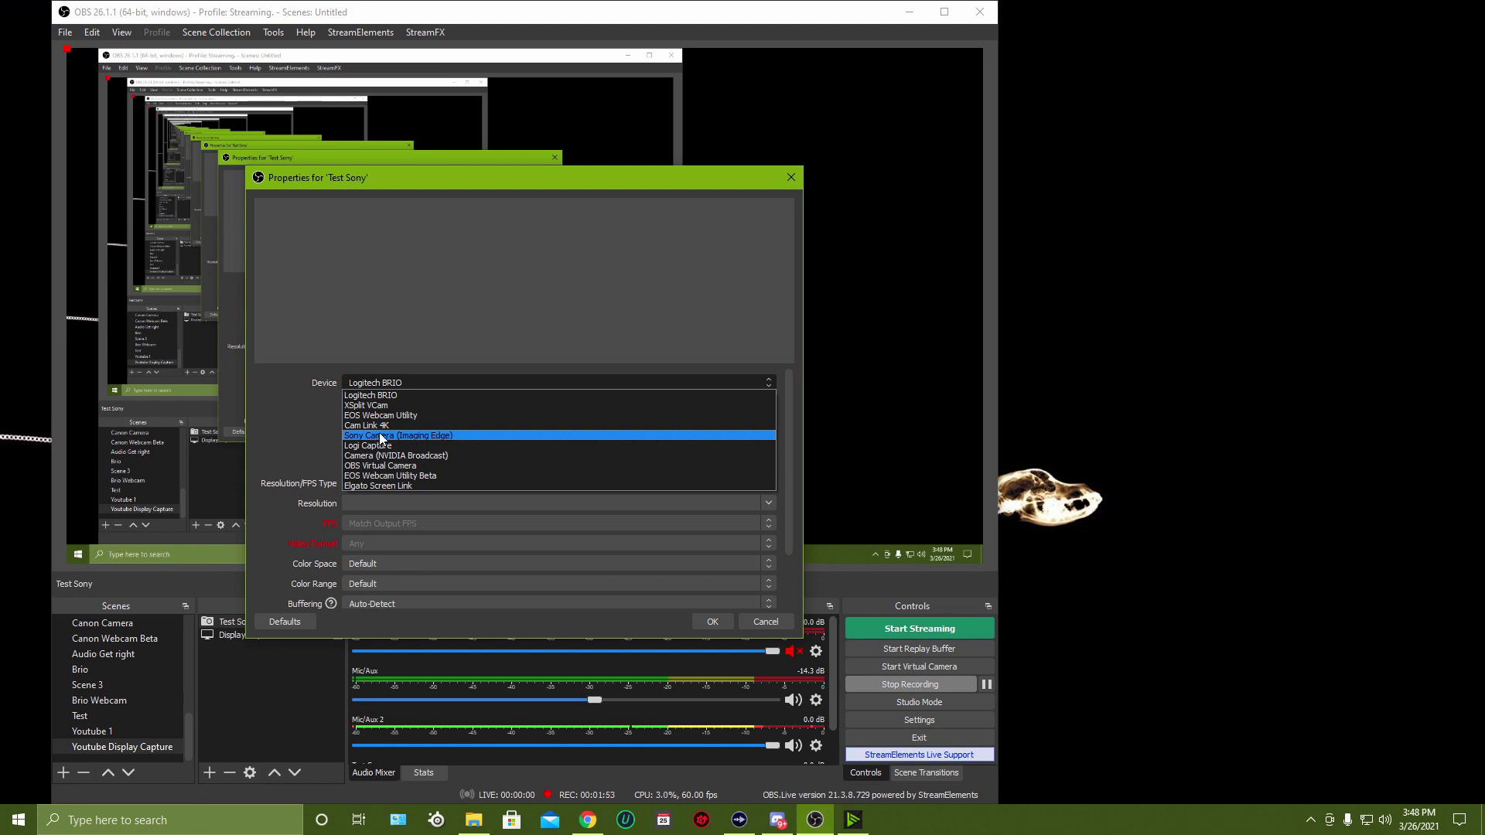
pyautogui.click(298, 424)
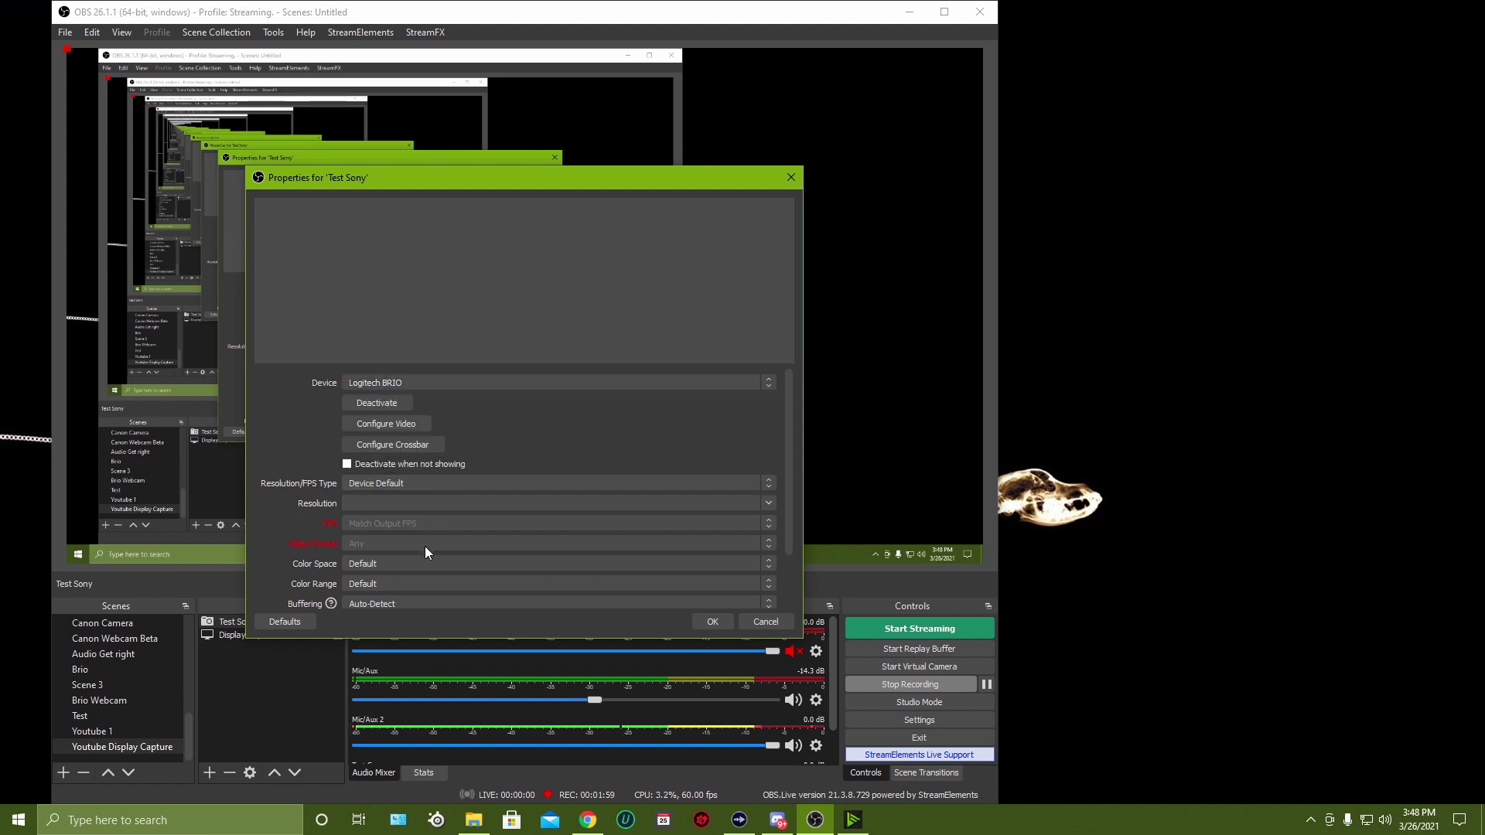
pyautogui.scroll(-2, 435, 476)
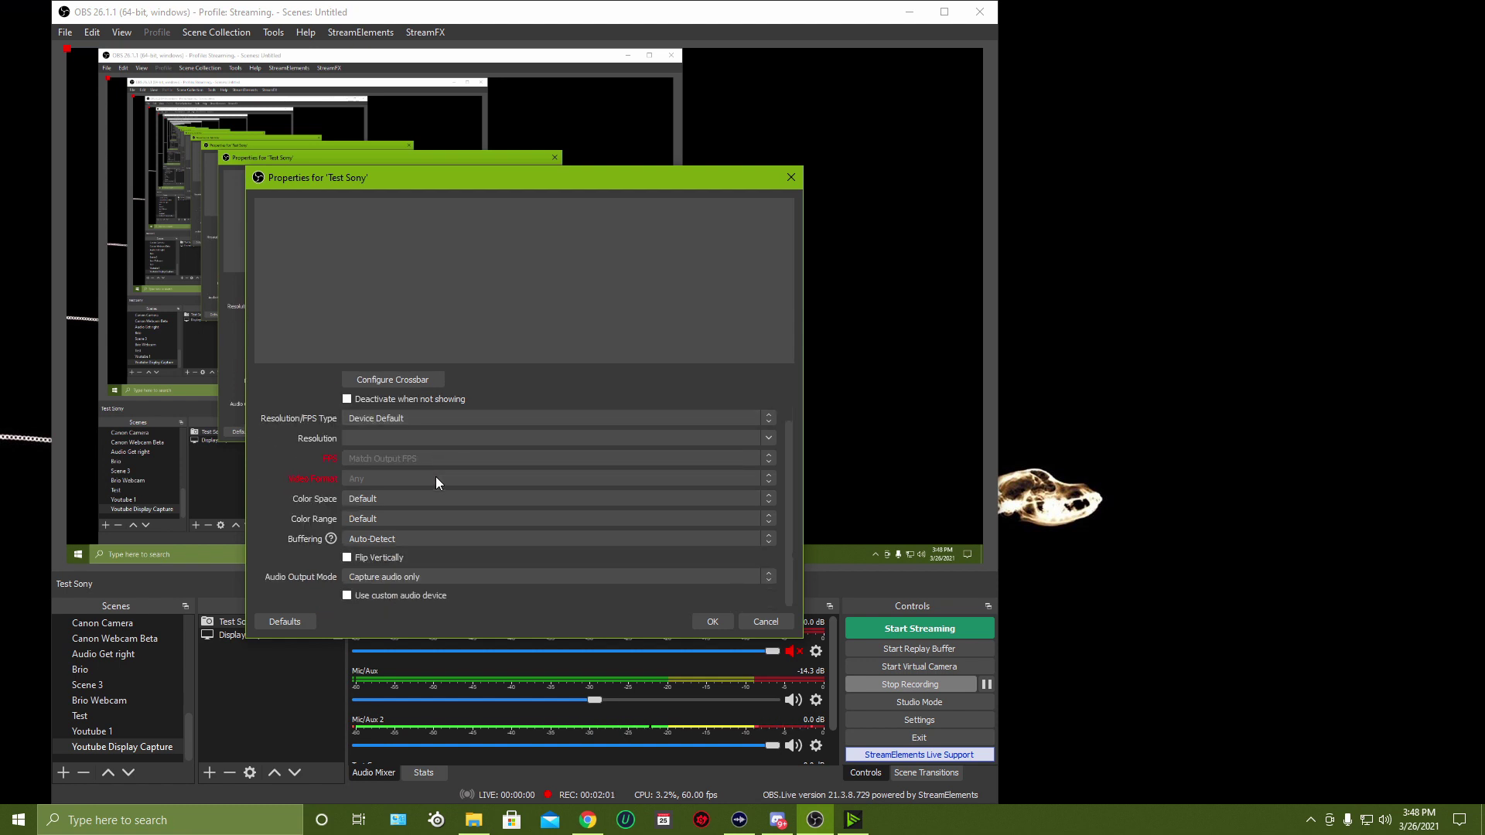
pyautogui.scroll(2, 436, 483)
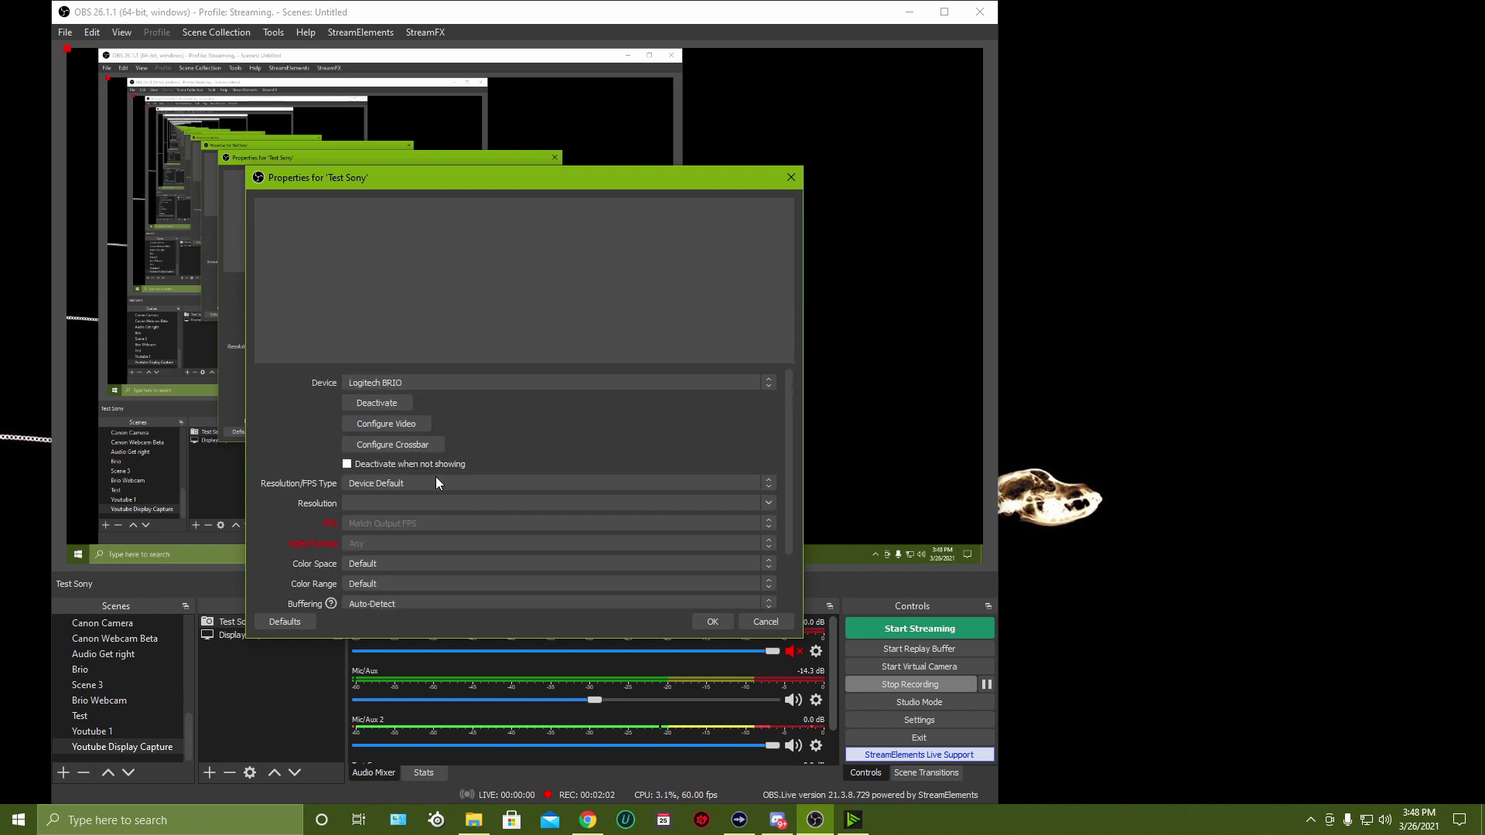
pyautogui.click(460, 382)
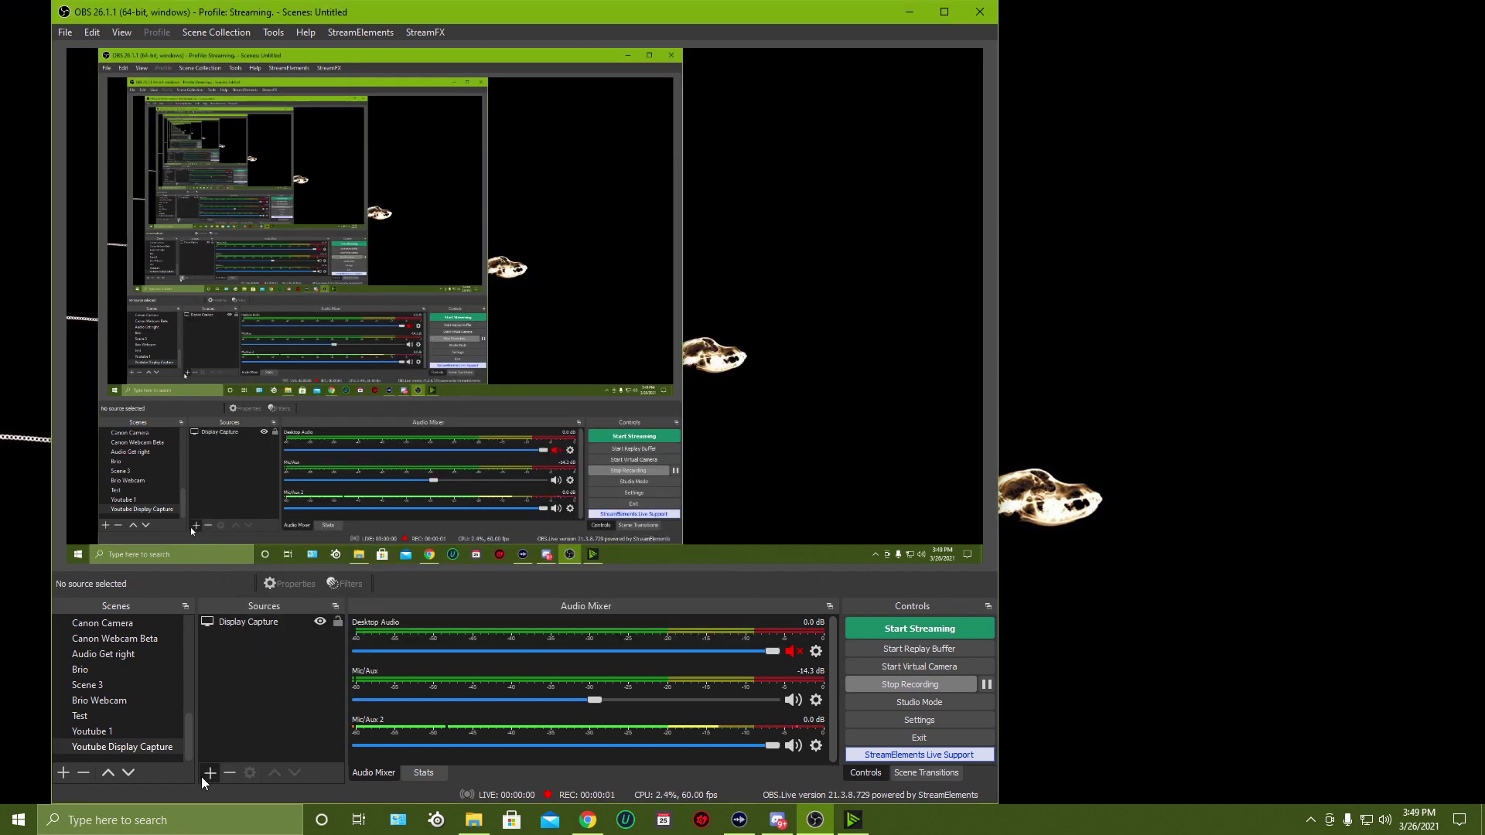
# - Add the existing Sony video capture device source to the Youtube Display Capture scene
pyautogui.click(207, 773)
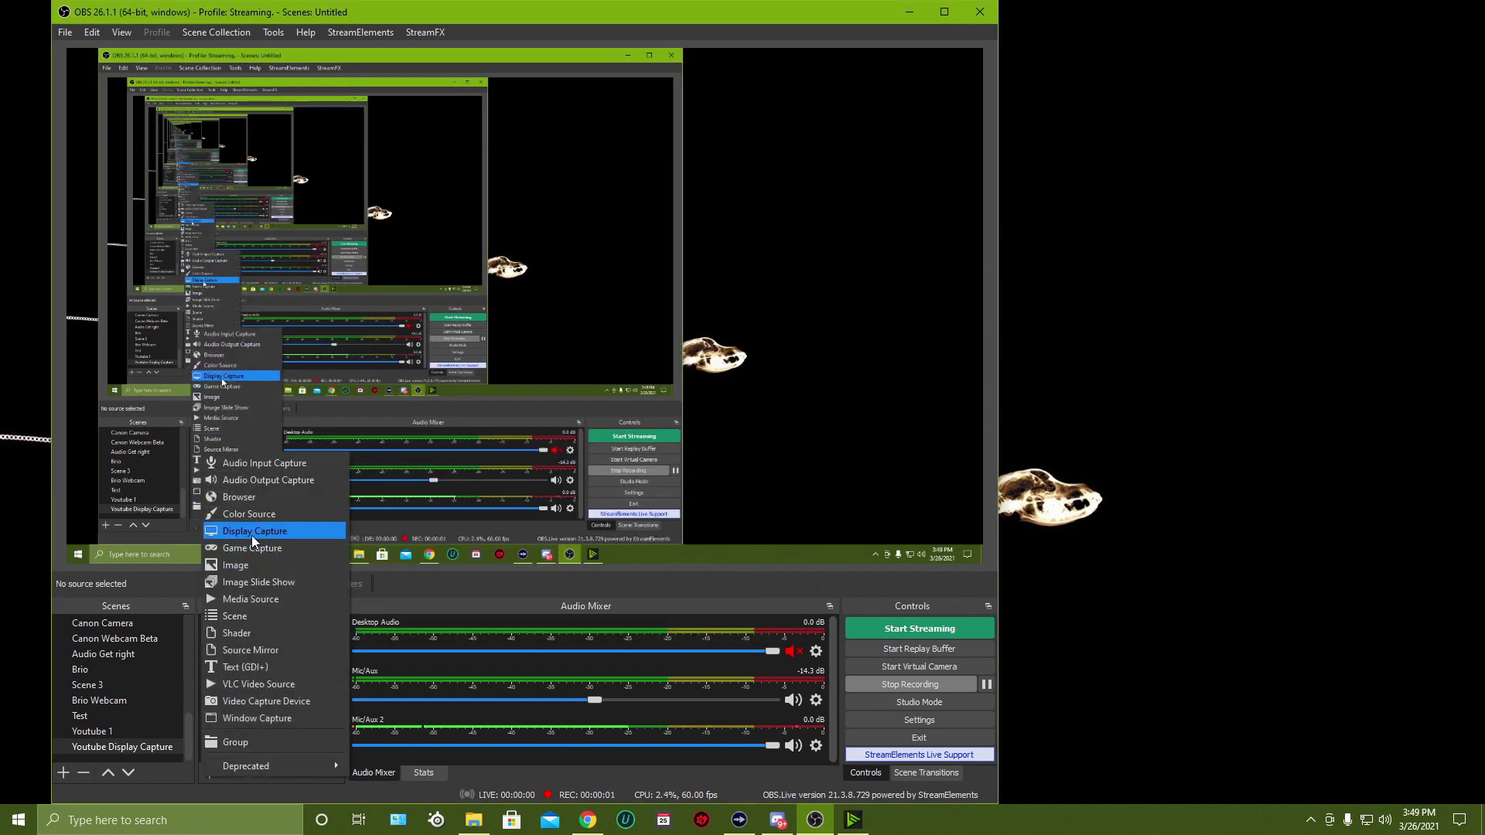
pyautogui.click(295, 701)
pyautogui.click(413, 391)
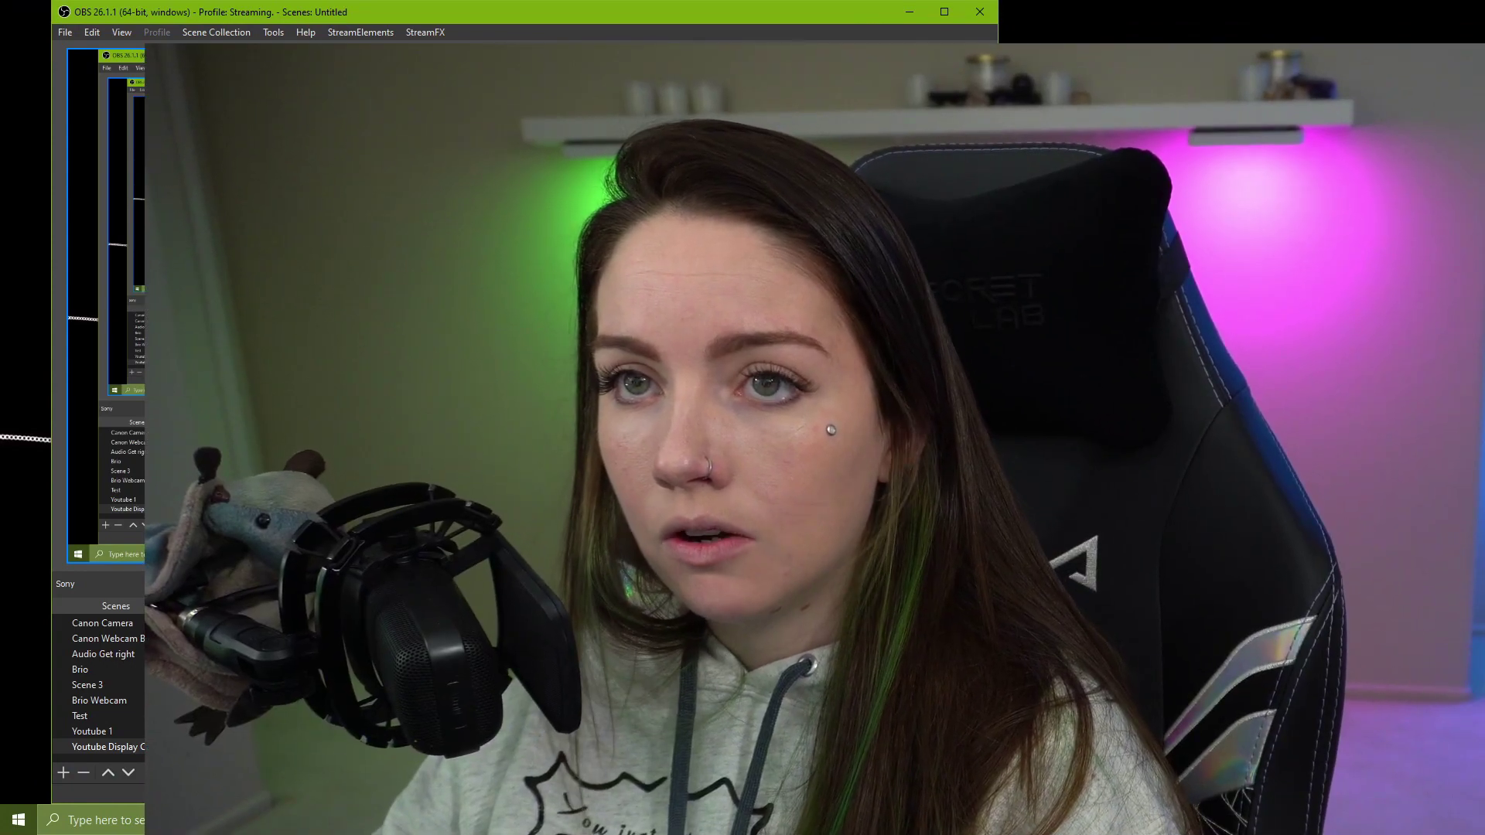
# - Shrink the Sony camera to about a third of the canvas width and place it along the right edge
pyautogui.moveTo(701, 405); pyautogui.dragTo(554, 305)
pyautogui.moveTo(718, 406); pyautogui.dragTo(850, 304)
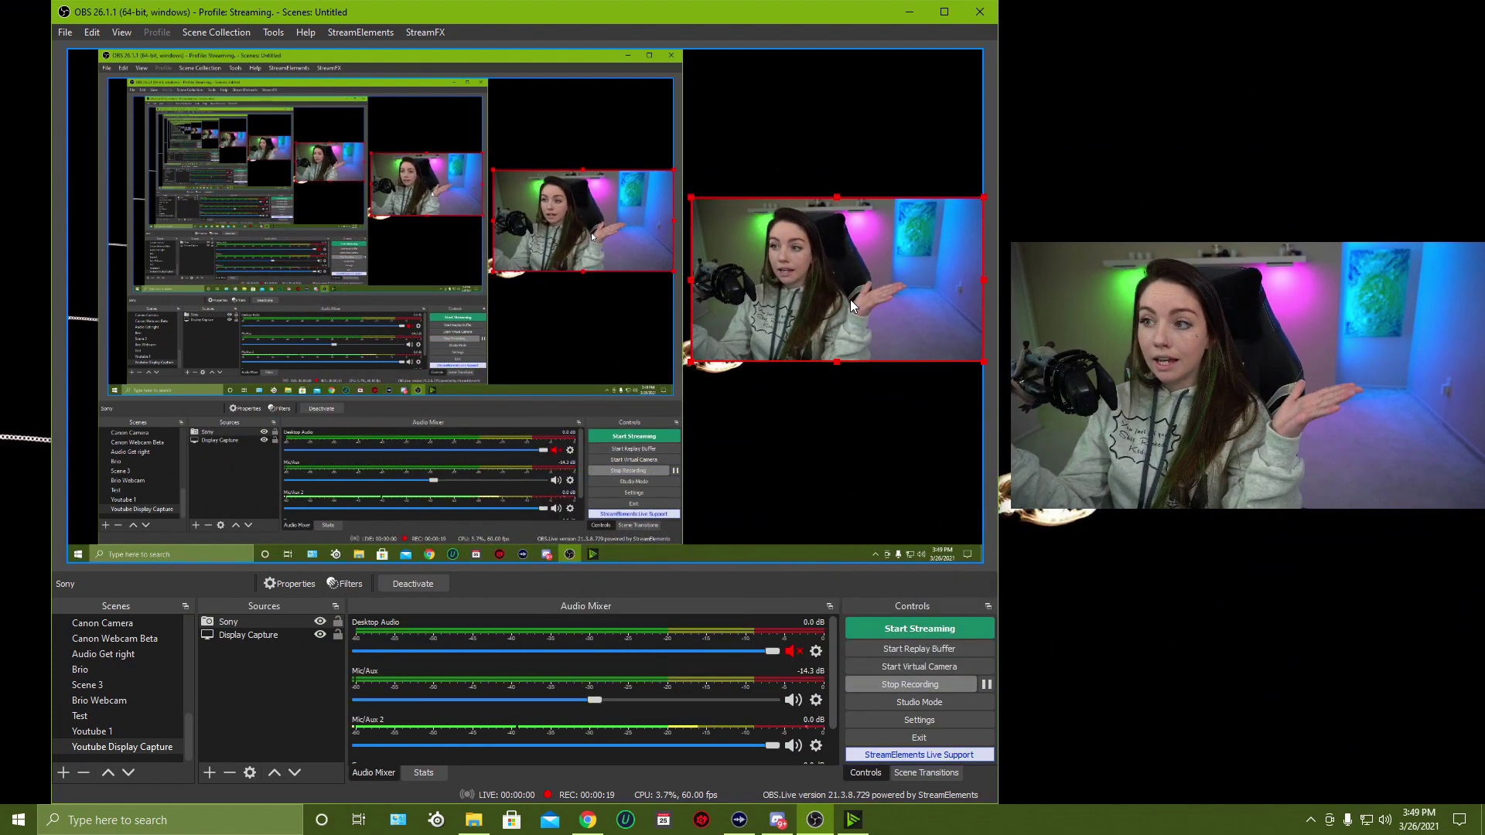
pyautogui.moveTo(691, 199); pyautogui.dragTo(717, 213)
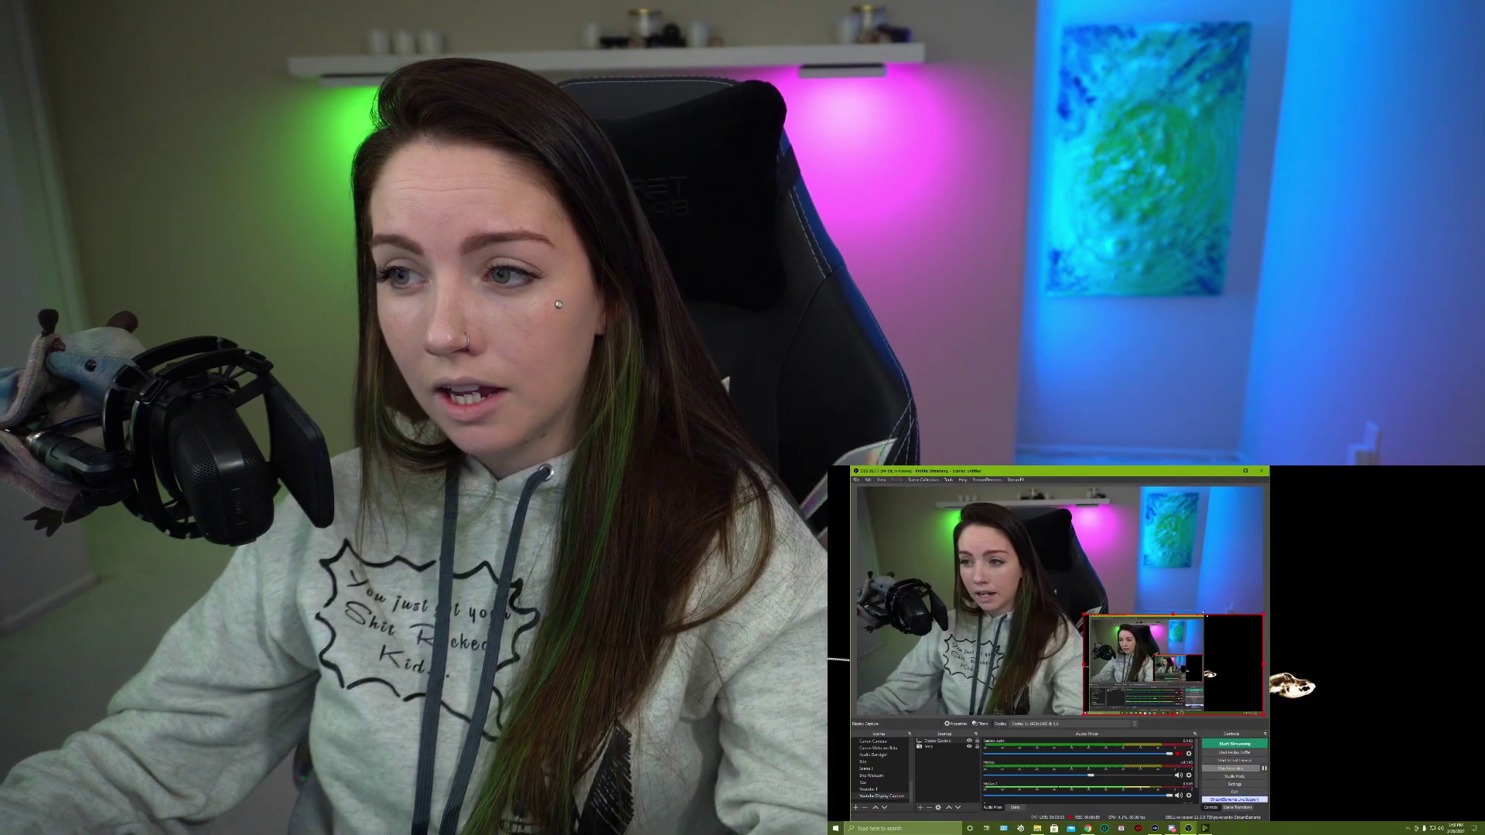
# - Layer the Sony camera above the full-canvas display capture, shrunk to about a third of the width at mid-height on the right edge
pyautogui.moveTo(1188, 676)
pyautogui.mouseDown()
pyautogui.moveTo(1225, 441)
pyautogui.moveTo(1213, 398)
pyautogui.moveTo(1225, 652)
pyautogui.moveTo(1209, 690)
pyautogui.mouseUp()
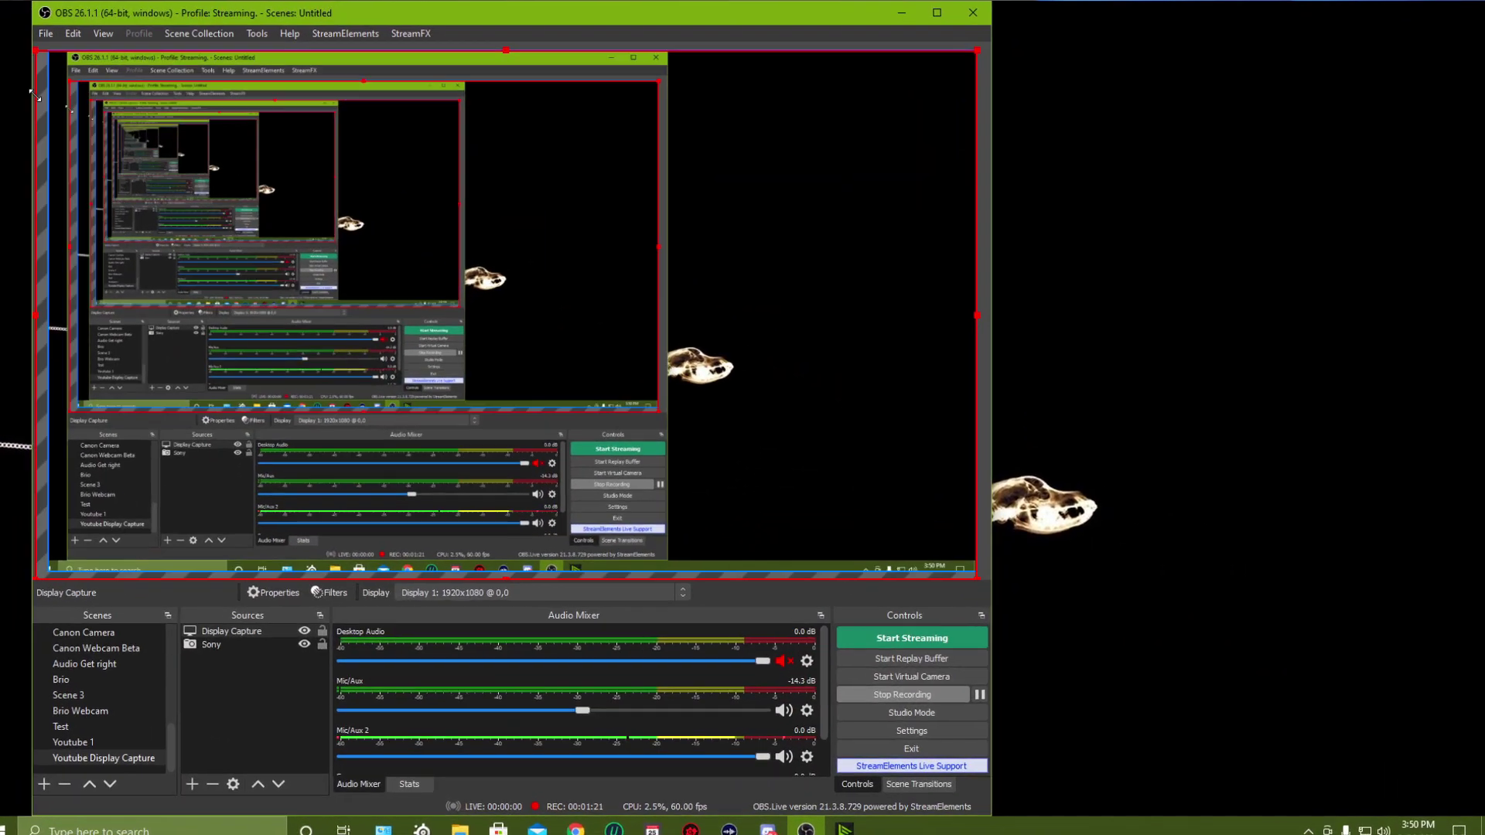
pyautogui.click(232, 645)
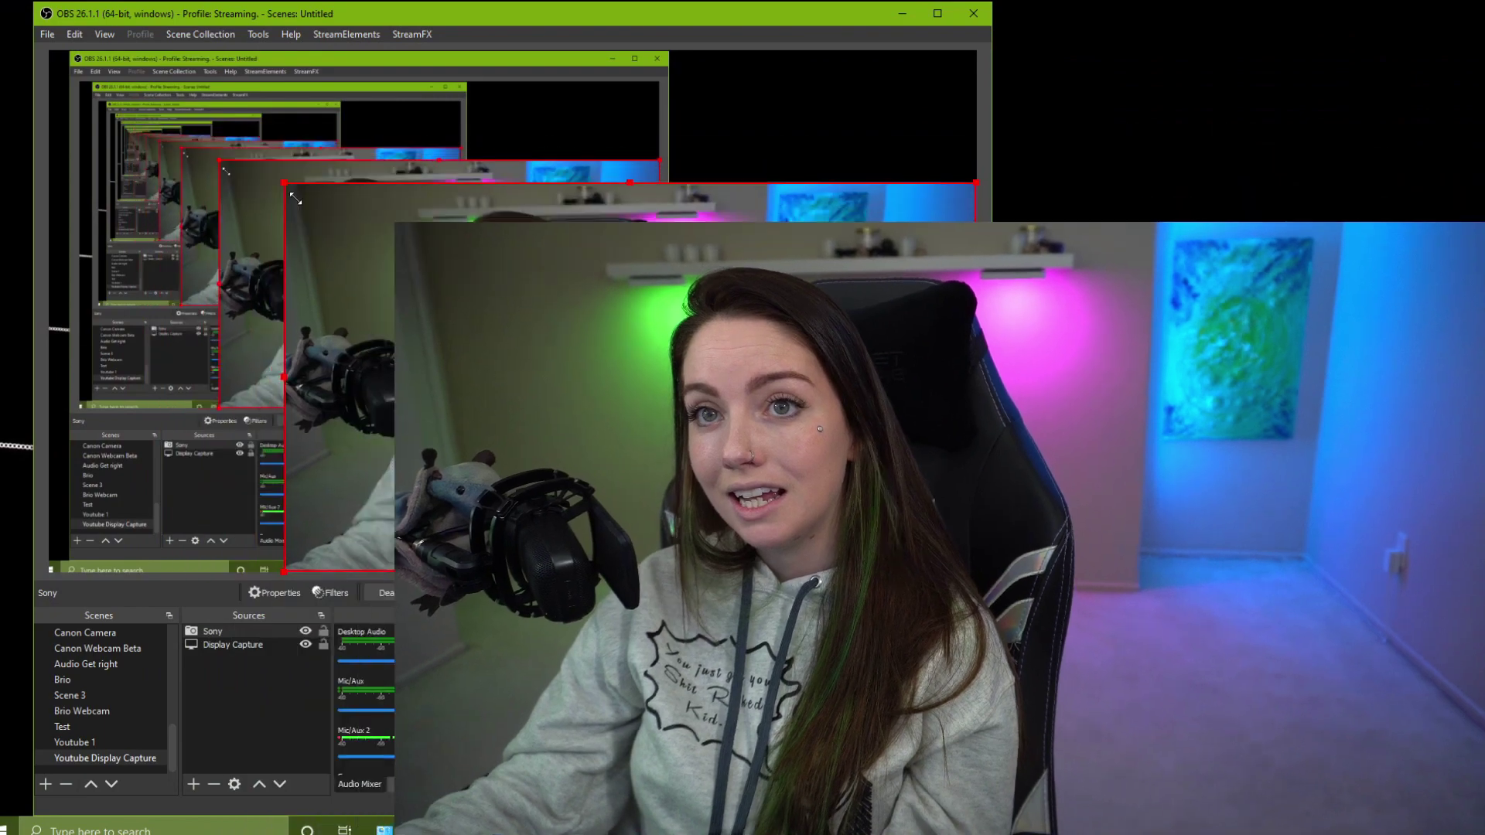
pyautogui.moveTo(295, 198); pyautogui.dragTo(808, 408)
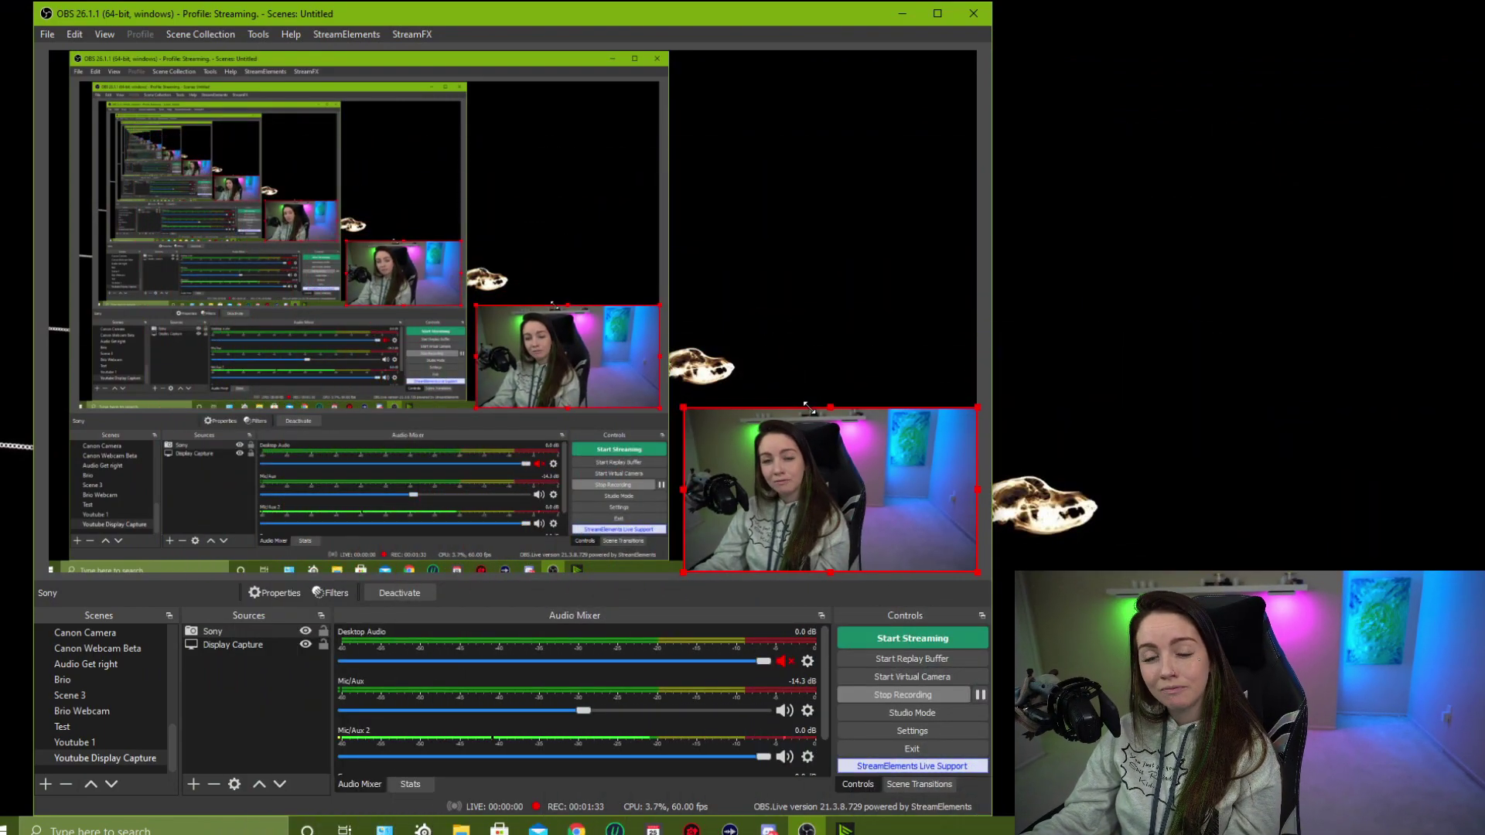
pyautogui.moveTo(851, 498); pyautogui.dragTo(852, 343)
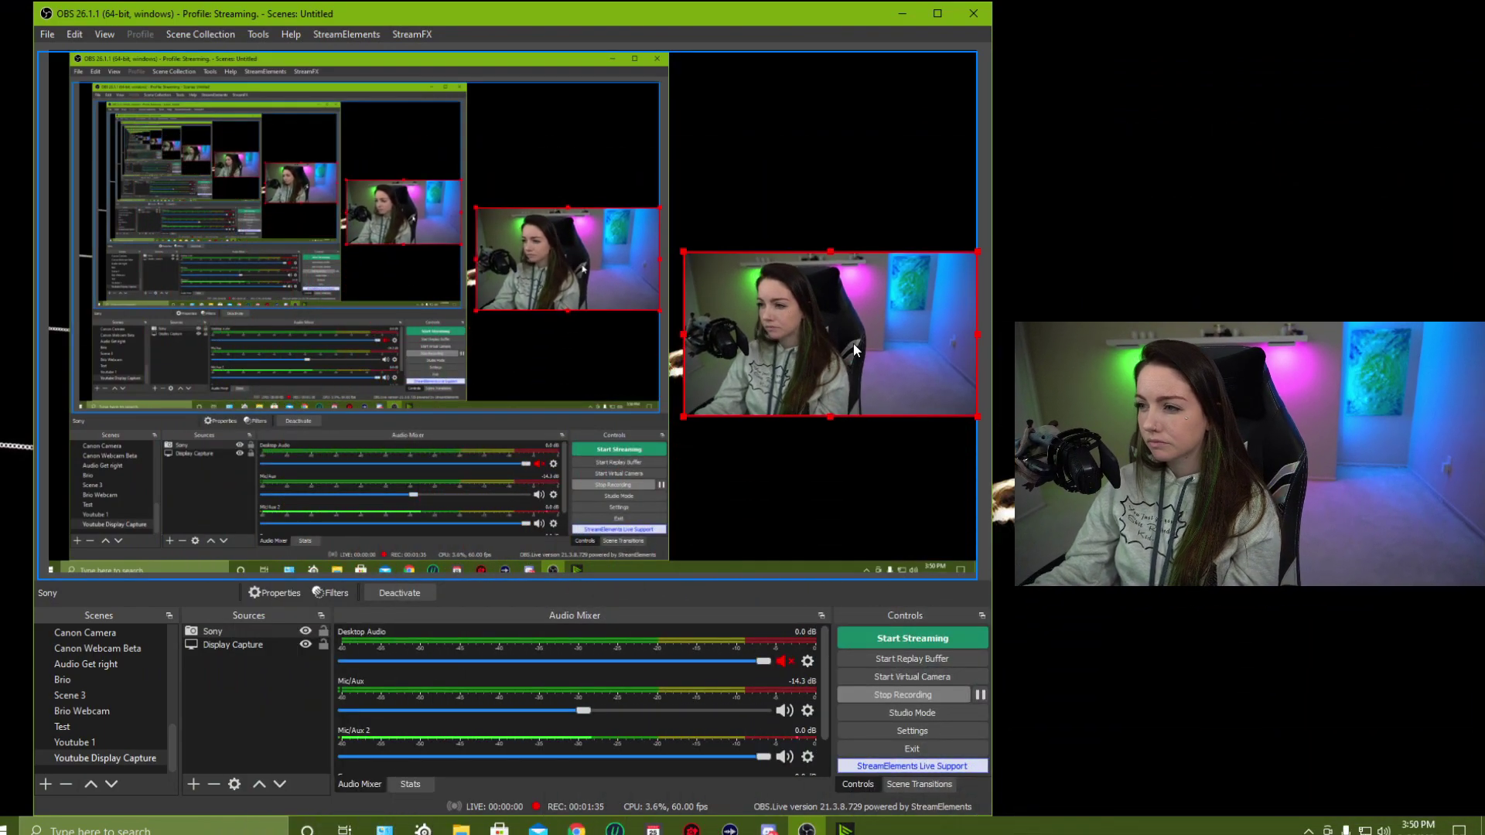
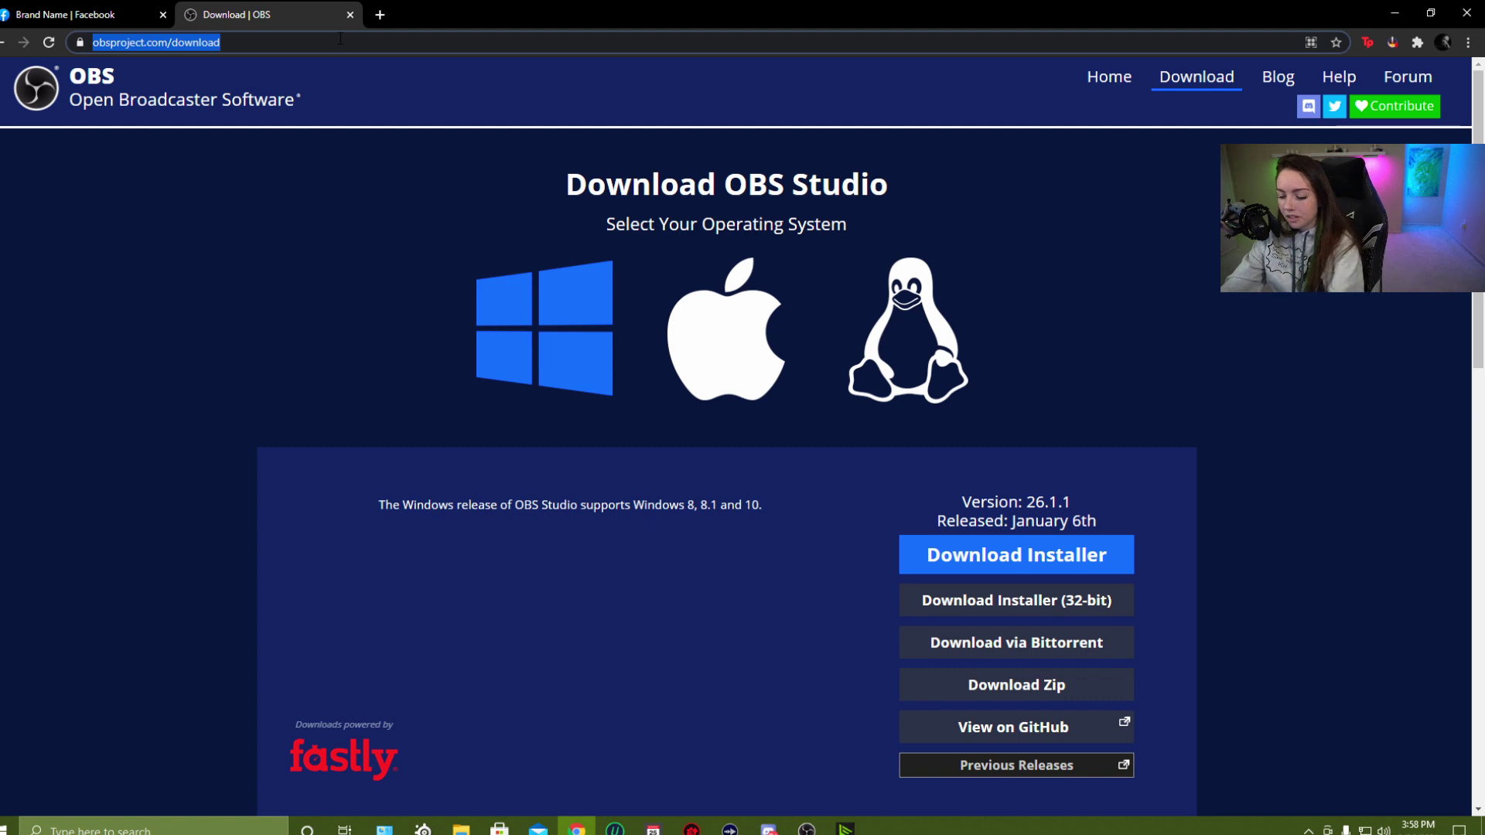
# - Switch to the browser, go to streamlabs.com and dismiss the cookie notice
pyautogui.write('Stream')
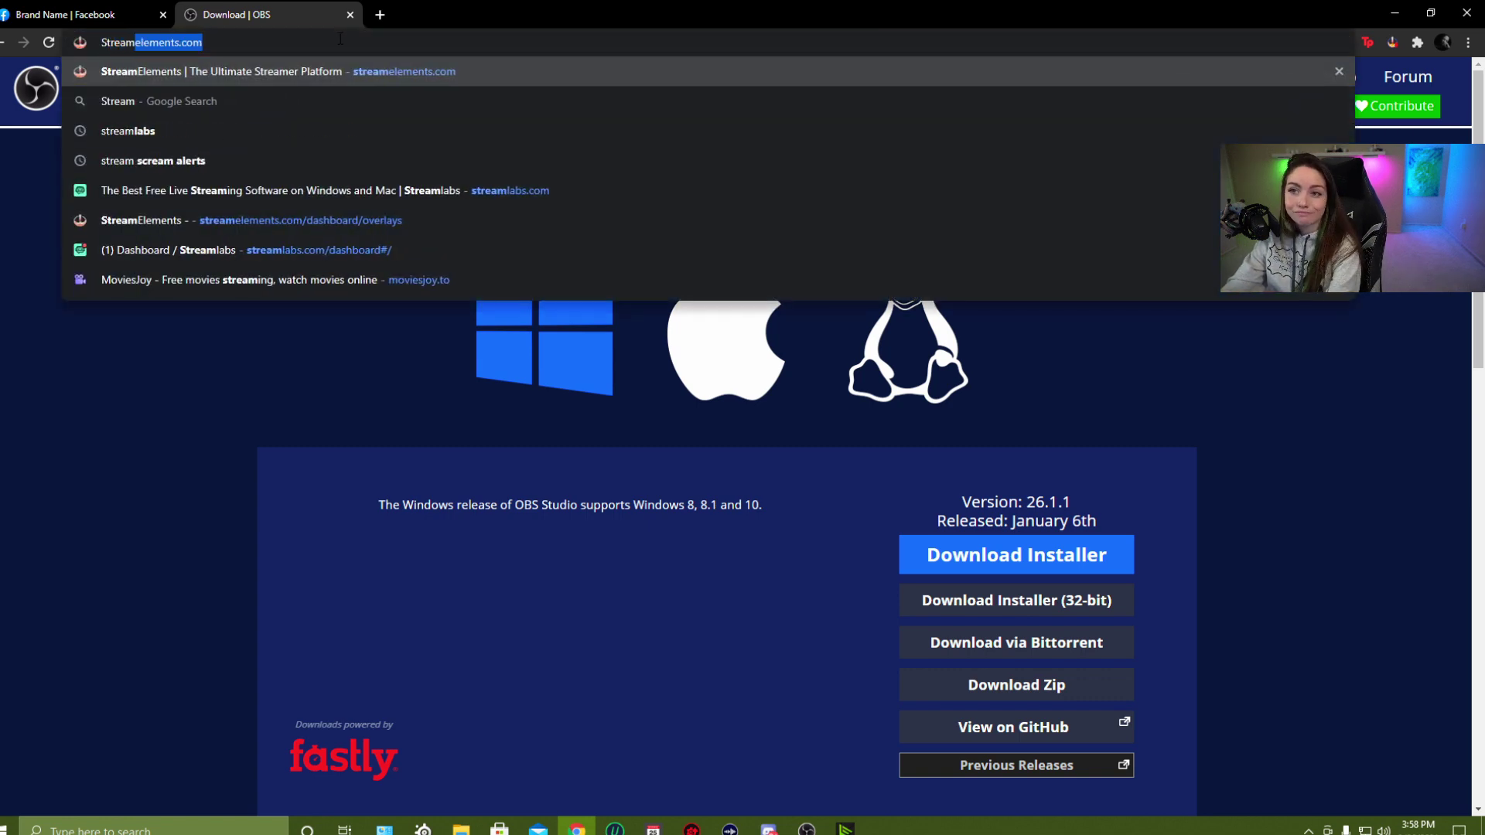
pyautogui.write('labs')
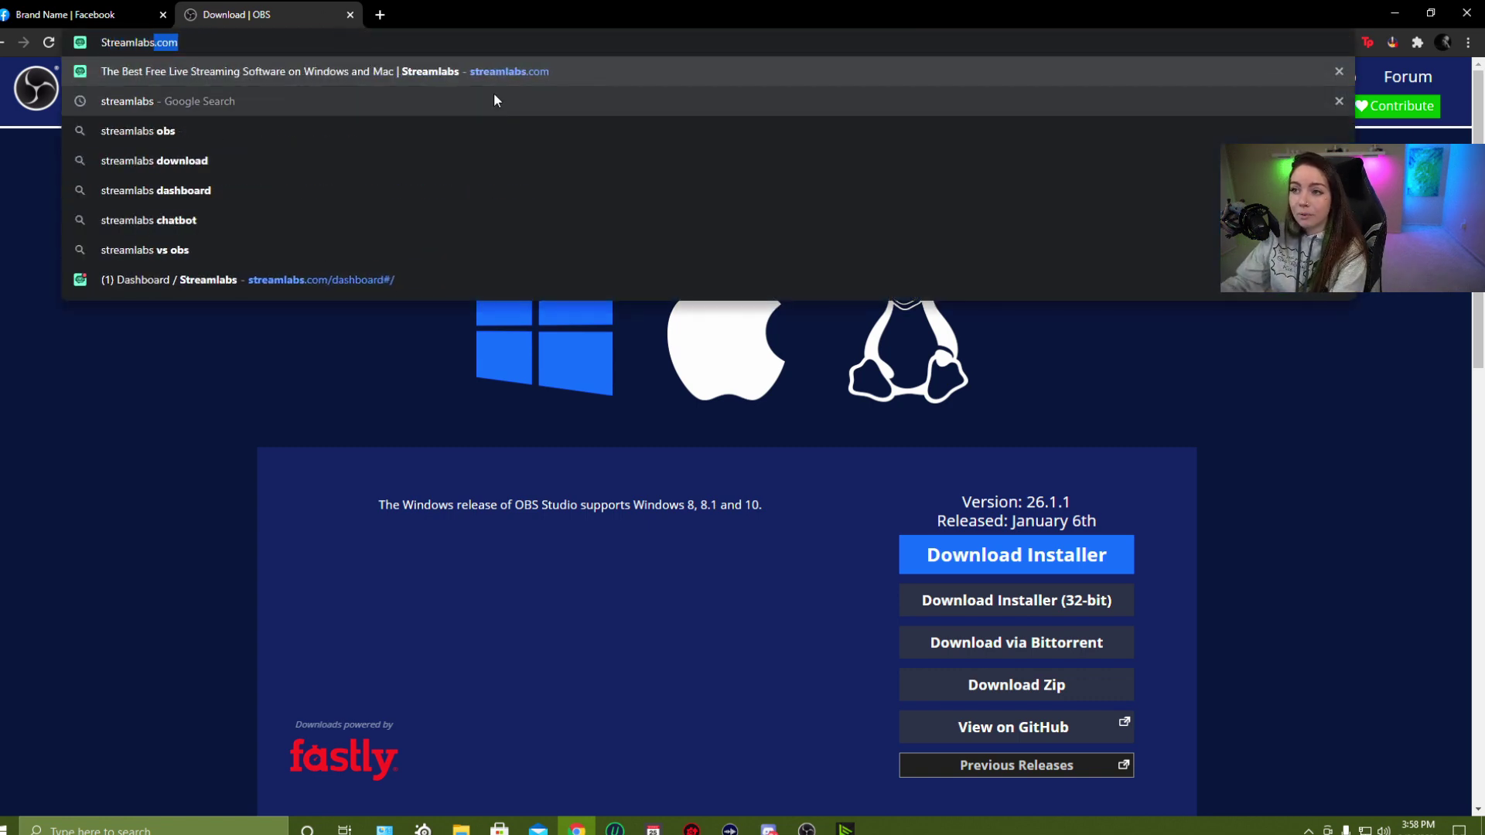
pyautogui.click(495, 77)
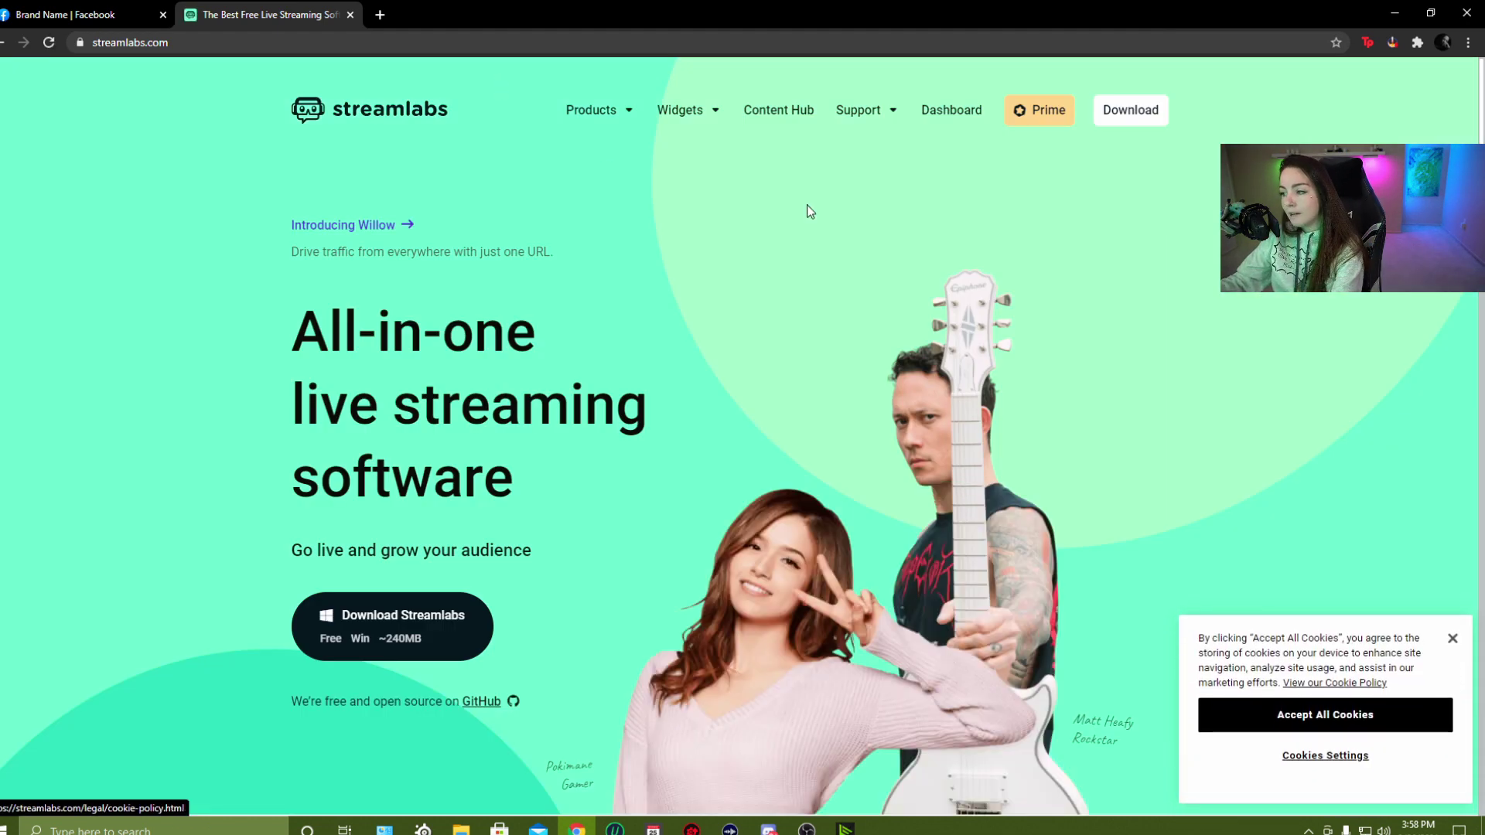
pyautogui.click(1452, 638)
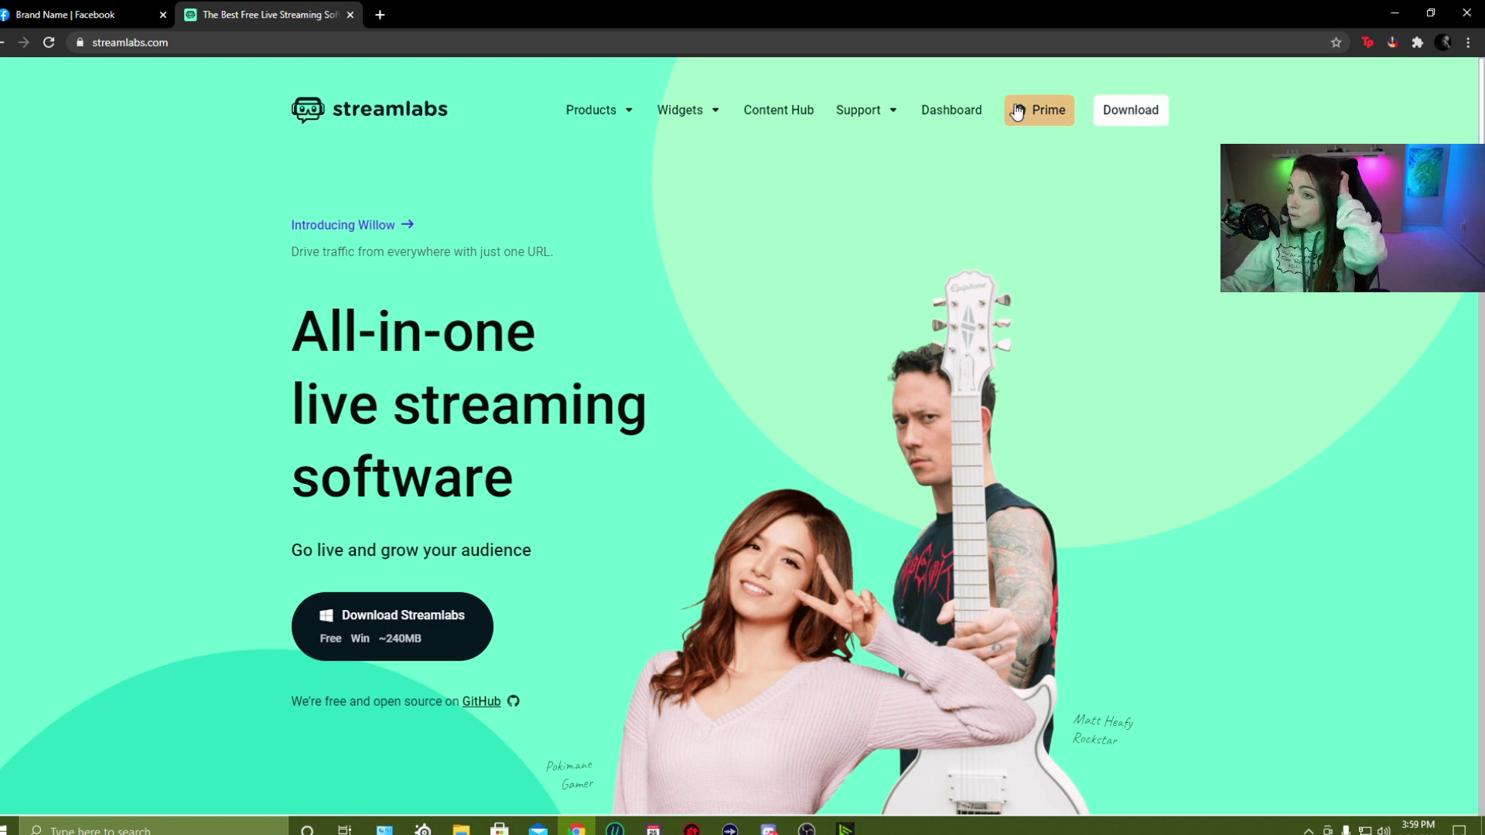
# - Open the Streamlabs dashboard and bring up the Alert Box widget from the full widget list
pyautogui.click(951, 117)
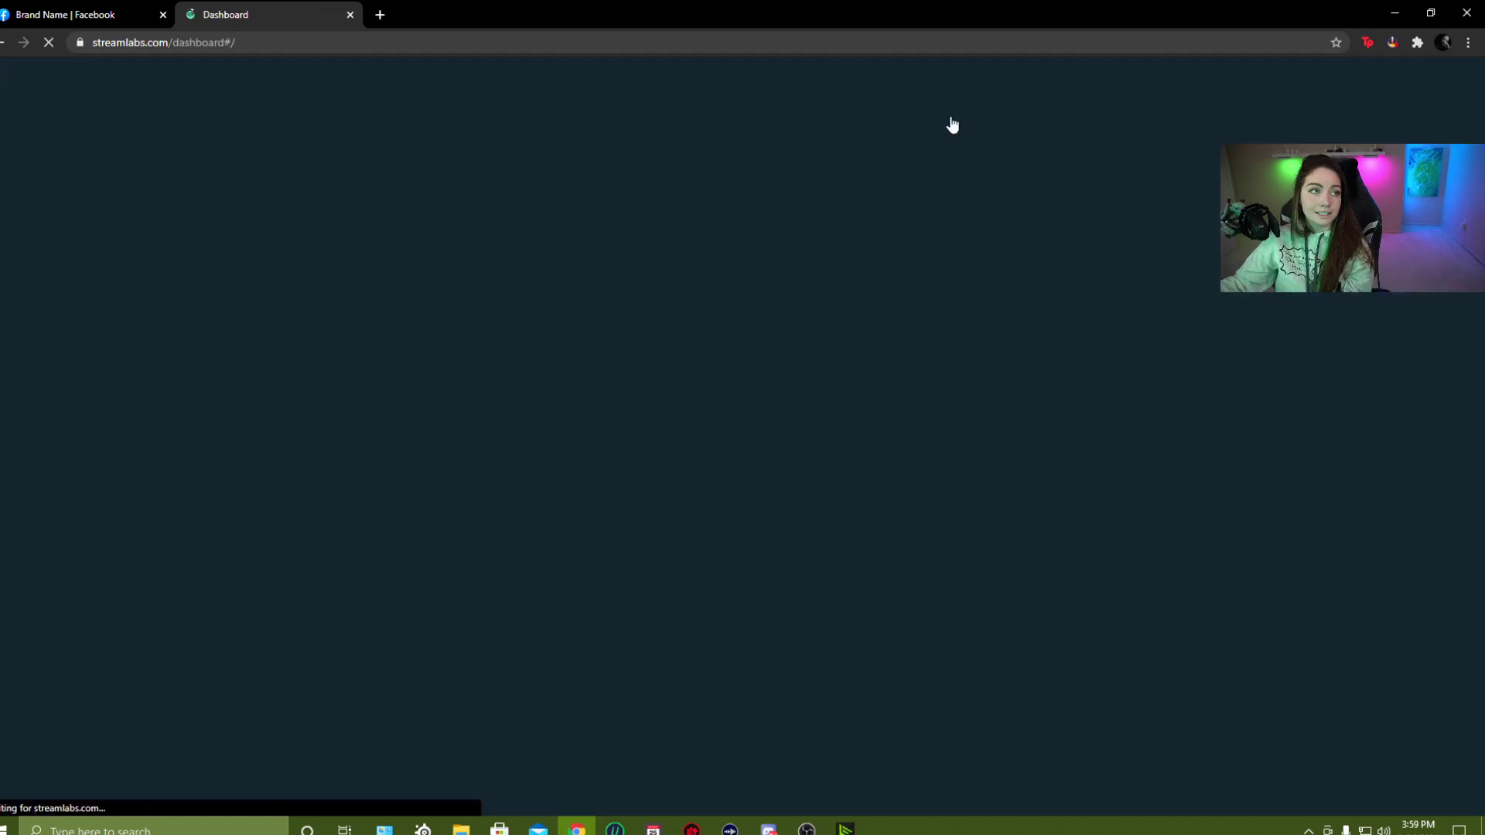
pyautogui.click(161, 263)
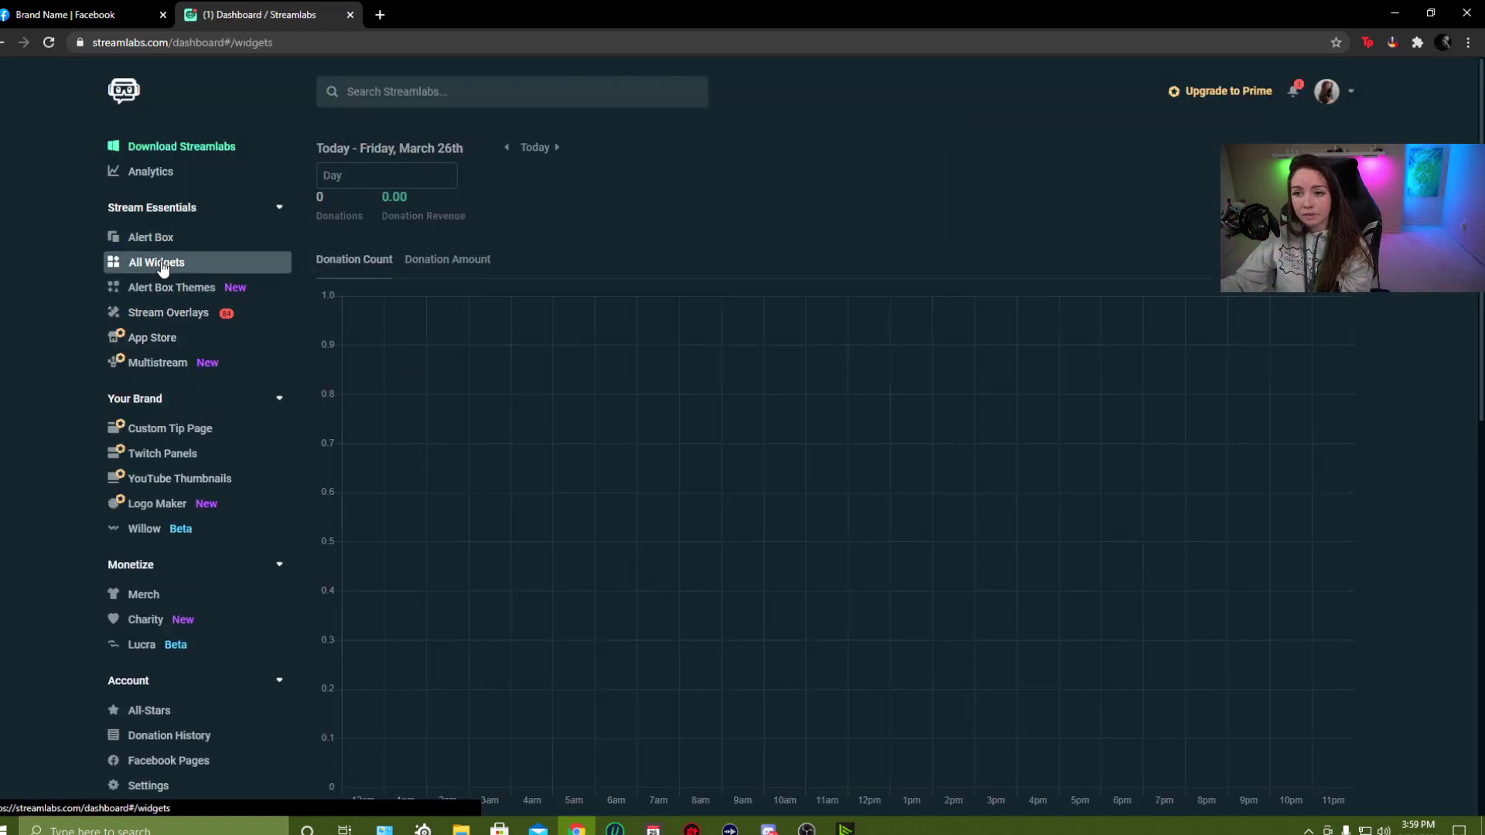
pyautogui.click(583, 284)
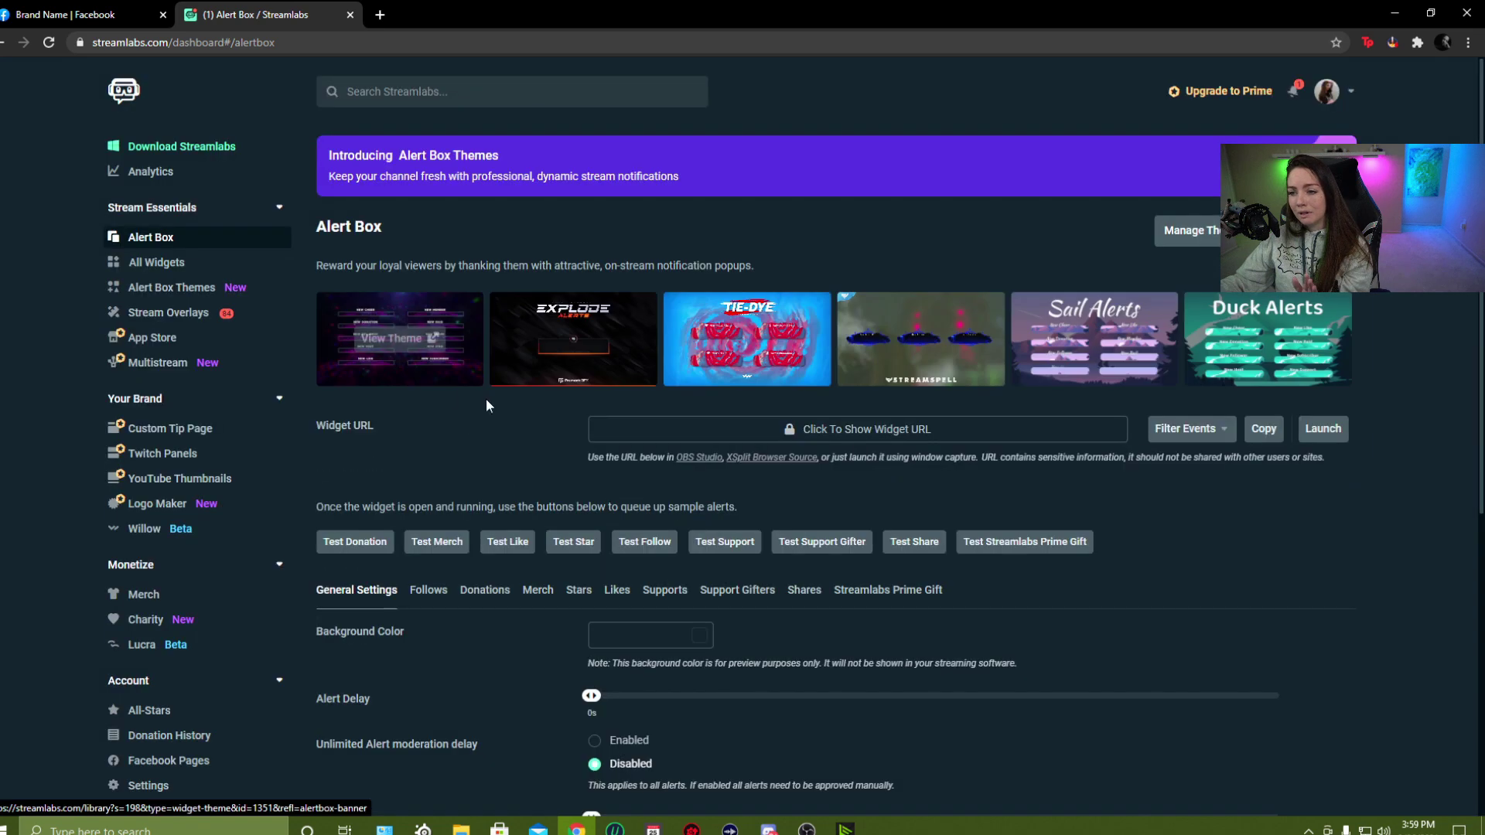
# - Examine the Alert Box general settings, from background color and alert delays to layout, alert parries and profanity filter
pyautogui.scroll(-4, 540, 411)
pyautogui.scroll(4, 279, 329)
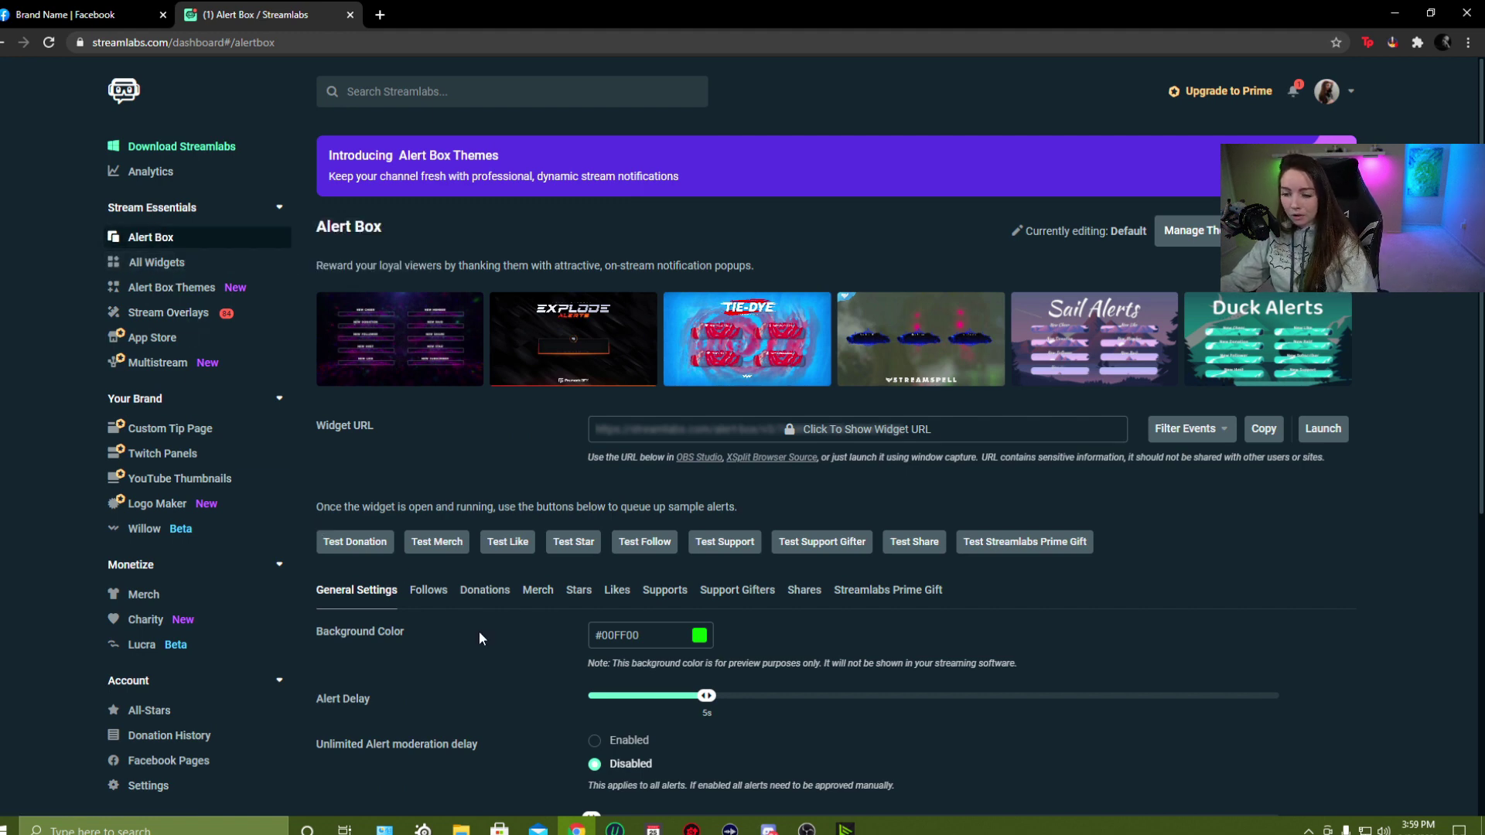
pyautogui.scroll(-4, 479, 631)
pyautogui.scroll(-3, 479, 631)
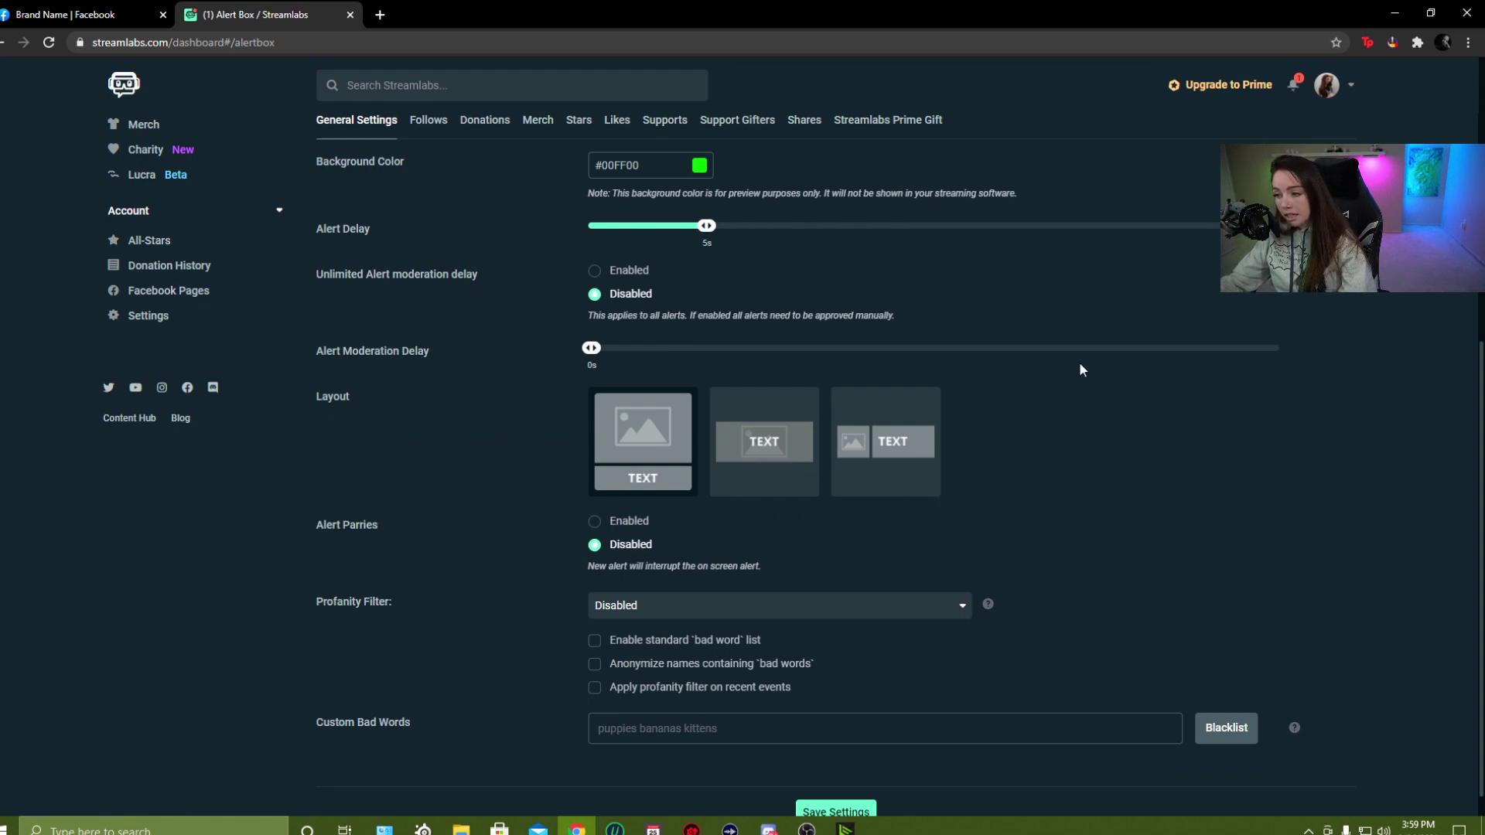
pyautogui.scroll(3, 1079, 369)
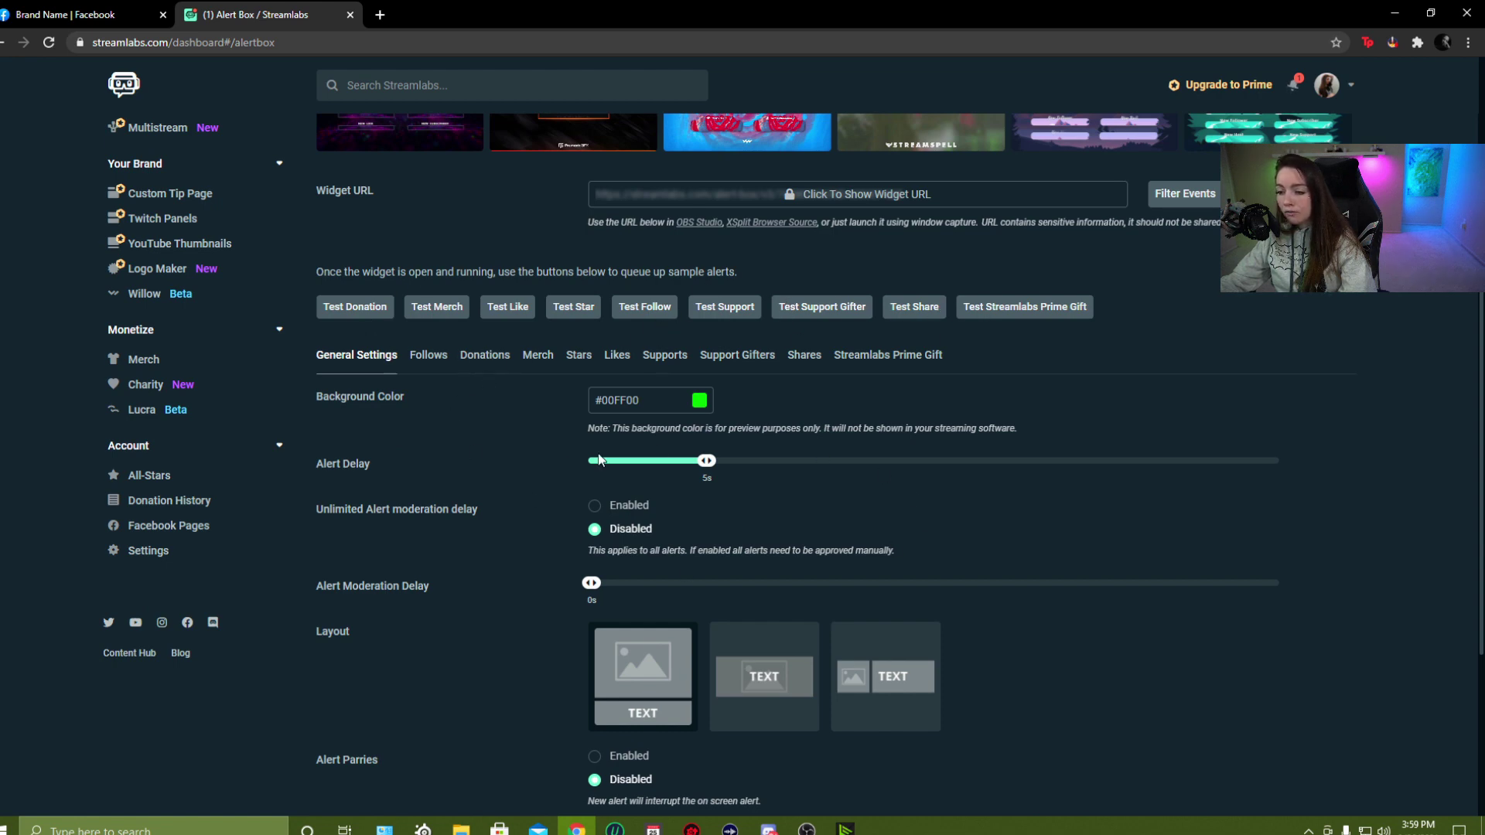
pyautogui.scroll(-3, 600, 460)
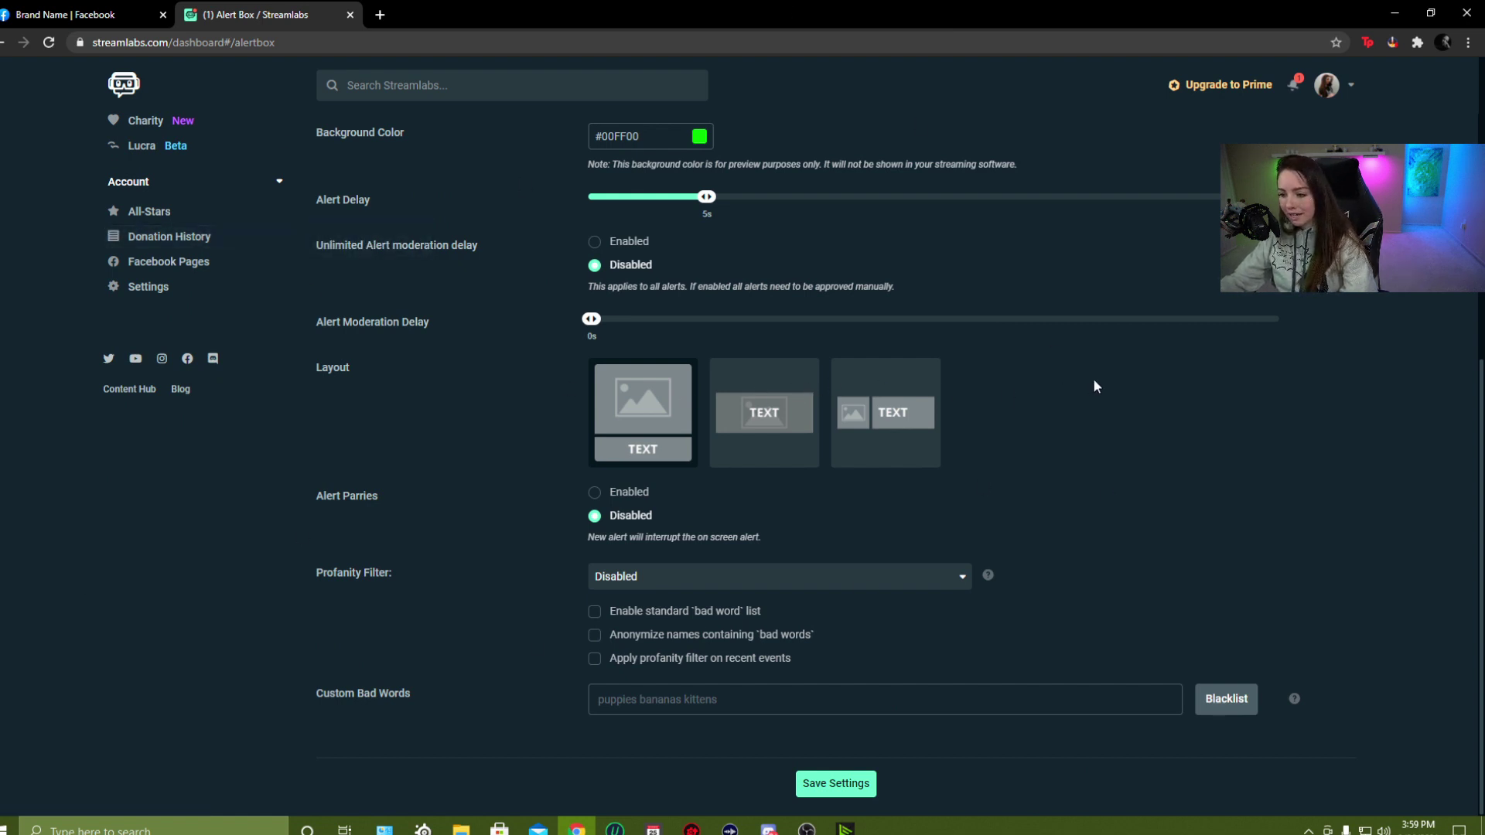
pyautogui.scroll(2, 1094, 386)
pyautogui.scroll(-1, 1095, 386)
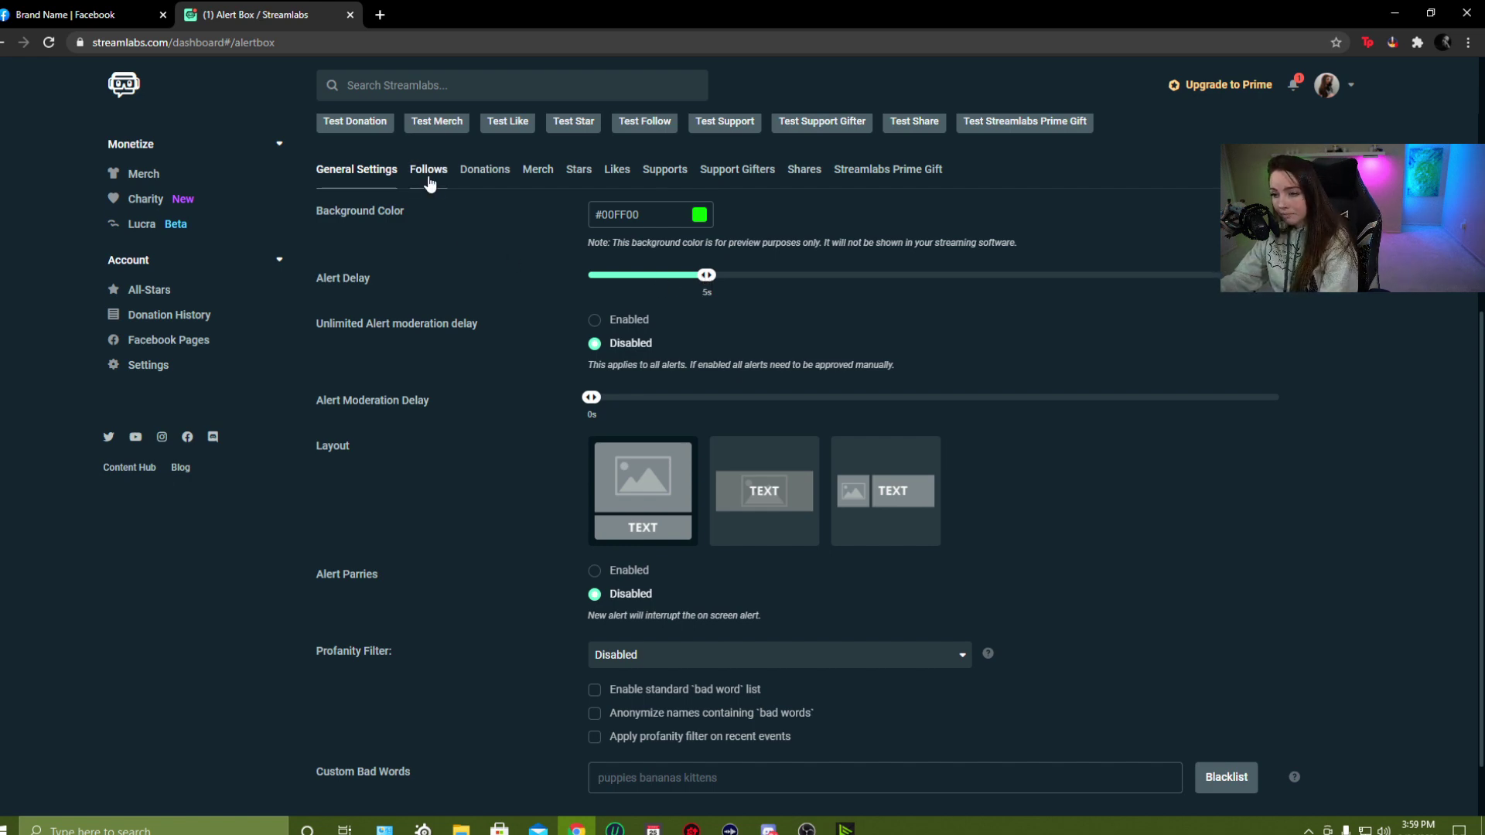
# - Open the follow alert settings and review the layout, alert animation, message template, image and sound options
pyautogui.click(430, 181)
pyautogui.scroll(8, 551, 294)
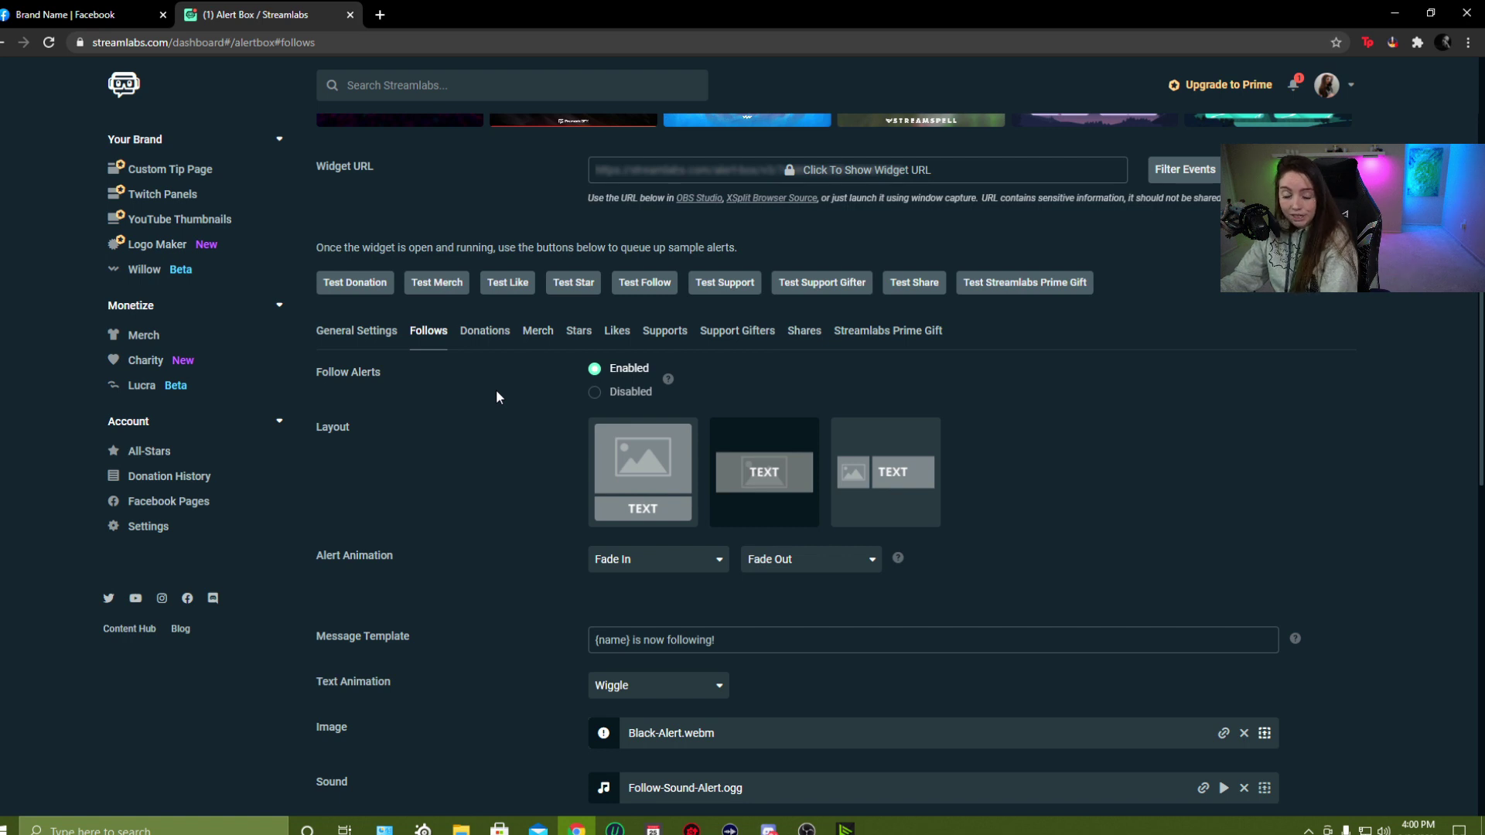
pyautogui.scroll(-2, 496, 397)
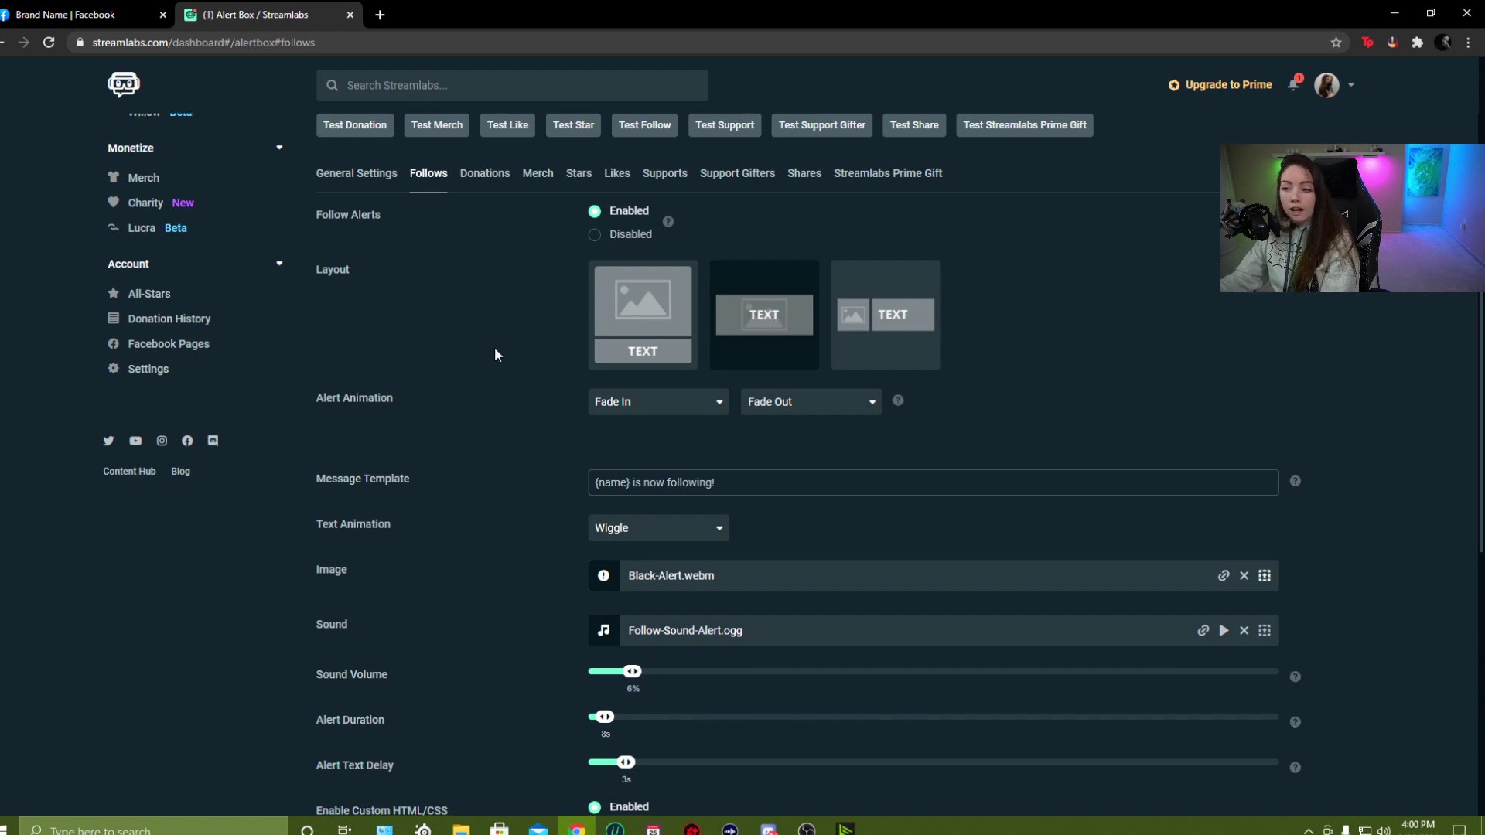
pyautogui.scroll(-1, 497, 351)
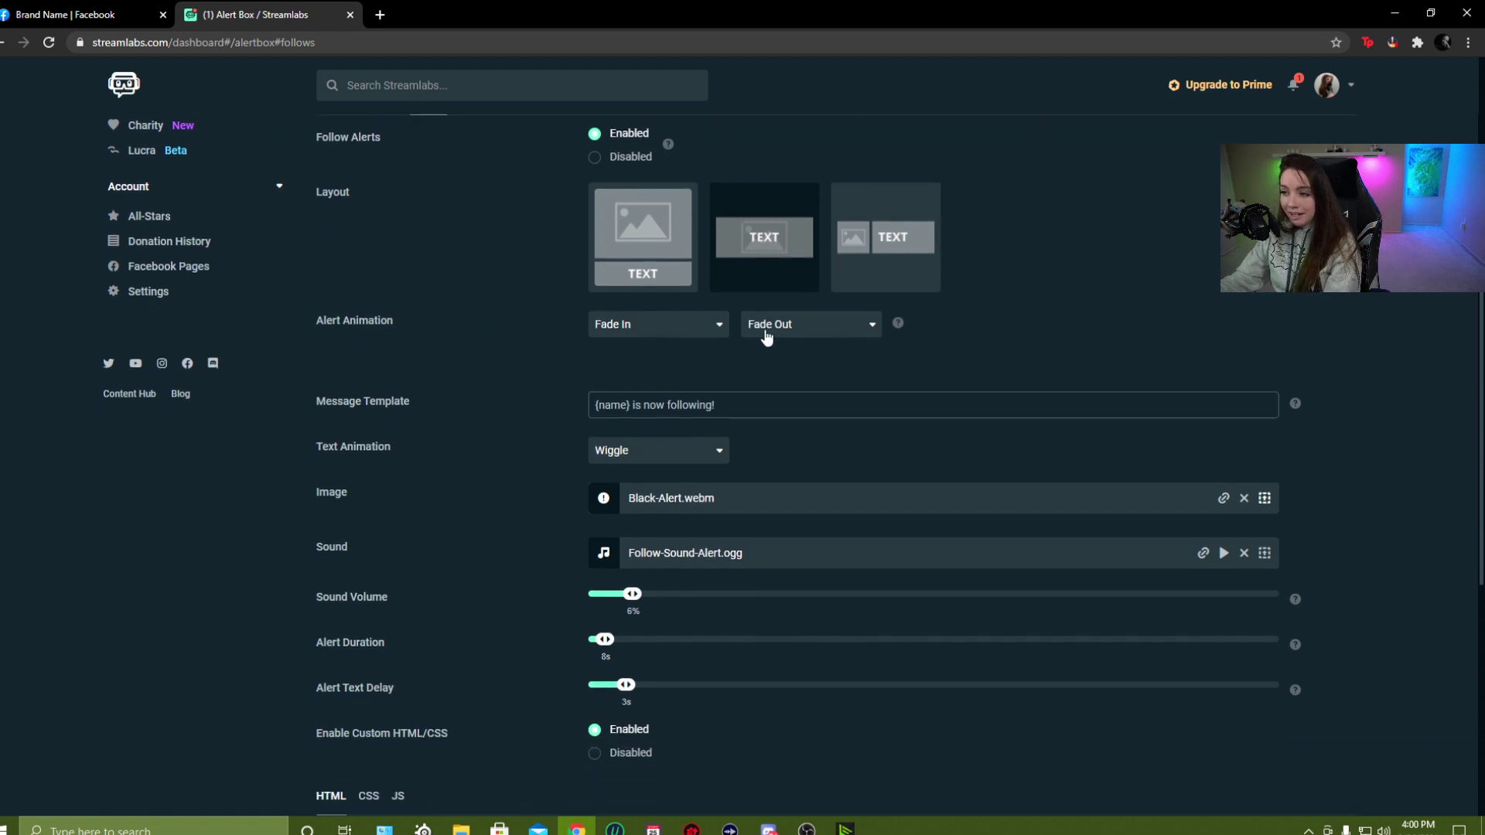
pyautogui.scroll(-1, 530, 375)
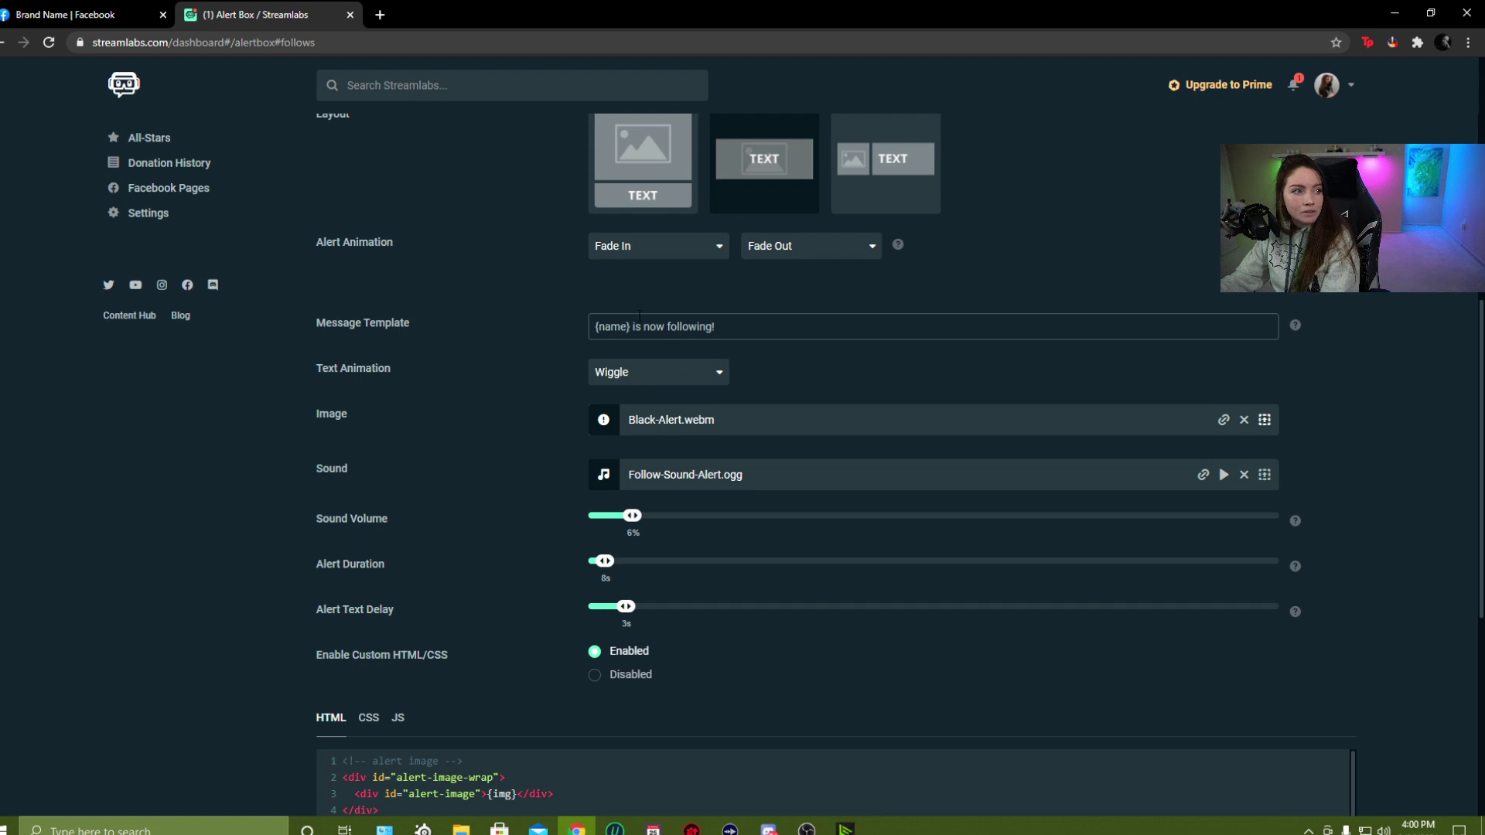
pyautogui.scroll(-1, 458, 316)
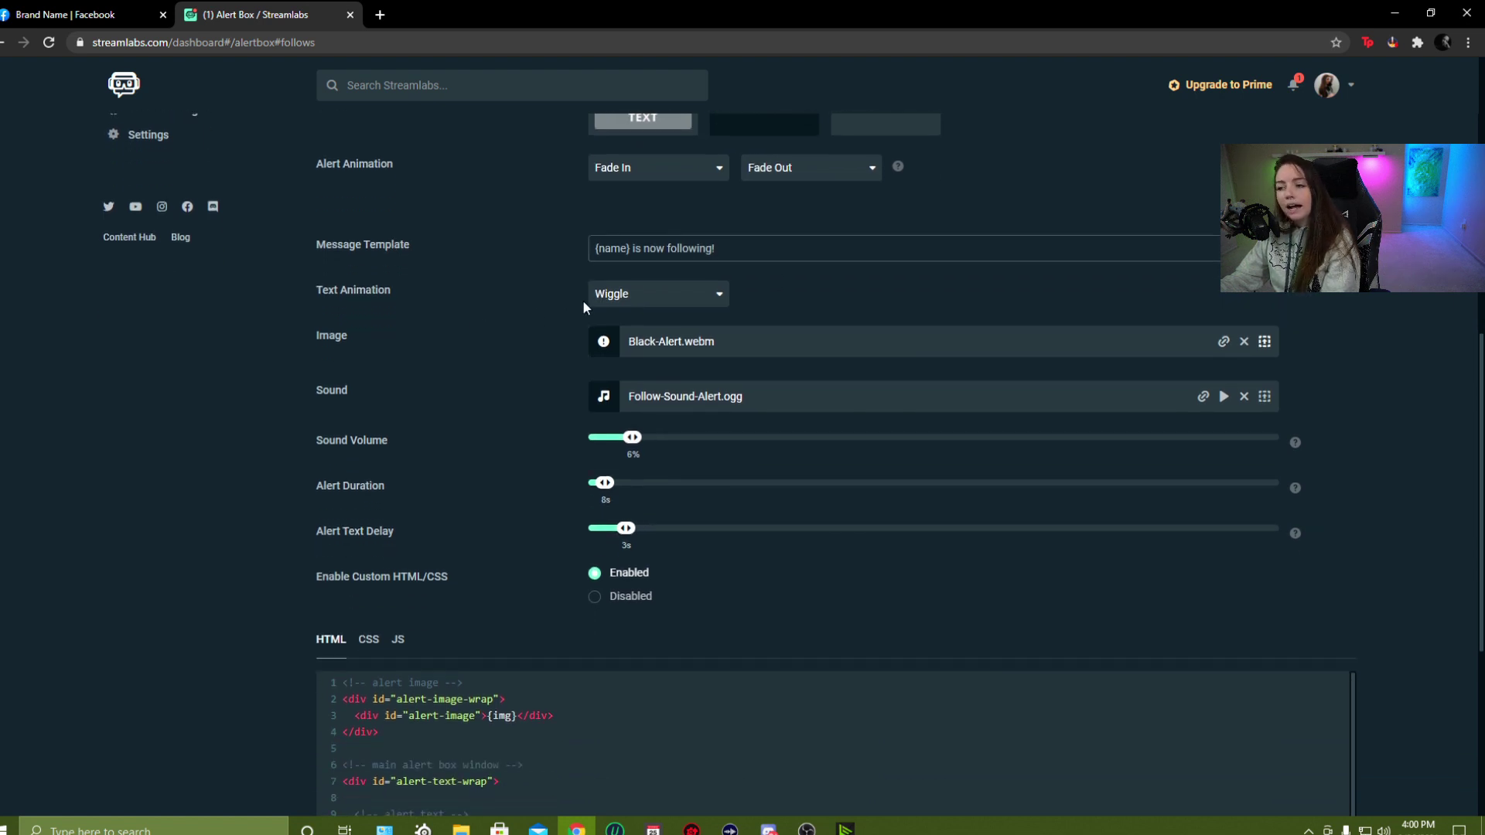
# - Look through the available text animations for the follow alert and leave the choice as it is
pyautogui.click(716, 294)
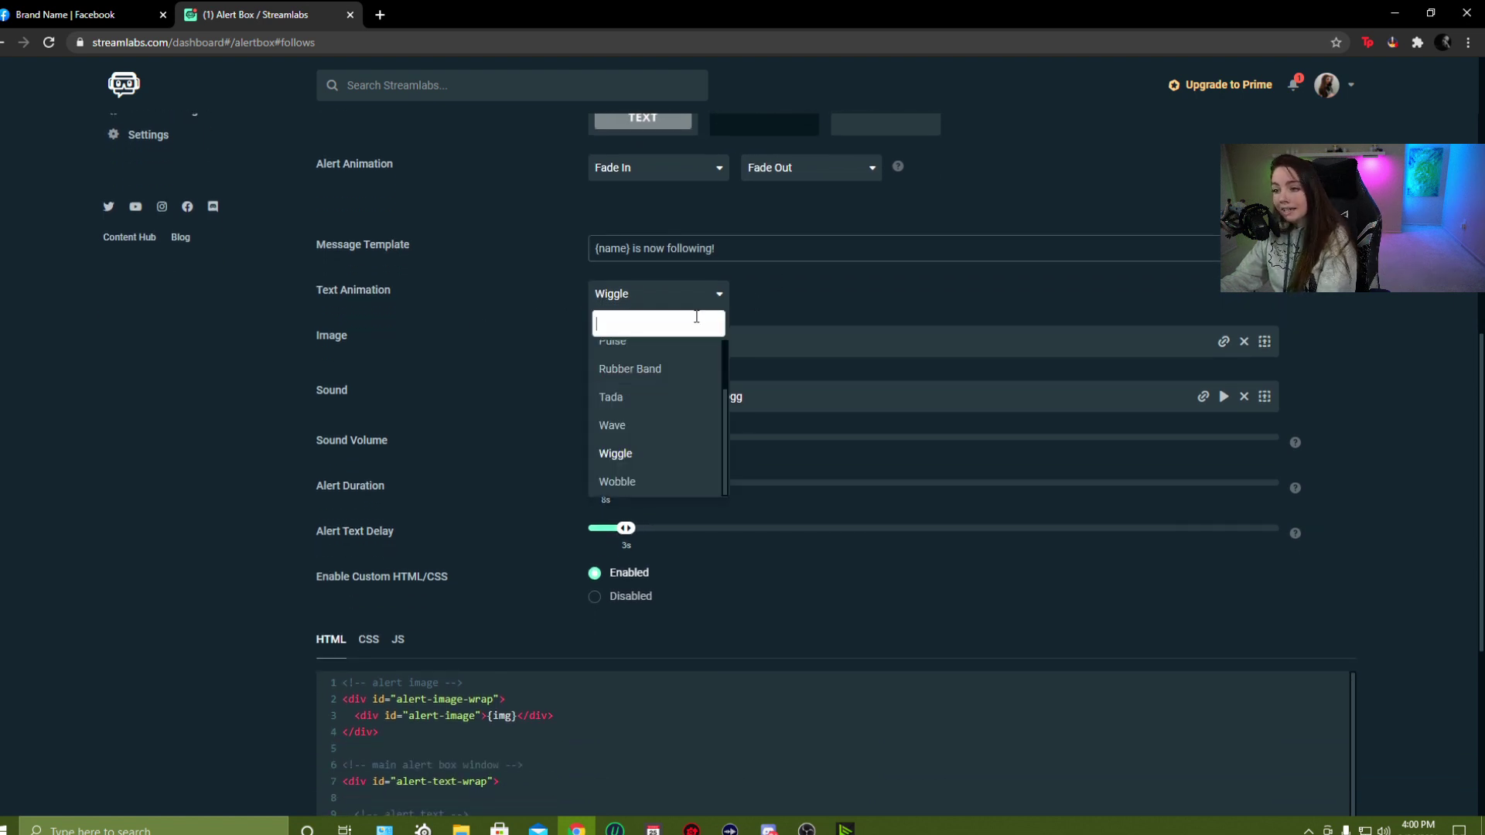
pyautogui.scroll(-2, 678, 471)
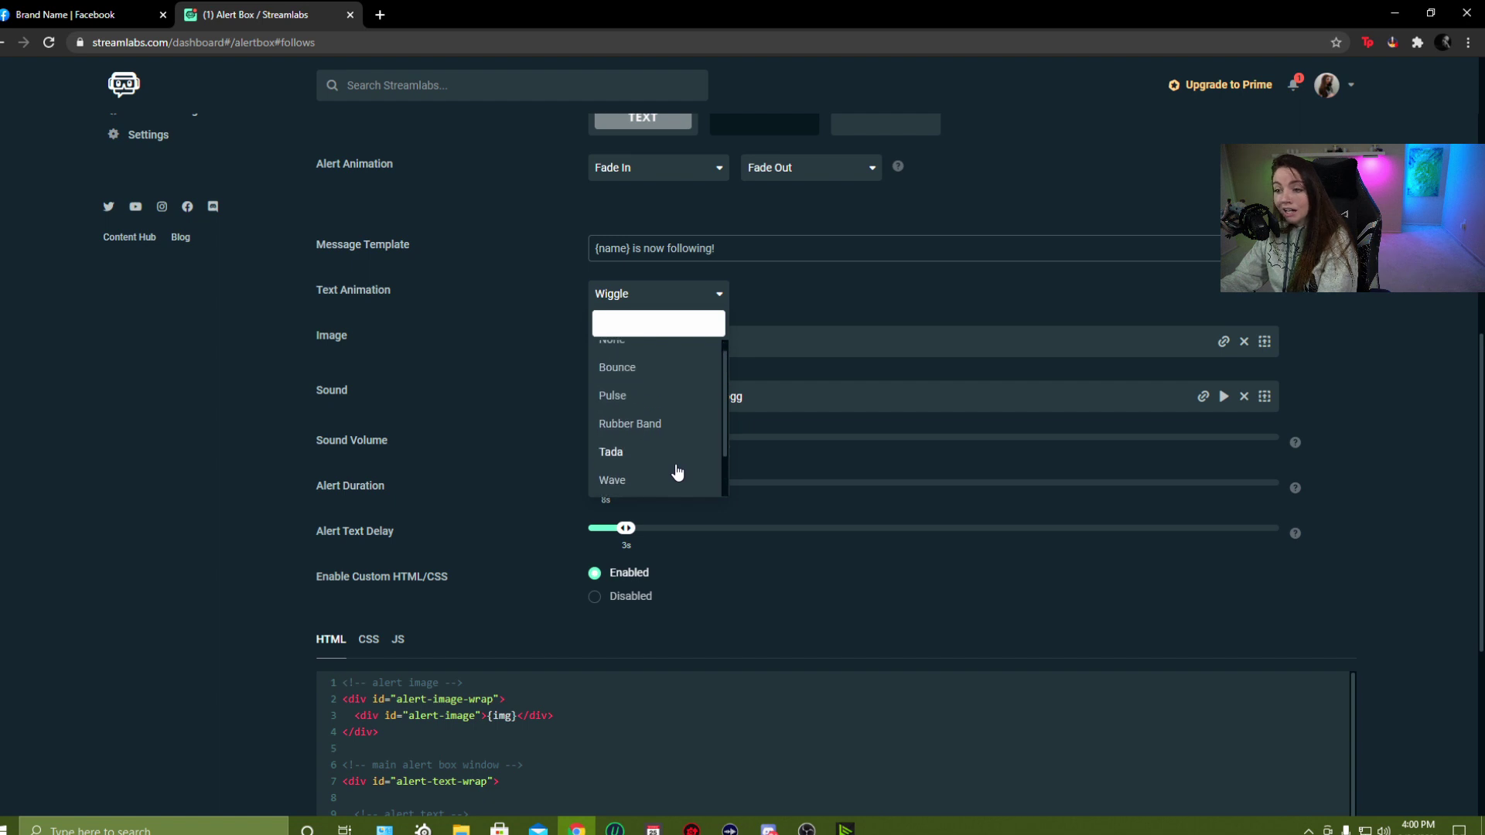
pyautogui.click(489, 383)
# - Examine the available entrance and exit animations for the follow alert, keeping Fade In and Fade Out
pyautogui.scroll(4, 778, 303)
pyautogui.click(715, 480)
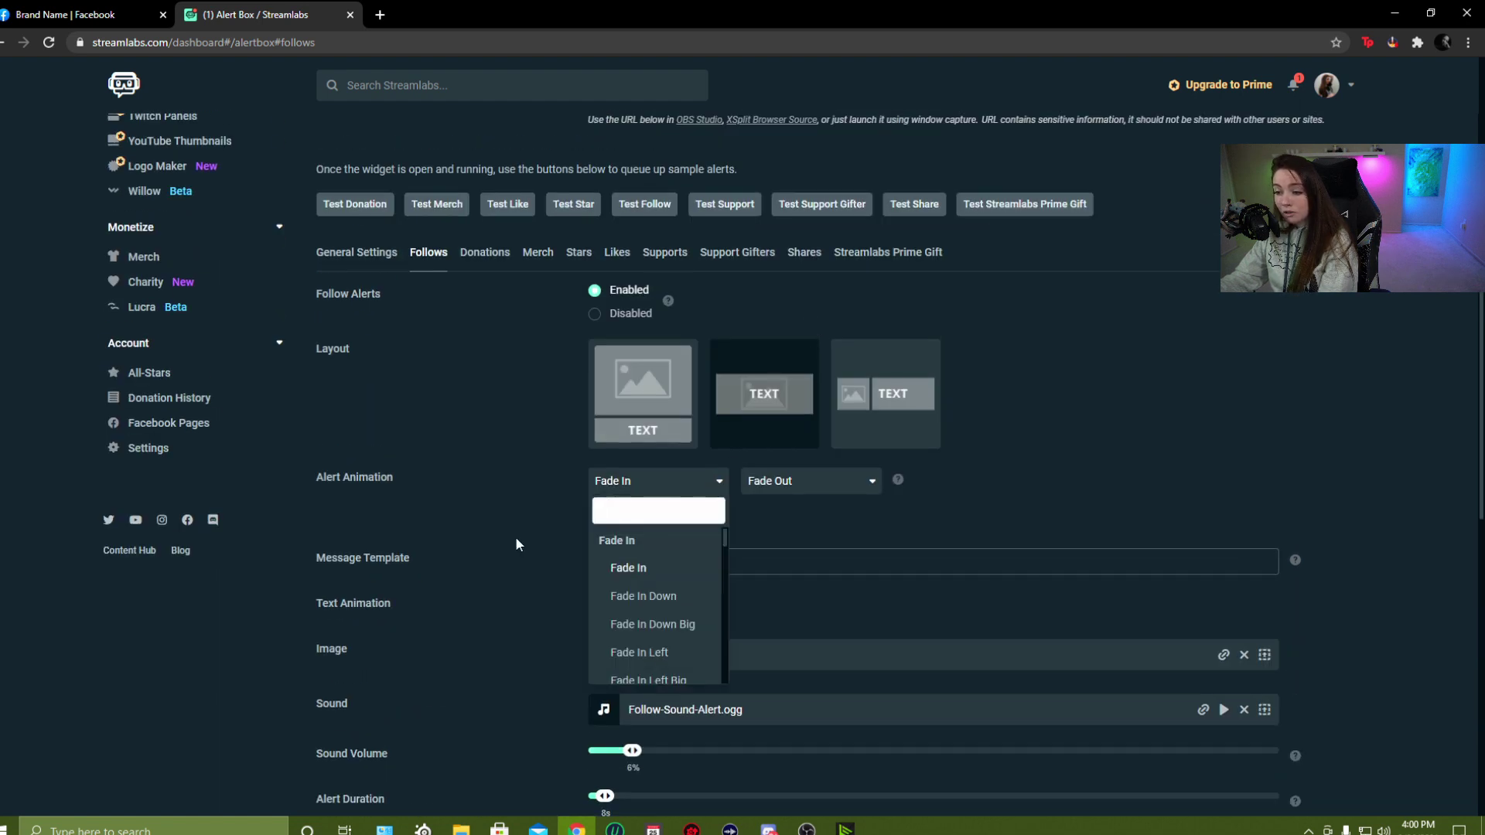
pyautogui.scroll(-4, 665, 587)
pyautogui.scroll(-5, 678, 595)
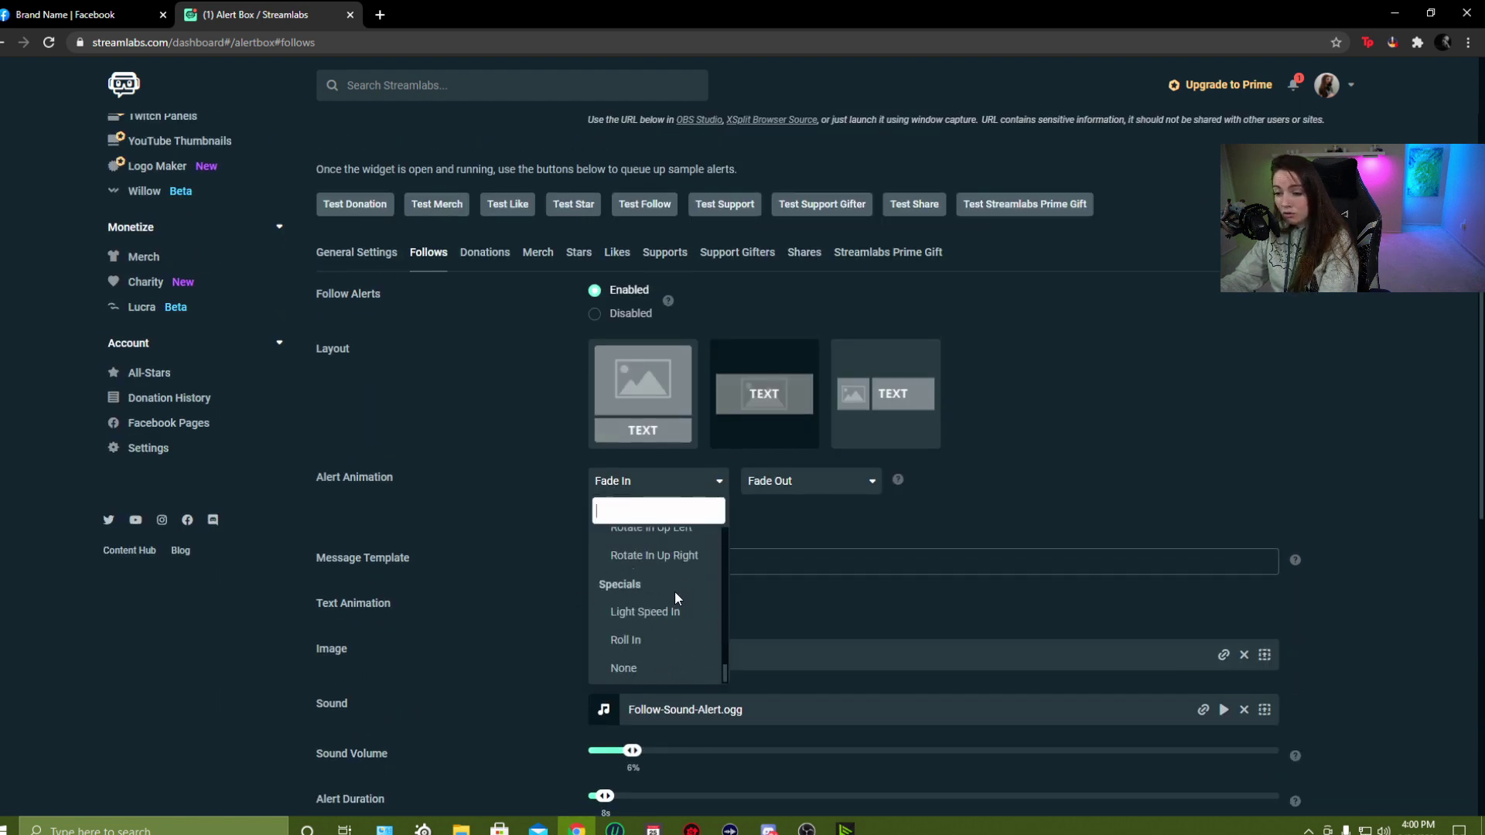
pyautogui.click(509, 526)
pyautogui.click(804, 484)
pyautogui.scroll(-5, 797, 570)
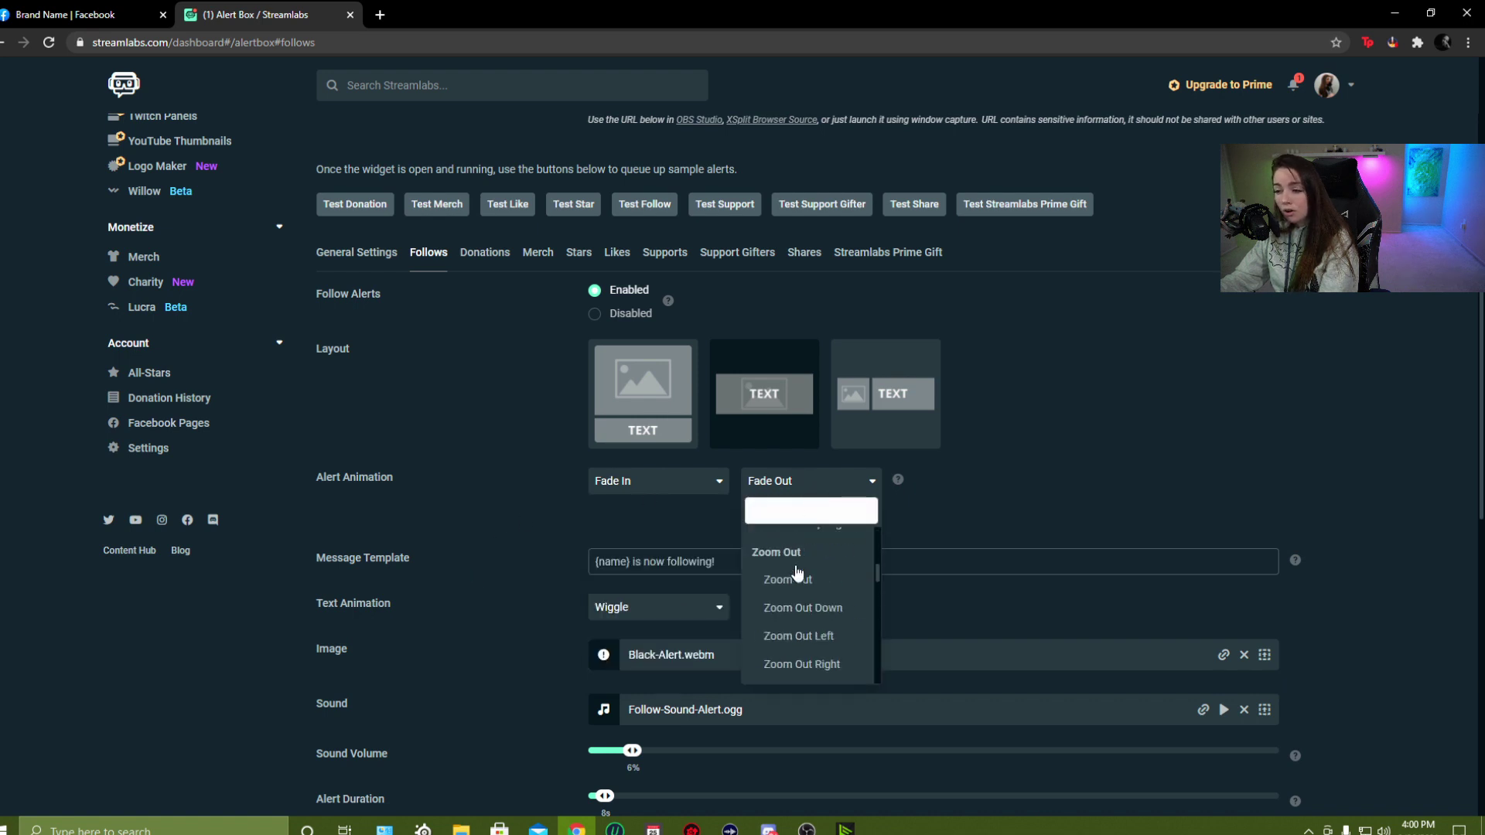
pyautogui.scroll(-5, 797, 571)
pyautogui.click(1018, 504)
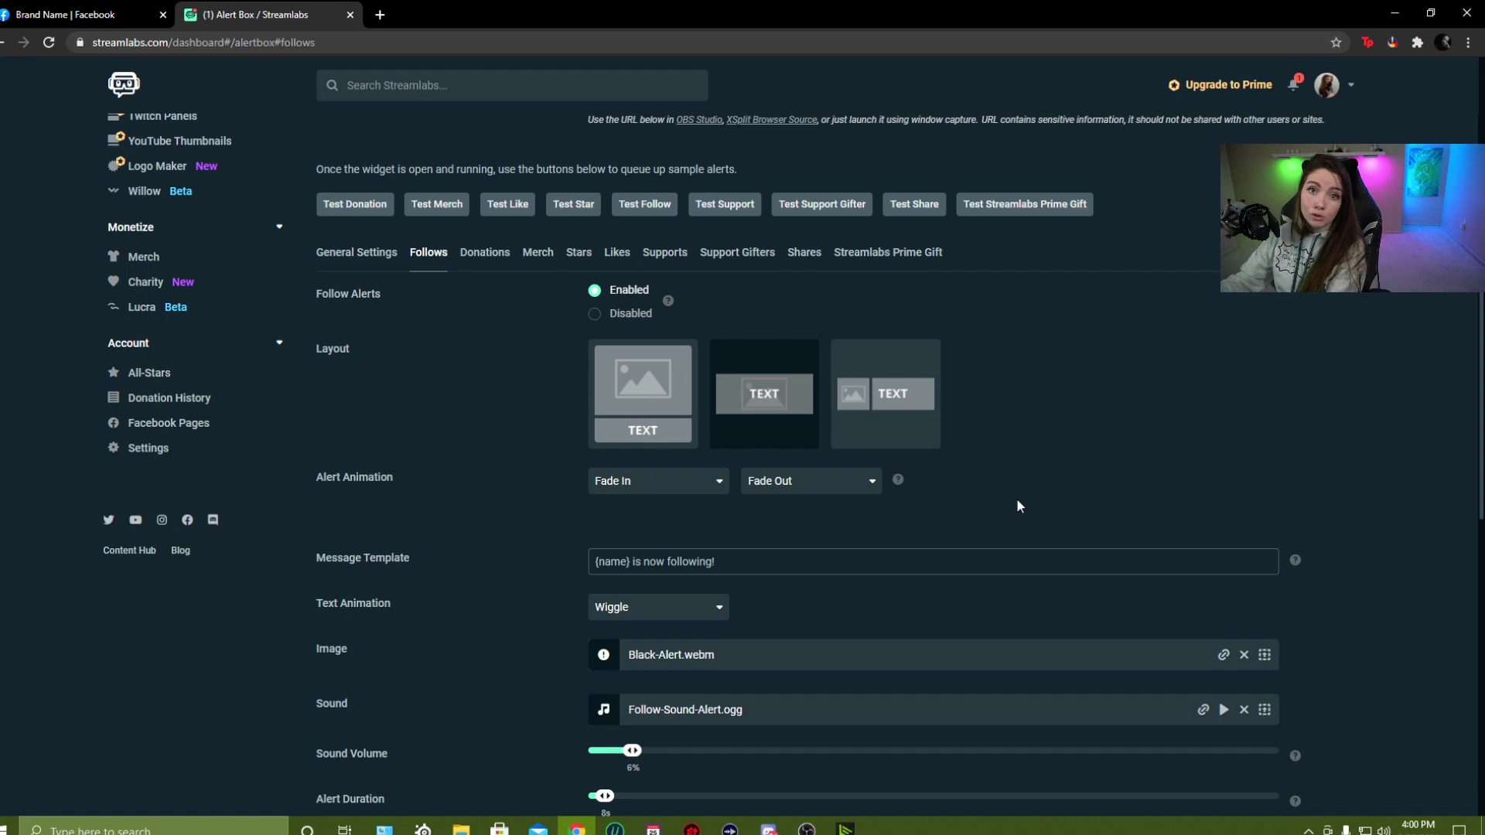
# - Open the image gallery for the follow alert and browse the stock images from beginning to end
pyautogui.scroll(-3, 1017, 505)
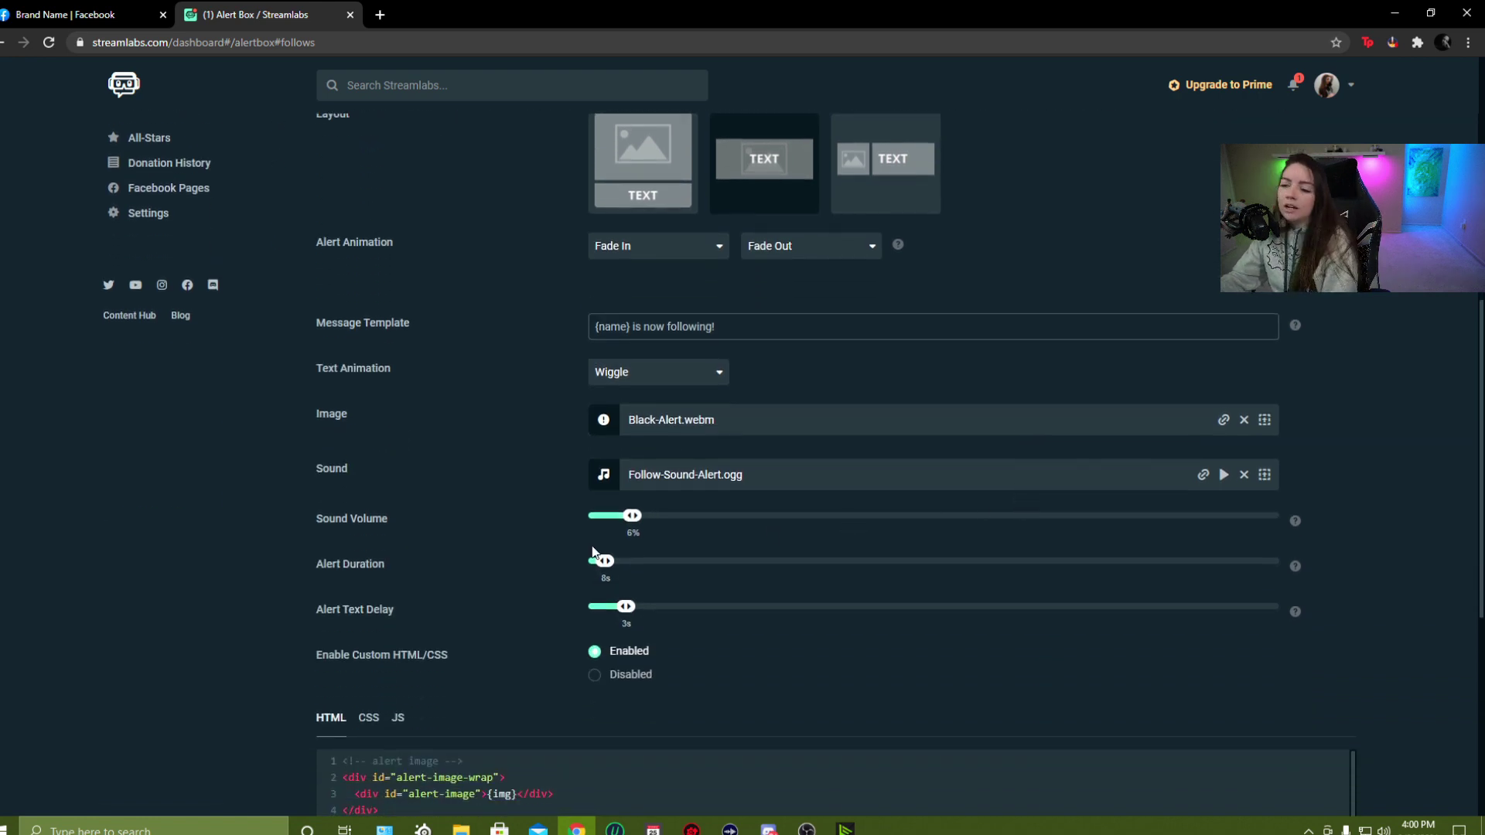
pyautogui.click(1266, 422)
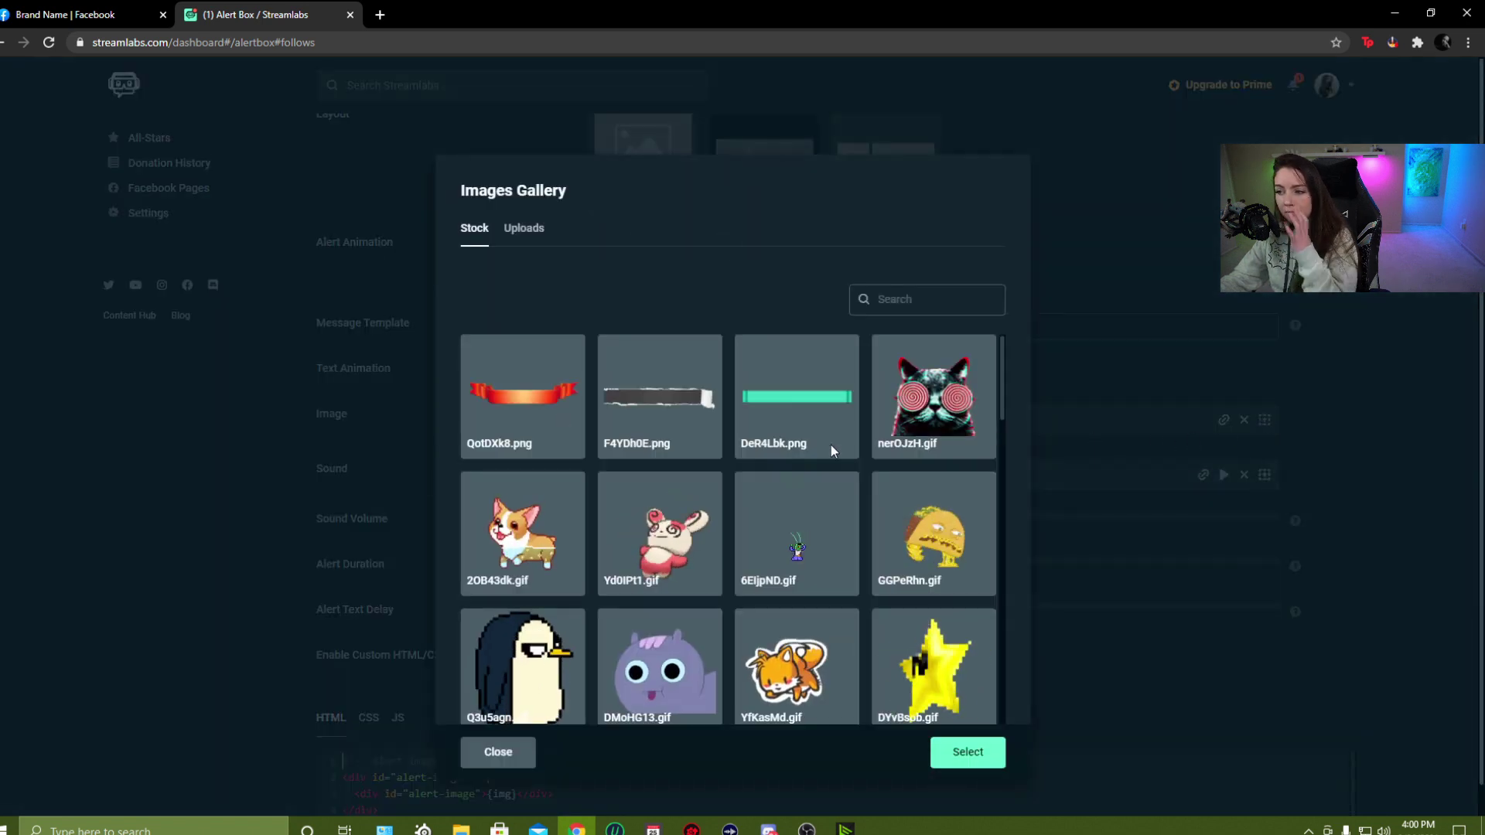
pyautogui.scroll(-5, 832, 451)
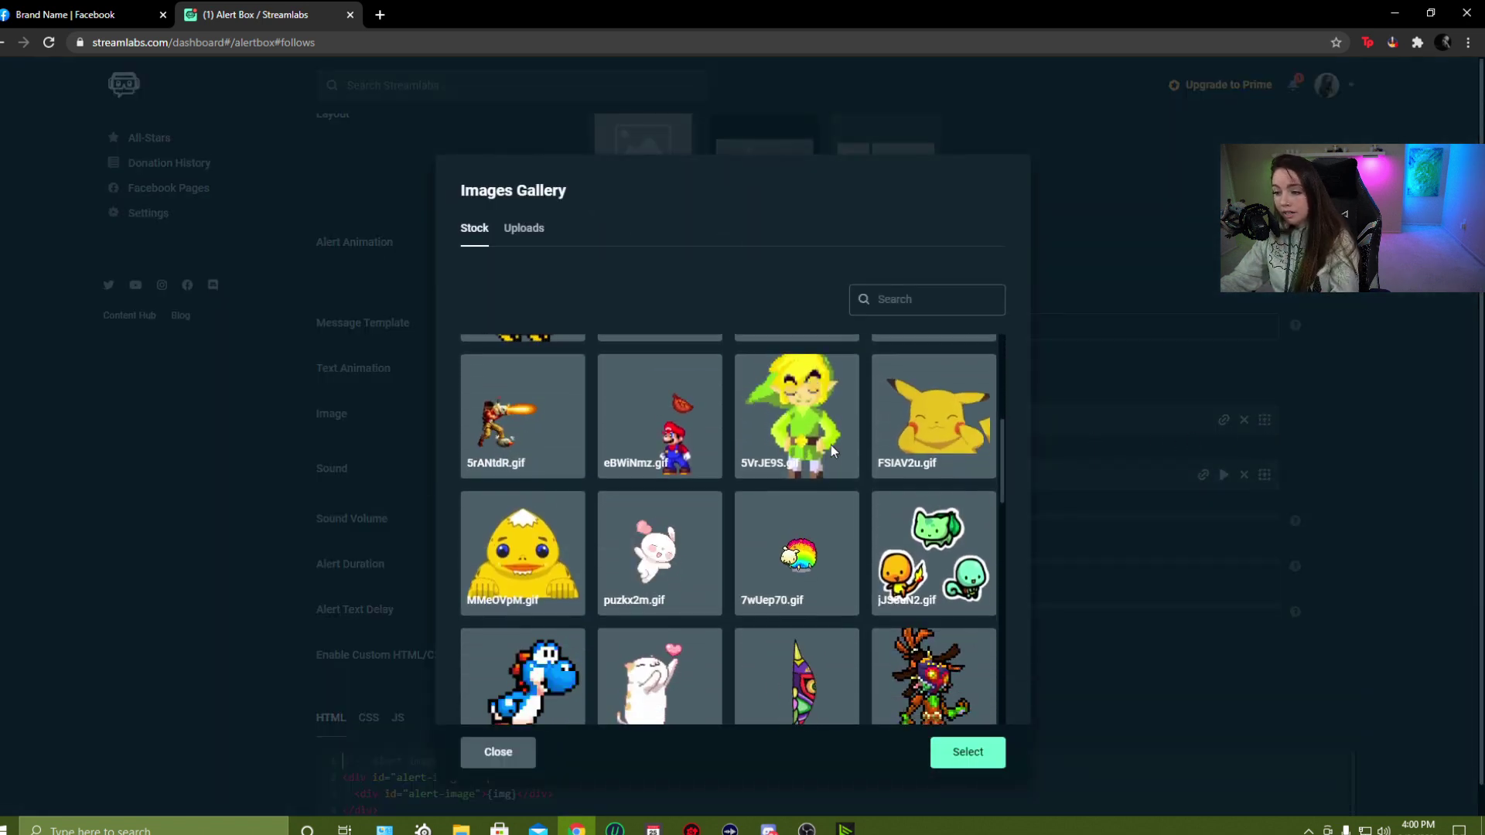
pyautogui.scroll(-6, 832, 447)
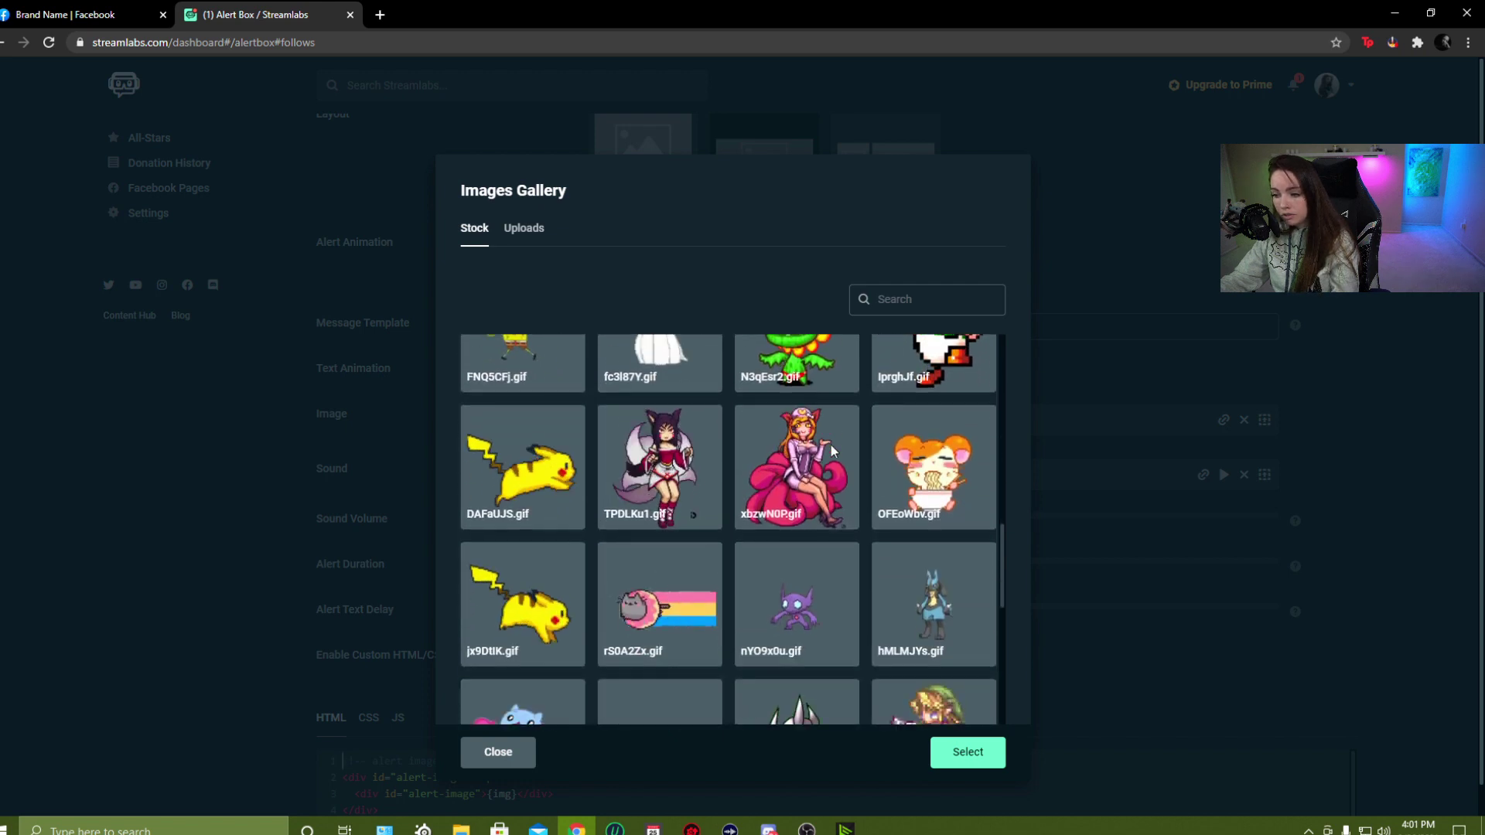
pyautogui.scroll(-3, 831, 444)
pyautogui.scroll(-3, 830, 444)
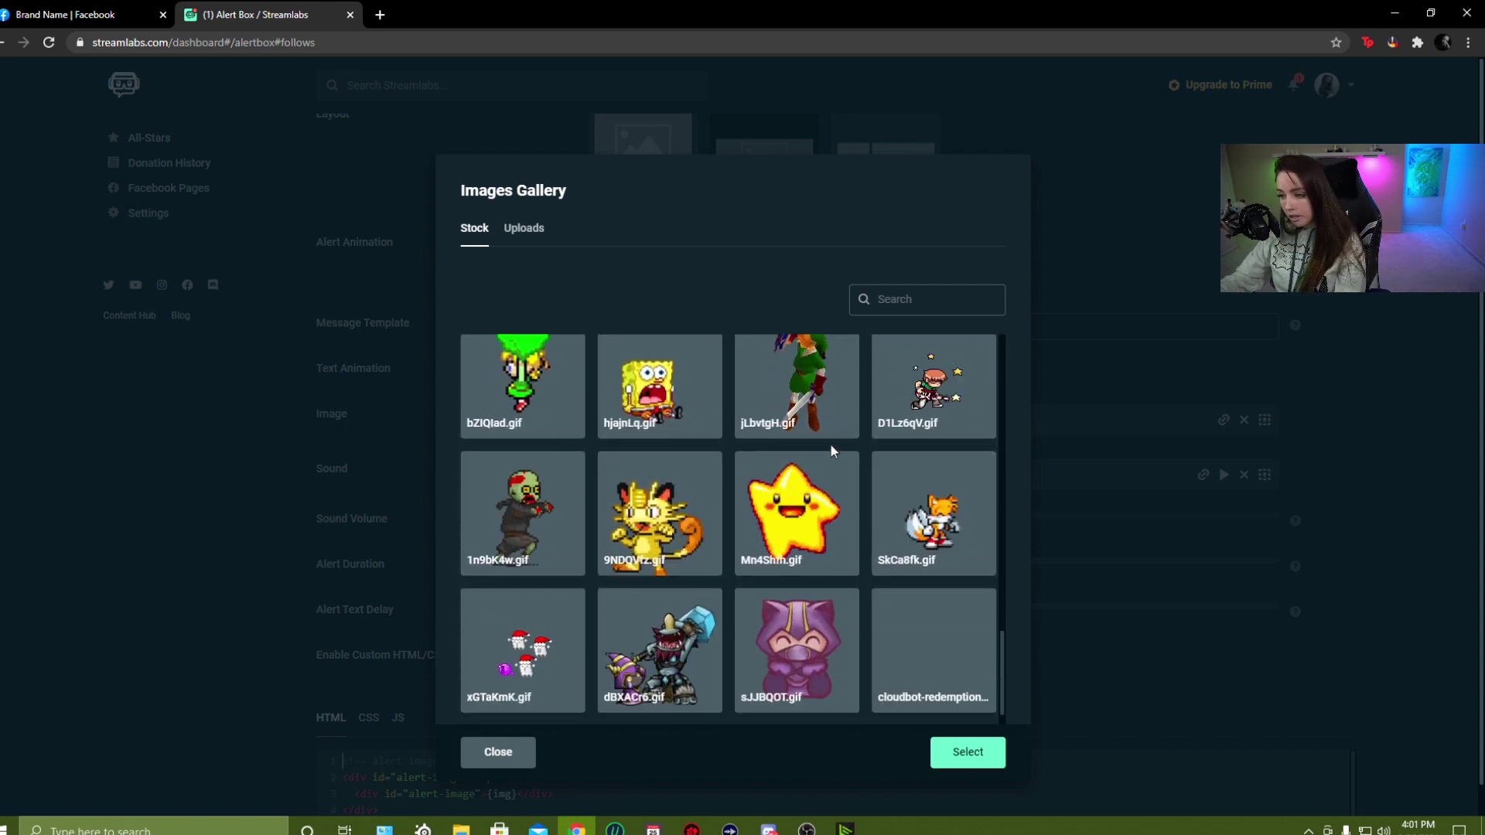
pyautogui.scroll(-2, 830, 444)
pyautogui.scroll(10, 831, 444)
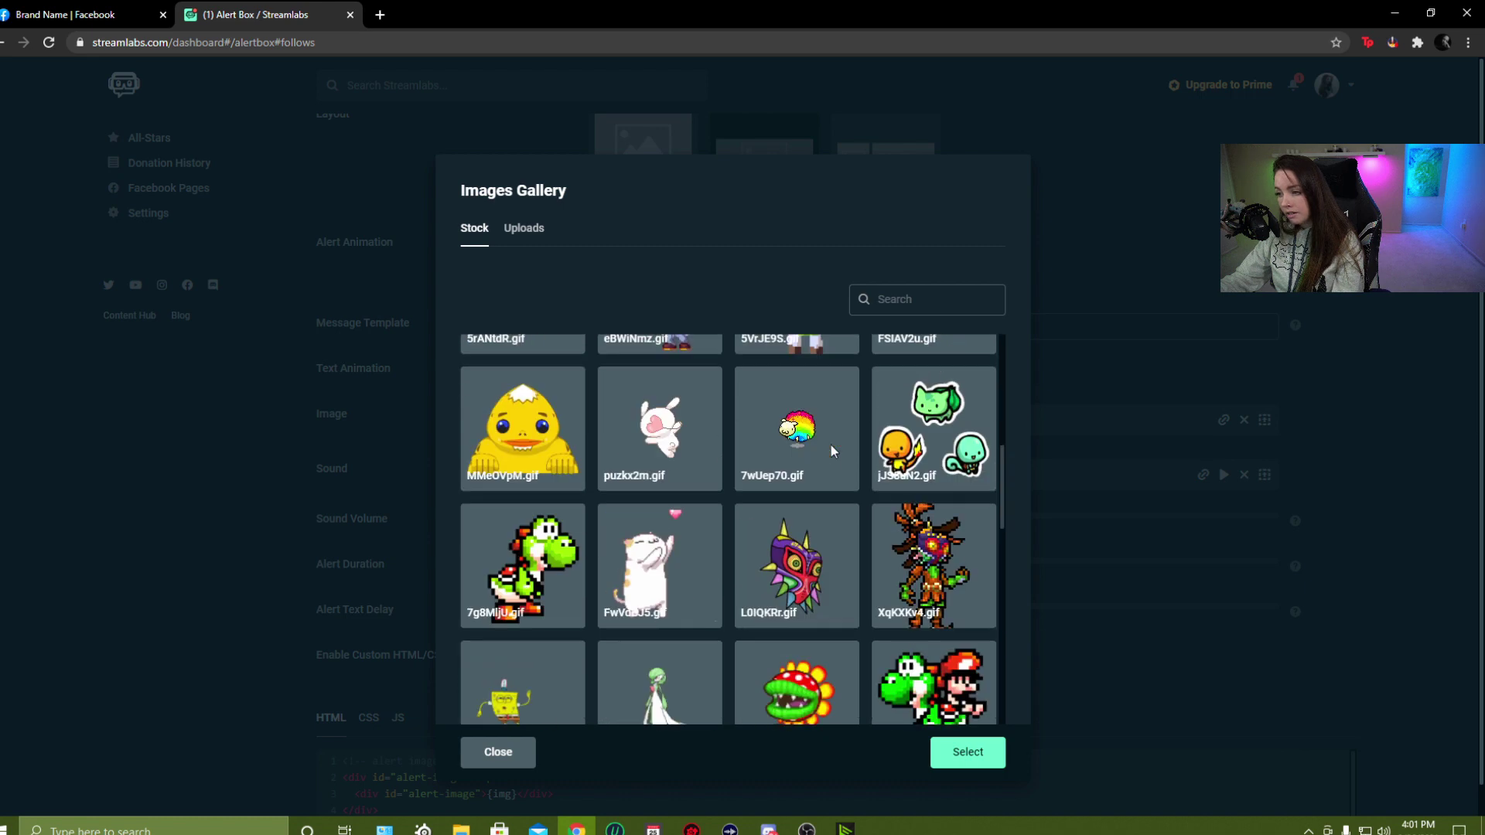
pyautogui.scroll(5, 831, 444)
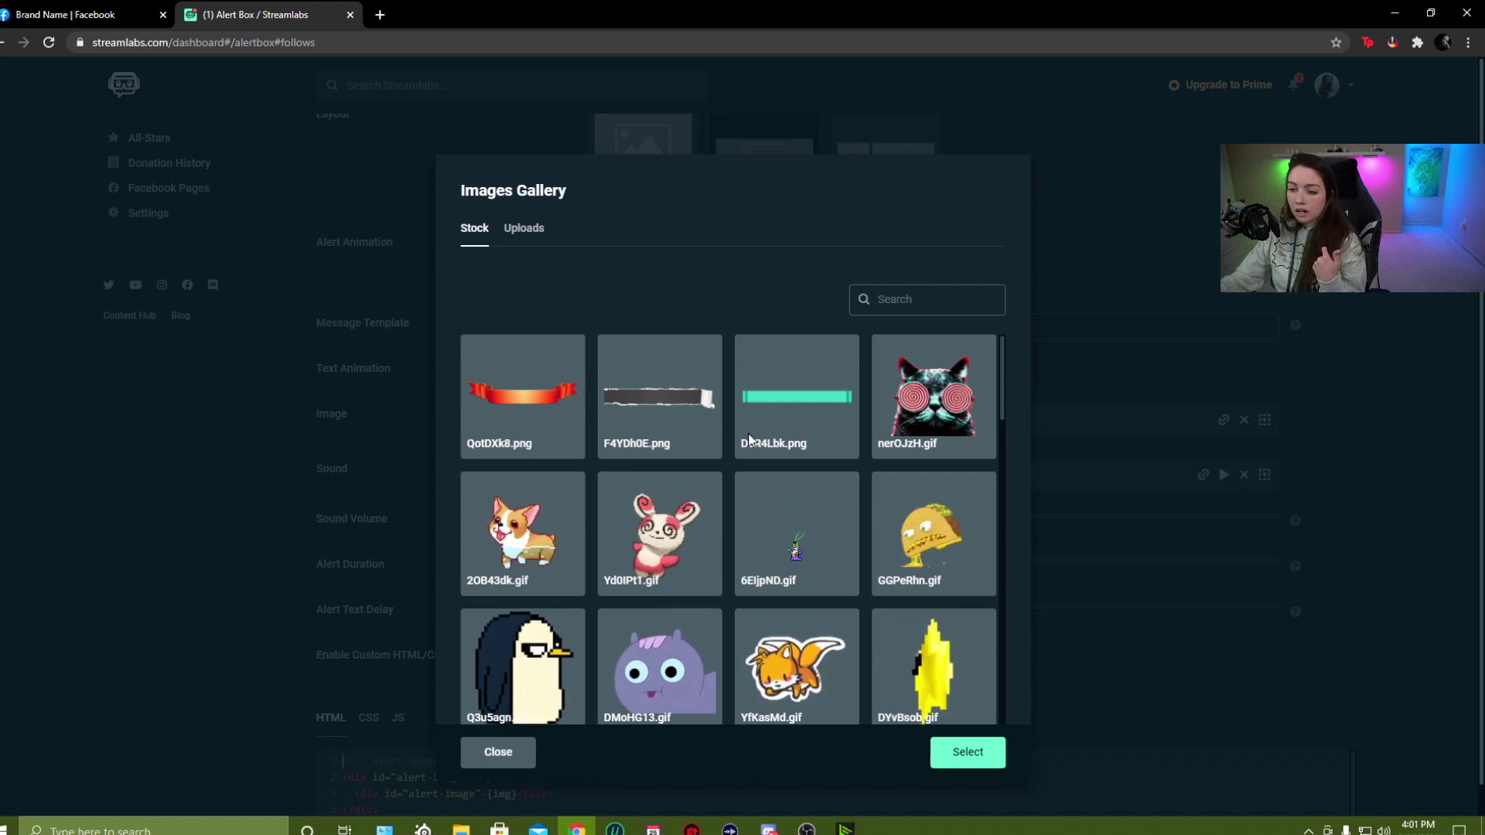
pyautogui.scroll(-1, 748, 440)
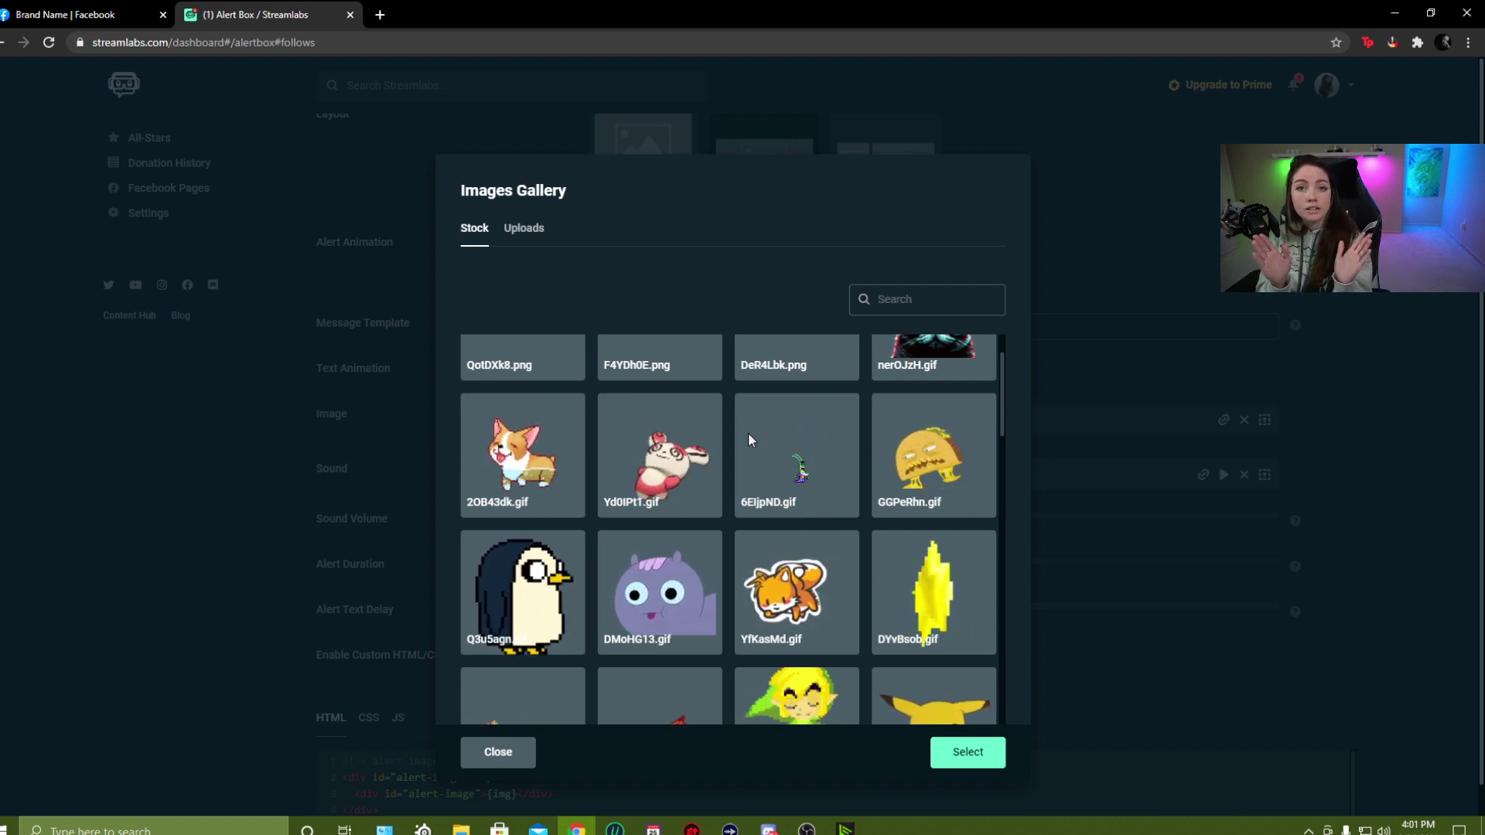
# - View the uploaded alert images, then return to the stock images and look through them again
pyautogui.click(527, 225)
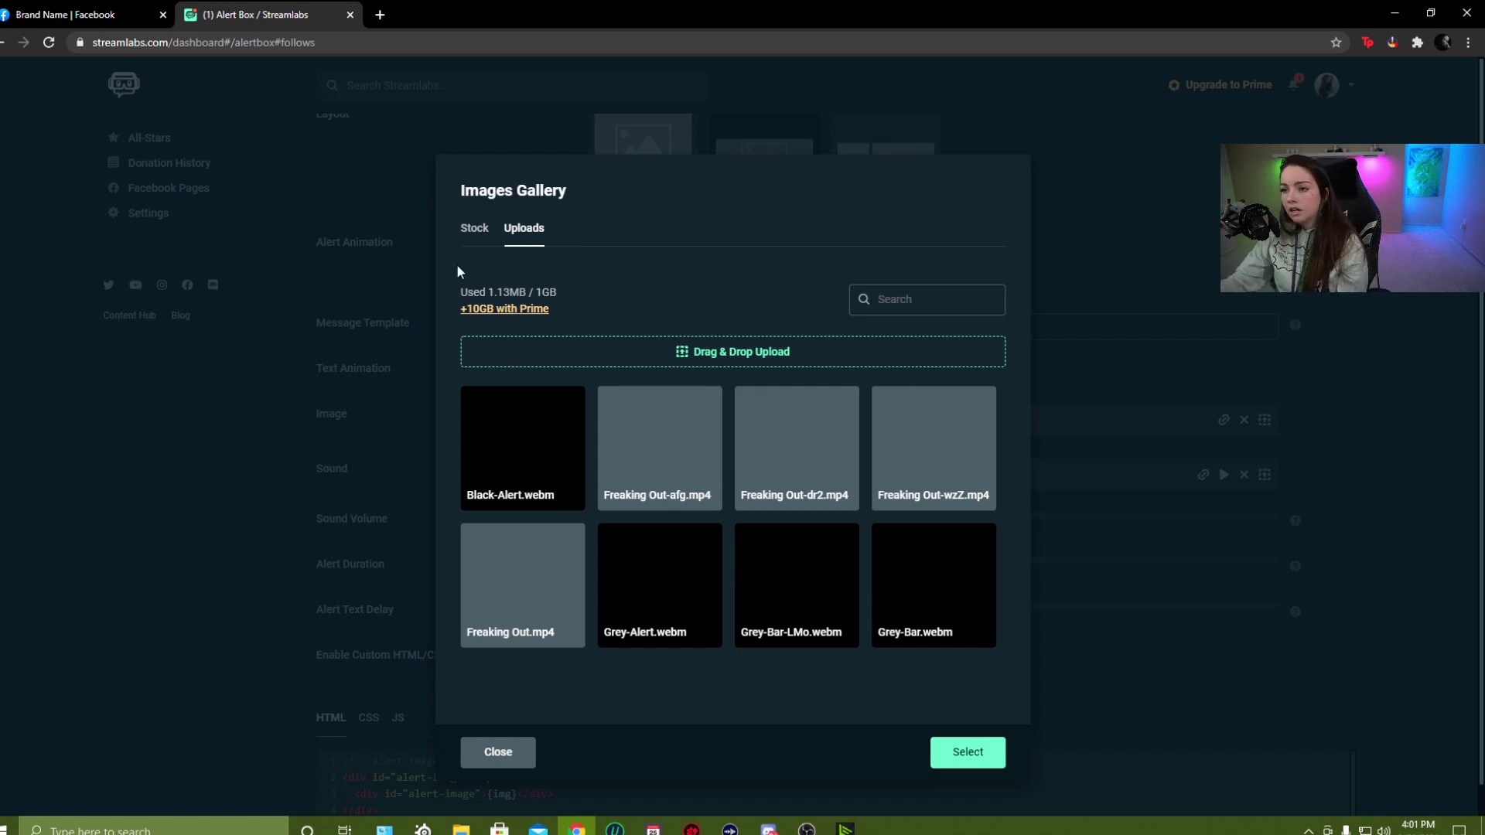
pyautogui.click(475, 245)
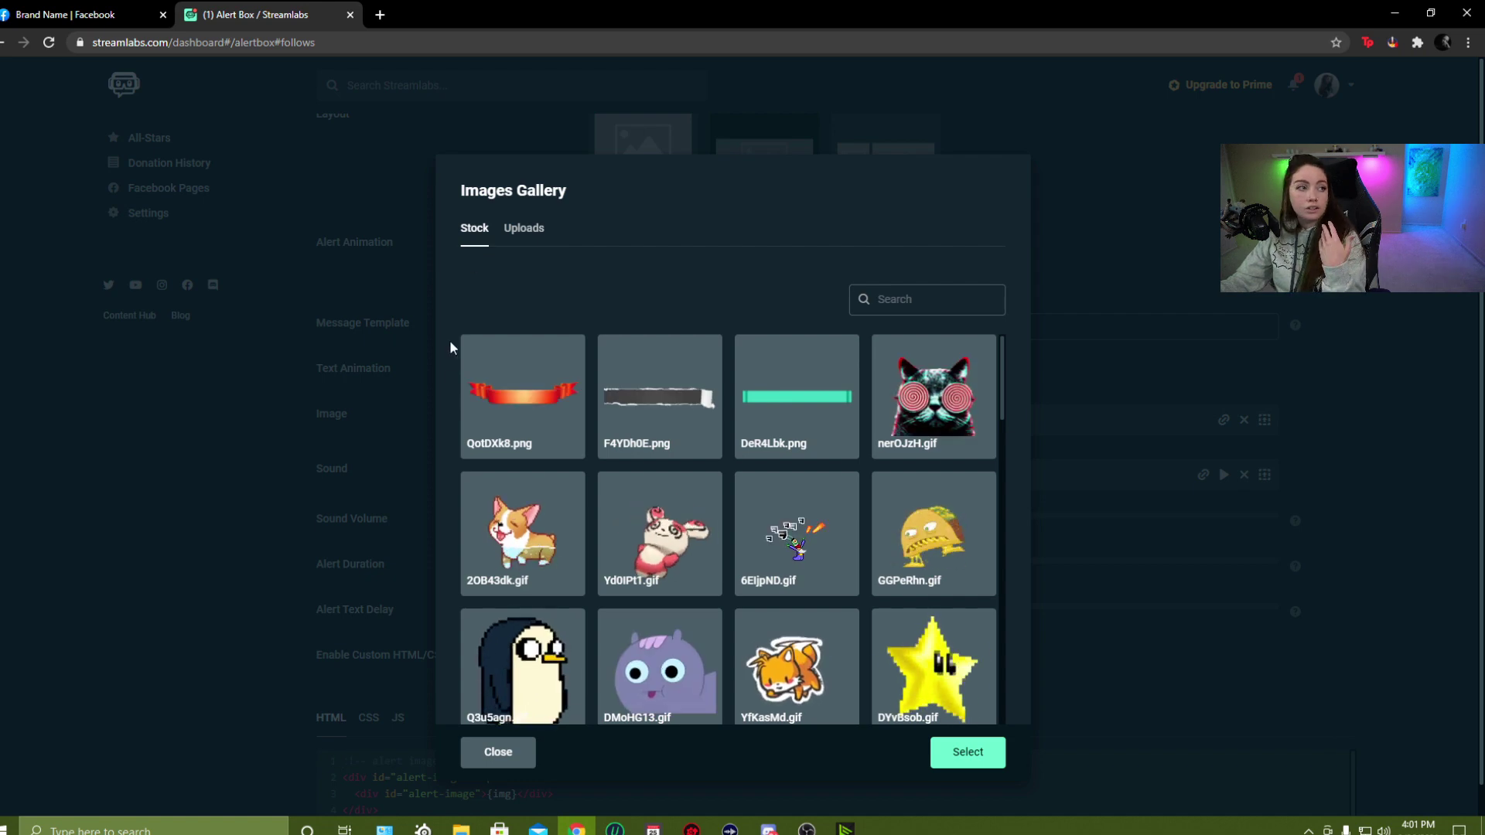
pyautogui.scroll(-1, 641, 528)
pyautogui.scroll(-20, 640, 528)
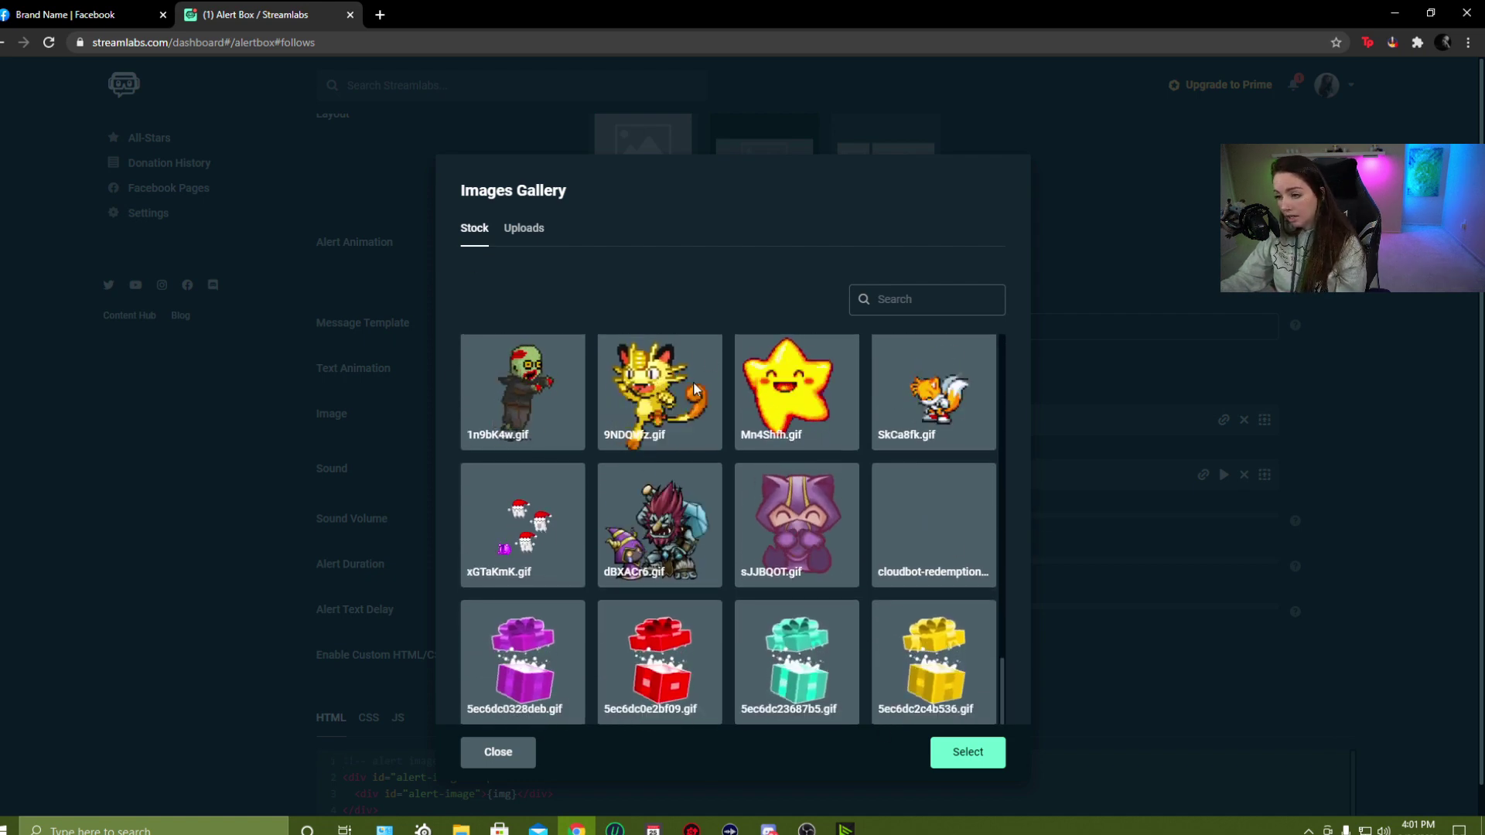
pyautogui.scroll(20, 685, 466)
pyautogui.scroll(4, 684, 466)
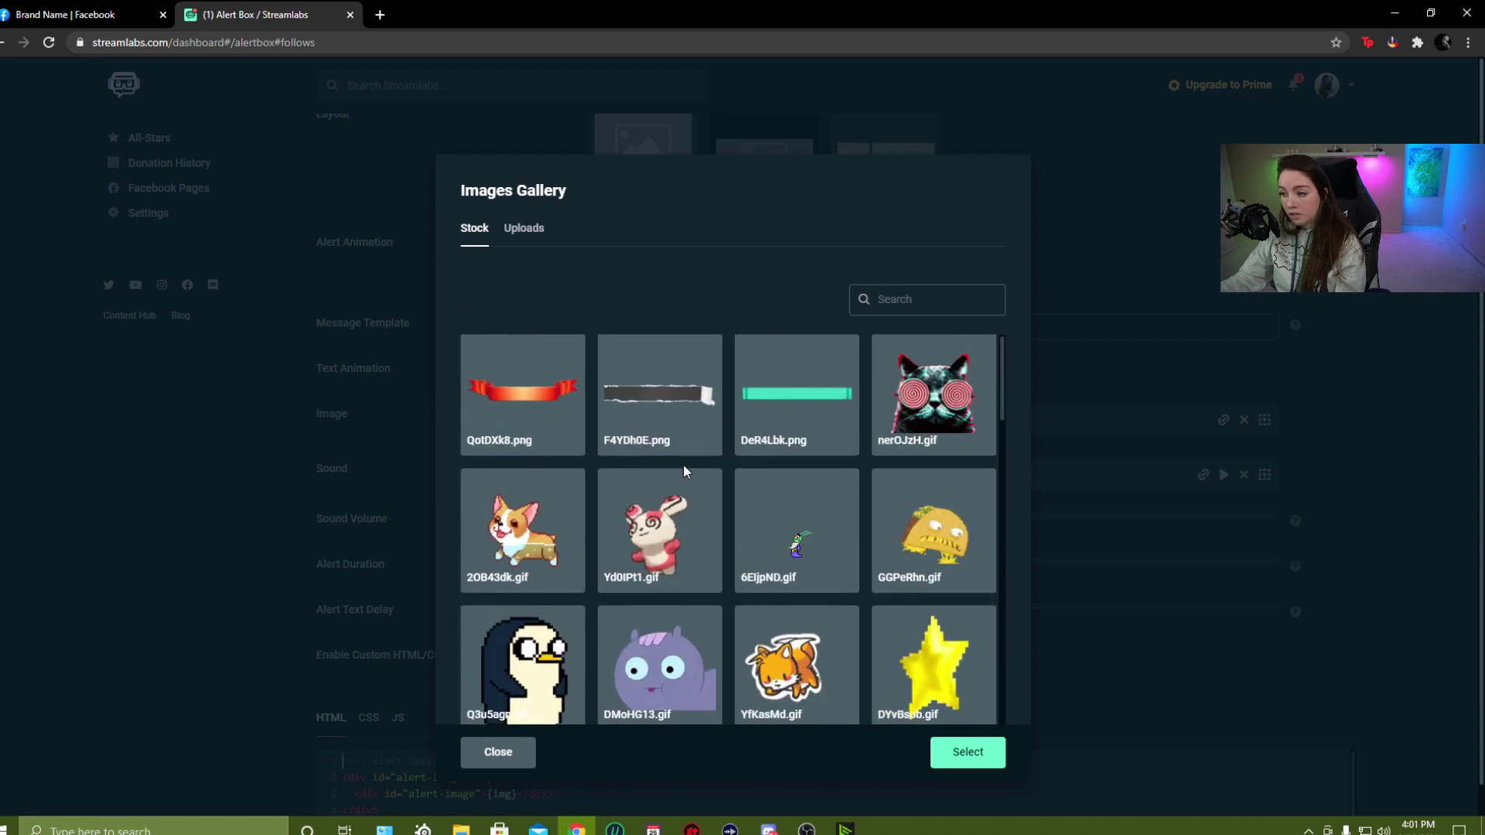
# - Check the upload area and Black-Alert.webm among the uploaded images, and close the gallery without applying a choice
pyautogui.click(524, 228)
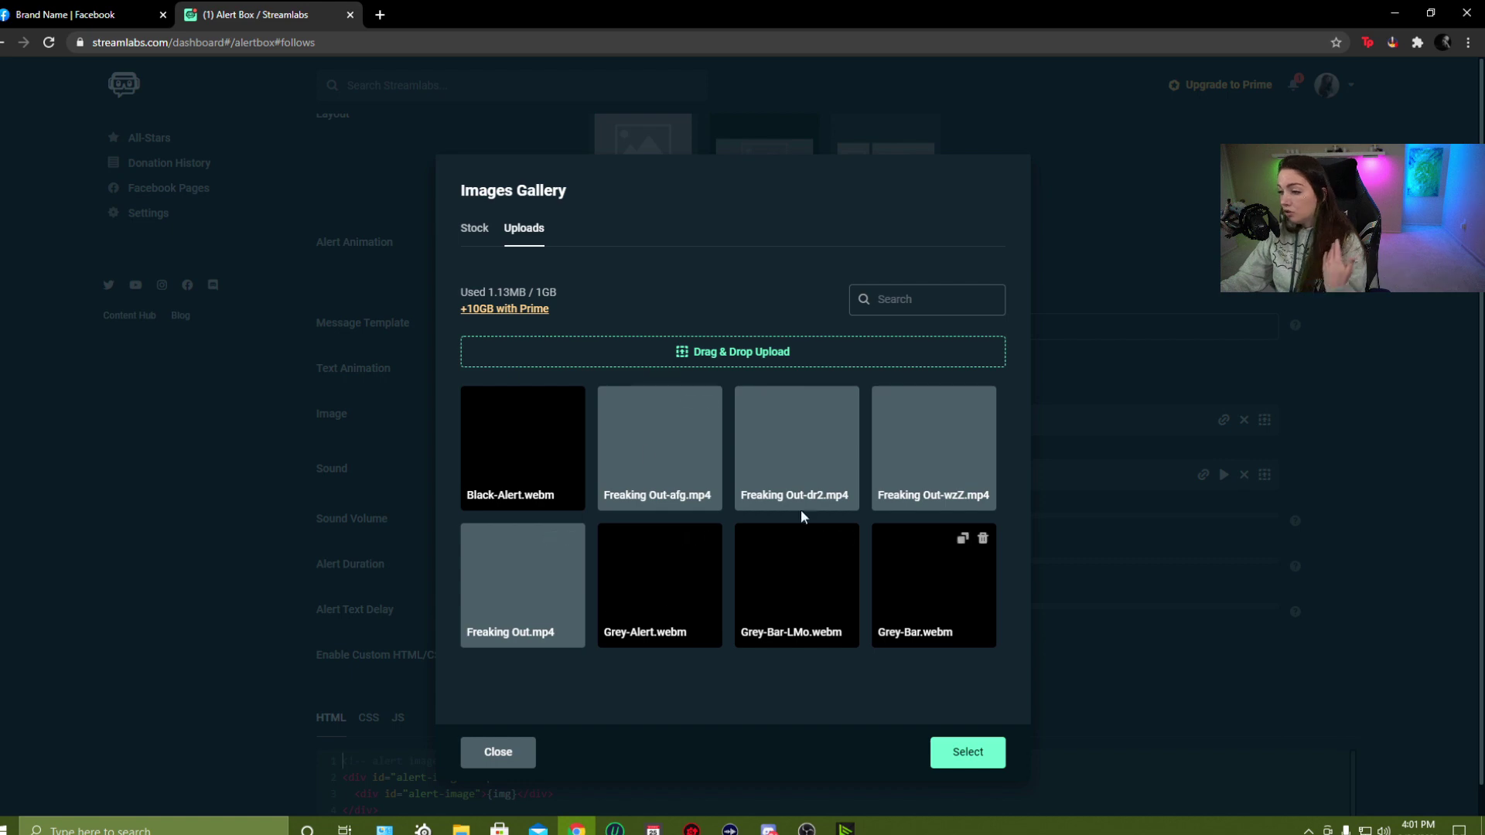
pyautogui.click(709, 356)
pyautogui.click(696, 399)
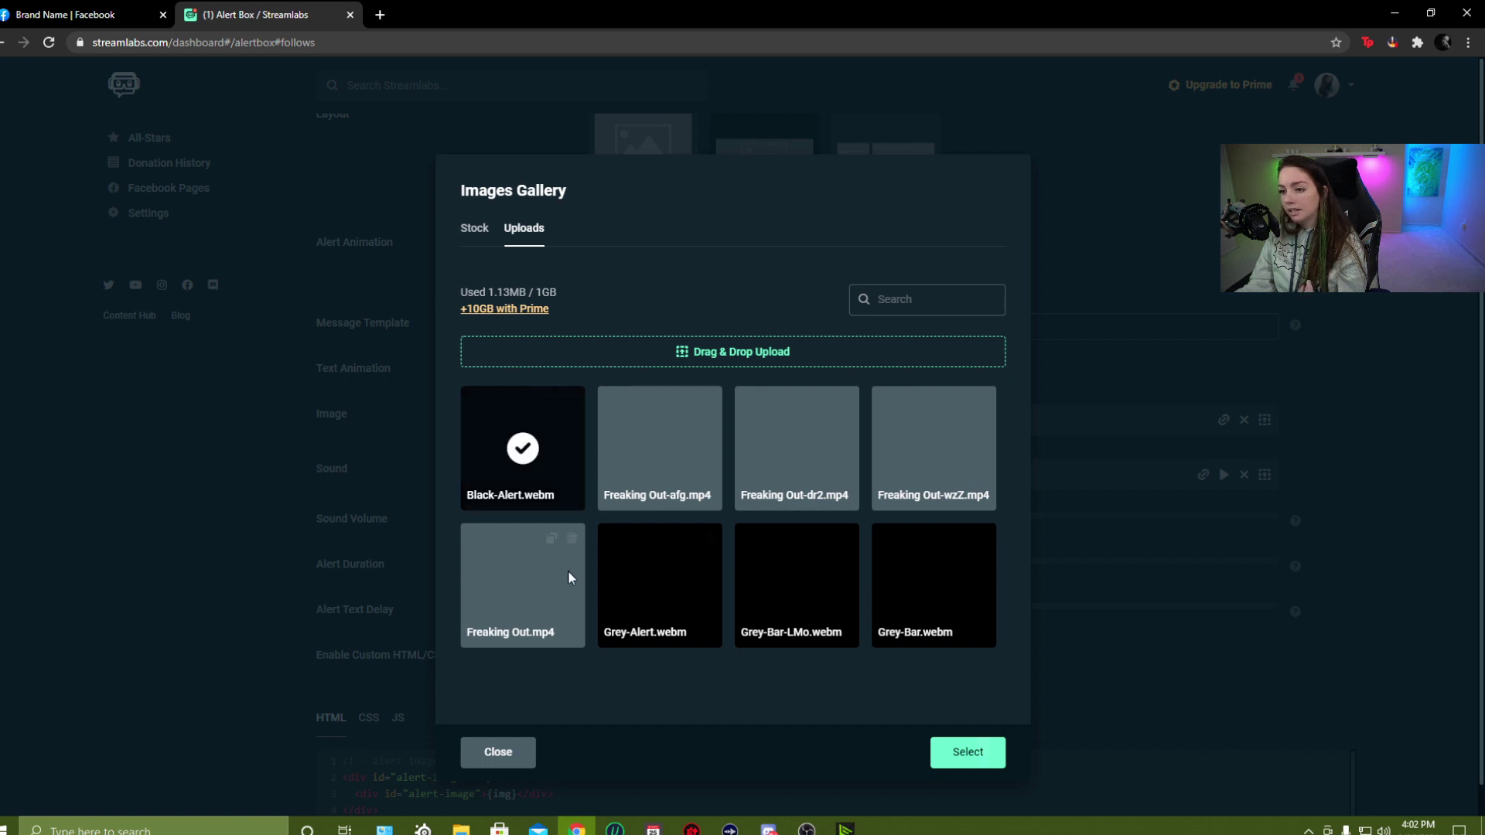
pyautogui.click(498, 753)
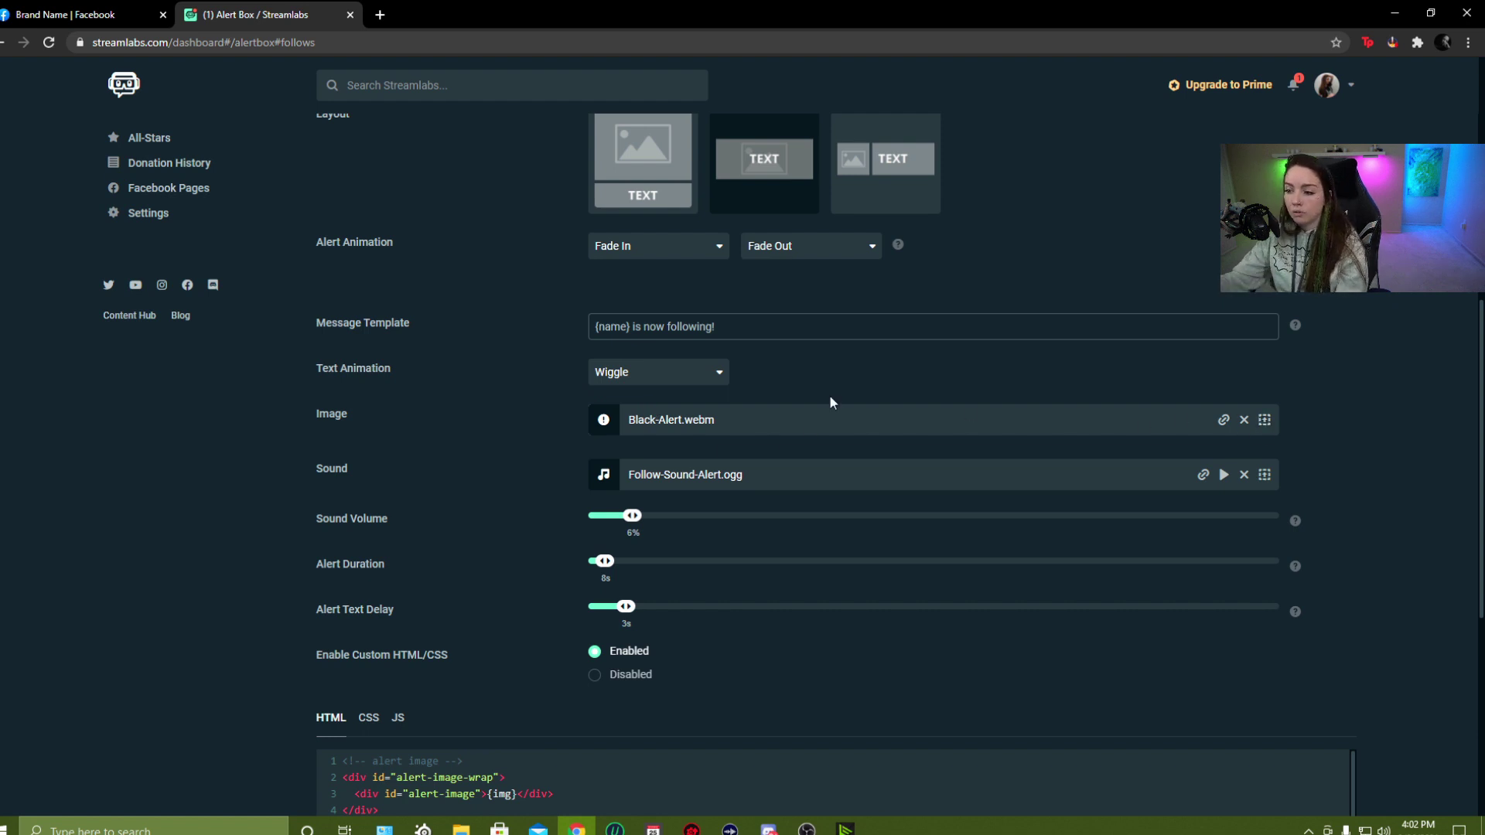
# - Open the sound gallery for the follow alert and browse the stock sounds from beginning to end
pyautogui.click(1265, 474)
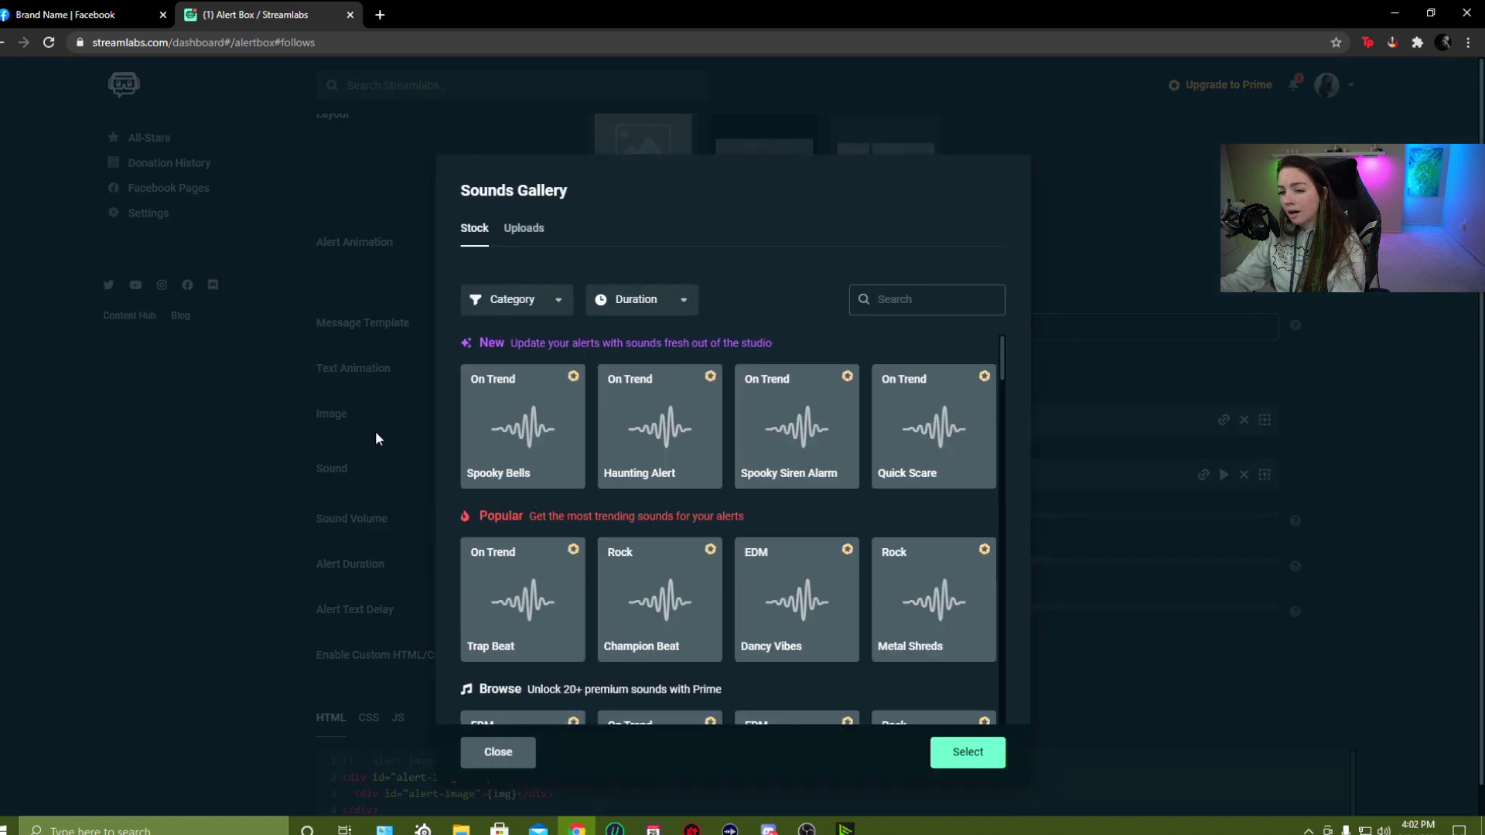
pyautogui.scroll(-3, 708, 434)
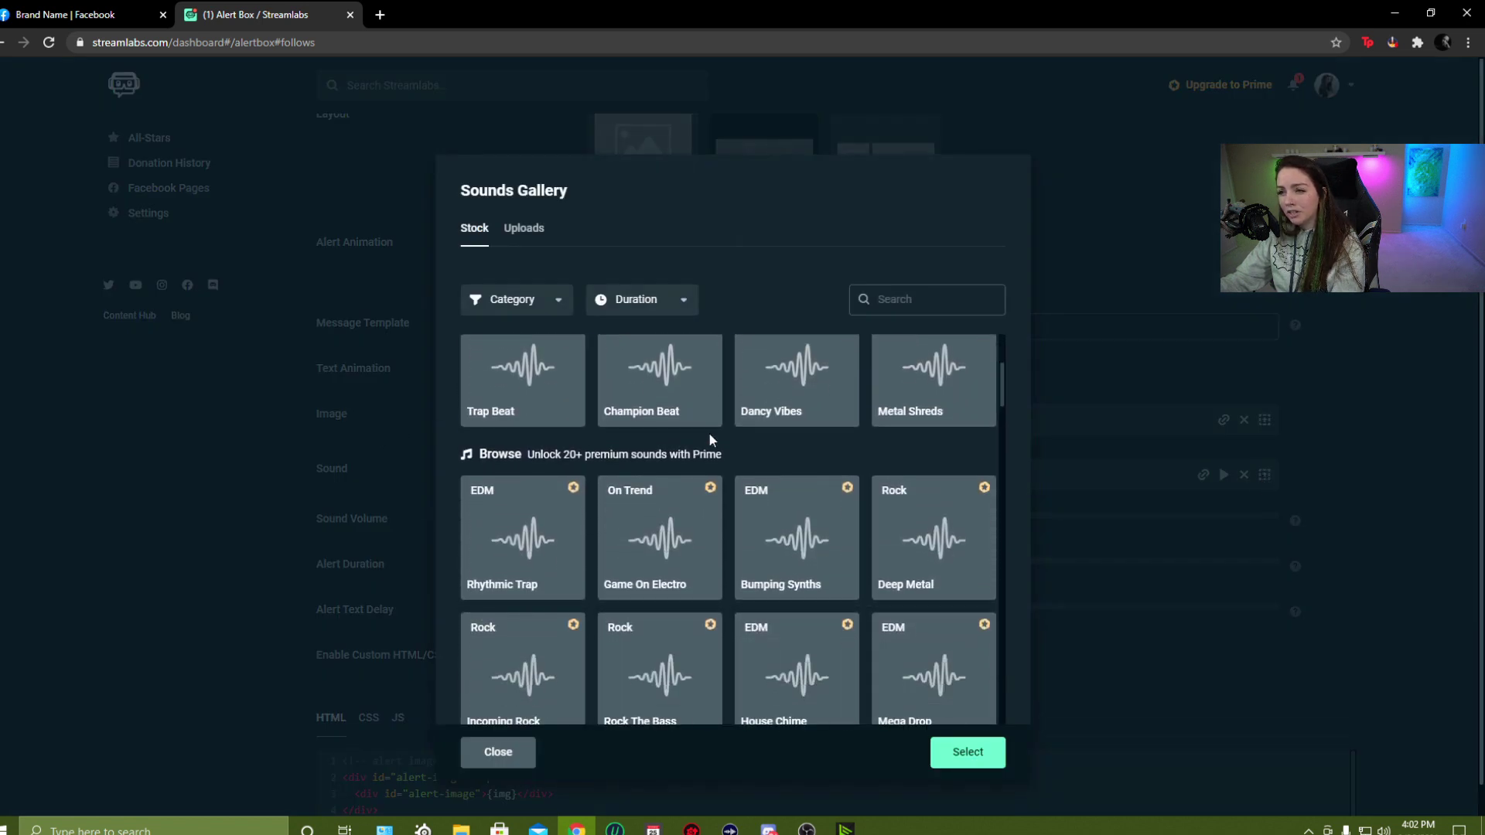
pyautogui.scroll(-5, 709, 434)
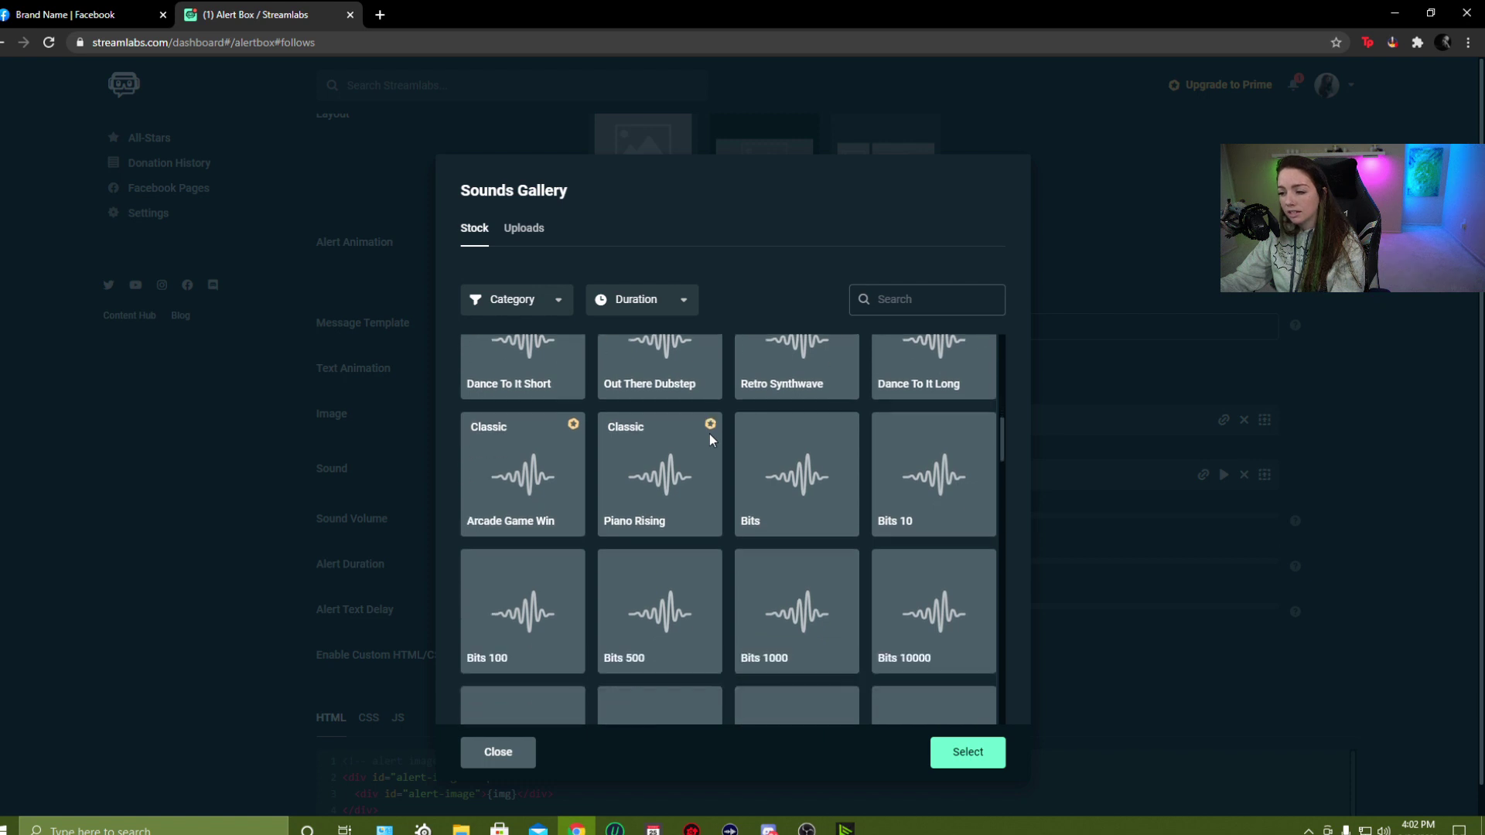
pyautogui.scroll(-3, 876, 563)
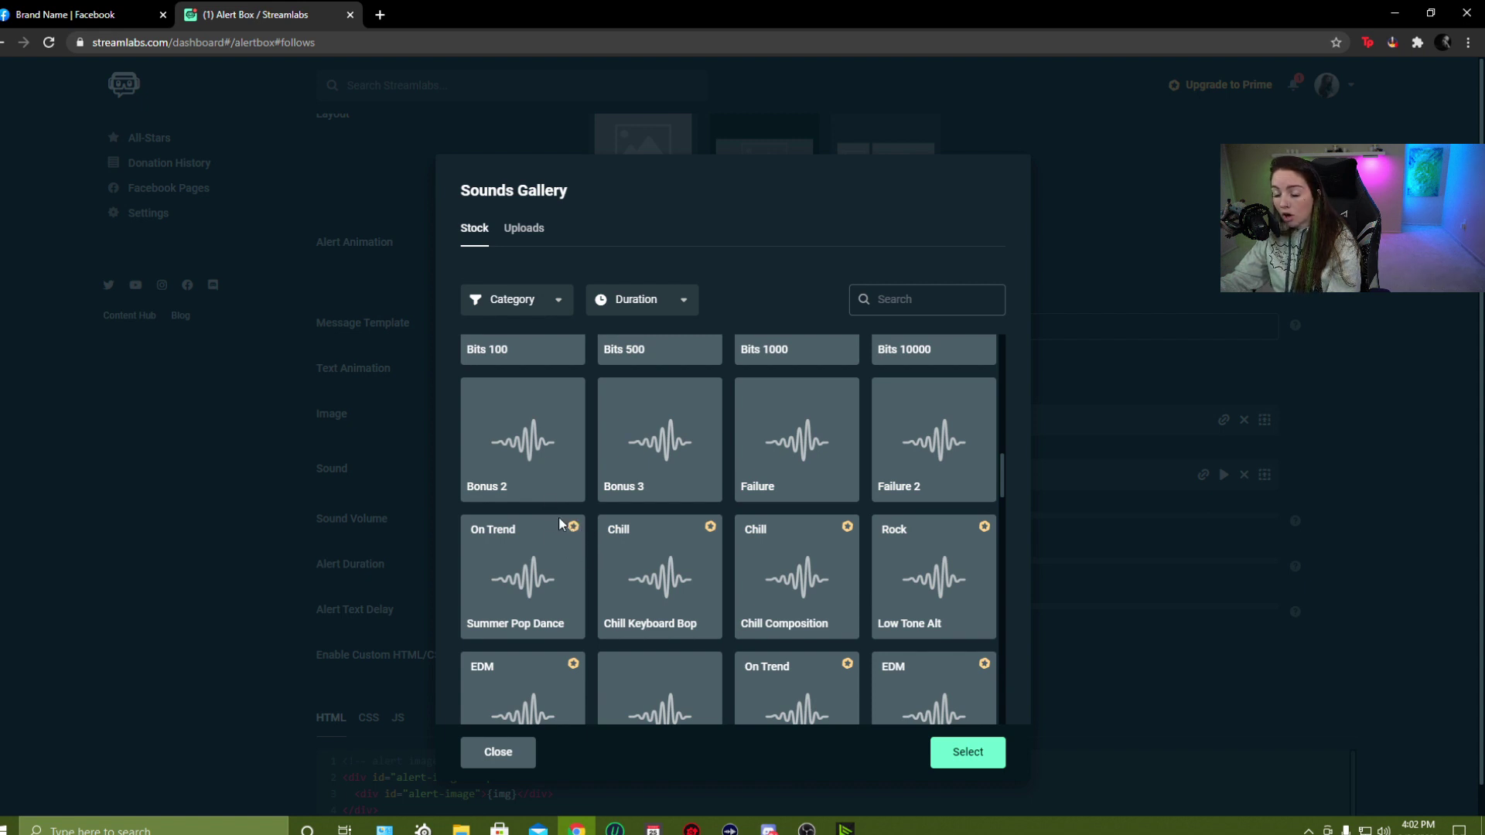
pyautogui.scroll(4, 519, 495)
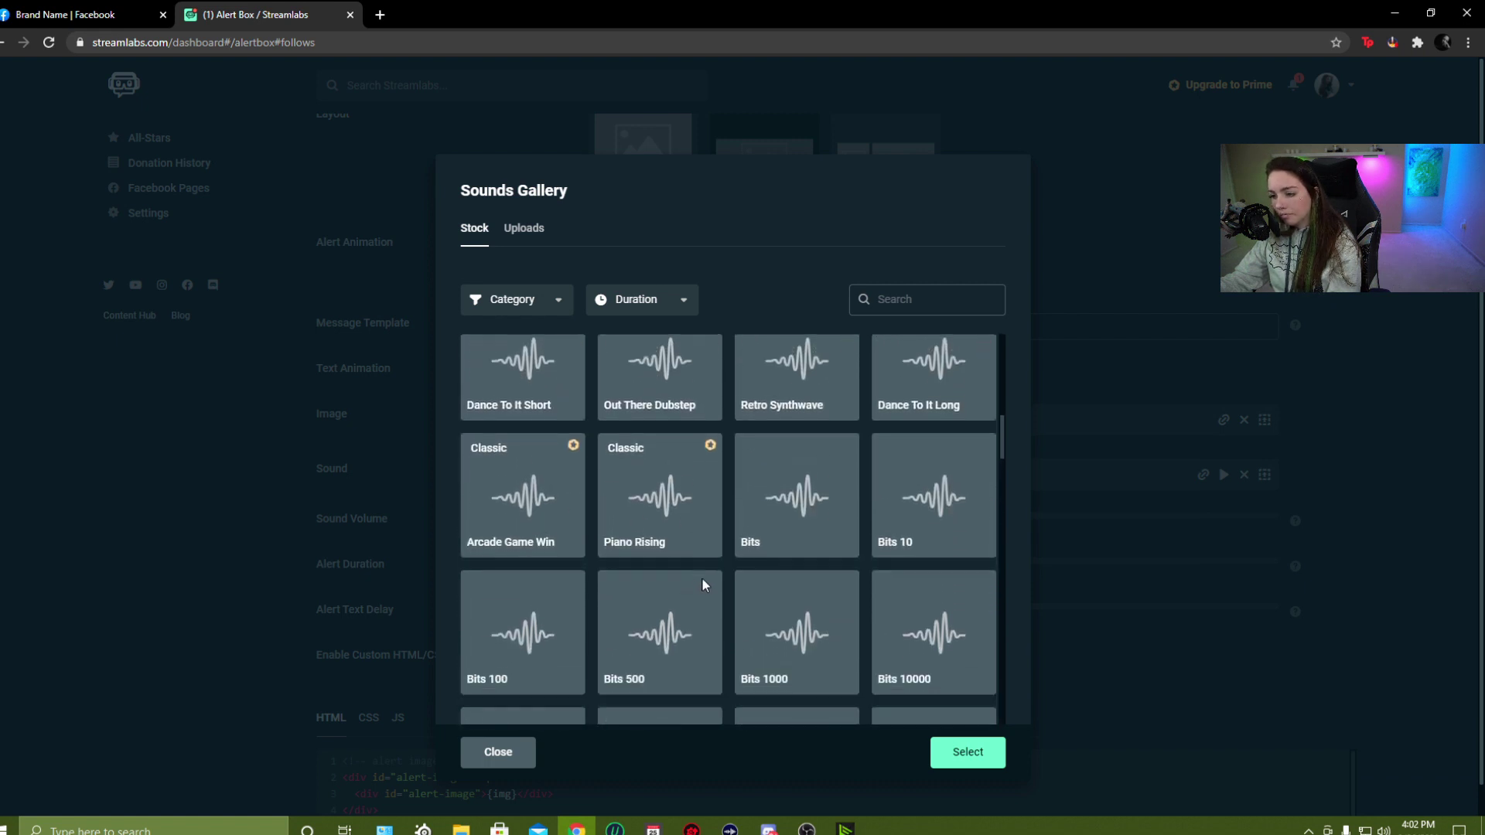
pyautogui.scroll(-3, 702, 585)
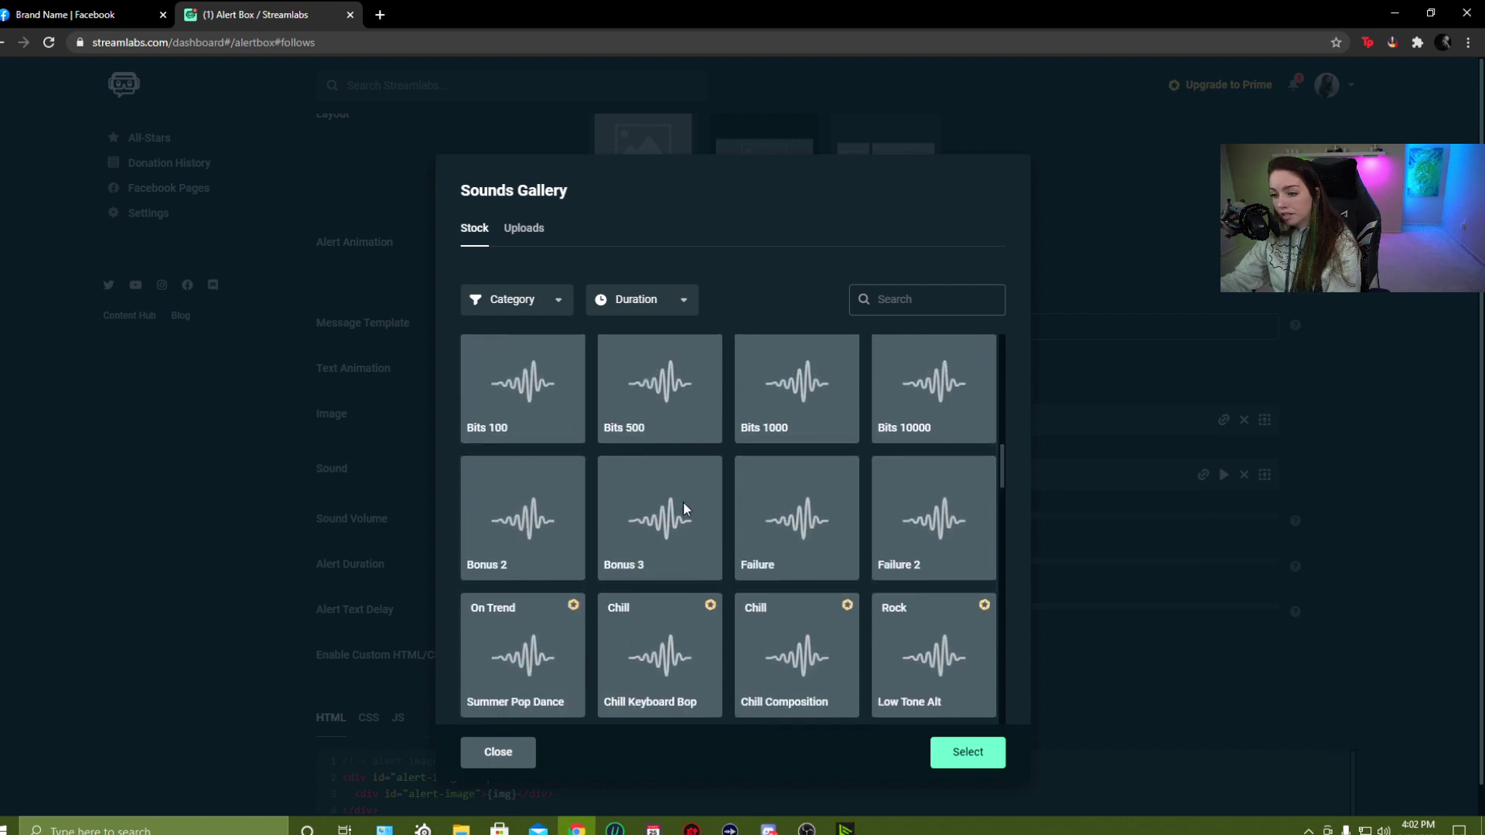
pyautogui.scroll(-5, 557, 627)
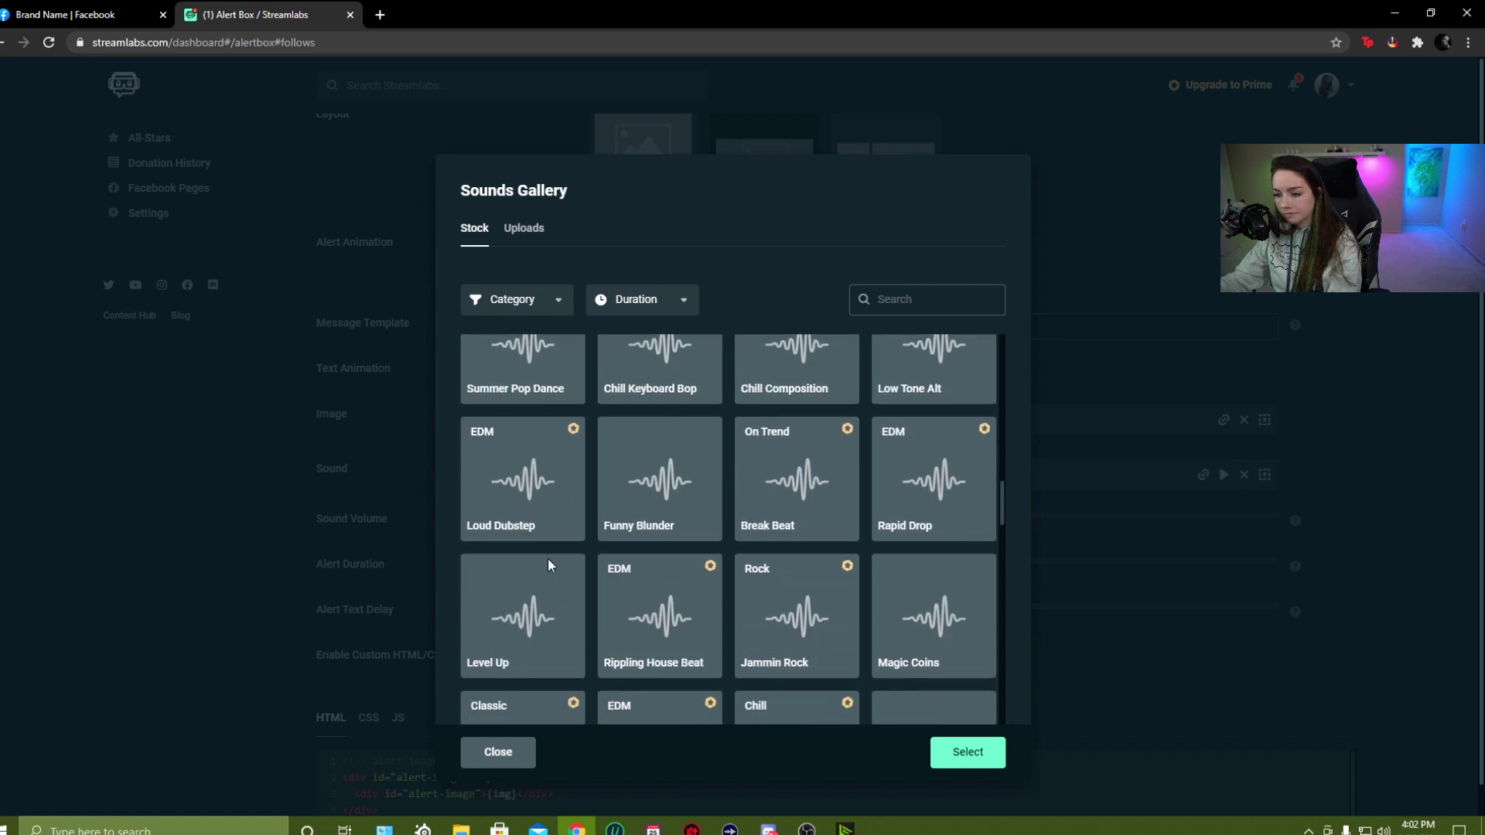
pyautogui.scroll(3, 521, 606)
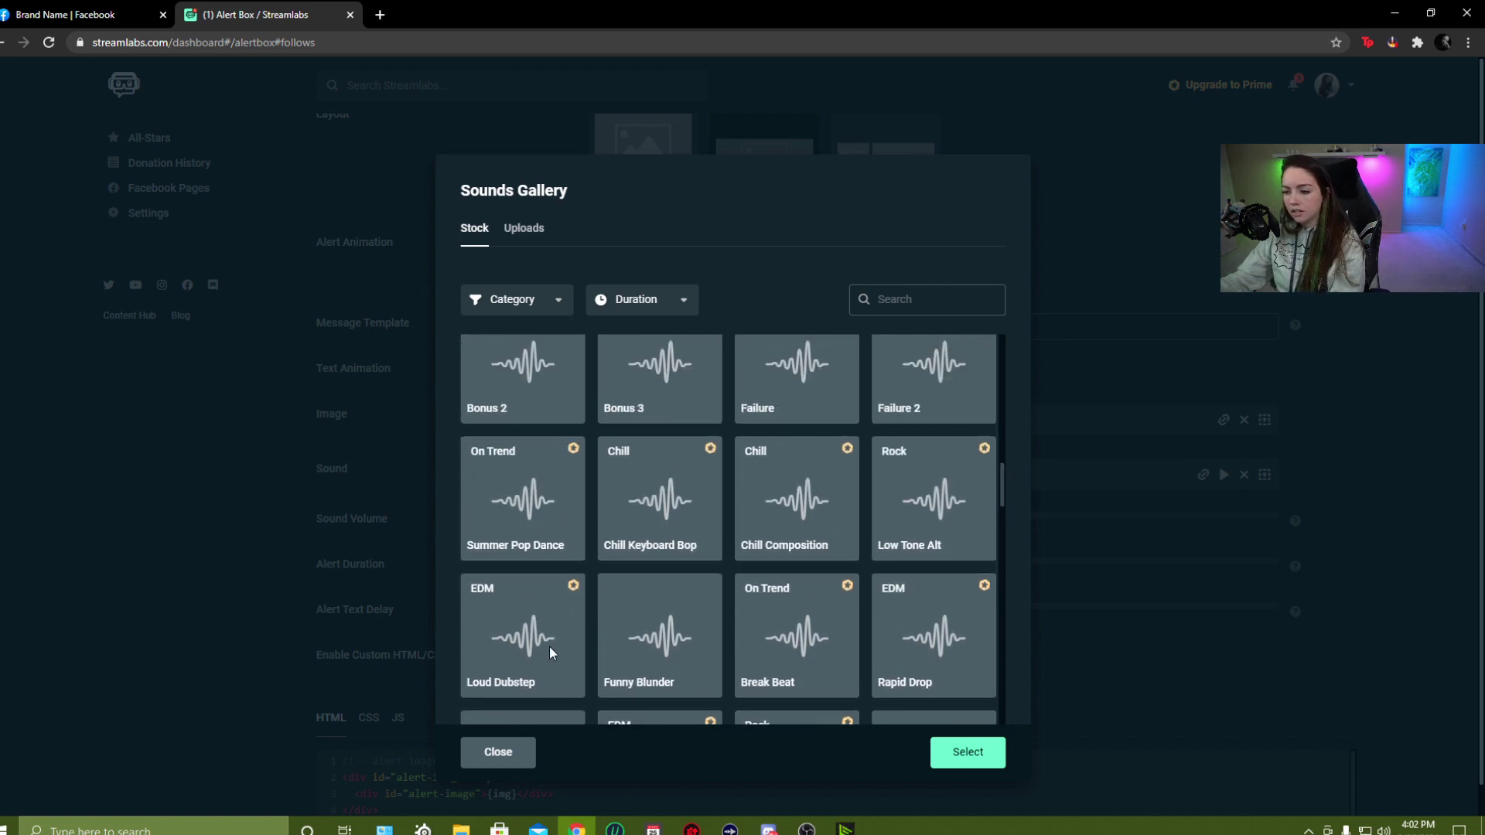
pyautogui.scroll(-3, 549, 646)
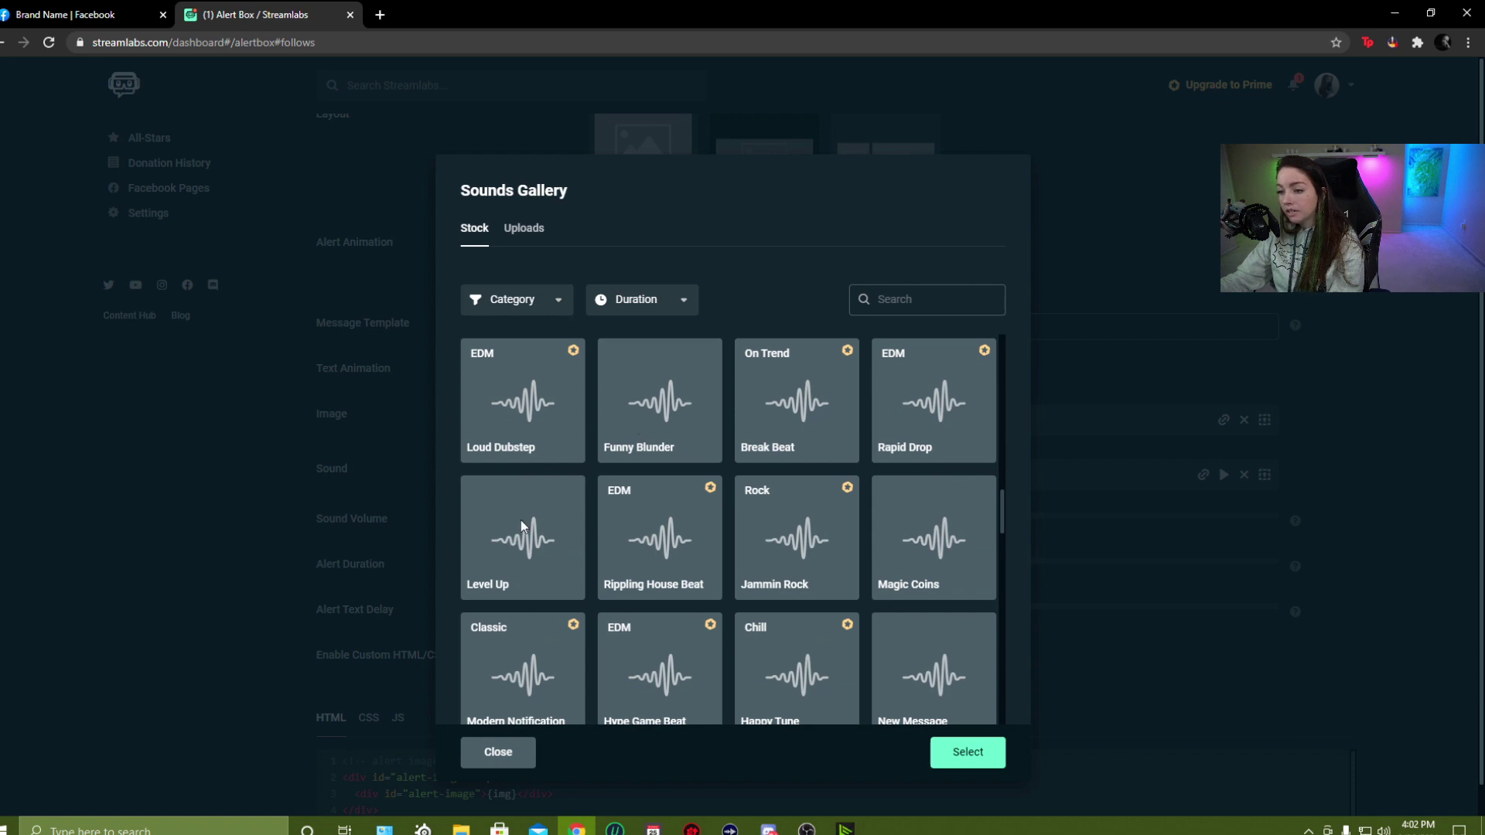
pyautogui.scroll(-3, 920, 529)
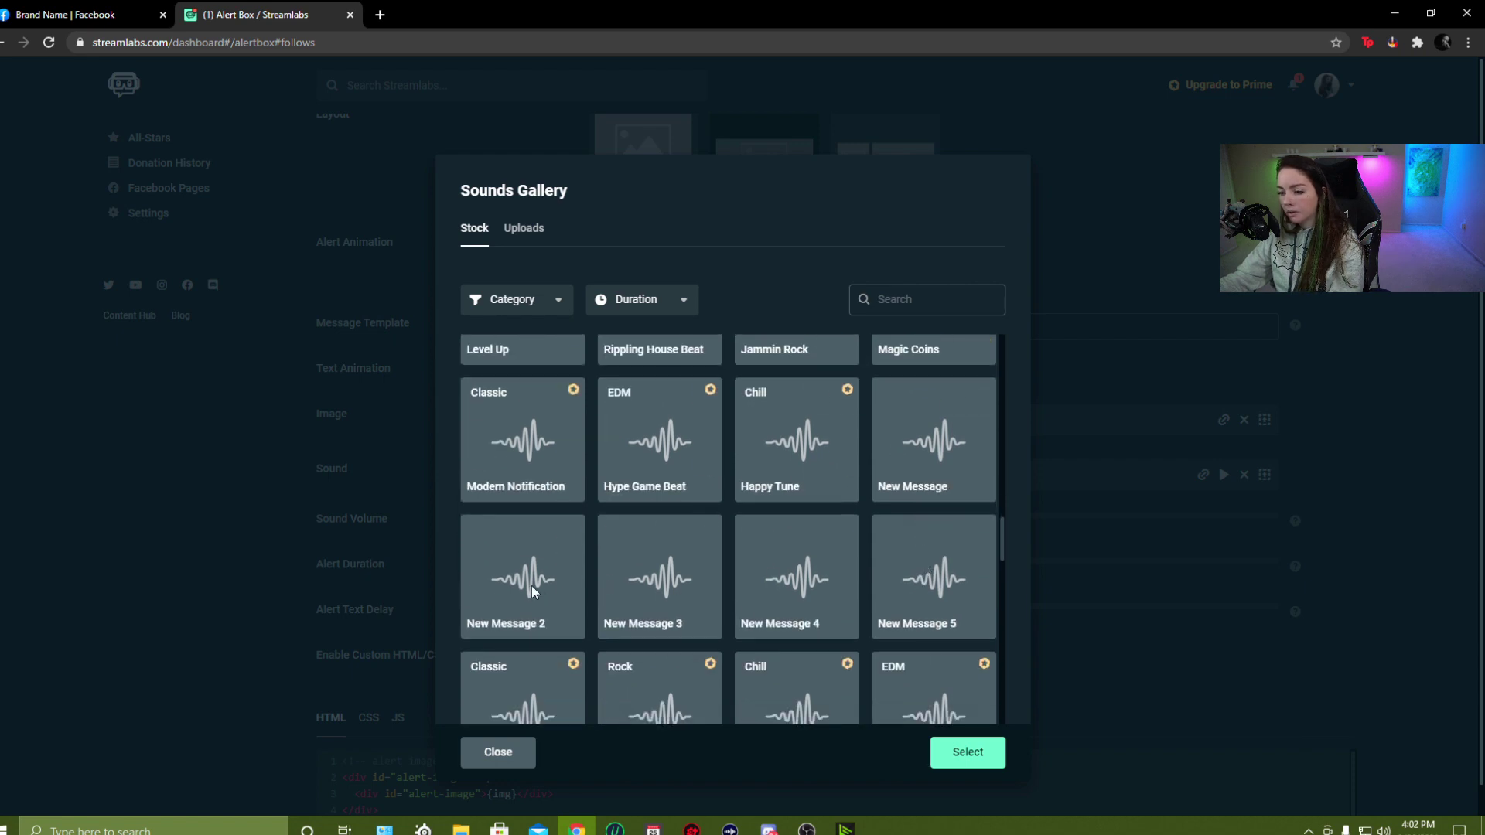
pyautogui.scroll(-4, 531, 586)
pyautogui.scroll(-3, 797, 552)
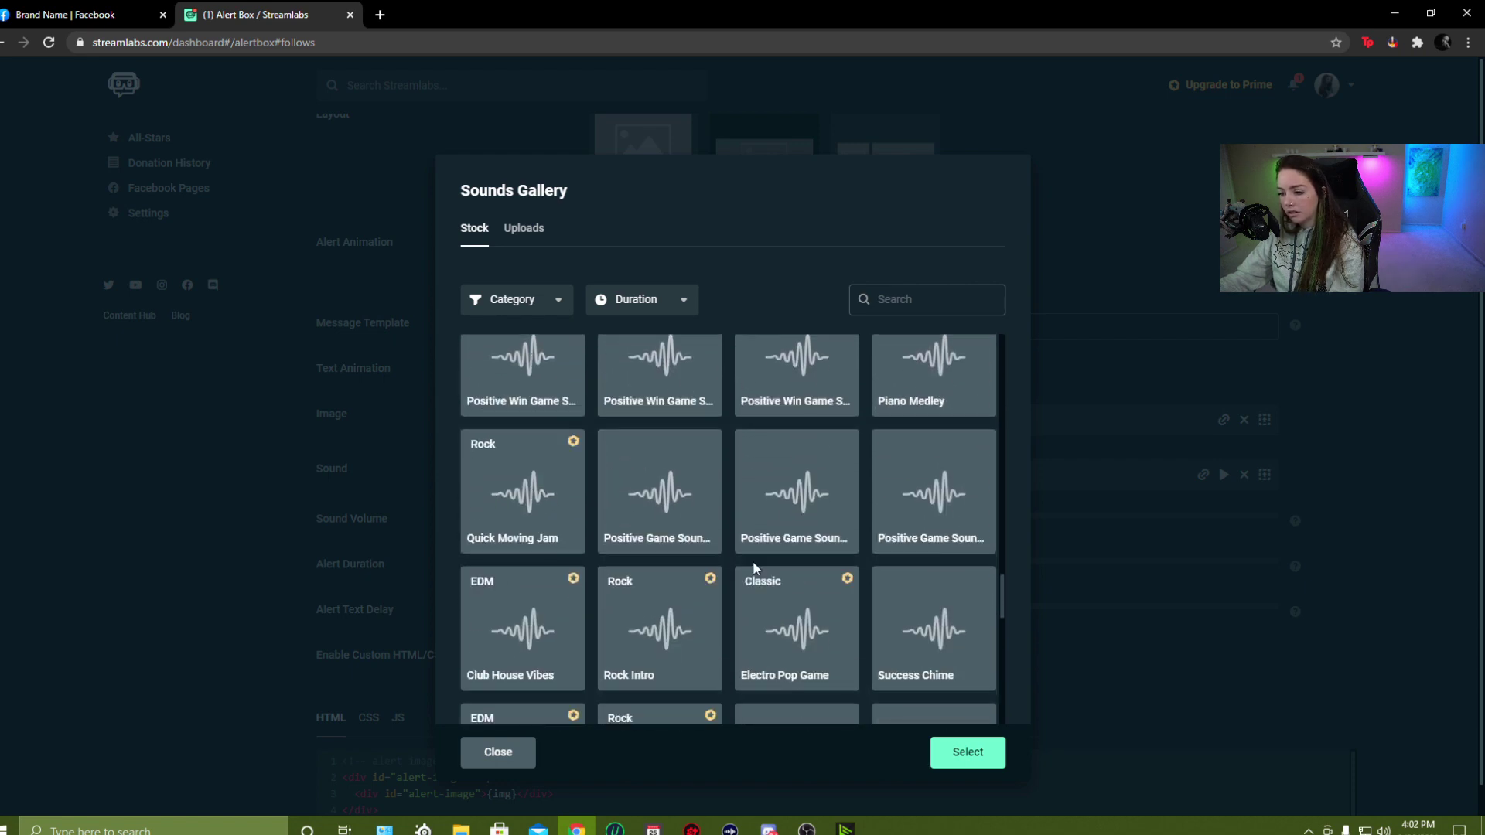
pyautogui.scroll(-3, 789, 486)
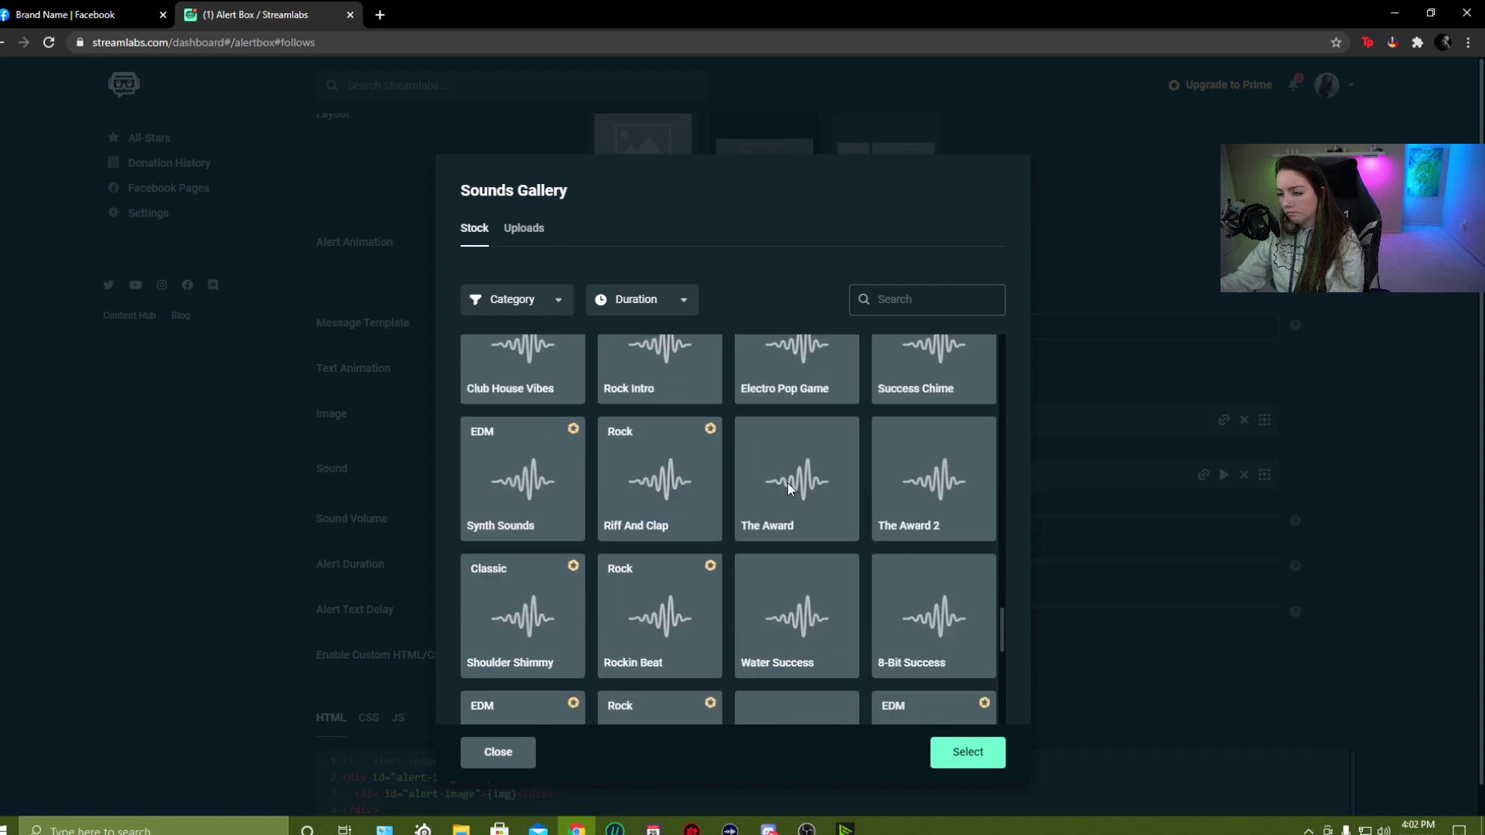
pyautogui.scroll(-3, 795, 624)
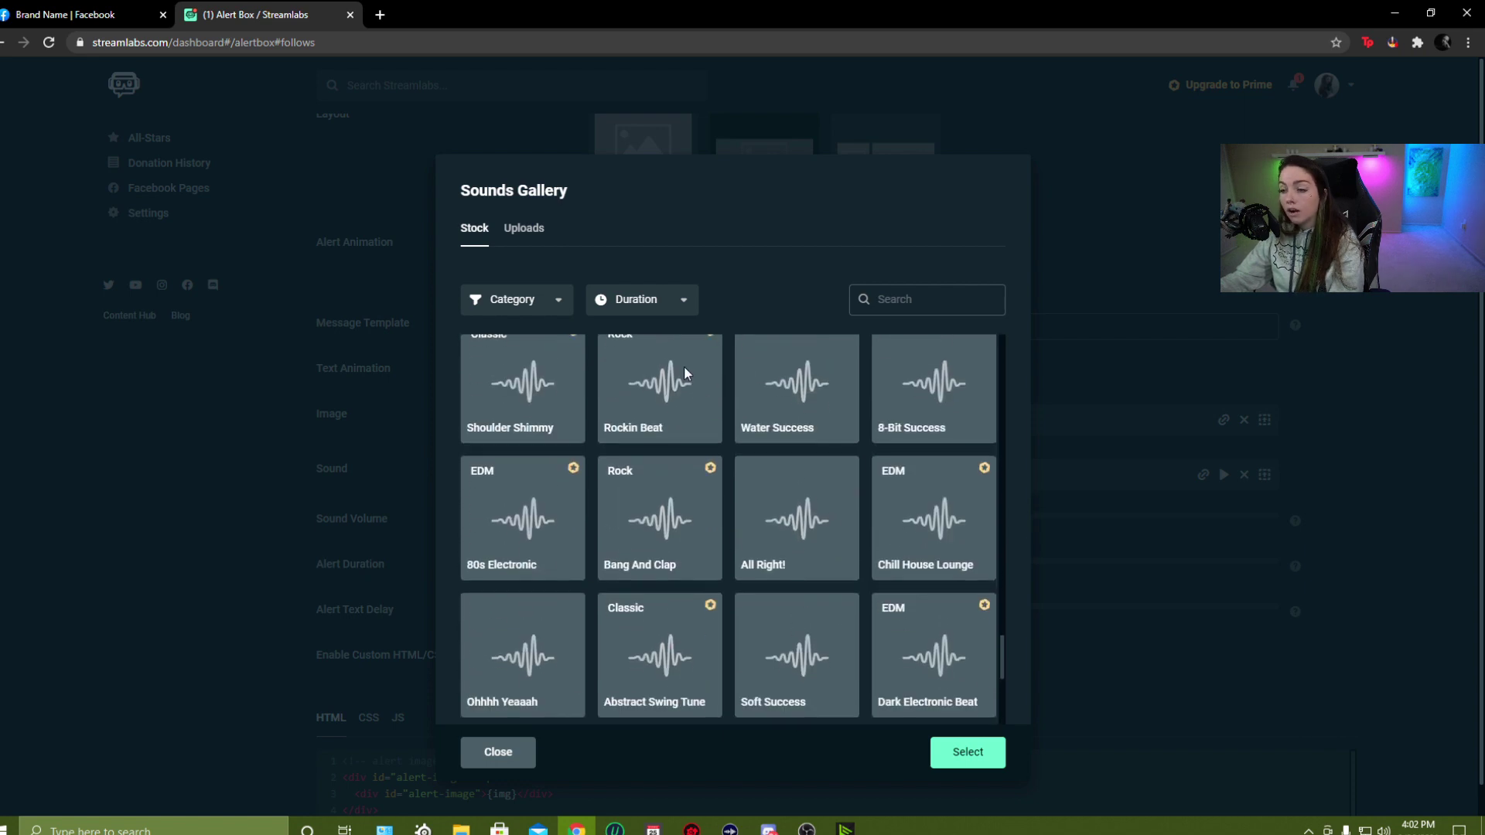
pyautogui.scroll(-3, 780, 467)
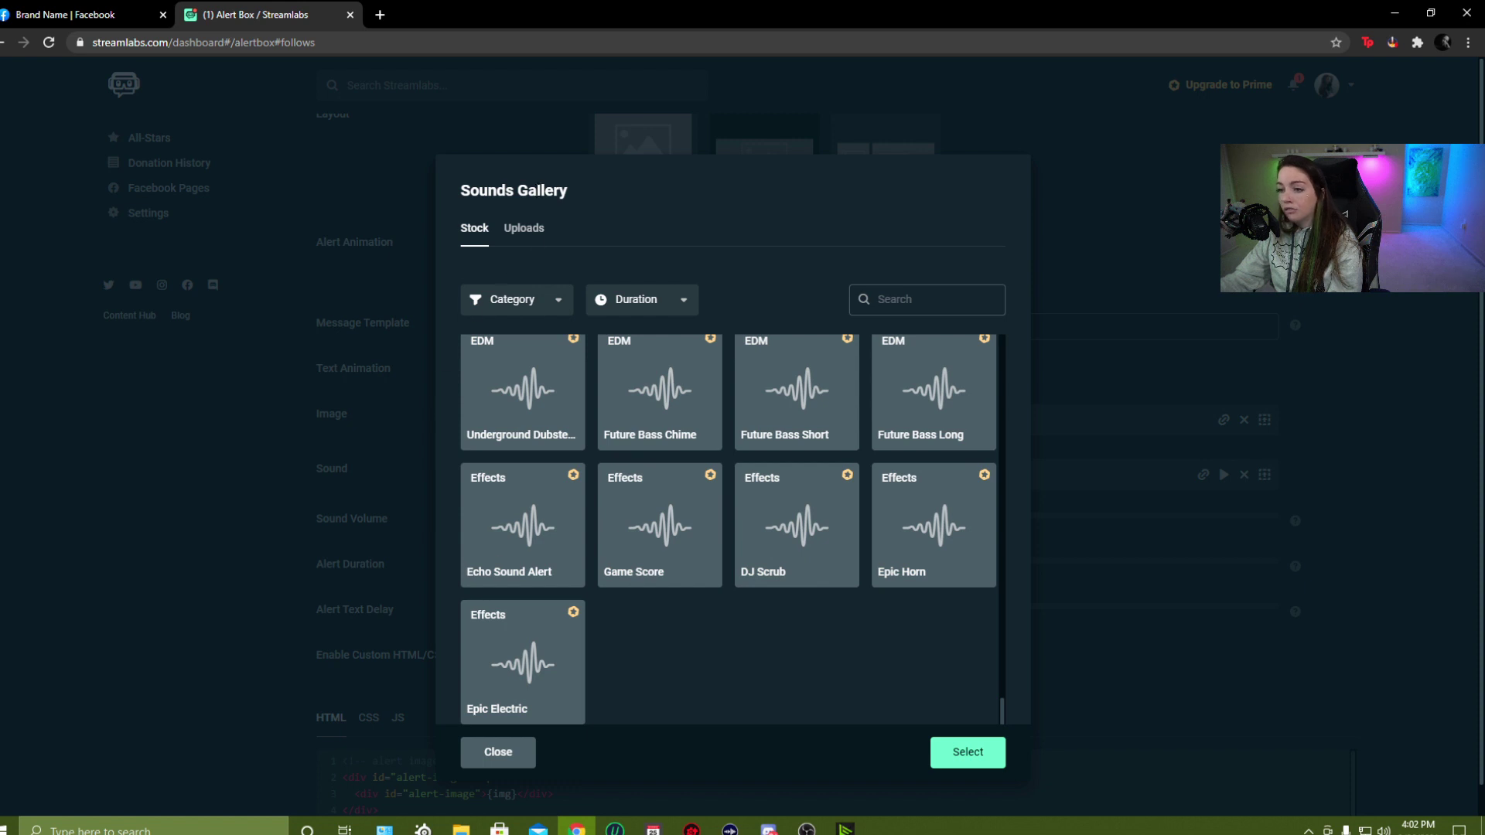
# - View the uploaded alert sounds, close the gallery without applying a choice, and look over the rest of the follow alert settings
pyautogui.click(534, 242)
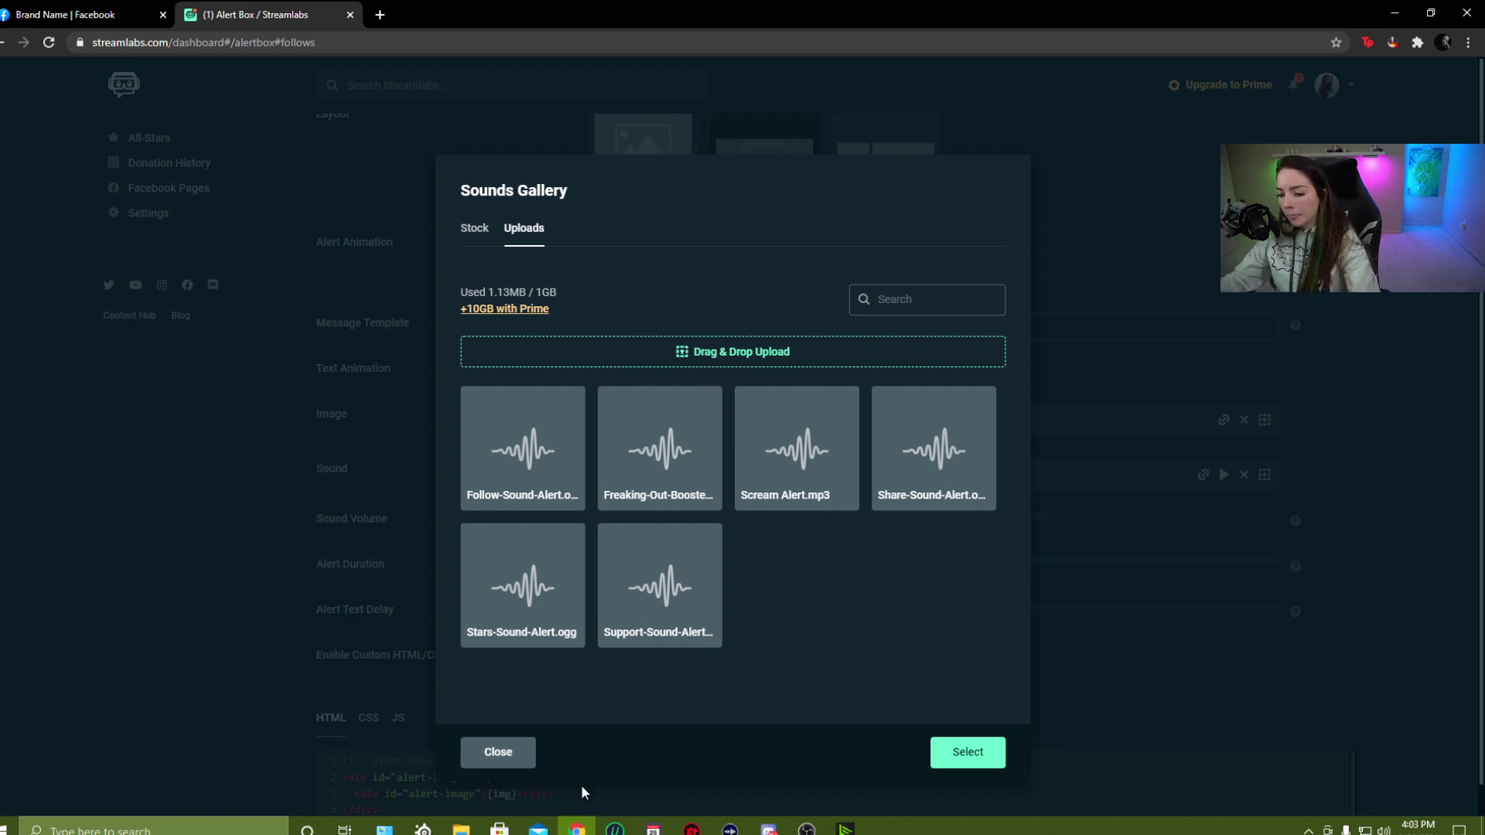
pyautogui.click(497, 754)
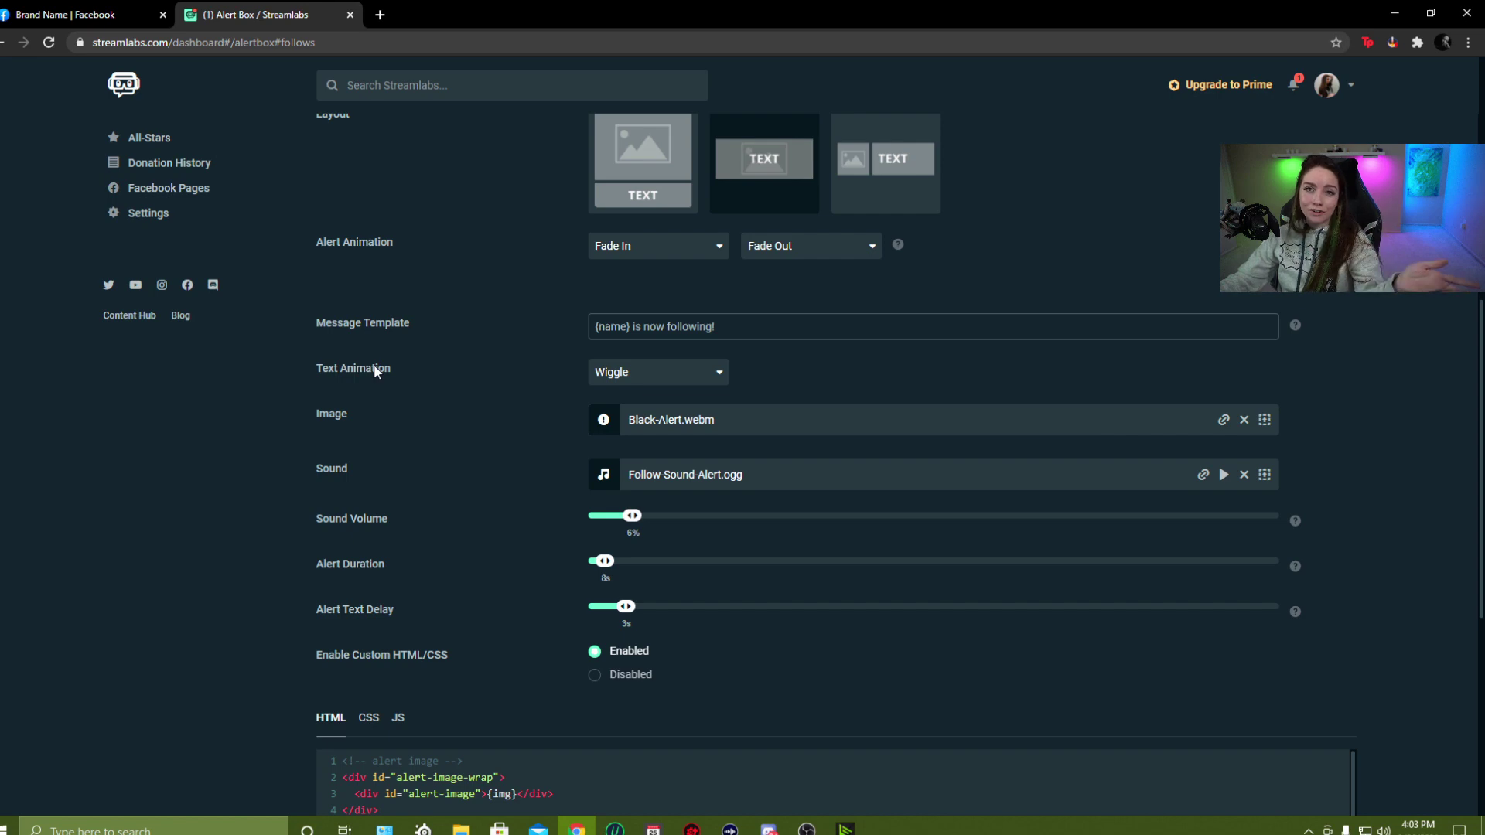
pyautogui.scroll(-6, 430, 406)
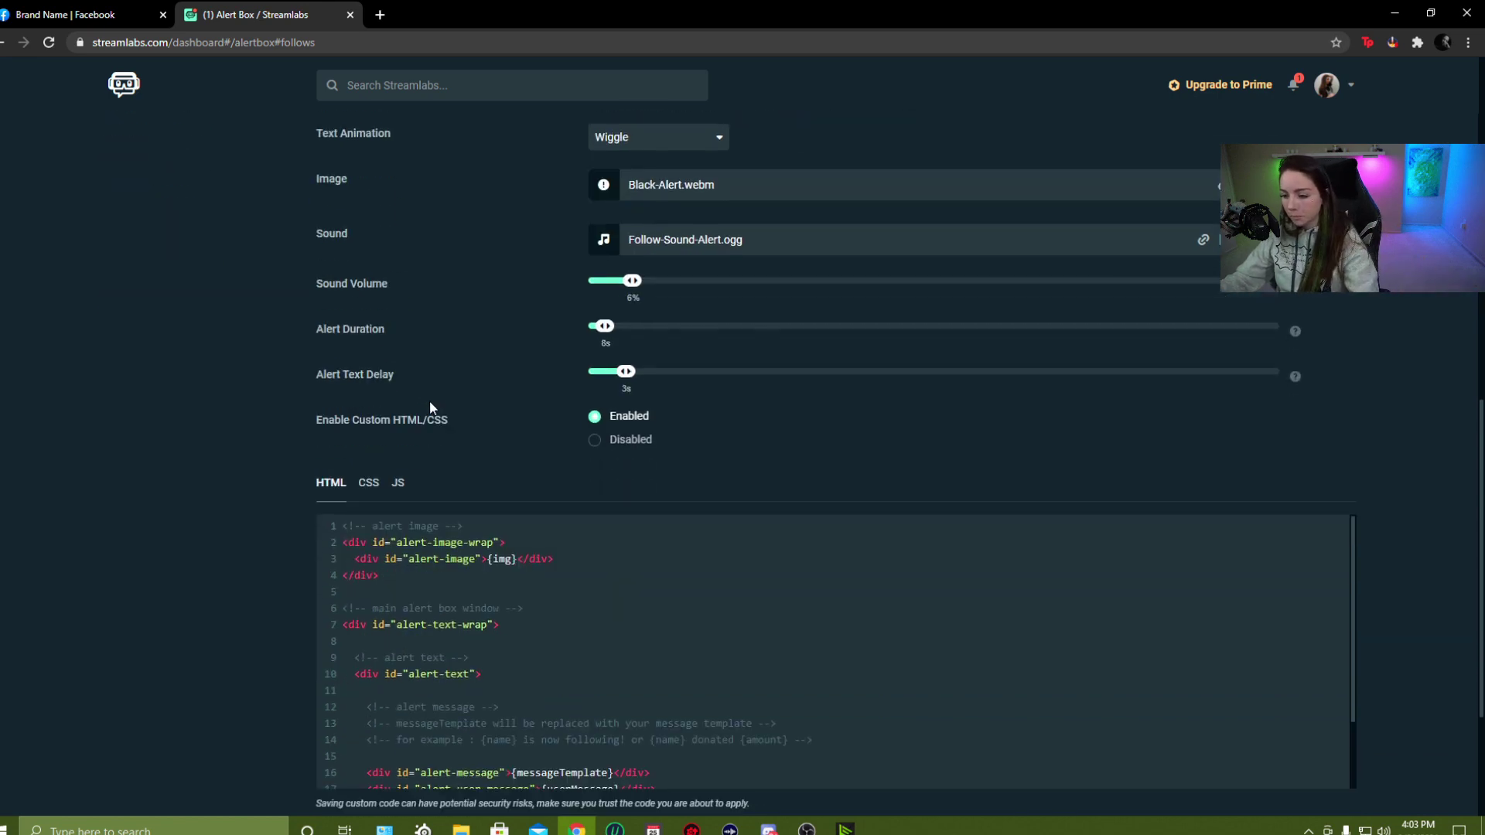
pyautogui.scroll(10, 210, 539)
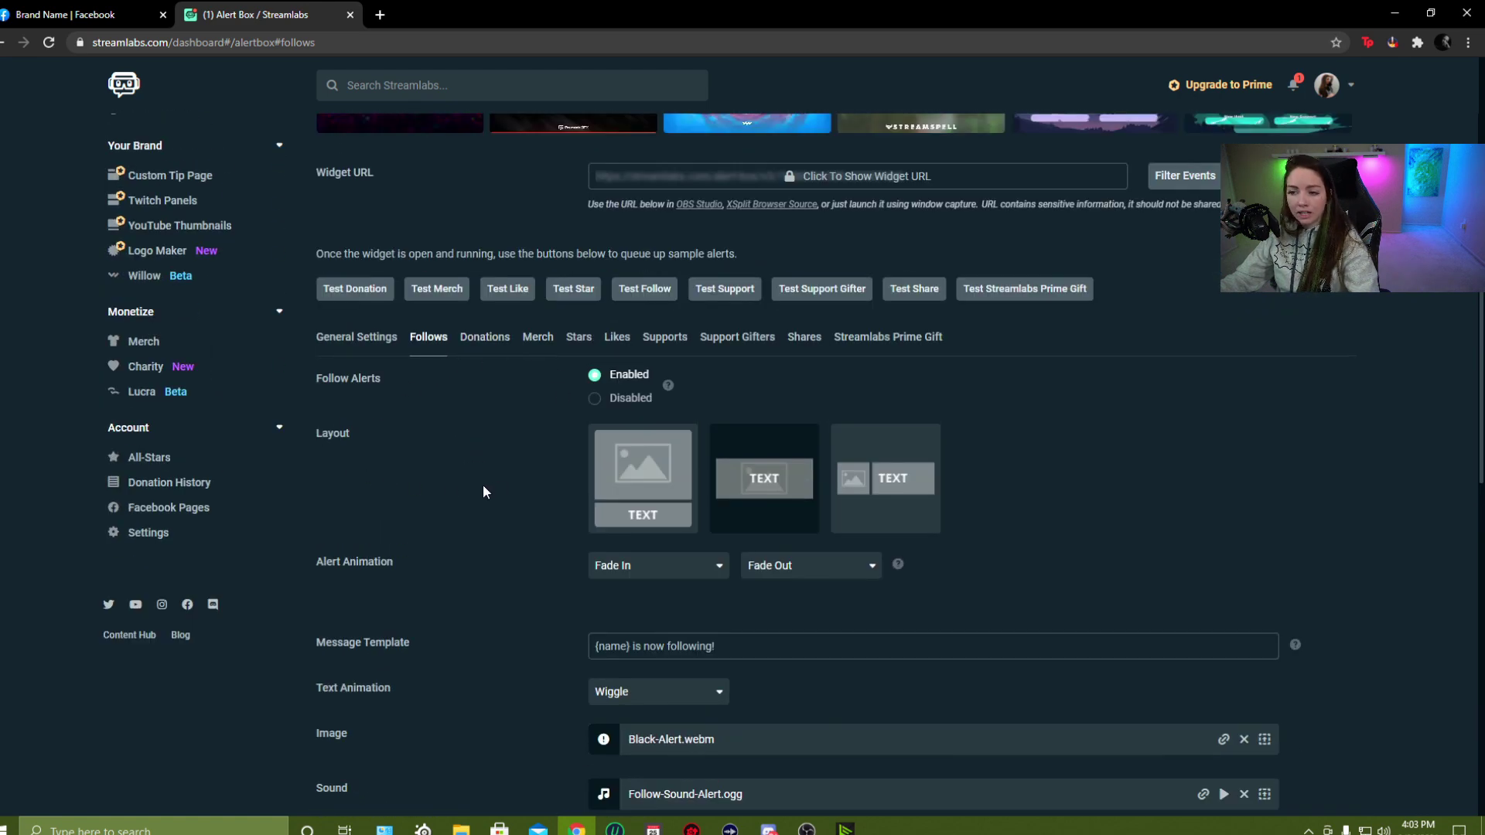
# - Open the Stars alert settings and expand the alert variations to view the existing ones
pyautogui.scroll(-1, 481, 472)
pyautogui.click(578, 259)
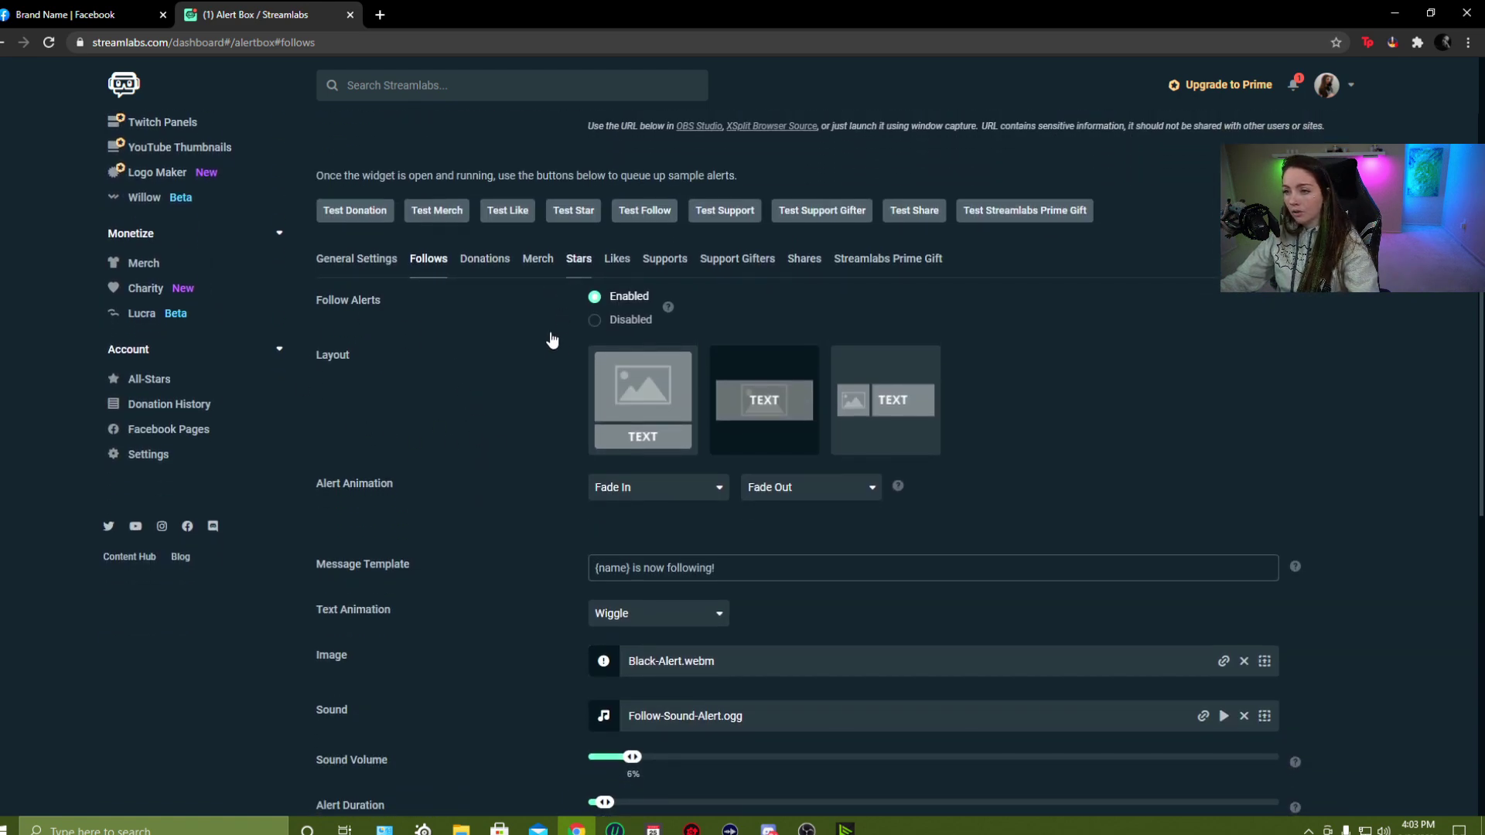
pyautogui.scroll(10, 502, 378)
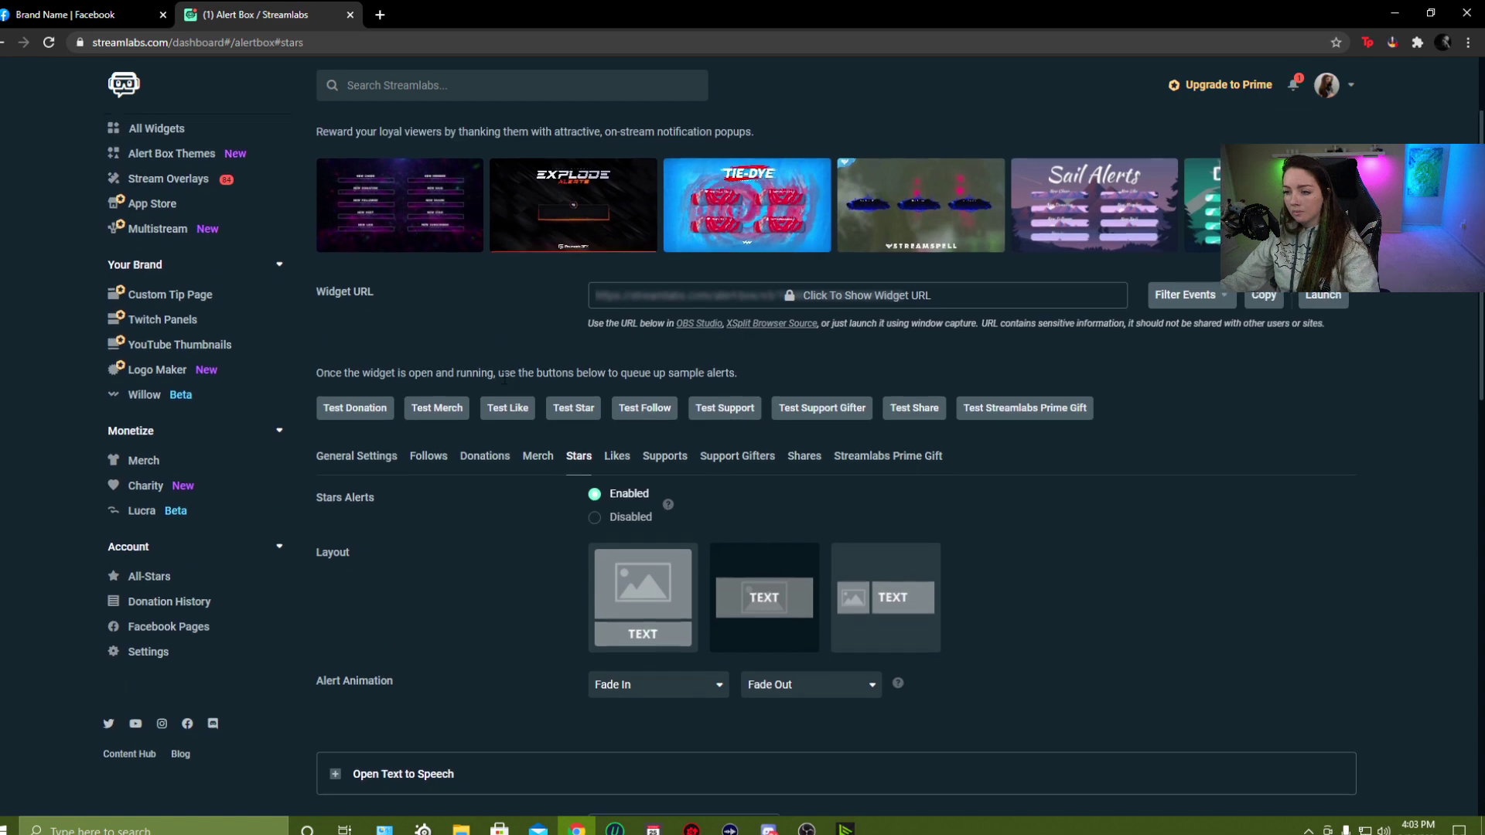
pyautogui.scroll(-12, 503, 377)
pyautogui.scroll(-2, 502, 384)
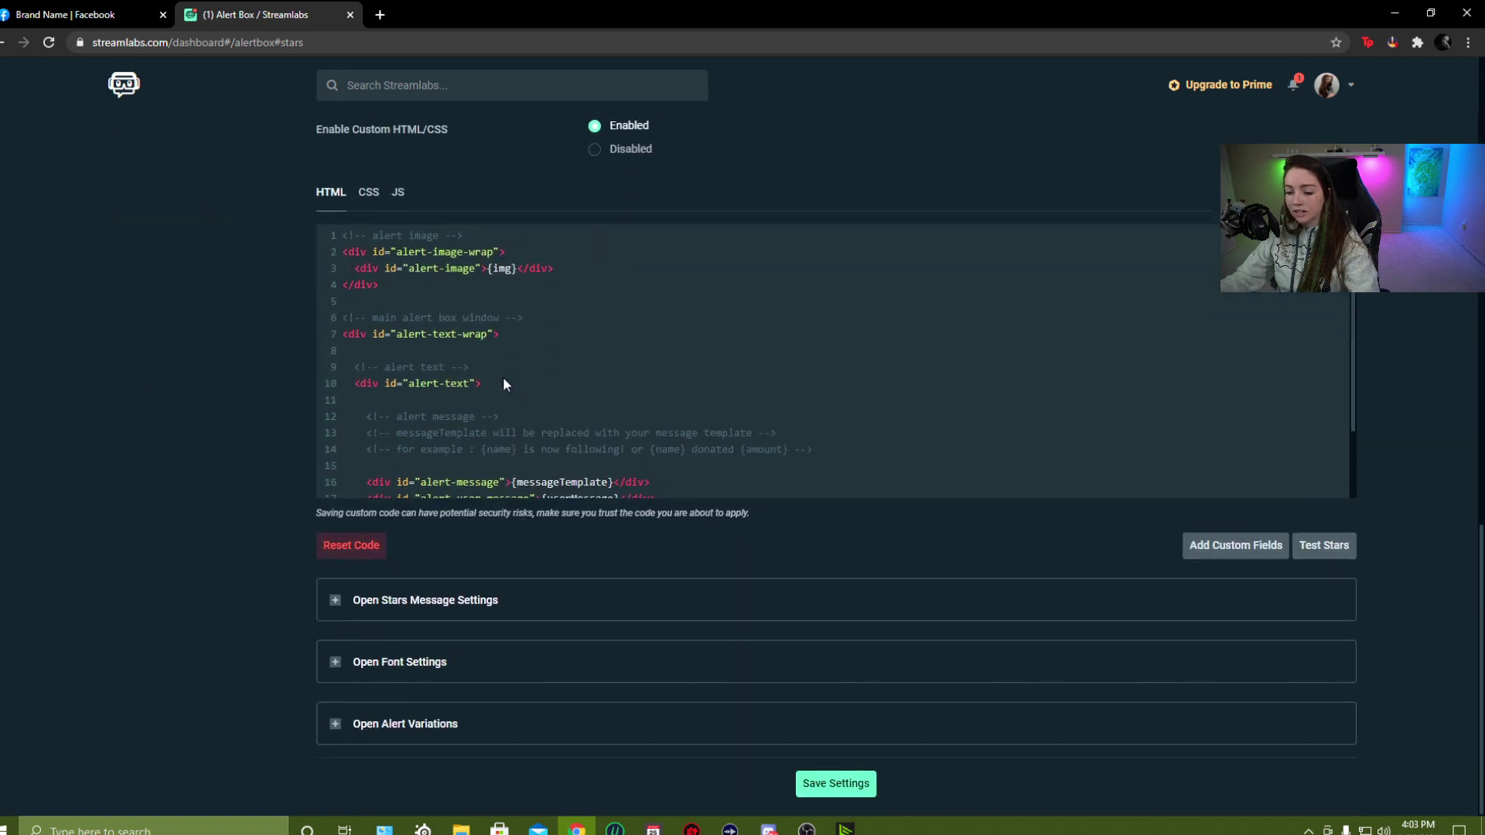
pyautogui.click(334, 725)
pyautogui.scroll(-3, 155, 634)
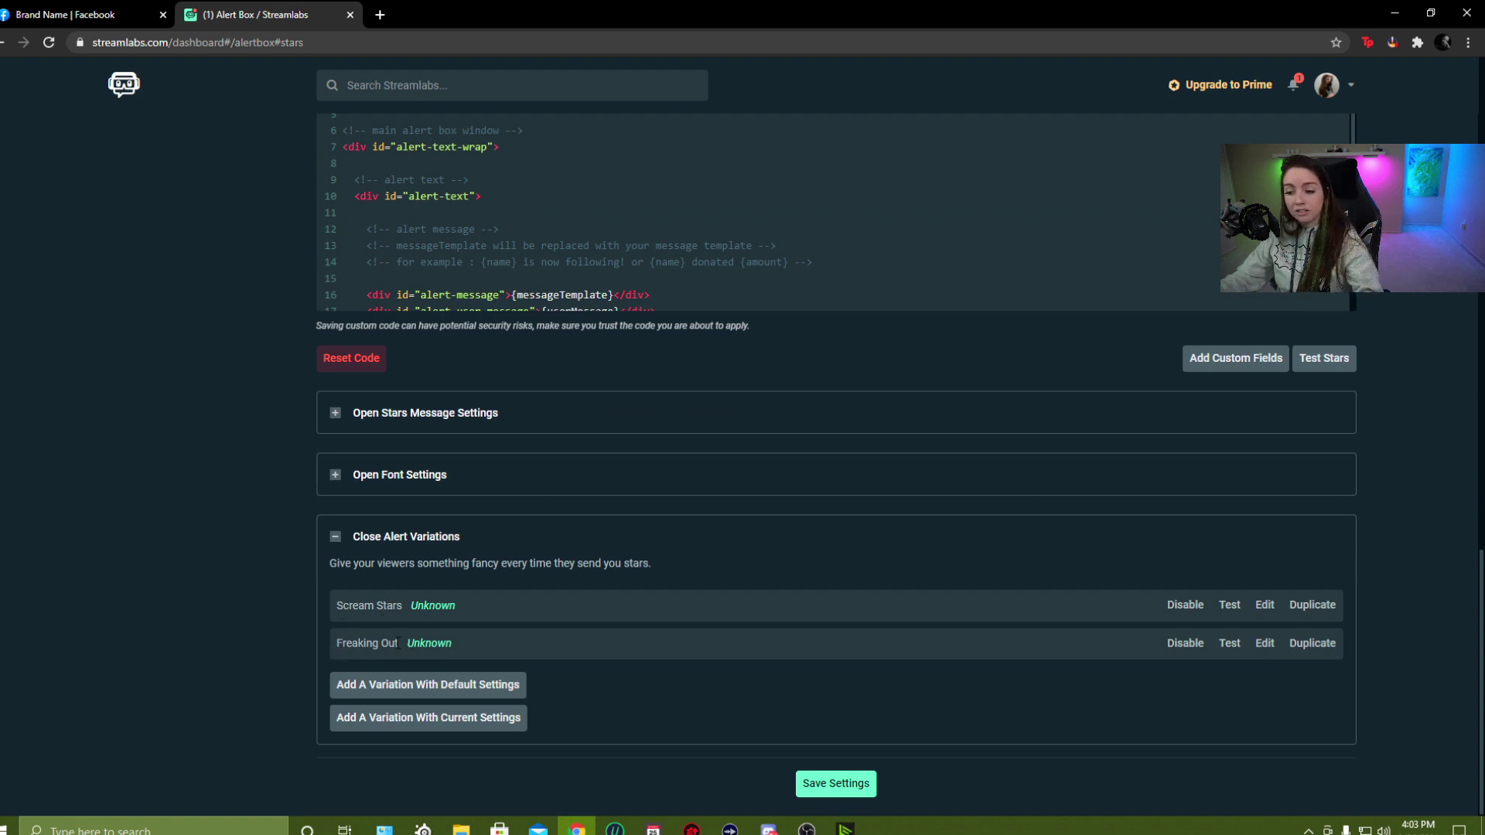
# - Look over the Stars alert settings, from layout and animation through image, sound and volume to the custom code
pyautogui.scroll(15, 398, 641)
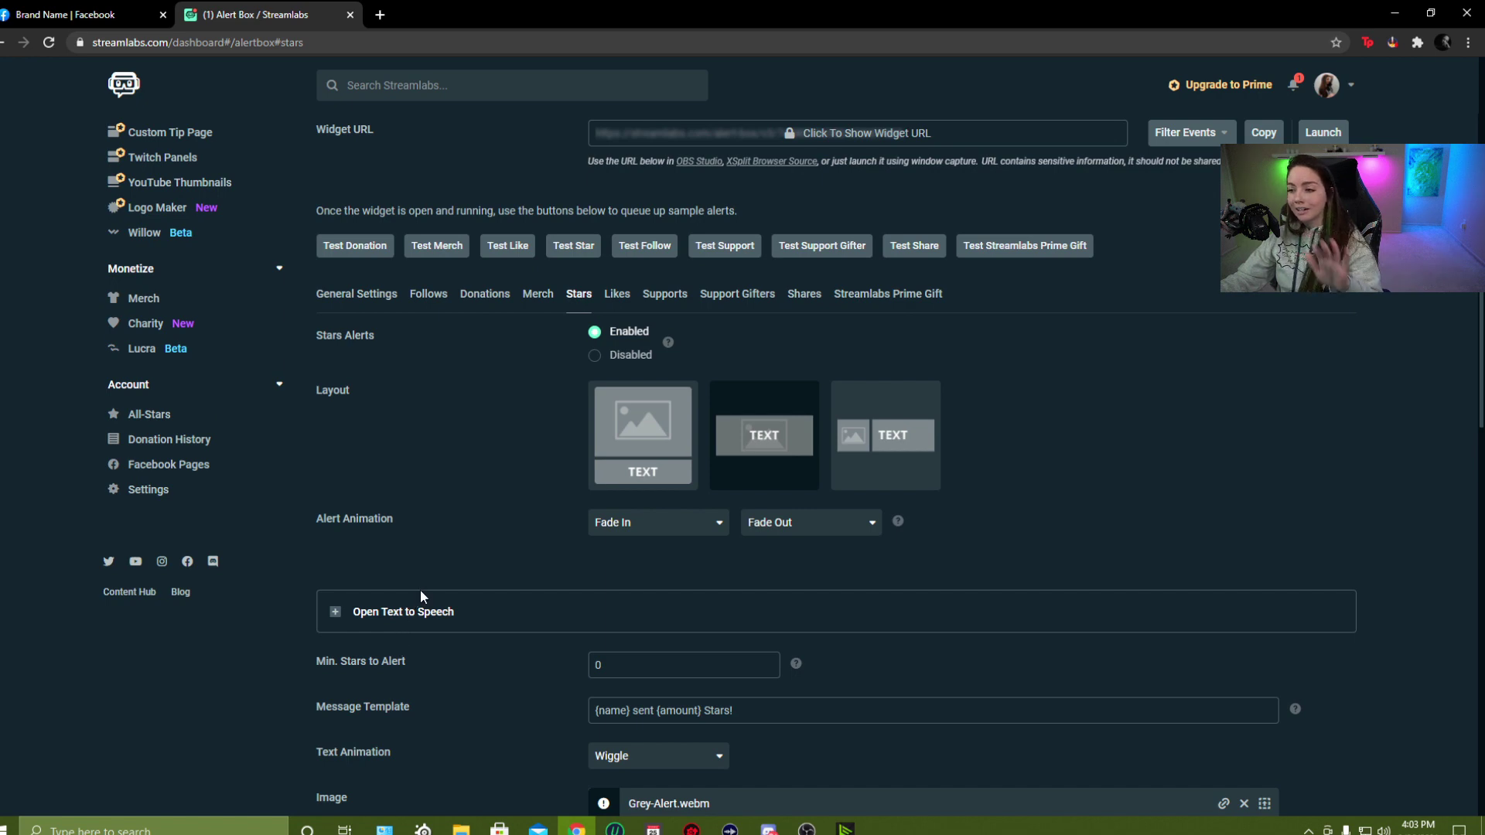
pyautogui.scroll(4, 487, 479)
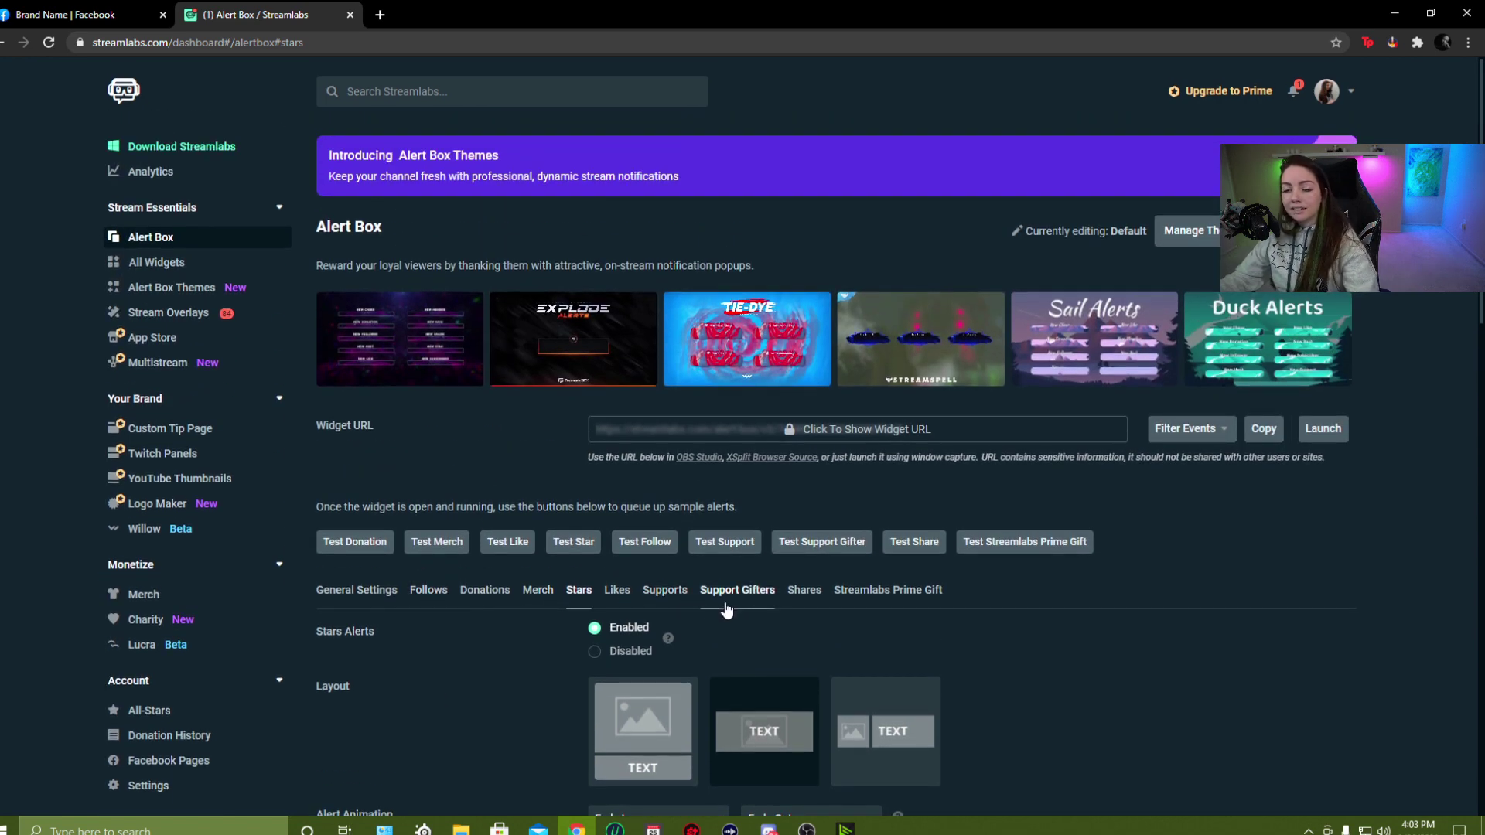
pyautogui.scroll(-1, 725, 609)
pyautogui.scroll(-3, 725, 608)
pyautogui.scroll(-3, 542, 582)
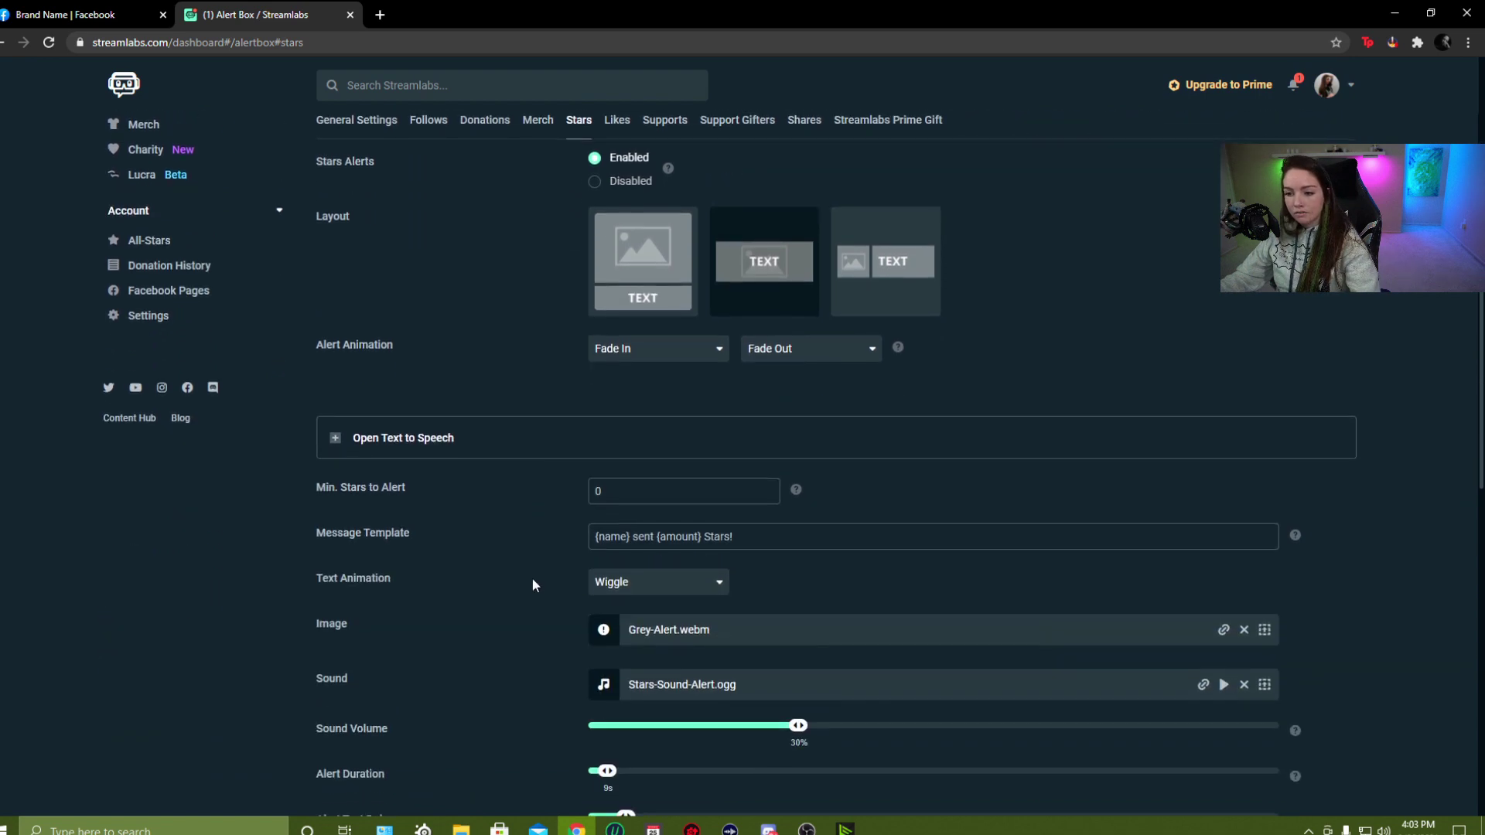
pyautogui.scroll(-2, 455, 533)
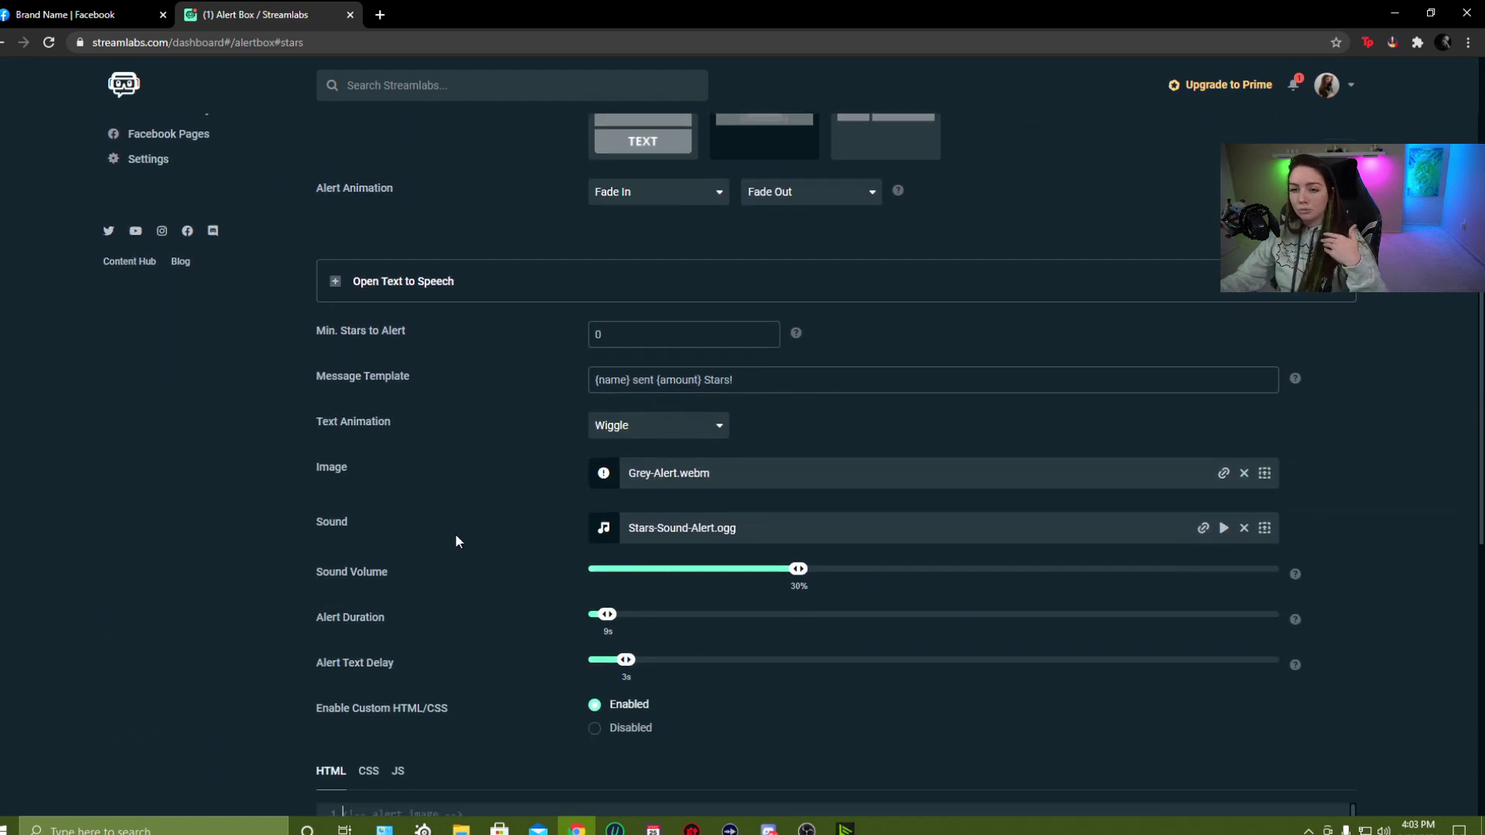
pyautogui.scroll(-4, 456, 540)
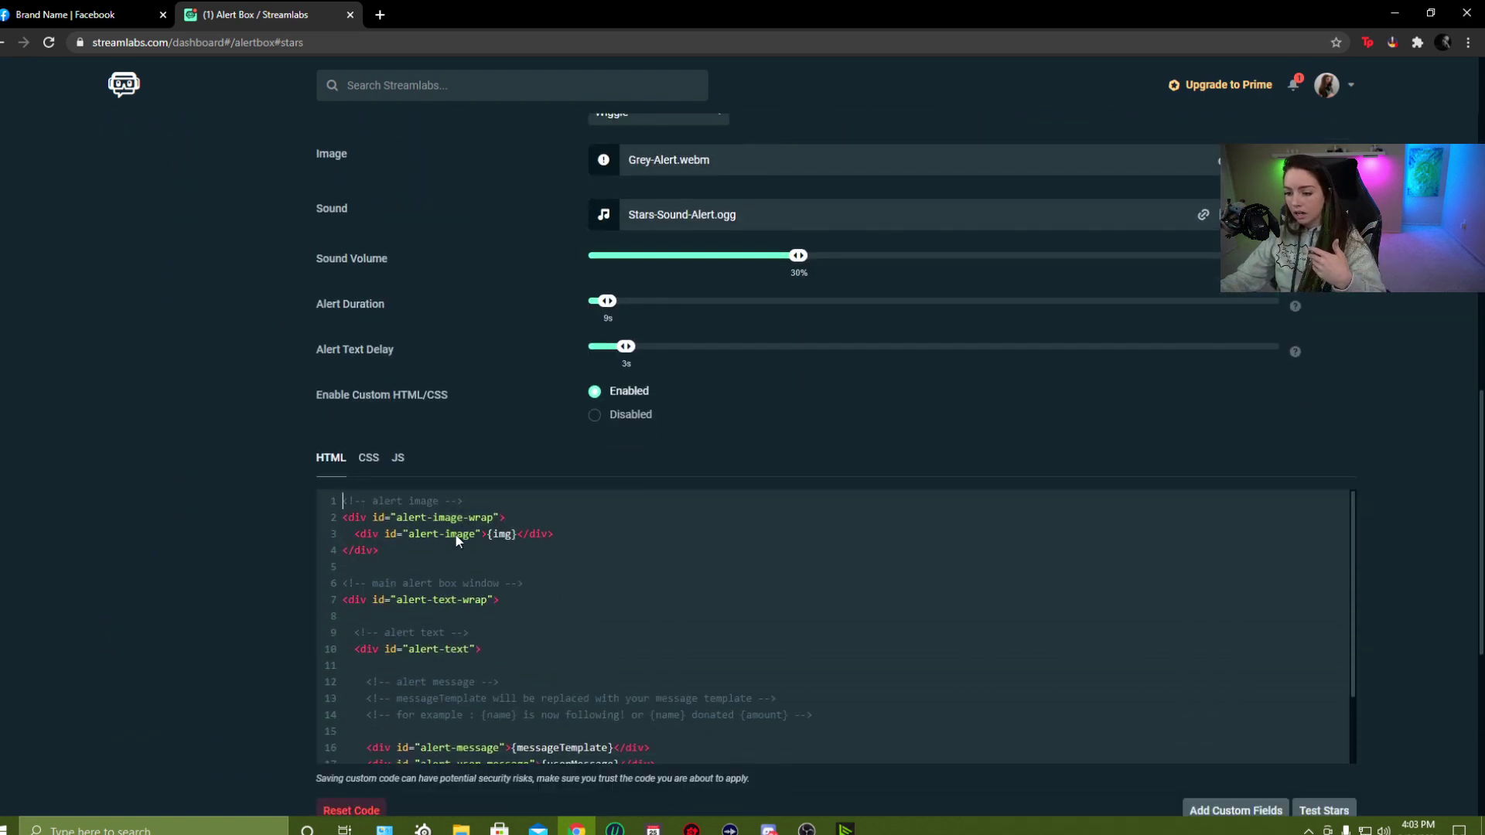
# - Copy the Alert Box widget URL for use in OBS Studio
pyautogui.scroll(9, 456, 540)
pyautogui.scroll(3, 456, 540)
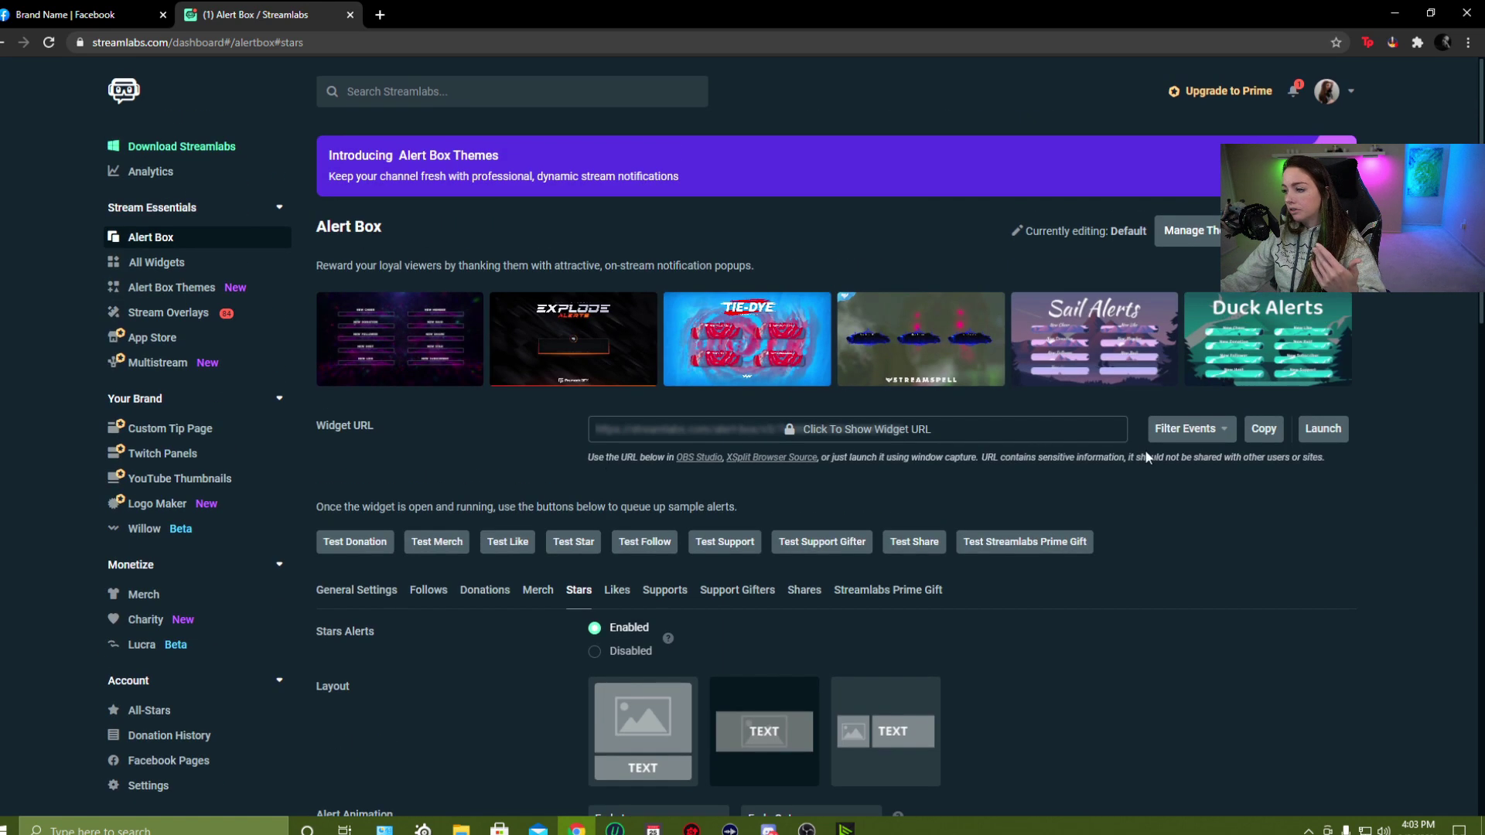
pyautogui.click(1271, 434)
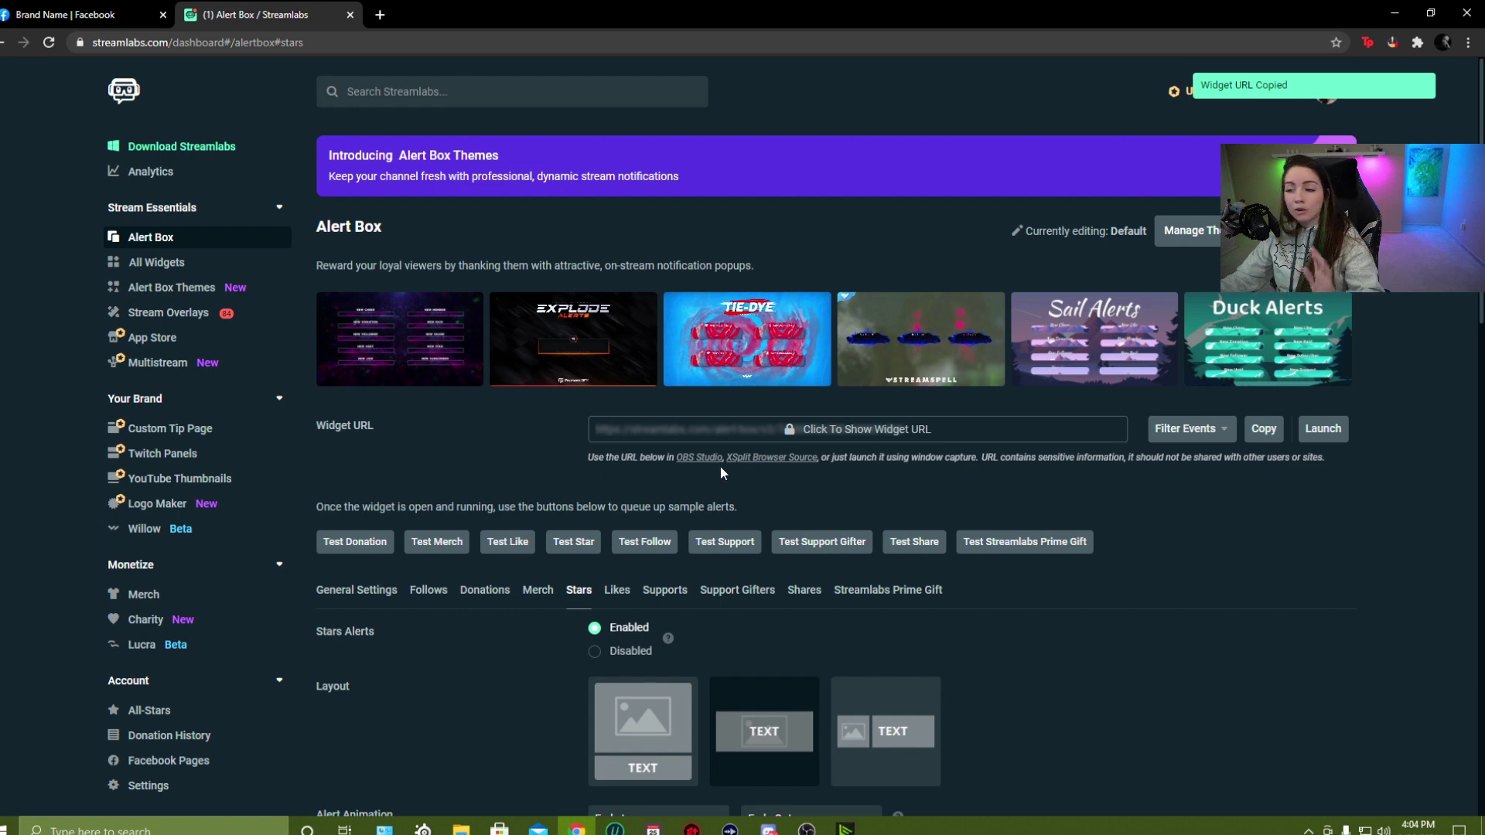
# - Expand the text-to-speech settings for Stars alerts, examine the minimum stars, voice, spam and volume options, and collapse them again
pyautogui.scroll(-4, 720, 466)
pyautogui.click(336, 596)
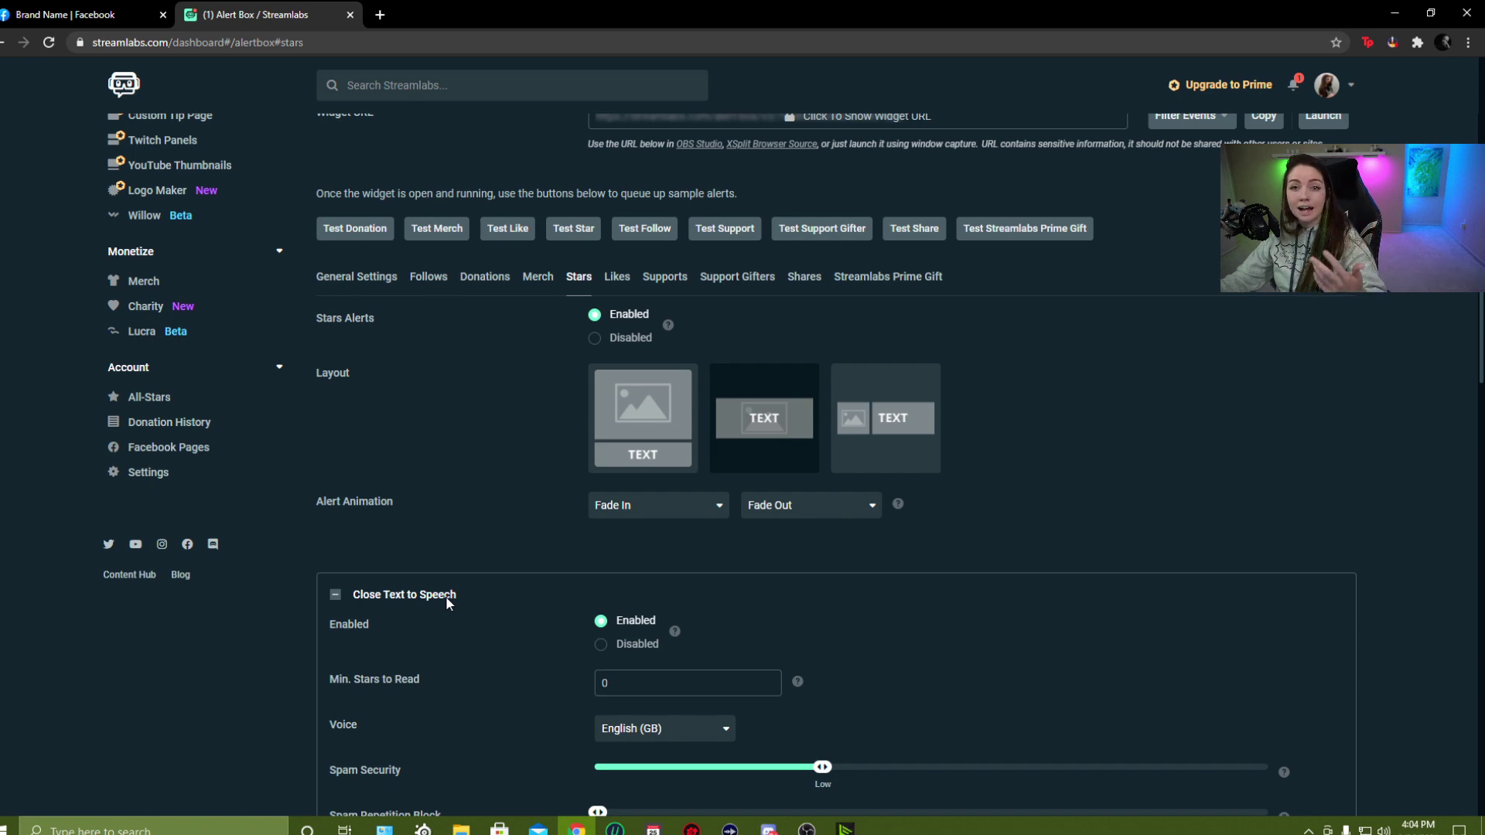
pyautogui.scroll(-4, 445, 597)
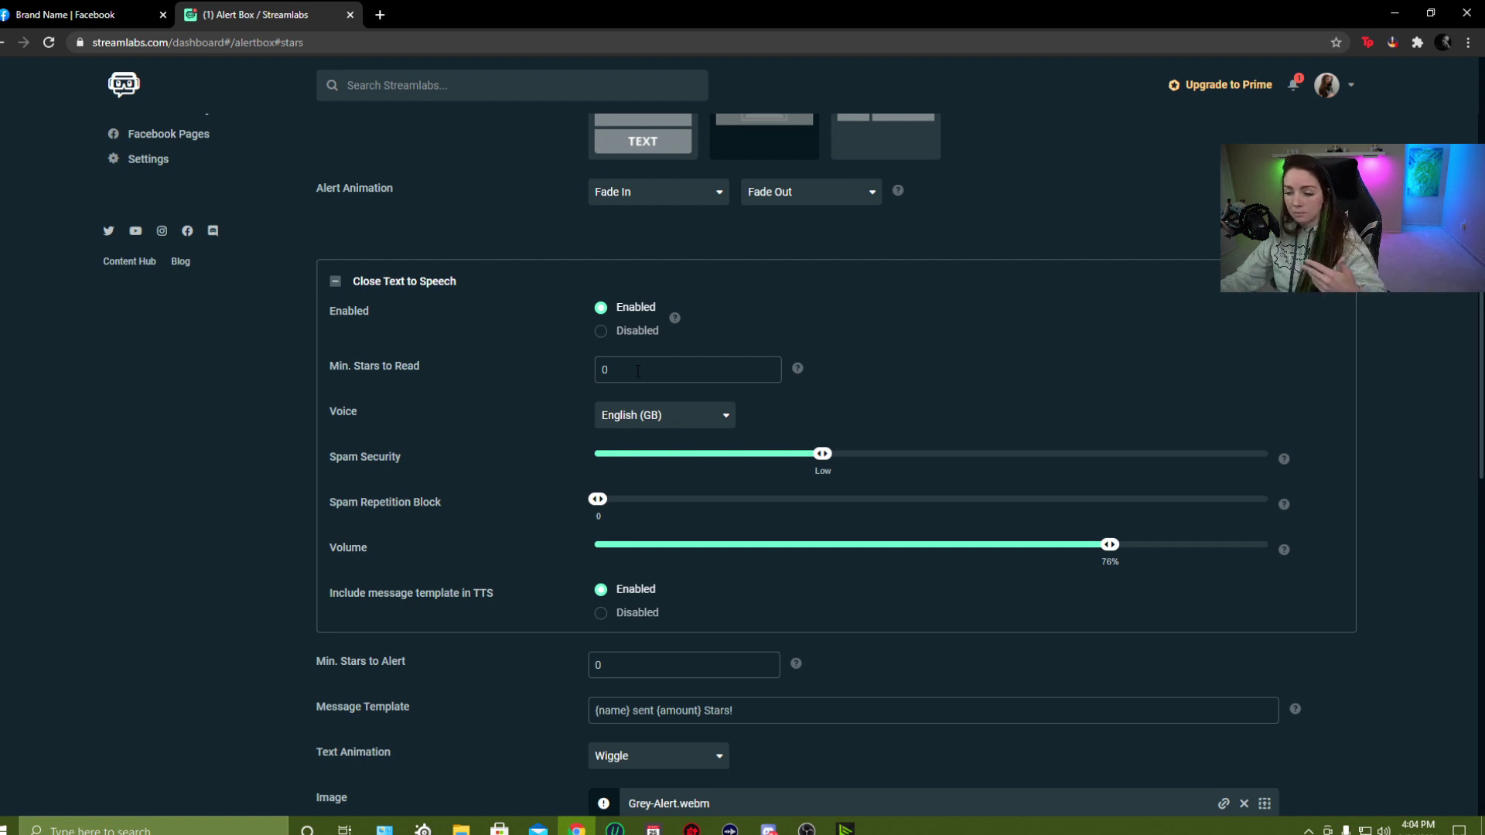
pyautogui.scroll(-3, 638, 371)
pyautogui.scroll(2, 618, 471)
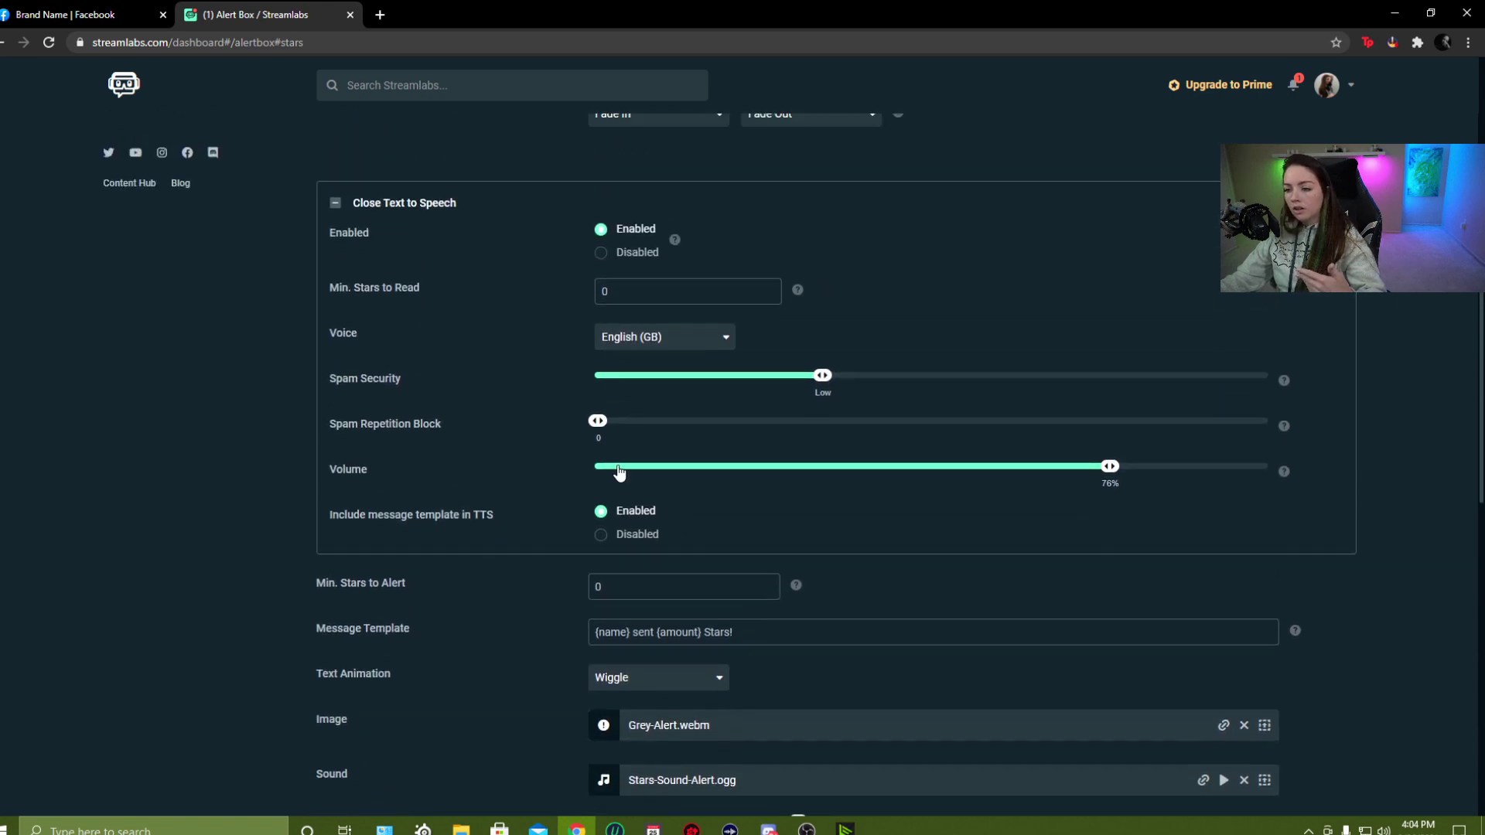
pyautogui.click(335, 203)
# - Copy the Alert Box widget URL to the clipboard again
pyautogui.scroll(5, 495, 356)
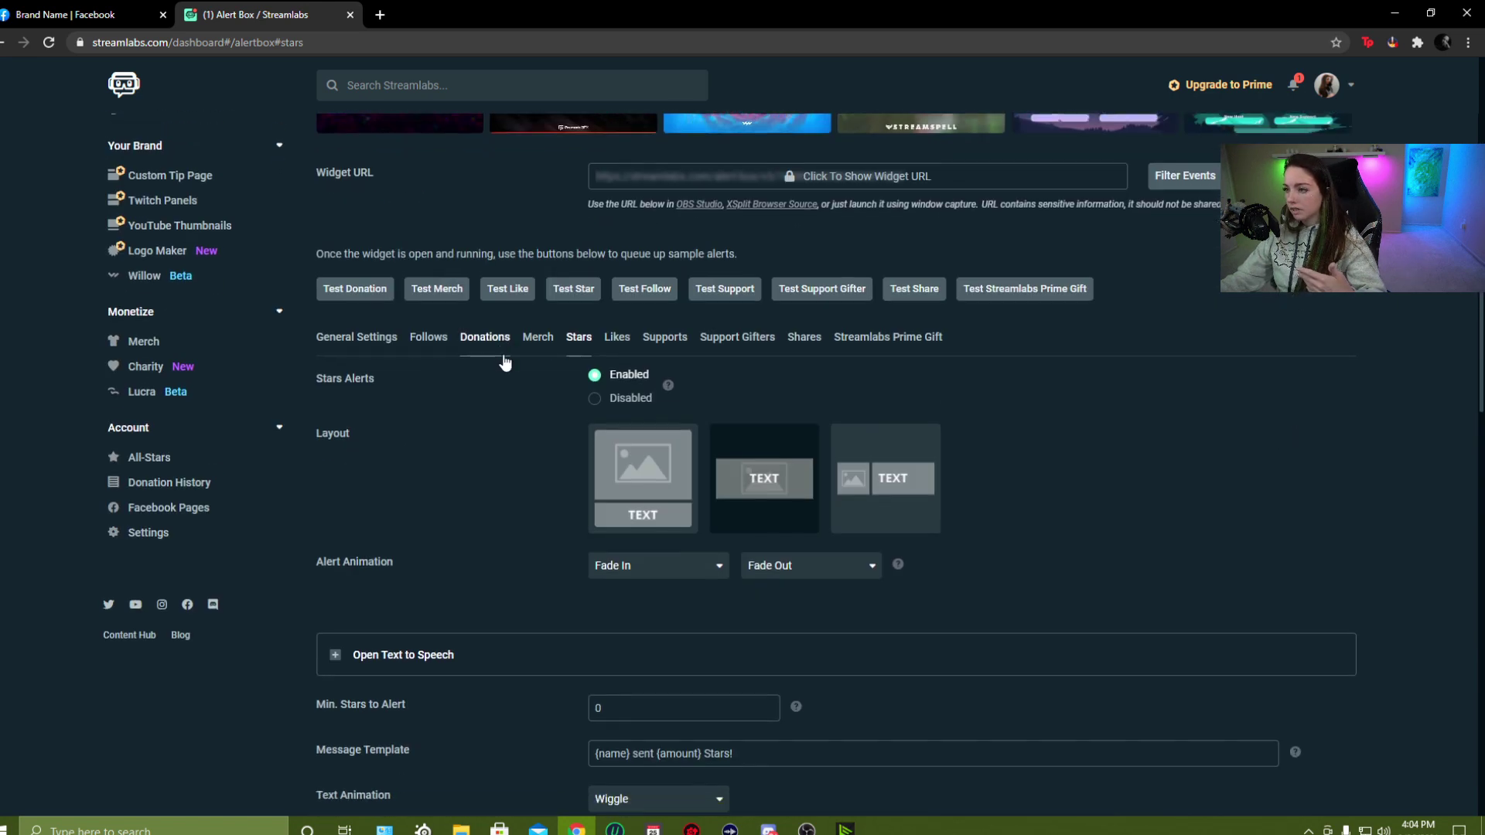
pyautogui.scroll(4, 915, 411)
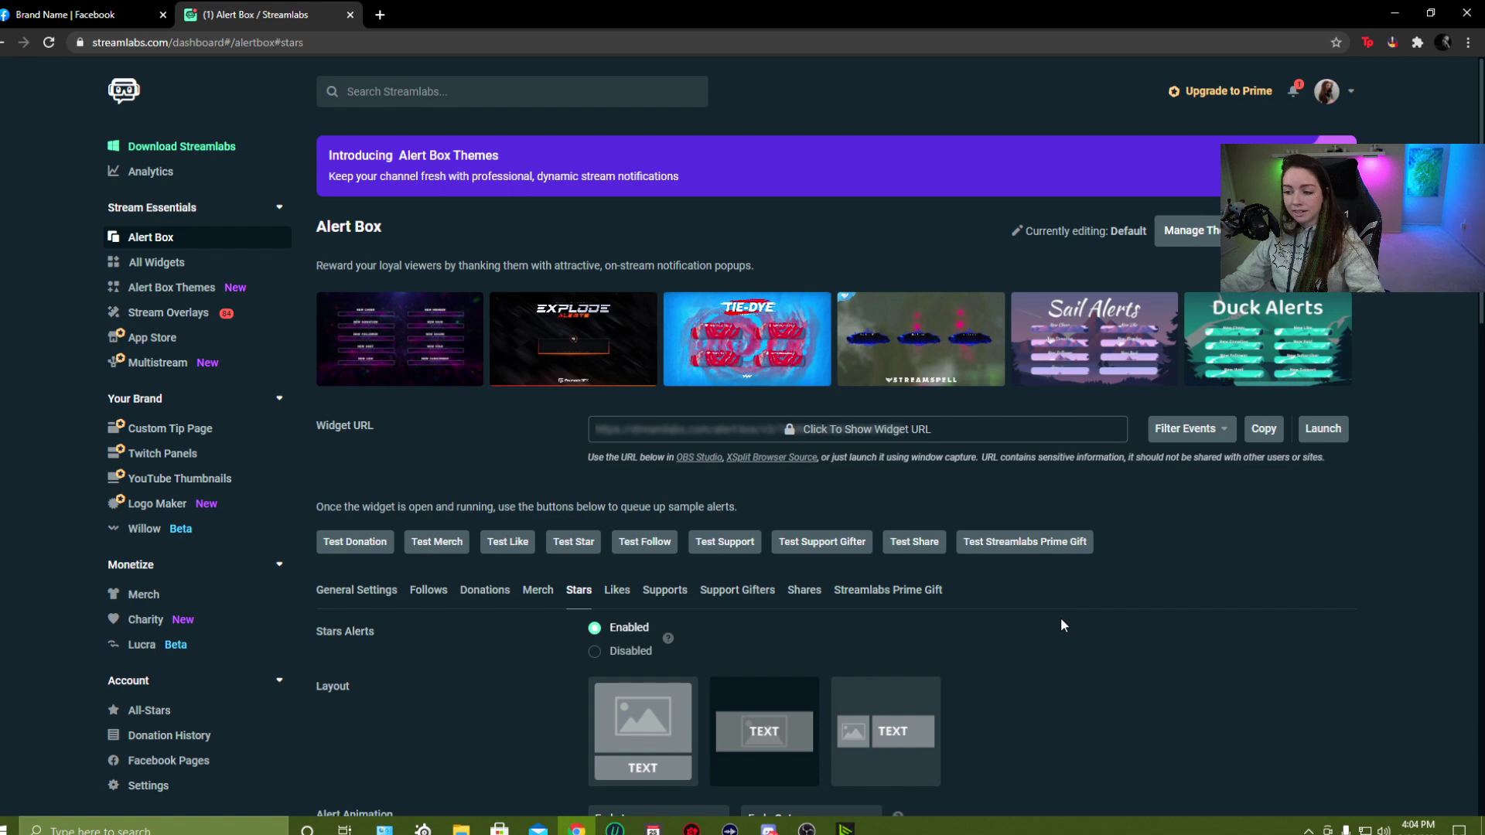
pyautogui.click(1265, 430)
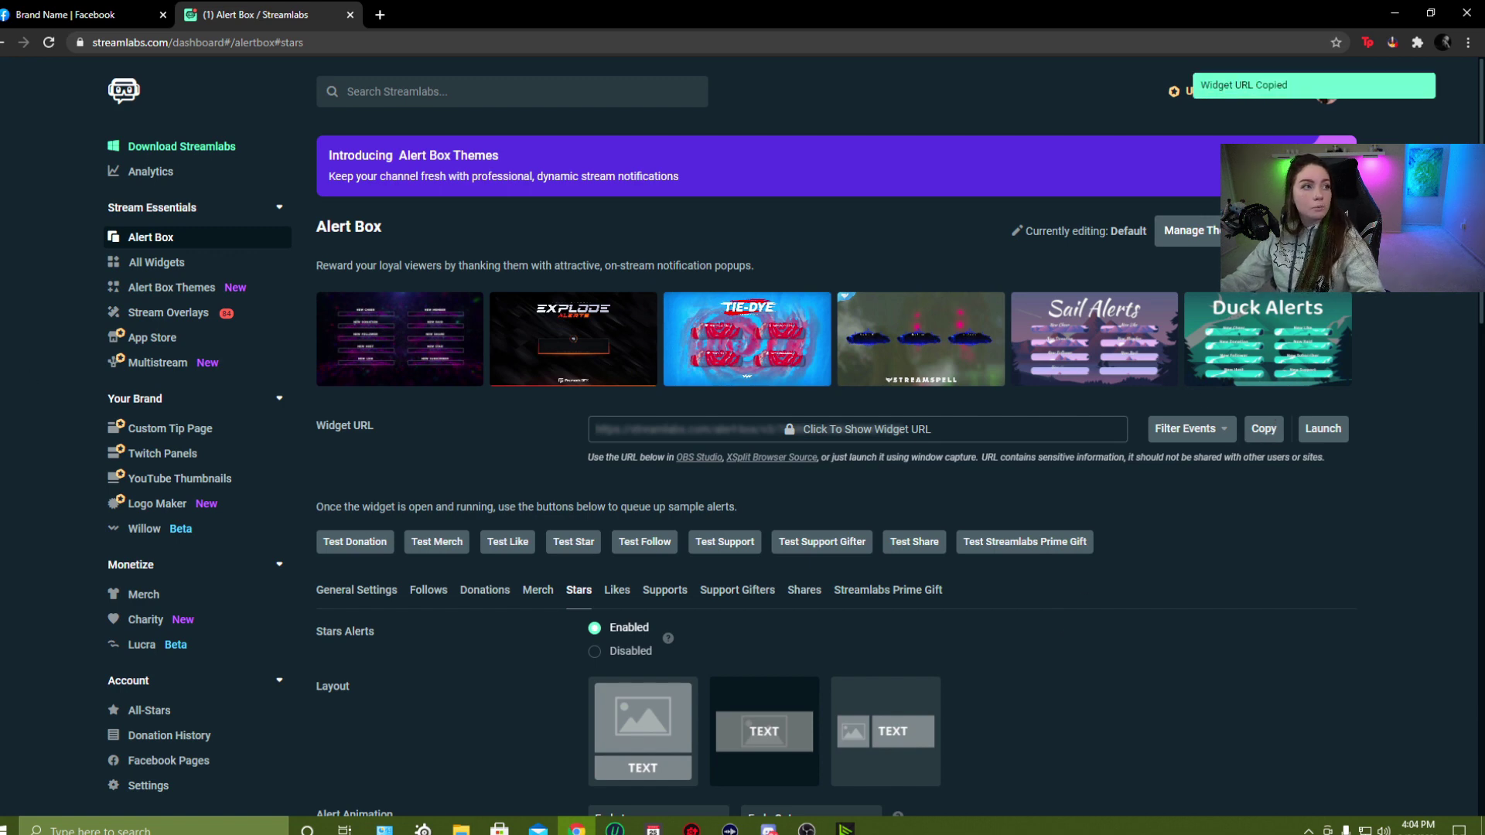
# - Switch to OBS Studio and create a new browser source named Test Alerts in the Youtube Display Capture scene
pyautogui.moveTo(0, 325); pyautogui.dragTo(626, 23)
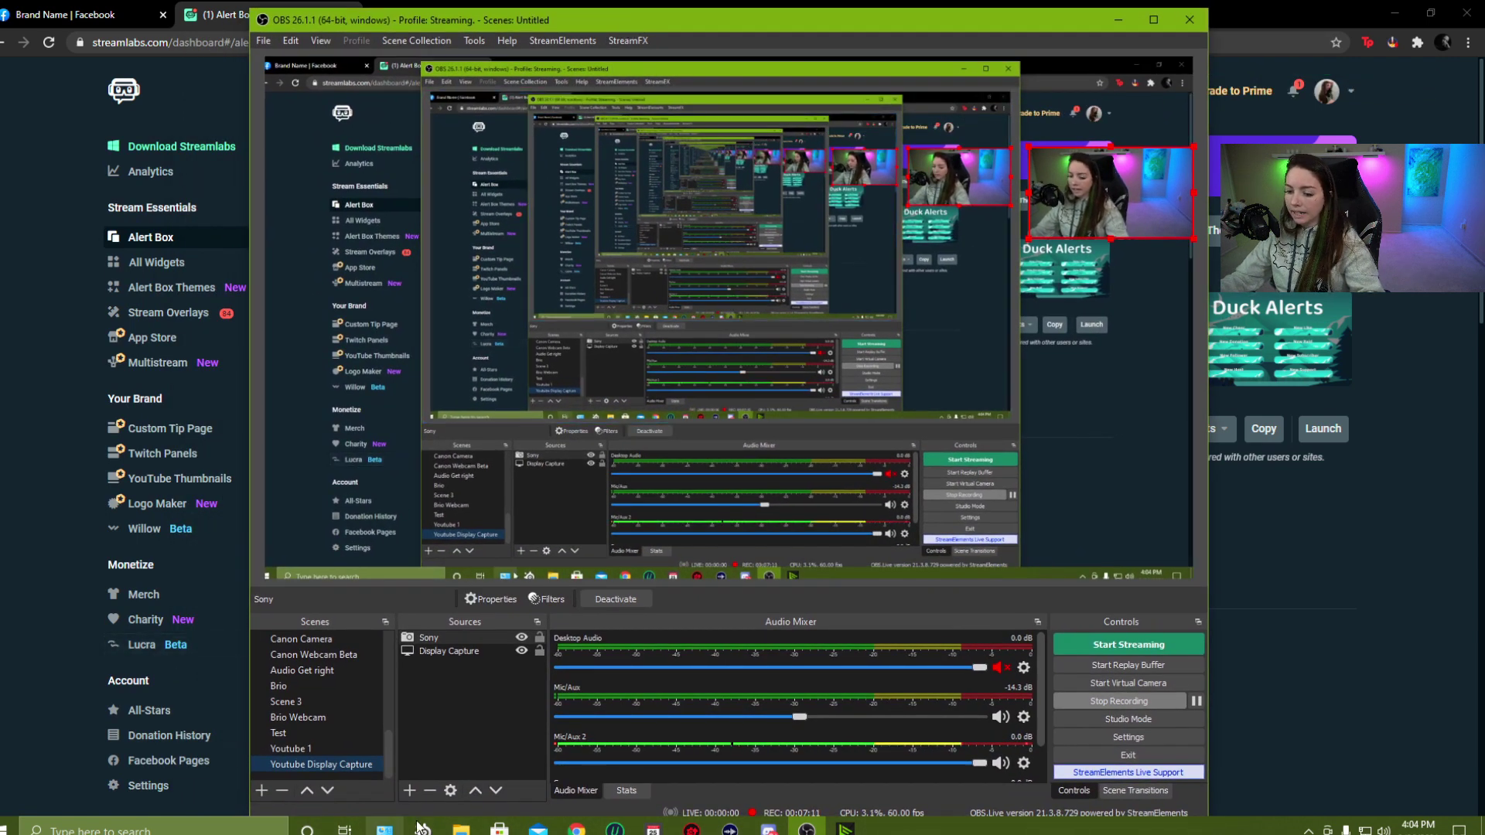
pyautogui.click(408, 794)
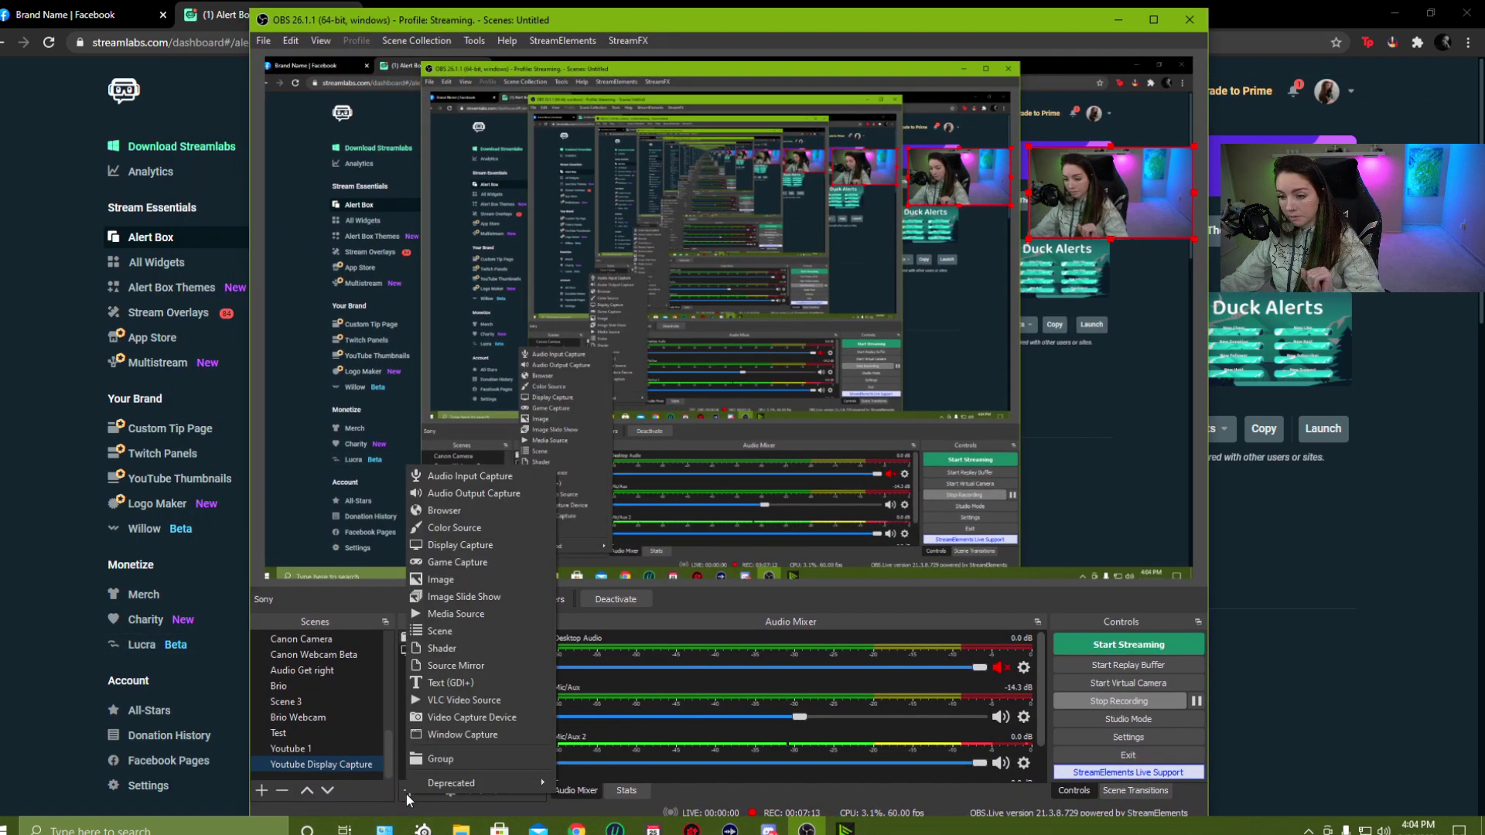
pyautogui.click(444, 510)
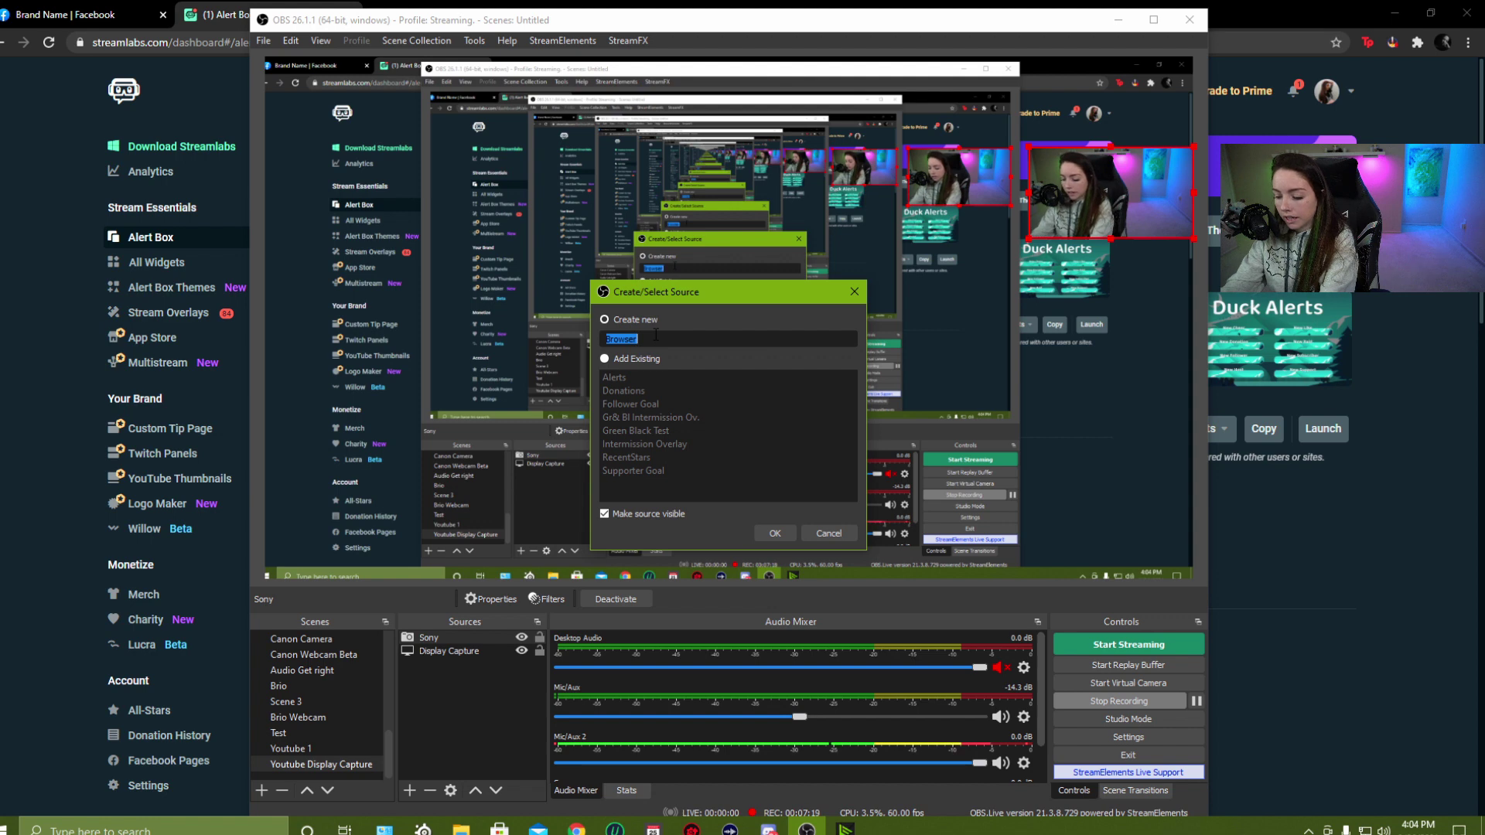
pyautogui.write('Test')
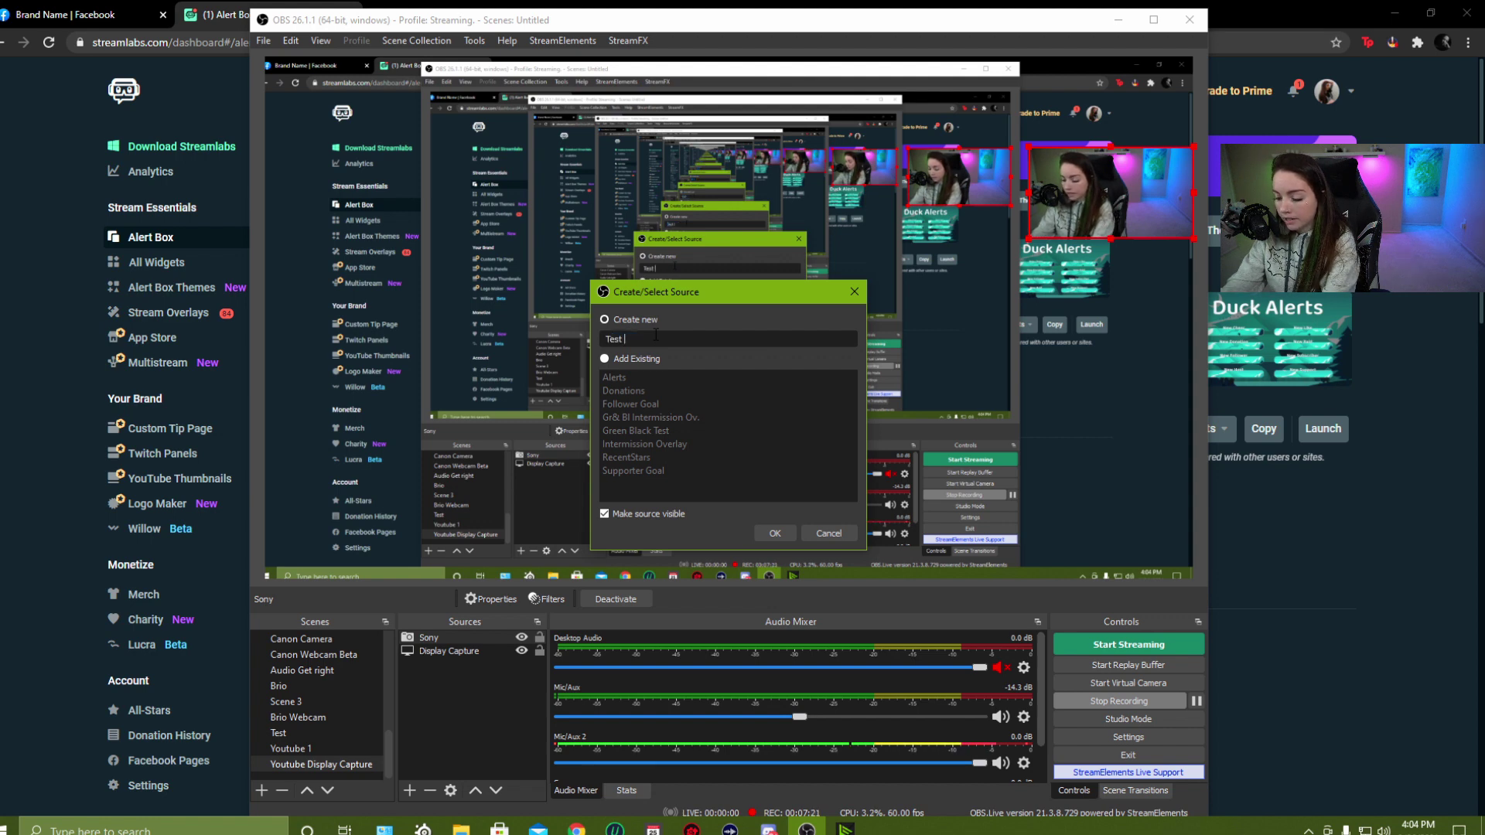
pyautogui.write(' Alert')
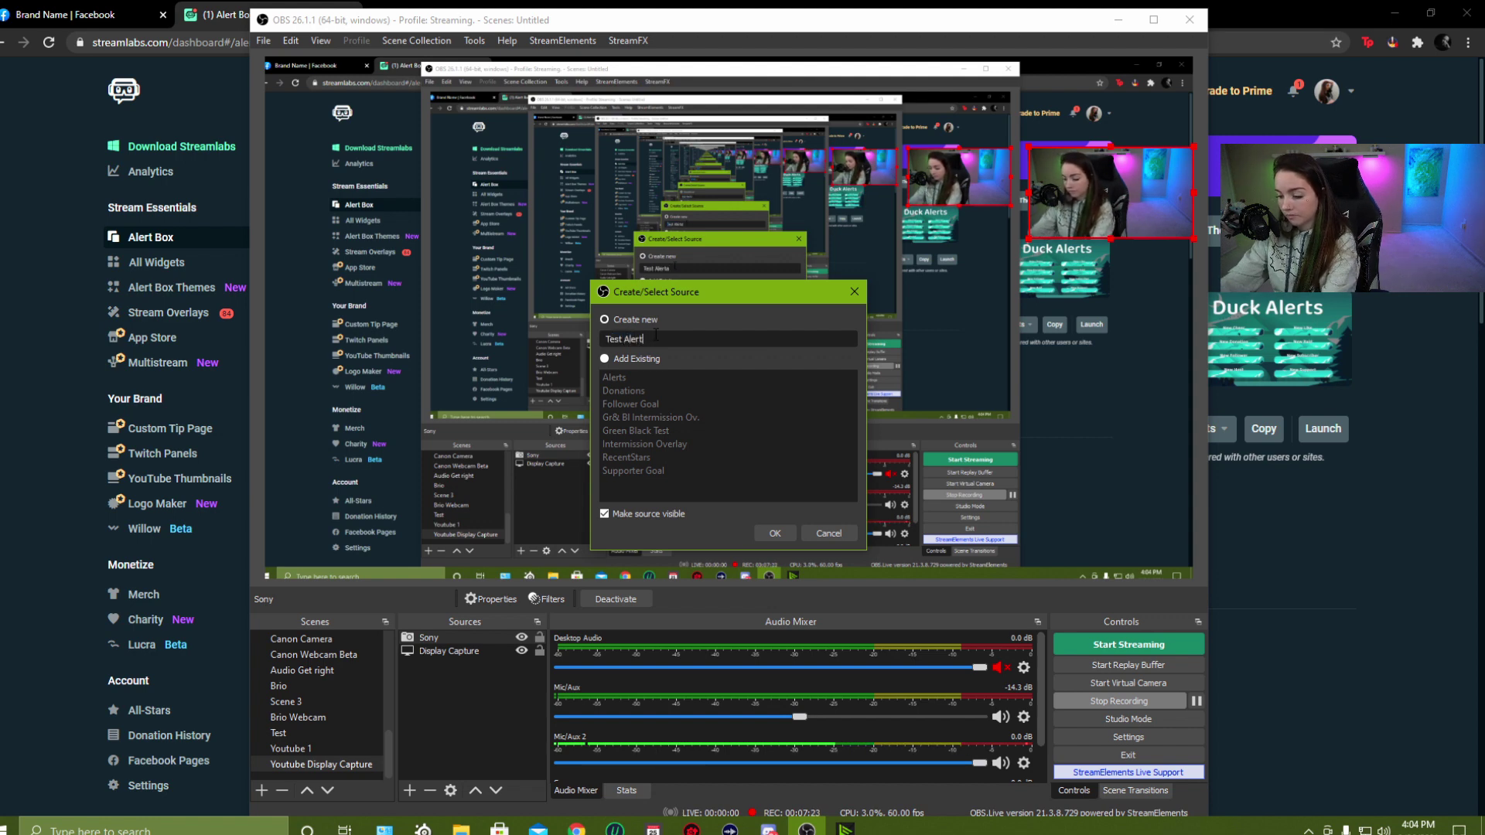
pyautogui.write('s')
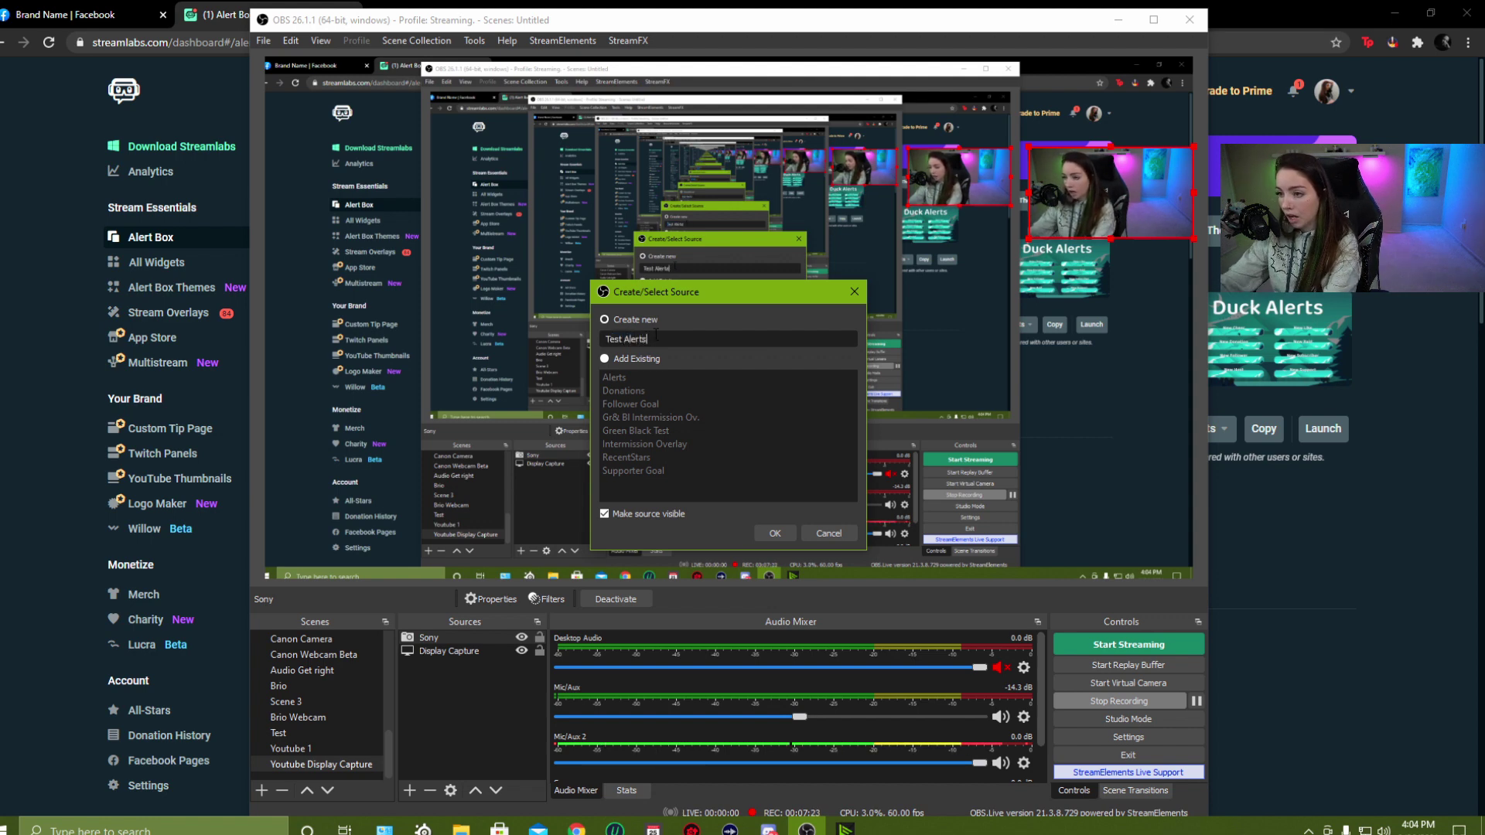
pyautogui.click(773, 536)
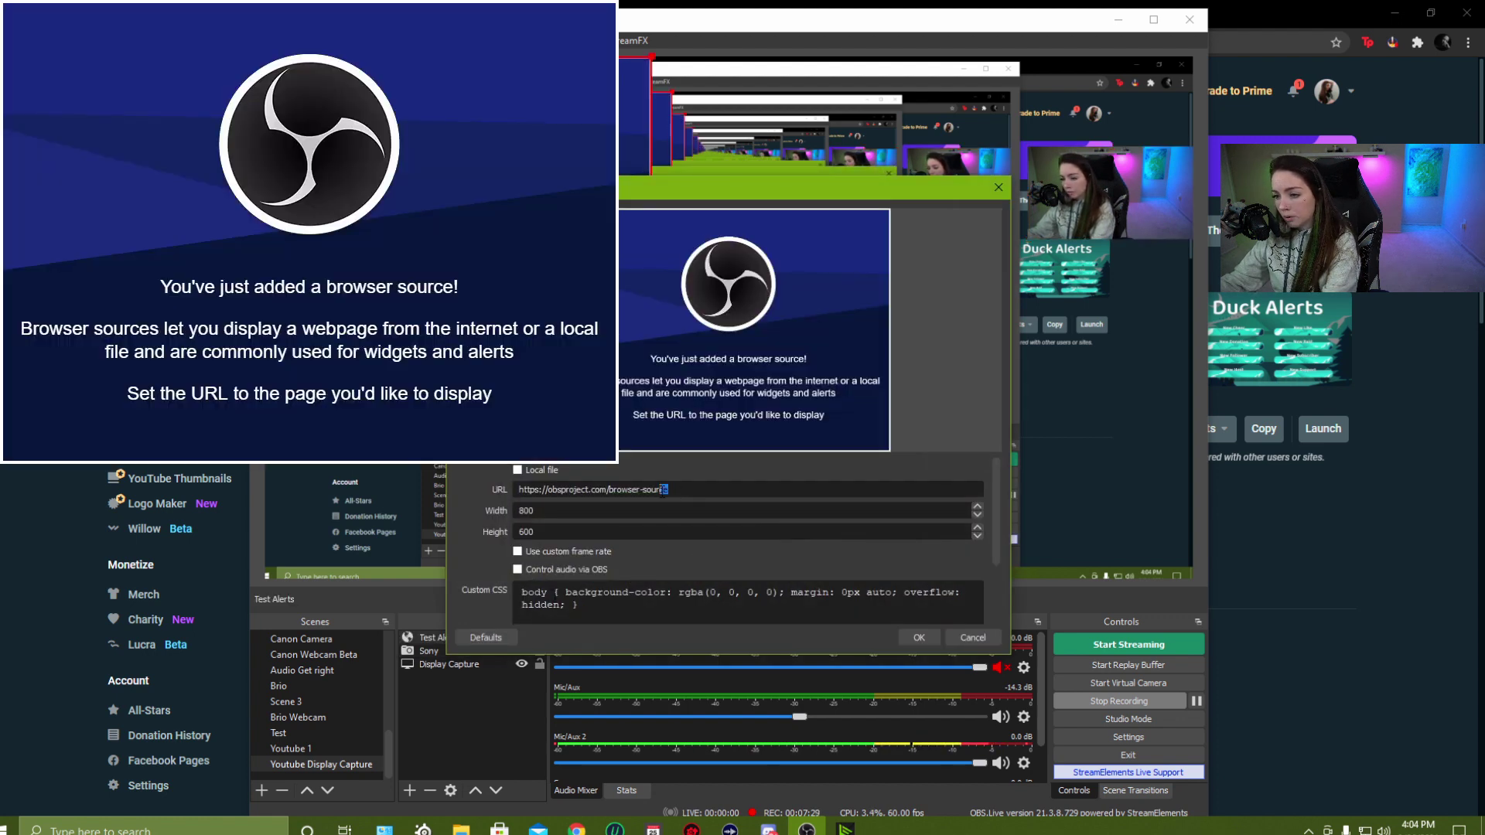
# - Set the Test Alerts source's URL to the copied Alert Box widget URL and accept its properties
pyautogui.moveTo(665, 490); pyautogui.dragTo(457, 493)
pyautogui.hotkey('ctrl', 'v')
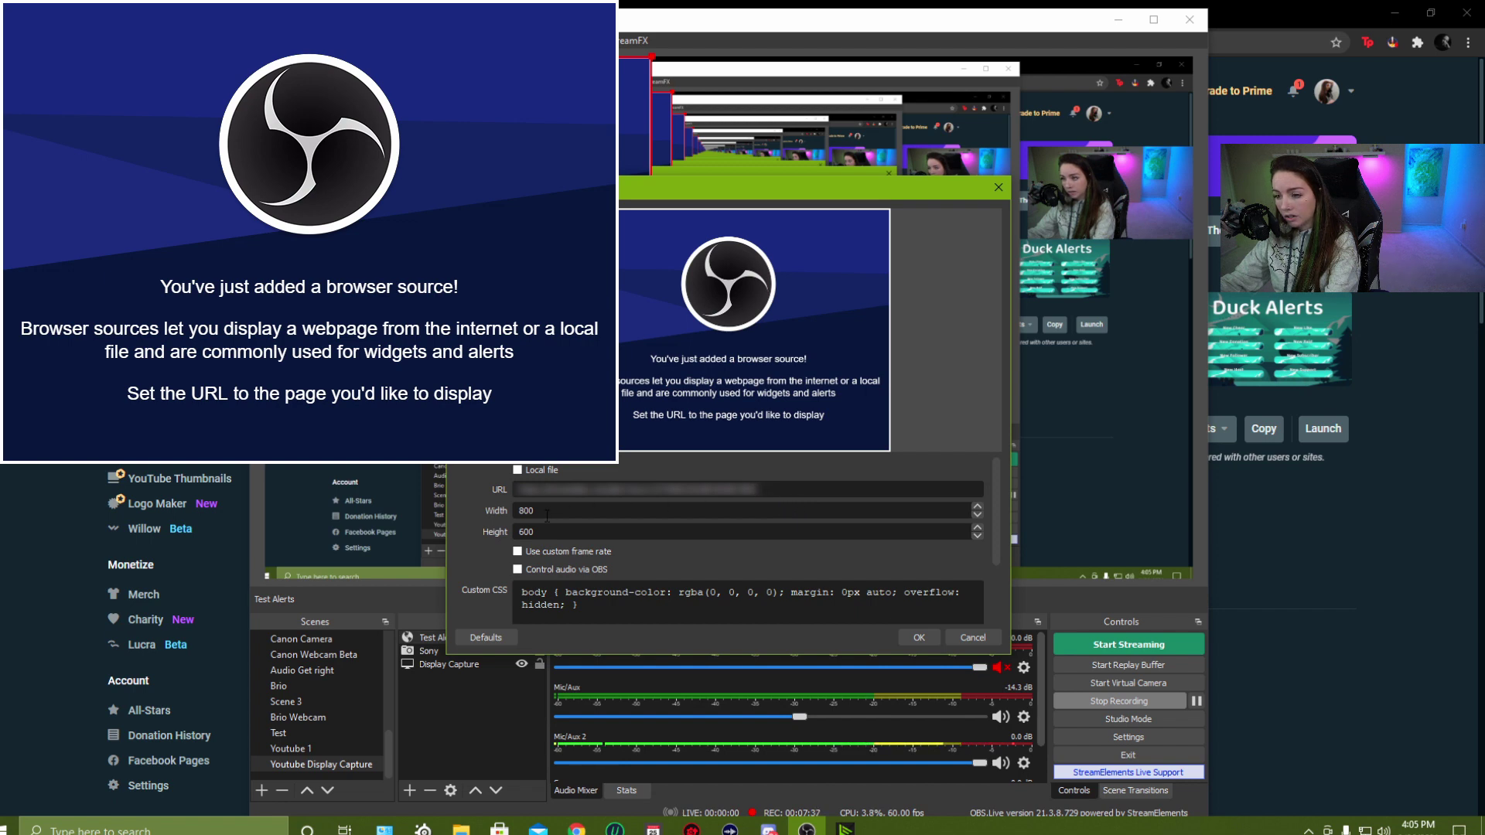
pyautogui.scroll(-5, 558, 515)
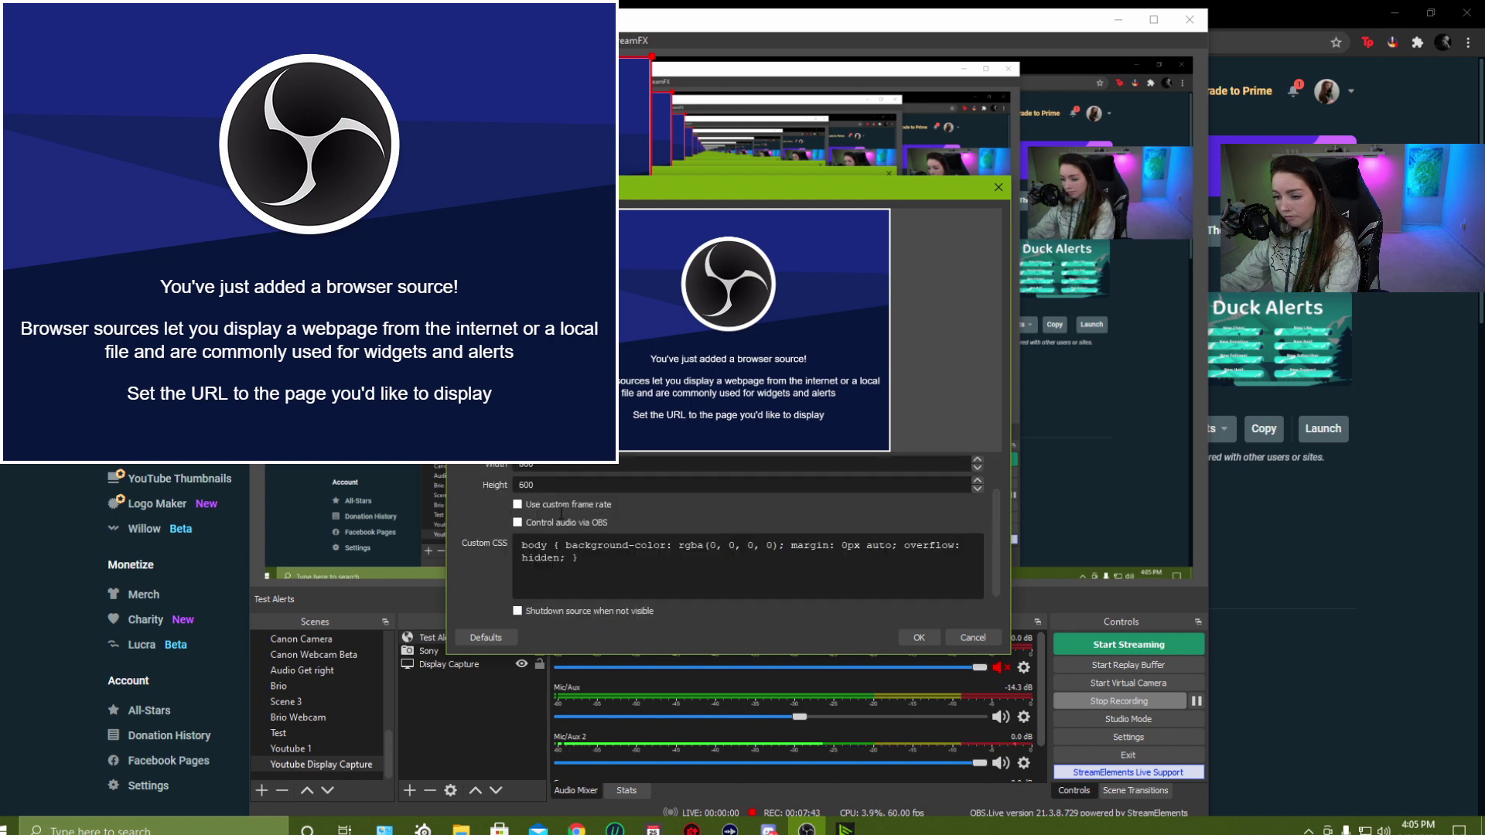
pyautogui.click(925, 638)
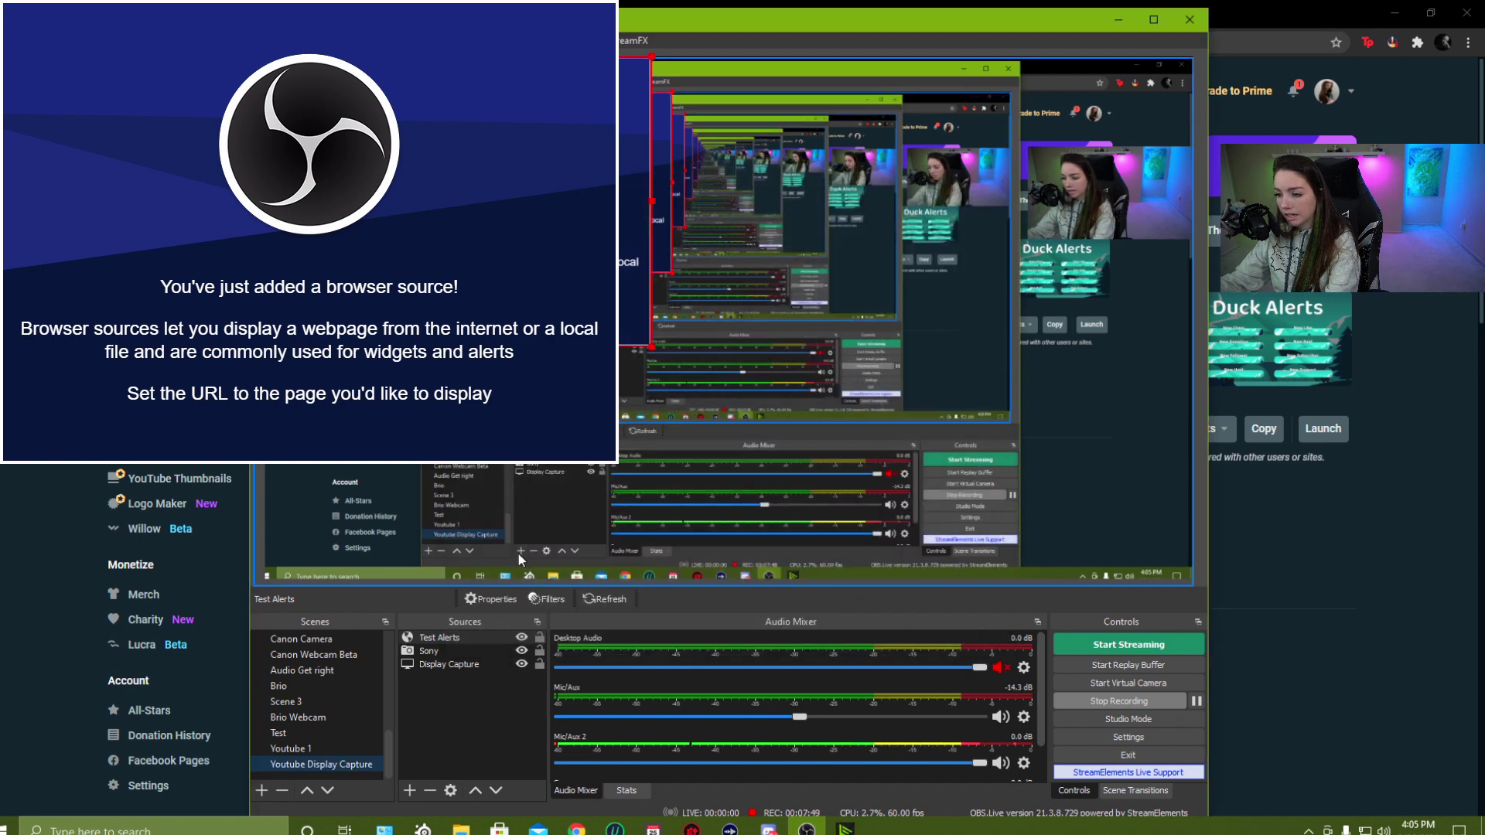
# - Remove the Test Alerts source from the scene
pyautogui.rightClick(457, 635)
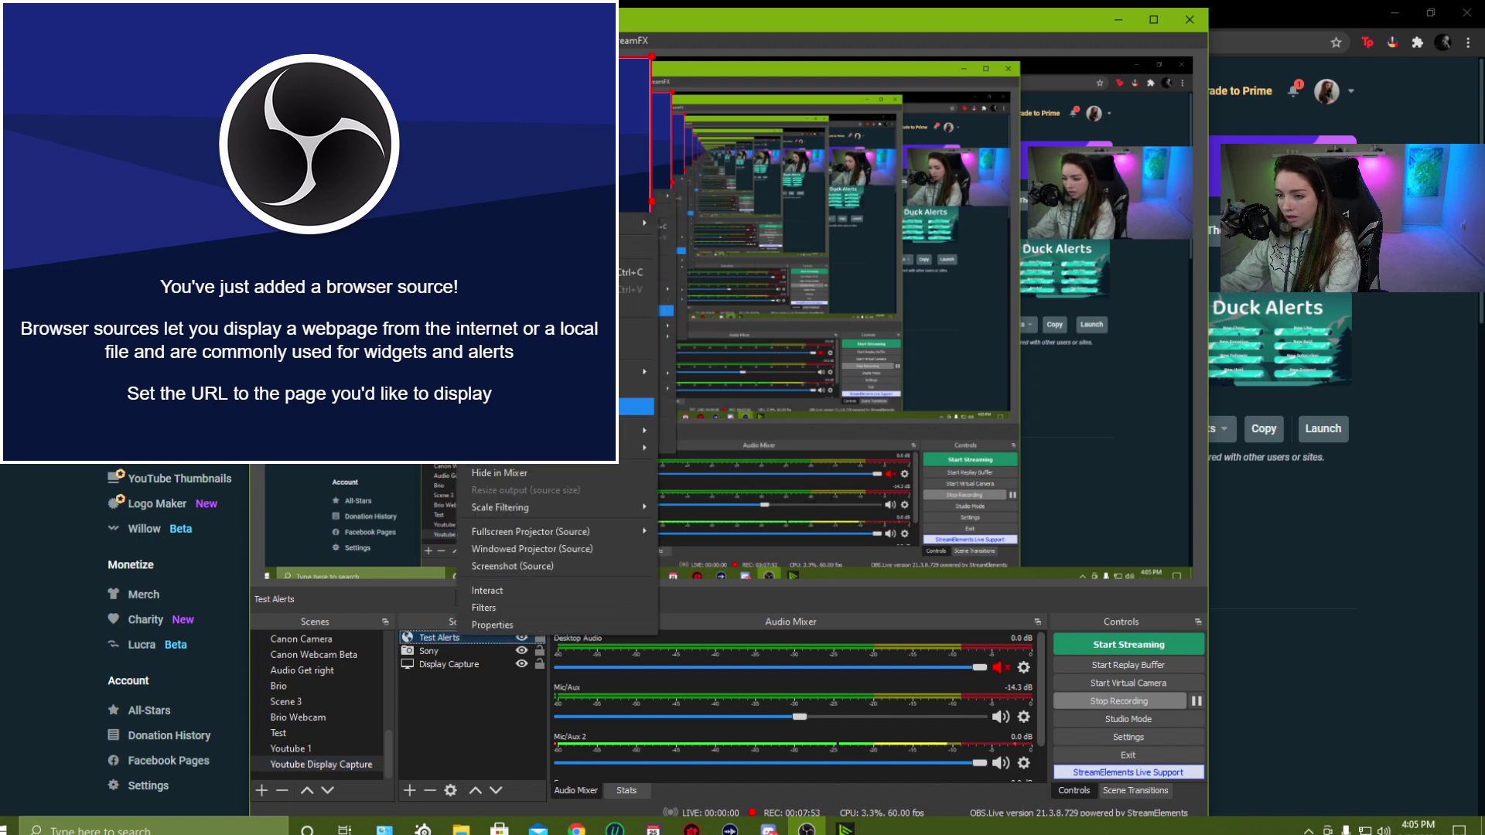
pyautogui.click(542, 406)
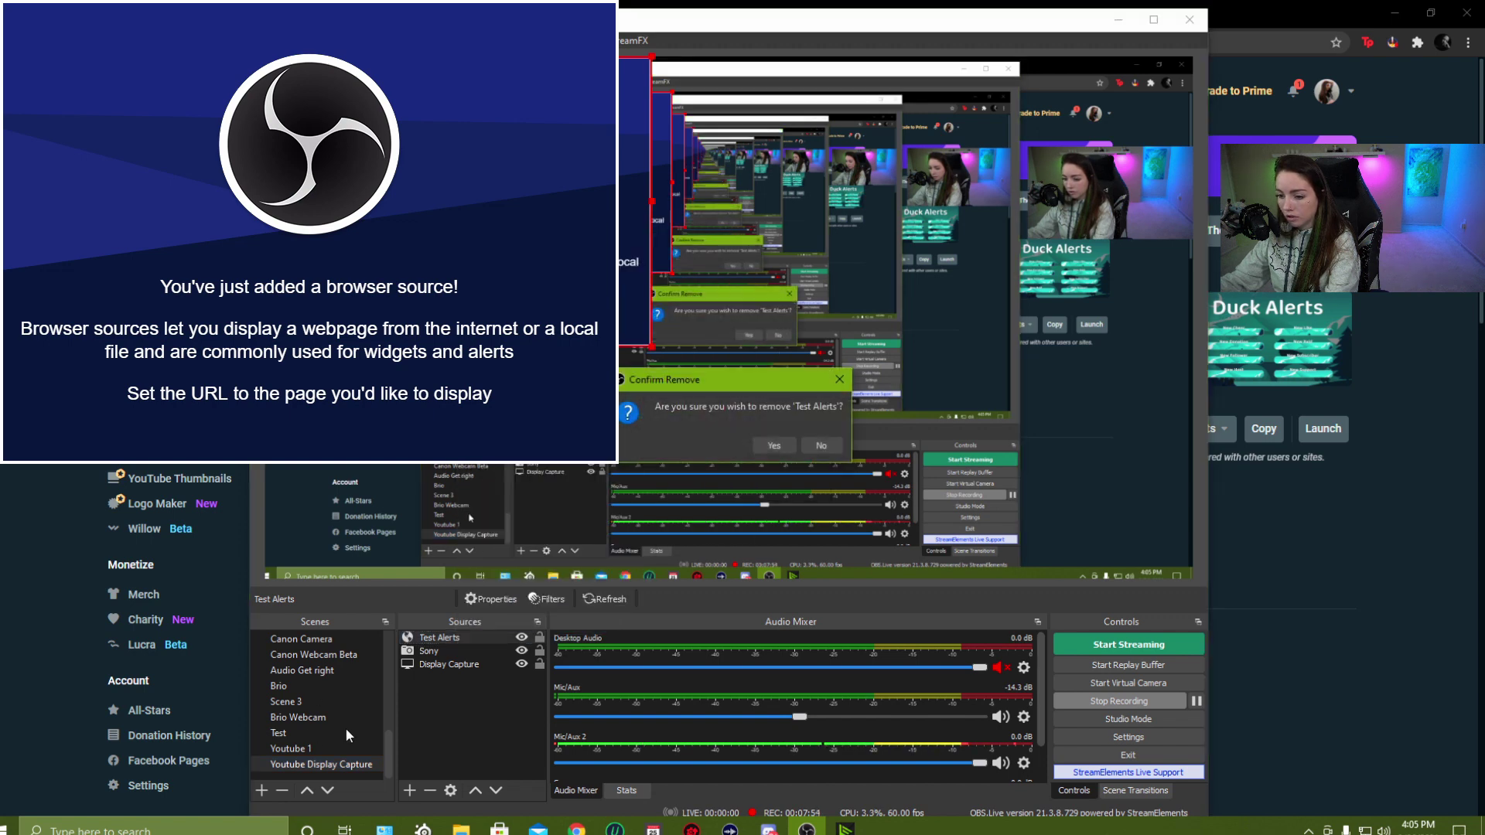
pyautogui.click(771, 448)
# - Add the existing Alerts browser source to the Youtube Display Capture scene
pyautogui.click(409, 790)
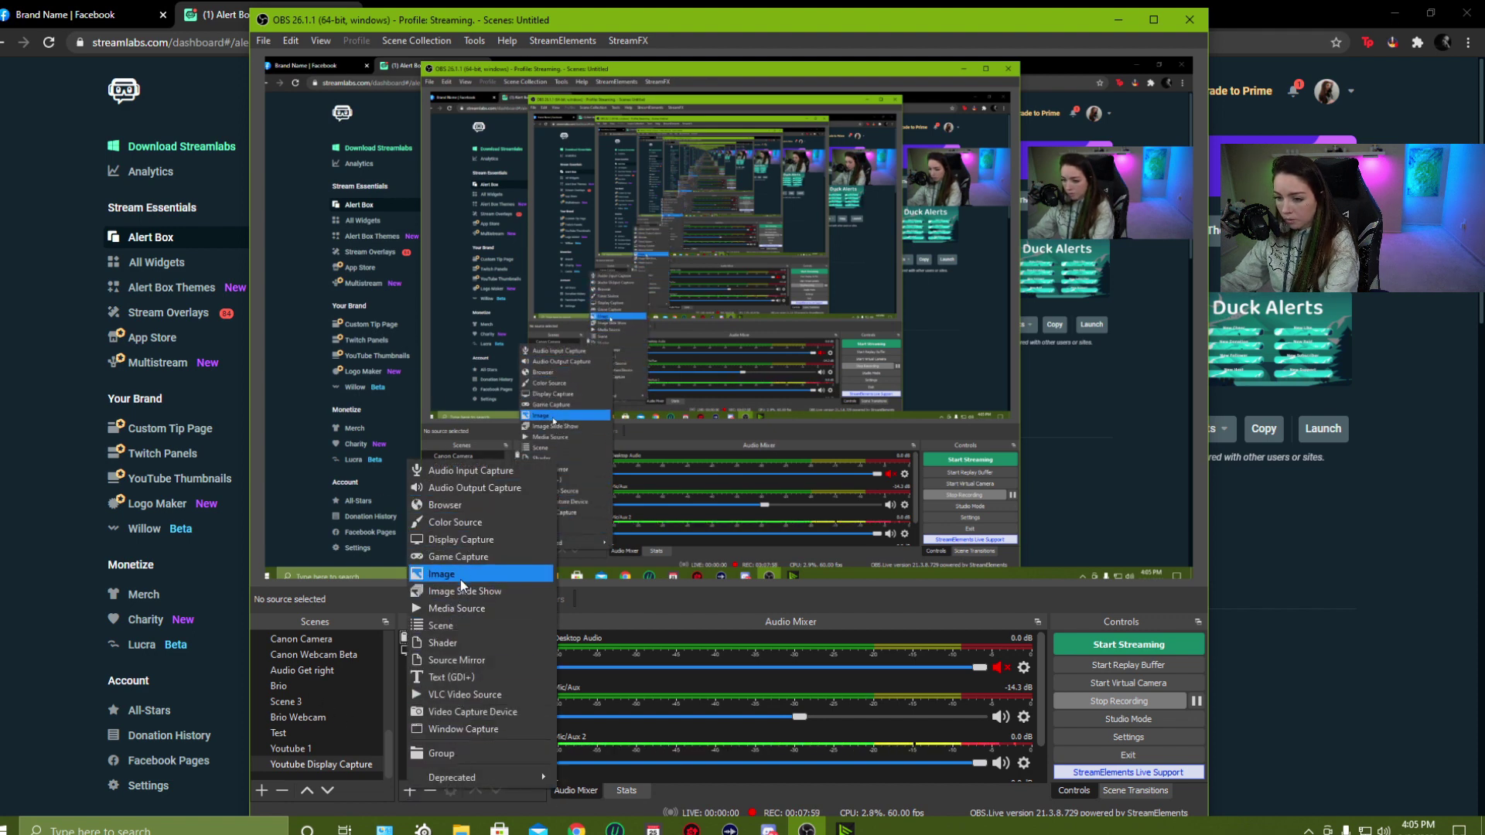
pyautogui.click(452, 505)
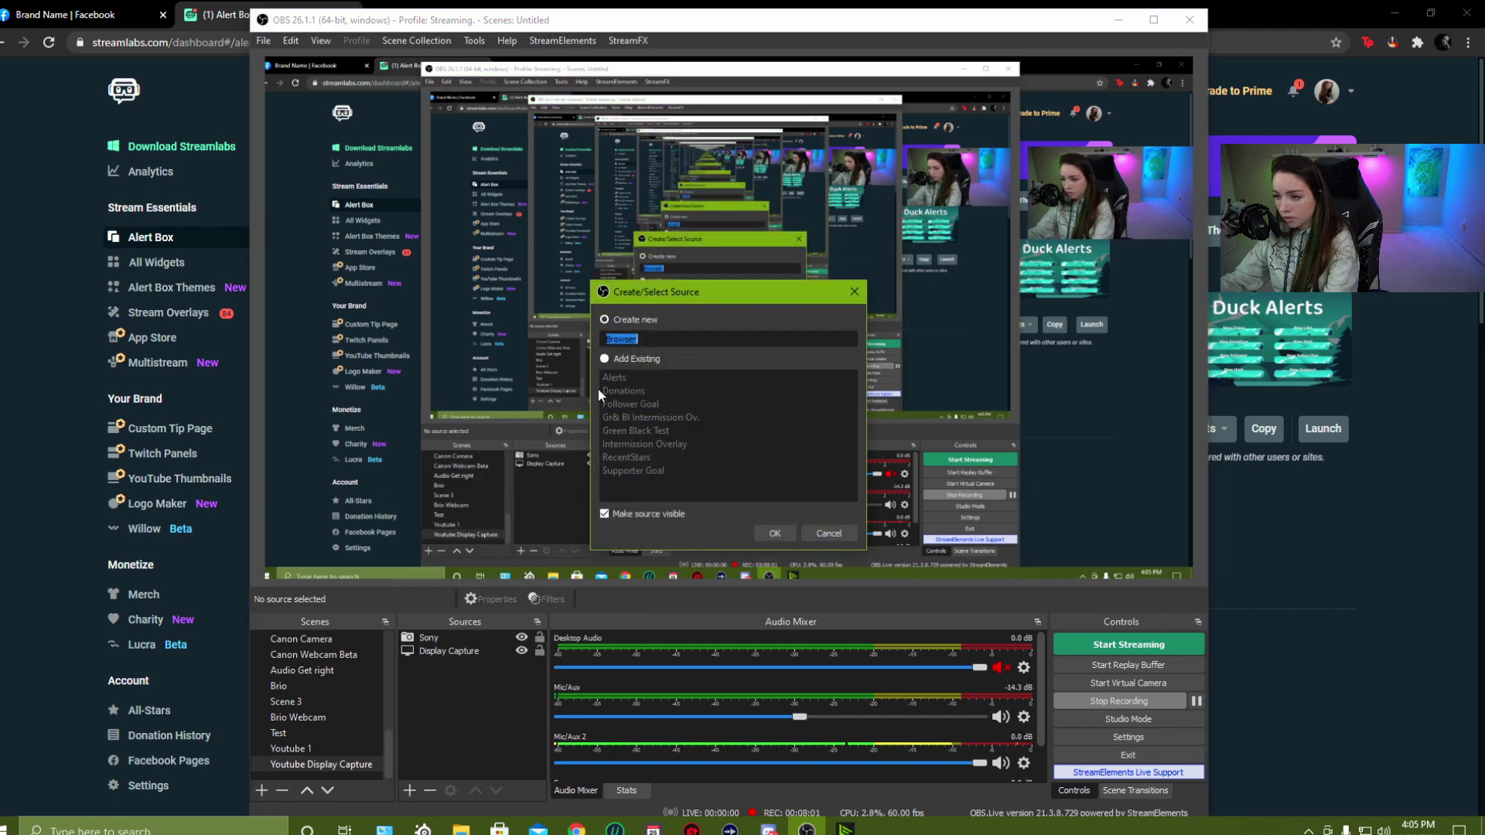
pyautogui.click(782, 536)
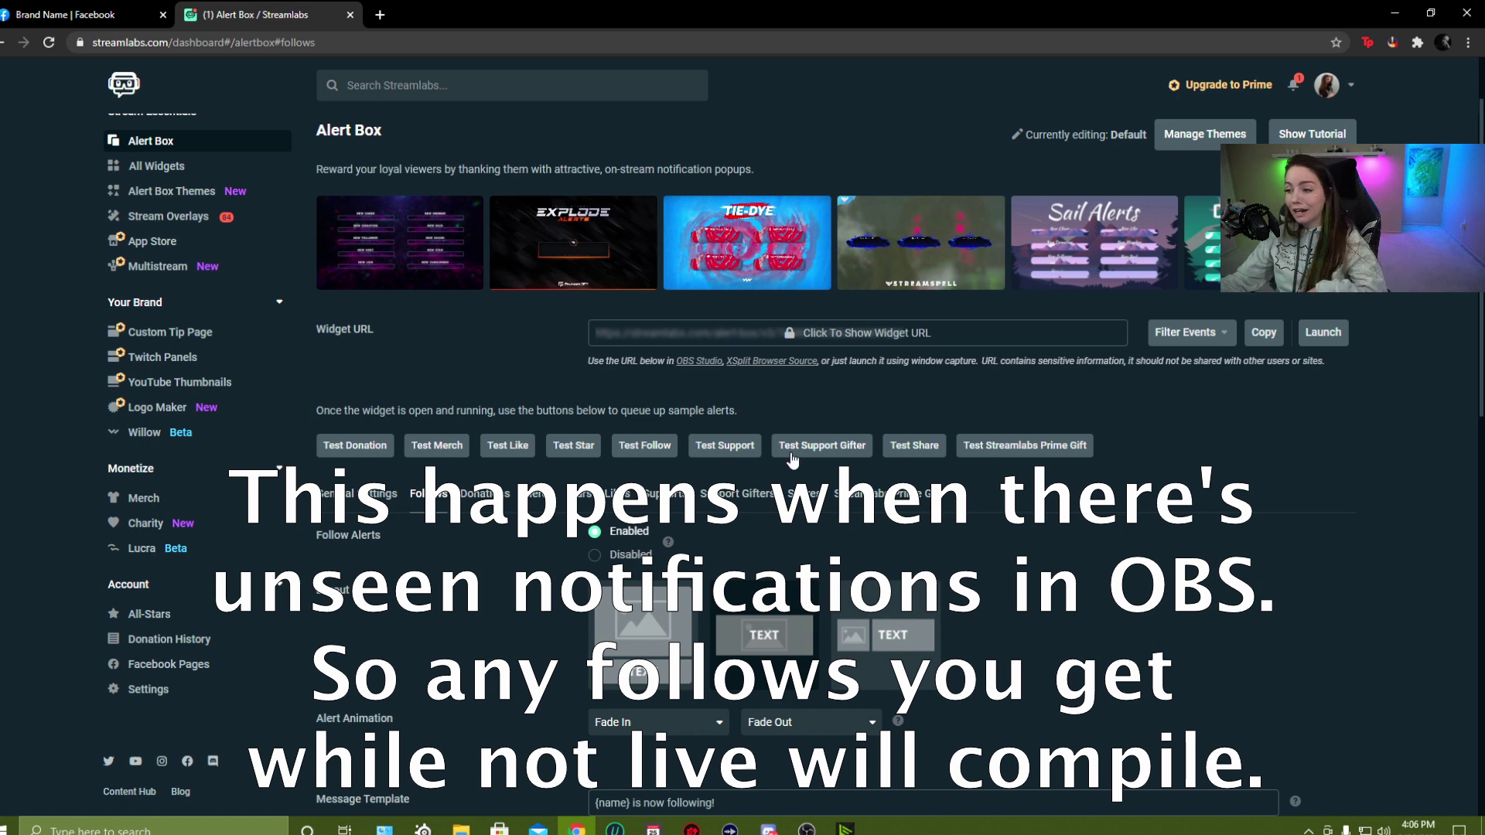
# - Send a test star alert from Streamlabs, and in OBS Studio crop the Alerts source to its banner in the canvas's lower-left corner
pyautogui.click(564, 454)
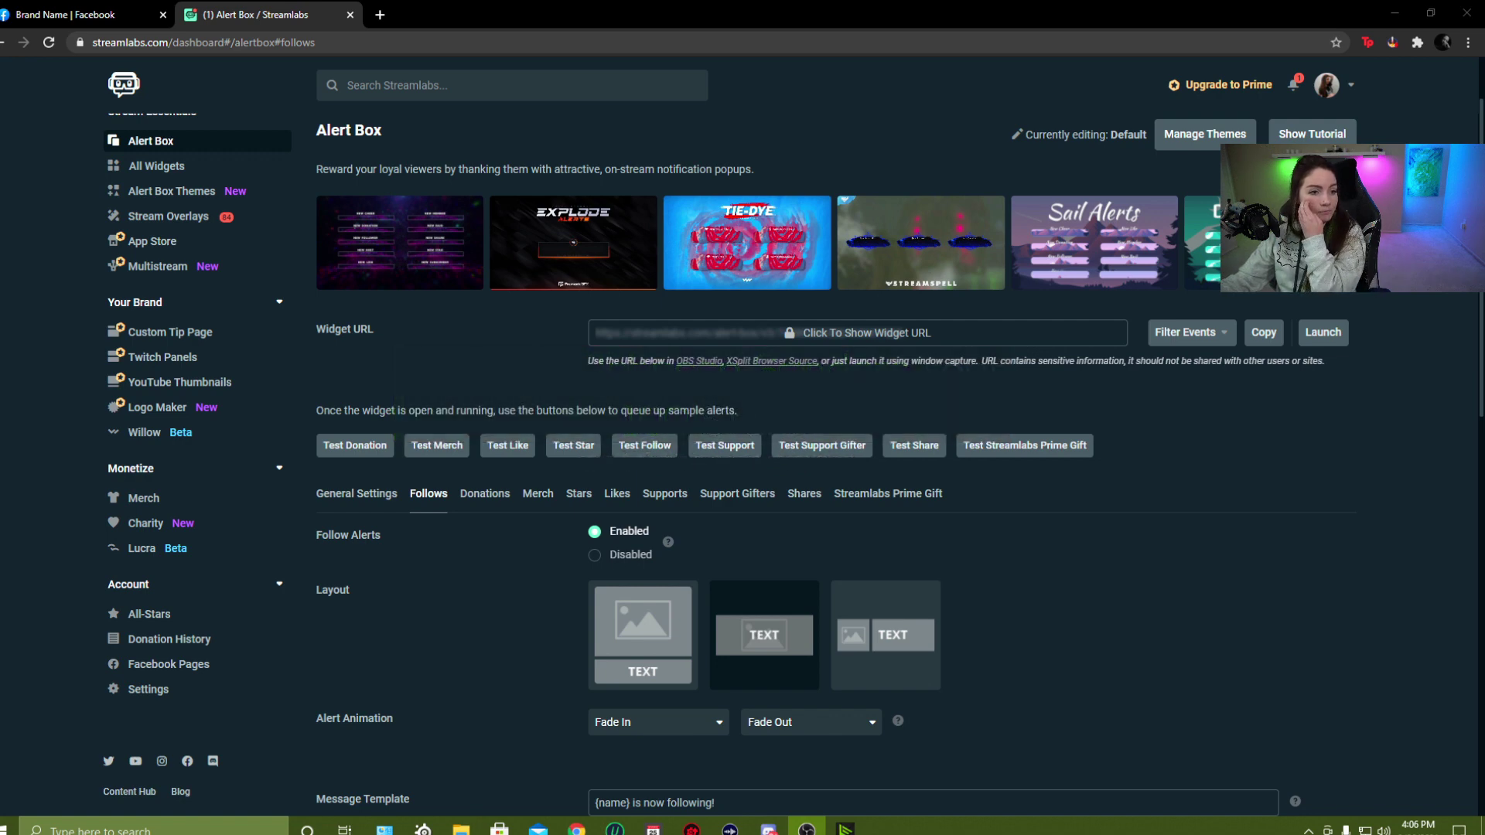
pyautogui.hotkey('alt', 'Tab')
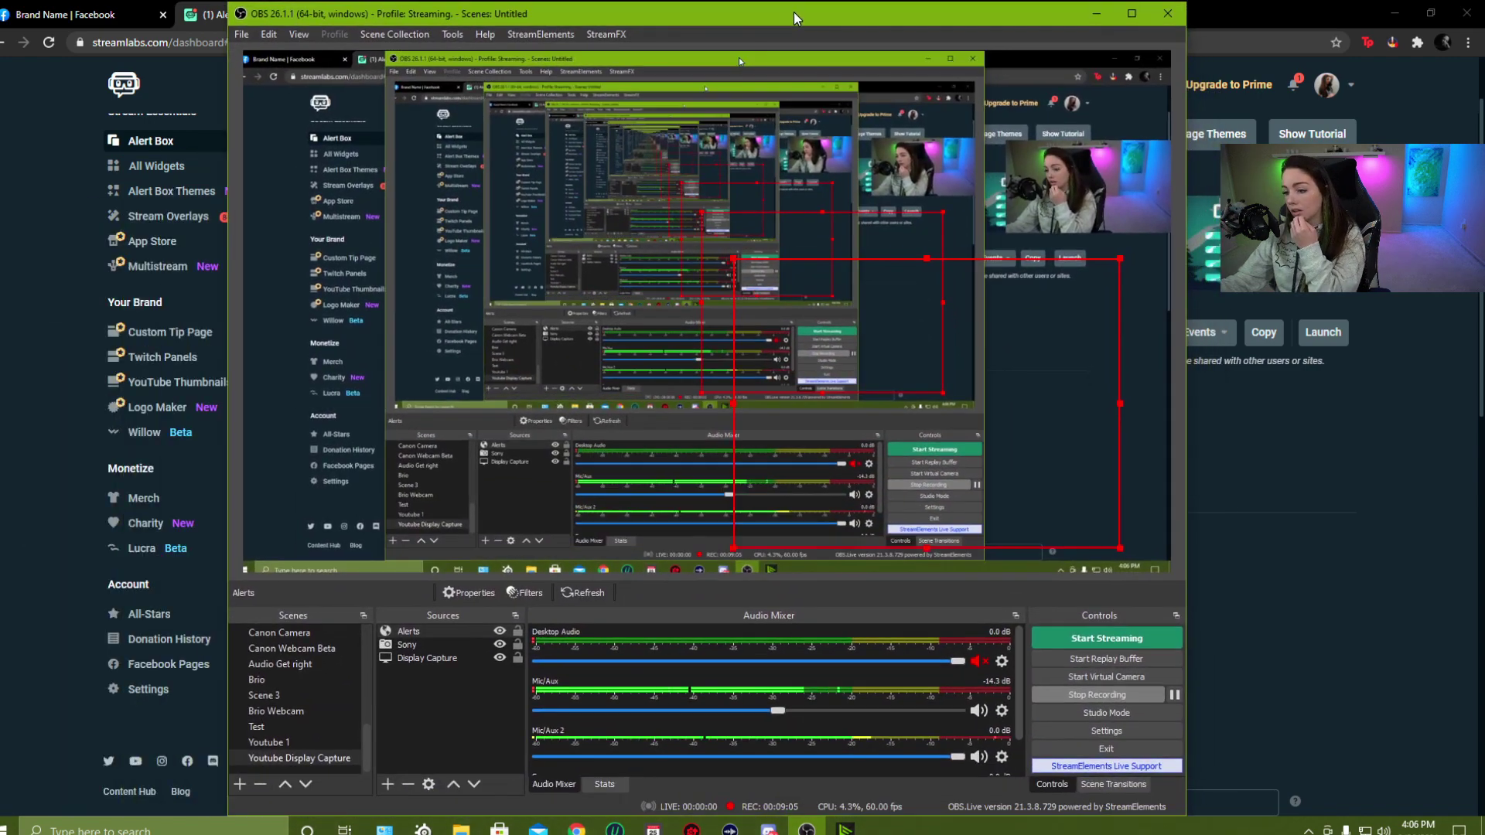
pyautogui.moveTo(968, 410); pyautogui.dragTo(538, 352)
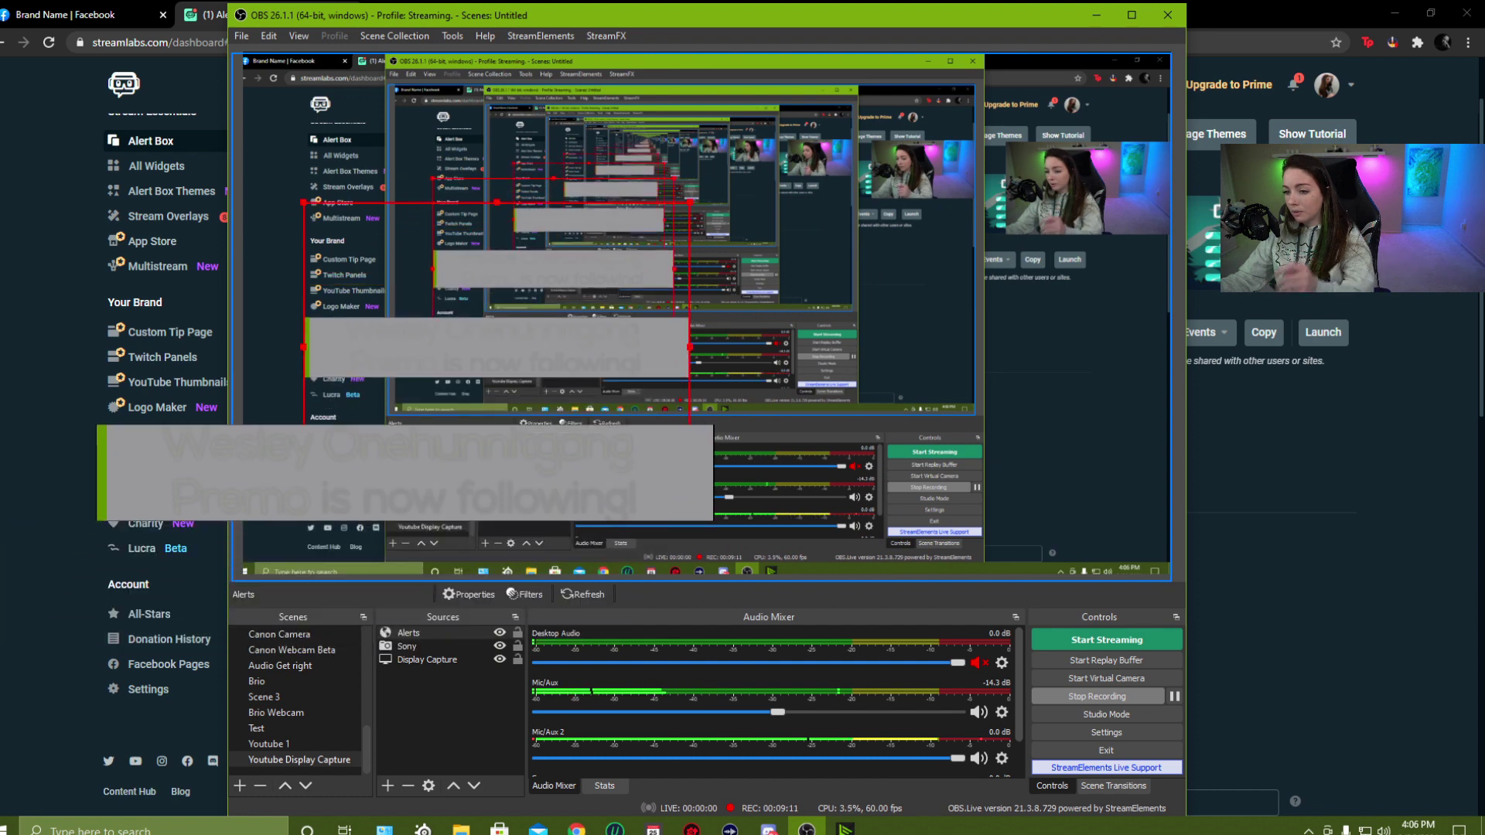
pyautogui.moveTo(496, 492); pyautogui.dragTo(499, 379)
pyautogui.moveTo(497, 203); pyautogui.dragTo(437, 541)
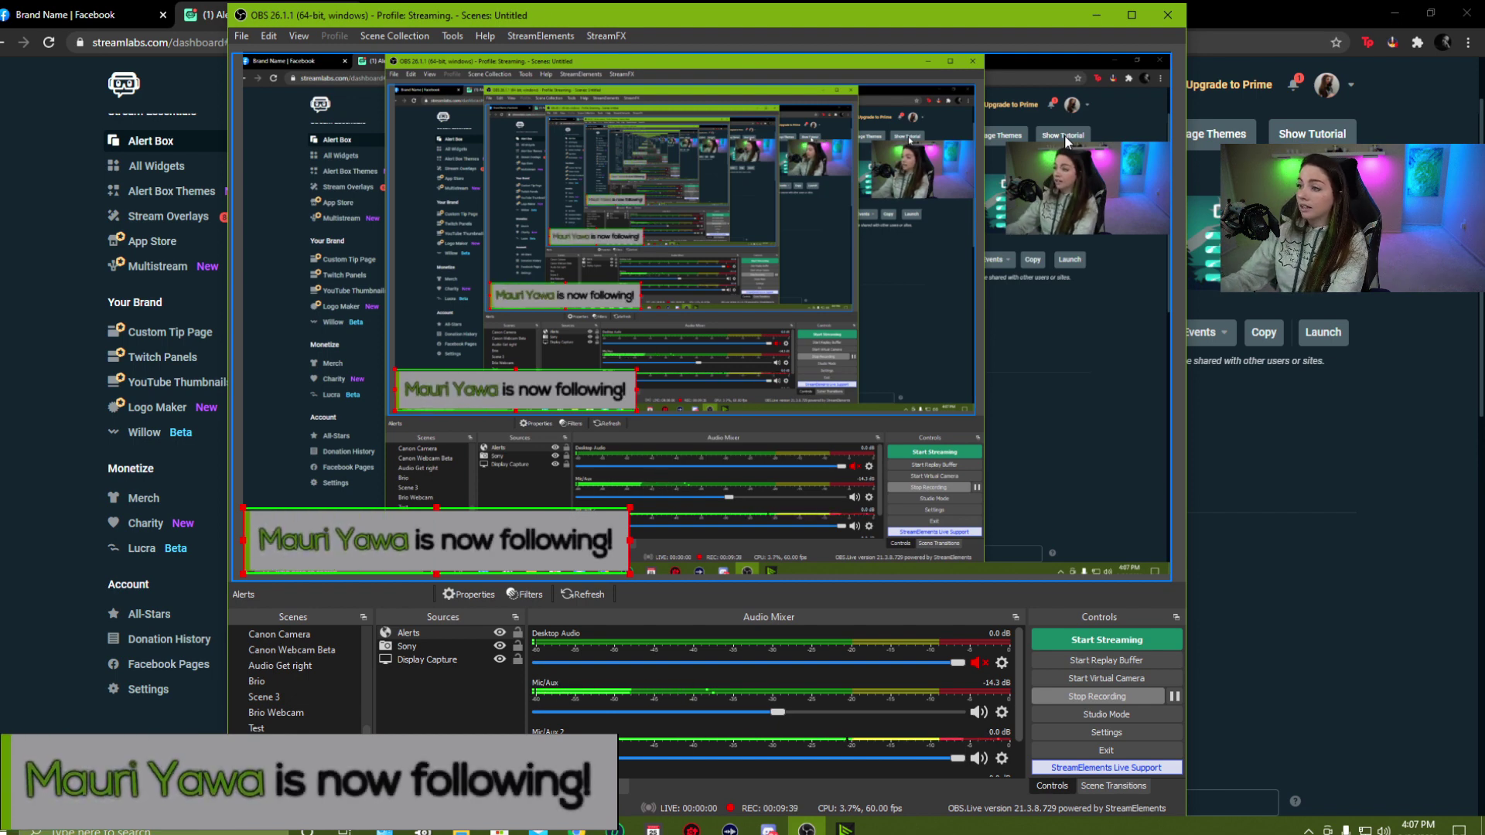
# - Enlarge the Sony webcam source on the canvas
pyautogui.click(1056, 189)
pyautogui.moveTo(1005, 236); pyautogui.dragTo(1015, 291)
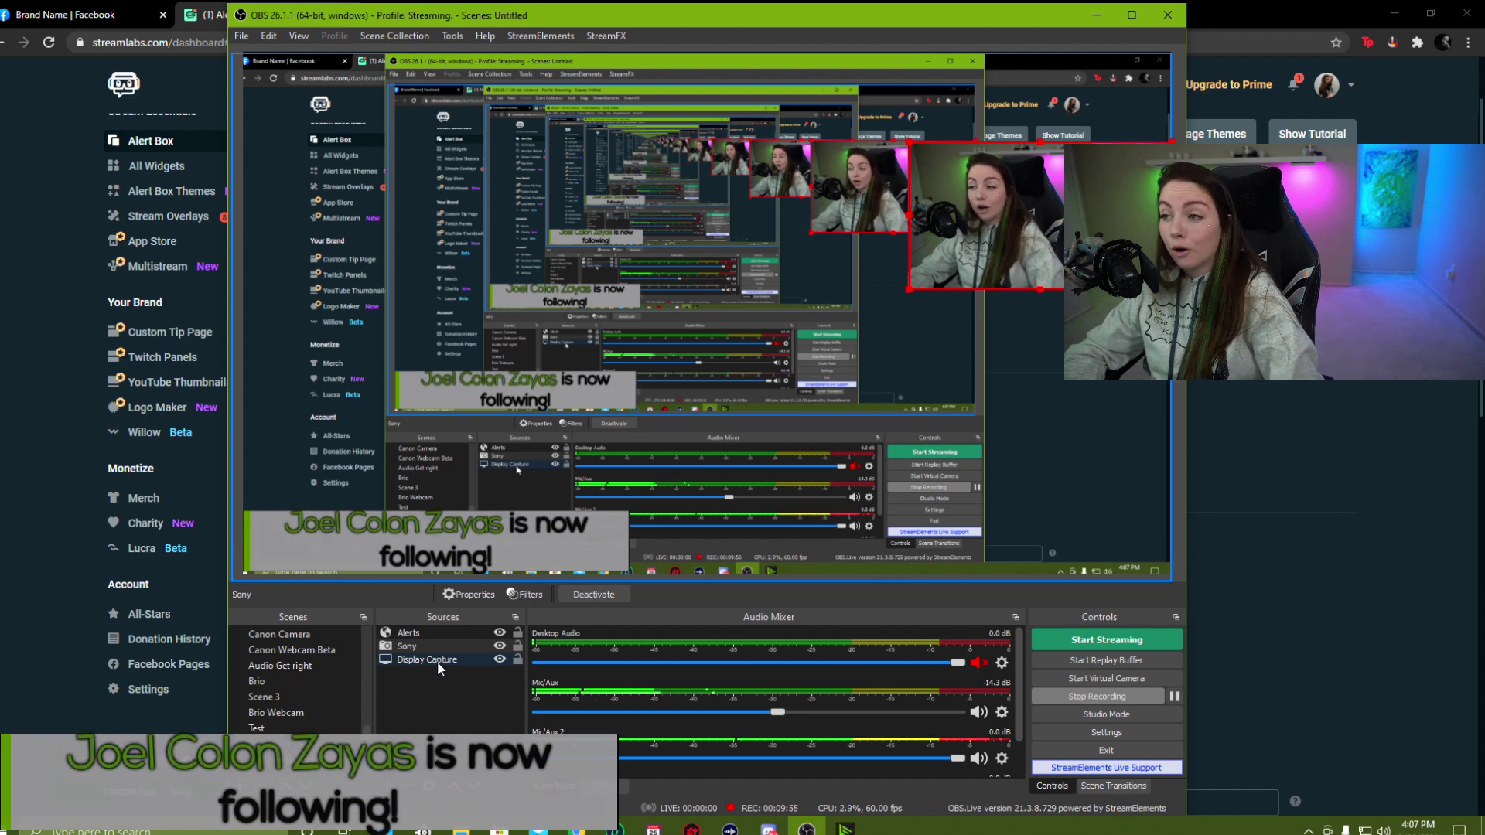
# - Switch to the Youtube 1 scene and add the existing Alerts browser source to it
pyautogui.click(328, 743)
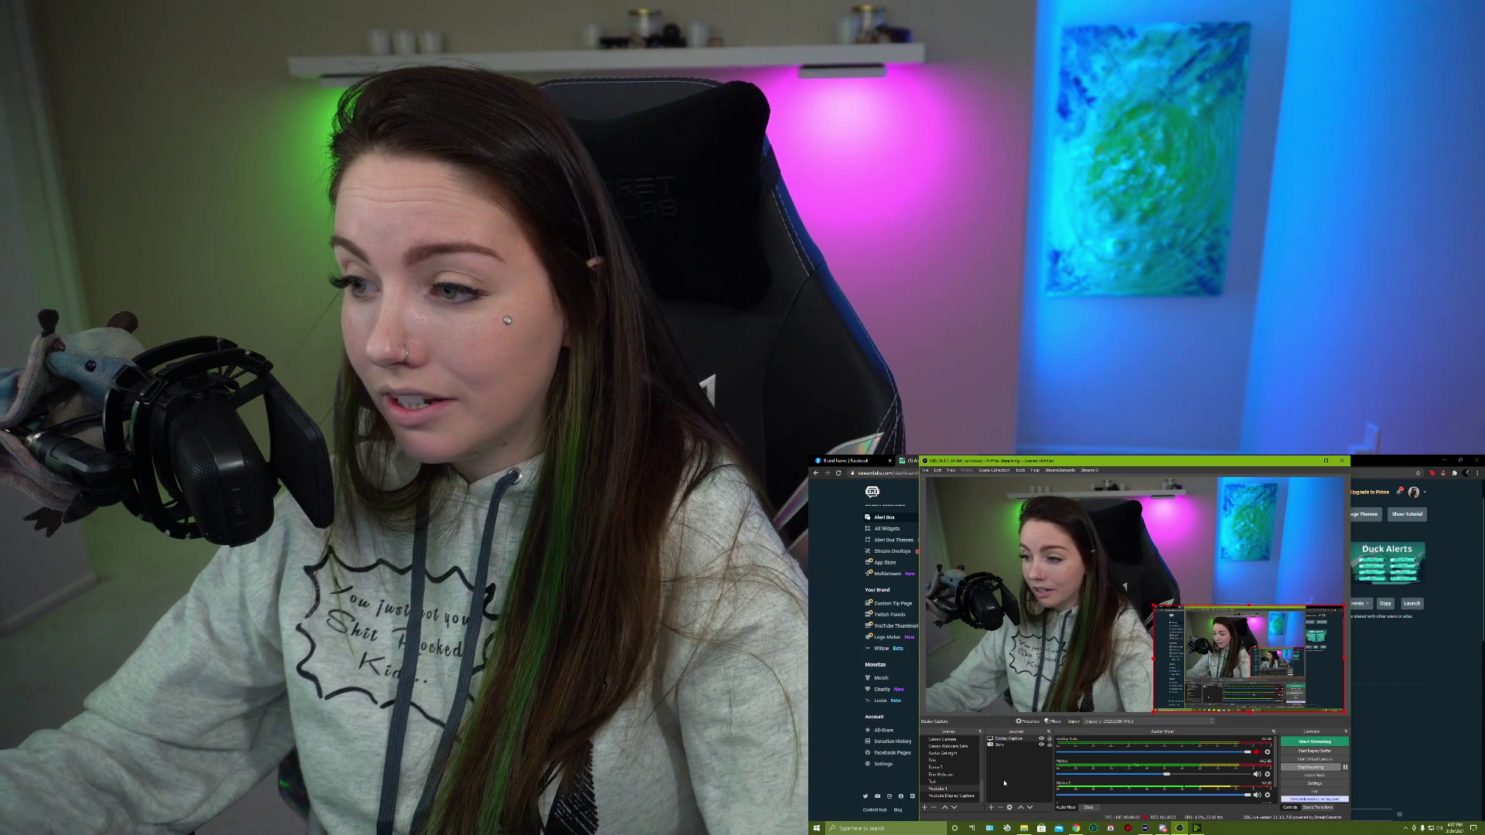
pyautogui.click(992, 808)
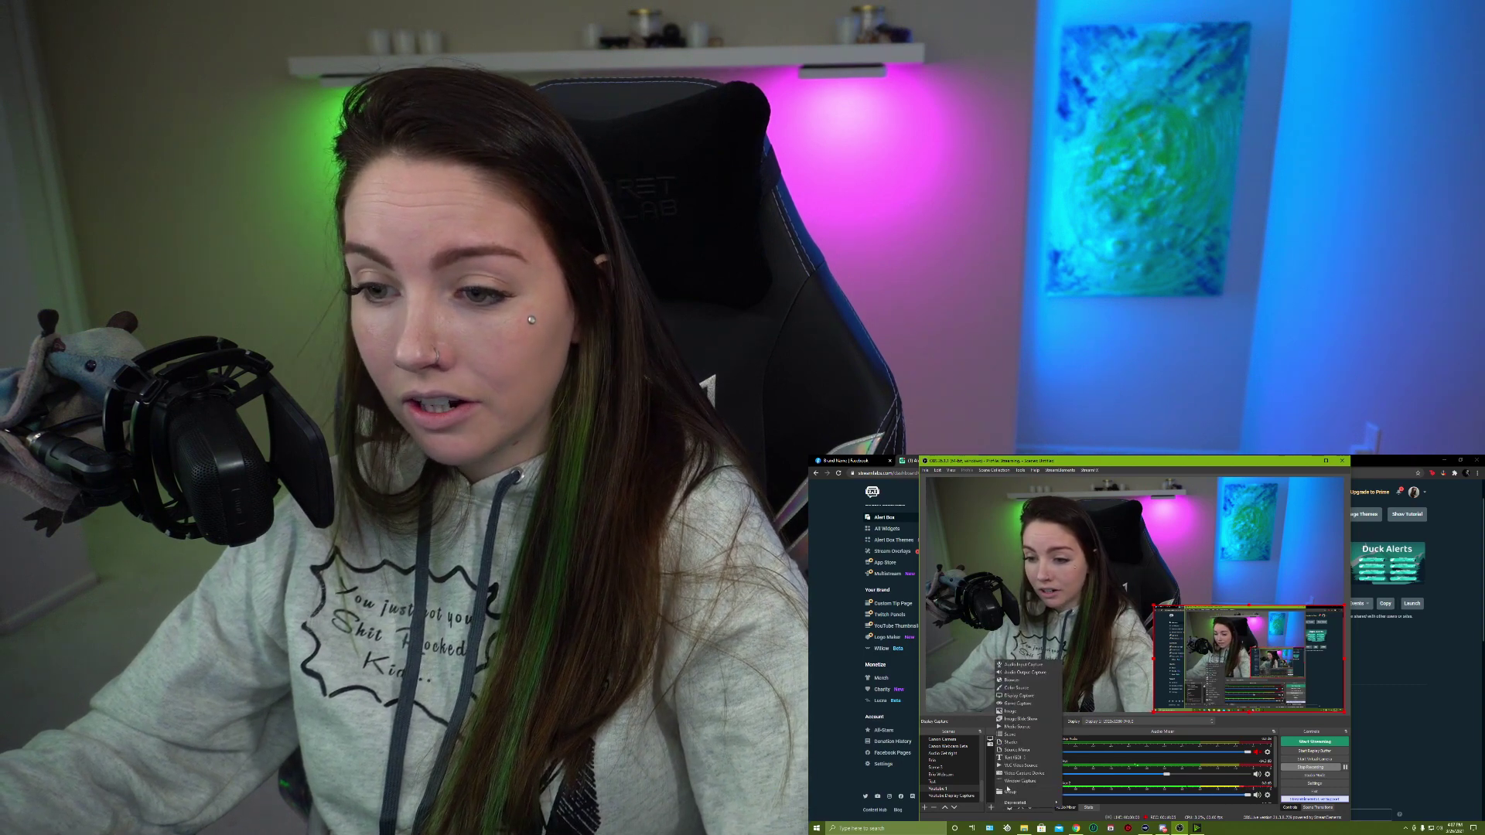
pyautogui.click(1028, 665)
pyautogui.click(1080, 614)
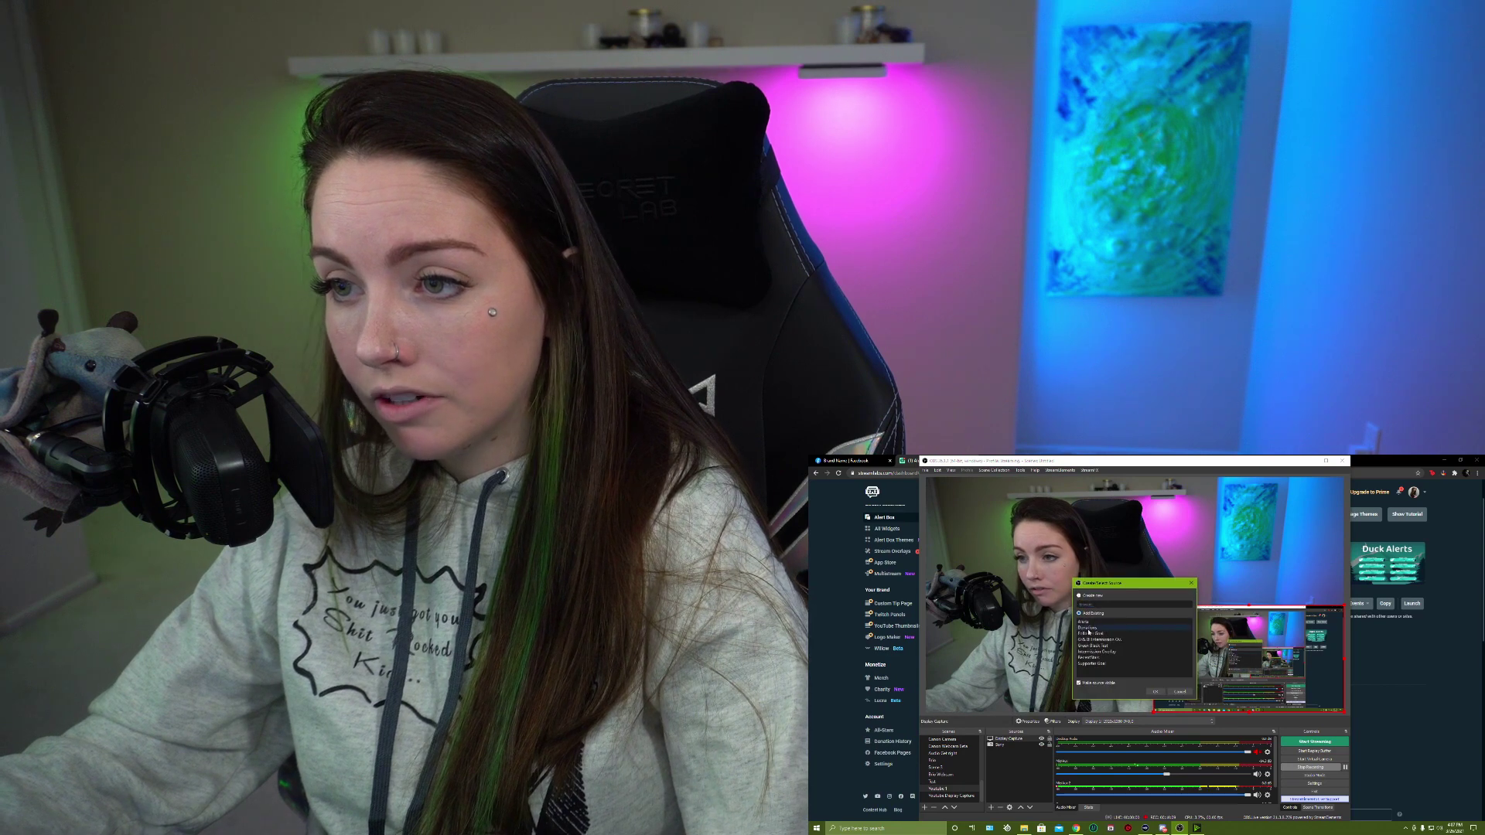
pyautogui.click(1155, 692)
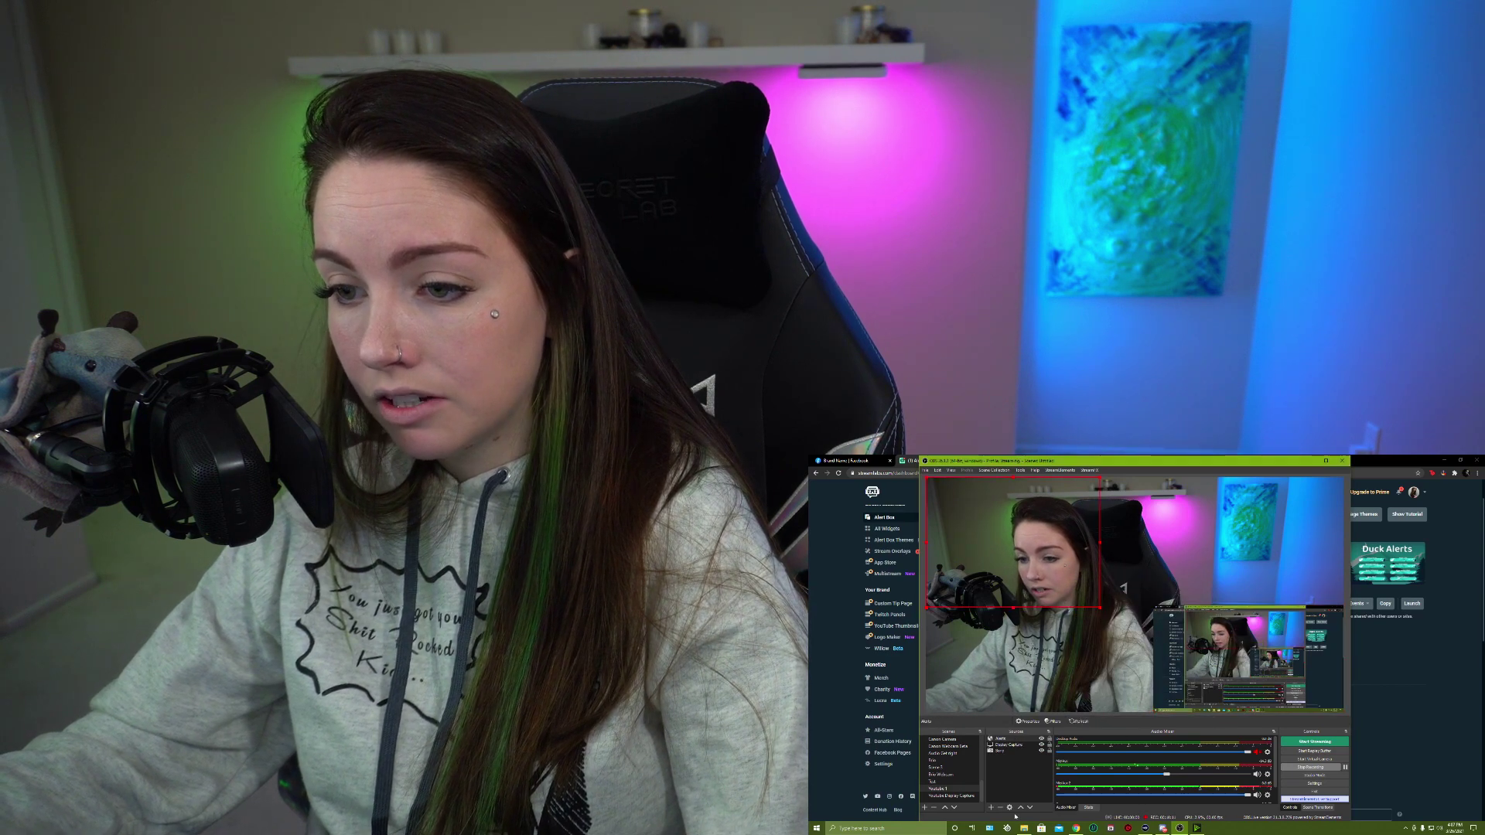
pyautogui.moveTo(1014, 663); pyautogui.dragTo(993, 667)
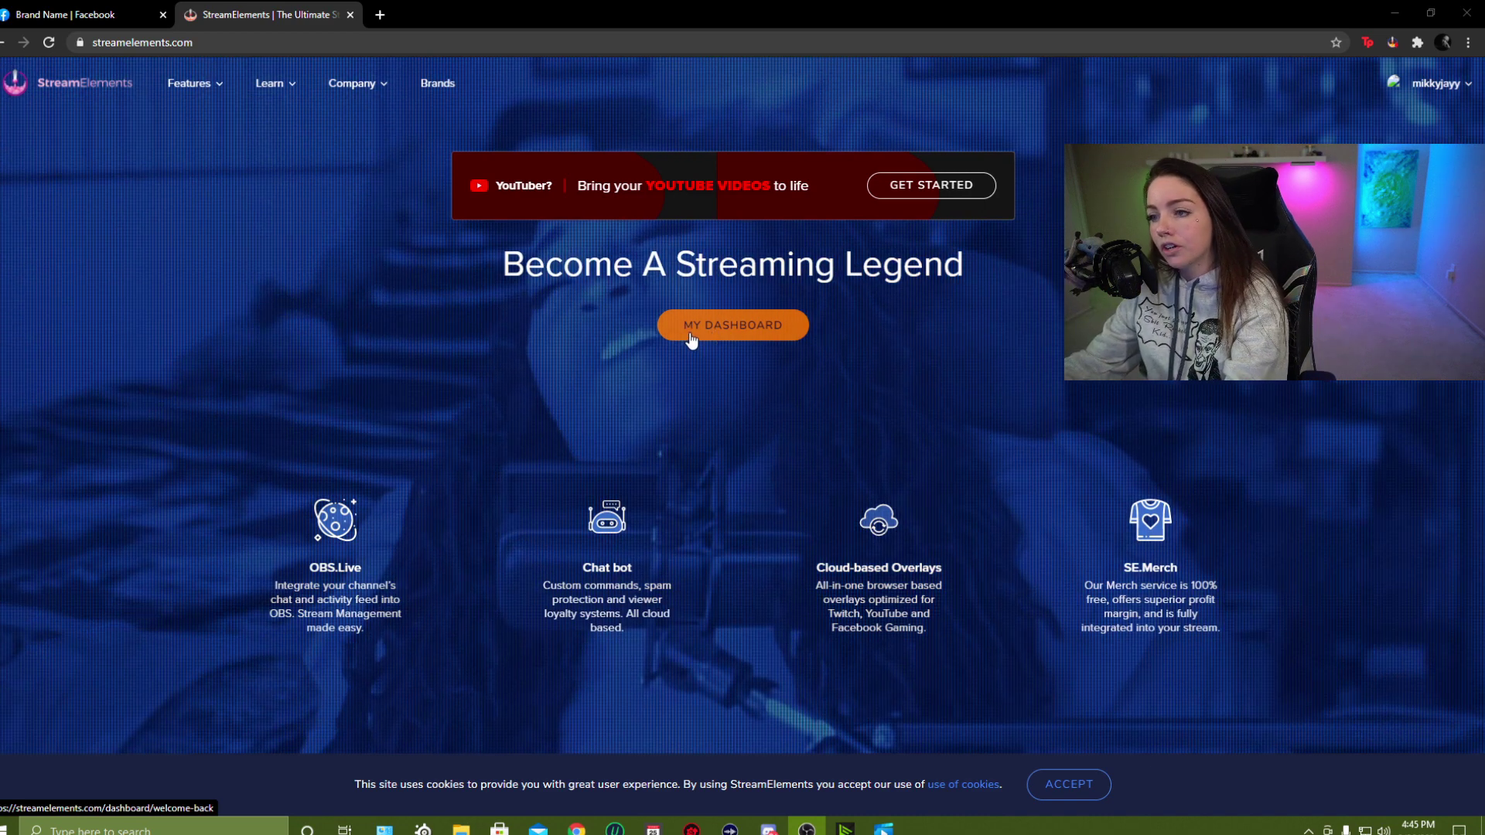
# - Open the personal overlays page from the StreamElements dashboard and look over the saved overlays
pyautogui.click(688, 334)
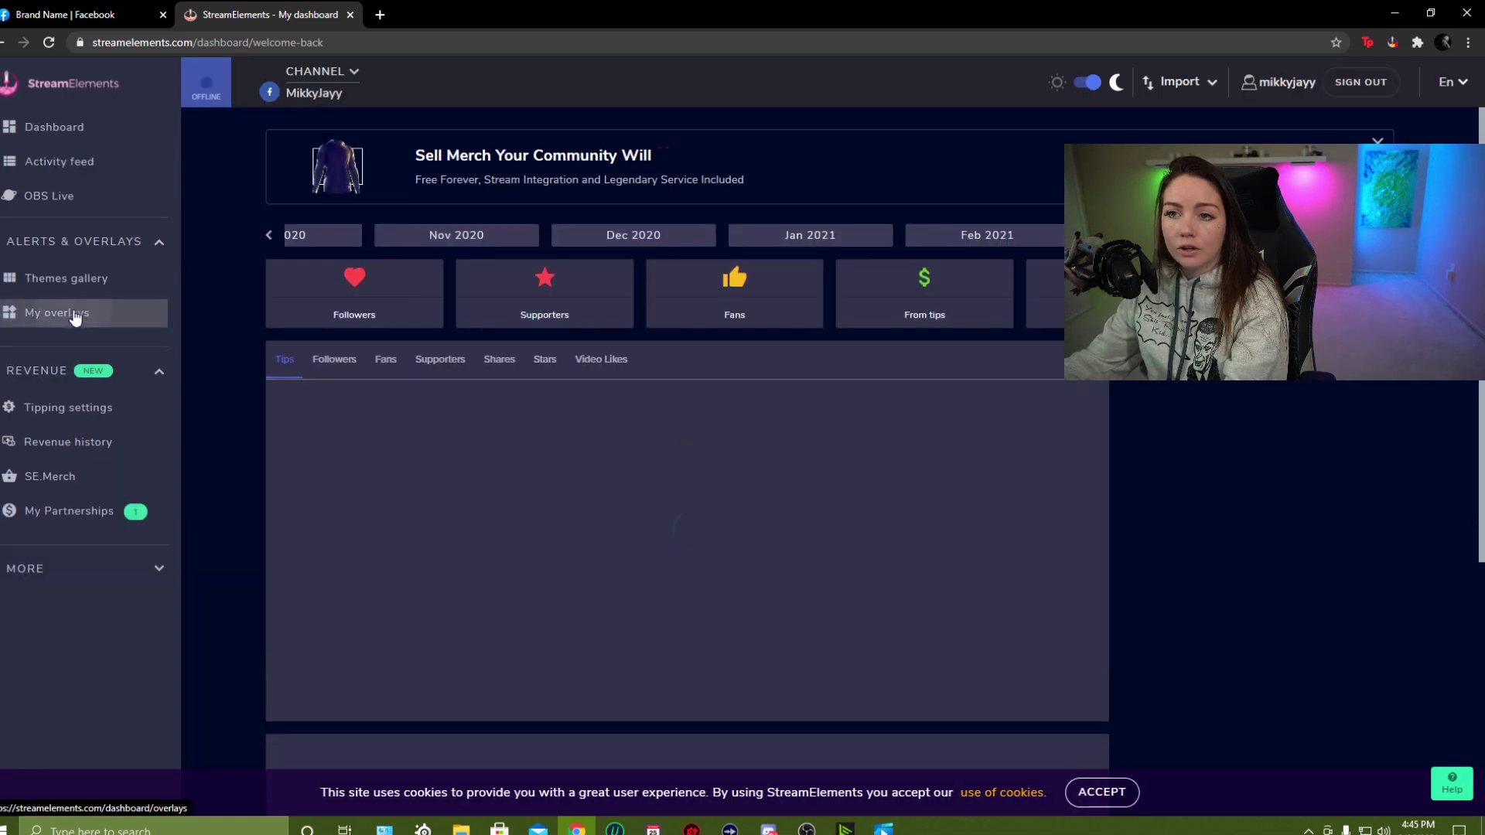
pyautogui.click(74, 314)
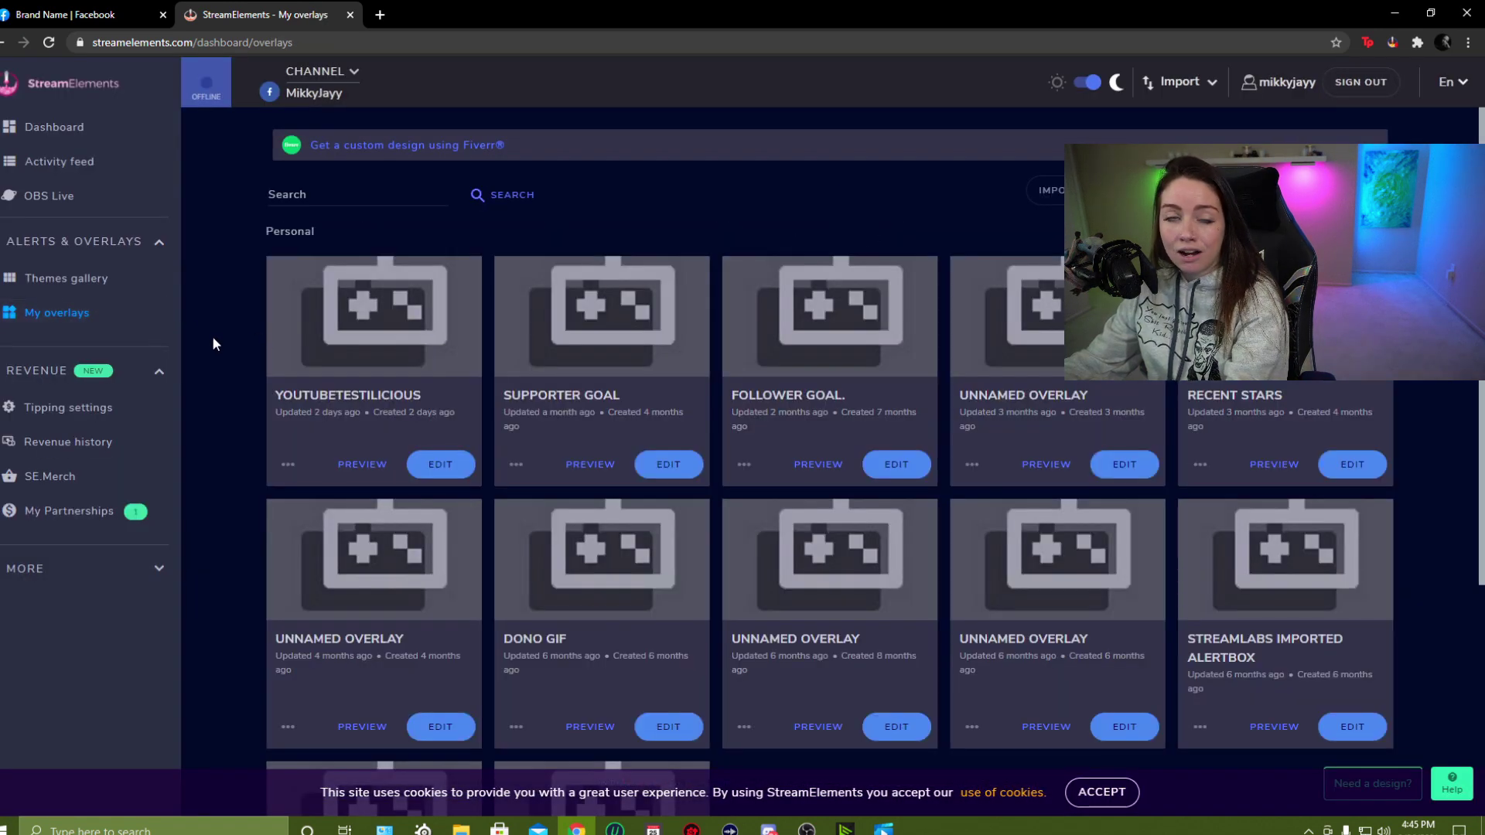
pyautogui.scroll(-4, 462, 332)
pyautogui.scroll(3, 462, 333)
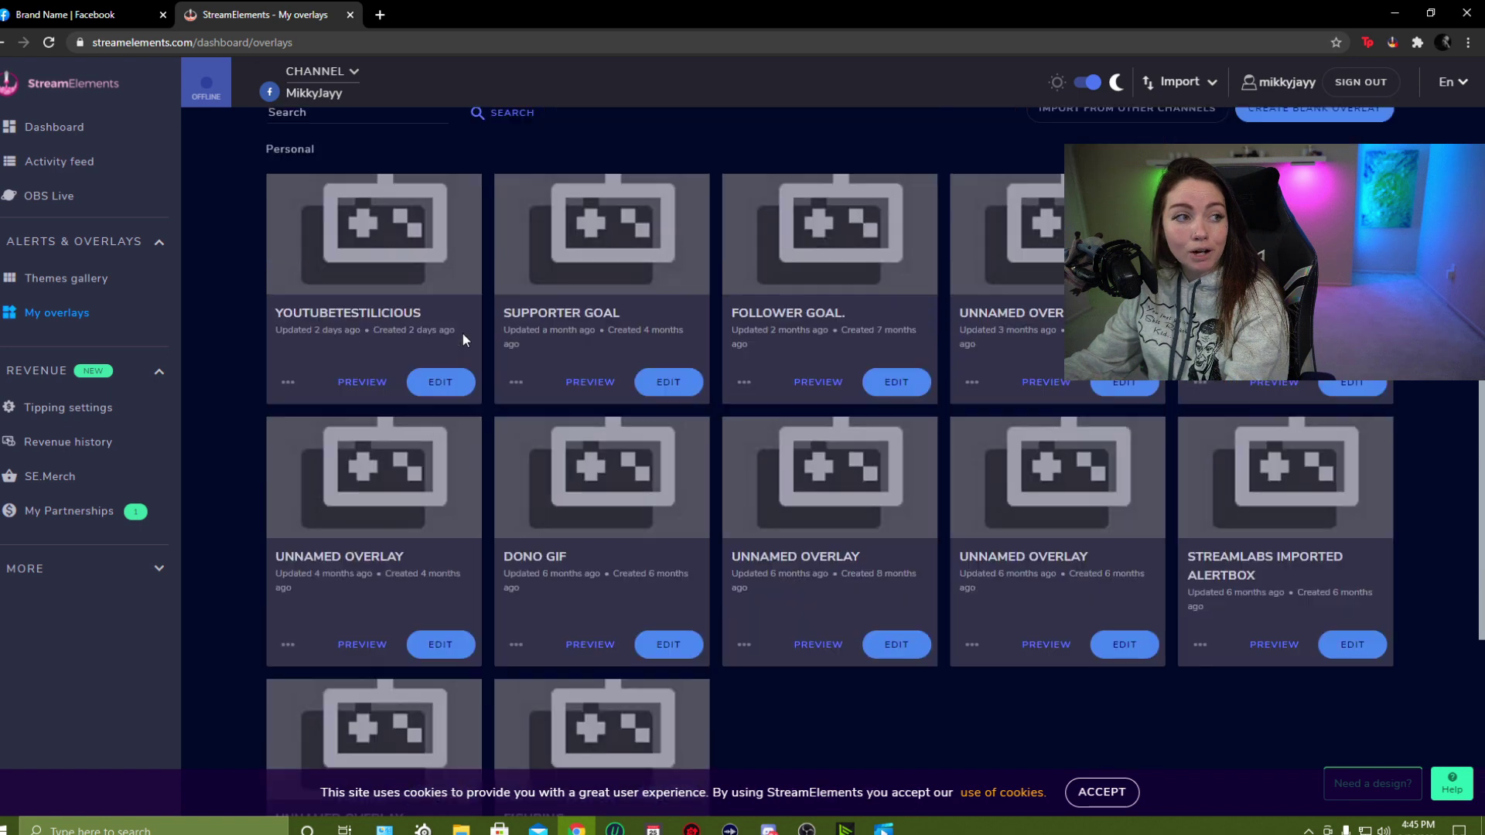
pyautogui.scroll(1, 462, 338)
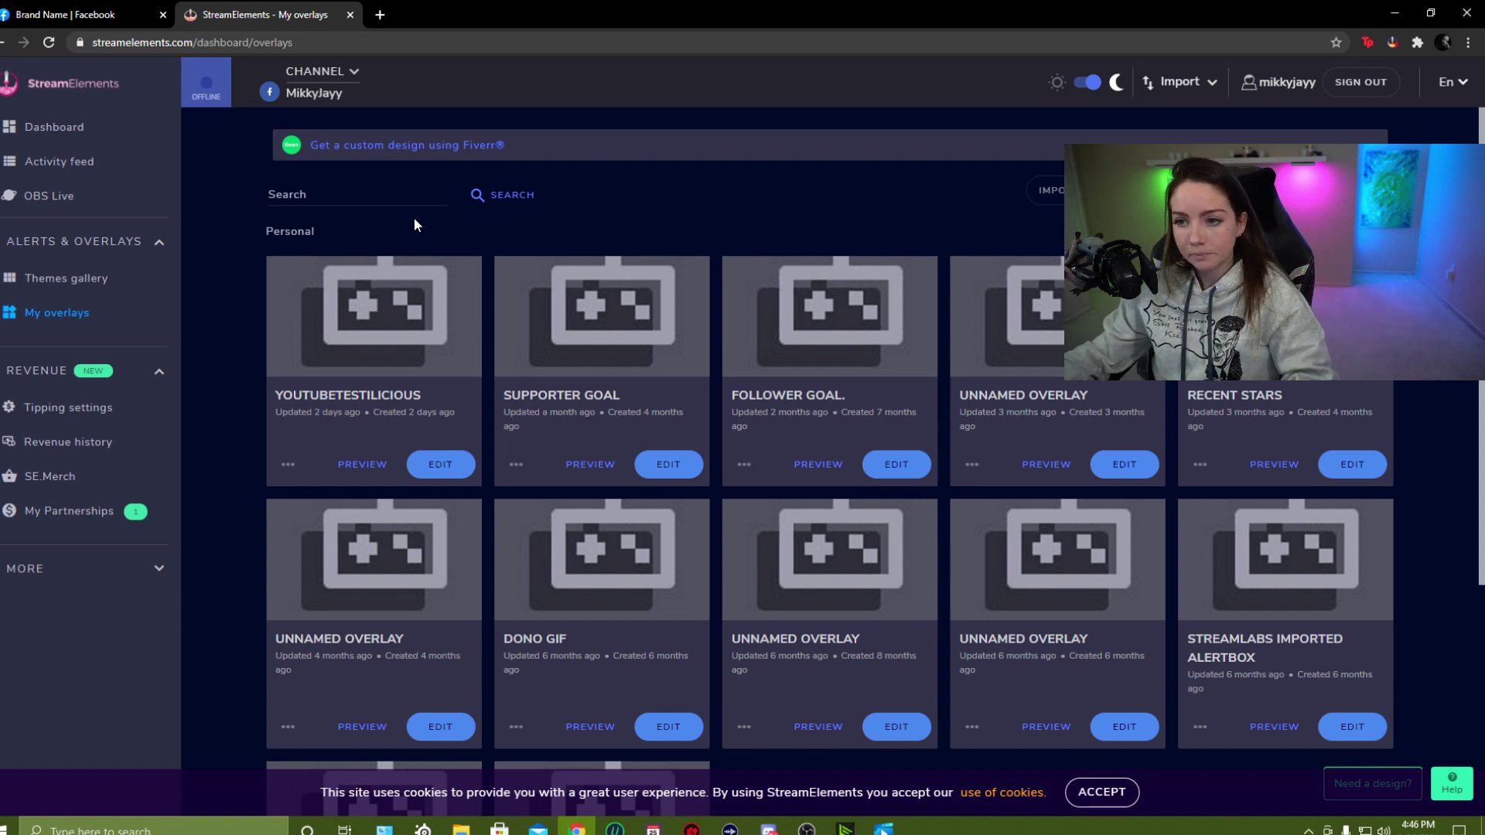
# - Delete the YoutubeTestilicious overlay from the personal overlays
pyautogui.click(288, 464)
pyautogui.click(298, 617)
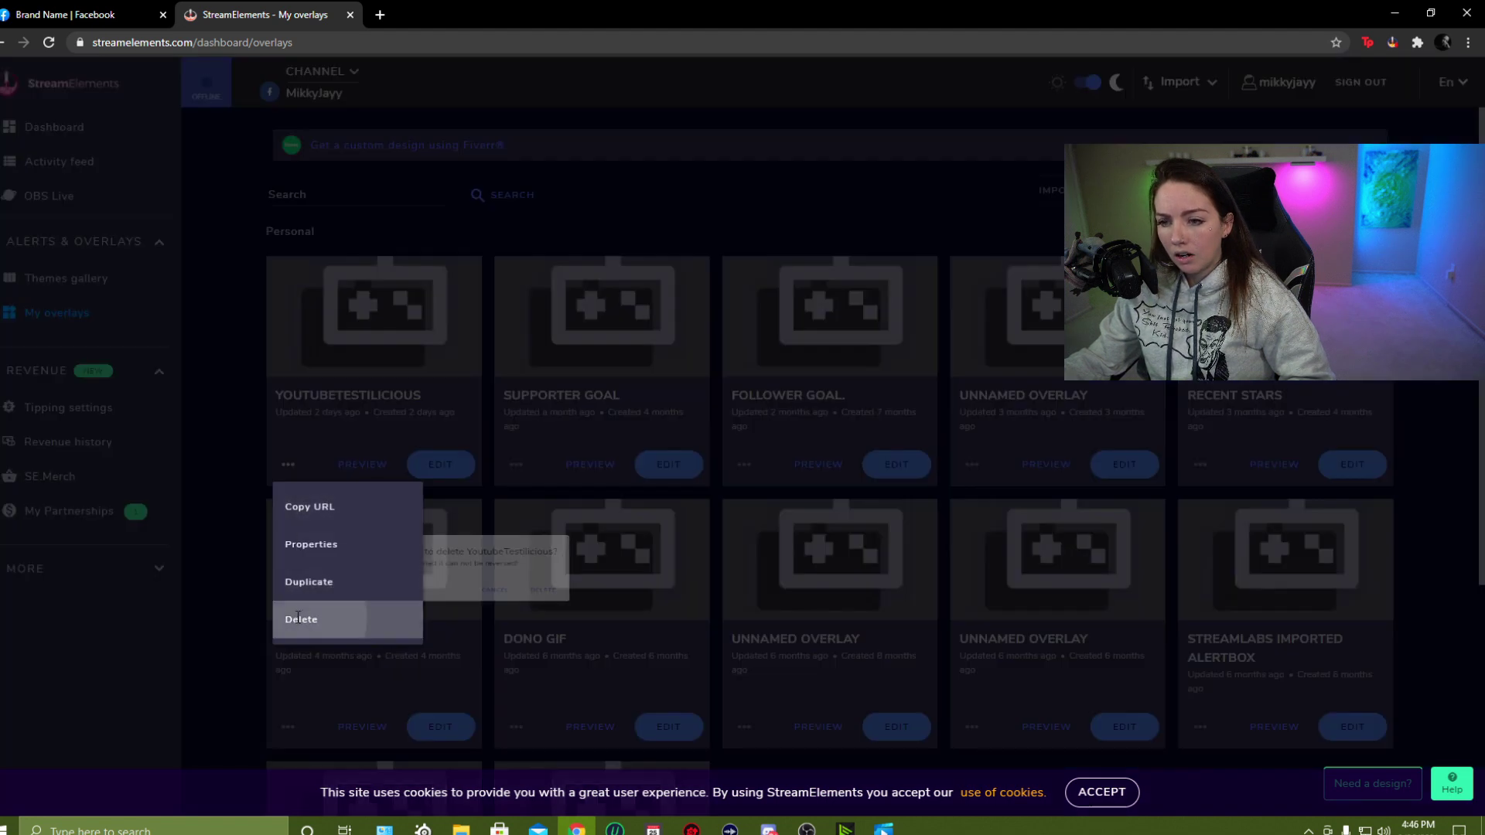
pyautogui.click(866, 480)
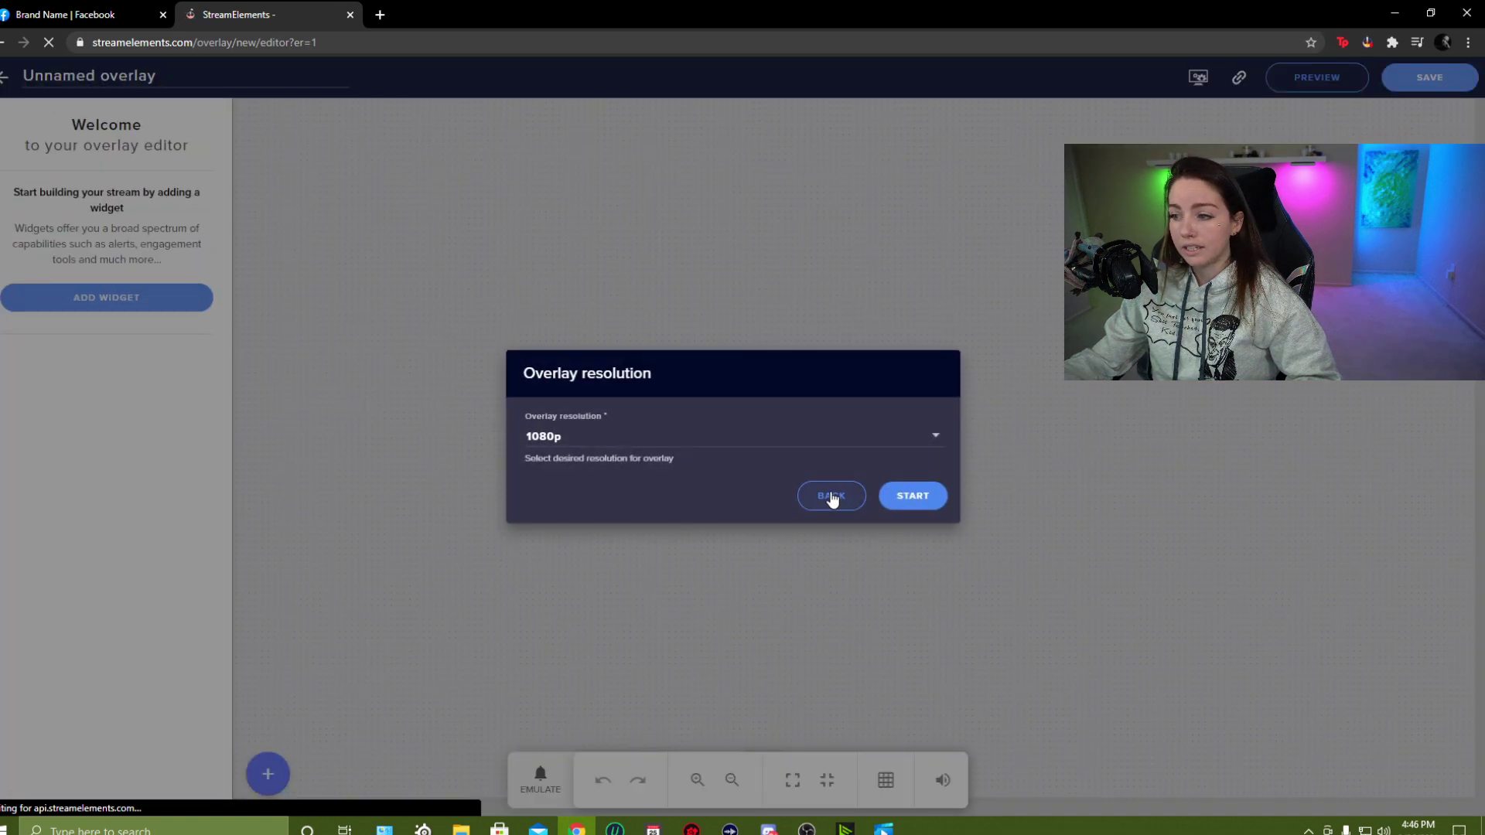
# - Create a new blank overlay with a resolution of 1080p
pyautogui.click(832, 499)
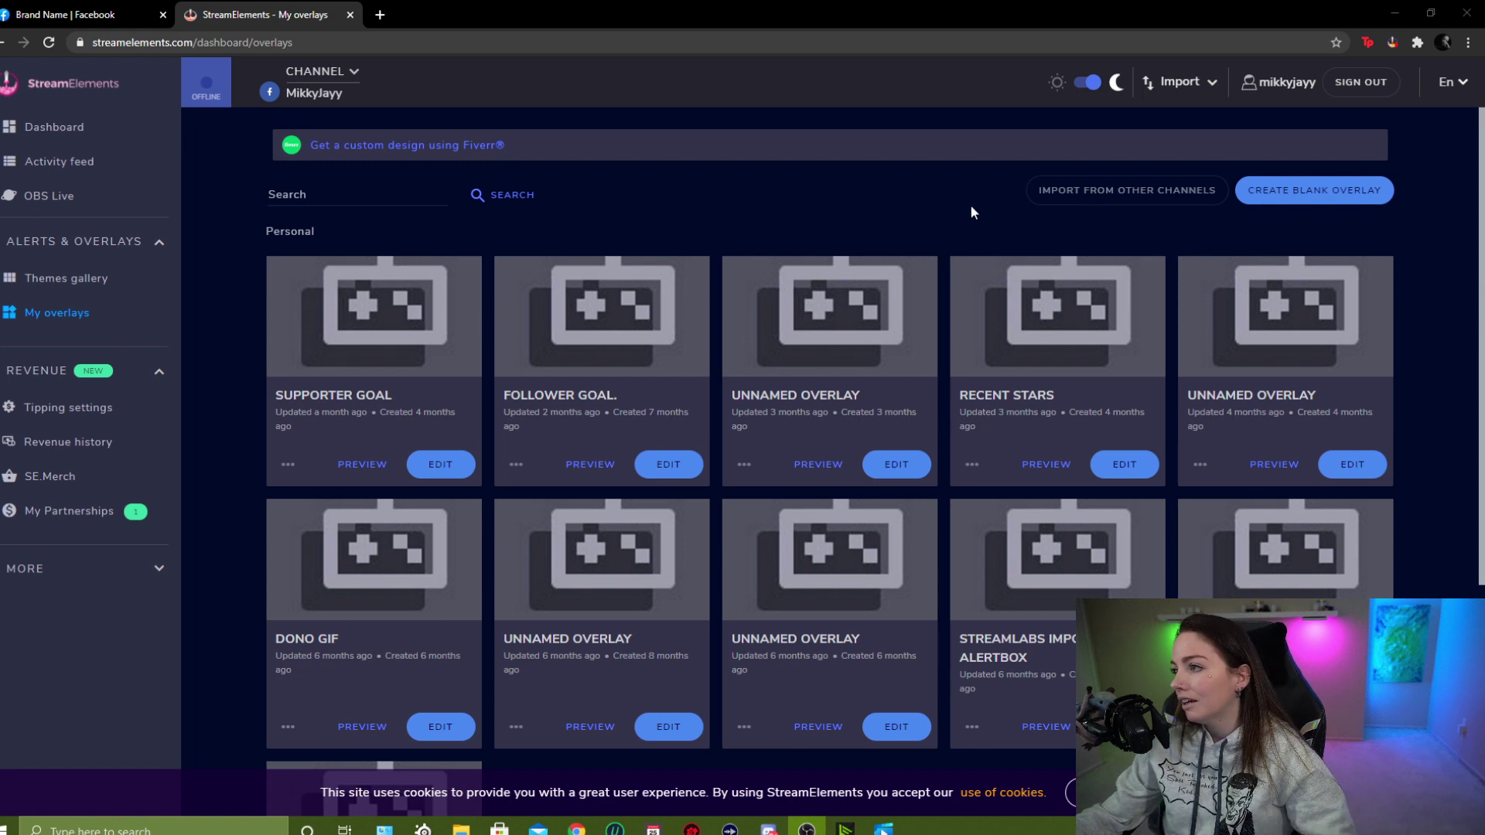
pyautogui.click(1327, 201)
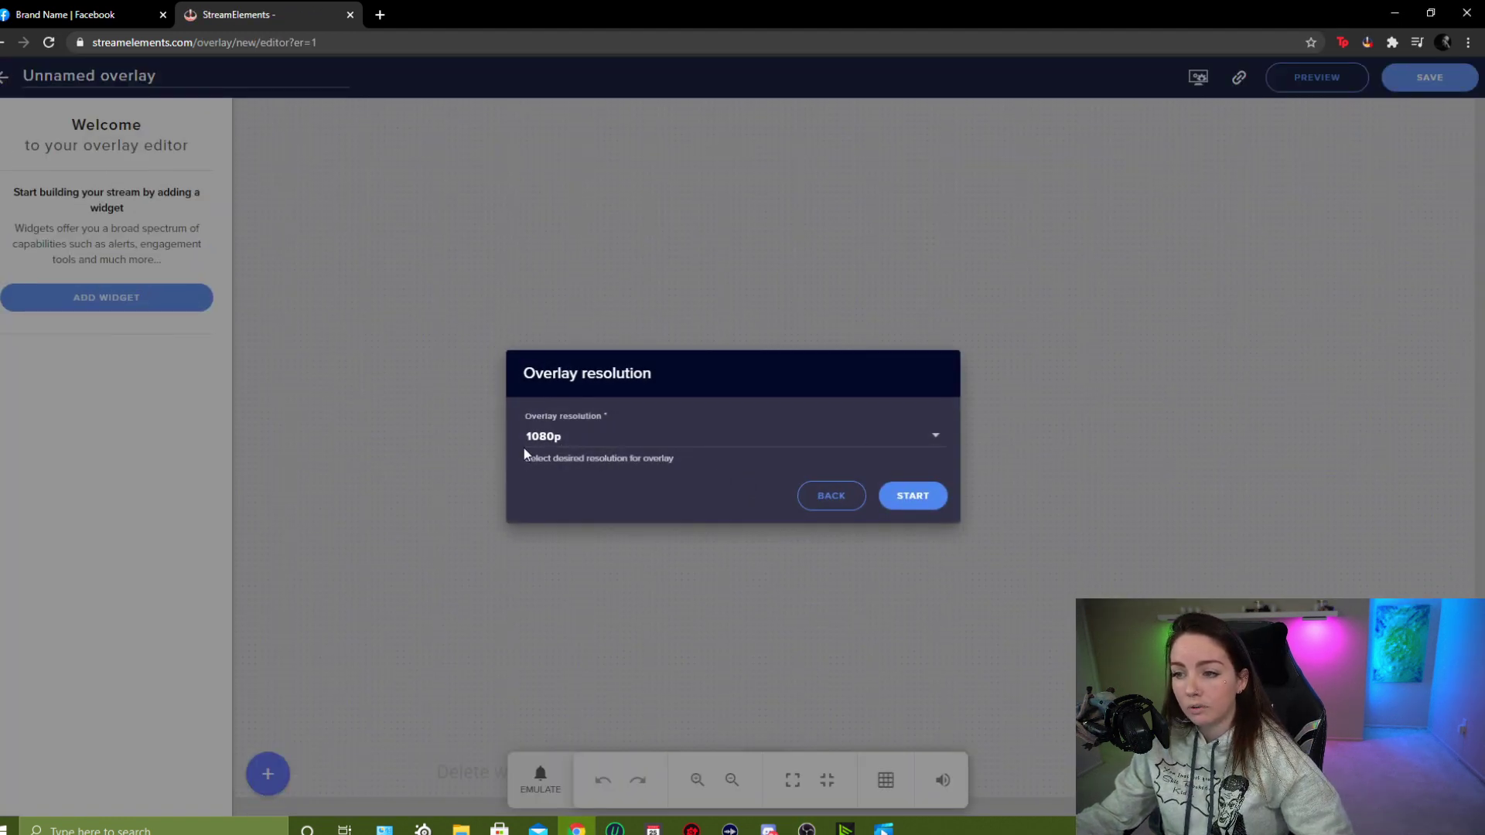
pyautogui.click(911, 498)
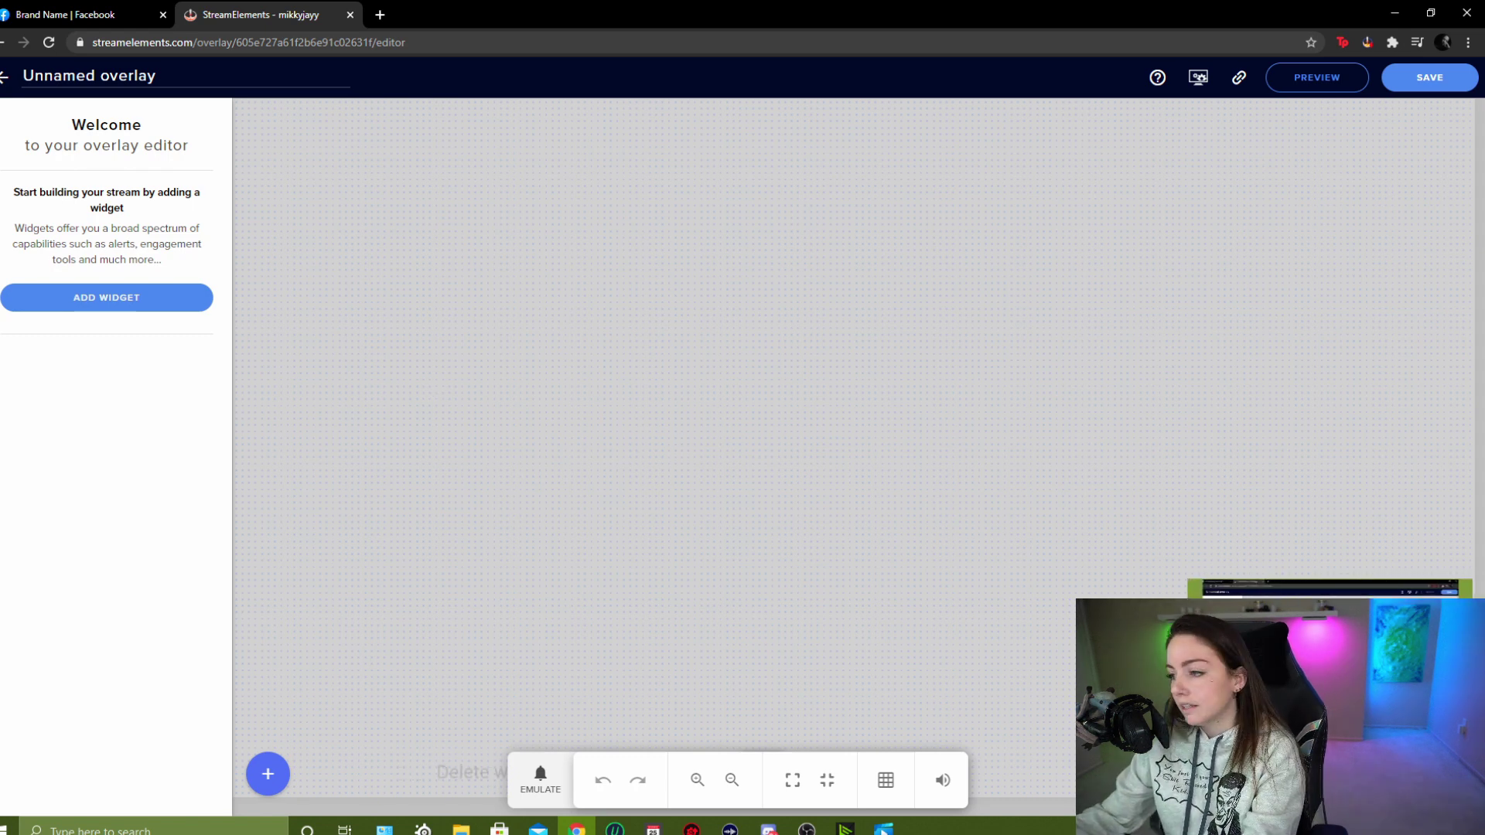
# - Save the captured screen snip as the PNG file YTTest in Saved Pictures and close Snip & Sketch
pyautogui.click(1330, 588)
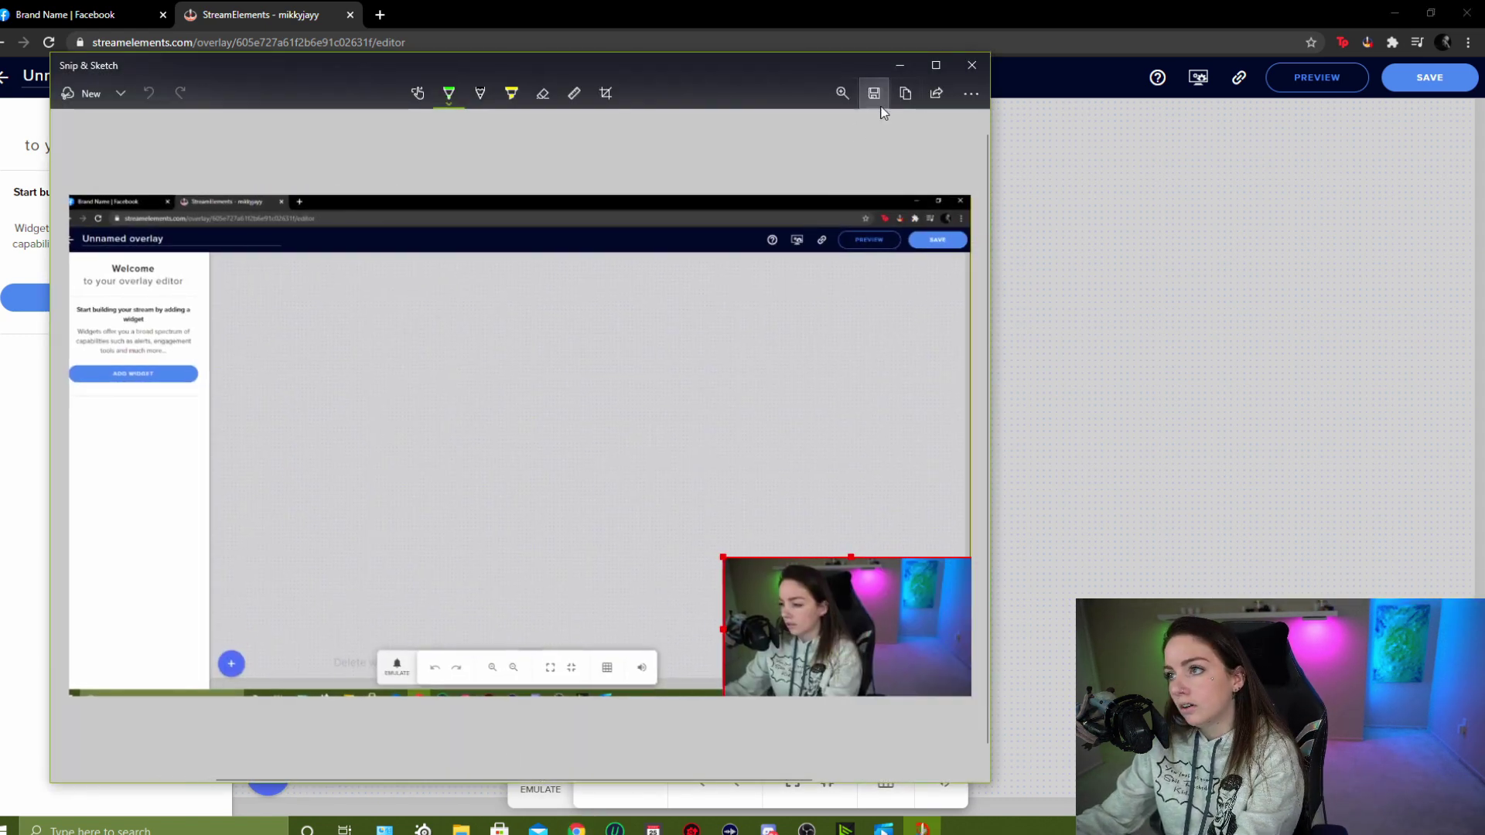
pyautogui.click(874, 94)
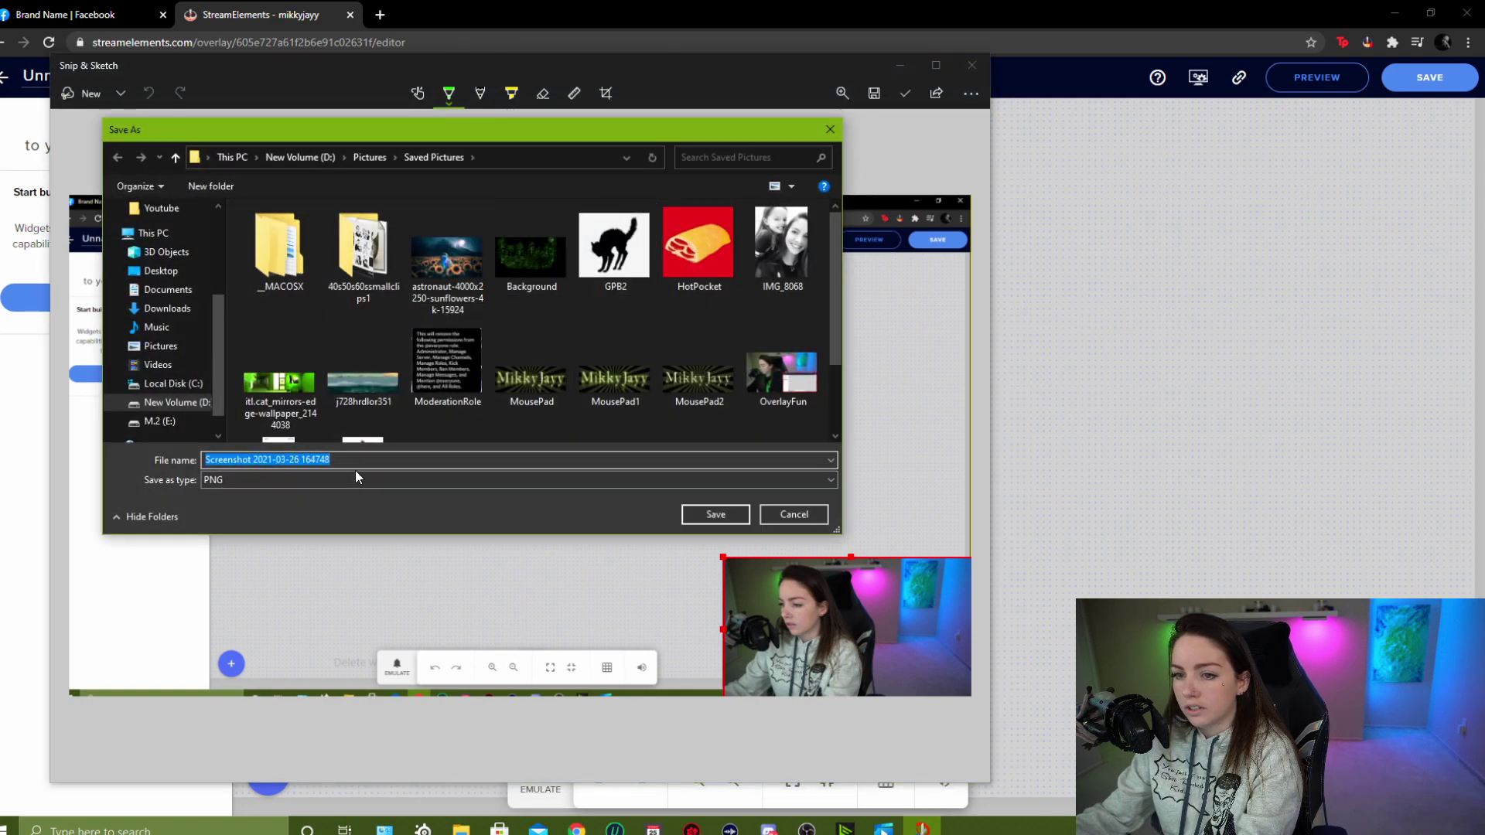
pyautogui.write('YTTest')
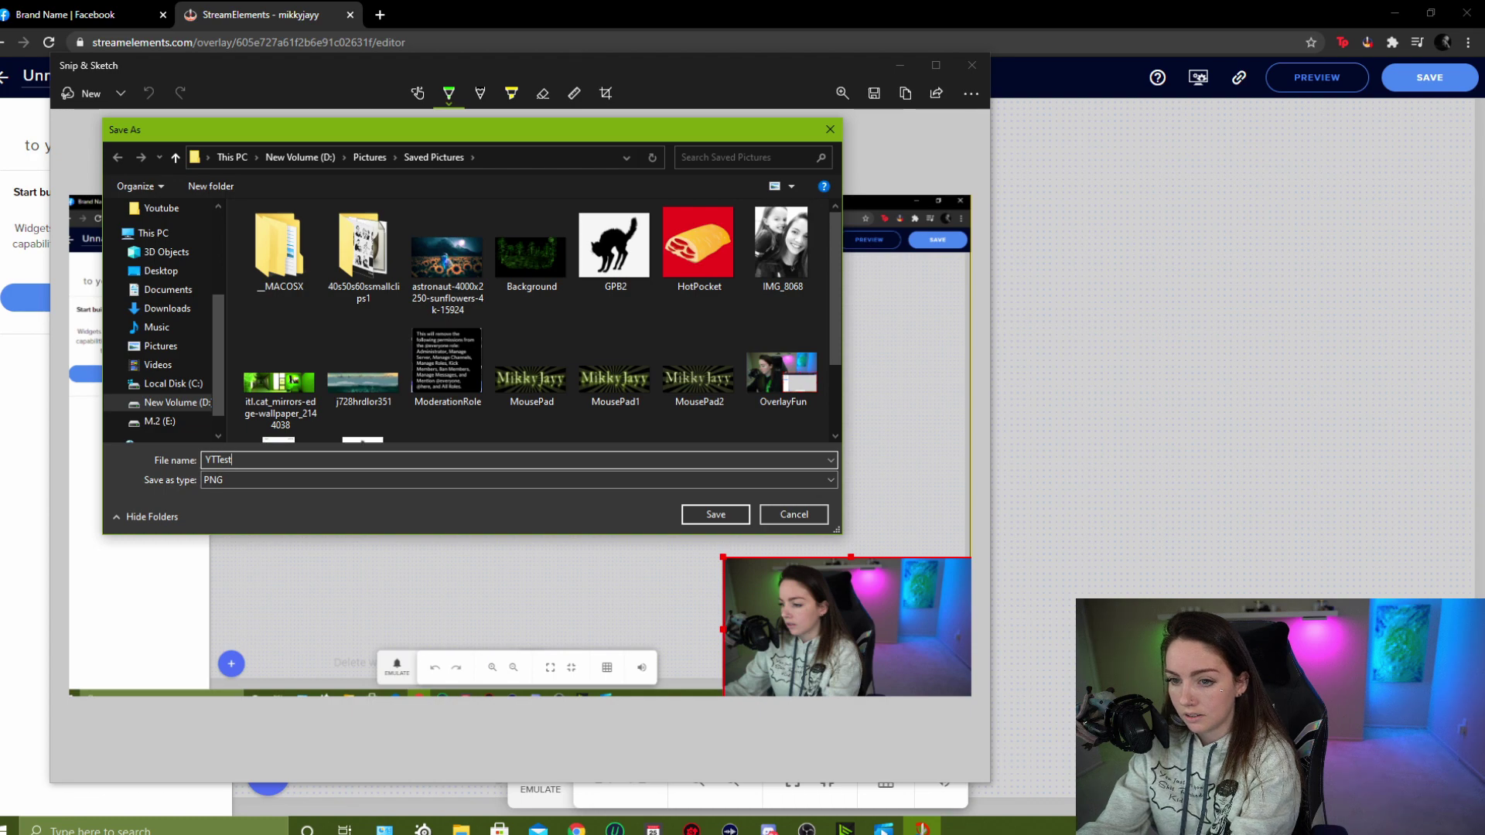
pyautogui.press('Return')
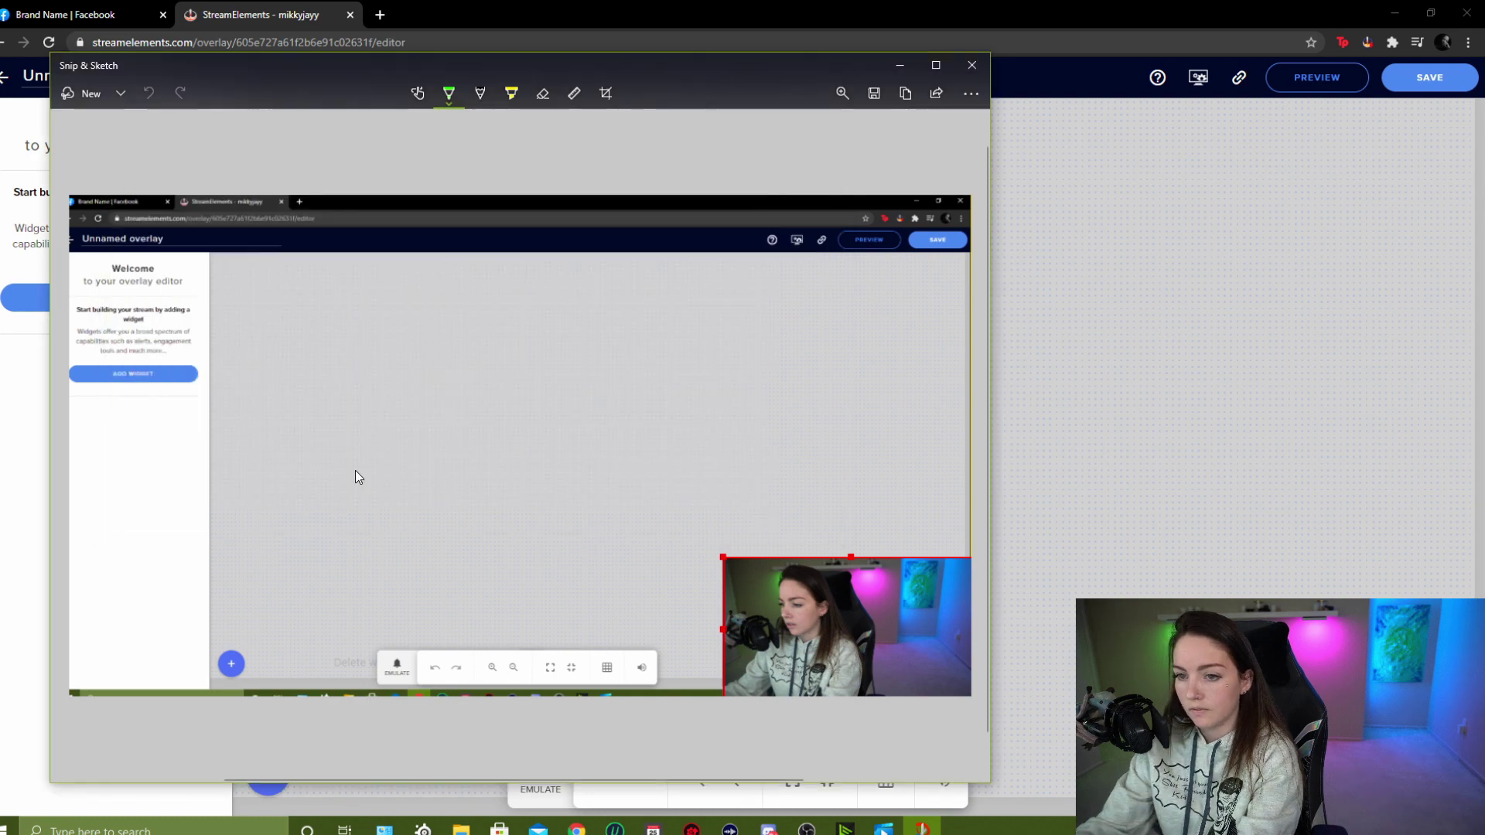
pyautogui.click(973, 65)
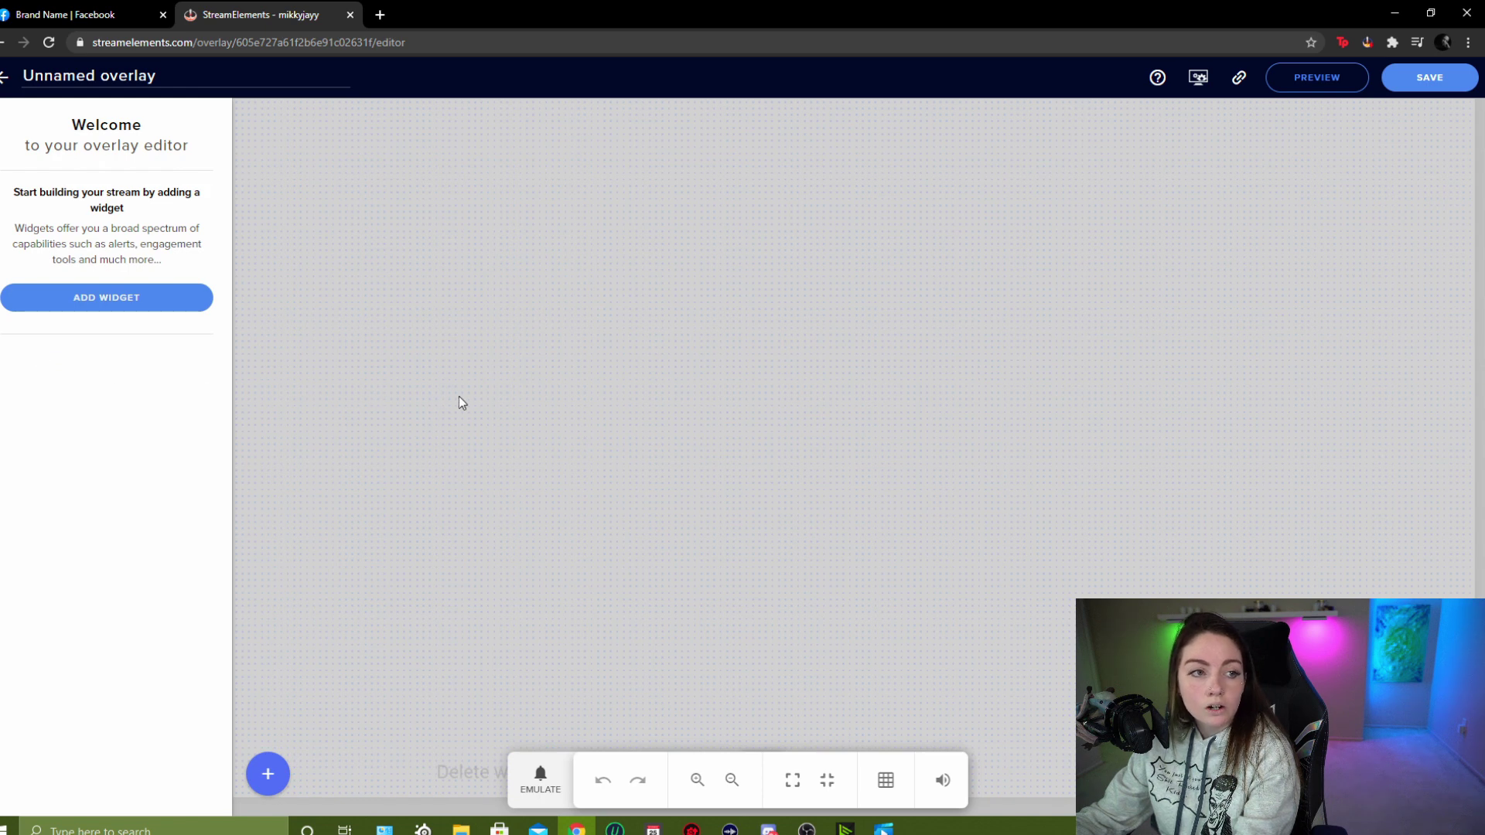
# - Add a static image widget to the blank overlay
pyautogui.click(268, 775)
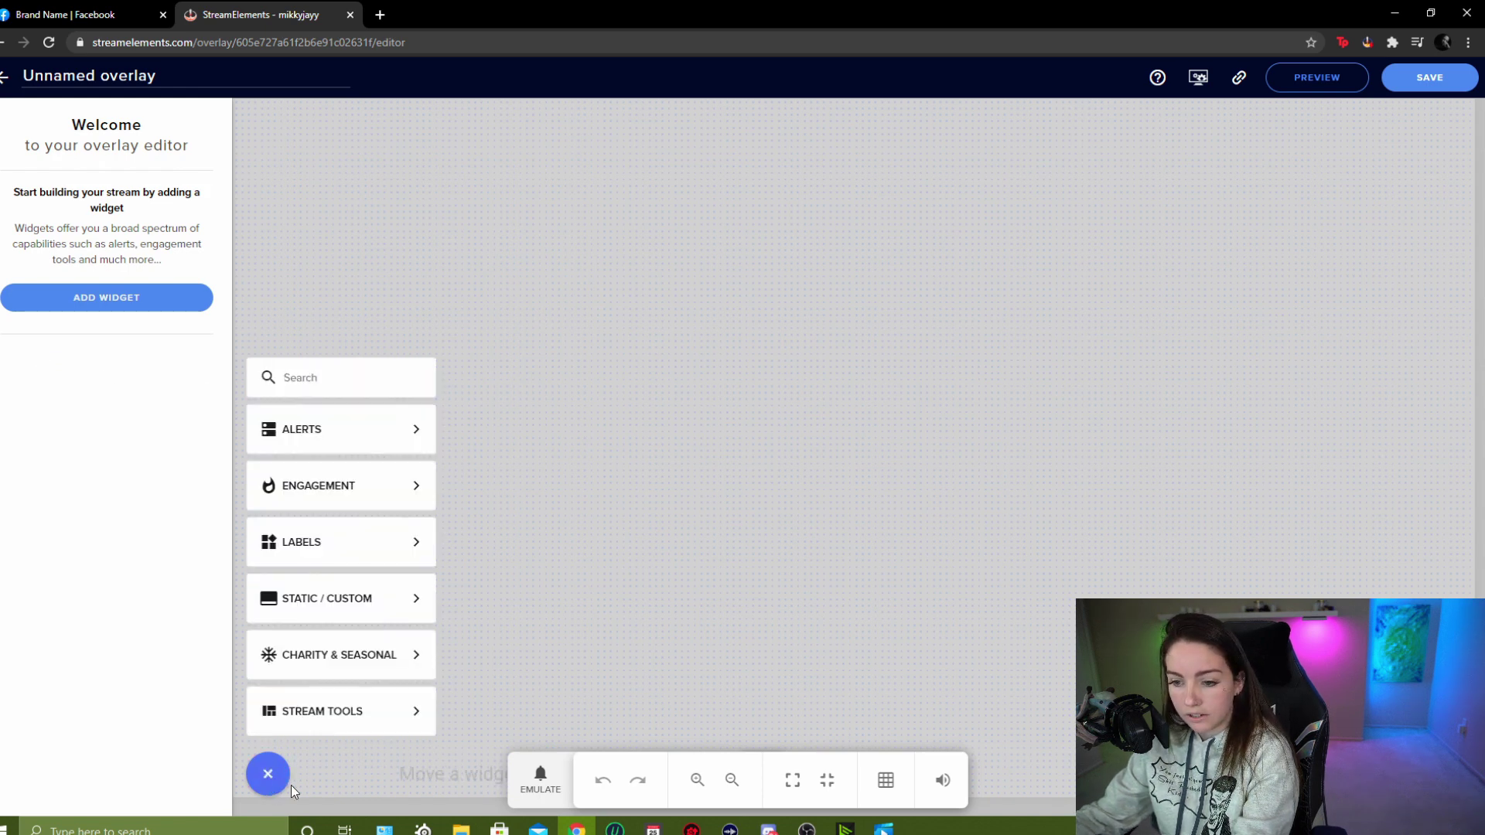
pyautogui.click(355, 772)
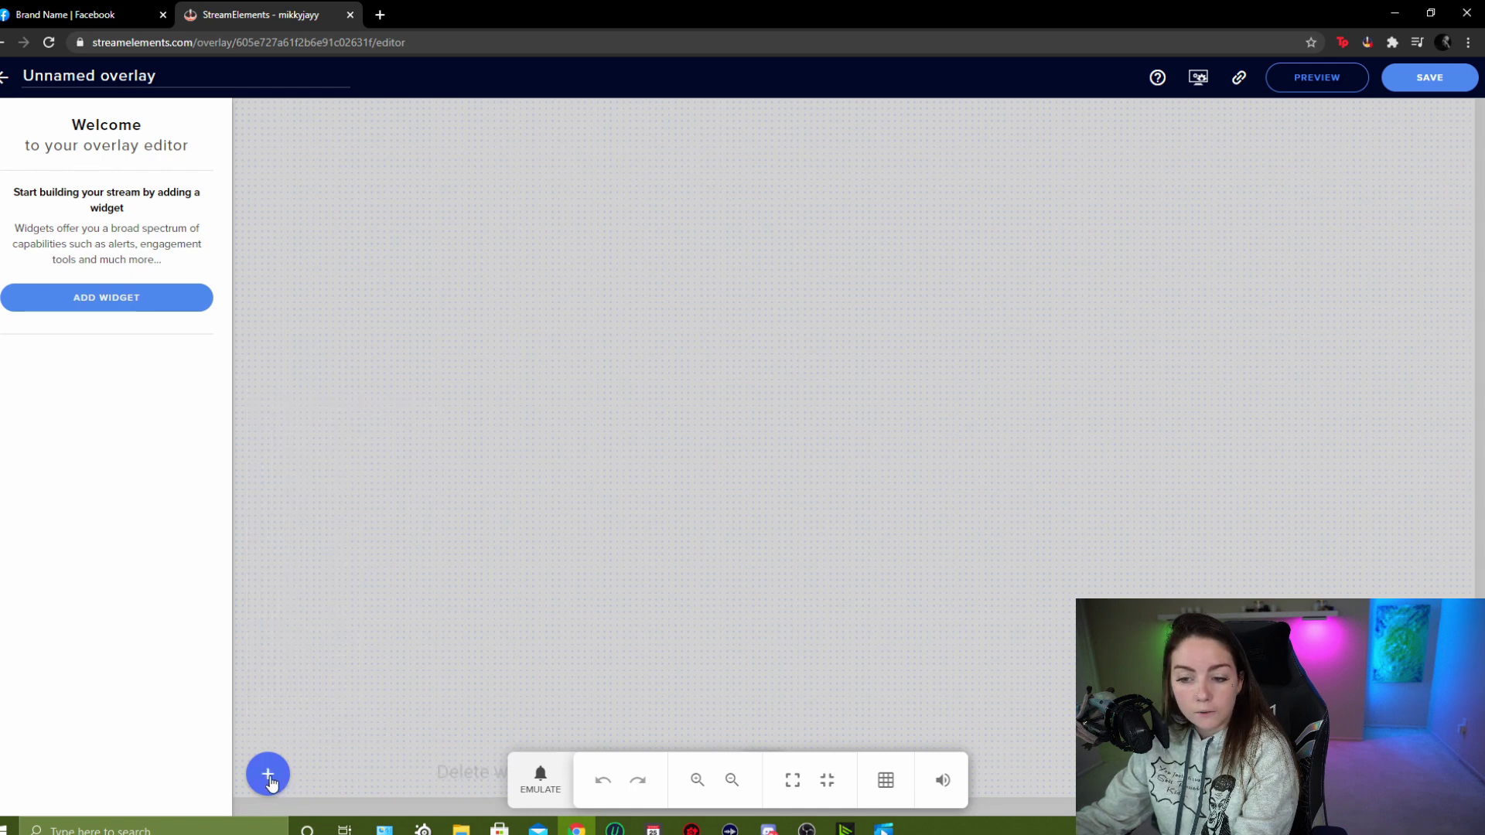
pyautogui.click(269, 775)
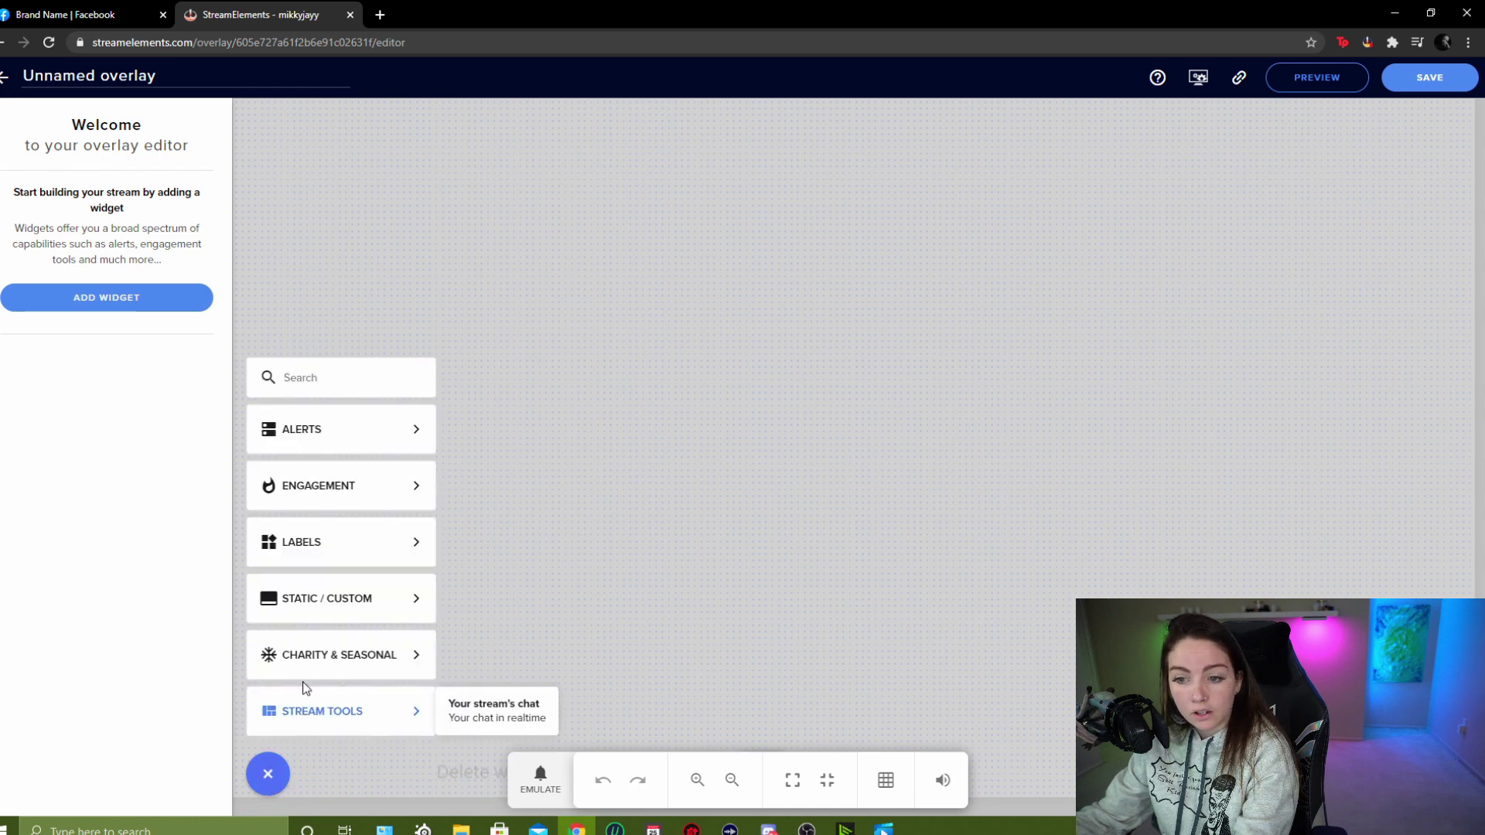
pyautogui.moveTo(315, 611)
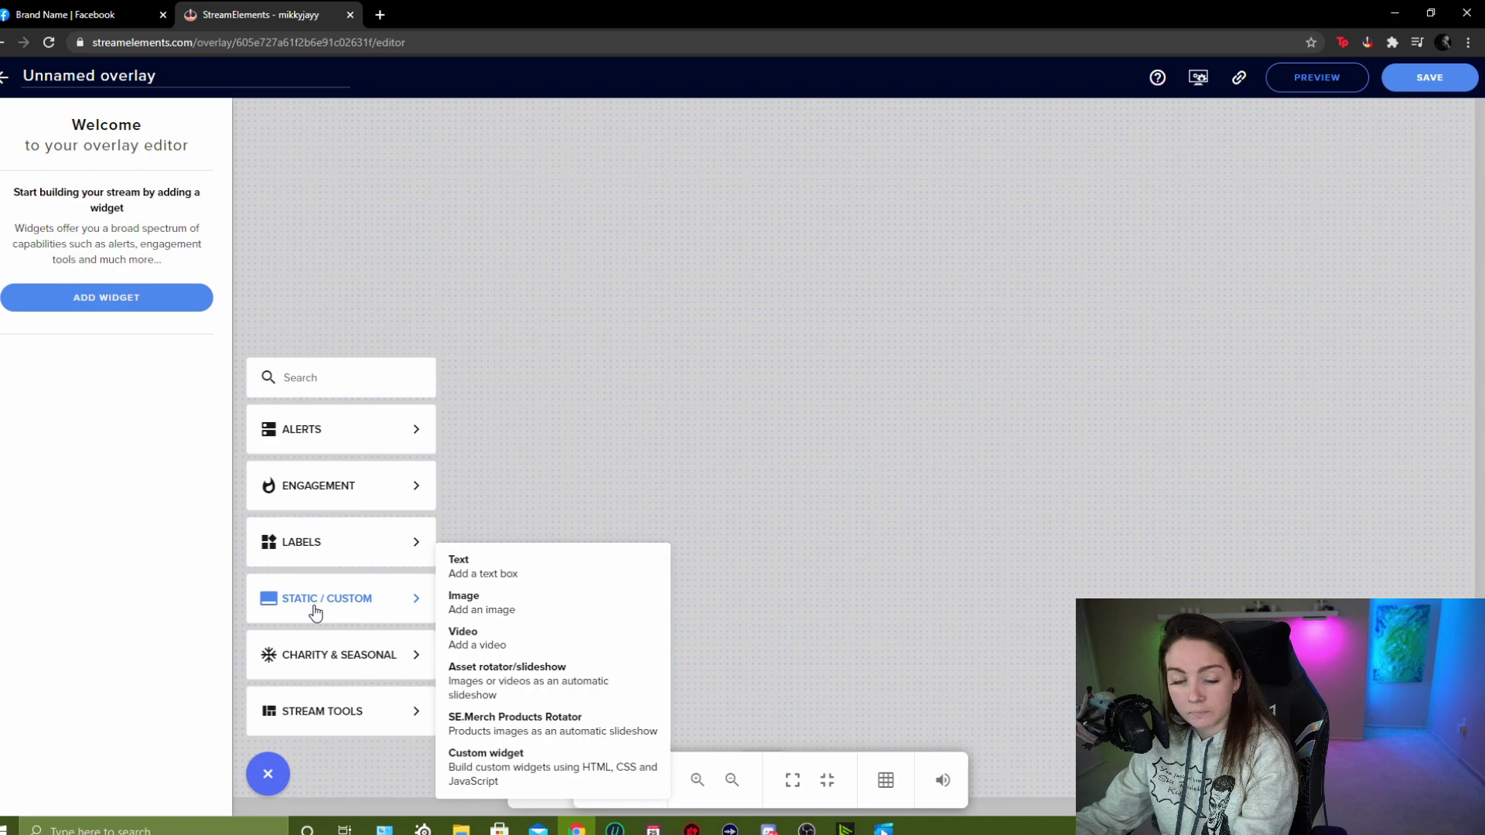
pyautogui.click(475, 611)
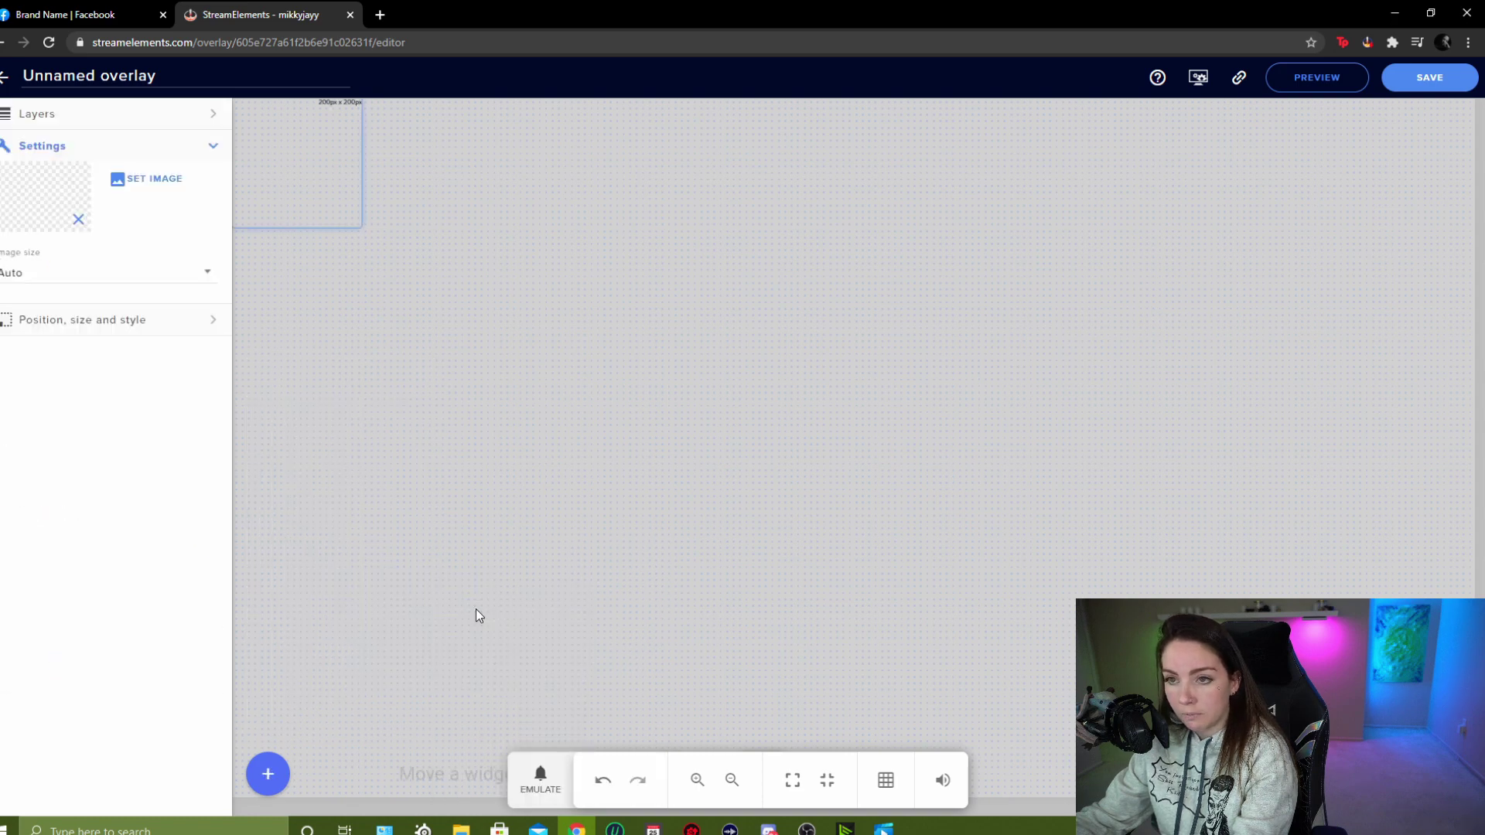
# - Upload YTTest.png from the computer to the media library and assign it to the image widget
pyautogui.click(155, 180)
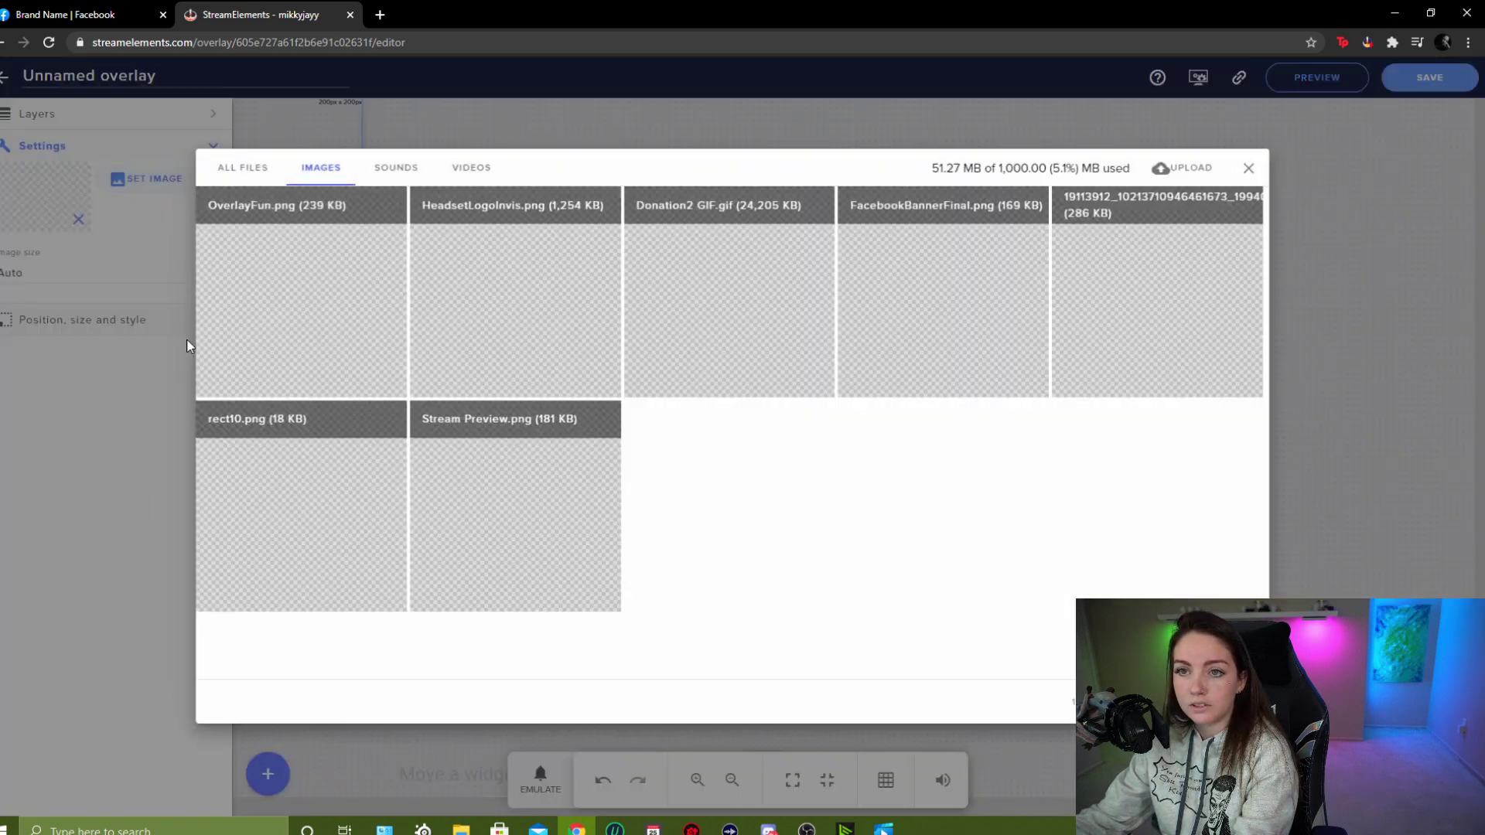
pyautogui.moveTo(232, 283)
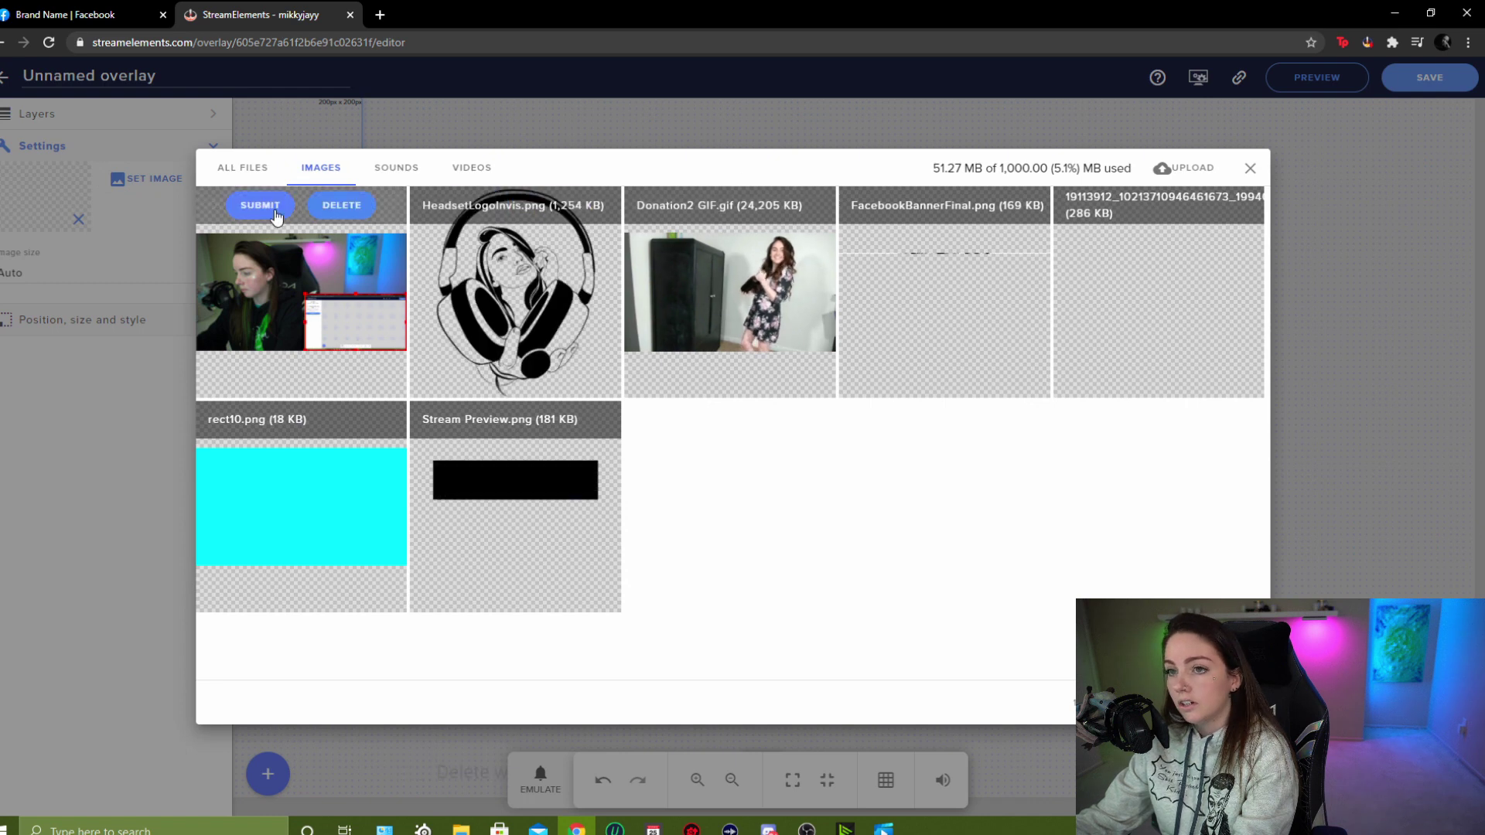
pyautogui.click(1169, 169)
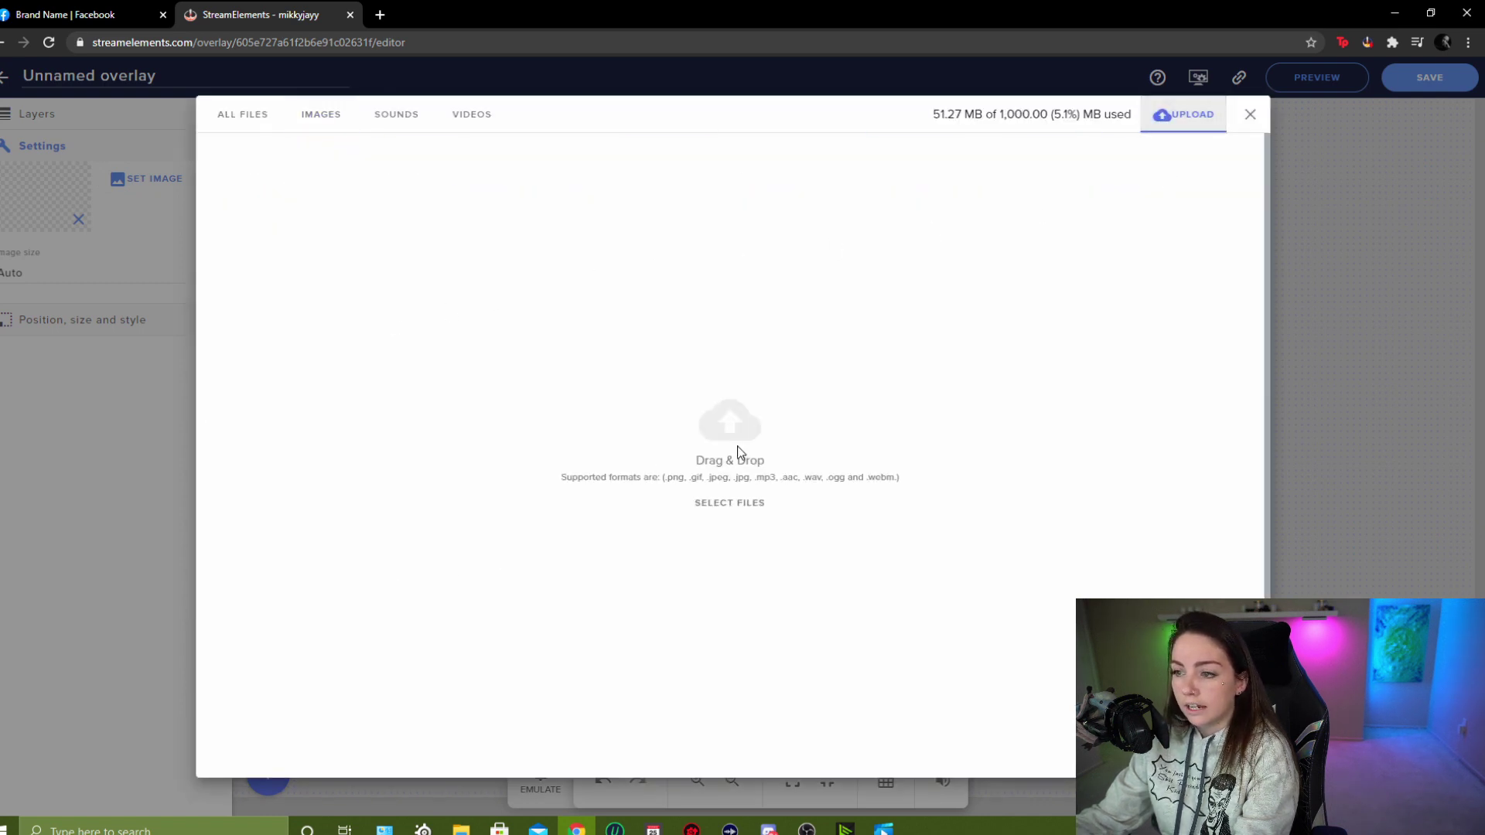
pyautogui.click(461, 826)
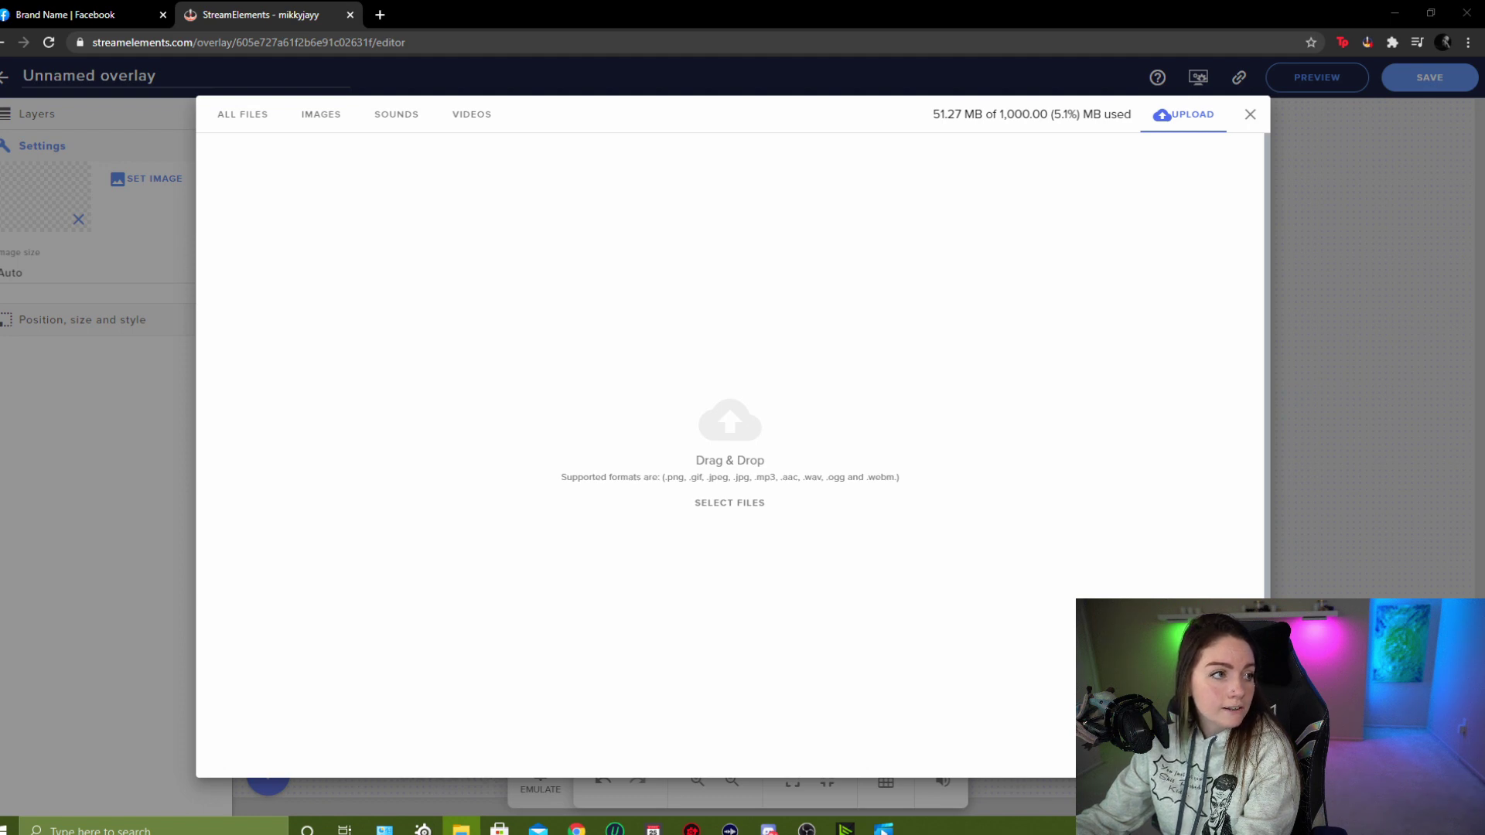
pyautogui.moveTo(0, 568); pyautogui.dragTo(783, 452)
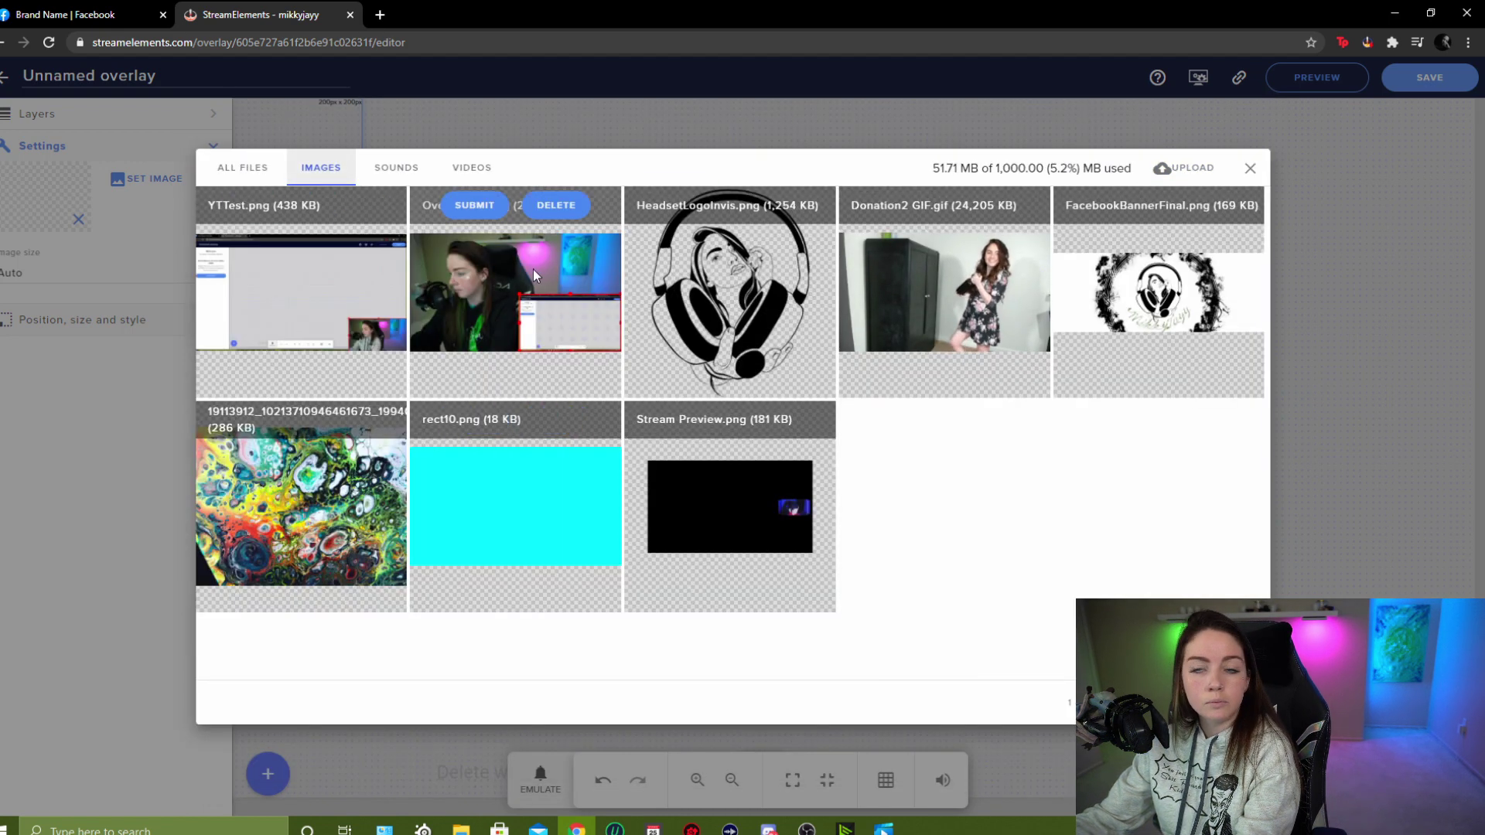
pyautogui.moveTo(269, 223)
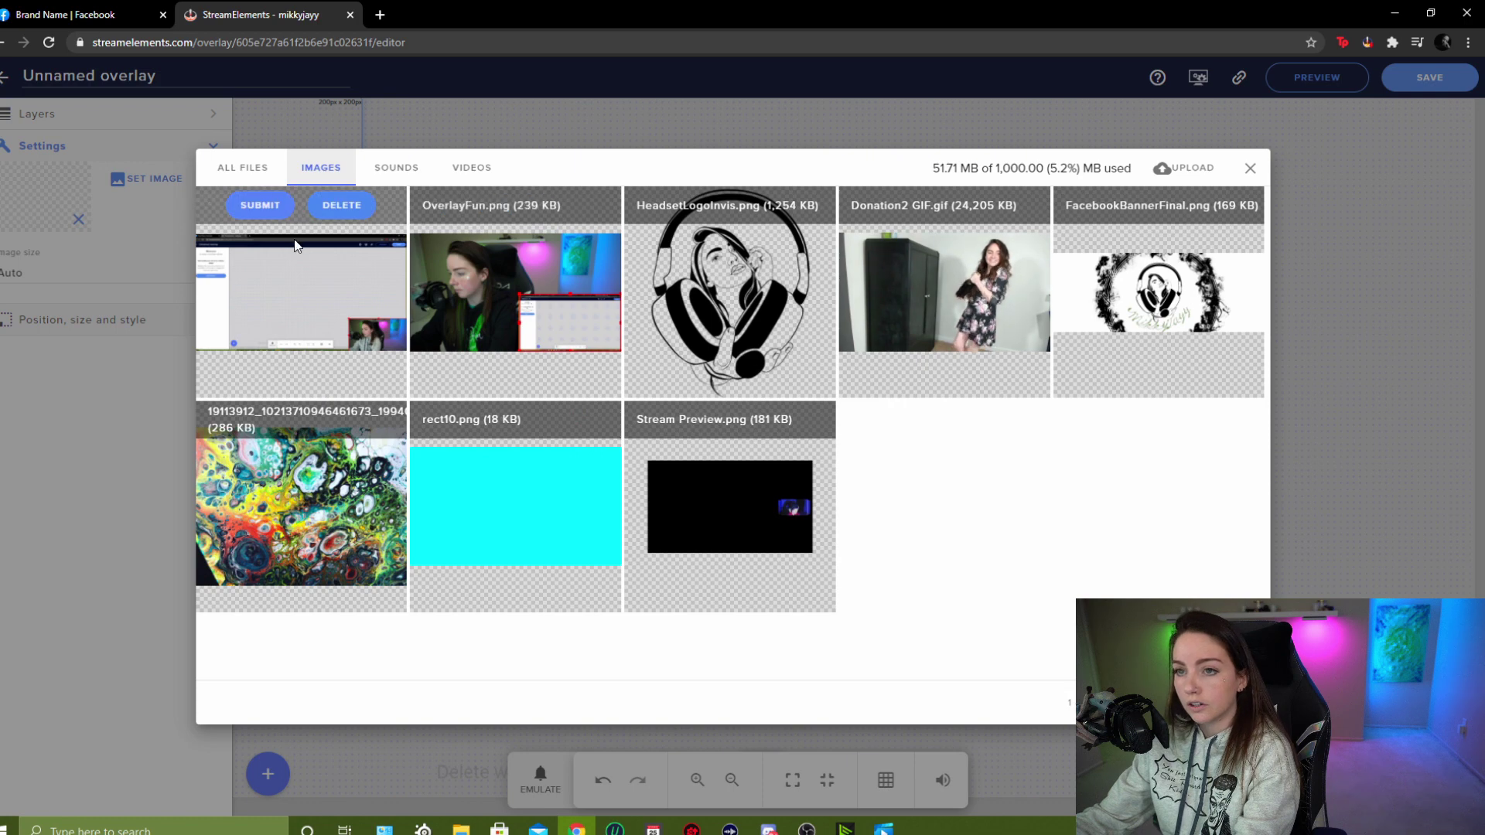
pyautogui.click(264, 211)
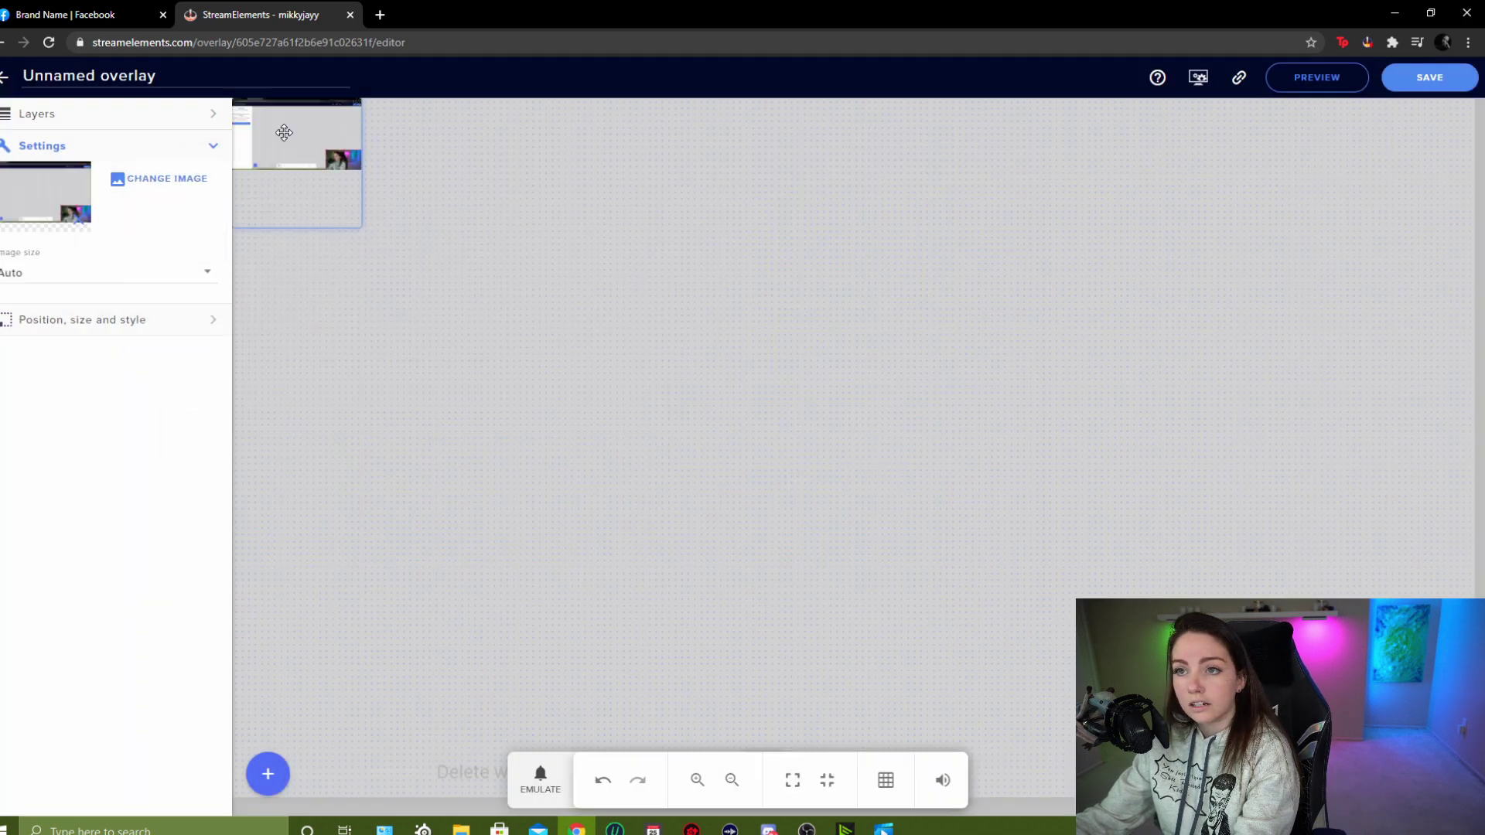
# - Enlarge the YTTest image widget and place it around the middle of the overlay canvas
pyautogui.moveTo(284, 133); pyautogui.dragTo(632, 318)
pyautogui.moveTo(708, 410); pyautogui.dragTo(1347, 707)
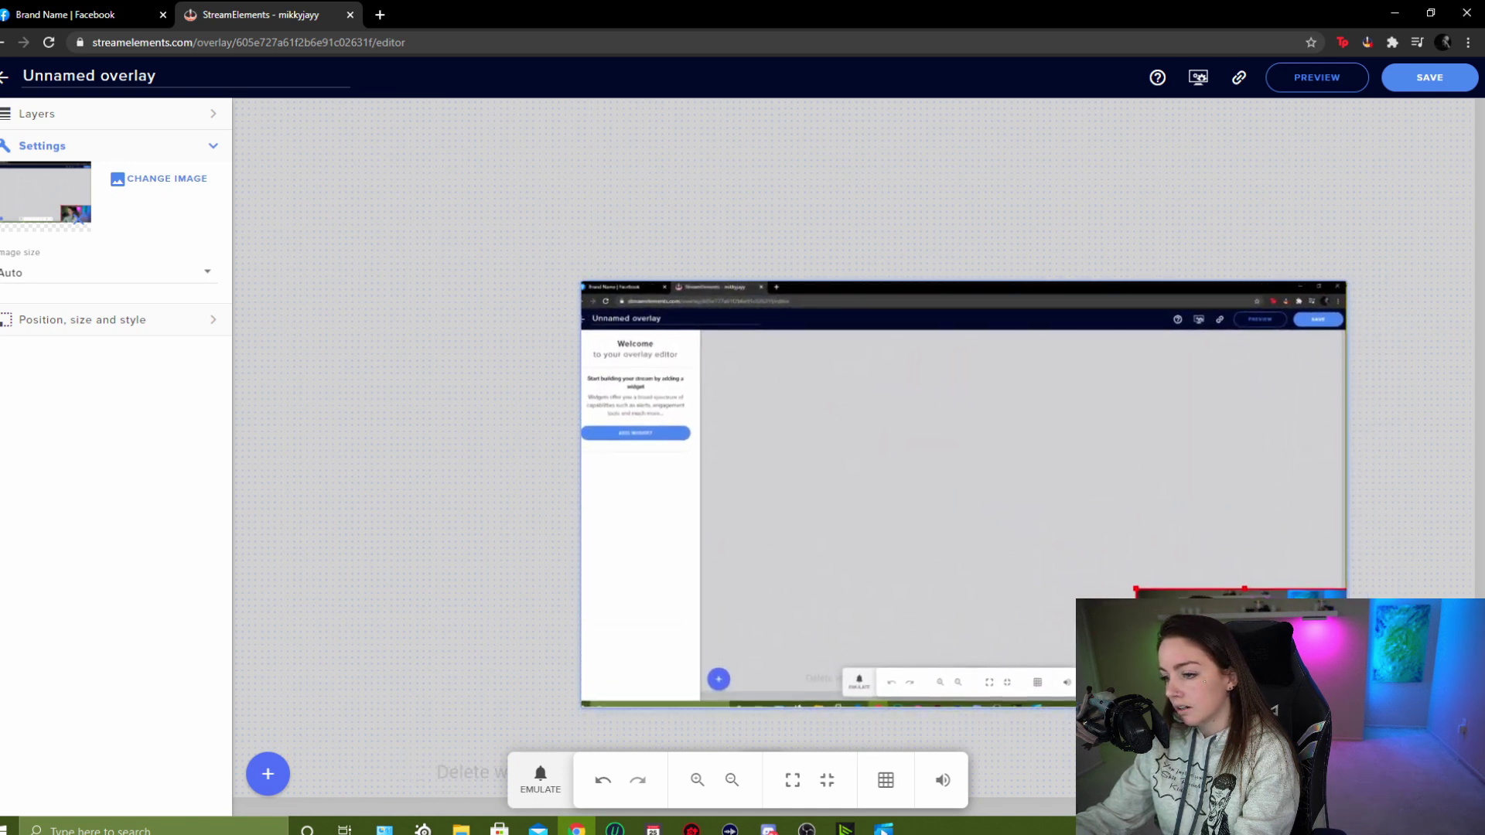
pyautogui.moveTo(1146, 566); pyautogui.dragTo(995, 513)
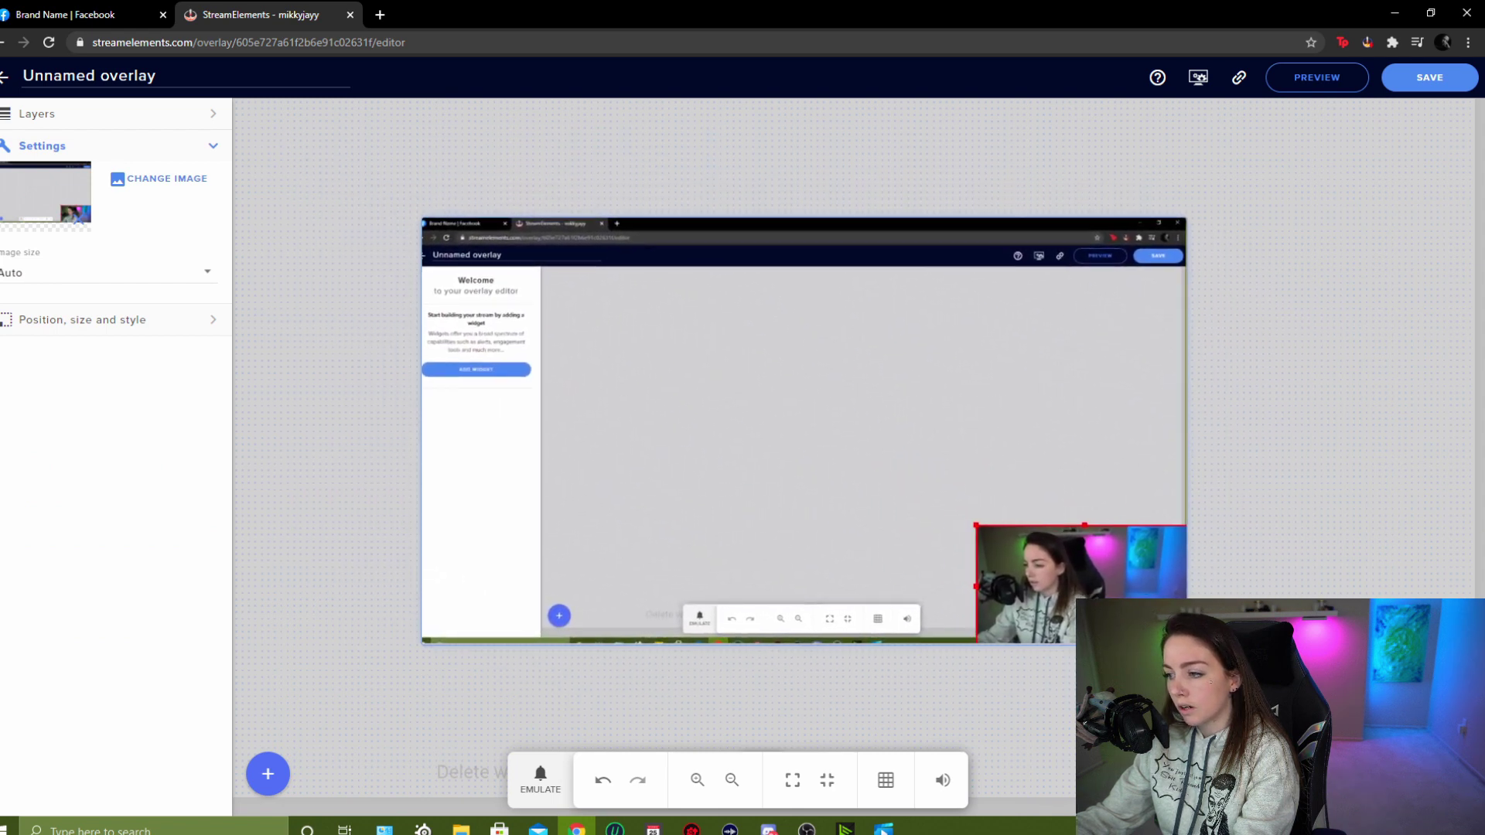
pyautogui.moveTo(1185, 644)
pyautogui.mouseDown()
pyautogui.moveTo(1325, 731)
pyautogui.moveTo(1188, 643)
pyautogui.mouseUp()
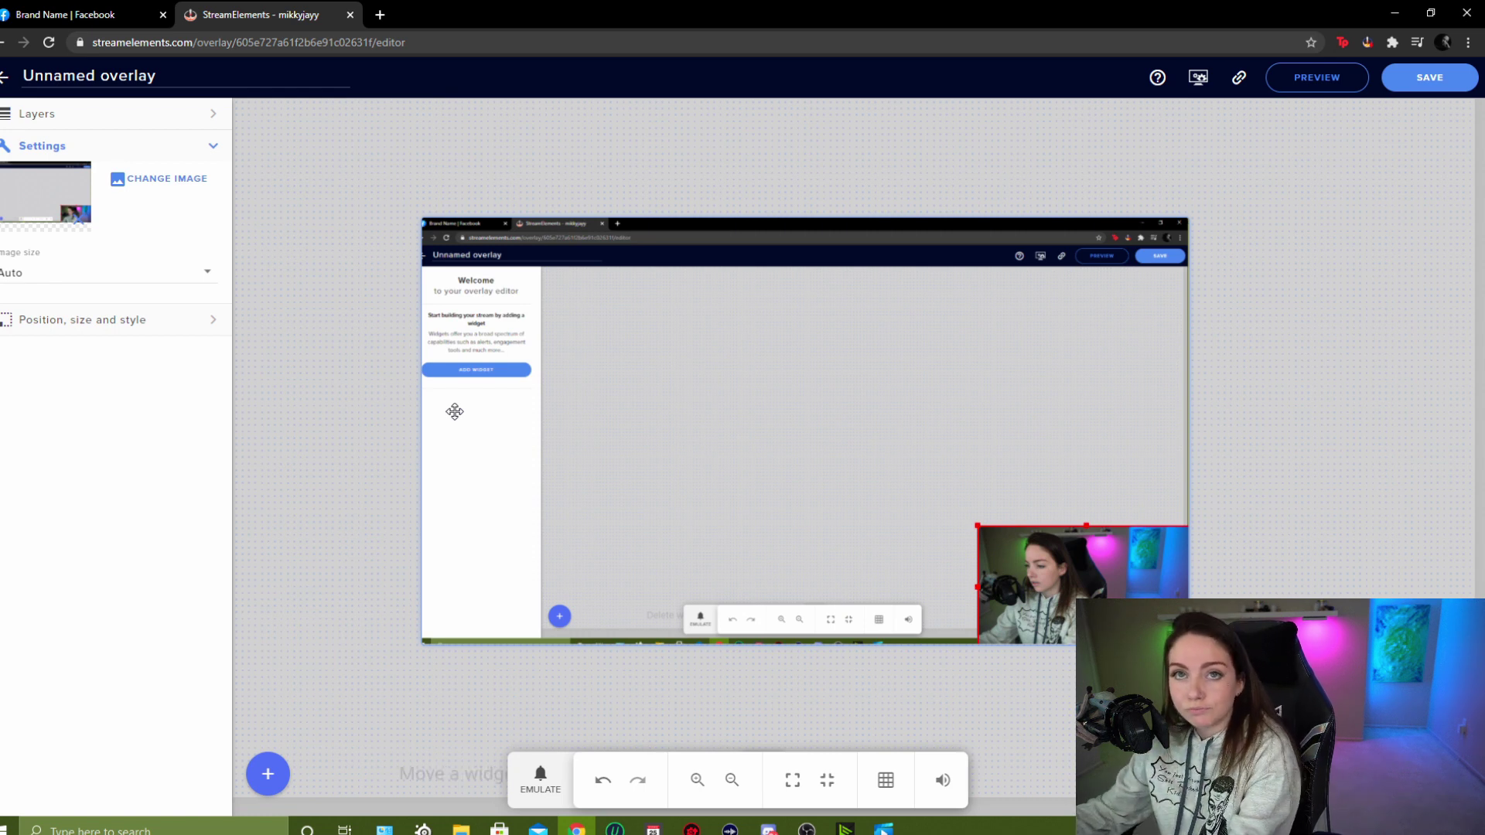
# - Add an AlertBox widget to the overlay
pyautogui.click(272, 775)
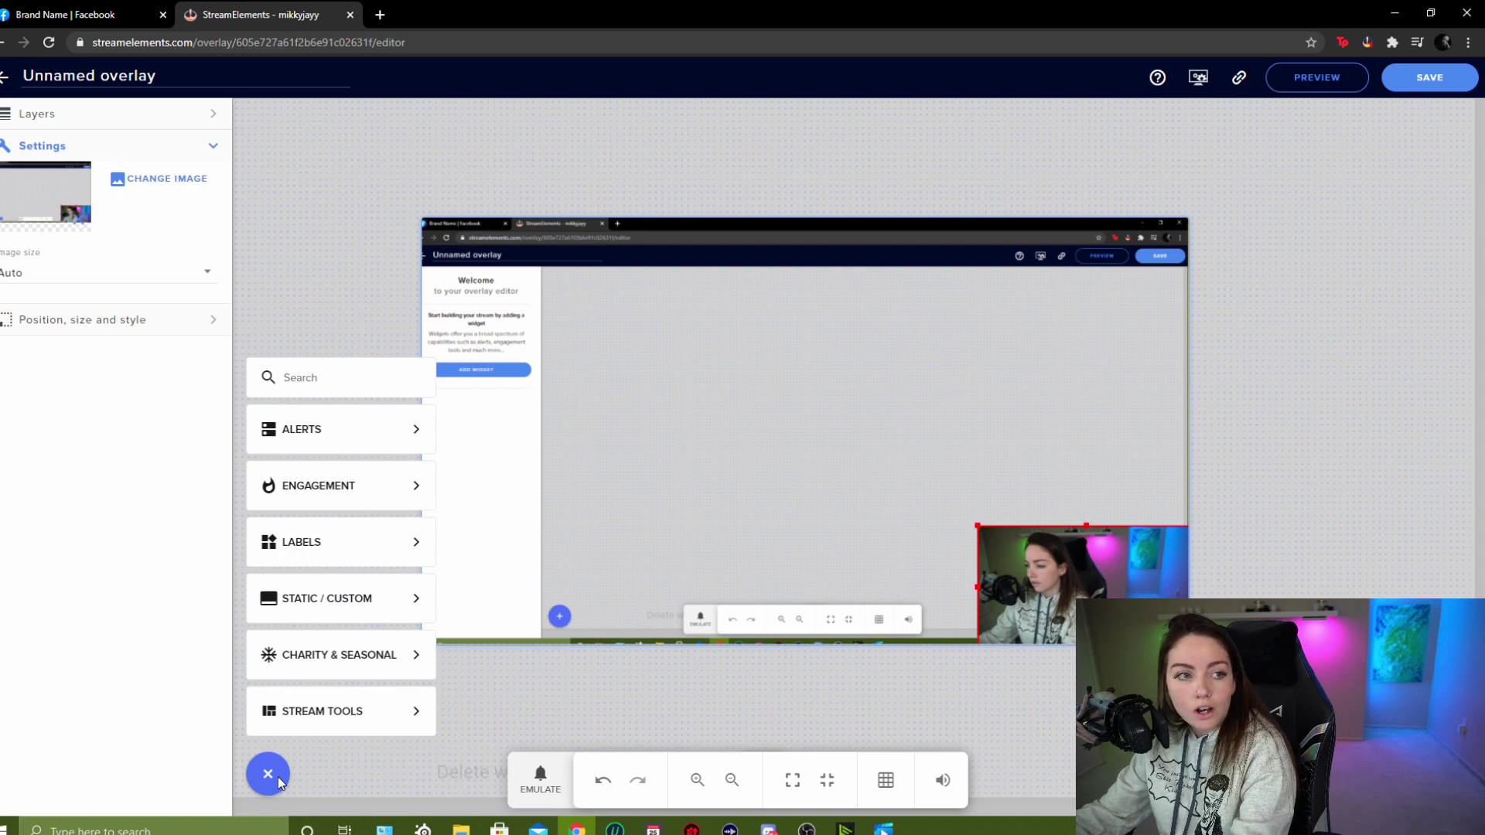
pyautogui.moveTo(317, 716)
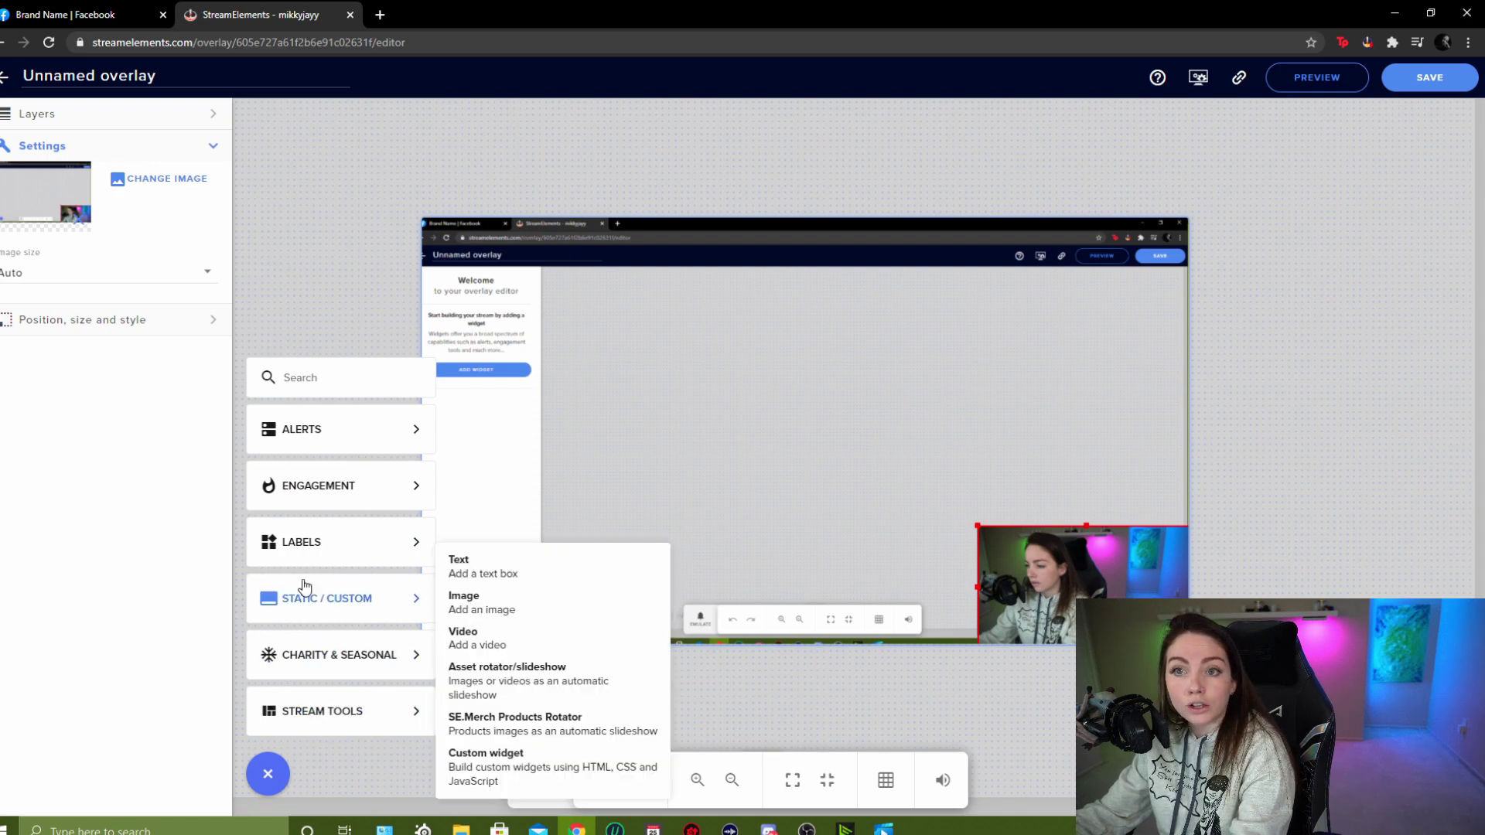
pyautogui.moveTo(270, 423)
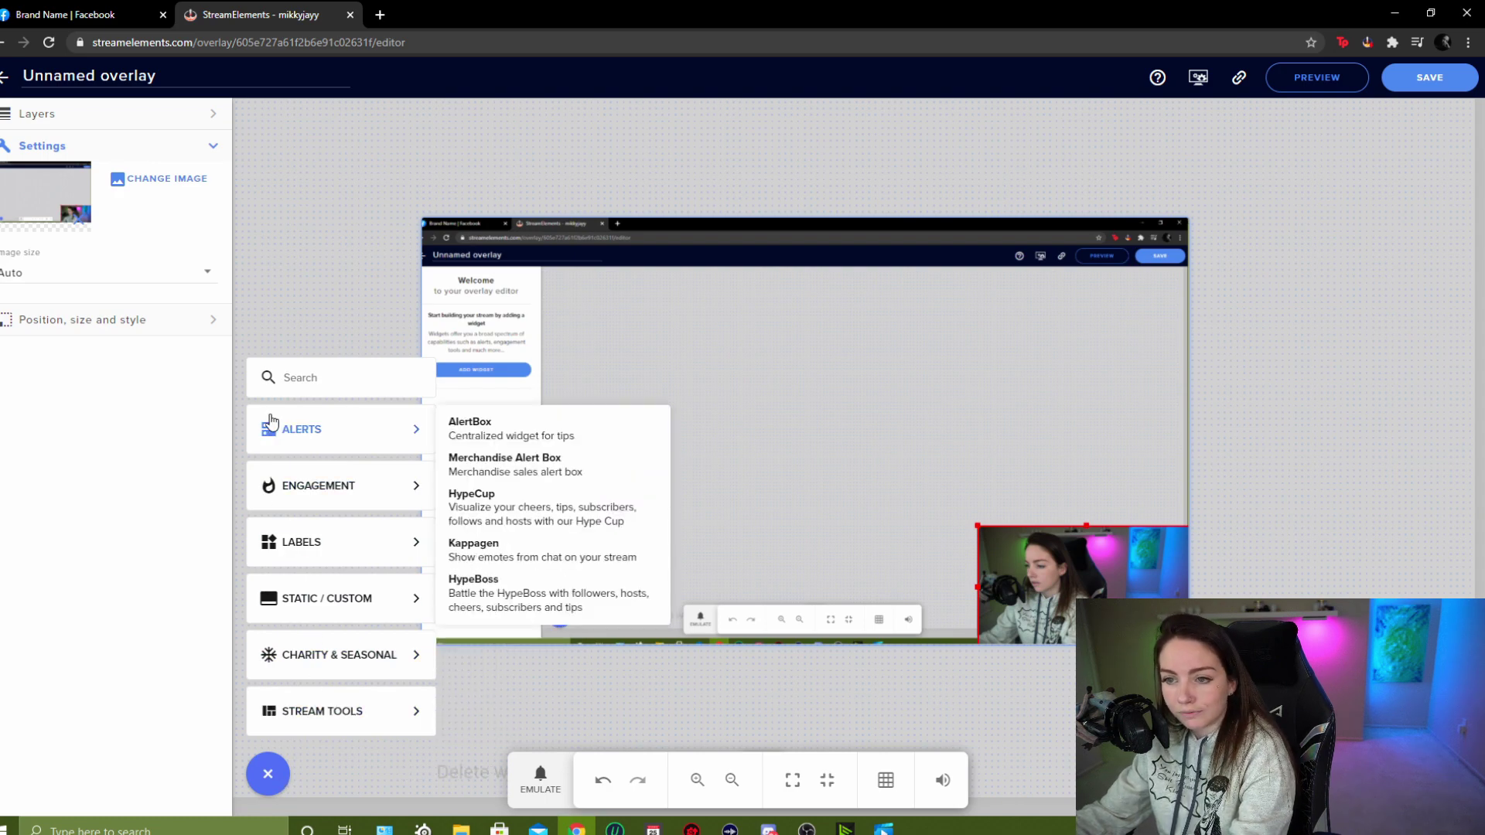
pyautogui.click(470, 435)
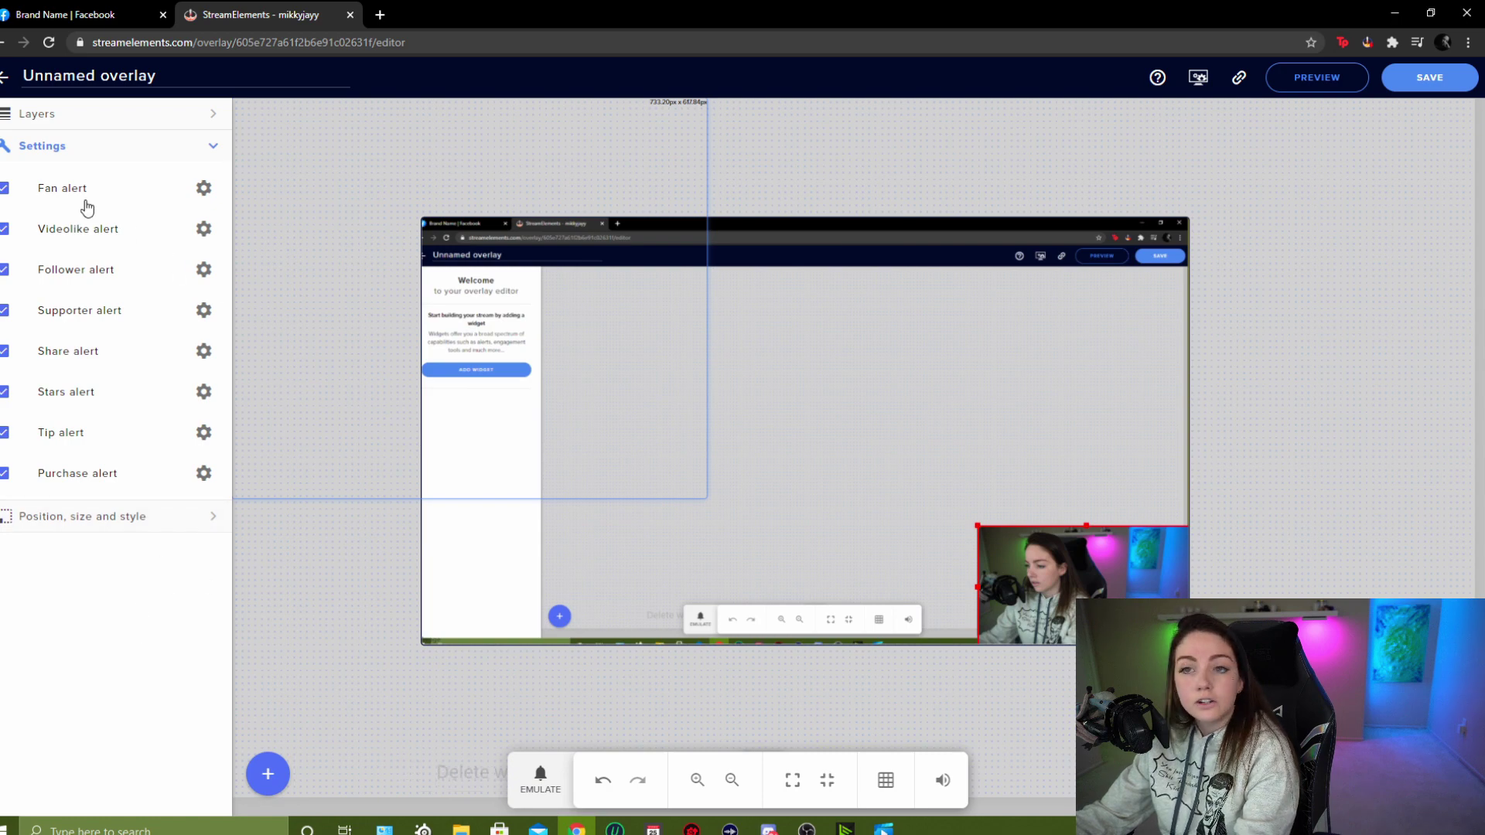
# - Open the fan alert's advanced settings and review its layout, message, variations and text-to-speech options
pyautogui.click(204, 190)
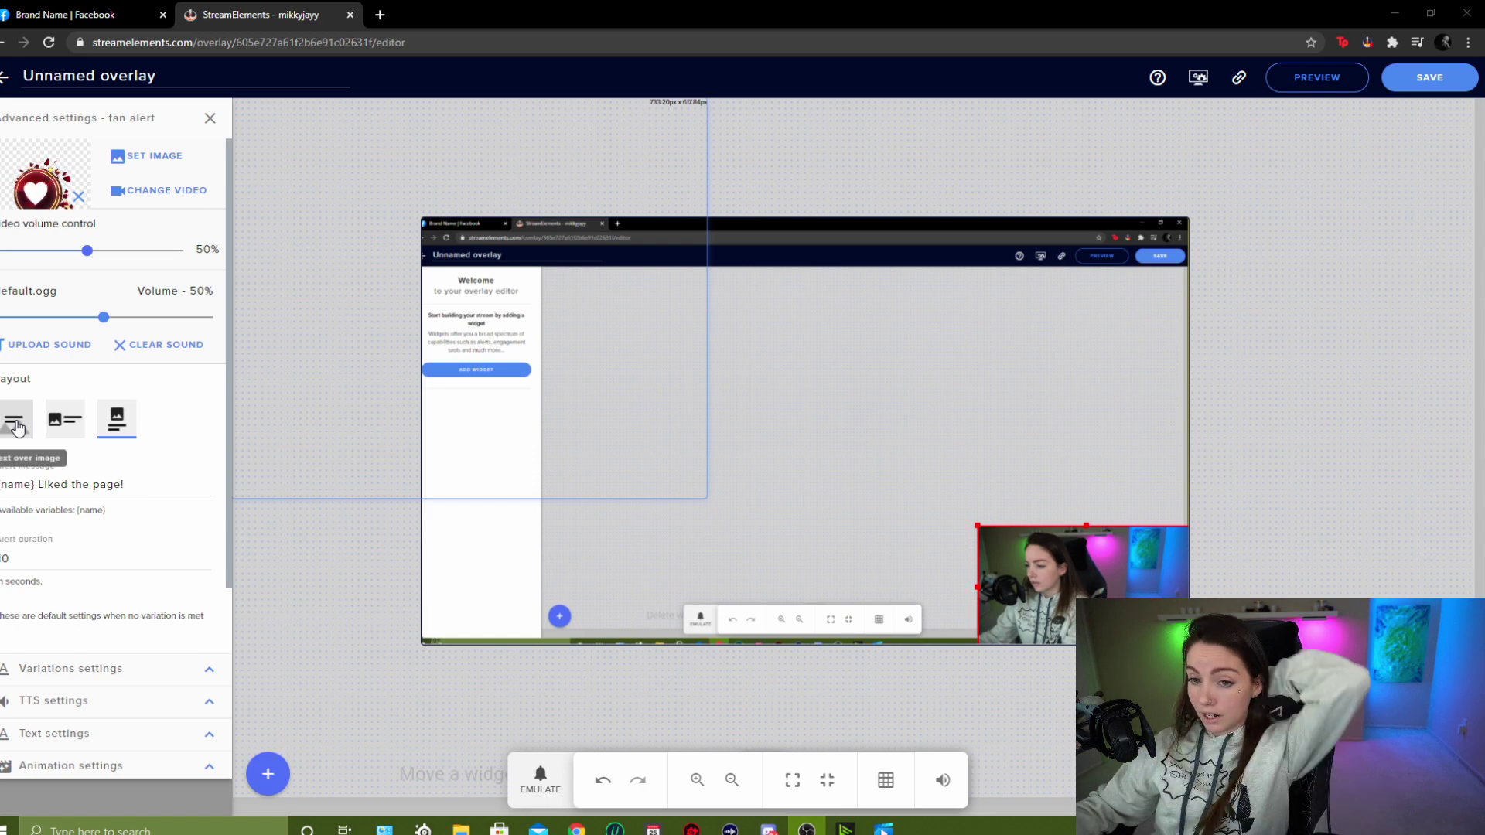
pyautogui.scroll(-1, 206, 447)
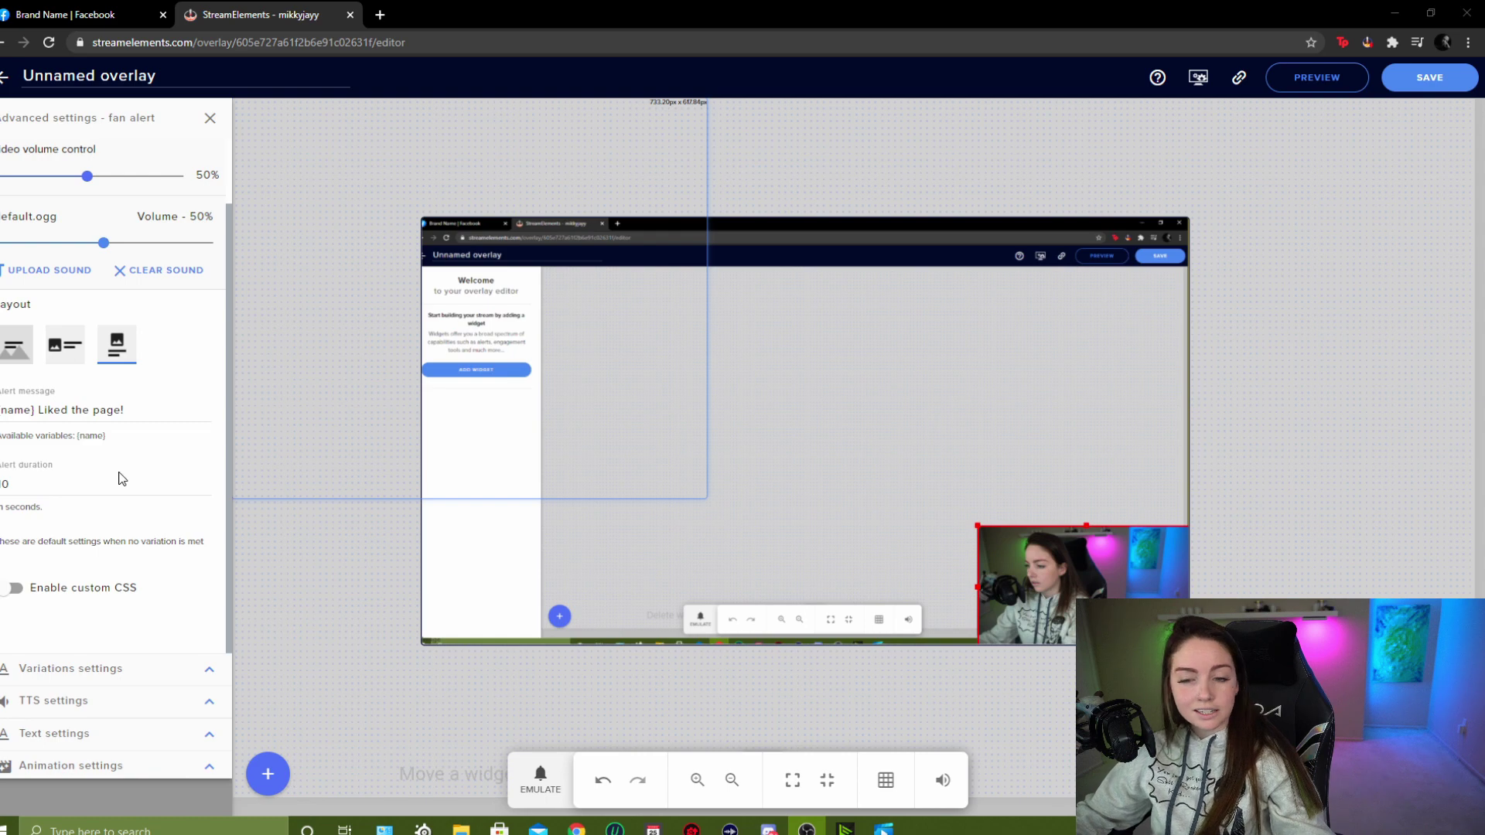
pyautogui.click(202, 667)
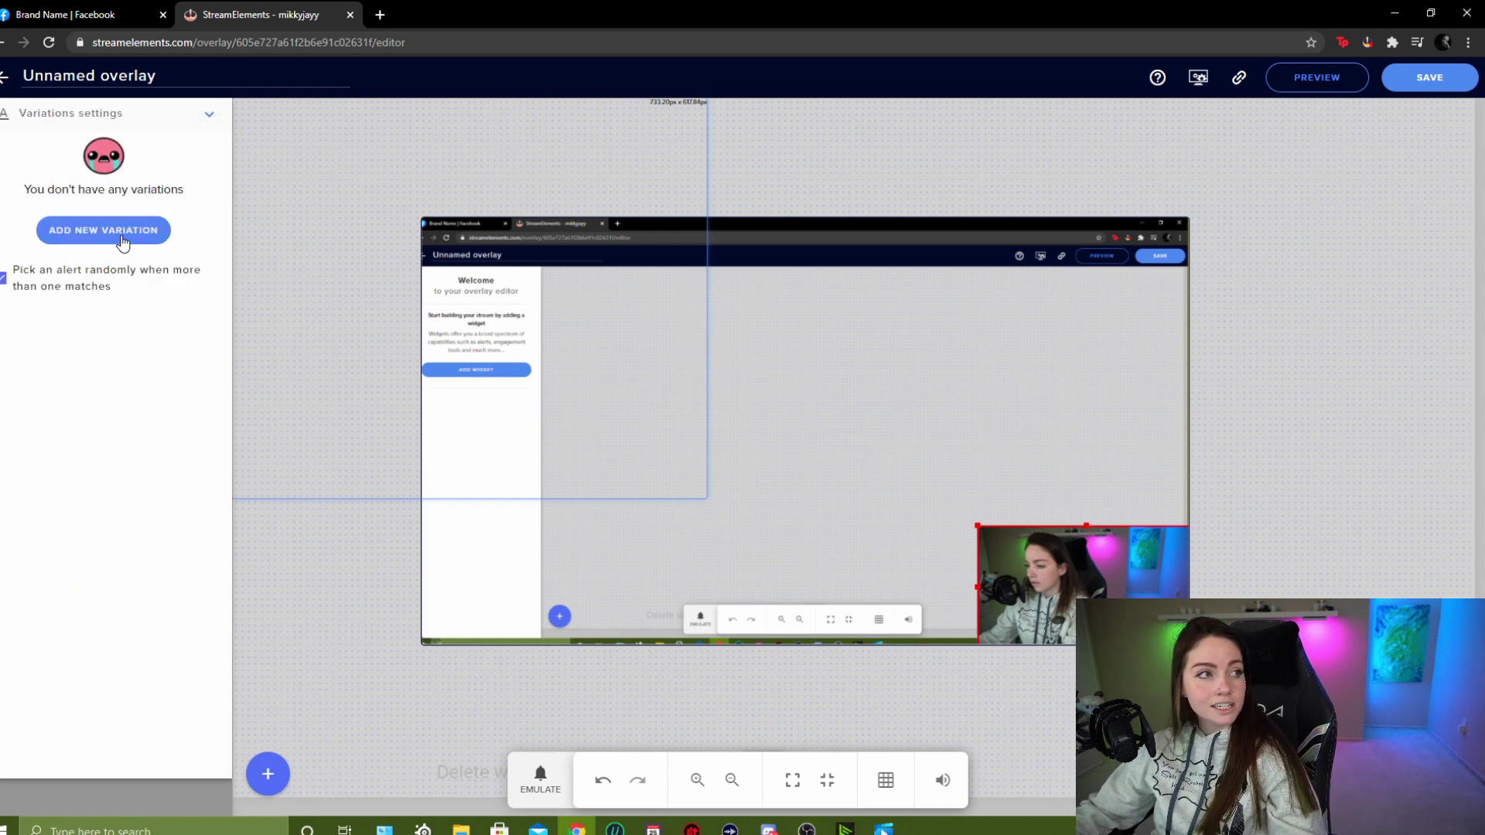
pyautogui.click(207, 115)
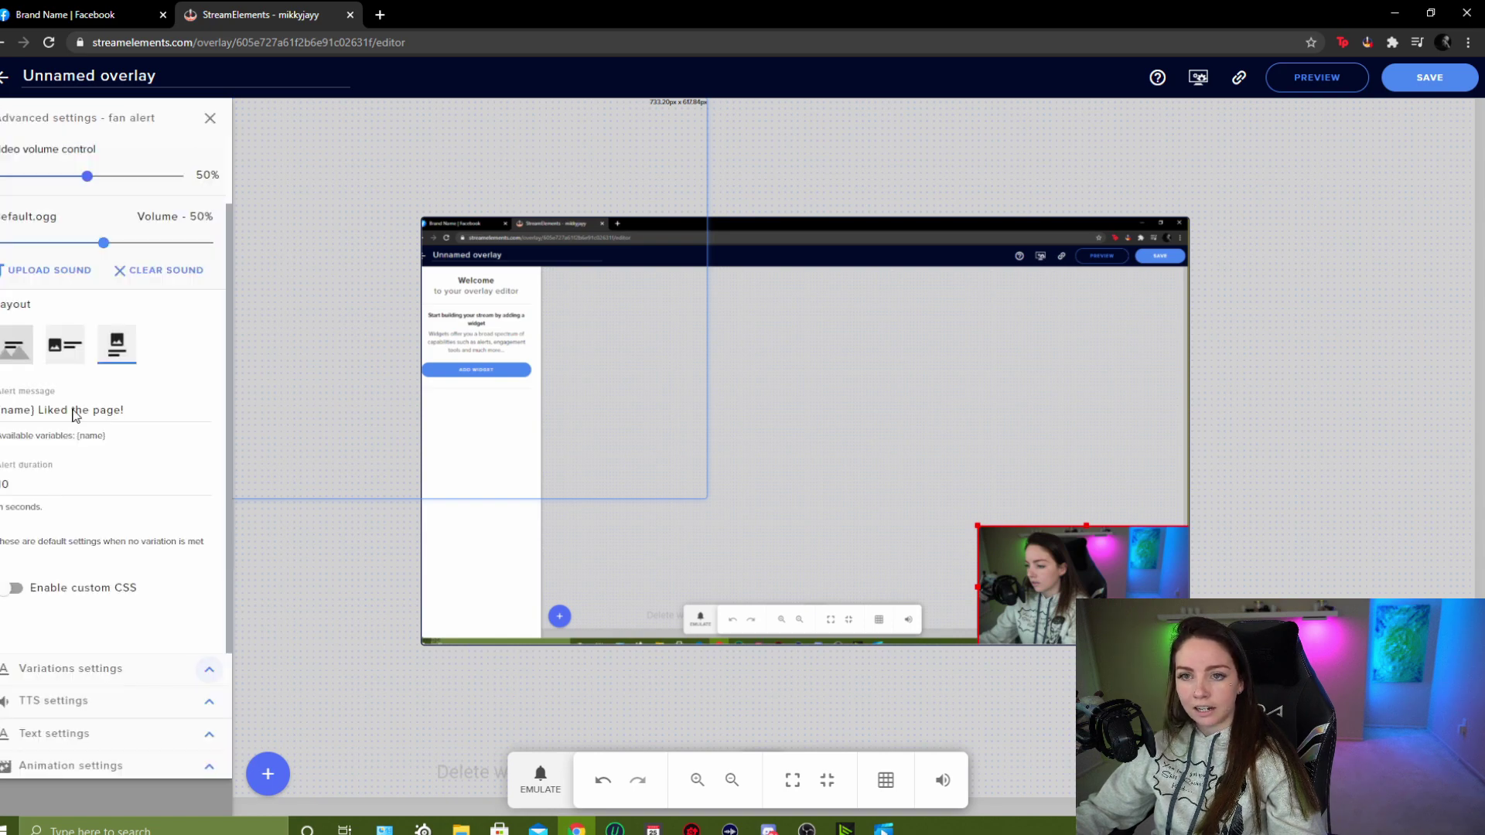
pyautogui.click(210, 702)
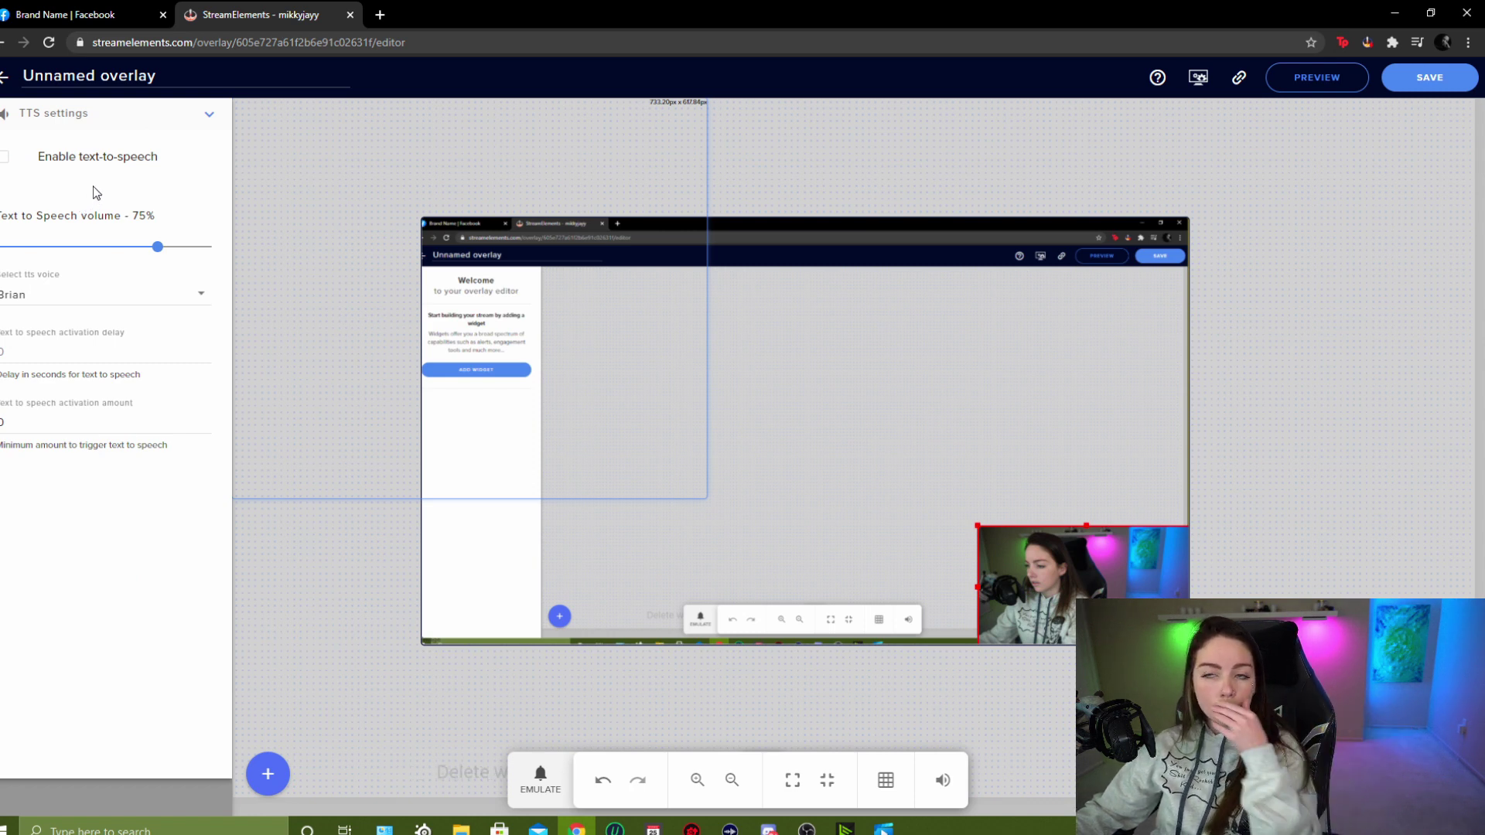
pyautogui.click(209, 115)
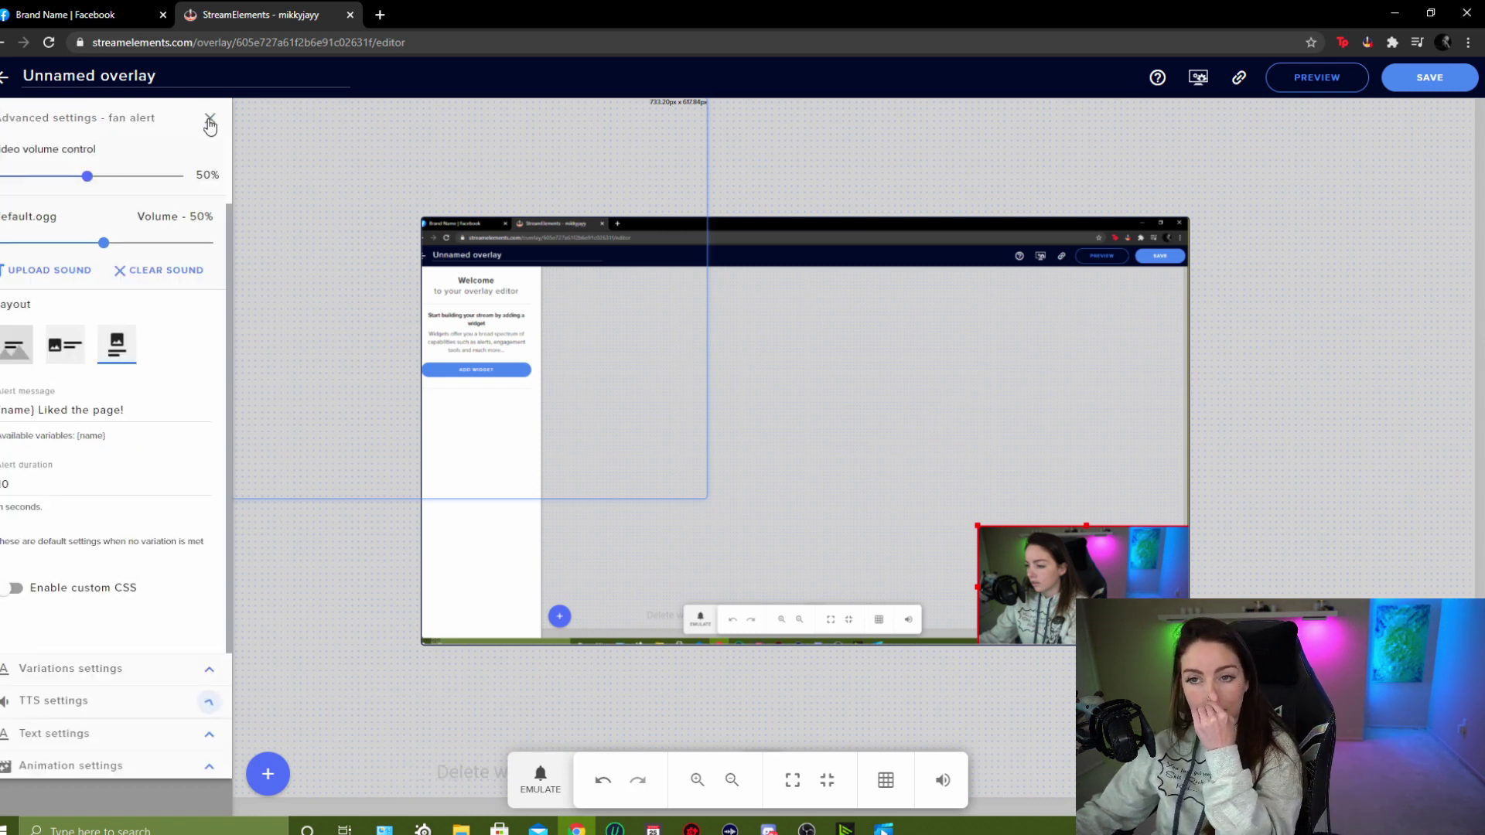
# - Open the fan alert's text settings and browse the available fonts
pyautogui.click(206, 737)
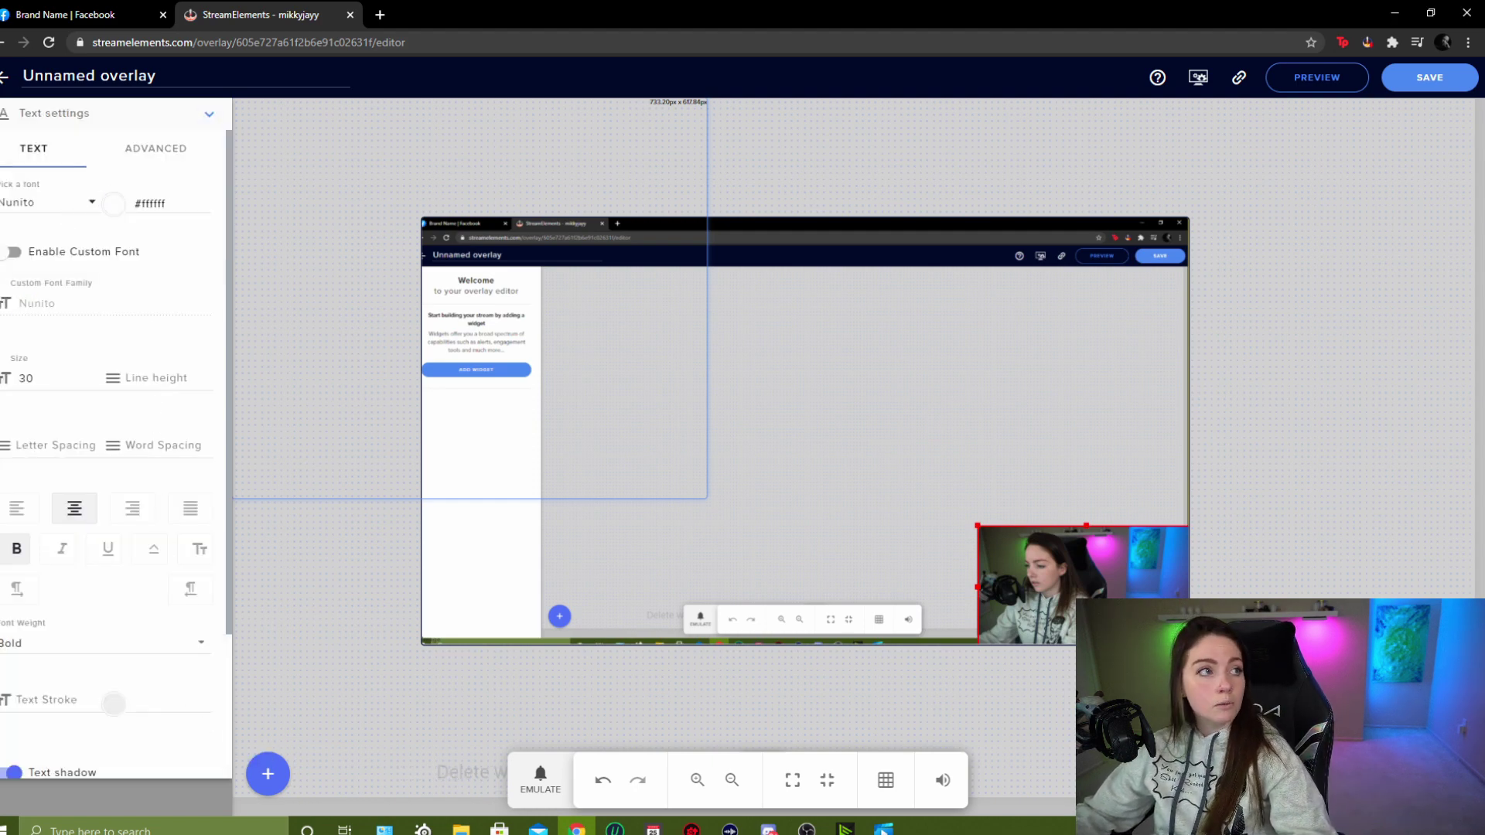
pyautogui.hotkey('alt', 'Tab')
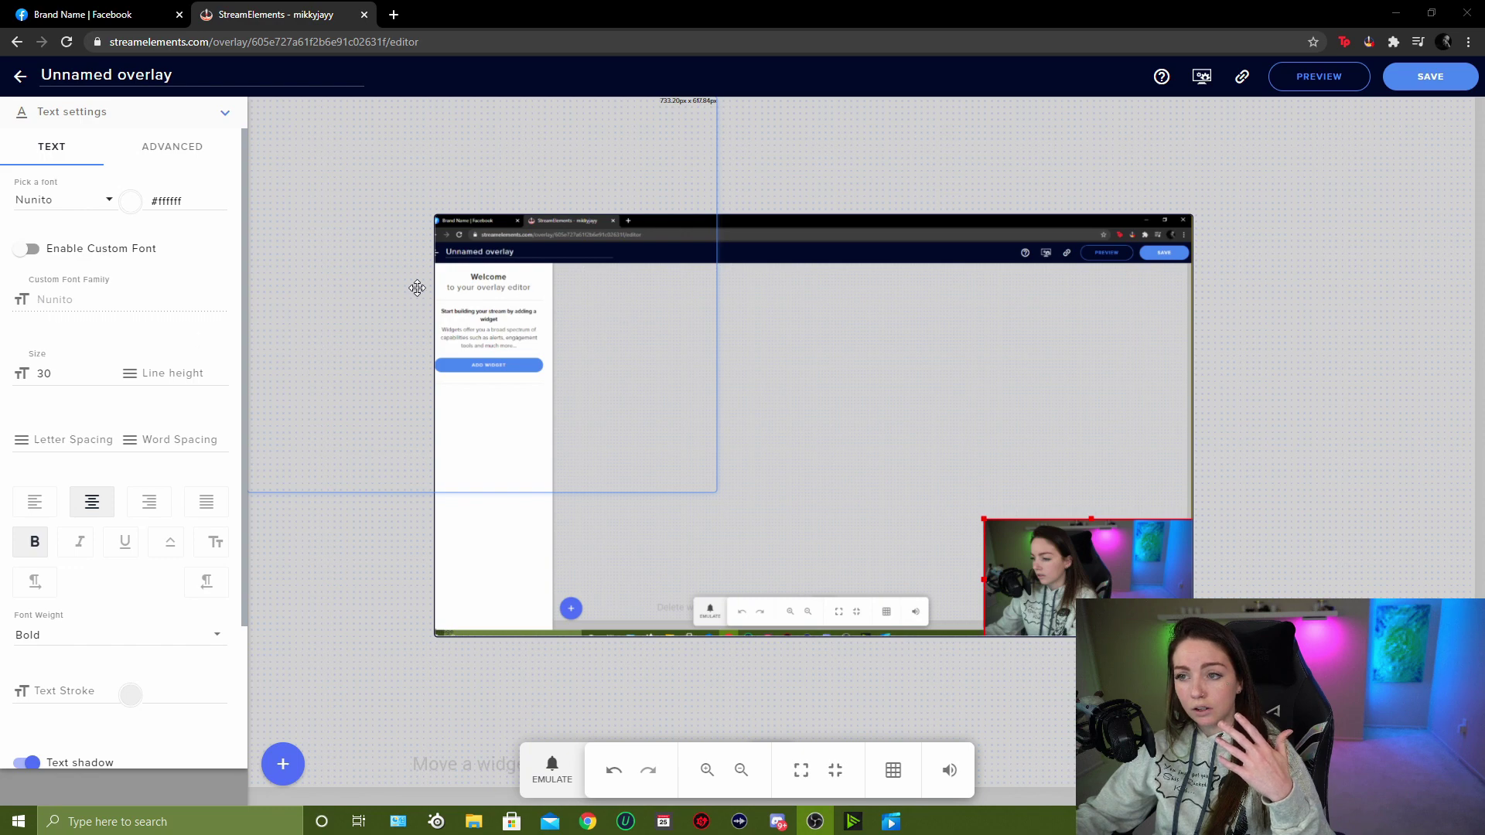
pyautogui.click(68, 204)
pyautogui.scroll(-17, 74, 271)
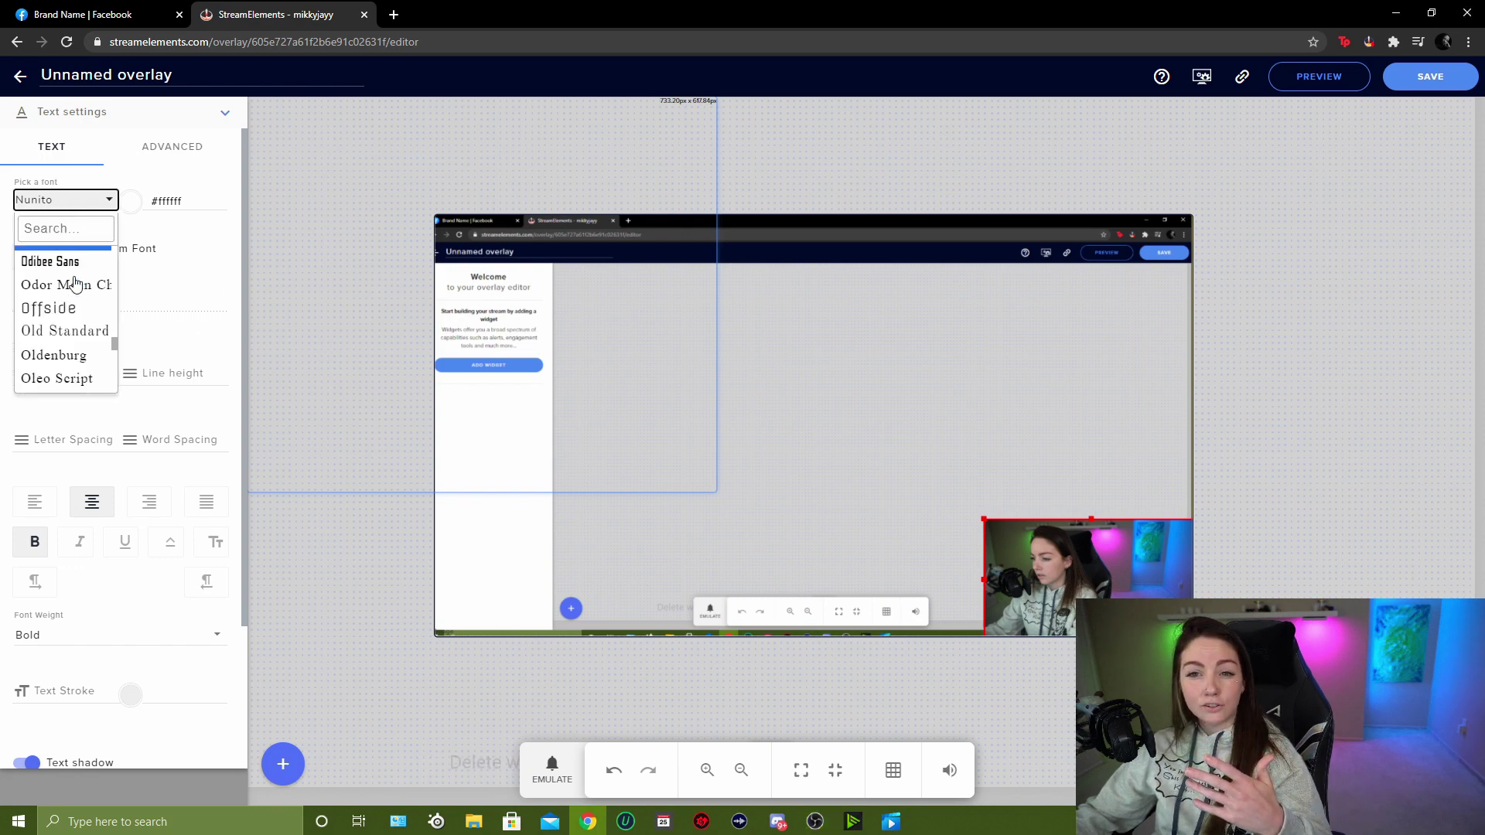
pyautogui.scroll(-15, 75, 283)
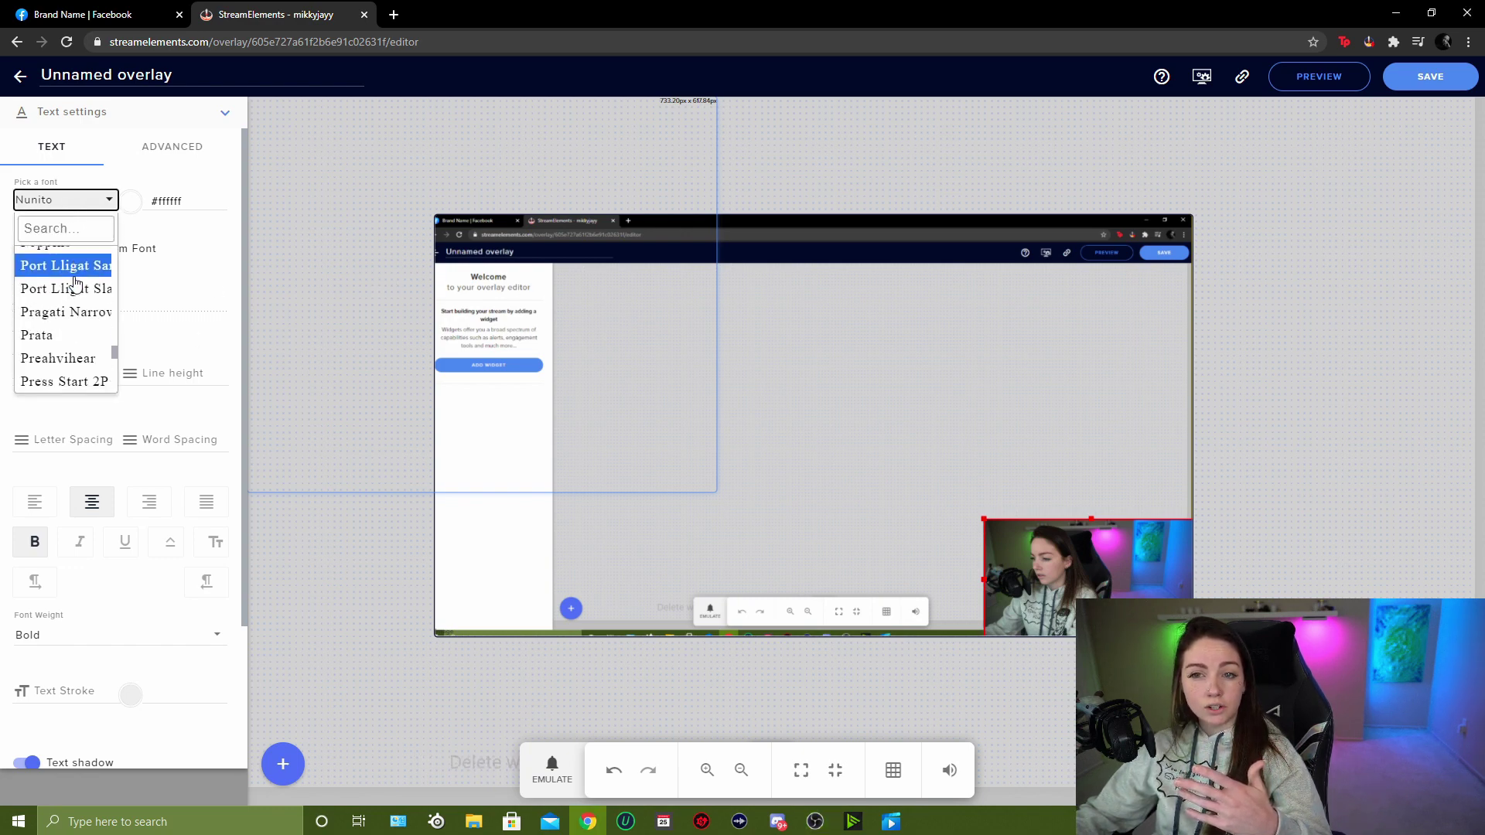
pyautogui.scroll(-3, 75, 283)
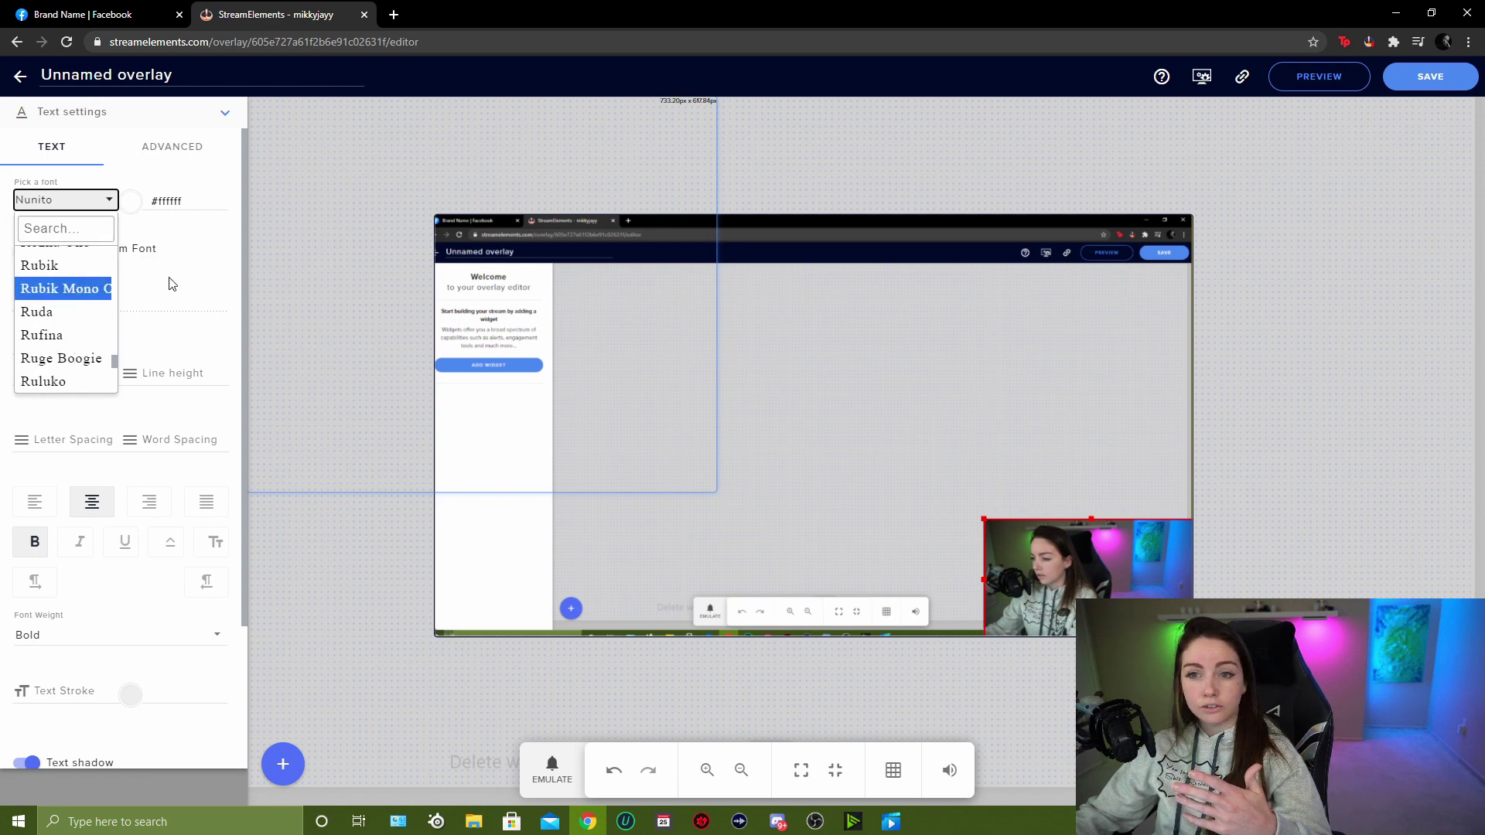
pyautogui.click(168, 283)
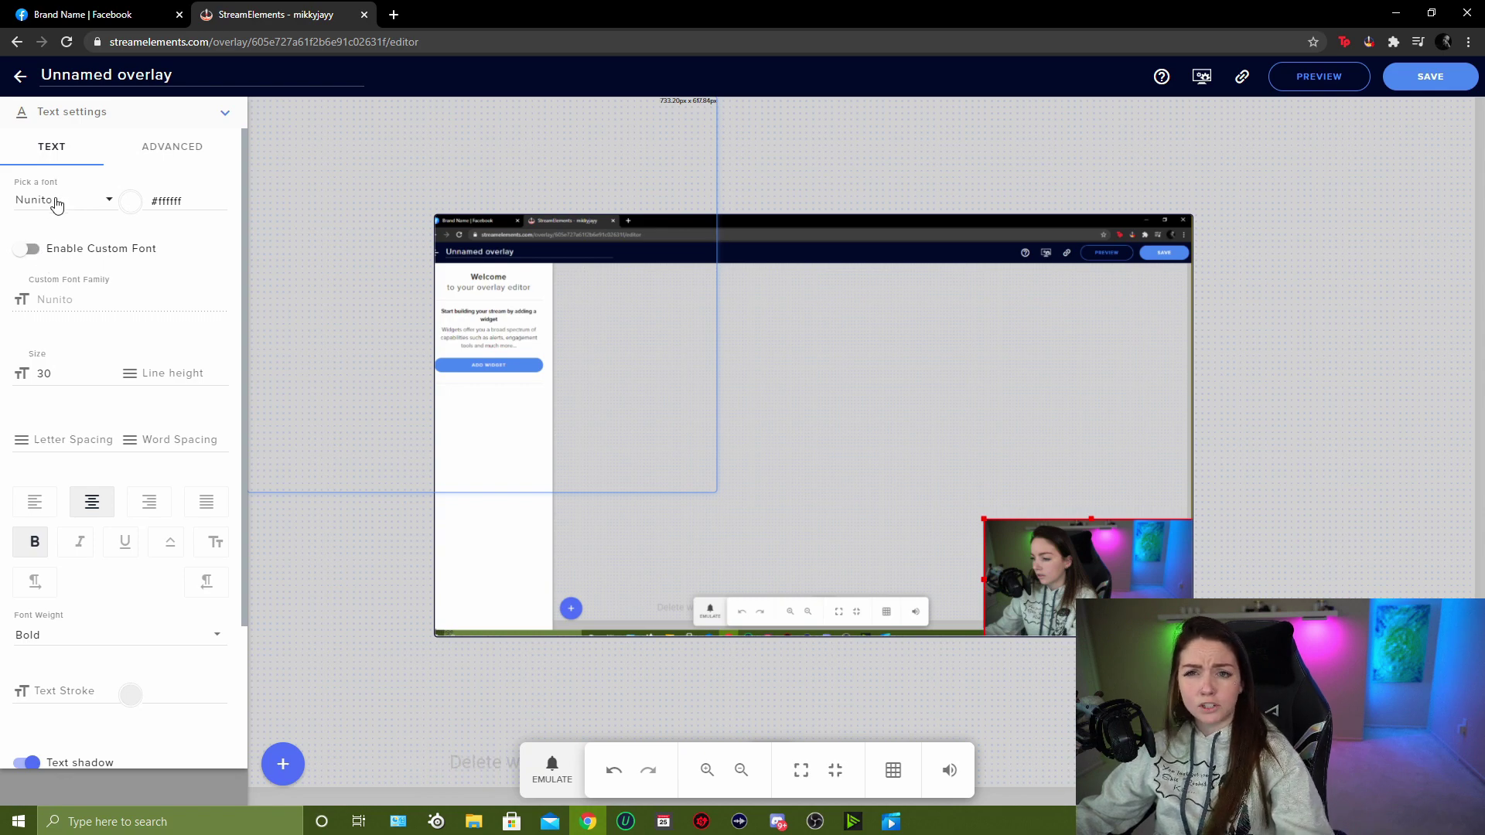
# - Examine the fan alert's text colour, size, alignment, weight, shadow and highlight options
pyautogui.scroll(-3, 128, 288)
pyautogui.scroll(2, 128, 287)
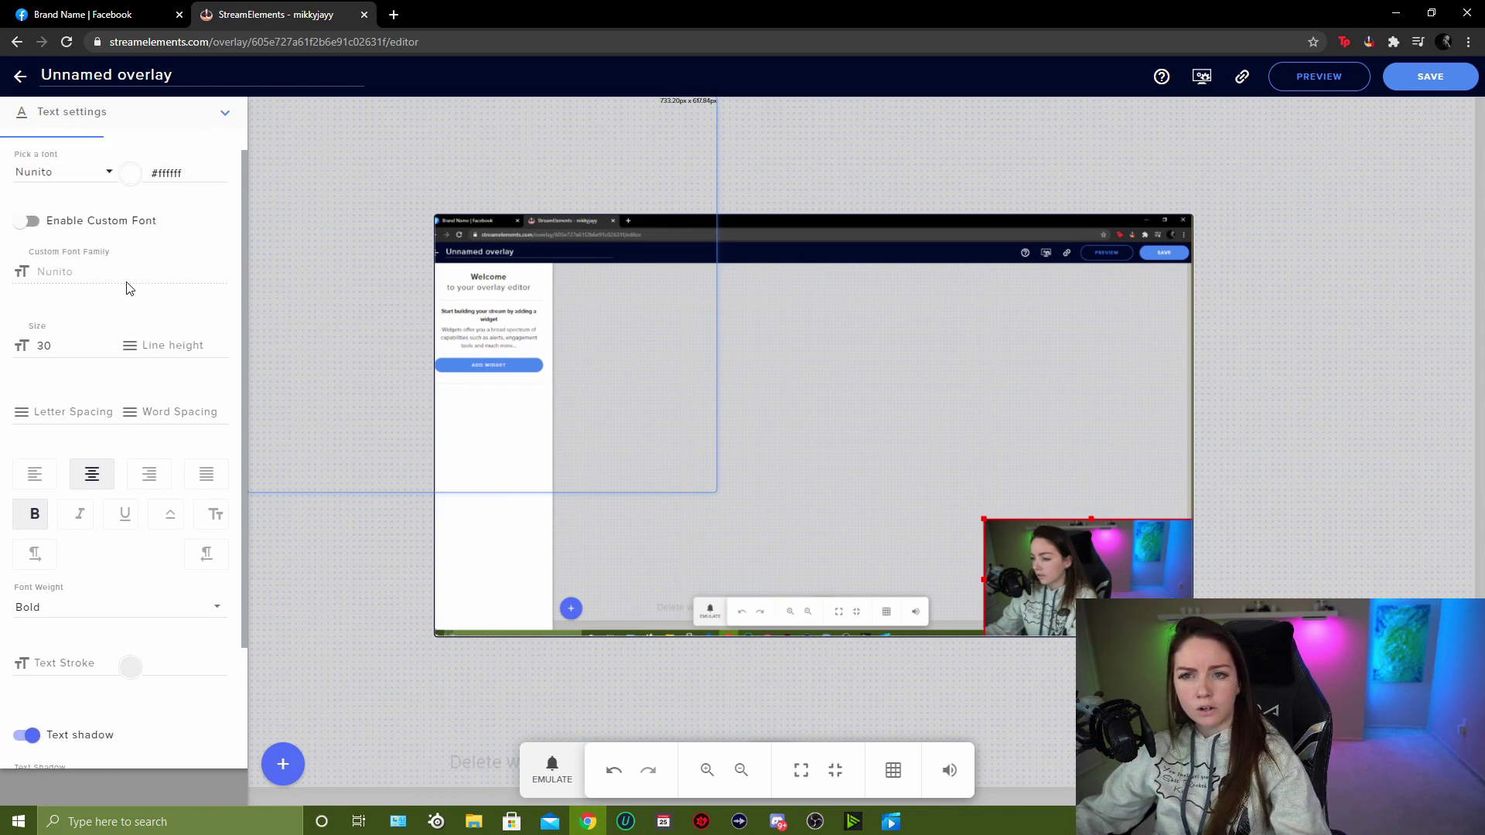
pyautogui.scroll(-2, 128, 287)
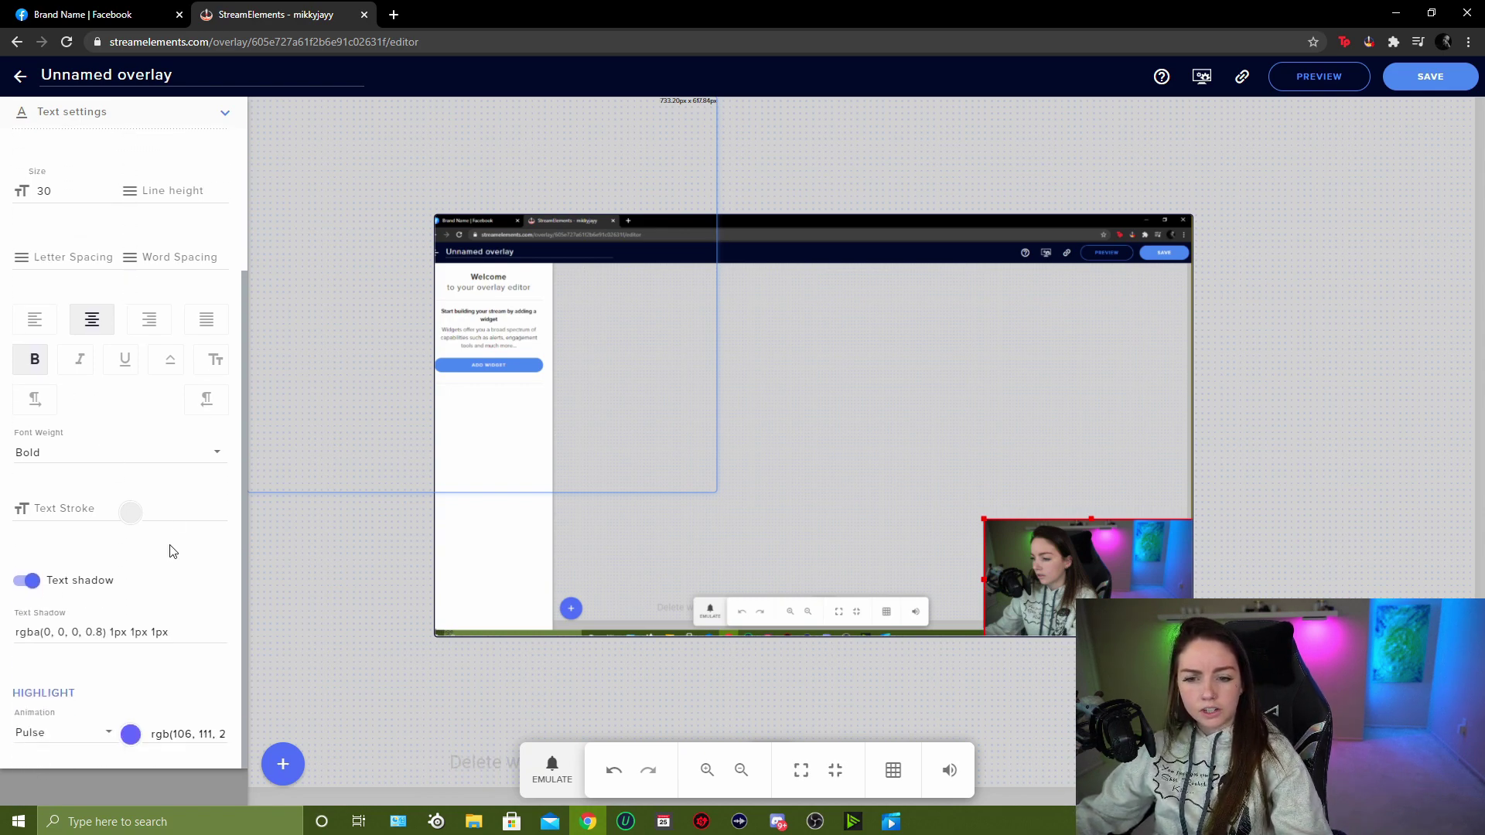
pyautogui.scroll(3, 125, 247)
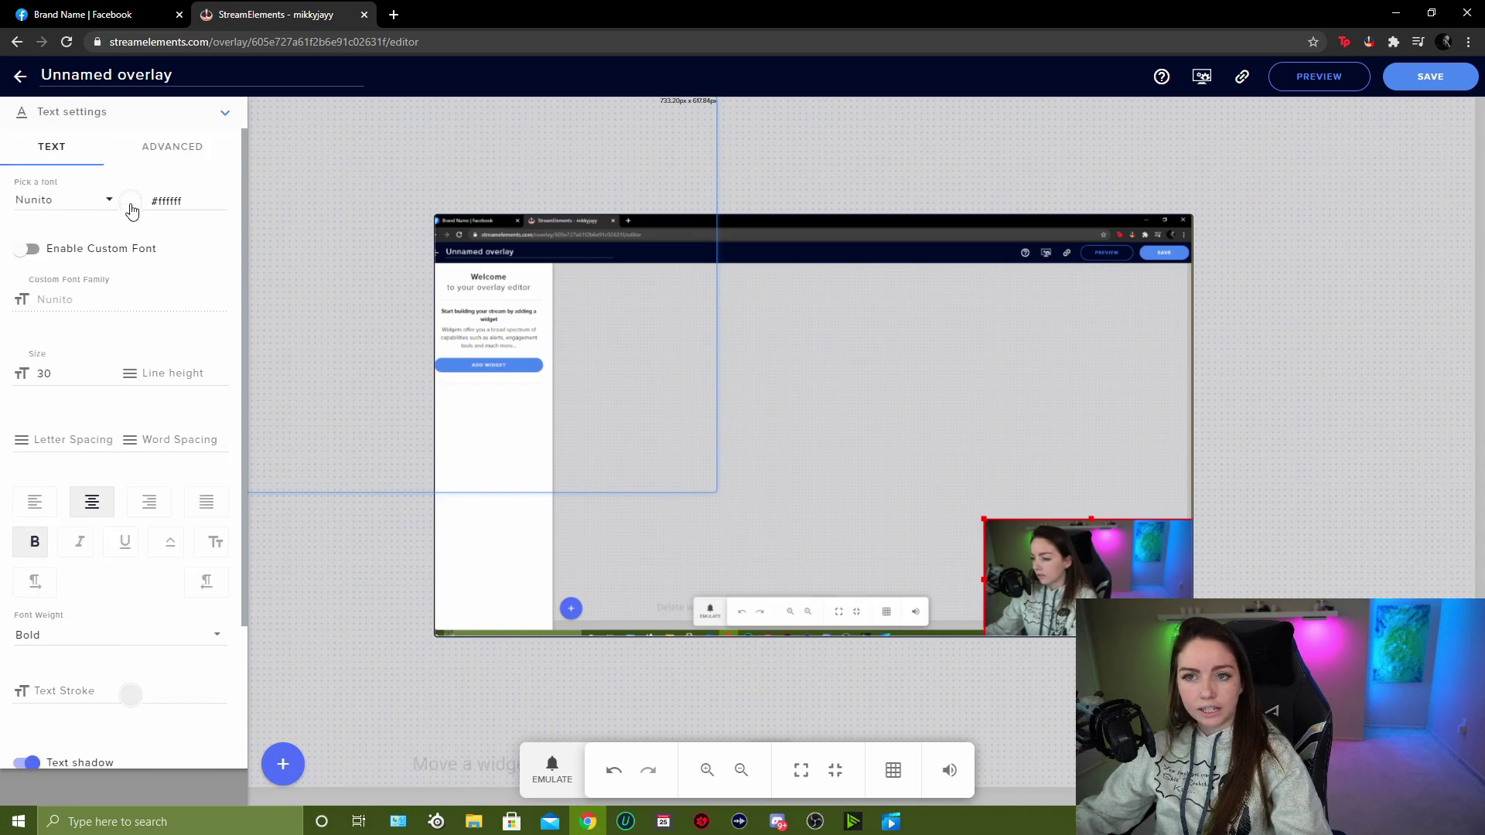
pyautogui.scroll(-3, 119, 421)
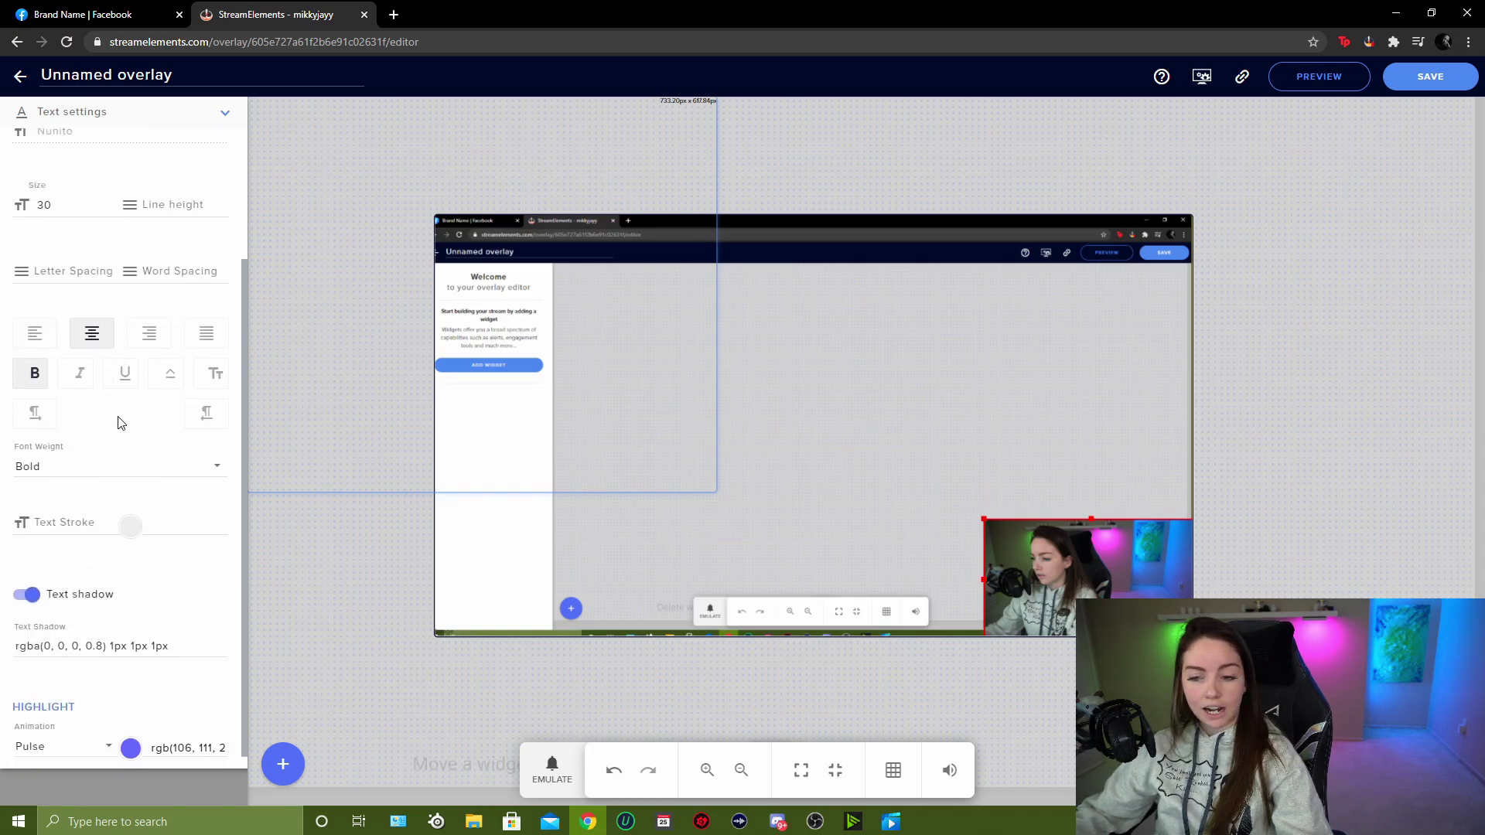
pyautogui.scroll(3, 153, 229)
pyautogui.click(225, 114)
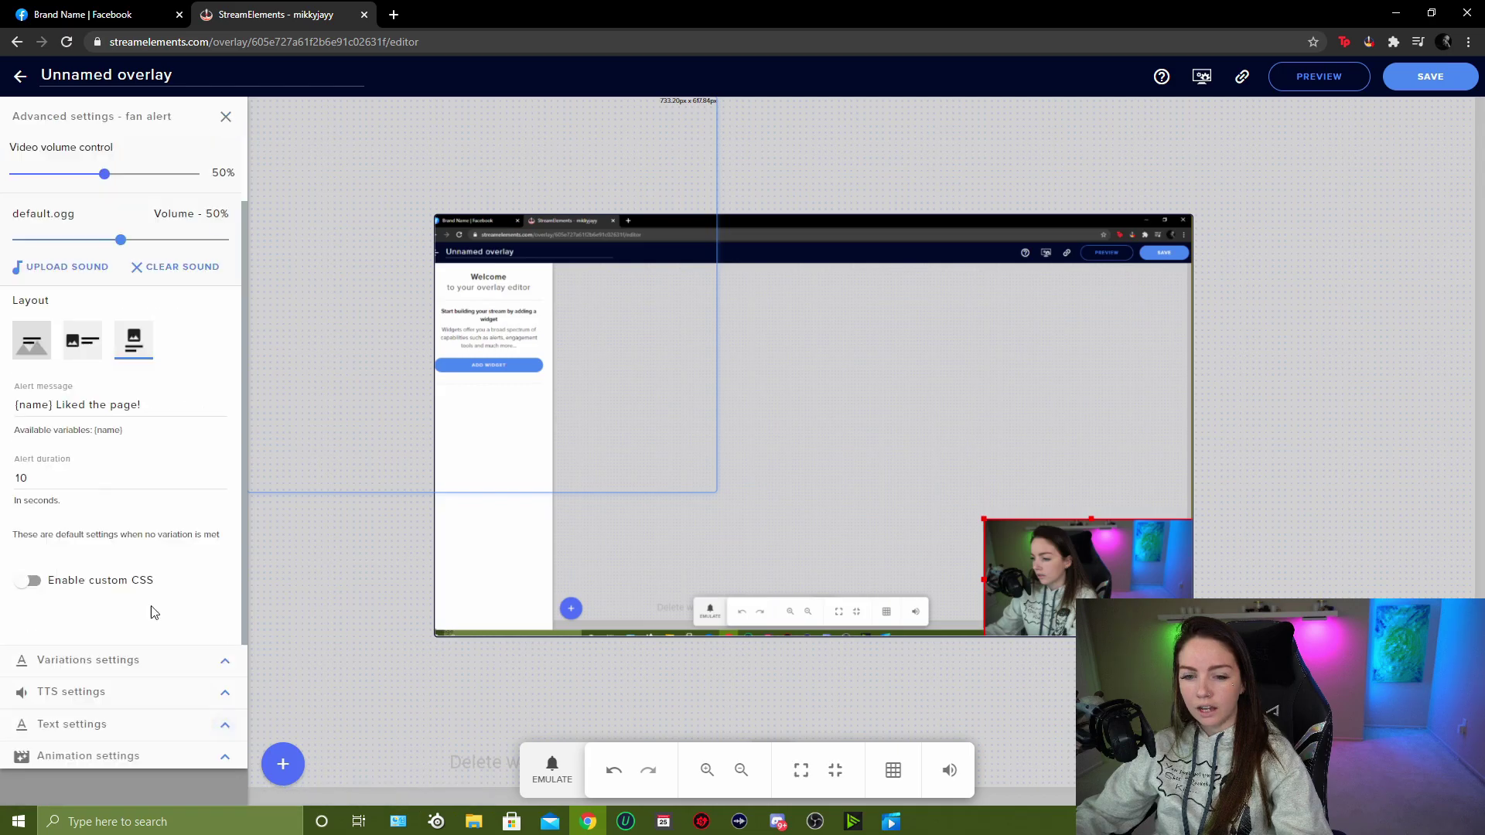
# - Review the fan alert's enter and exit animation options and leave its advanced settings
pyautogui.click(219, 760)
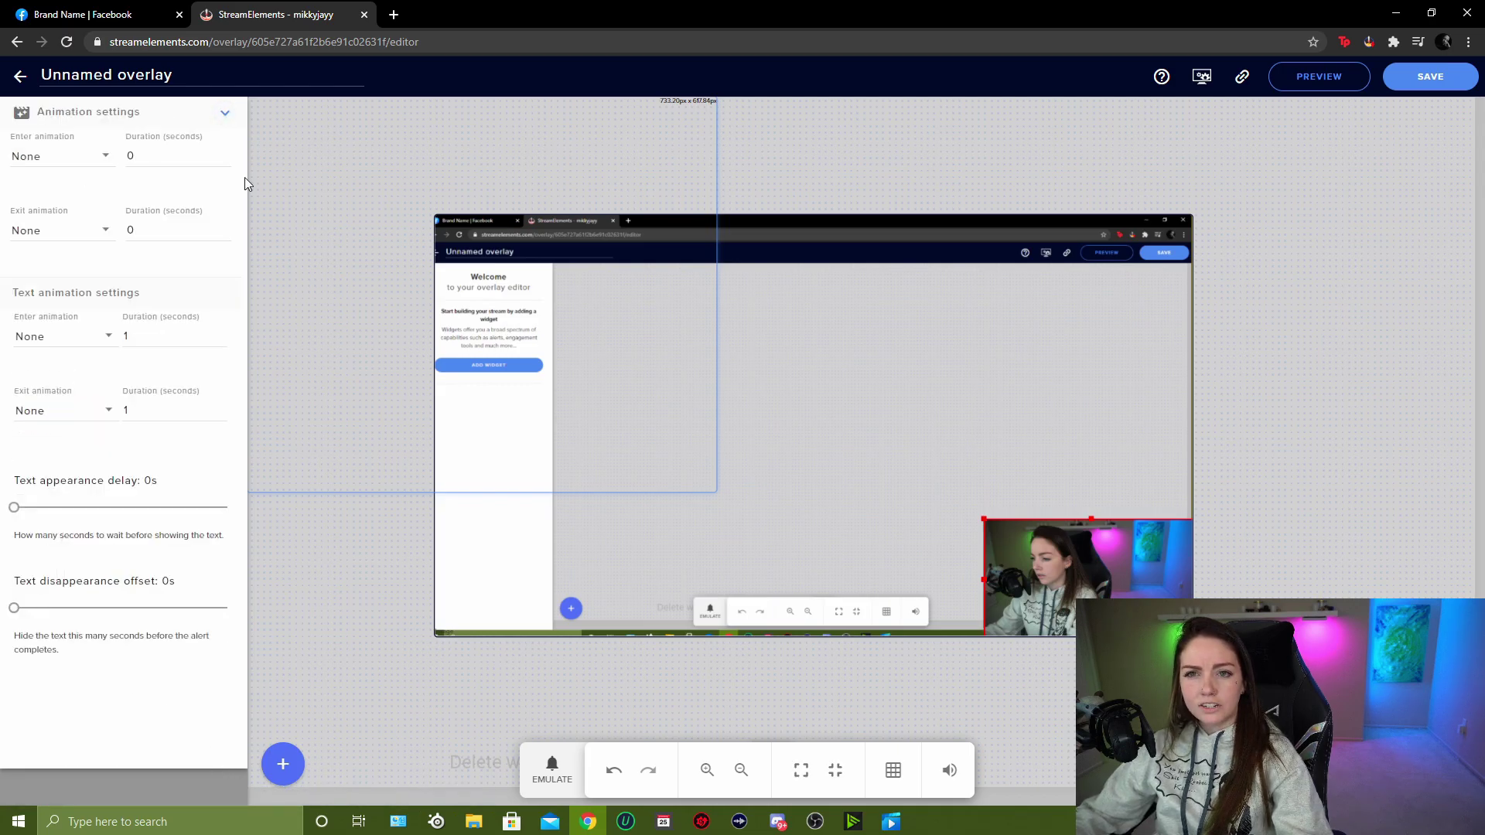
pyautogui.click(104, 157)
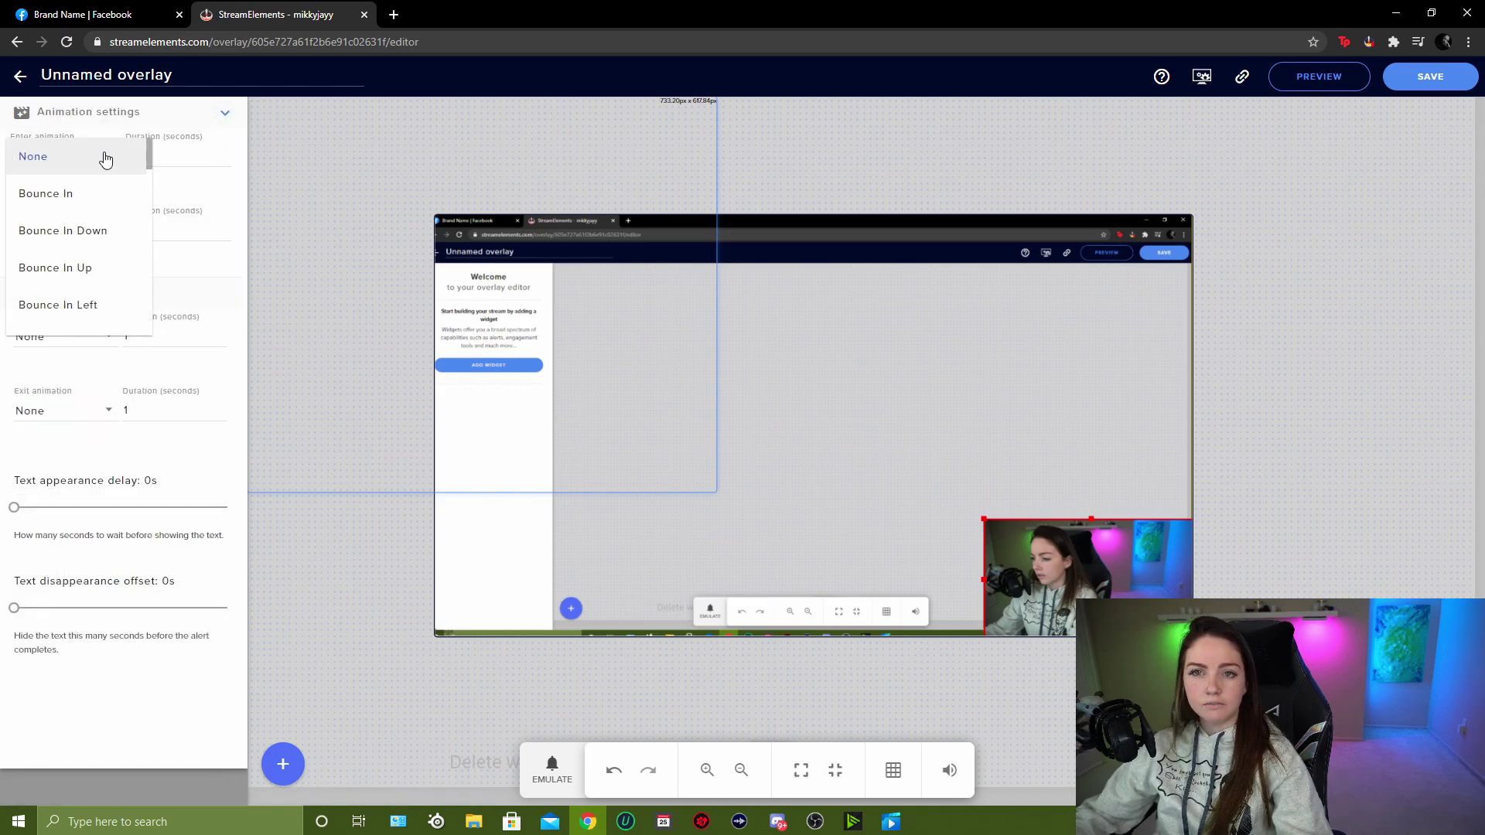
pyautogui.click(170, 265)
pyautogui.click(85, 232)
pyautogui.scroll(-10, 66, 301)
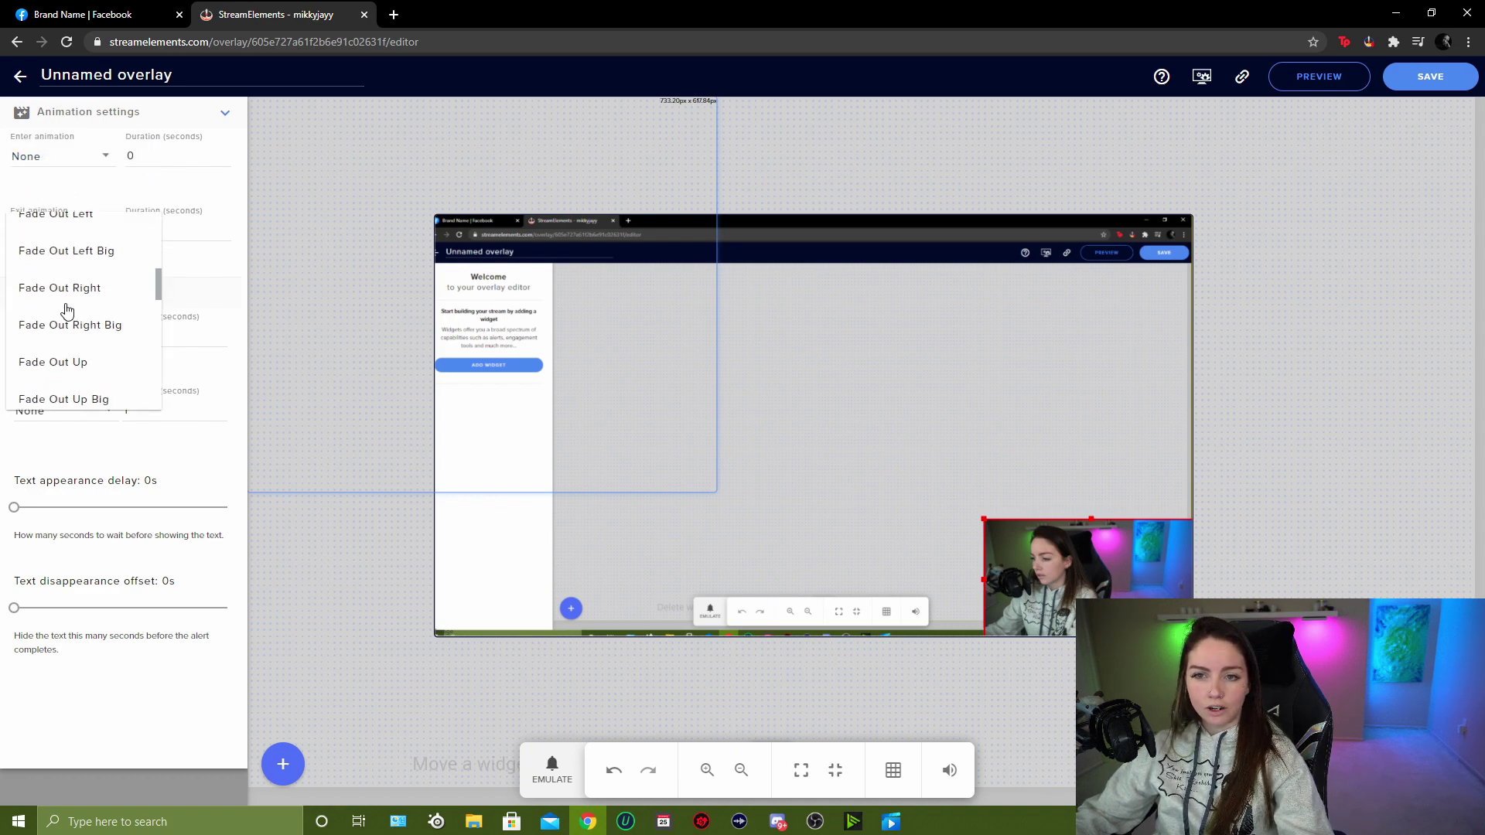
pyautogui.click(178, 257)
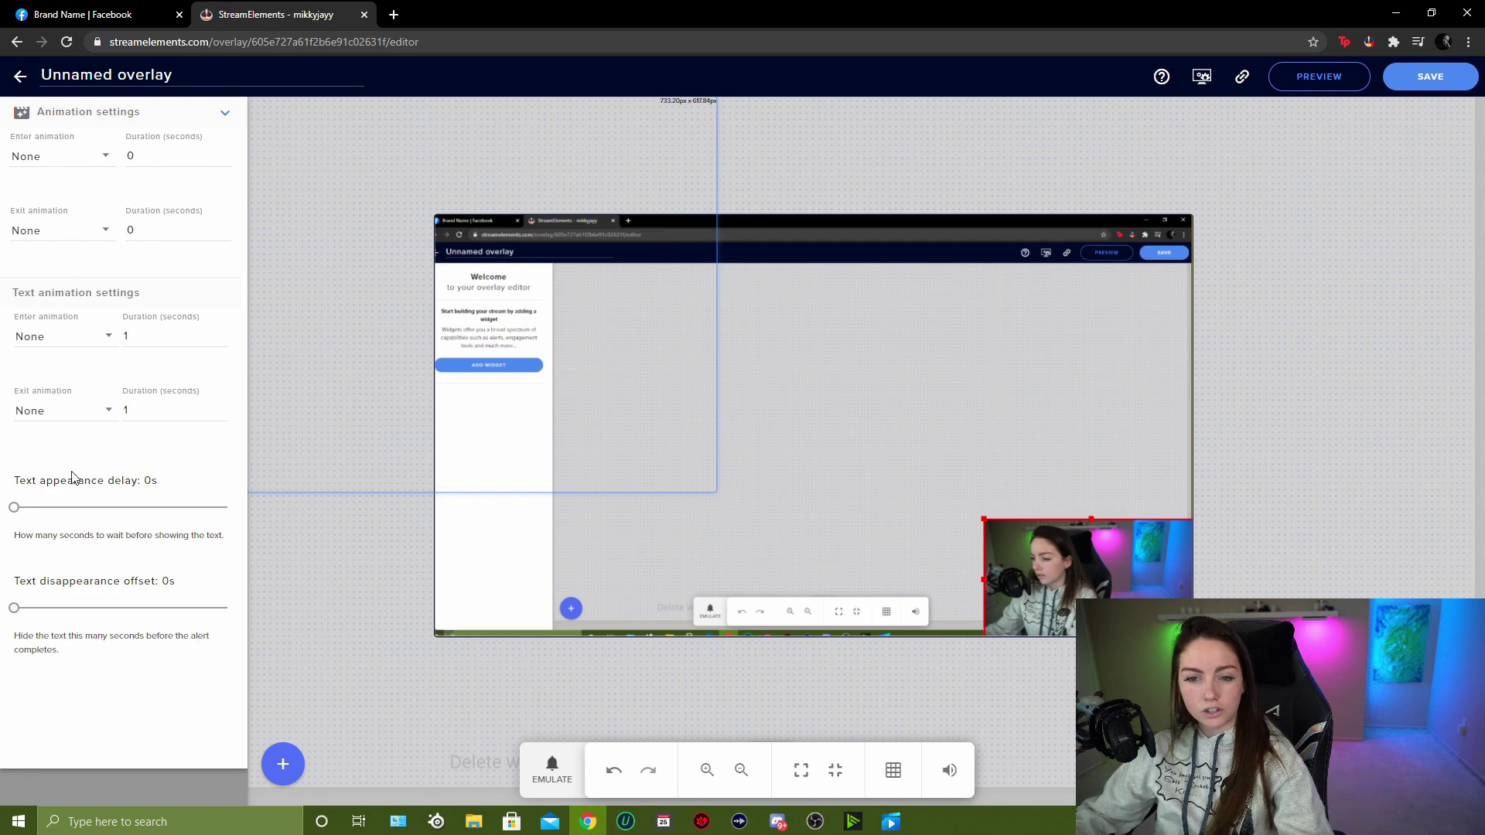
pyautogui.click(225, 113)
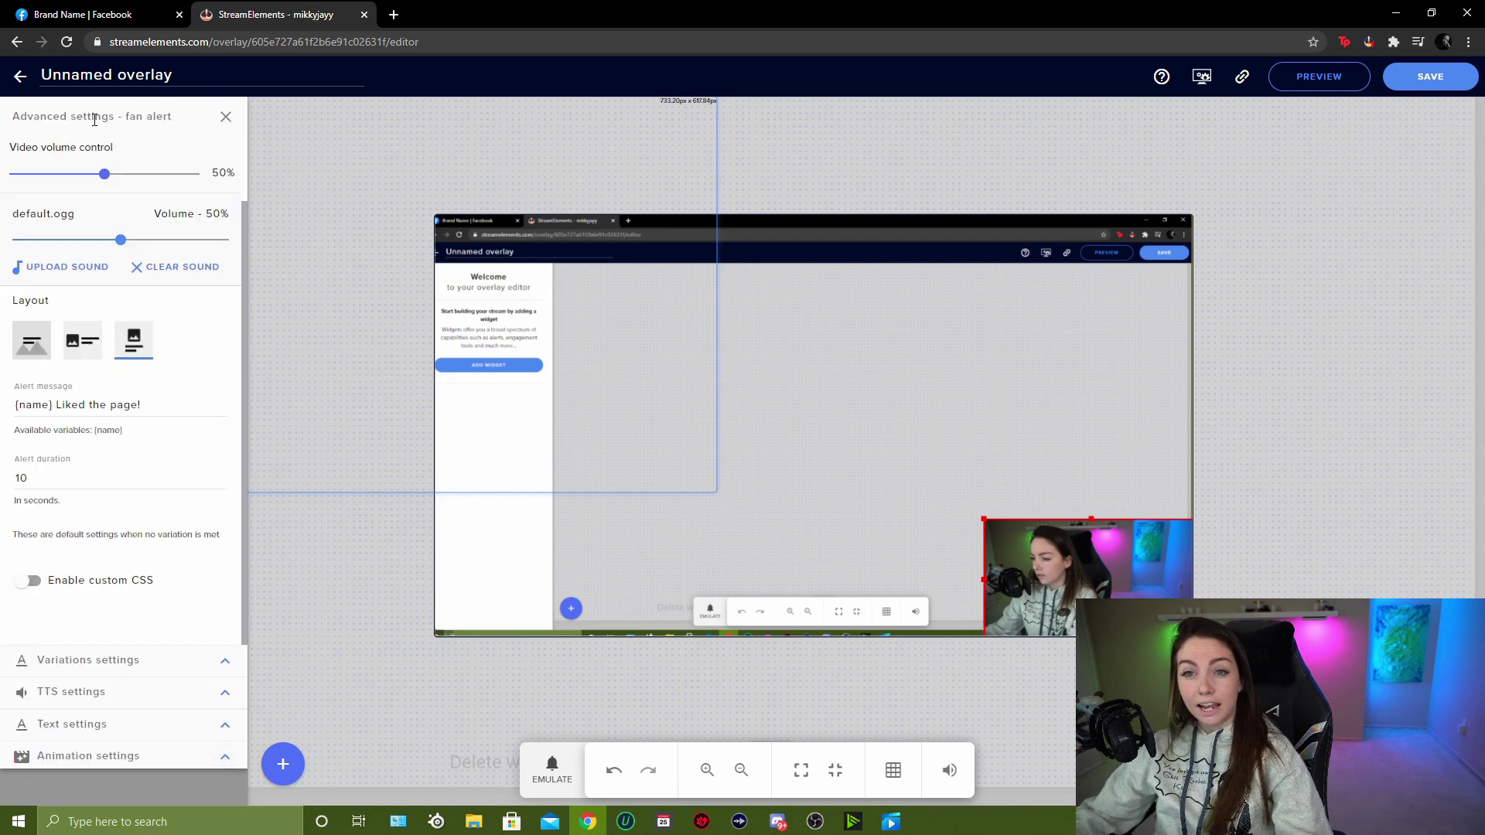
pyautogui.click(229, 118)
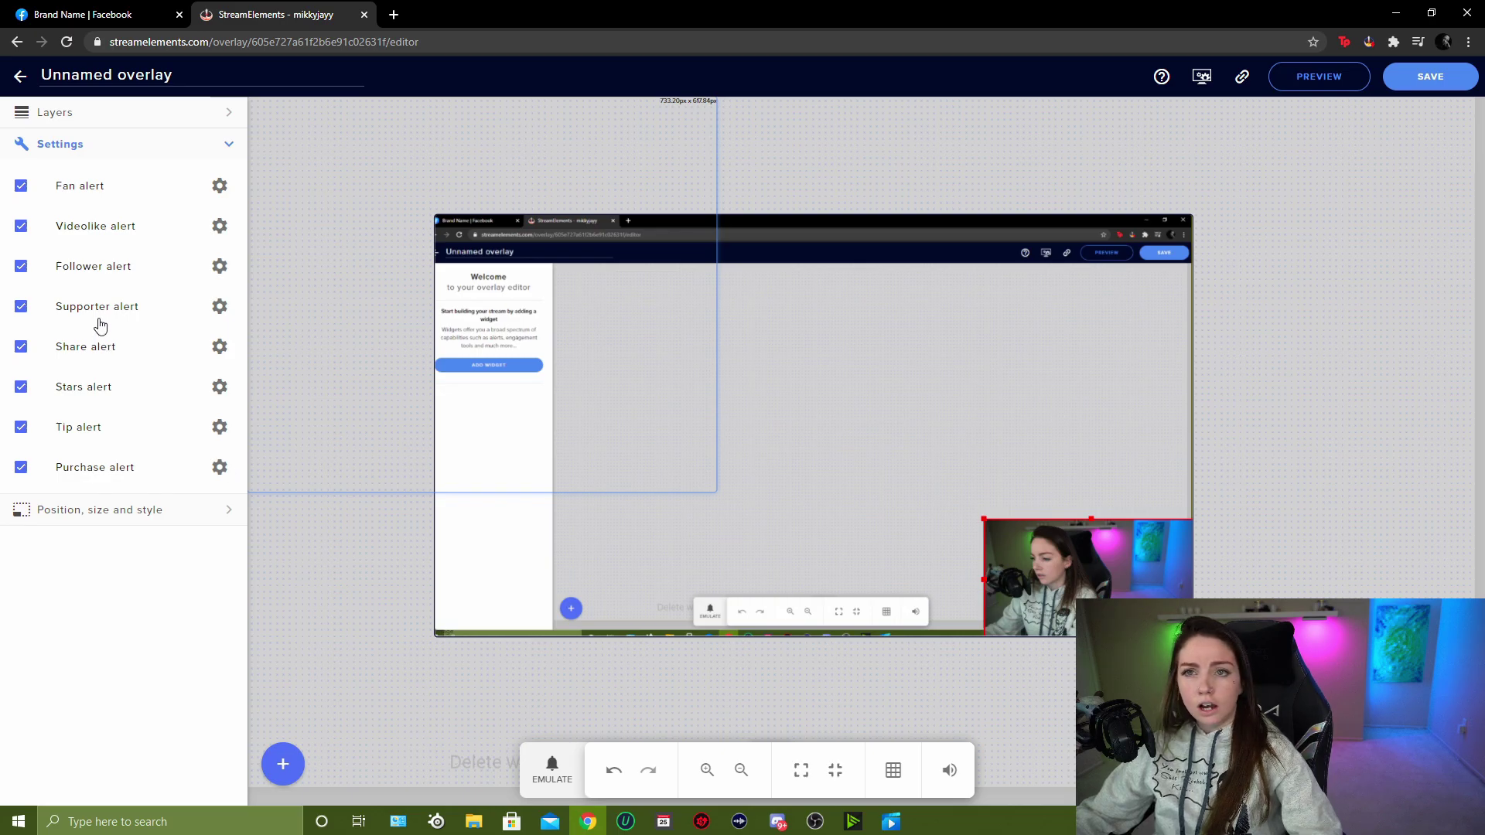
# - Disable the purchase alert in the AlertBox and leave the share alert enabled
pyautogui.click(22, 468)
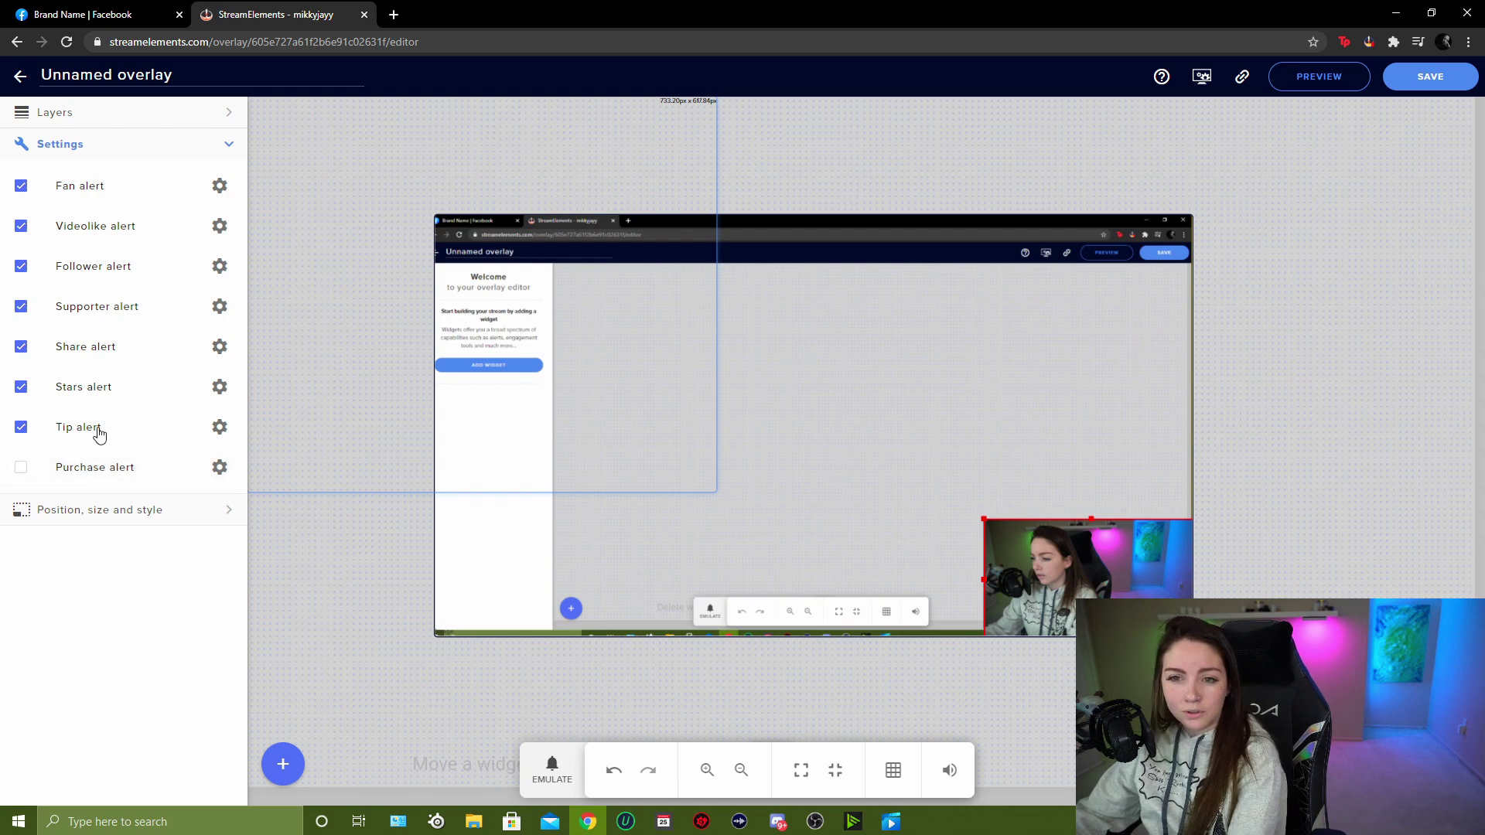
pyautogui.click(22, 349)
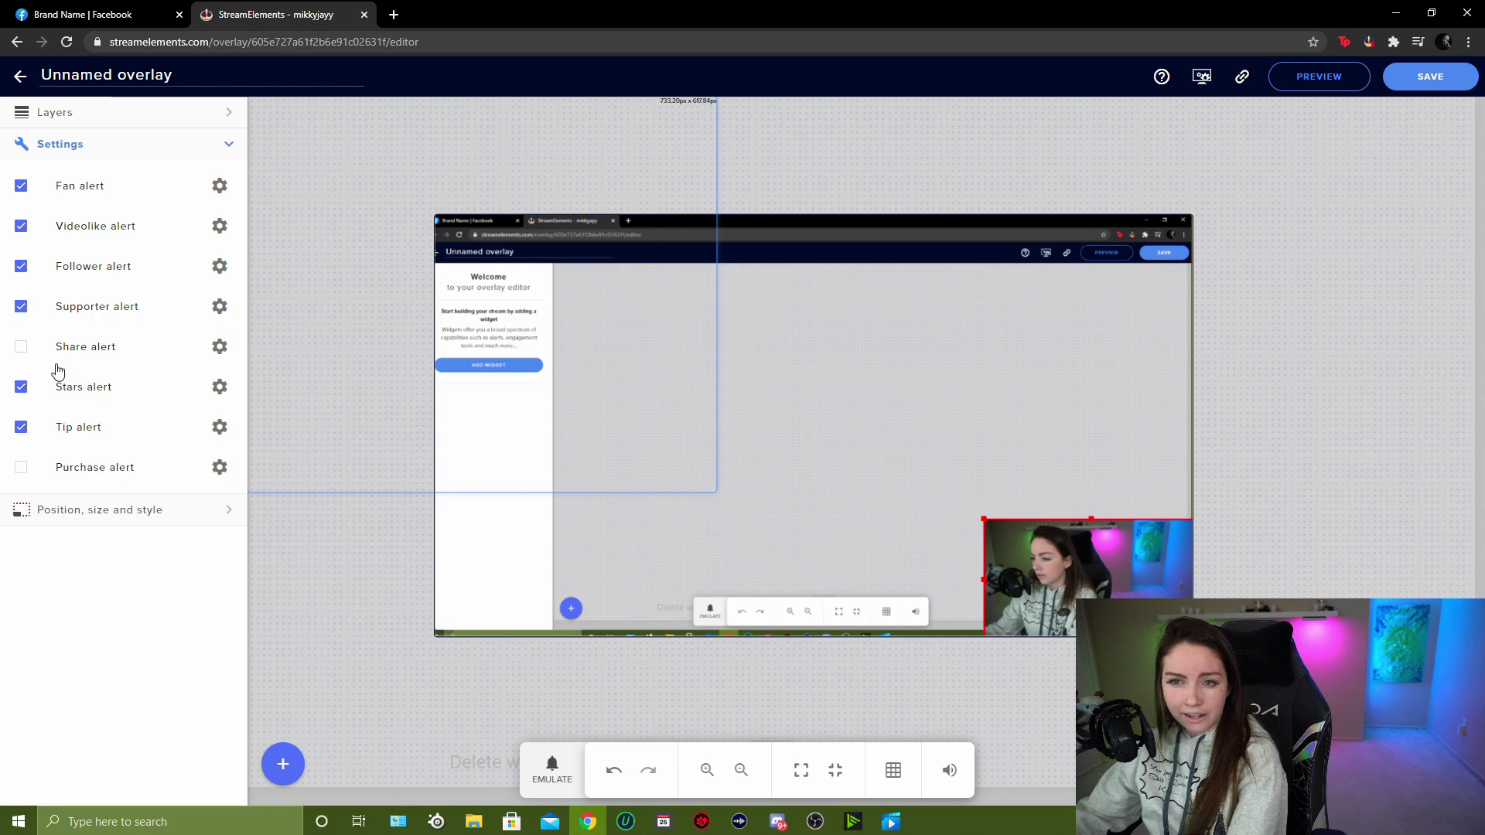
pyautogui.click(20, 349)
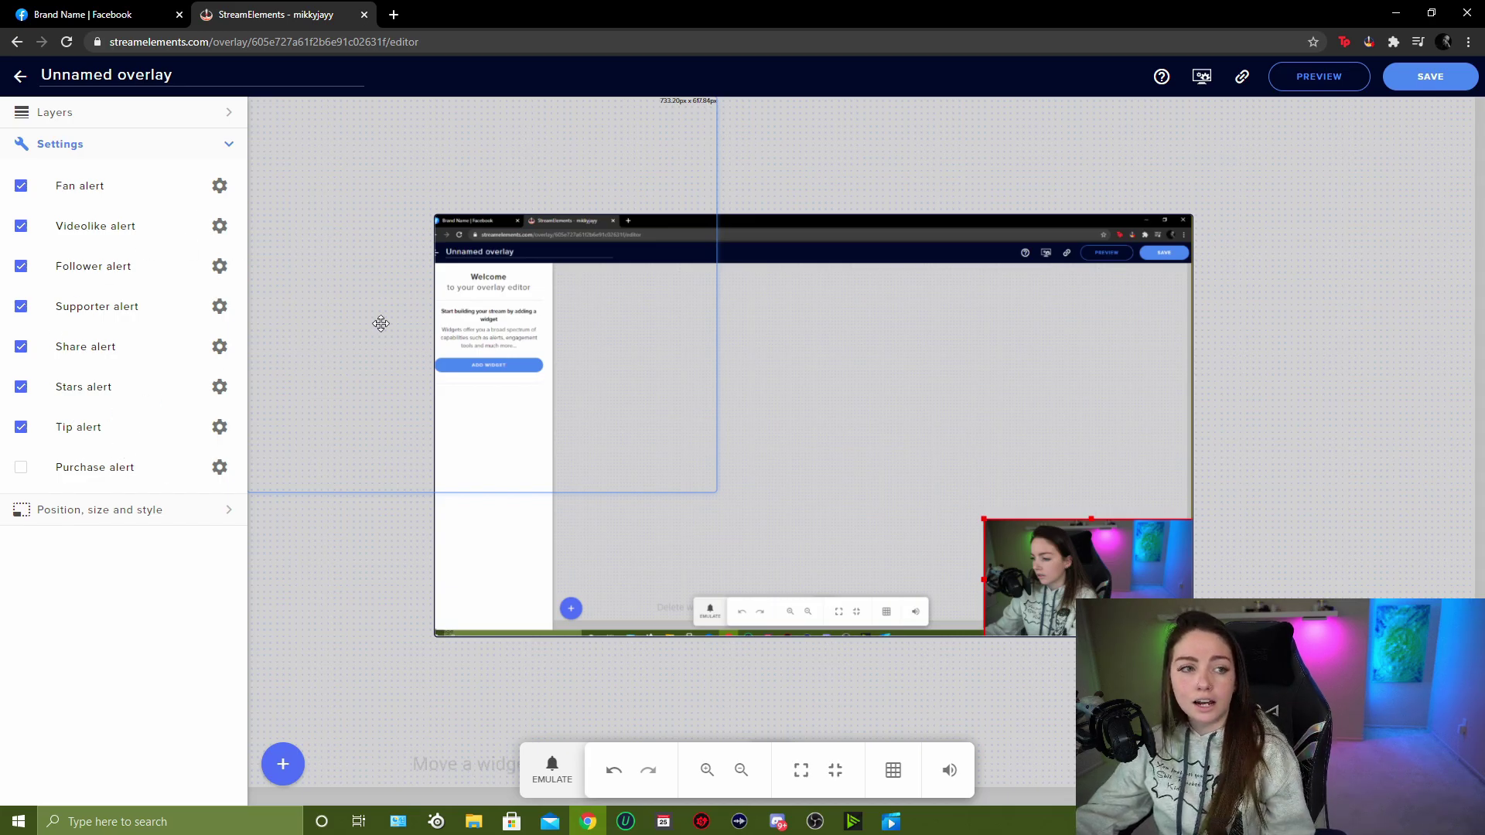
# - Save the overlay under the name Testilicious
pyautogui.click(1450, 89)
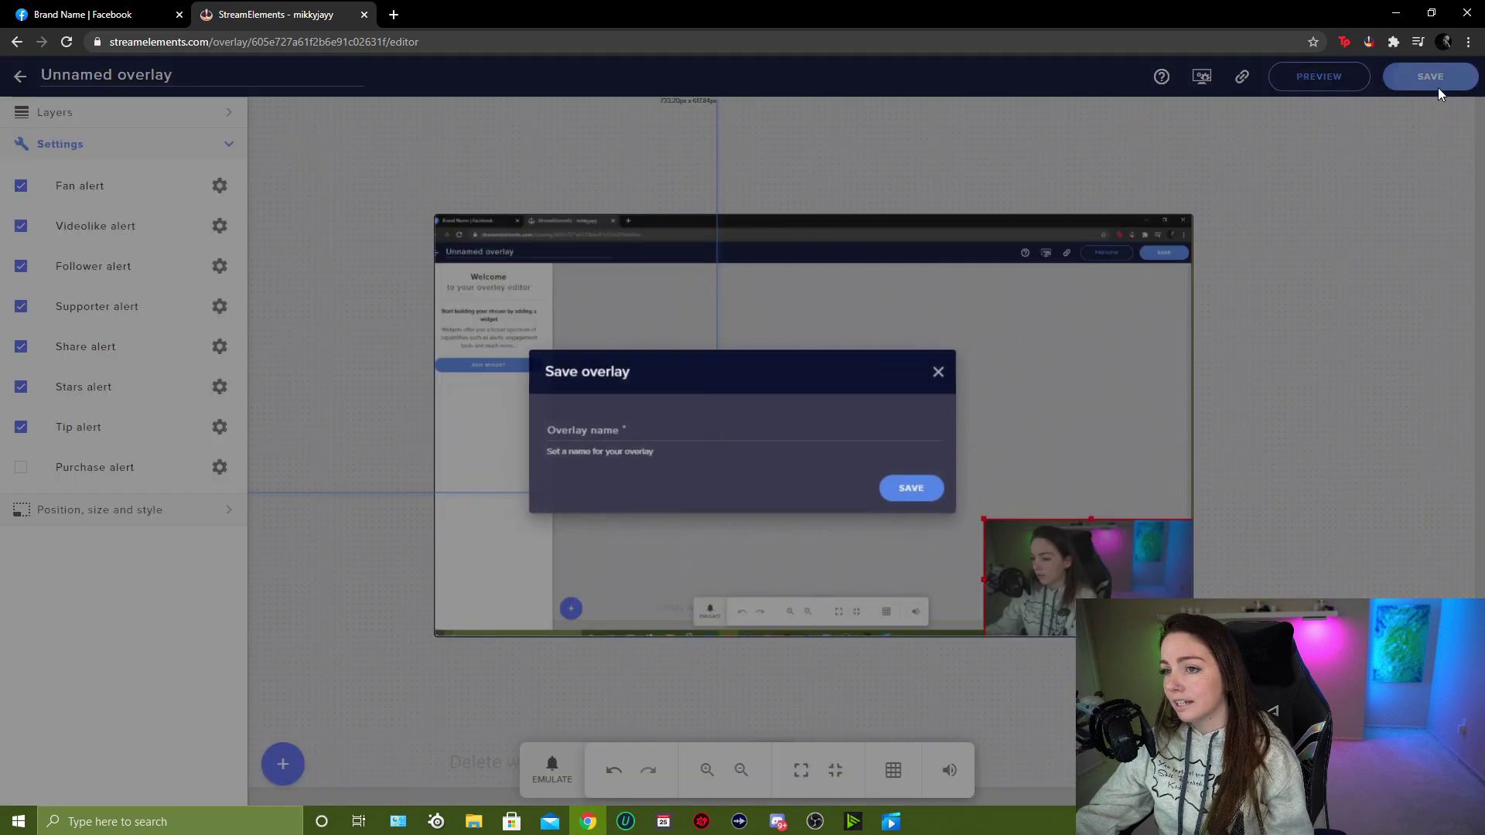
pyautogui.click(744, 430)
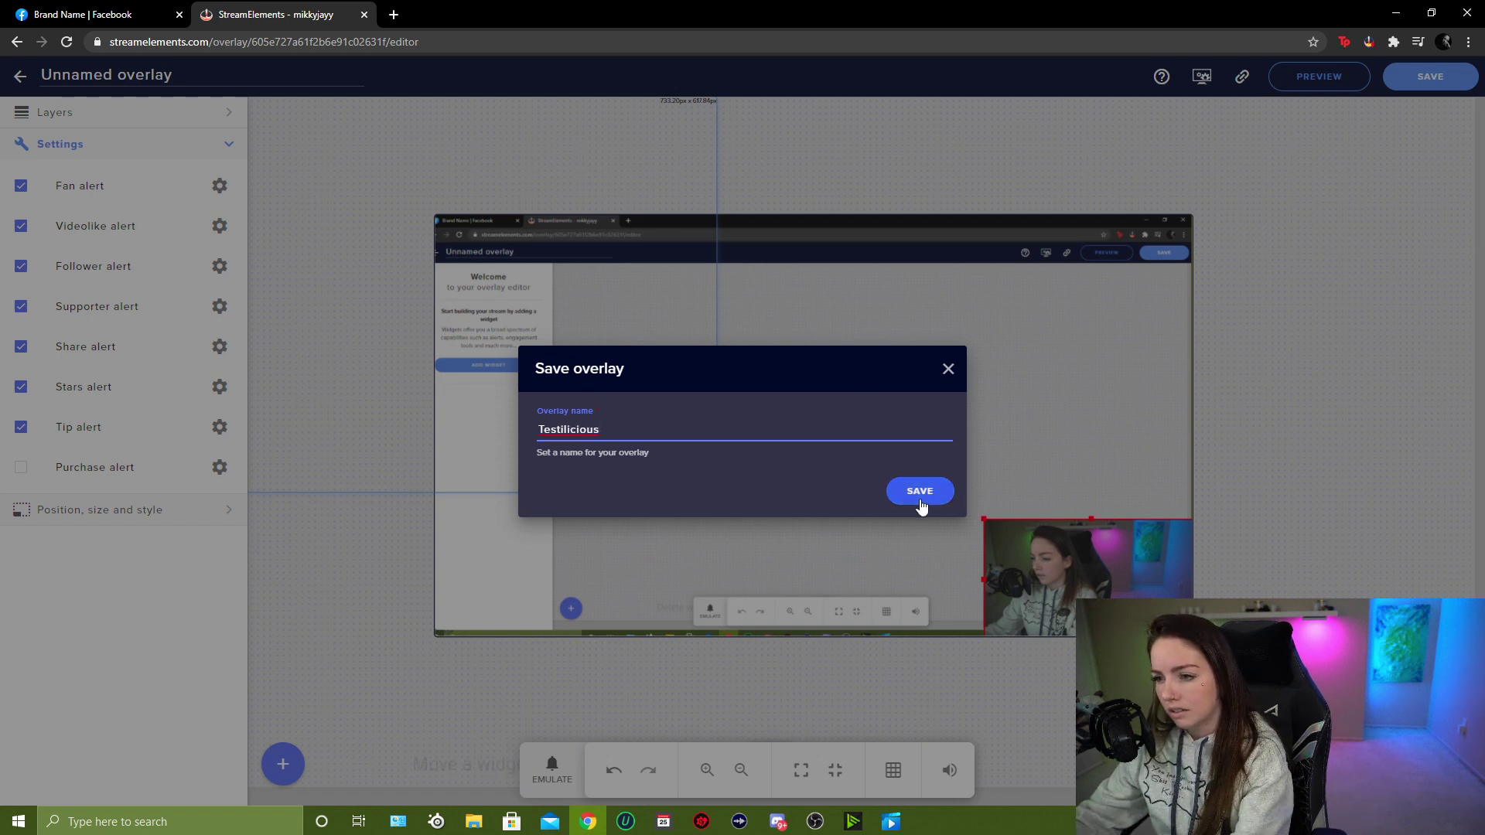
pyautogui.click(920, 492)
# - Position the AlertBox so an emulated fan event appears just above the webcam in the reference image, and save the overlay
pyautogui.moveTo(341, 185); pyautogui.dragTo(532, 308)
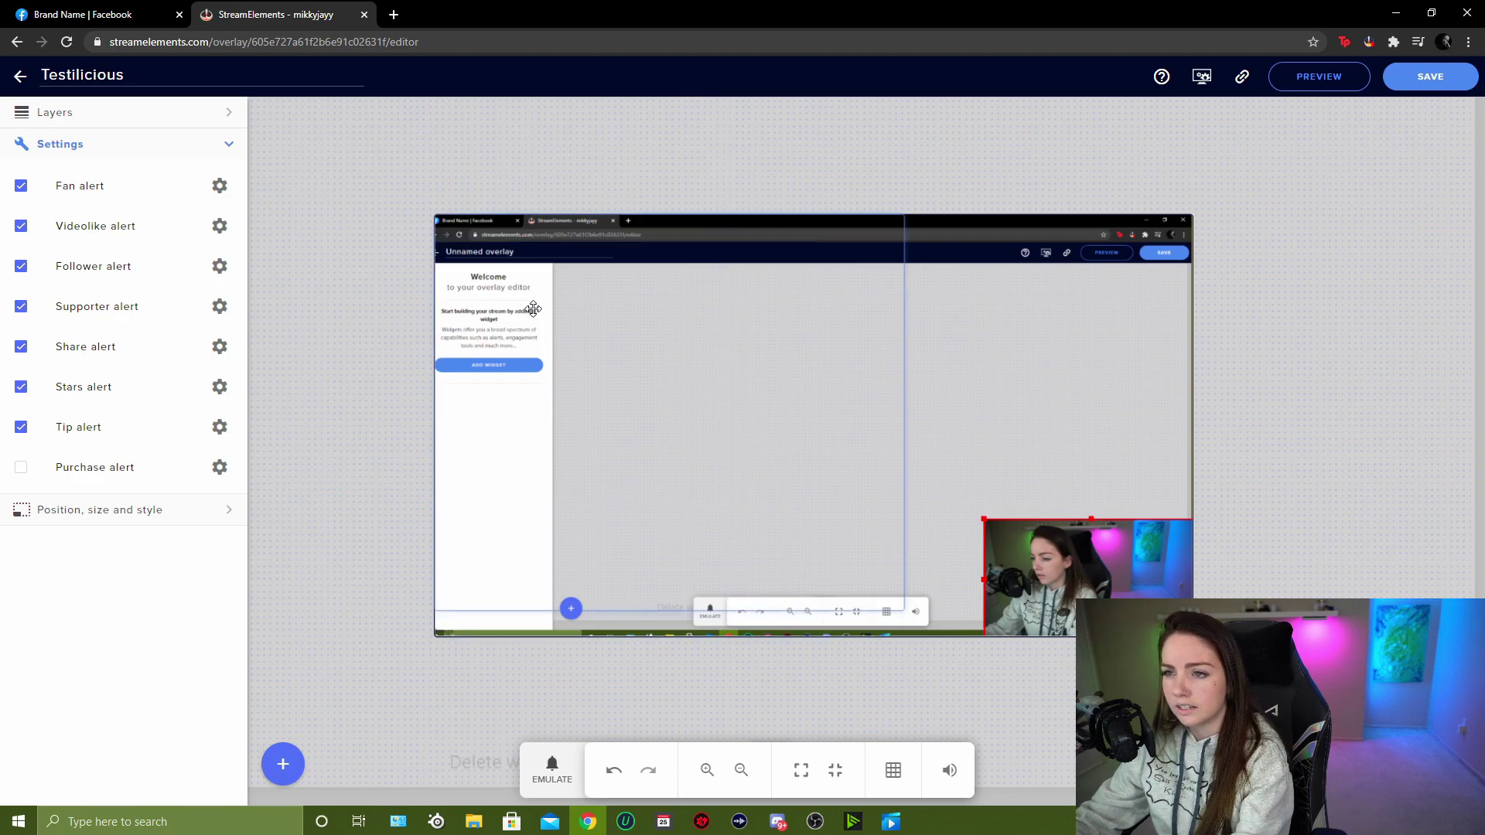
pyautogui.click(552, 769)
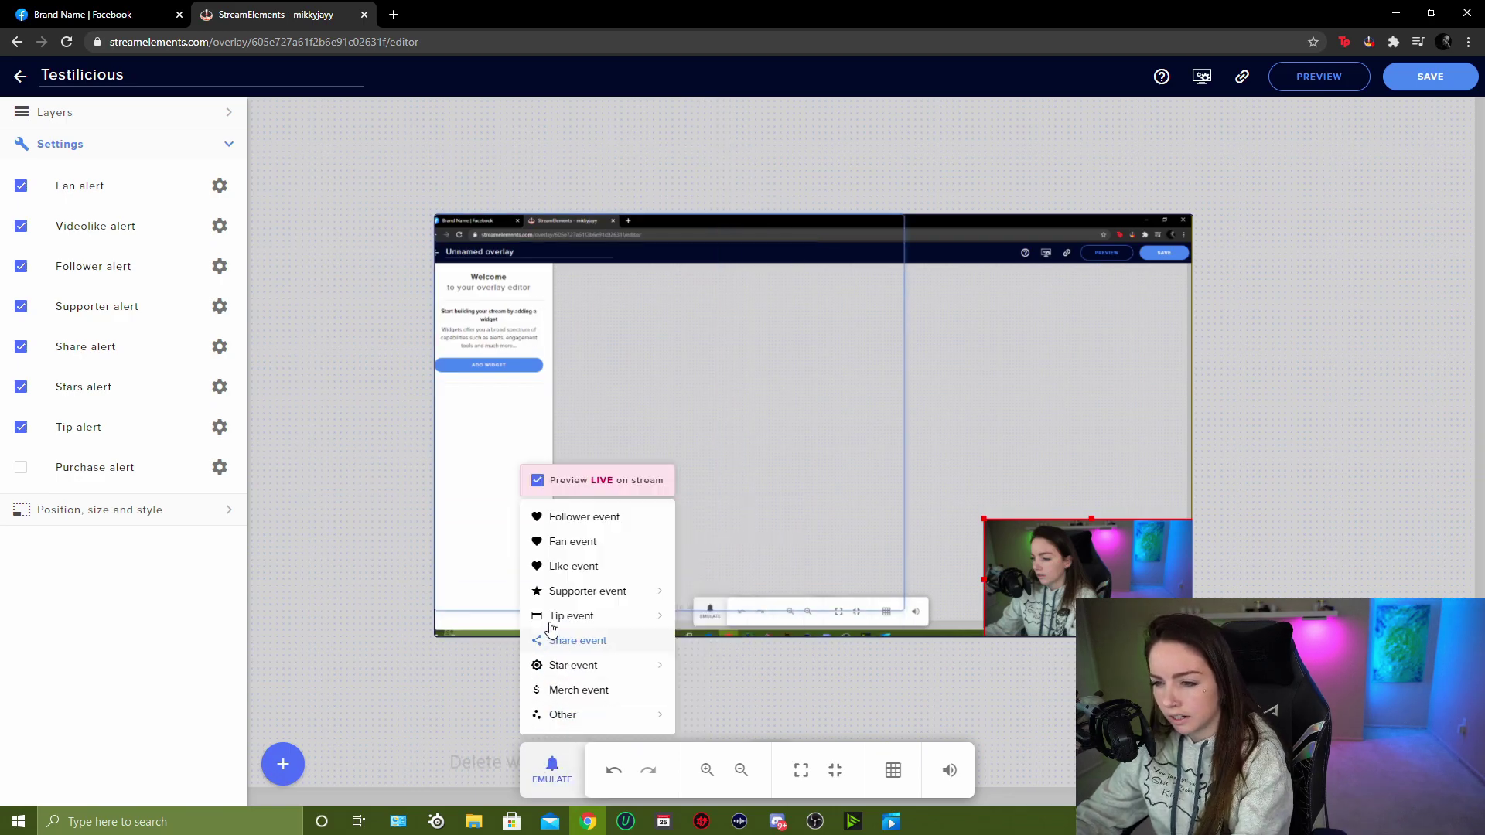
pyautogui.click(571, 546)
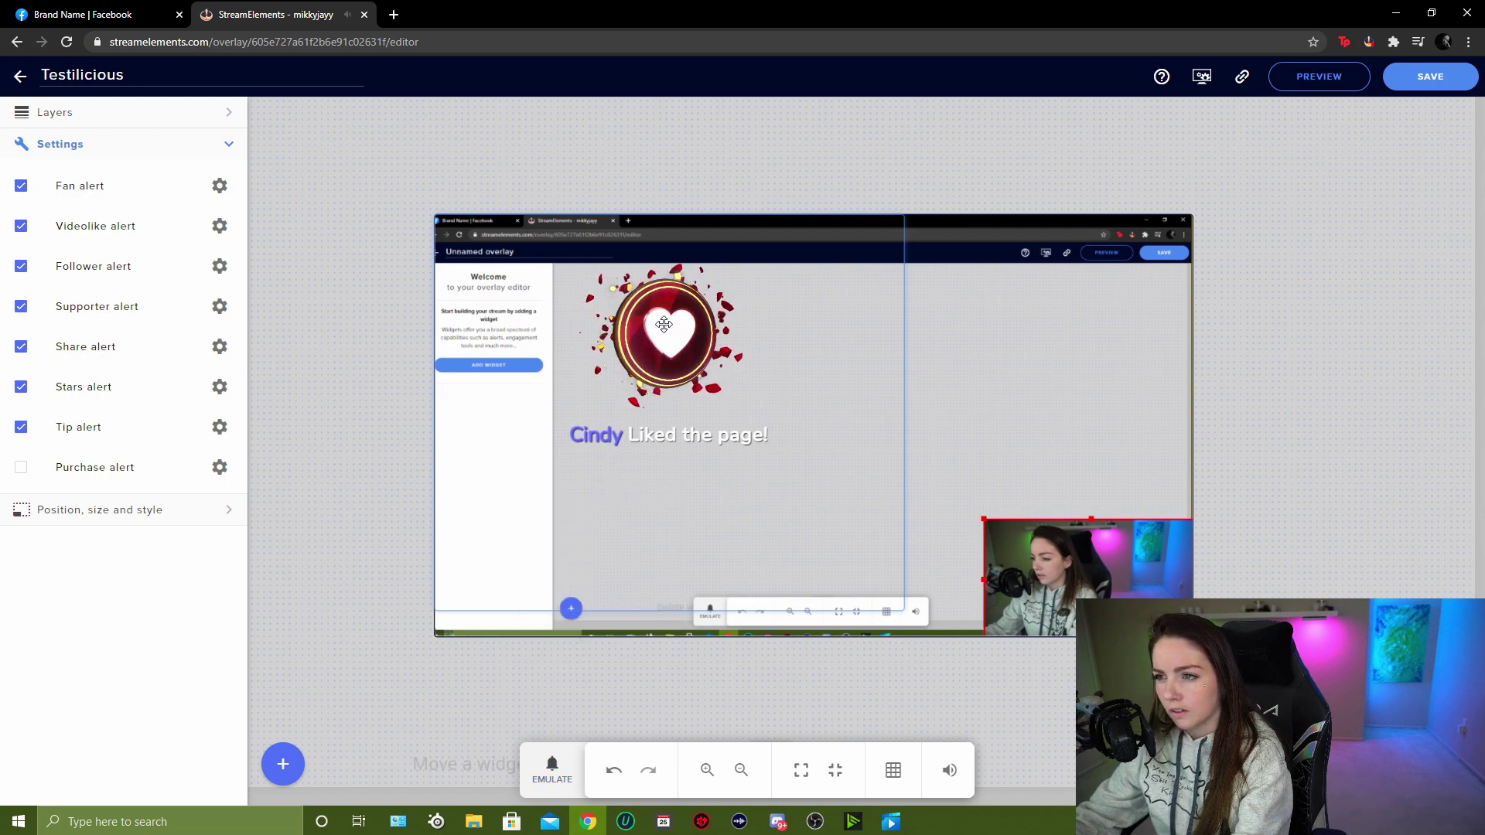
pyautogui.moveTo(664, 324); pyautogui.dragTo(1075, 366)
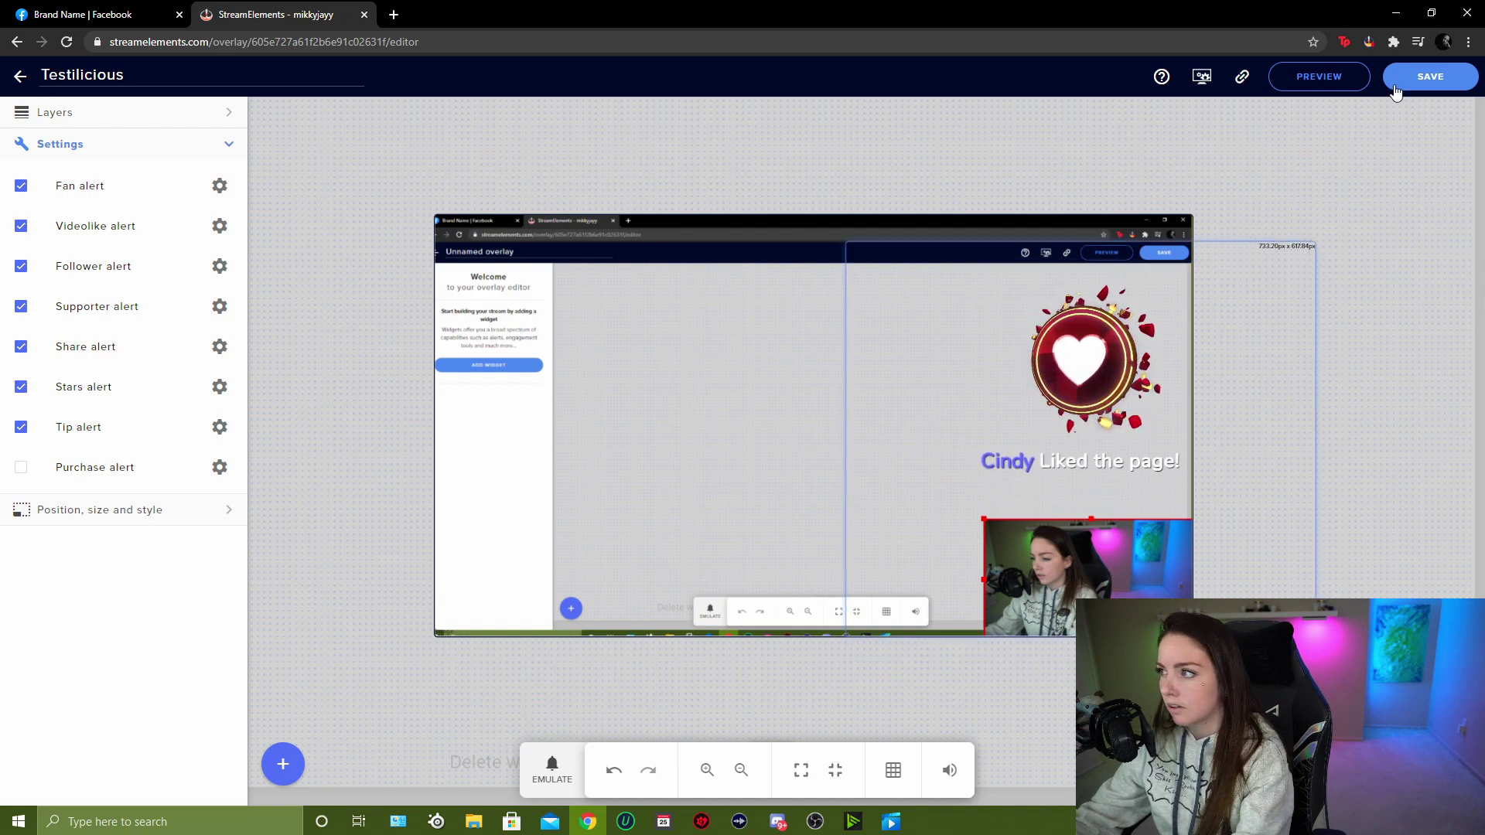
pyautogui.click(1425, 75)
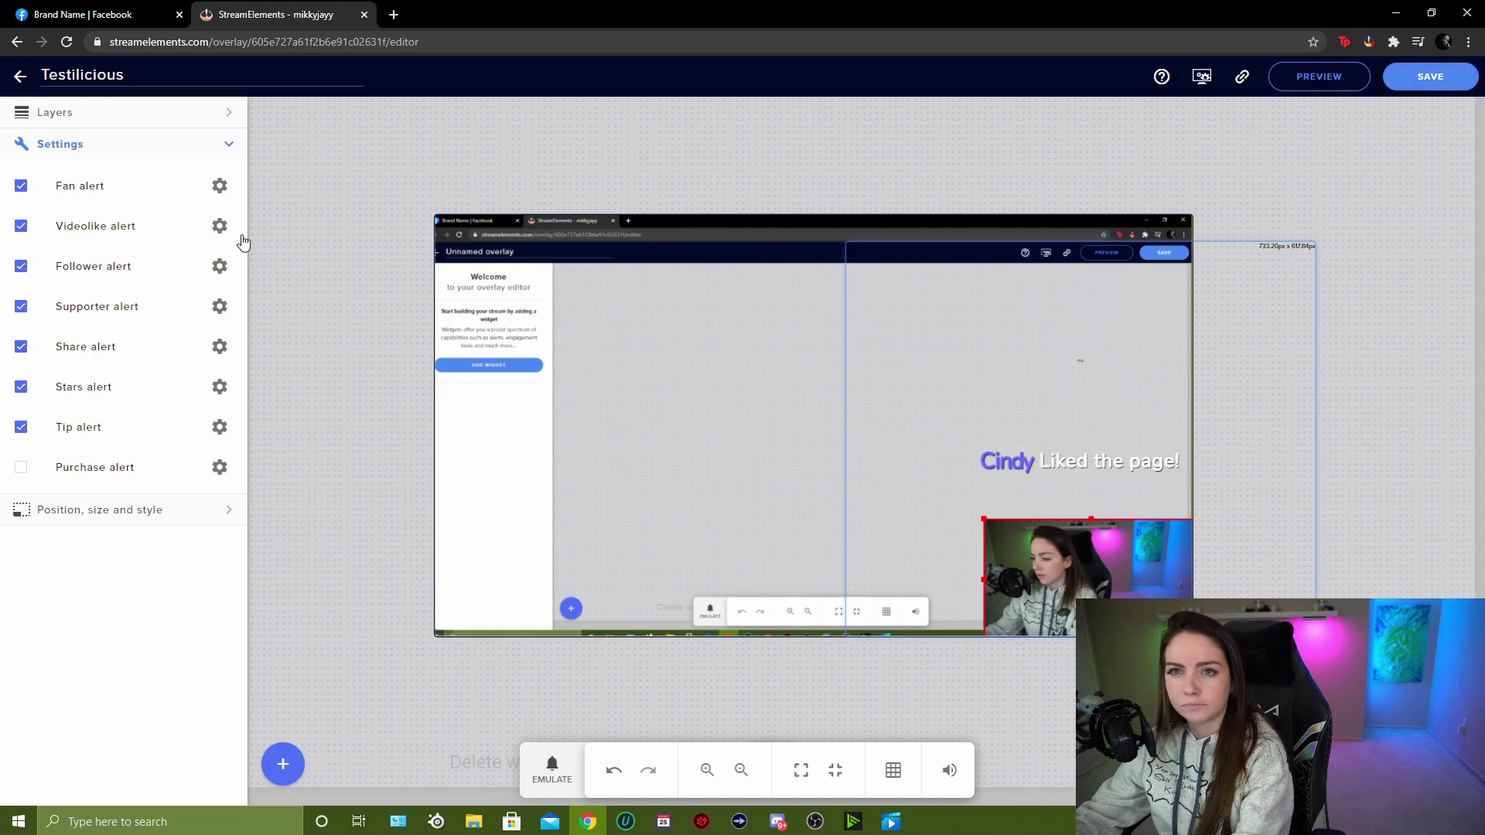
# - Examine the label widgets offered for followers, supporters, fans, likes and stars, including their latest, total and goal variants
pyautogui.click(229, 145)
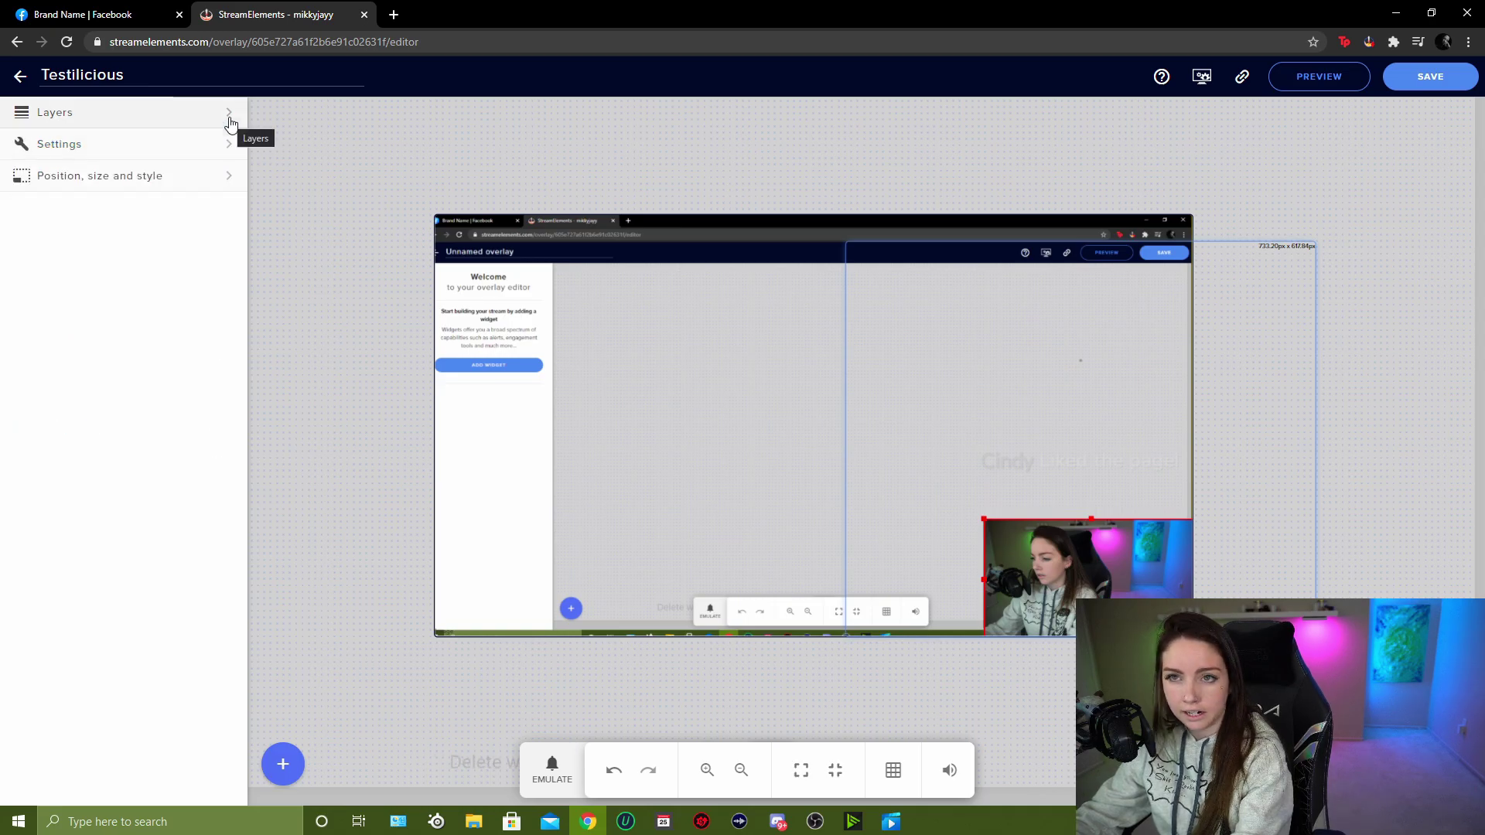
pyautogui.click(292, 778)
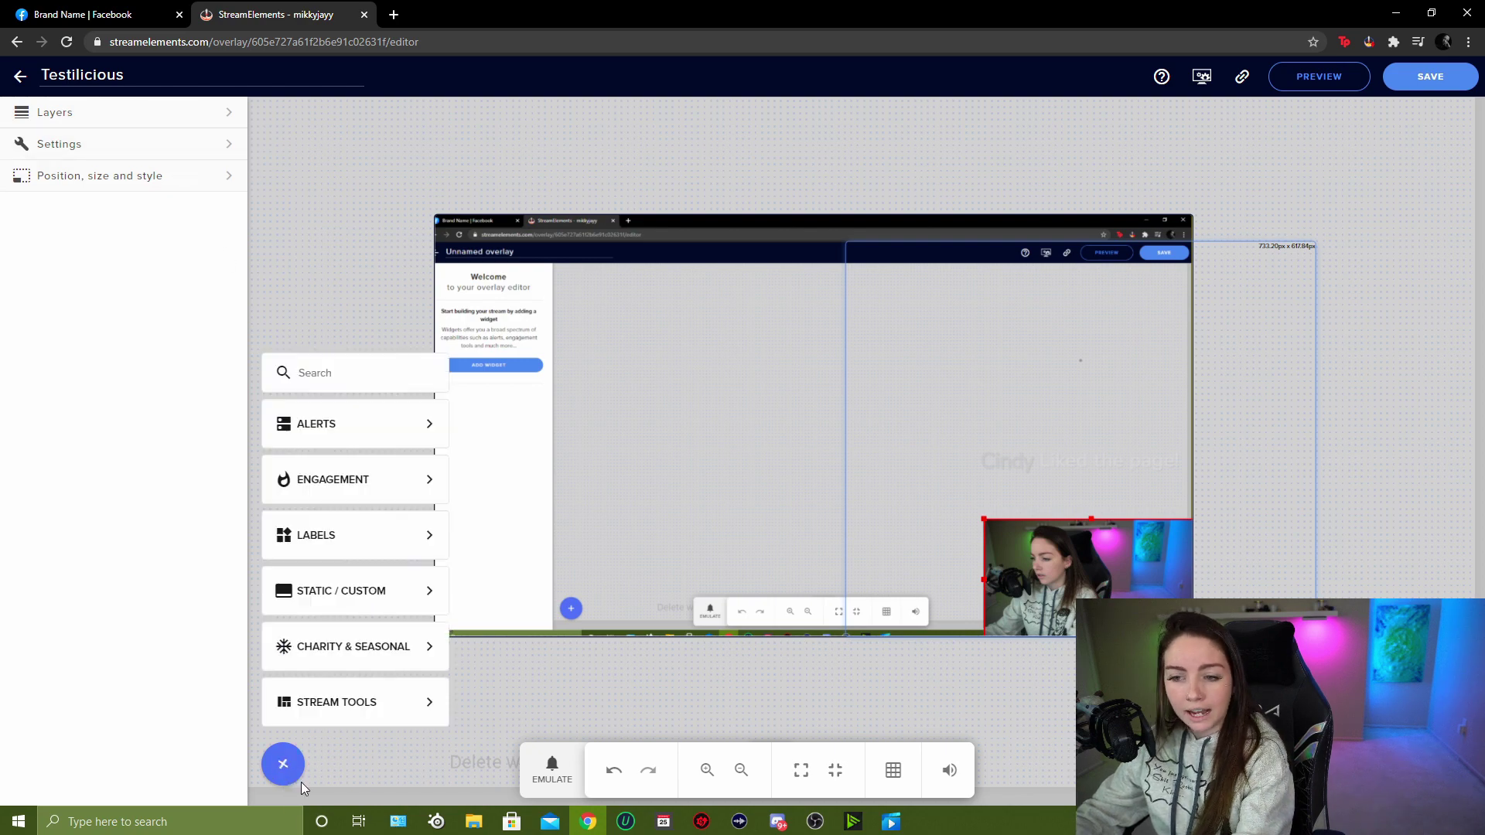
pyautogui.moveTo(371, 551)
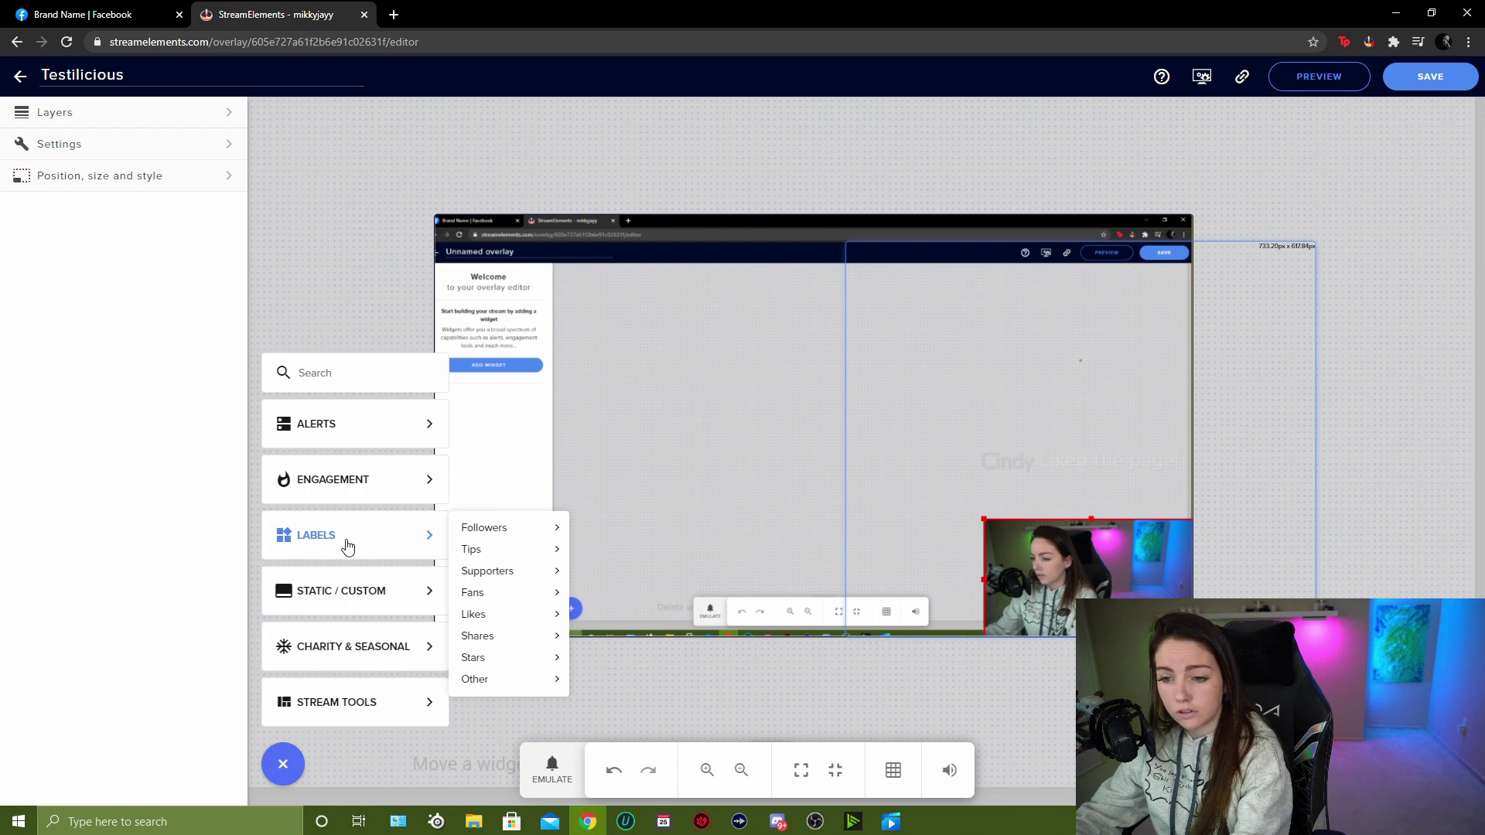
pyautogui.moveTo(505, 542)
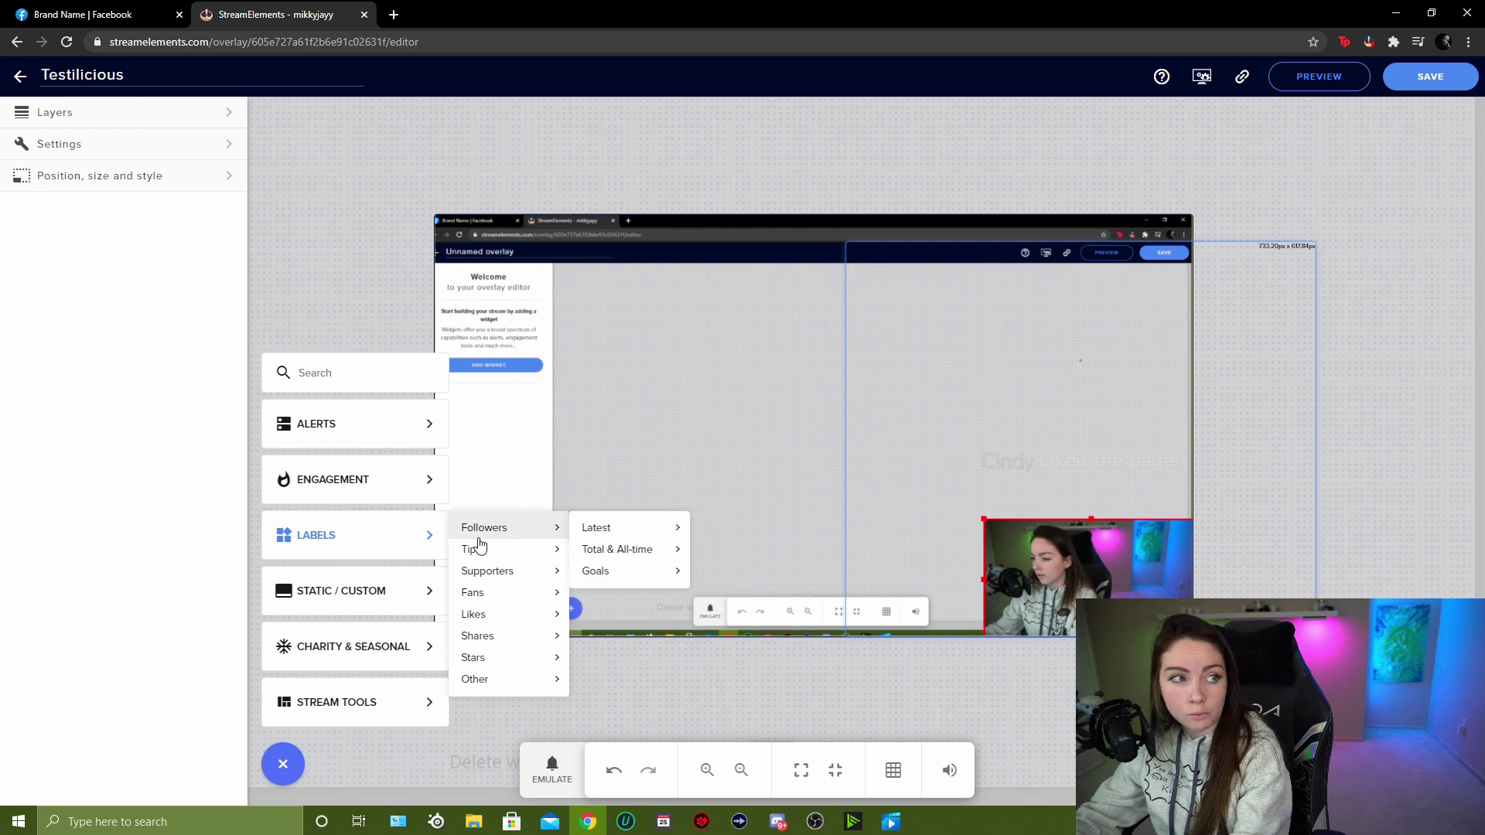
pyautogui.moveTo(611, 576)
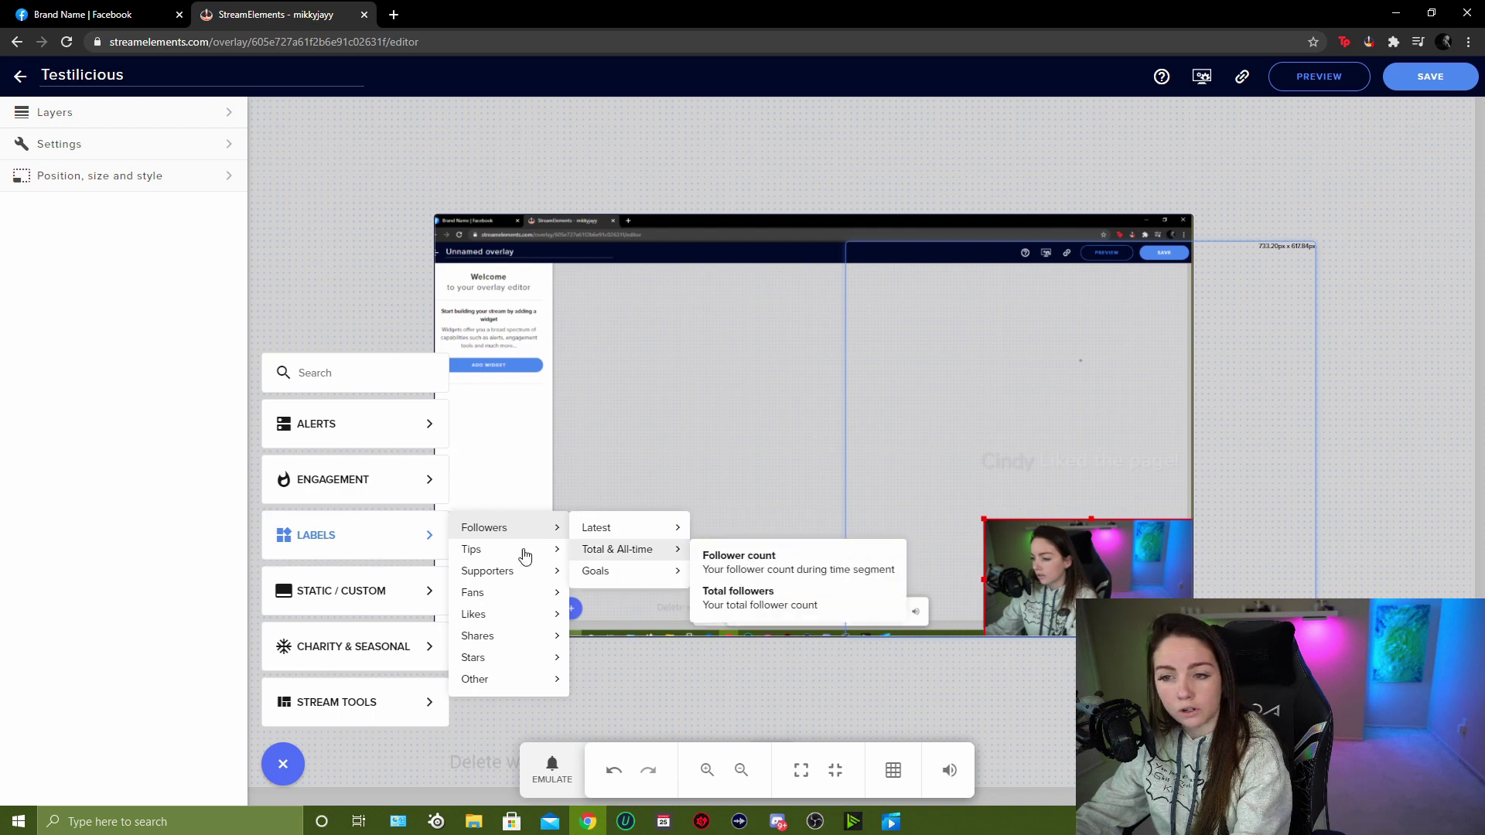
pyautogui.moveTo(510, 572)
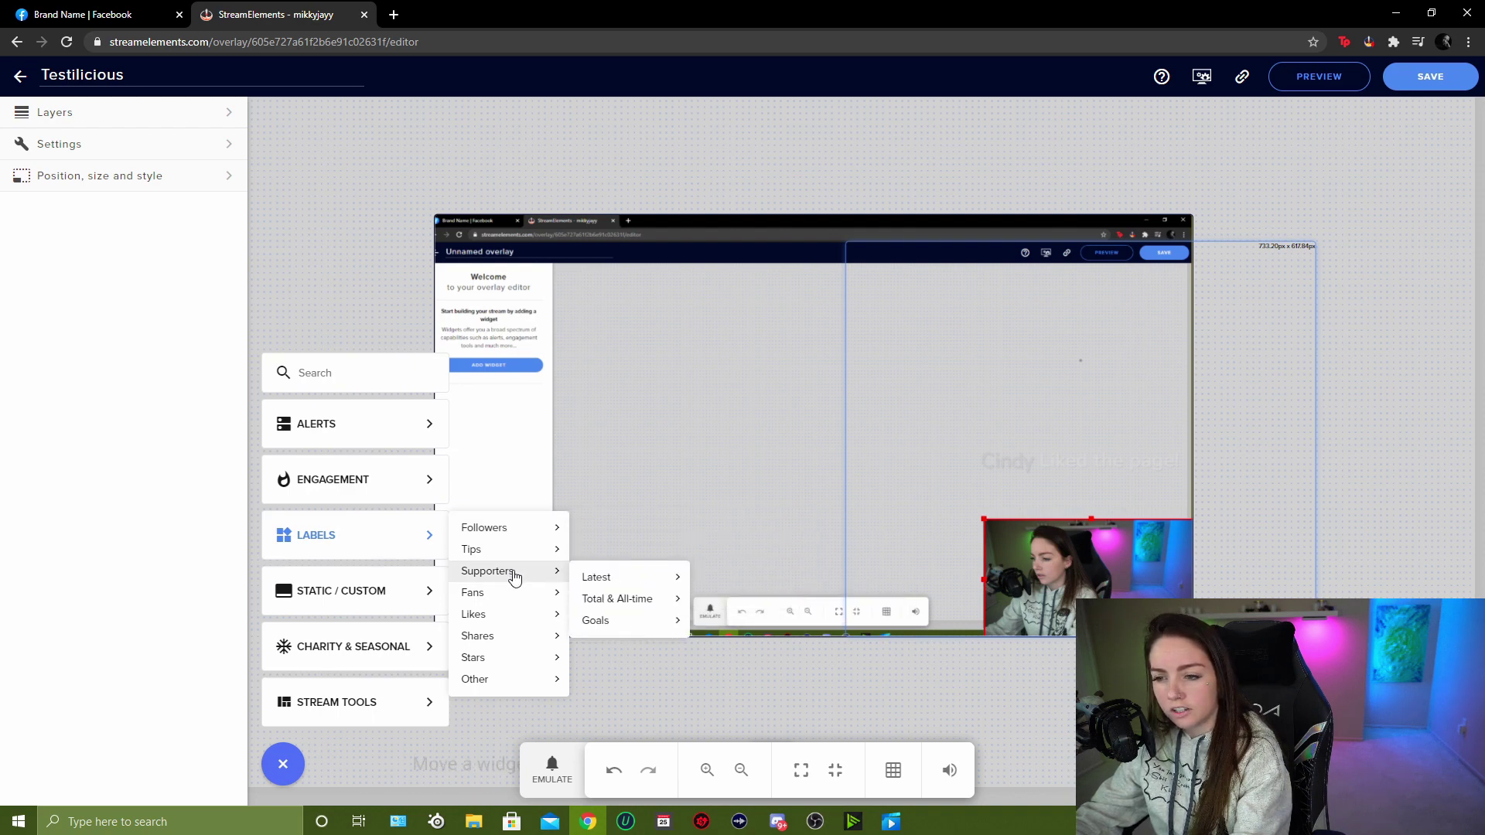
pyautogui.moveTo(613, 623)
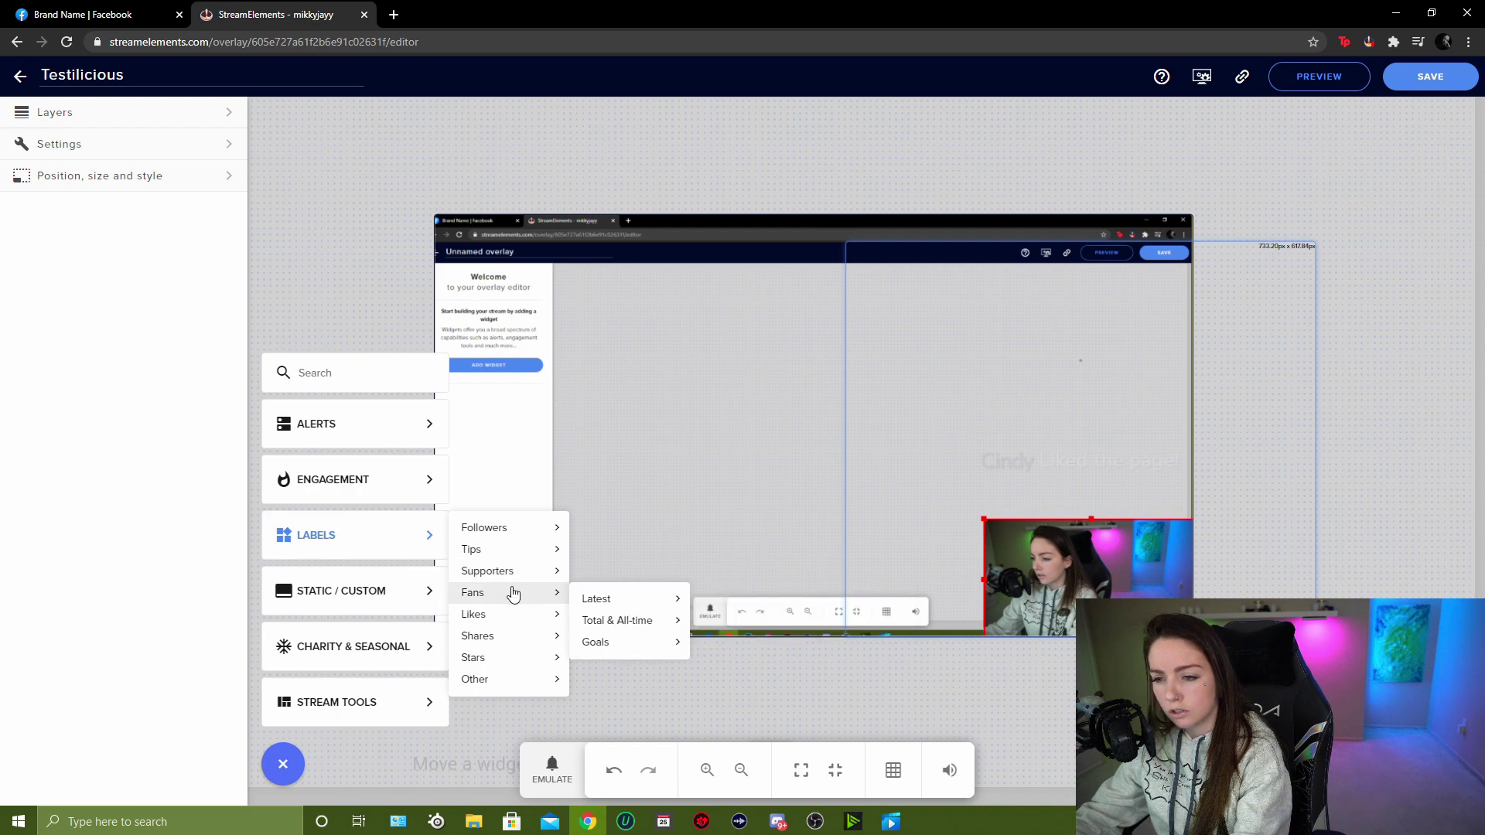
pyautogui.moveTo(511, 620)
pyautogui.moveTo(603, 667)
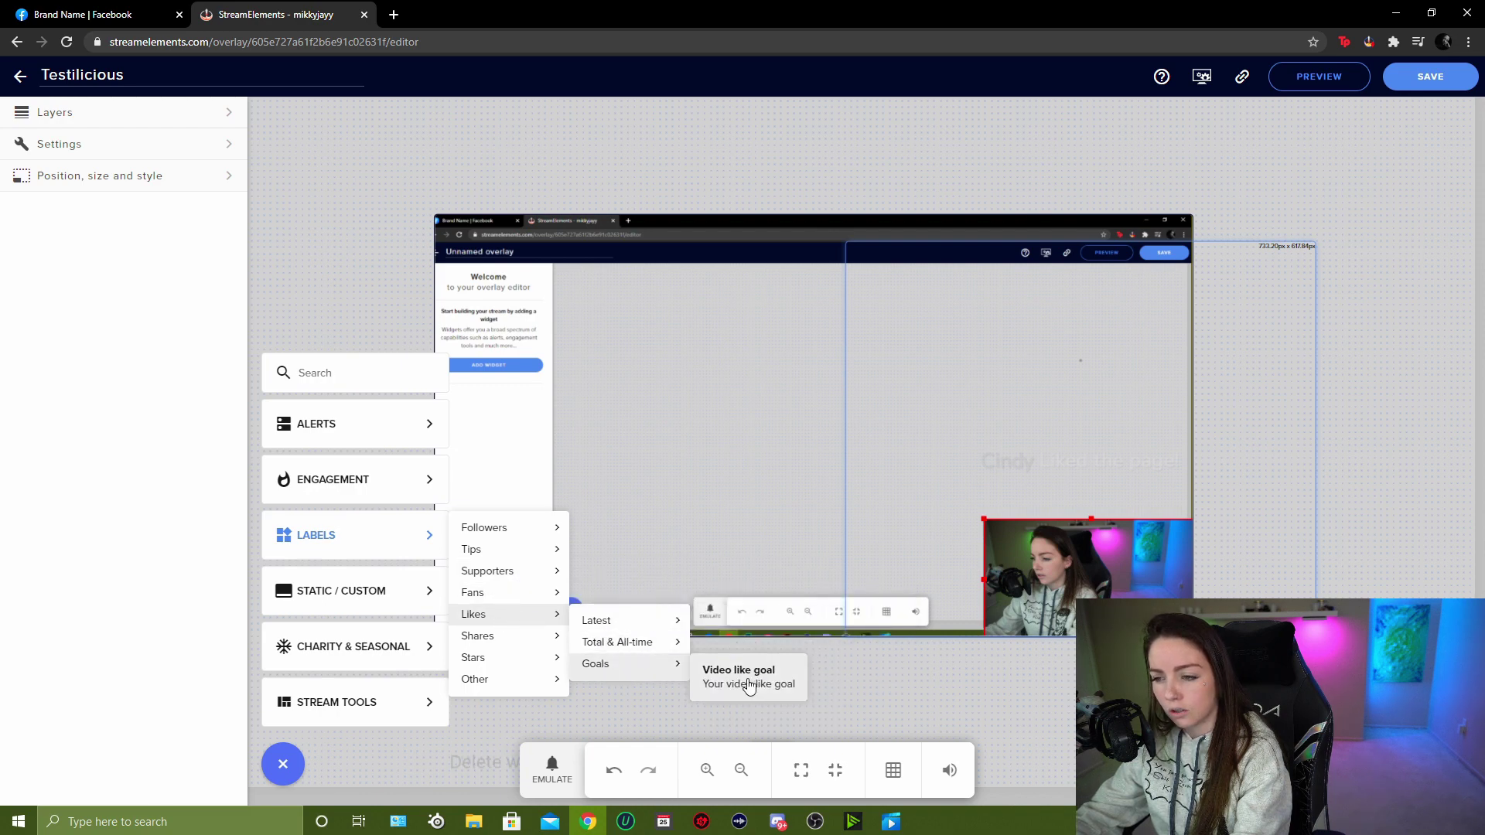
pyautogui.moveTo(518, 659)
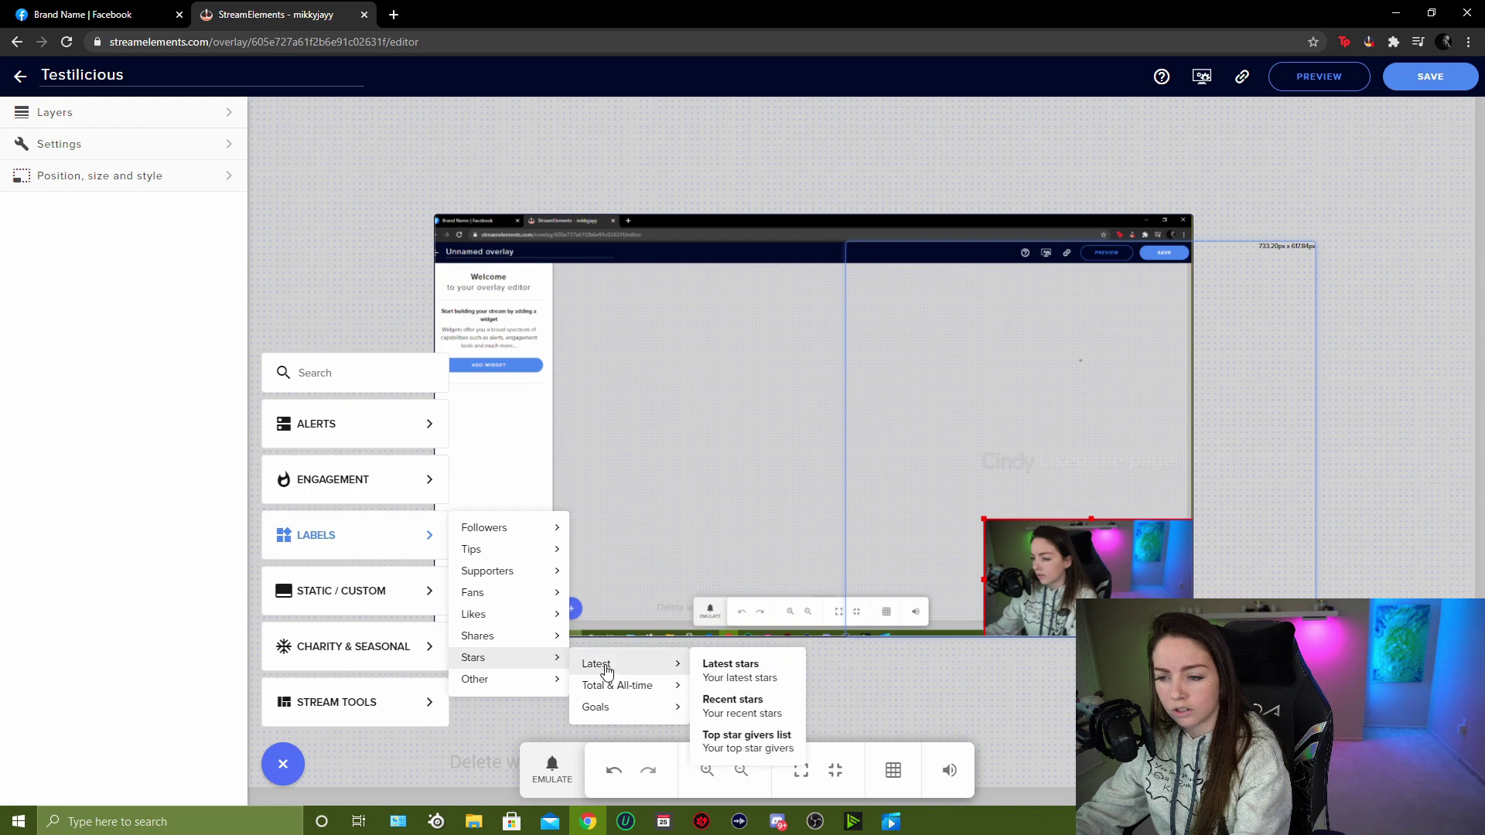
# - Add a follower goal label to the overlay and move it onto the reference image
pyautogui.moveTo(622, 718)
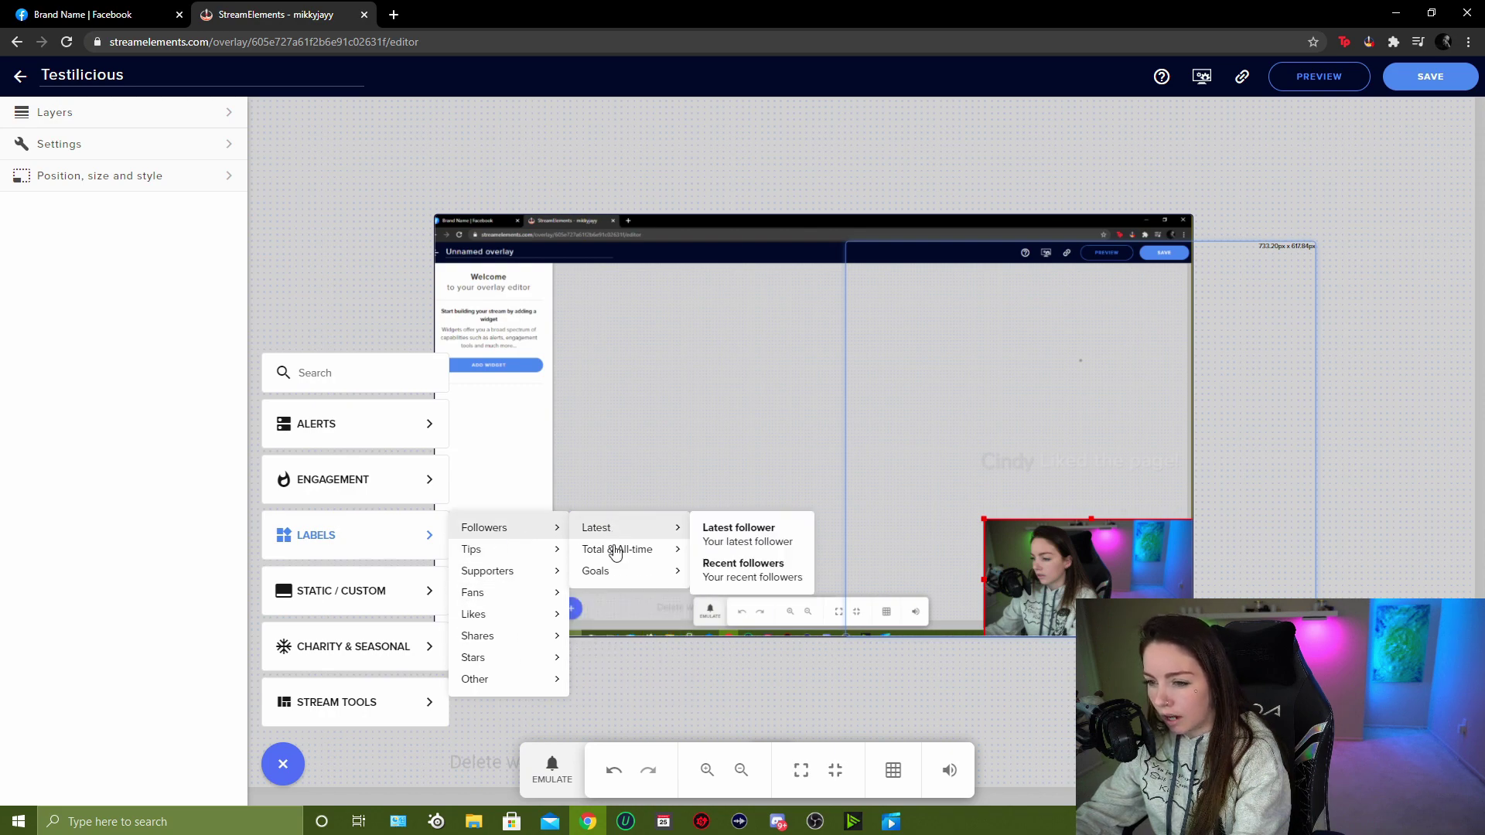
pyautogui.click(769, 585)
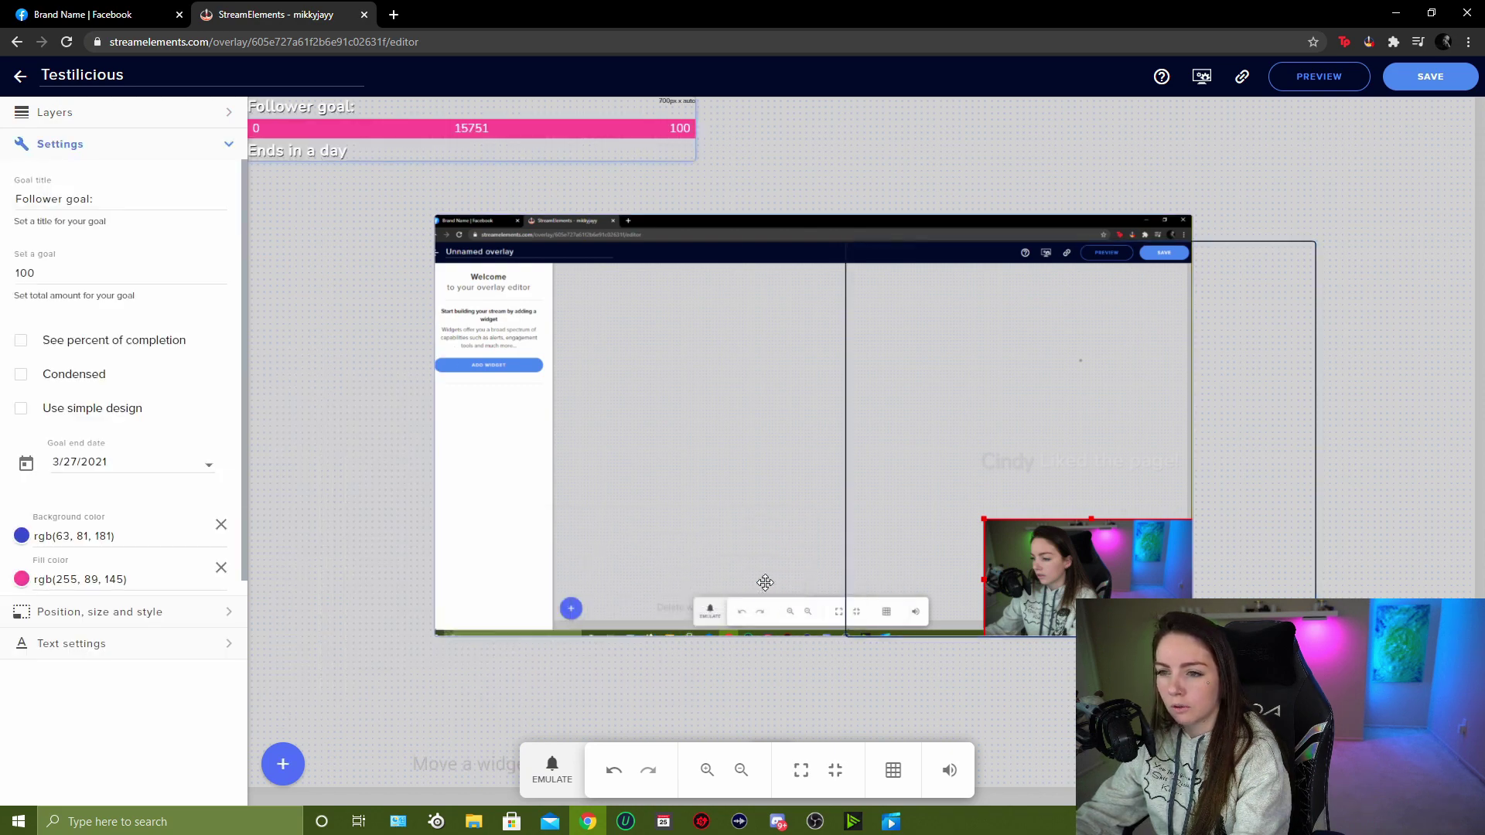
pyautogui.moveTo(396, 118); pyautogui.dragTo(671, 397)
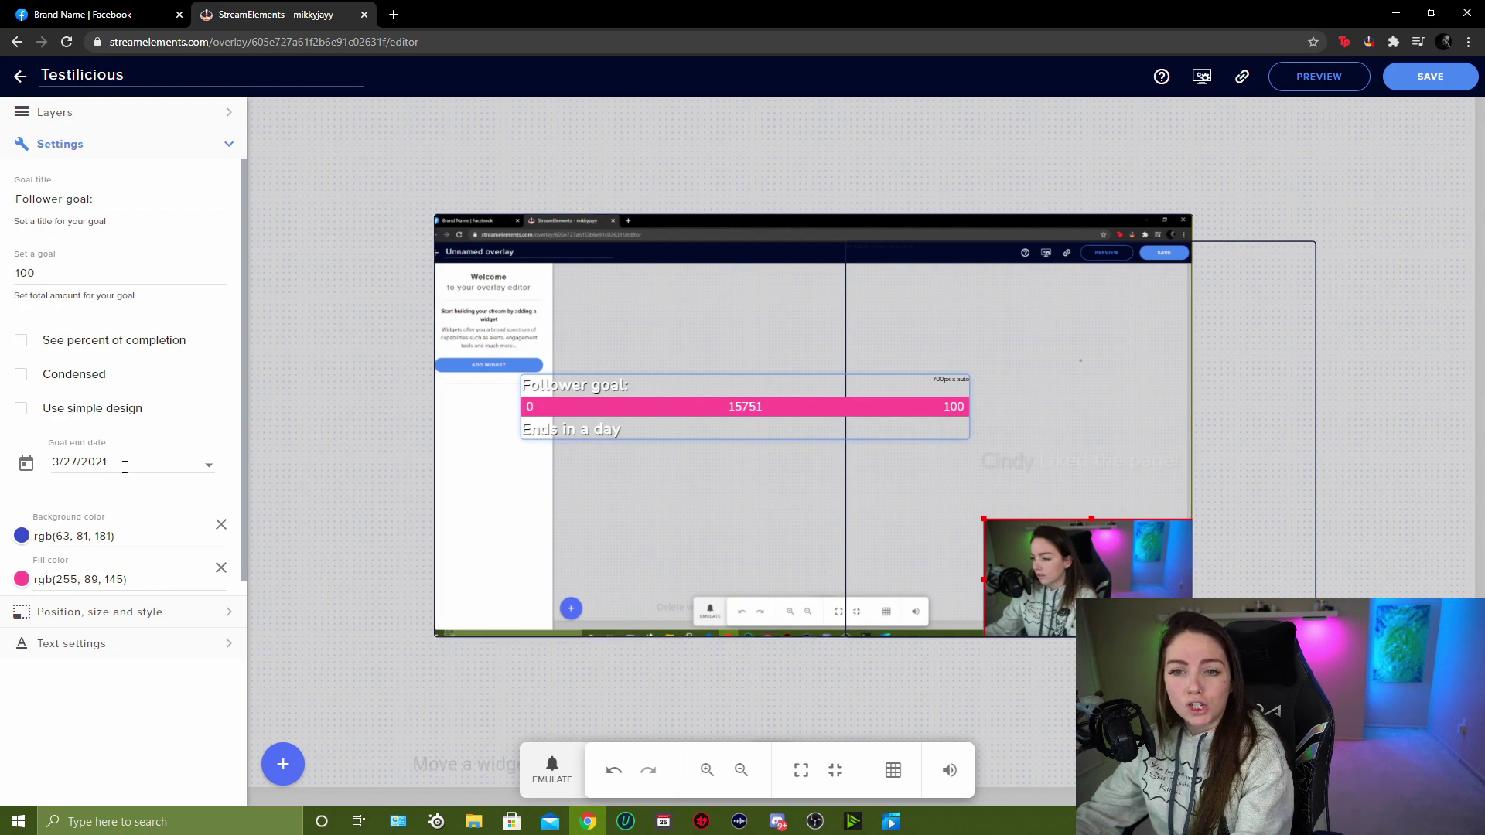
# - Give the follower goal the simple, condensed design, narrow its box around the text, and place it in the reference image's lower-left corner
pyautogui.click(21, 410)
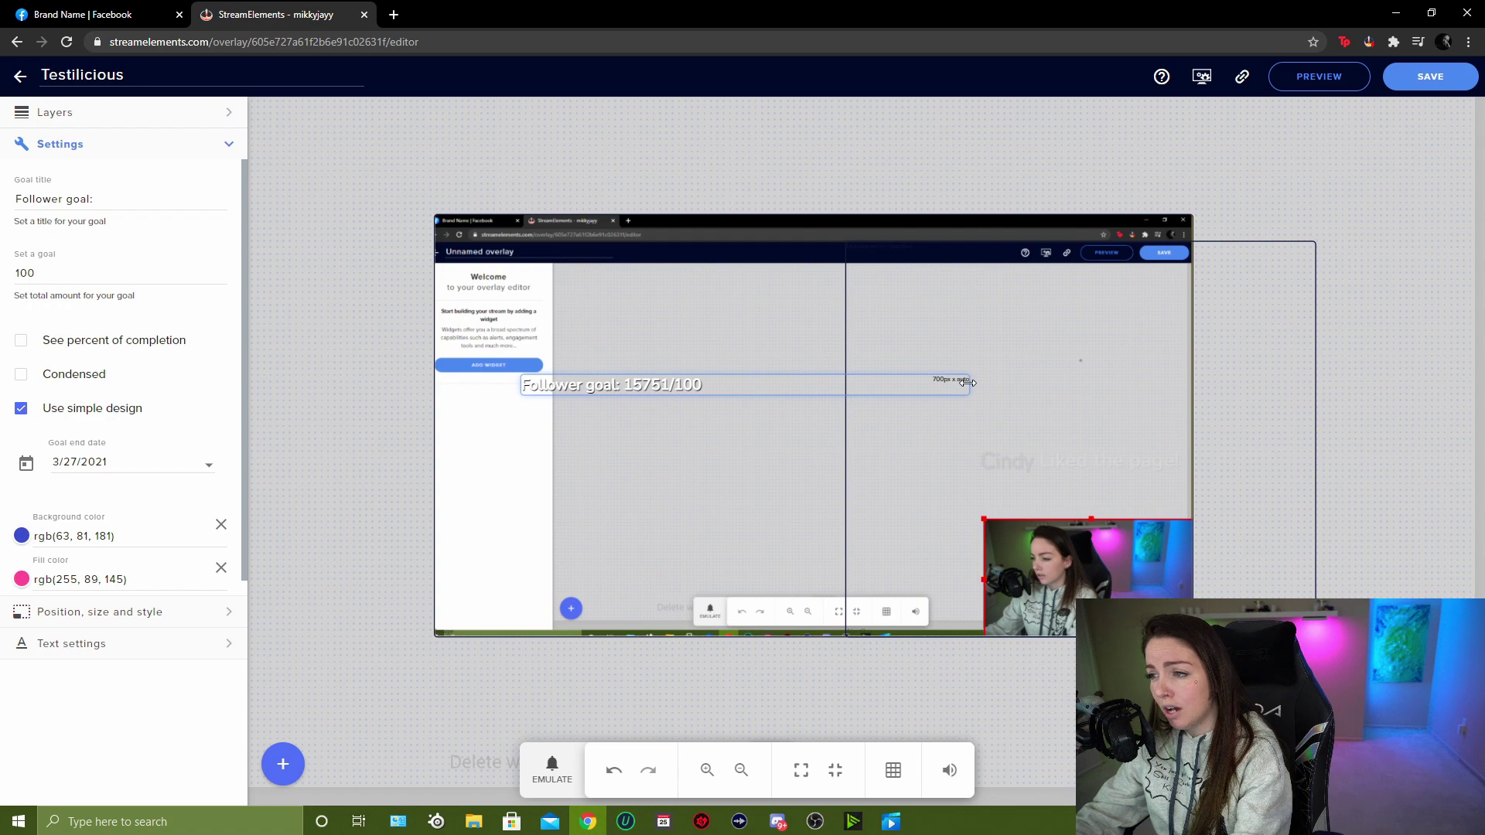
pyautogui.moveTo(969, 382); pyautogui.dragTo(747, 387)
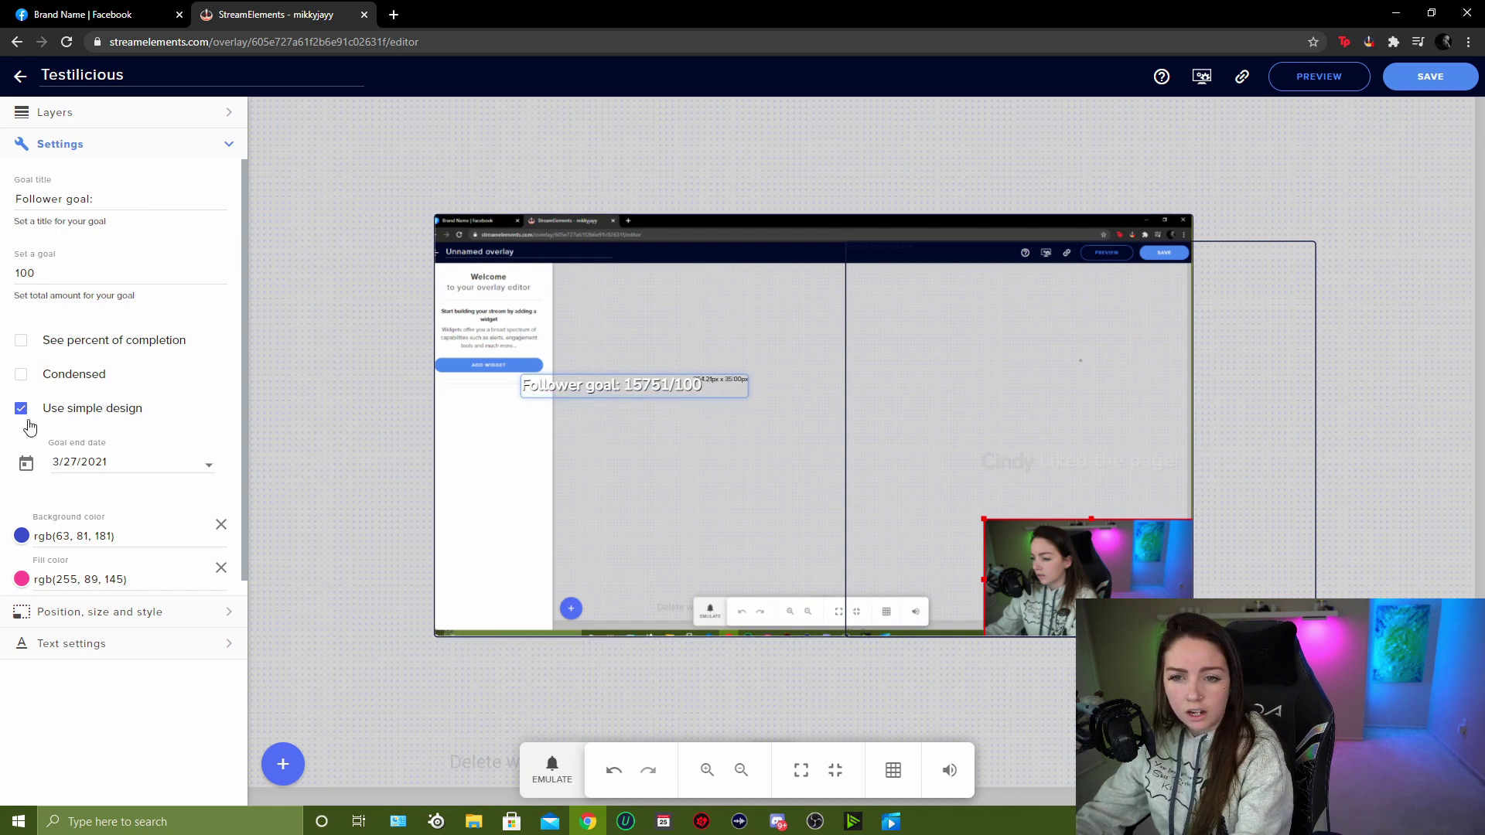
pyautogui.click(23, 377)
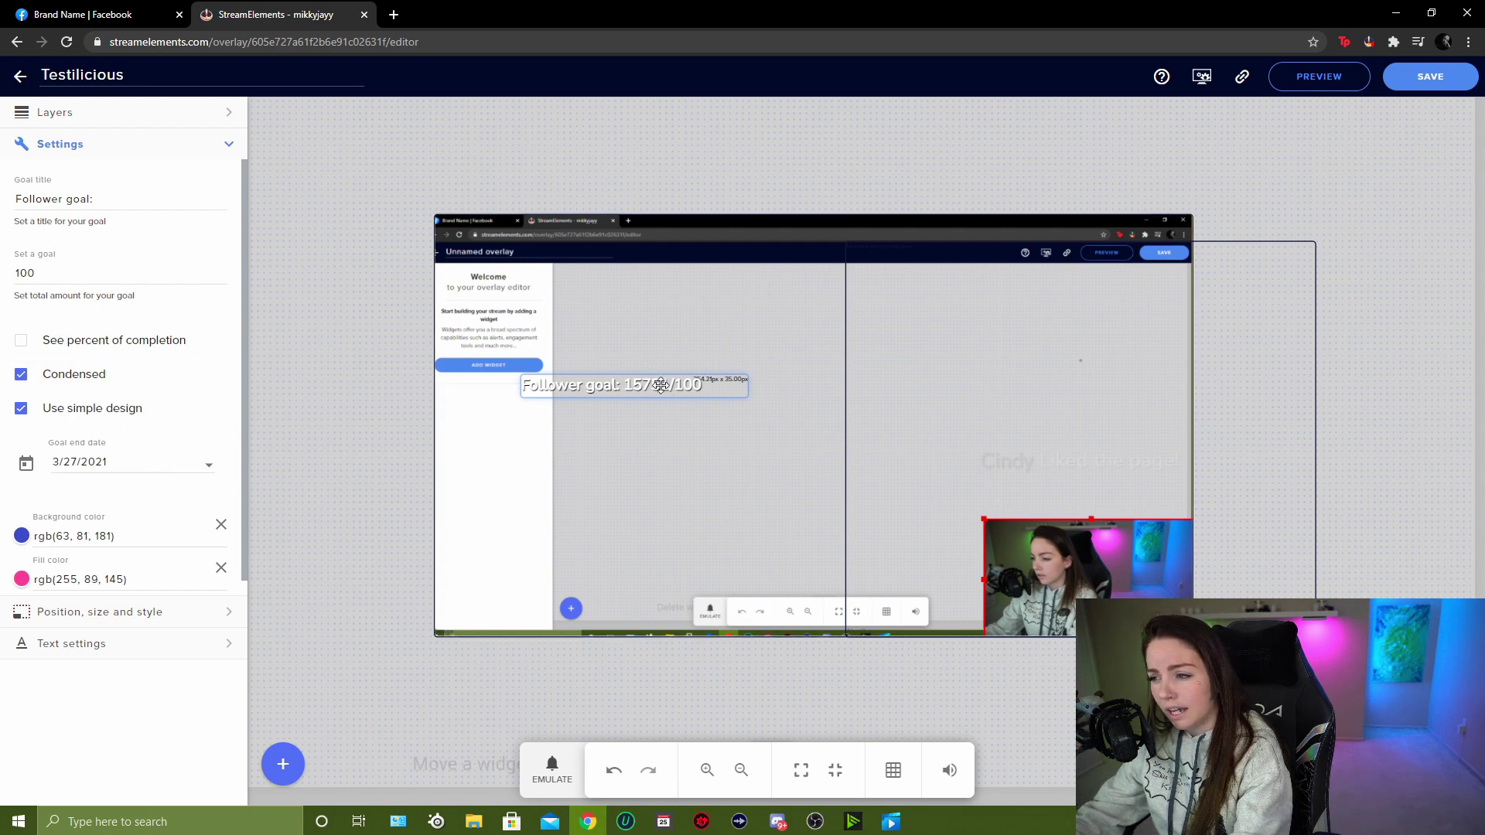
pyautogui.moveTo(660, 384); pyautogui.dragTo(577, 627)
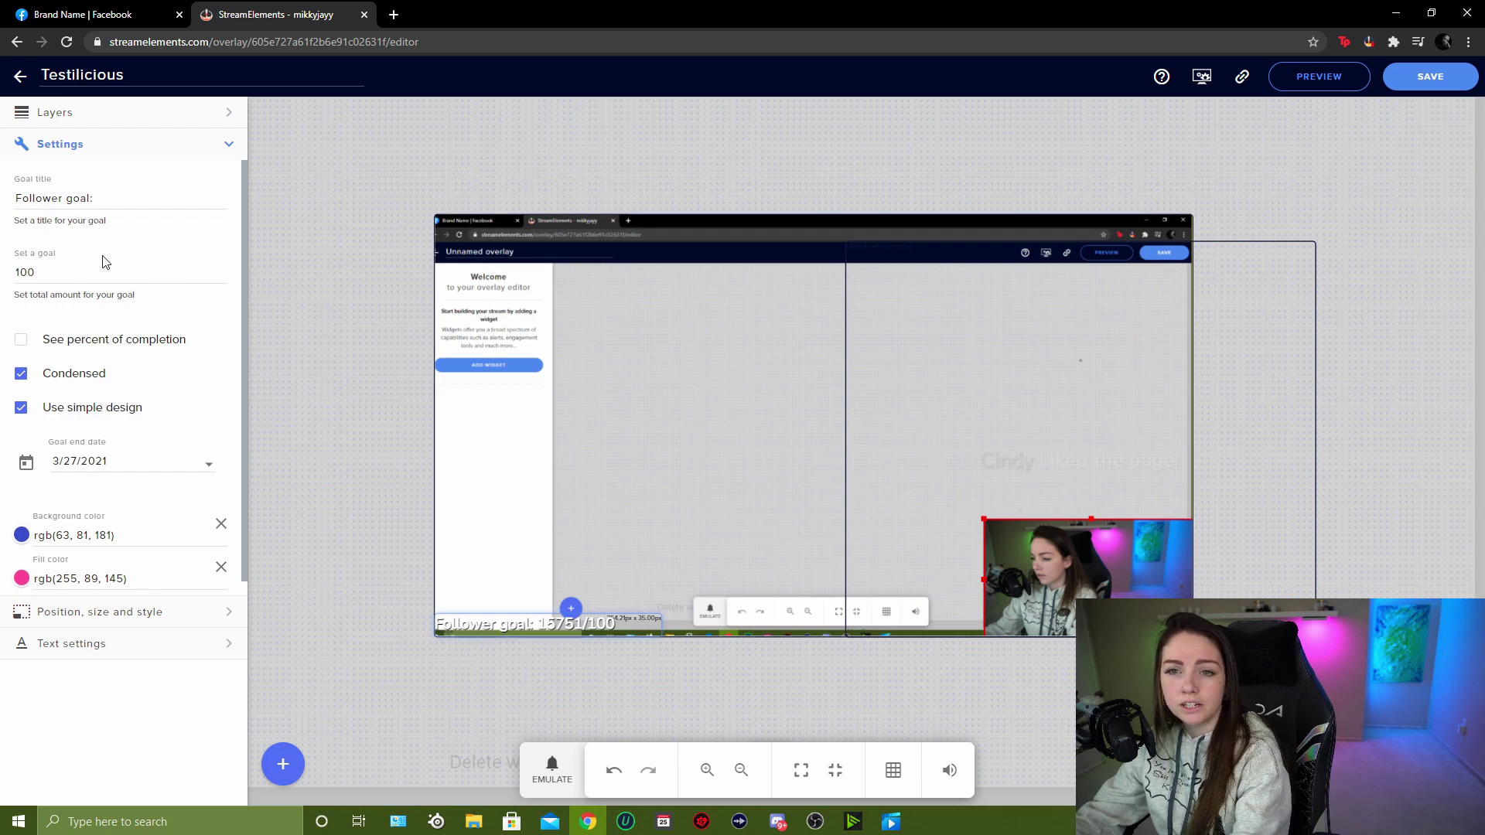
# - Change the follower goal's text color from white to a bright lime green
pyautogui.scroll(-1, 104, 267)
pyautogui.click(229, 646)
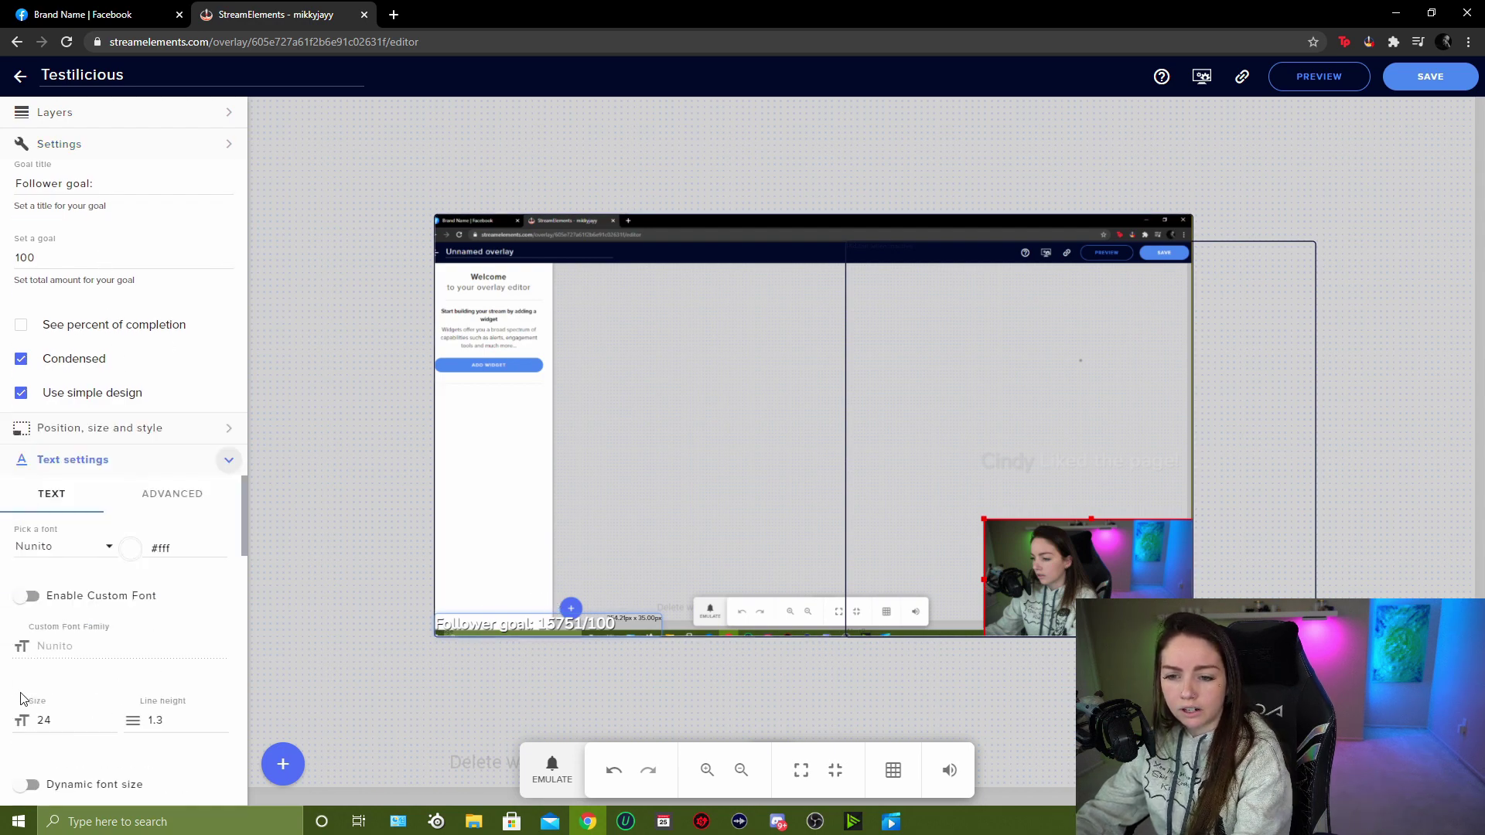
pyautogui.click(131, 297)
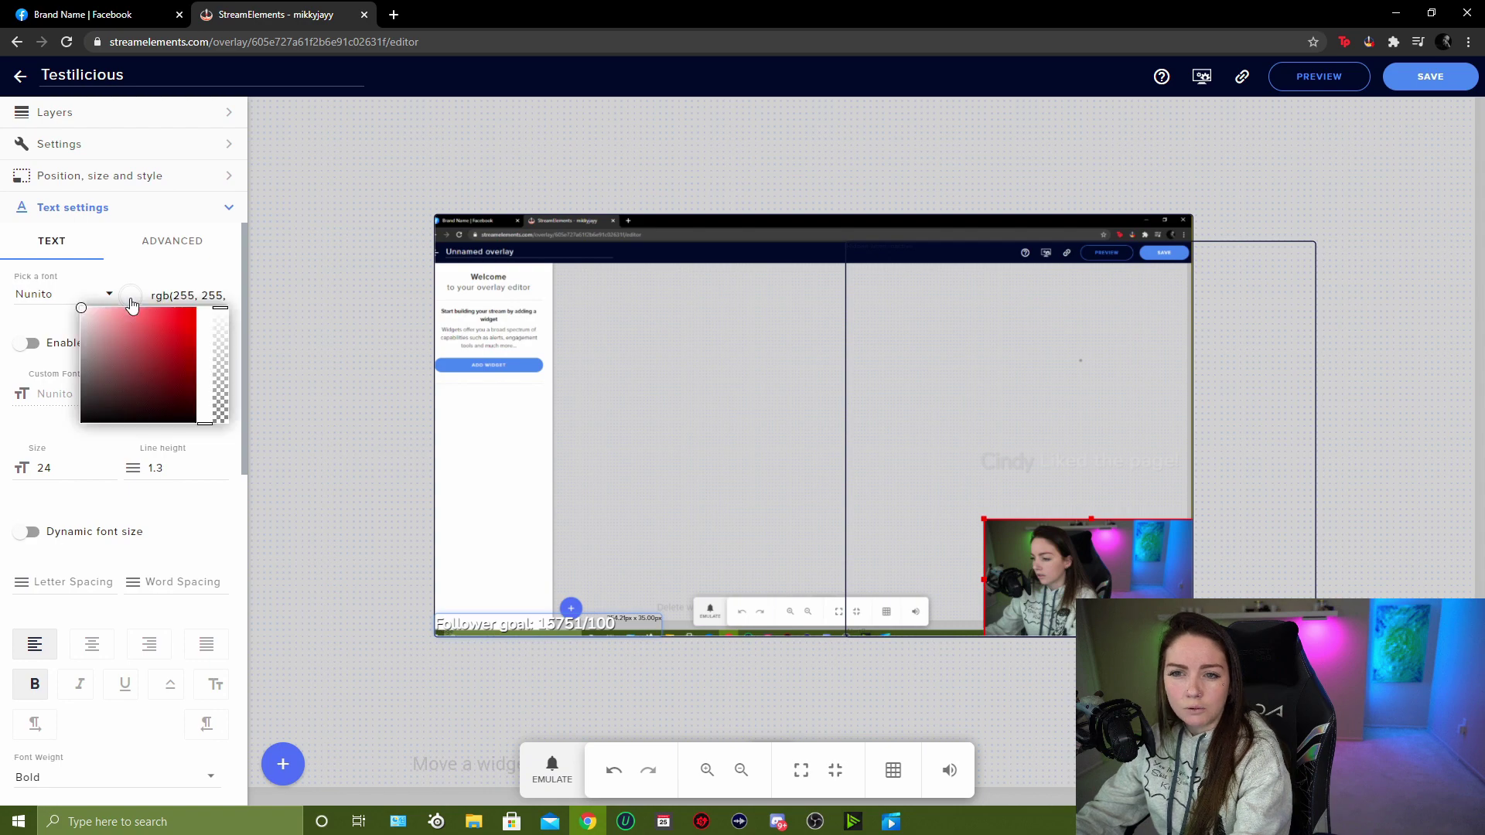
pyautogui.click(183, 349)
pyautogui.moveTo(204, 363); pyautogui.dragTo(204, 387)
pyautogui.click(175, 350)
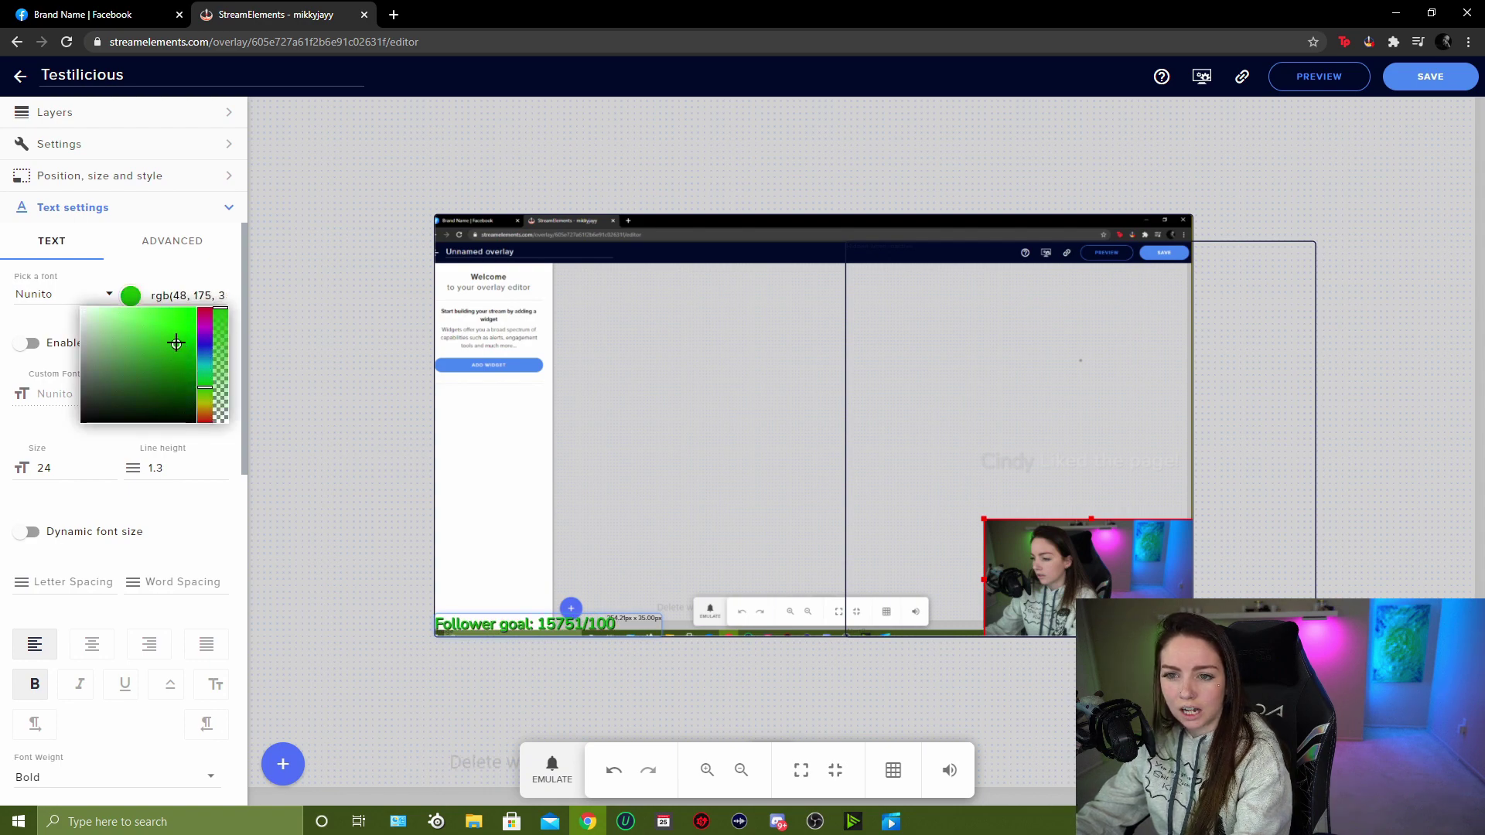
pyautogui.click(177, 362)
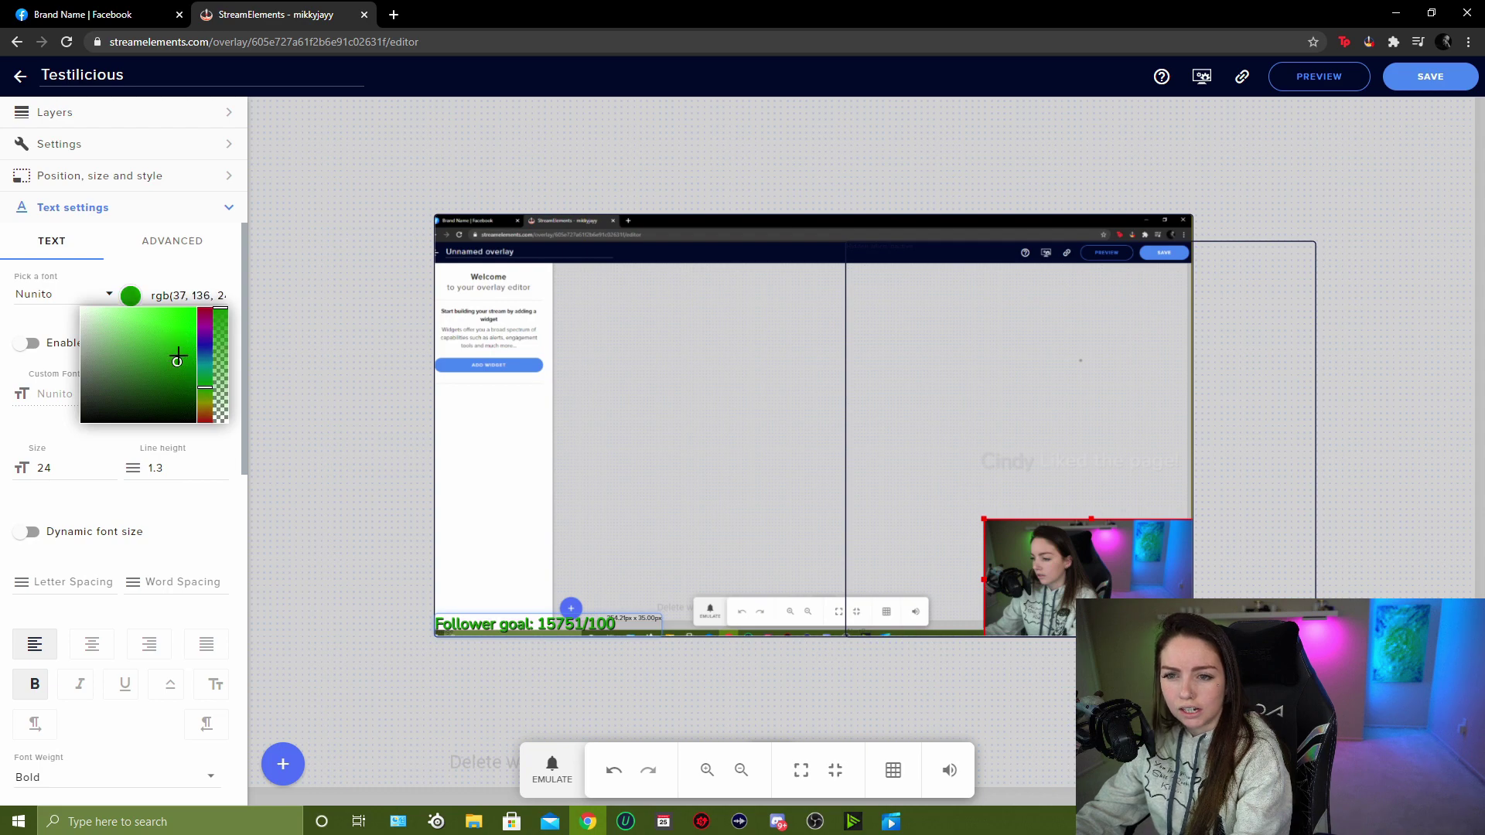
pyautogui.moveTo(177, 358); pyautogui.dragTo(197, 309)
pyautogui.click(206, 396)
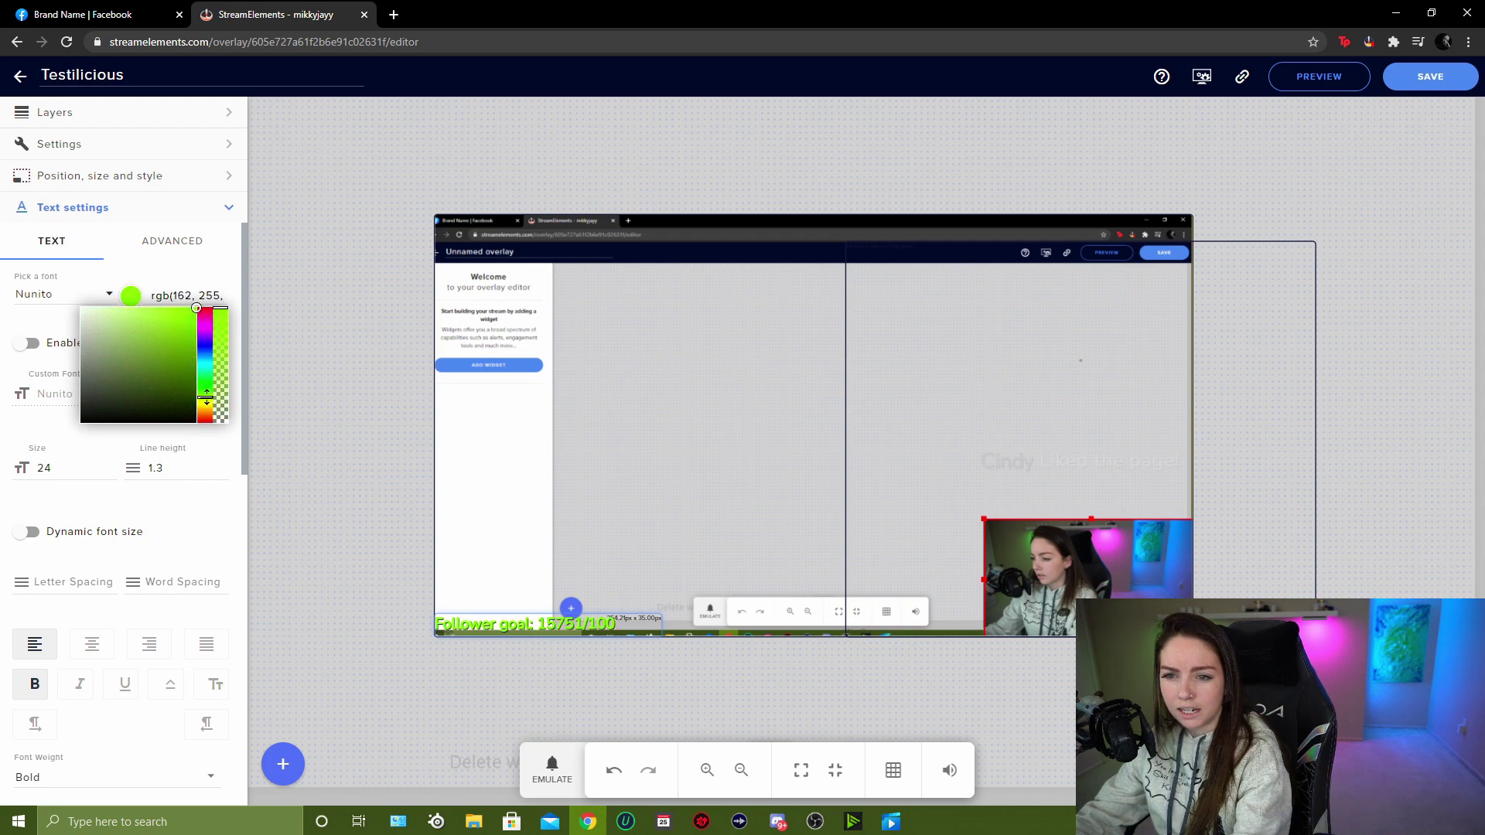
pyautogui.click(185, 326)
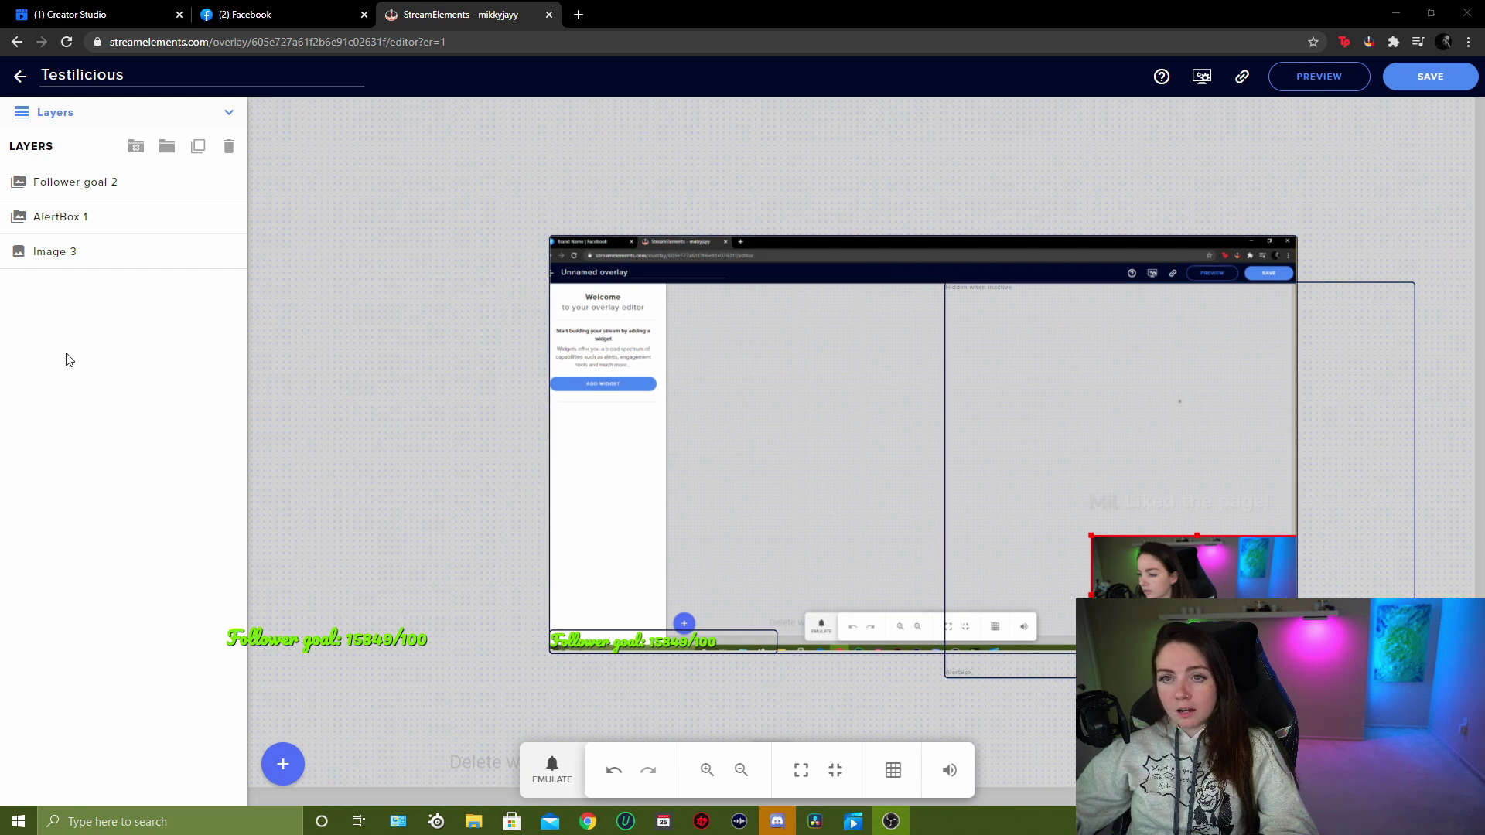
# - Delete the Image 3 reference layer from the overlay and save the overlay
pyautogui.click(54, 256)
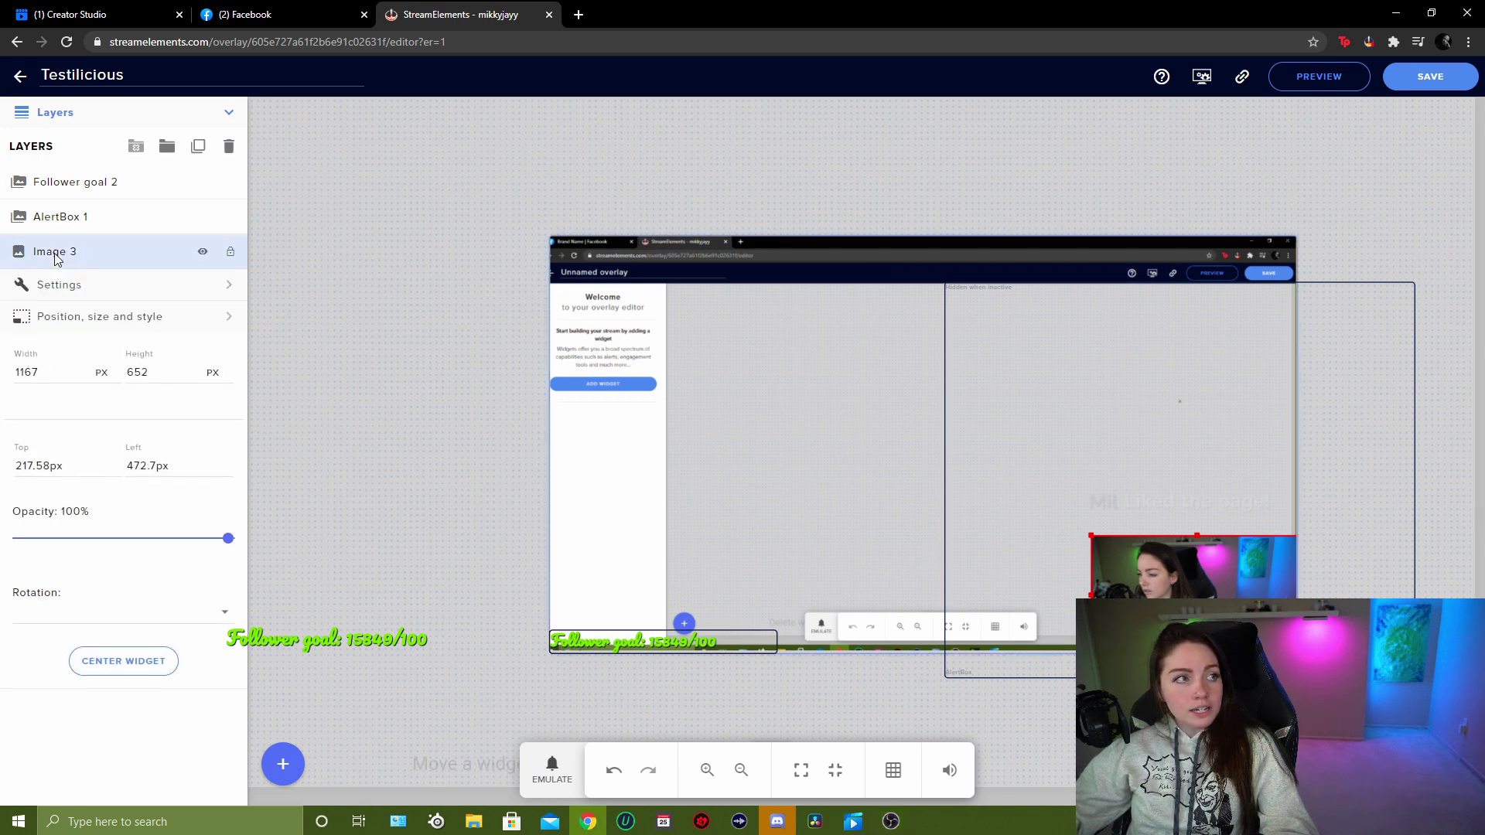
pyautogui.click(232, 150)
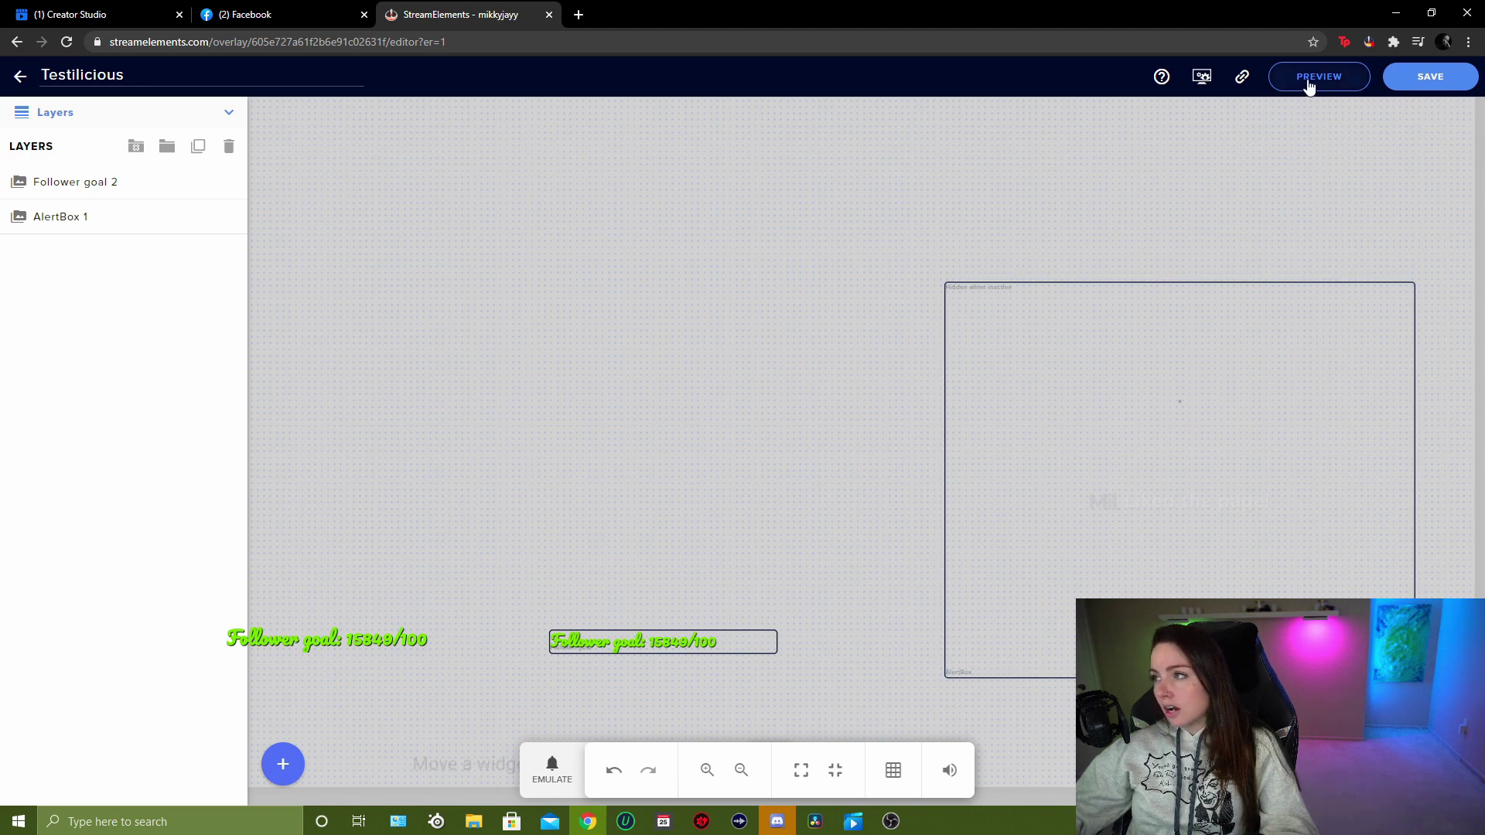
pyautogui.click(1416, 86)
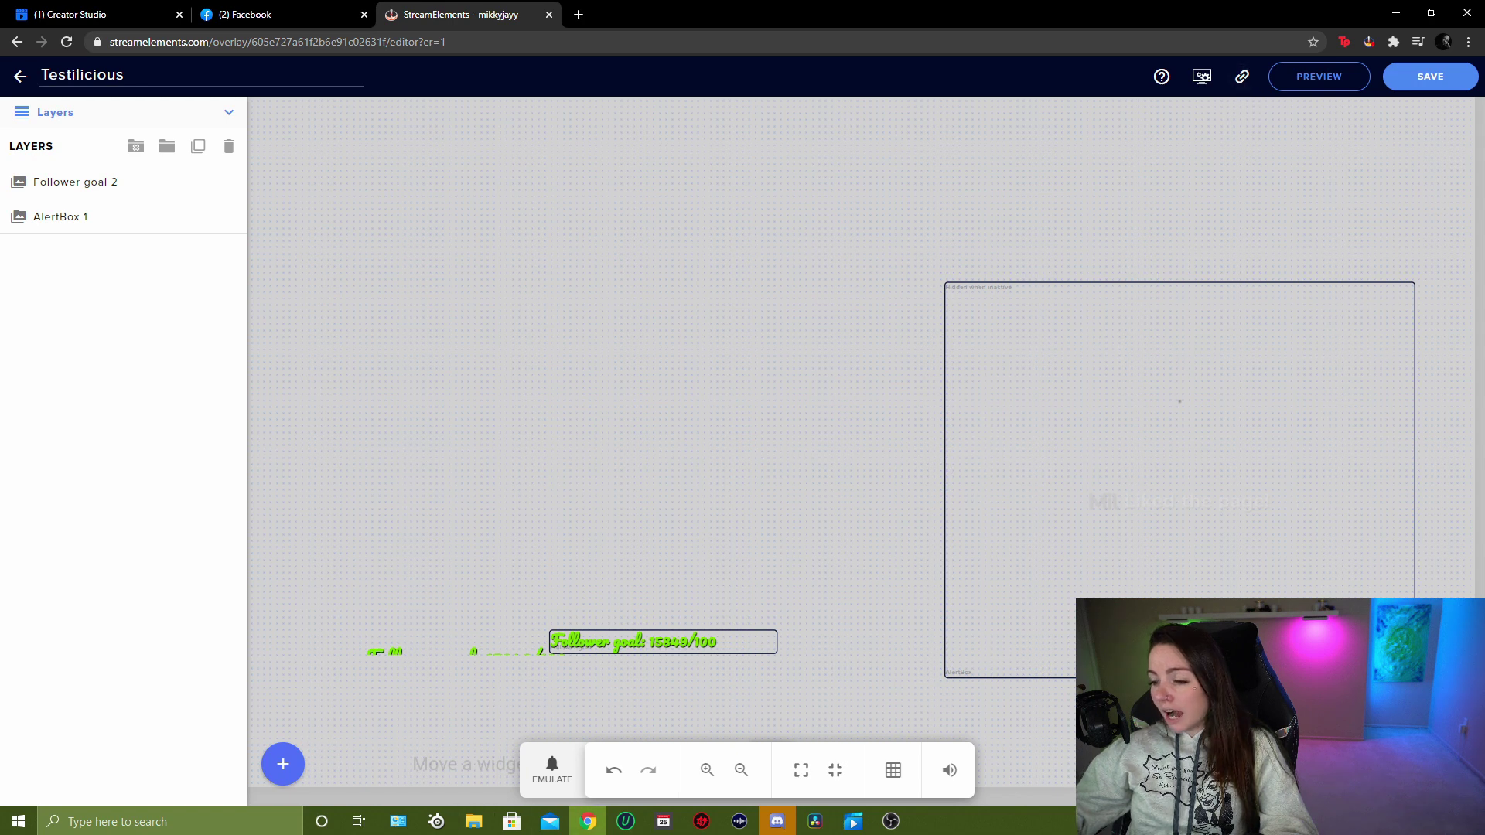
# - Switch to OBS Studio and create a new Browser source named Test Alerts in the Youtube Display Capture scene
pyautogui.moveTo(902, 823)
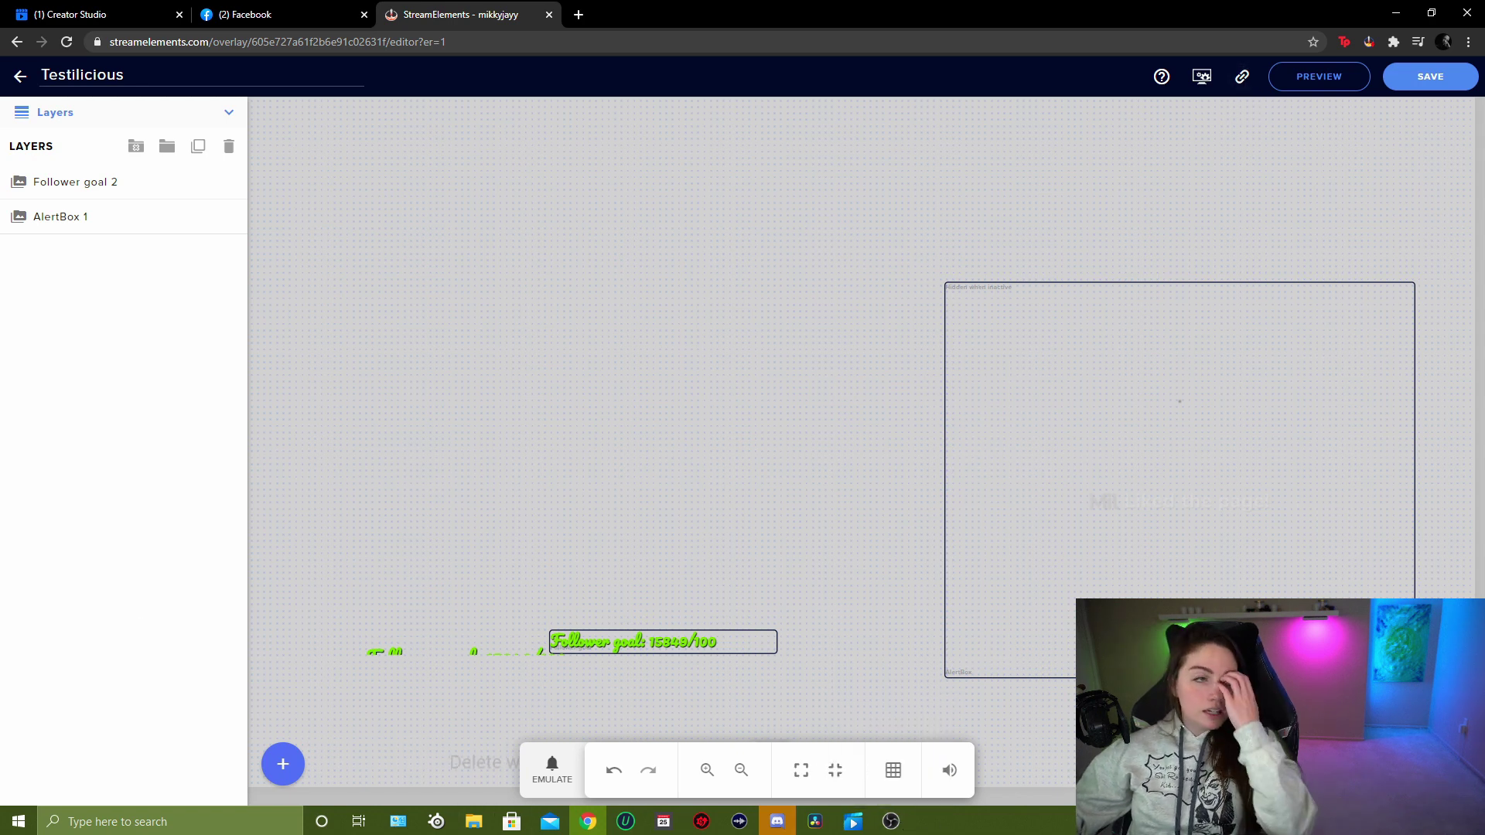
pyautogui.hotkey('alt', 'Tab')
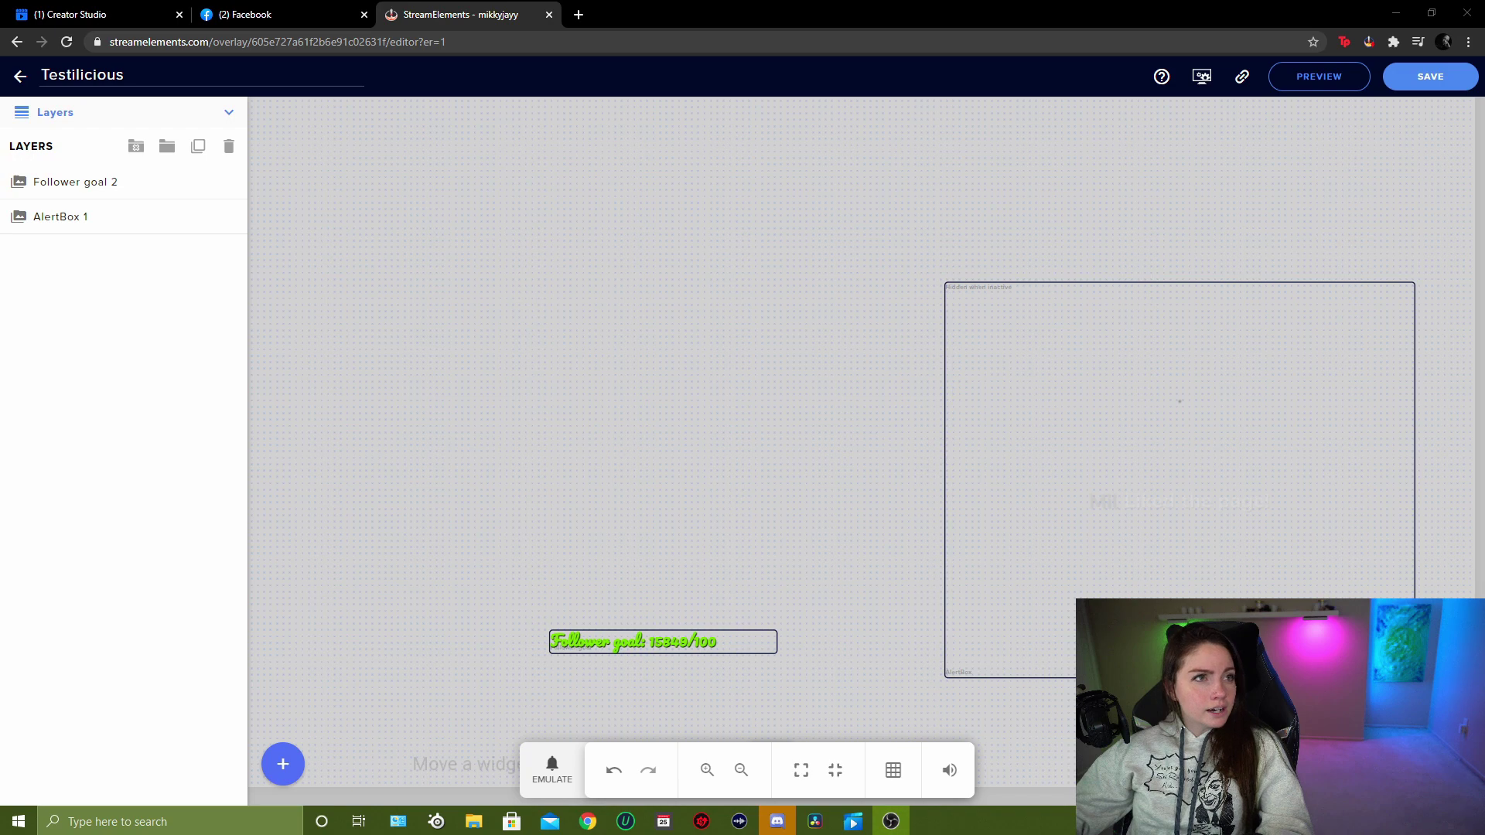
pyautogui.hotkey('alt', 'Tab')
pyautogui.click(358, 775)
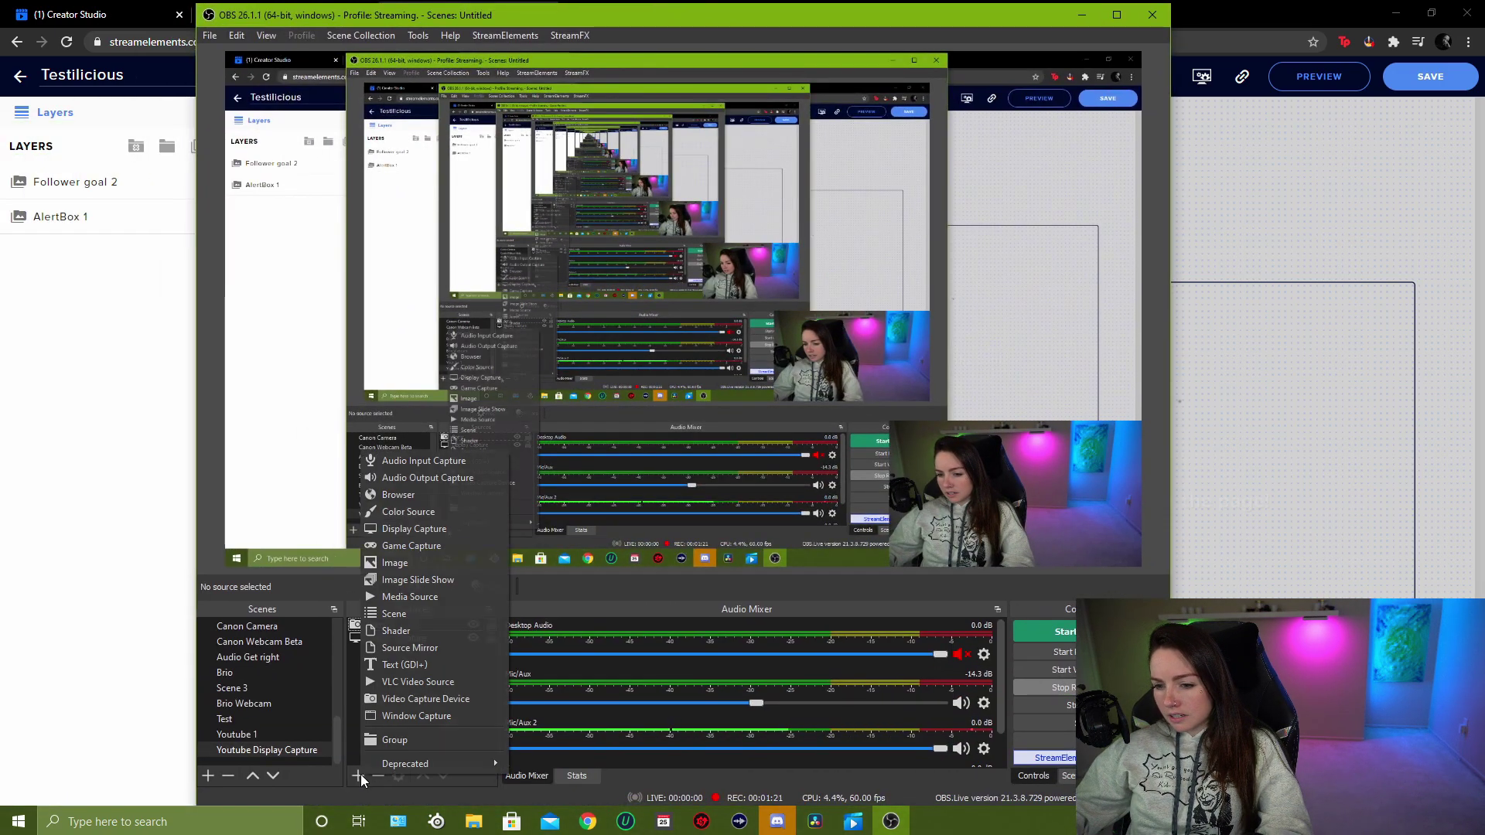
pyautogui.click(389, 497)
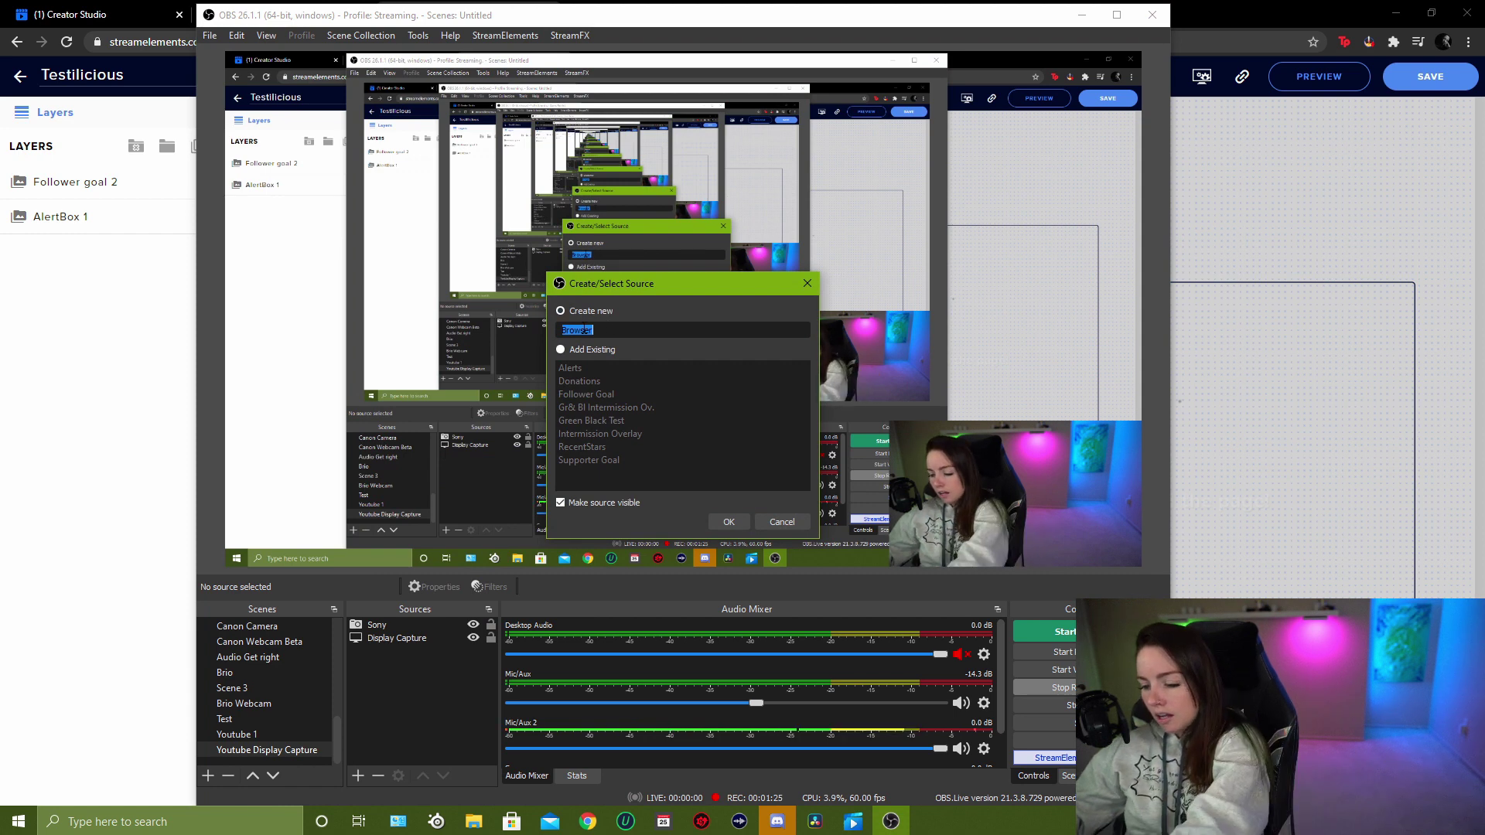
pyautogui.write('Test Aler')
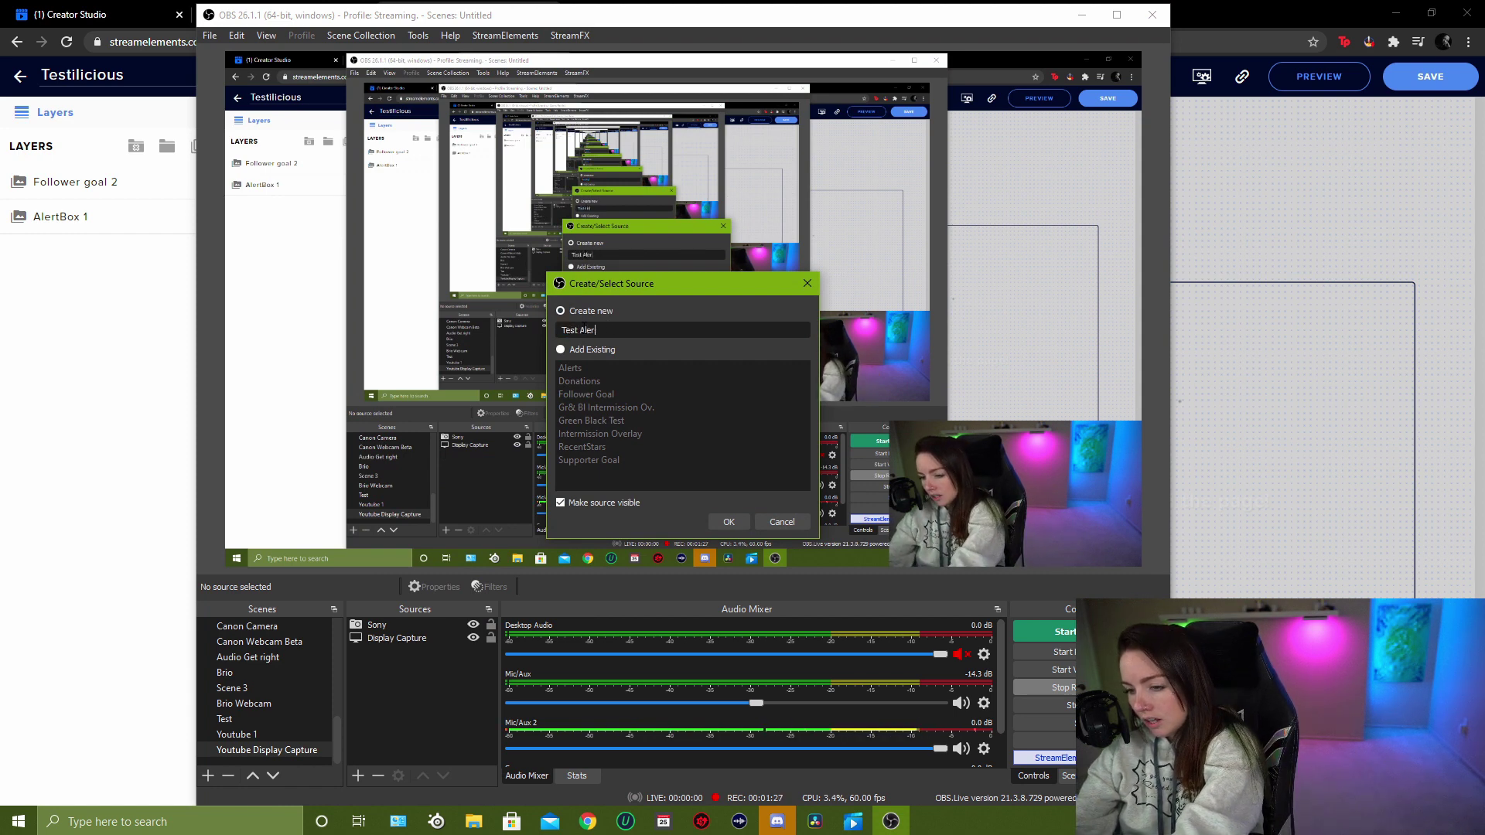
pyautogui.write('ts')
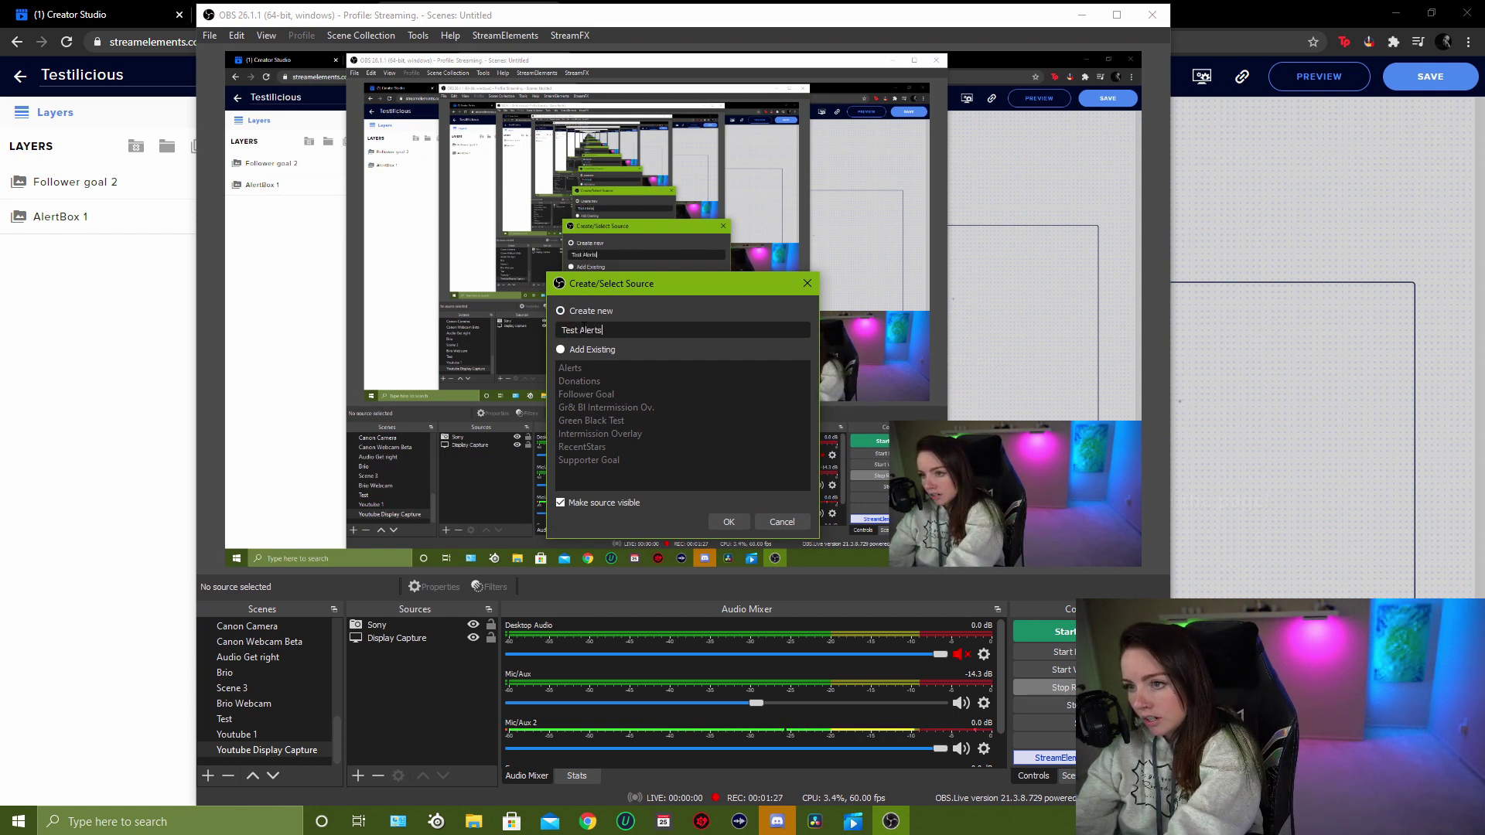
pyautogui.click(744, 523)
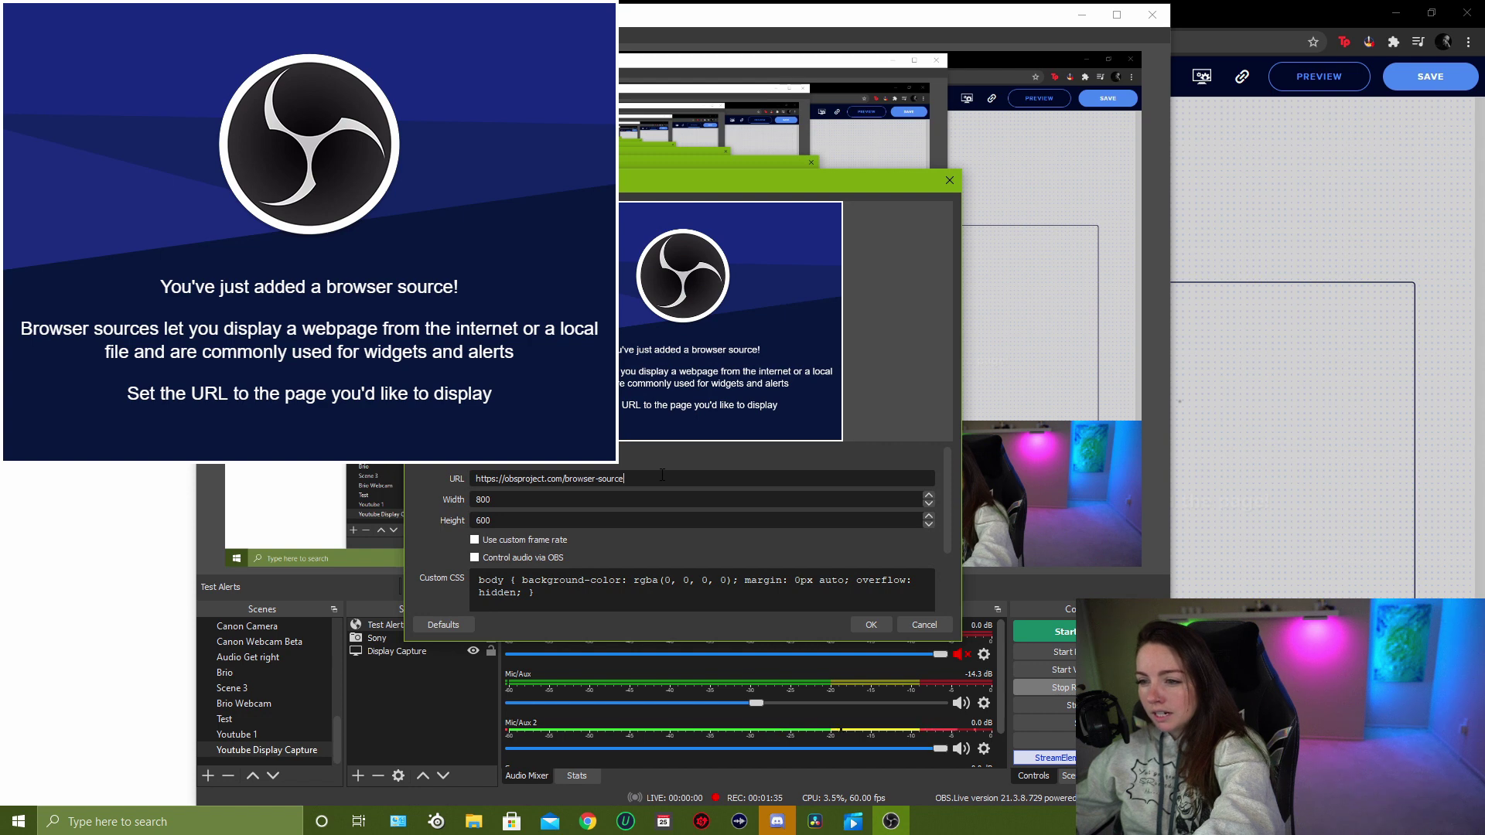
# - Paste the StreamElements overlay URL with its access token into the Test Alerts source, set the height to 1080, and accept the properties
pyautogui.tripleClick(478, 481)
pyautogui.hotkey('ctrl', 'v')
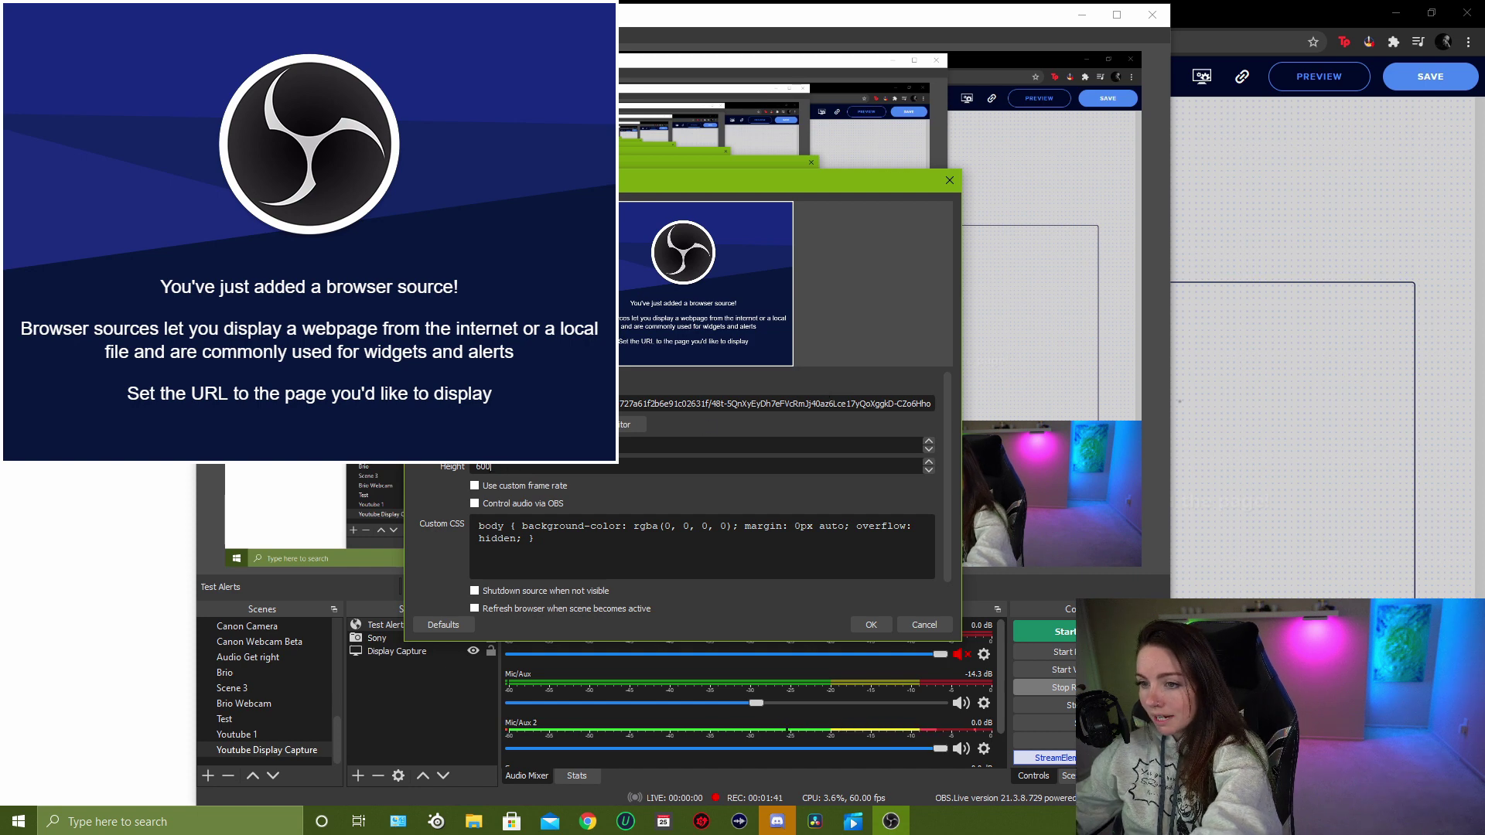
pyautogui.write('1080')
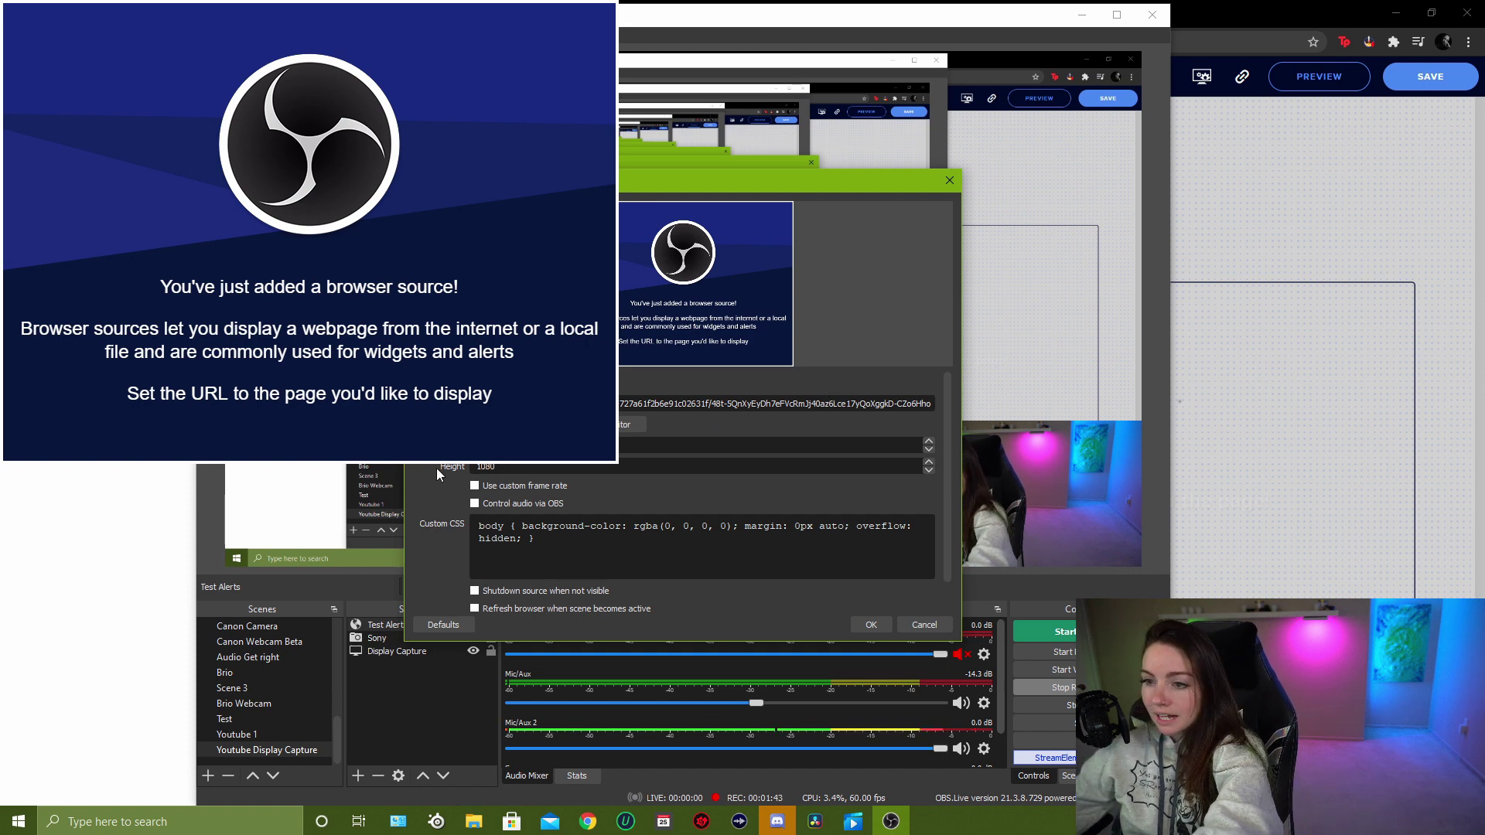
pyautogui.click(867, 629)
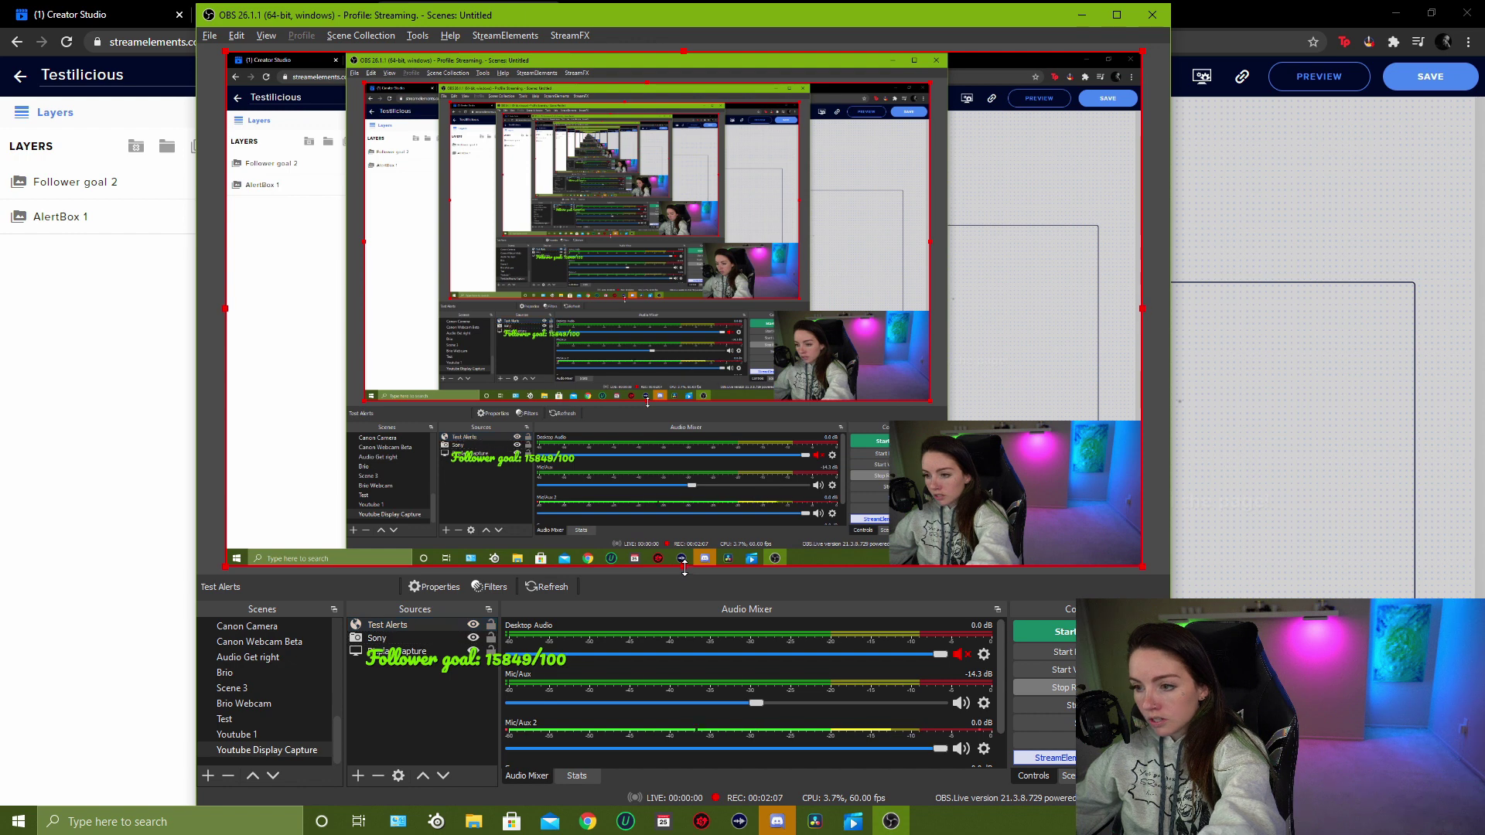
# - Crop the Test Alerts source inward from its bottom and left edges in the preview canvas
pyautogui.moveTo(684, 570); pyautogui.dragTo(685, 468)
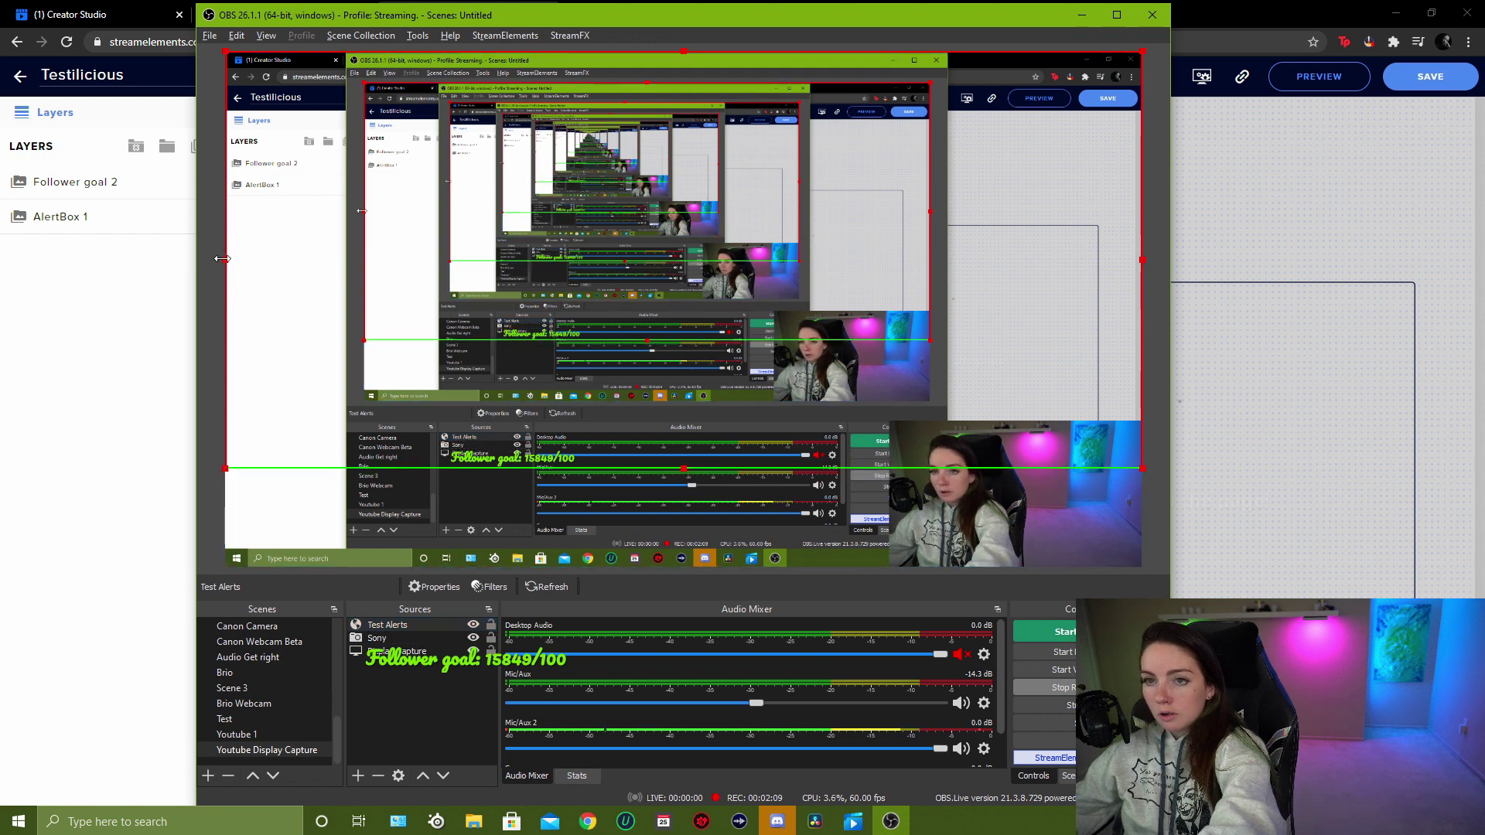
pyautogui.moveTo(222, 259); pyautogui.dragTo(448, 281)
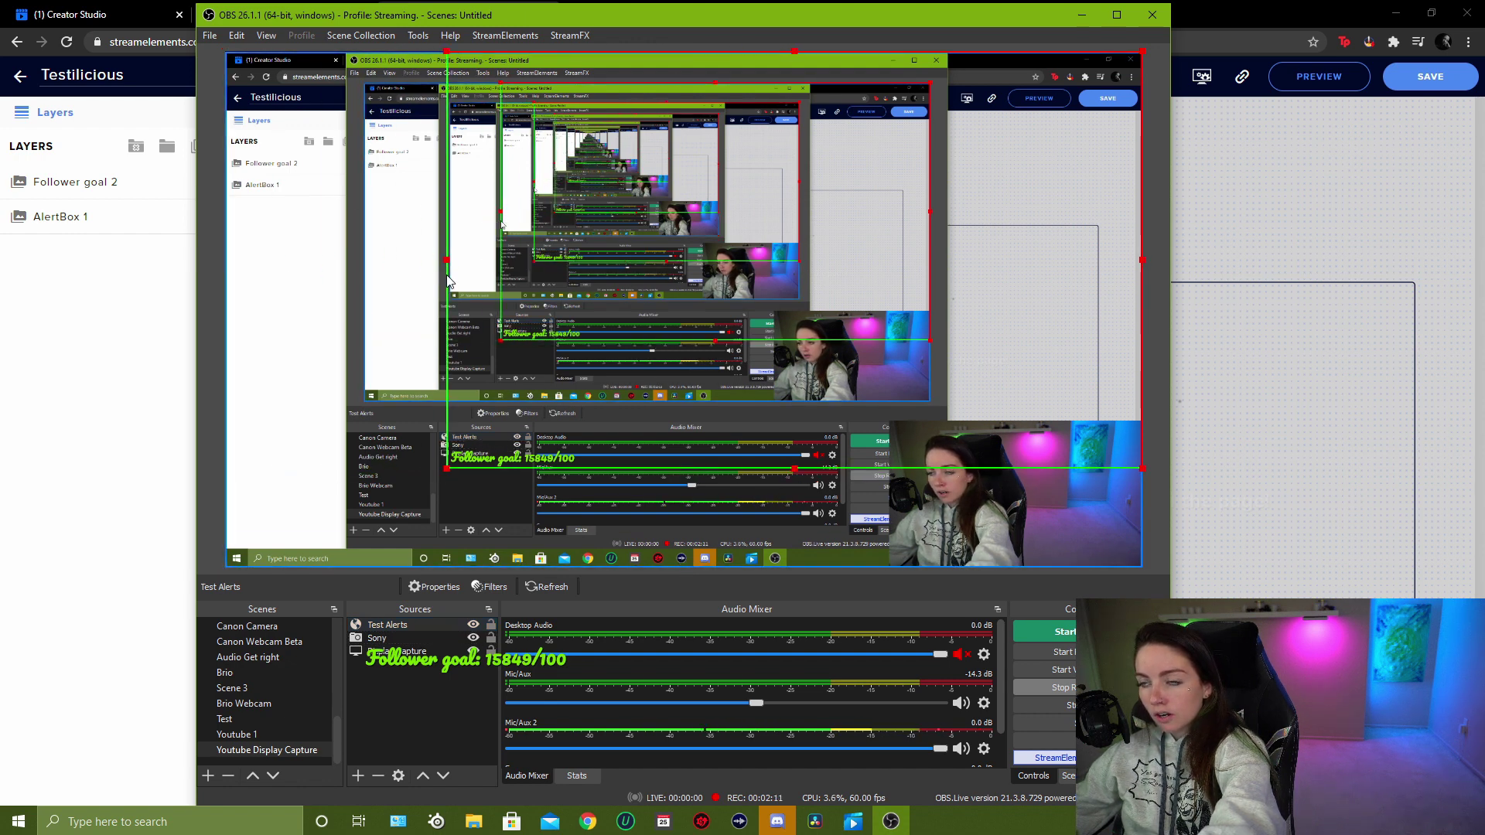
# - Move the StreamElements browser window to the other monitor, test a page-like alert over the desktop, and bring the OBS Studio window back
pyautogui.hotkey('alt', 'Tab')
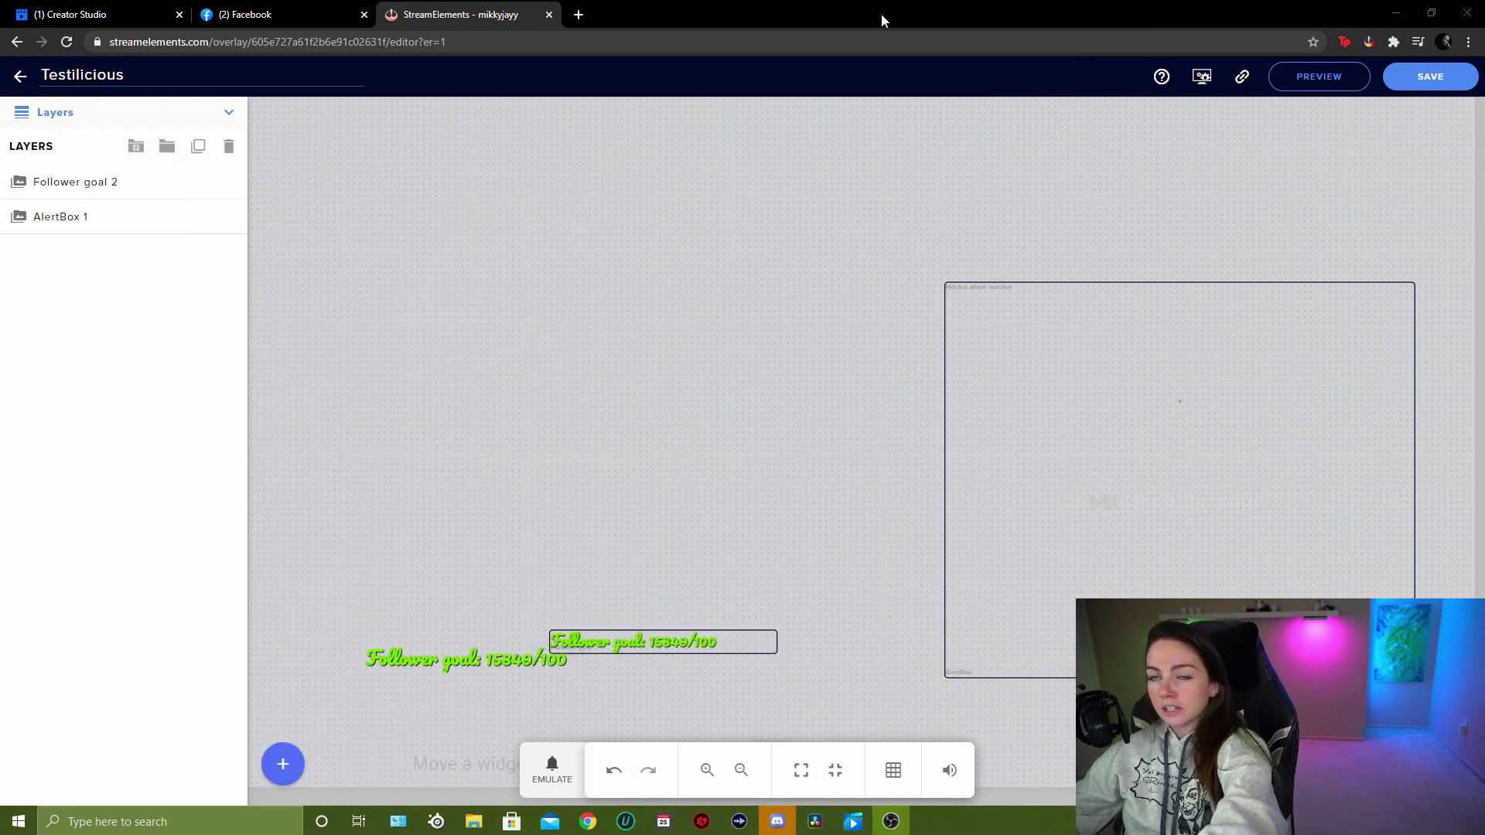
pyautogui.moveTo(881, 12); pyautogui.dragTo(0, 100)
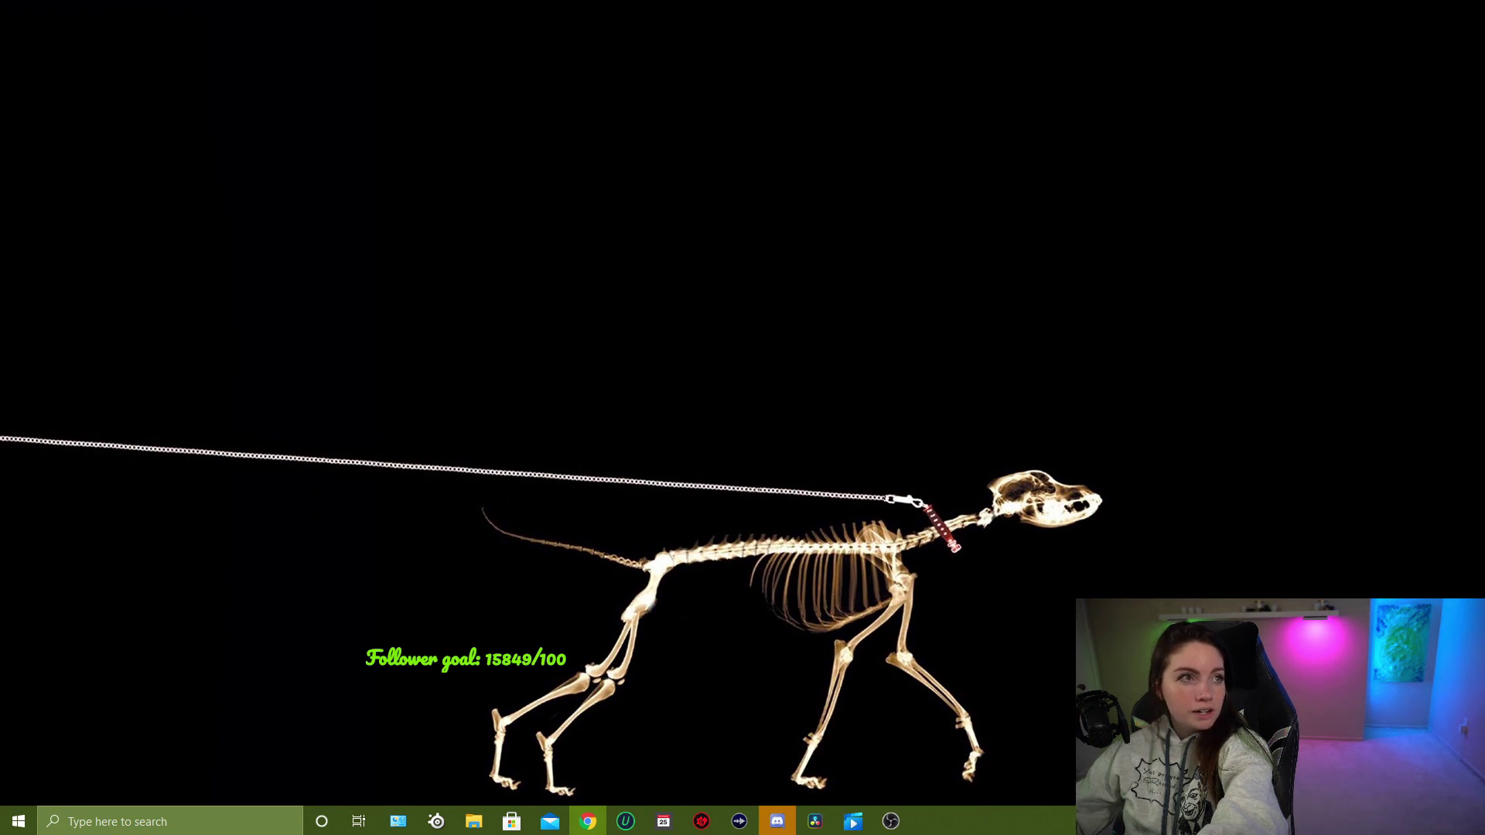
pyautogui.hotkey('alt', 'Tab')
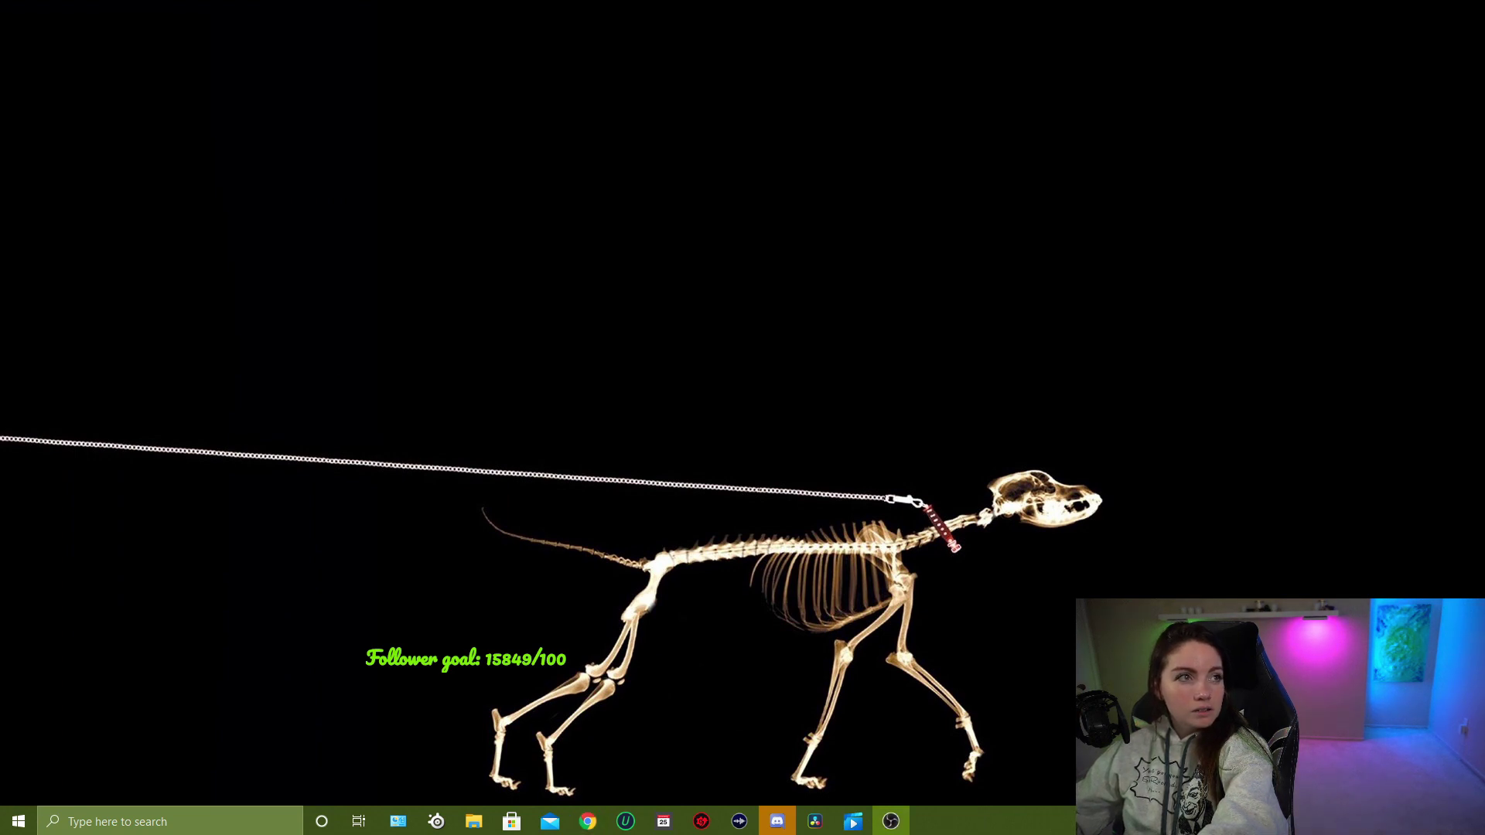
pyautogui.hotkey('alt', 'Tab')
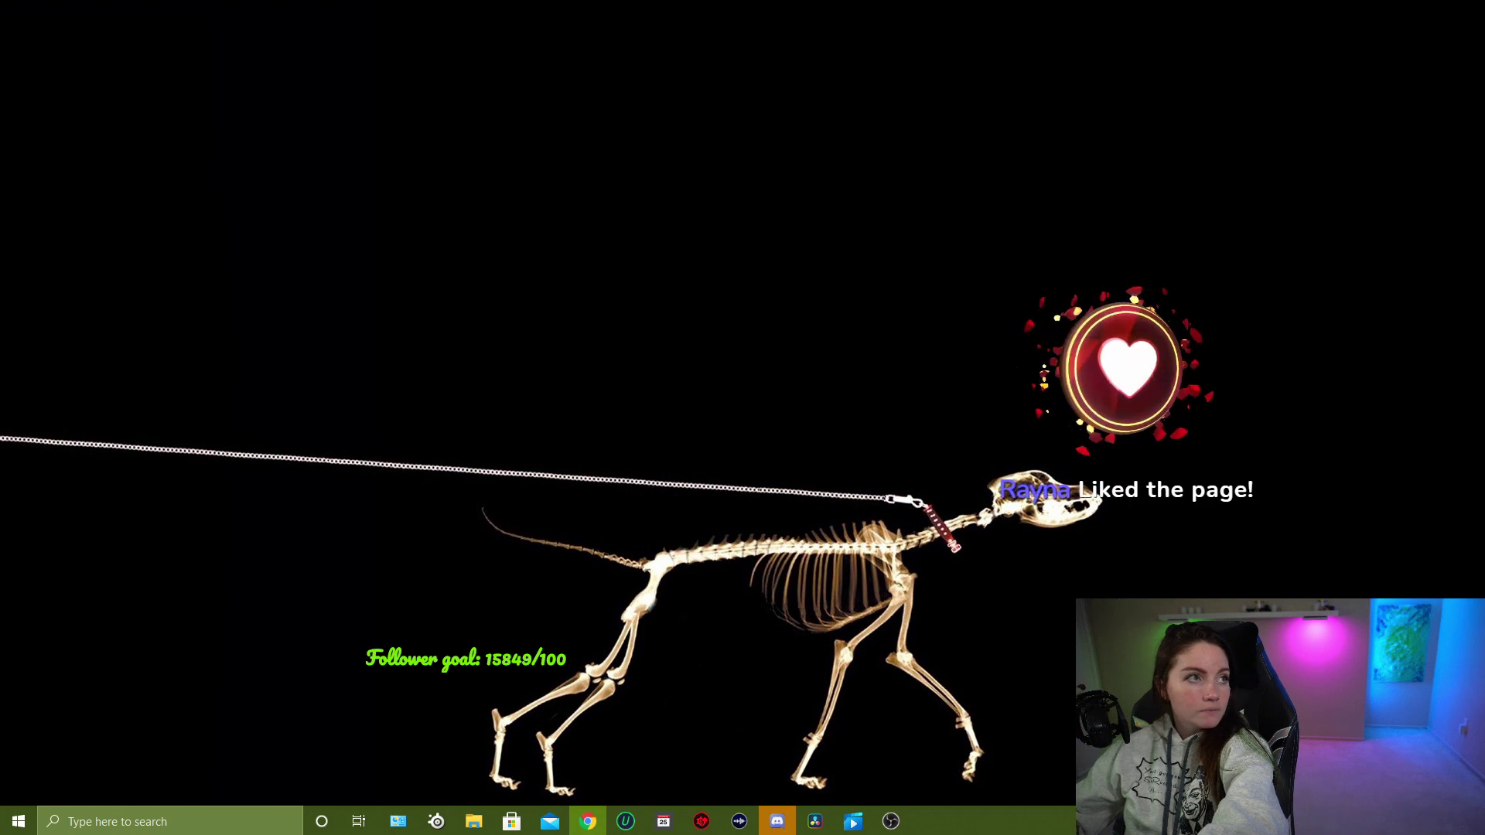
pyautogui.hotkey('alt', 'Tab')
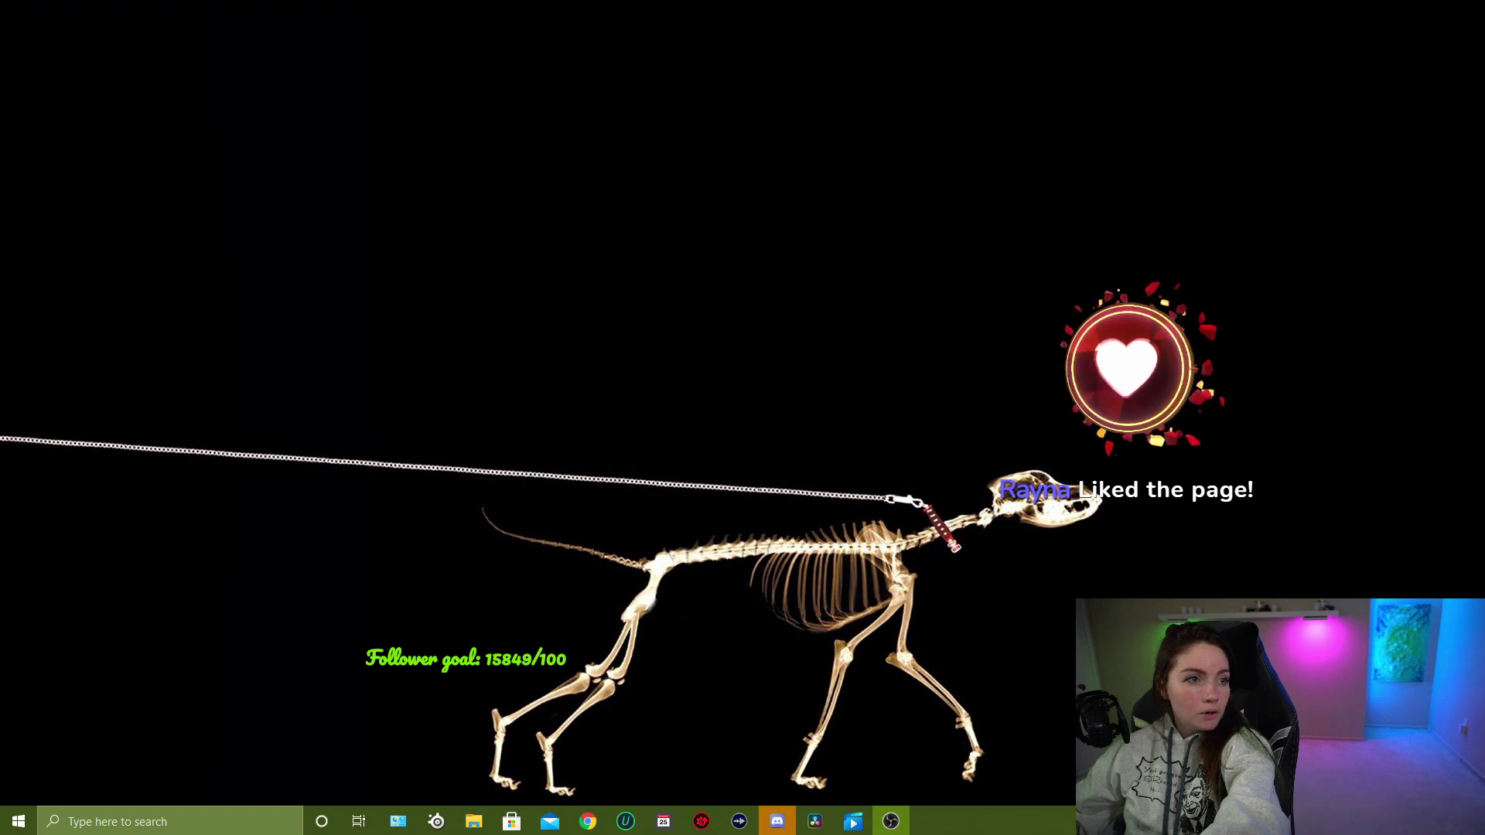
pyautogui.hotkey('alt', 'Tab')
pyautogui.moveTo(1117, 2); pyautogui.dragTo(931, 22)
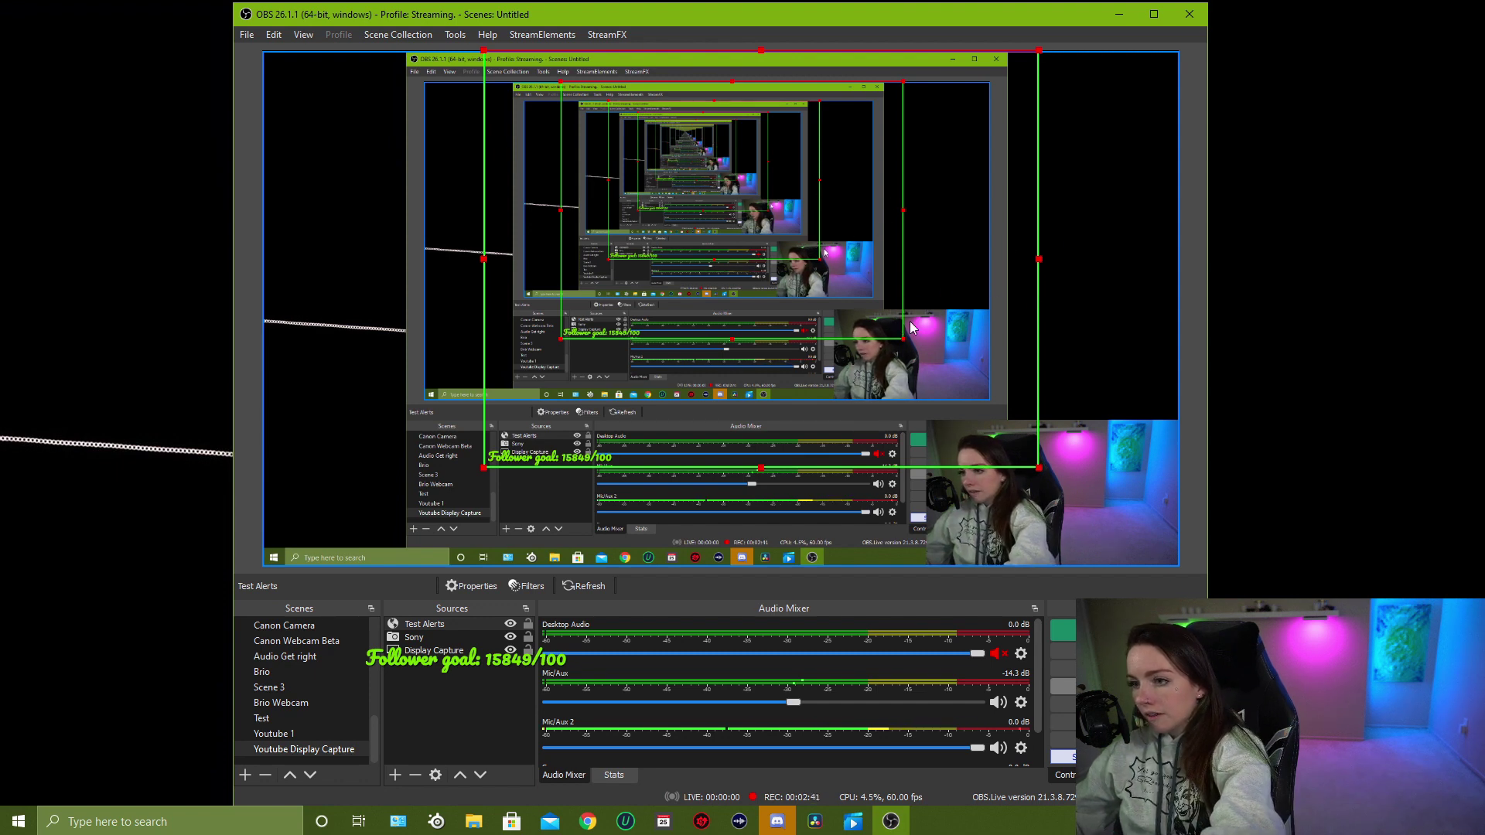
# - Enlarge the cropped Test Alerts source and reposition it along the bottom edge of the preview canvas, adjusting its right side
pyautogui.moveTo(482, 467); pyautogui.dragTo(350, 511)
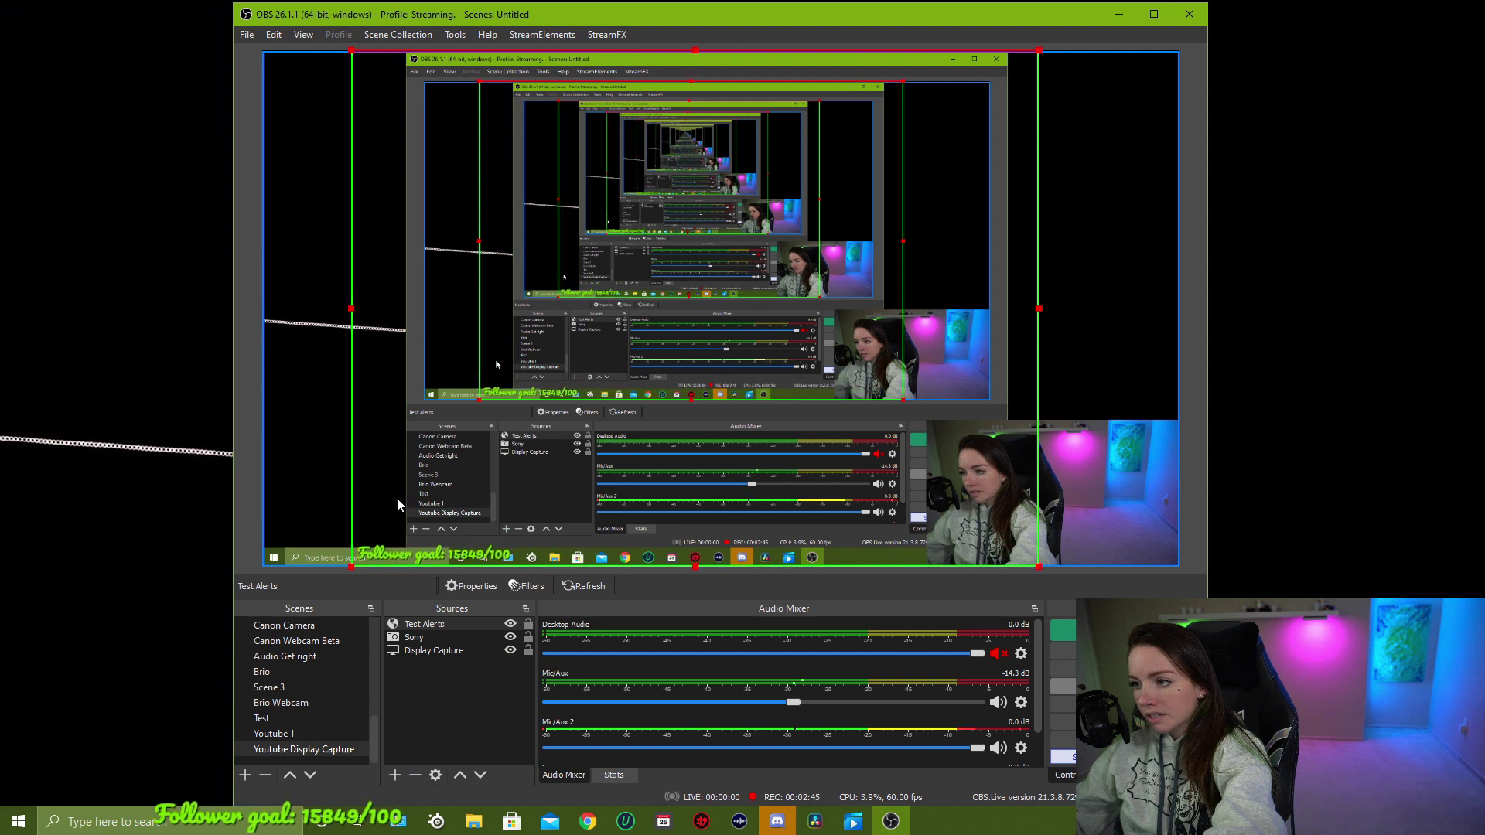
pyautogui.moveTo(706, 442); pyautogui.dragTo(618, 442)
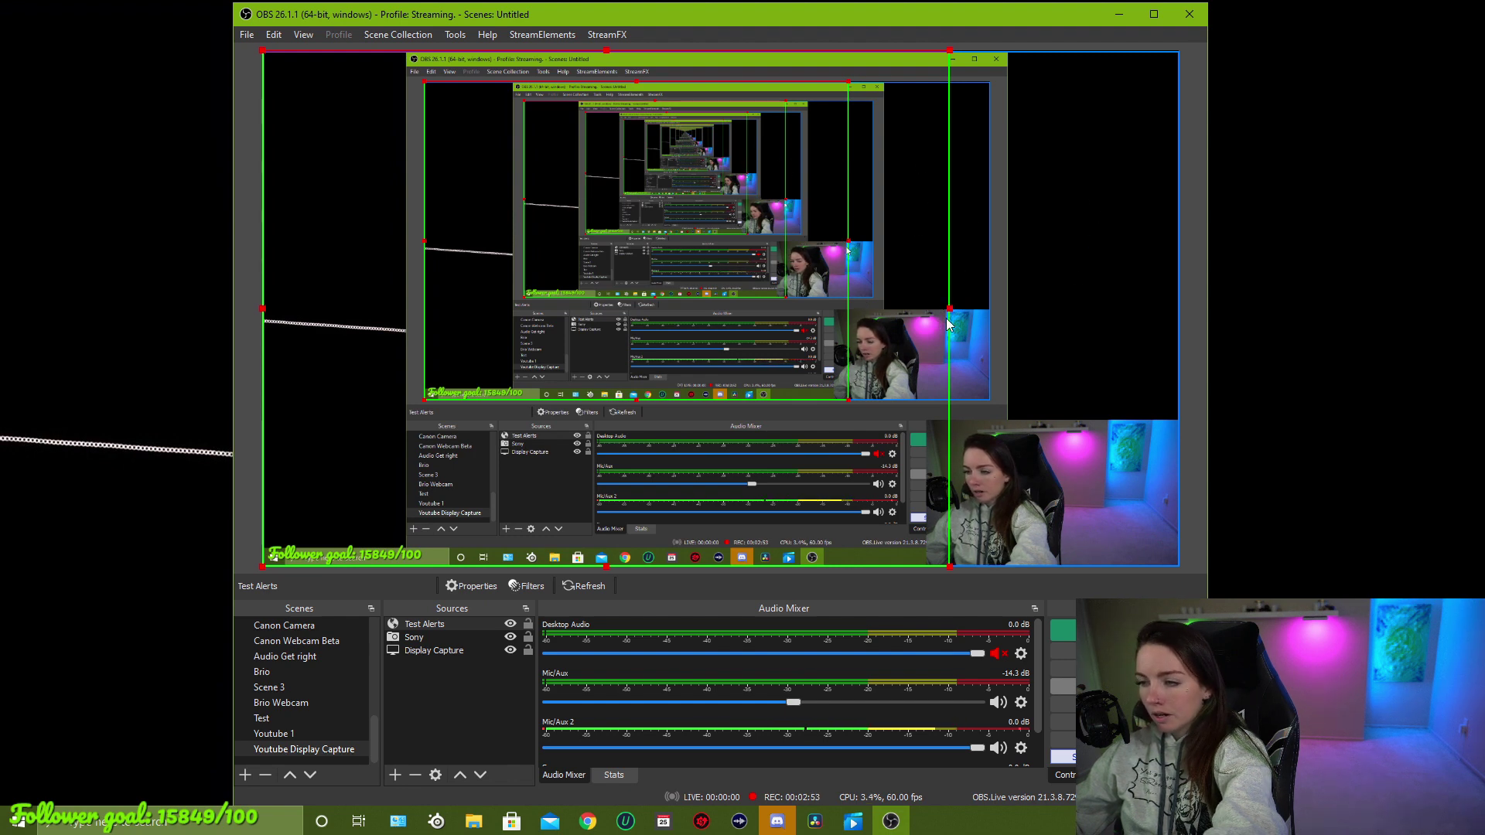
pyautogui.moveTo(949, 307); pyautogui.dragTo(911, 280)
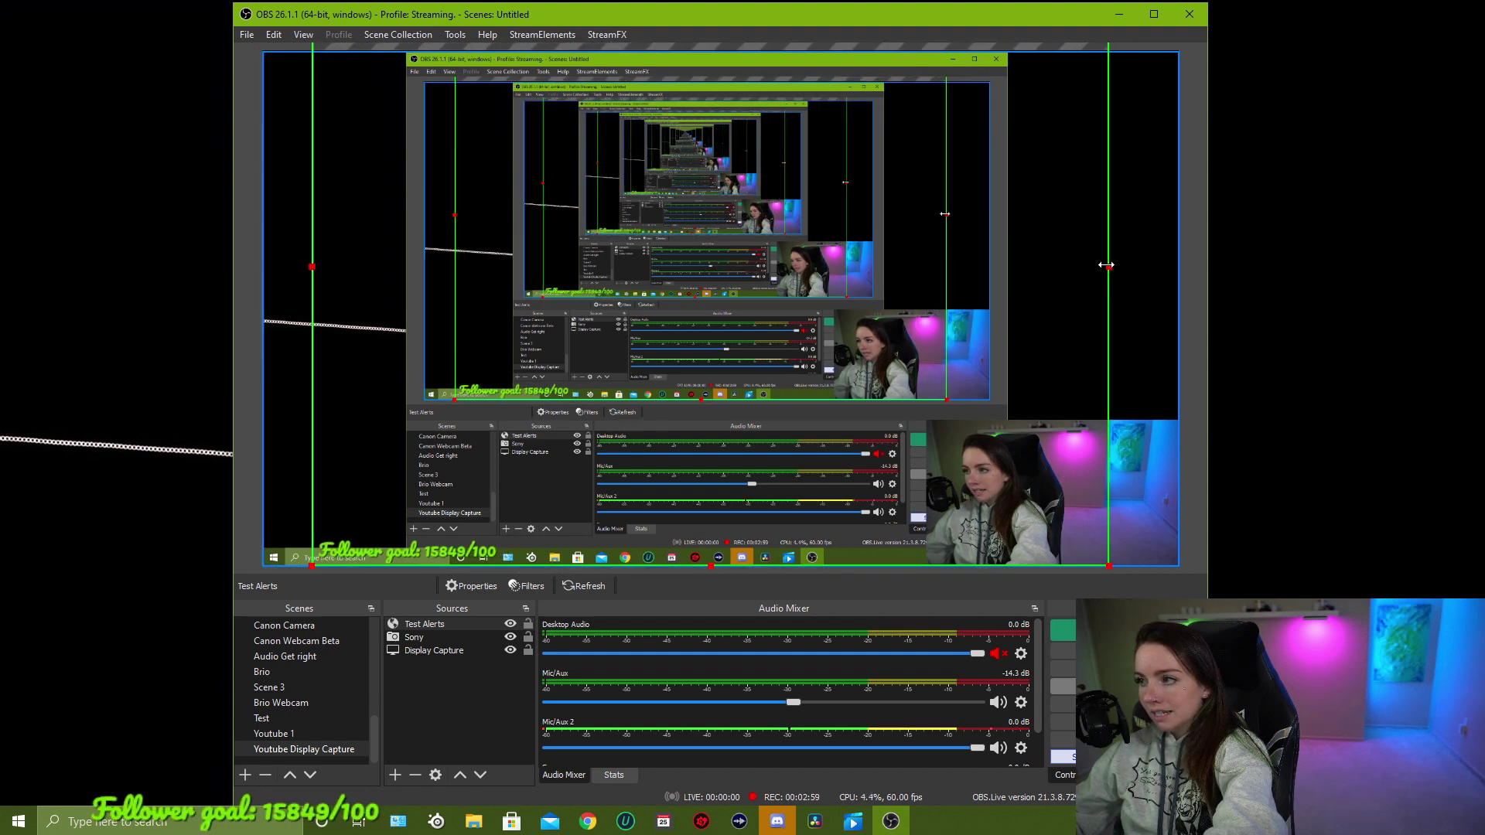
pyautogui.moveTo(1106, 265); pyautogui.dragTo(1147, 266)
pyautogui.moveTo(1013, 294); pyautogui.dragTo(985, 303)
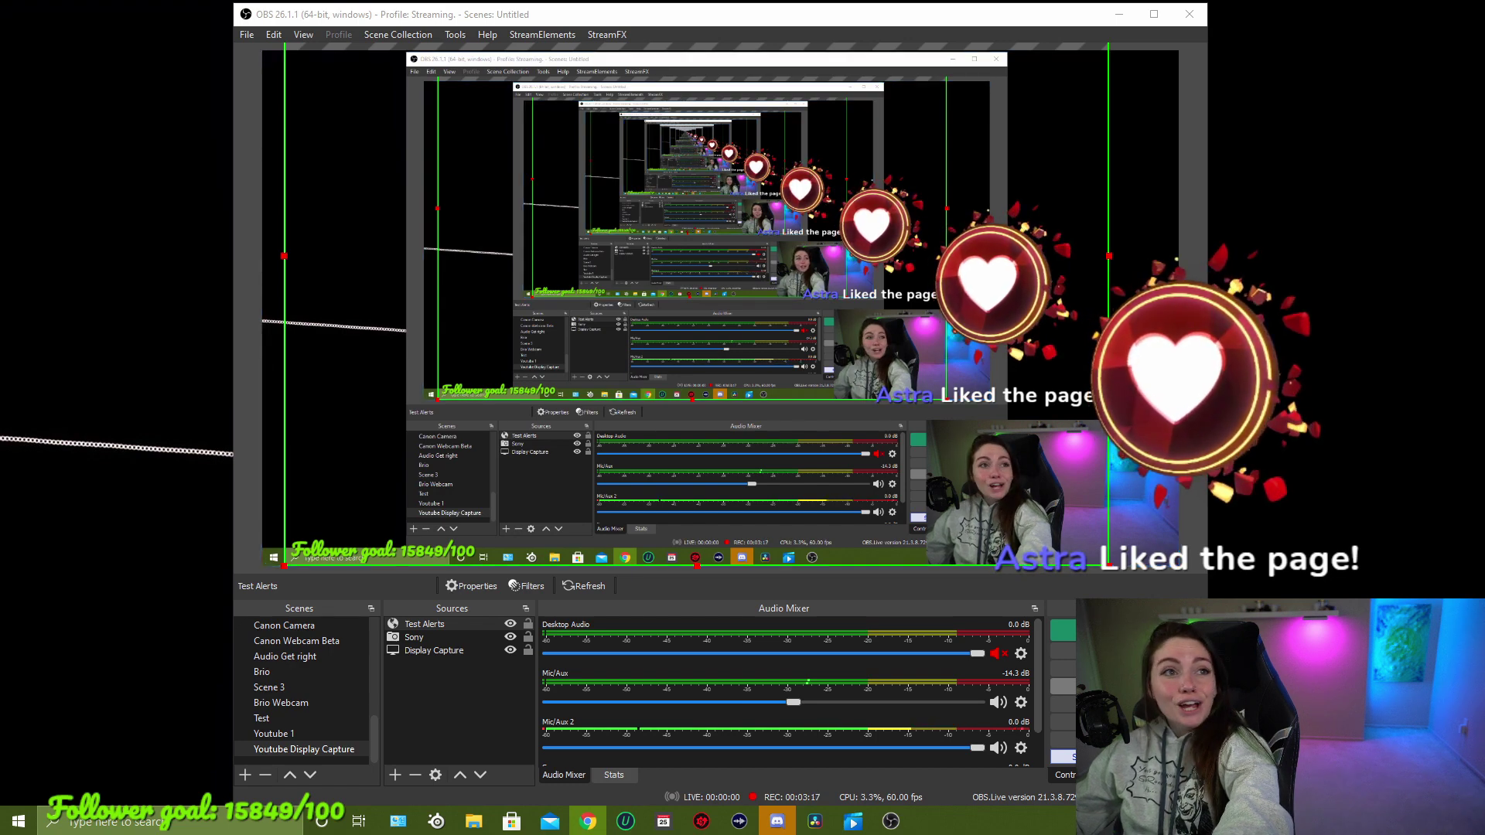
# - Bring the StreamElements browser window back, return to the overlay list, and open the Supporter Goal and Follower Goal overlays to examine them
pyautogui.moveTo(0, 193); pyautogui.dragTo(875, 2)
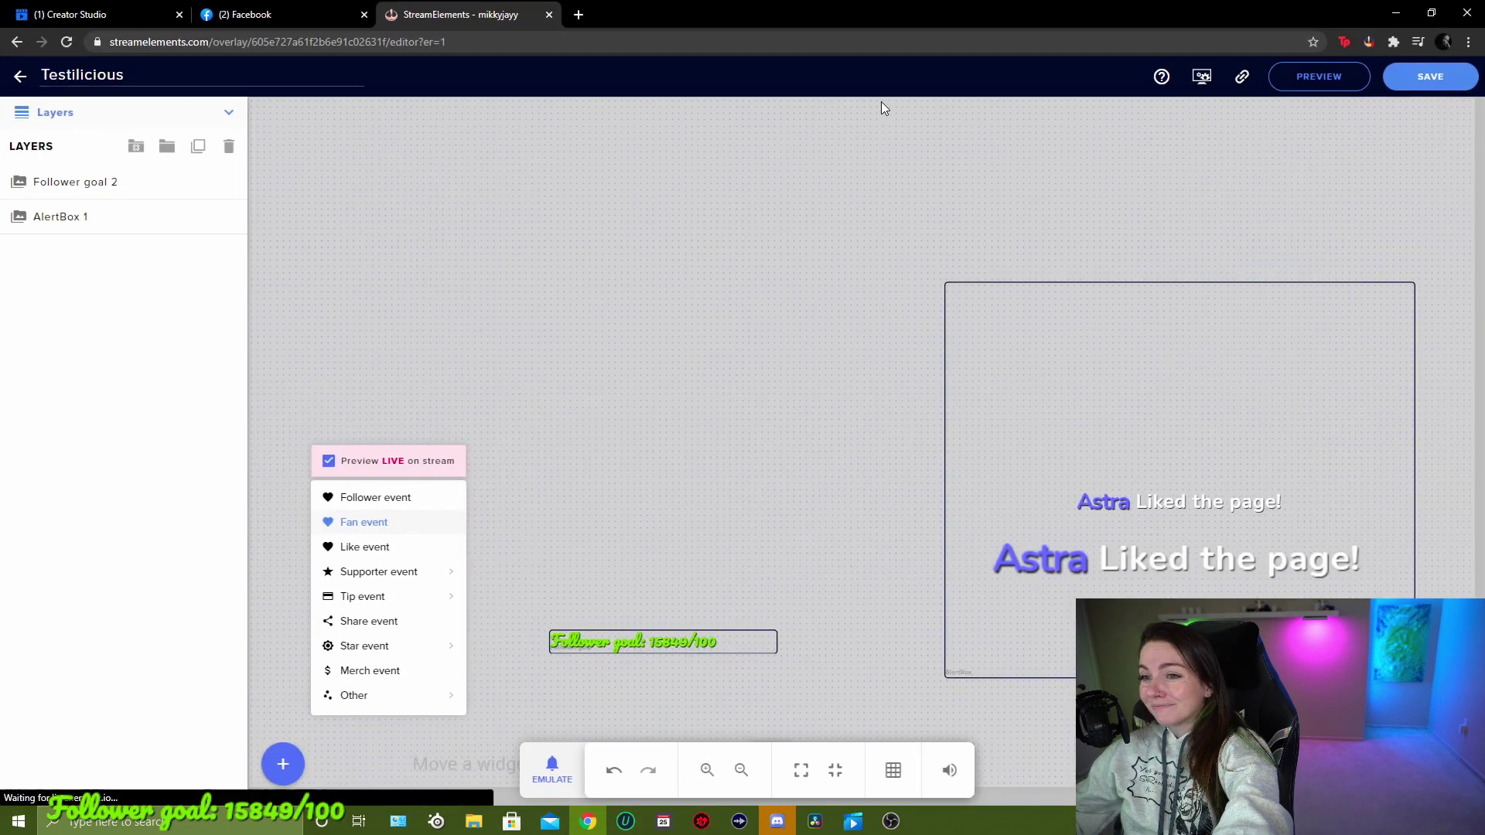
pyautogui.click(20, 81)
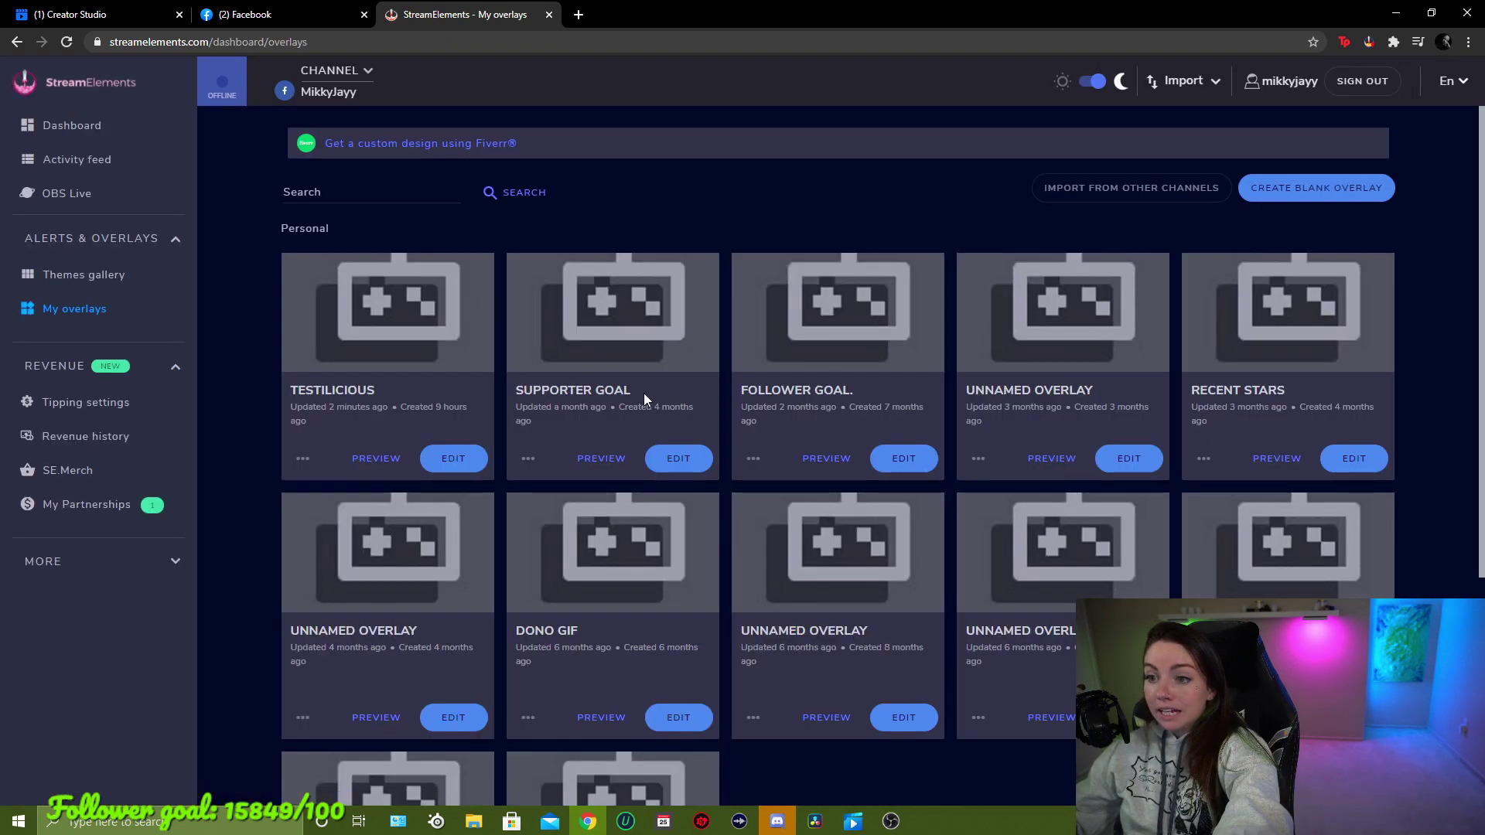
pyautogui.moveTo(645, 398); pyautogui.dragTo(539, 396)
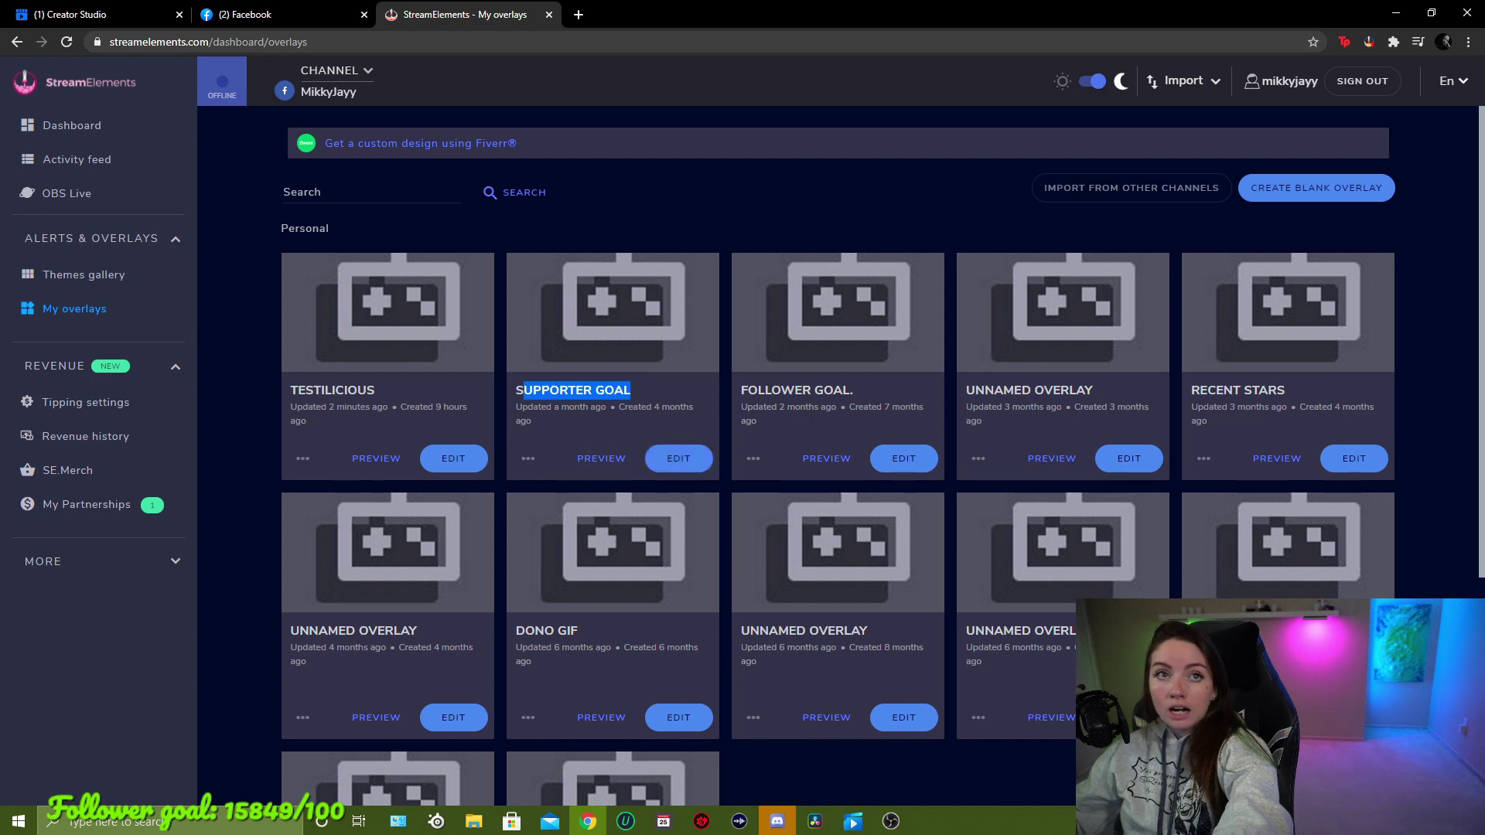
pyautogui.moveTo(903, 827)
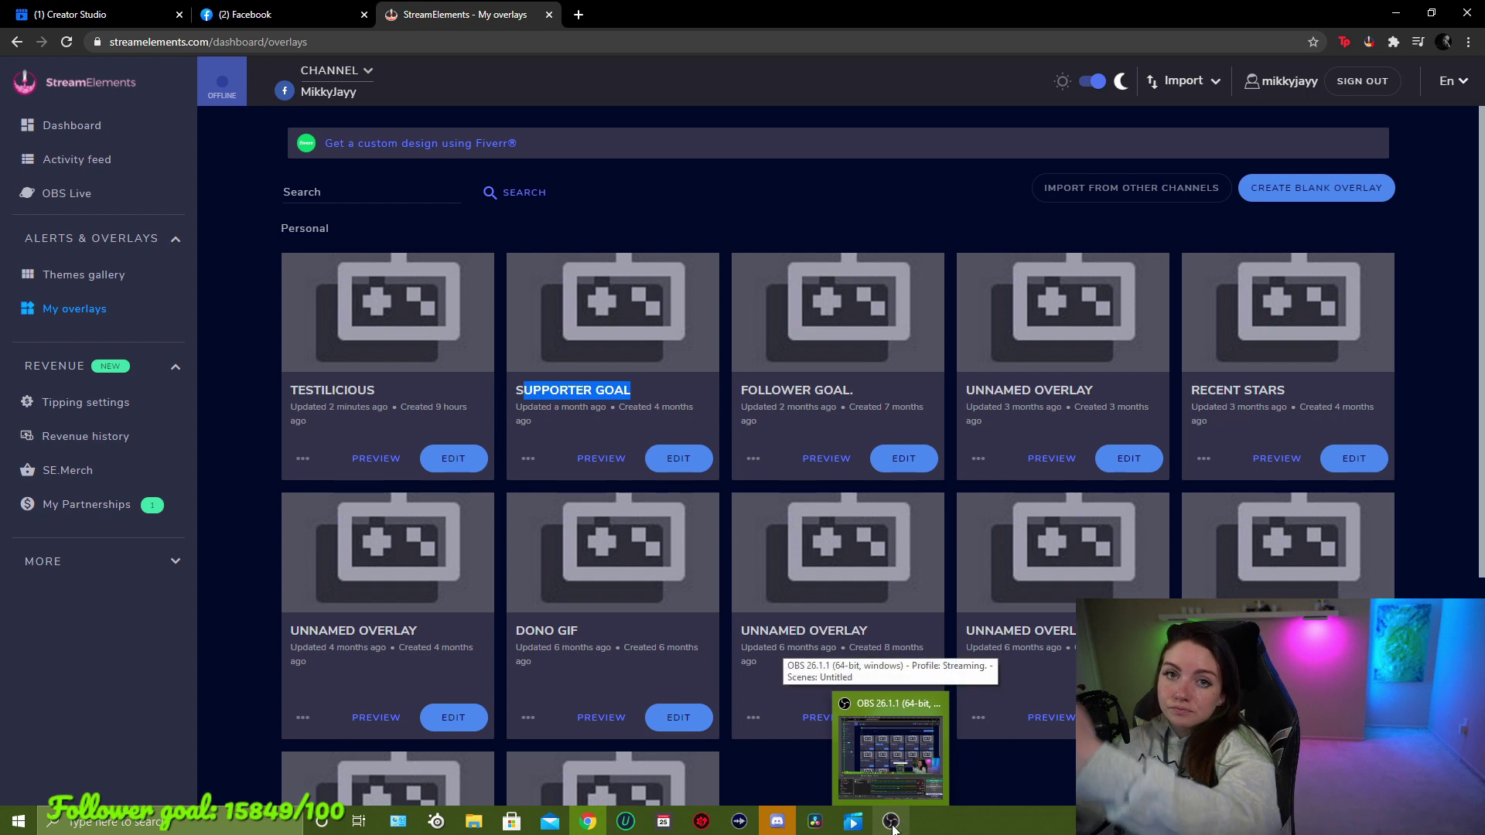
pyautogui.click(676, 459)
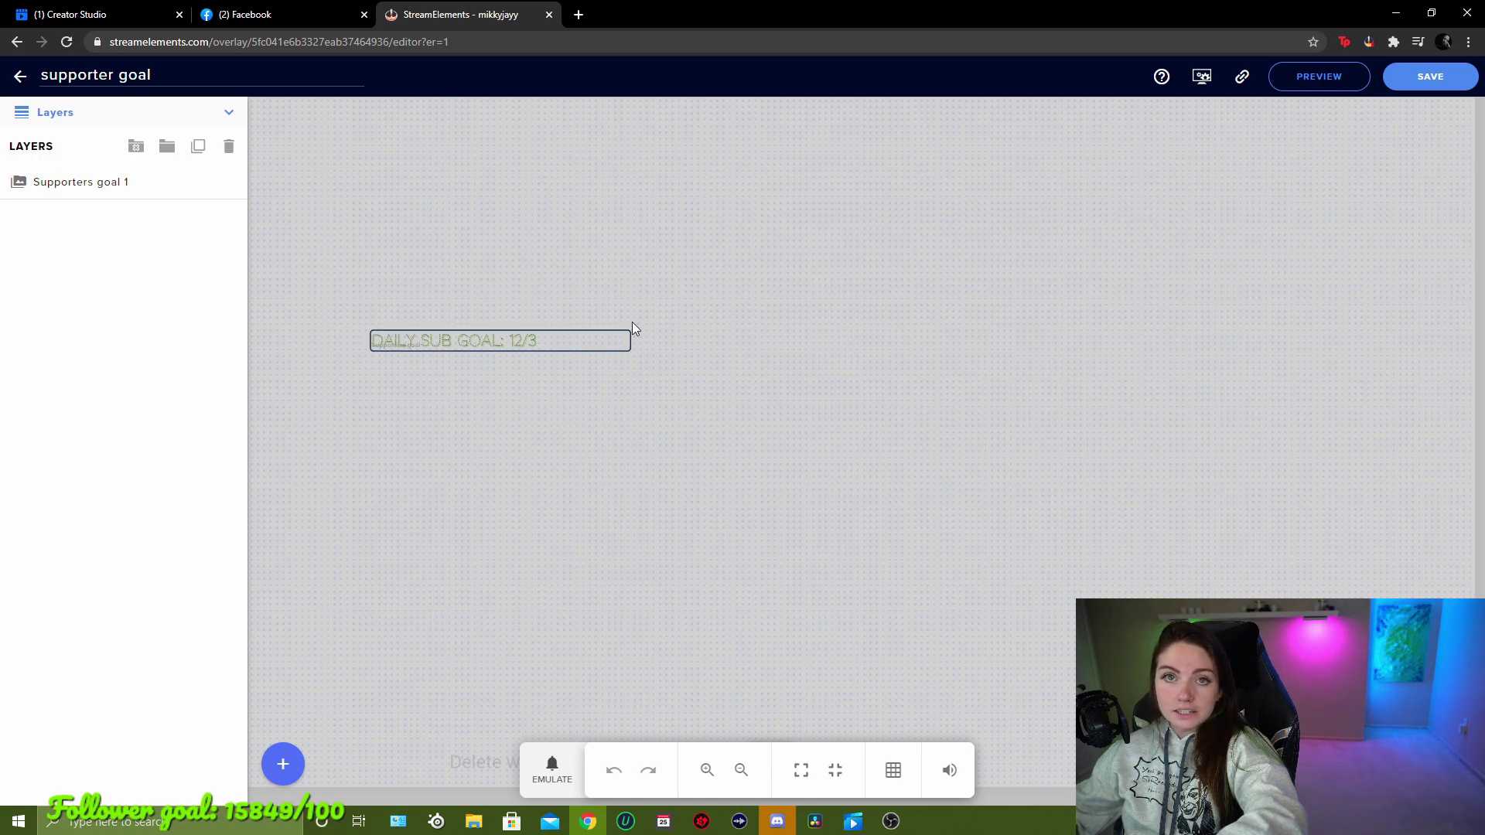
pyautogui.click(17, 41)
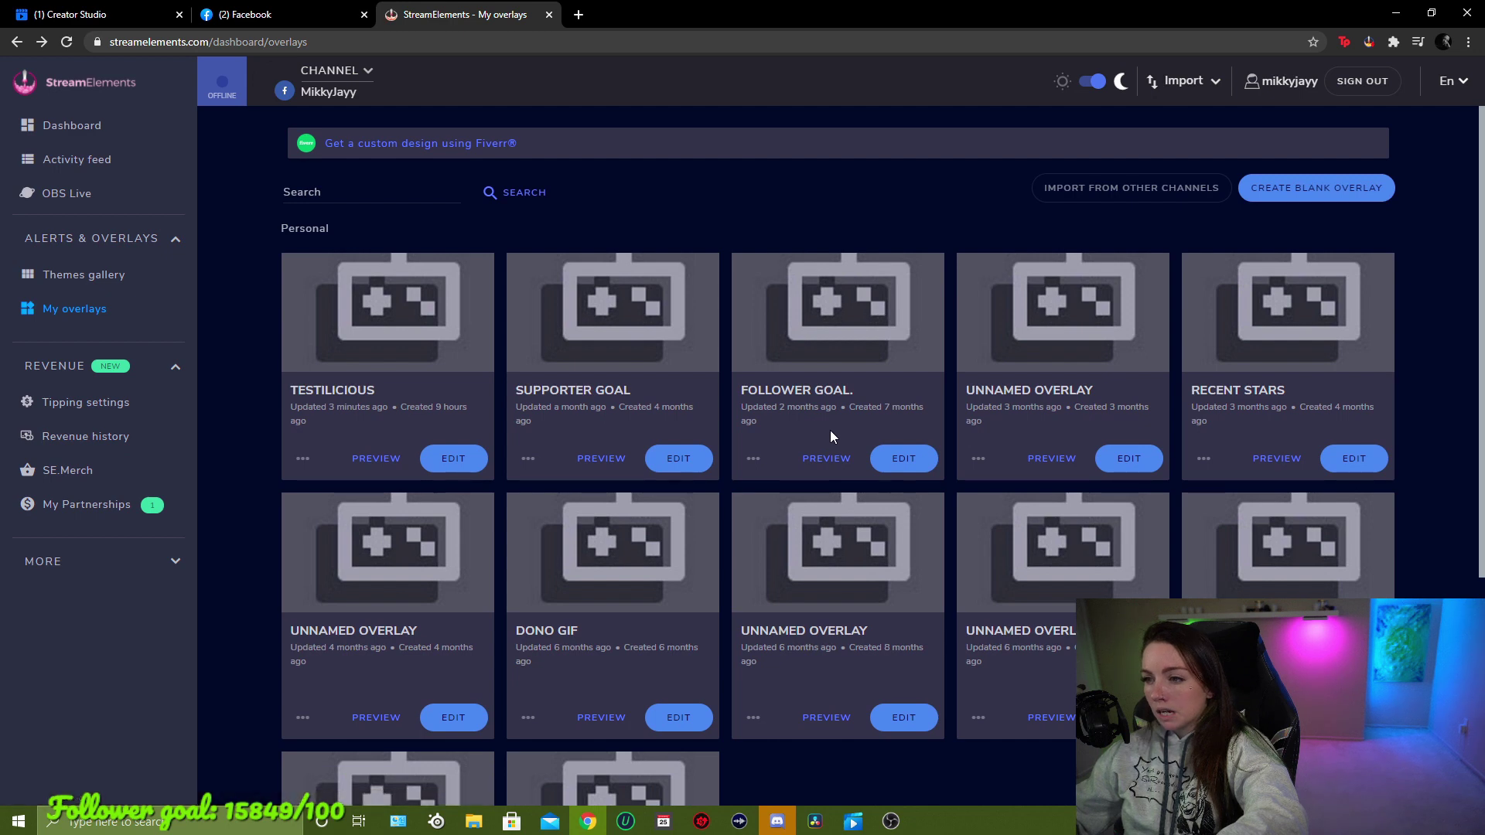
pyautogui.click(894, 460)
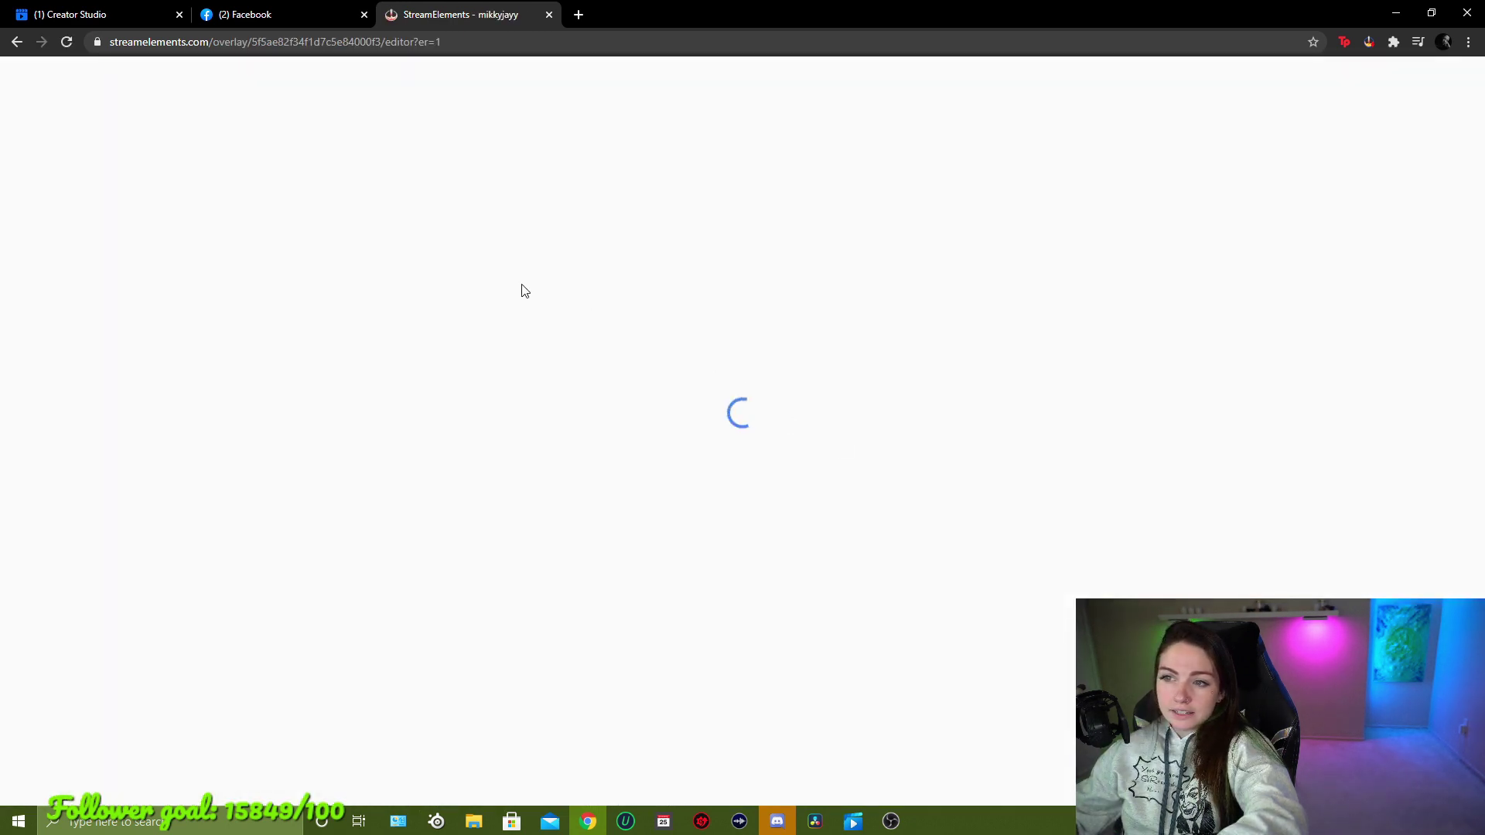